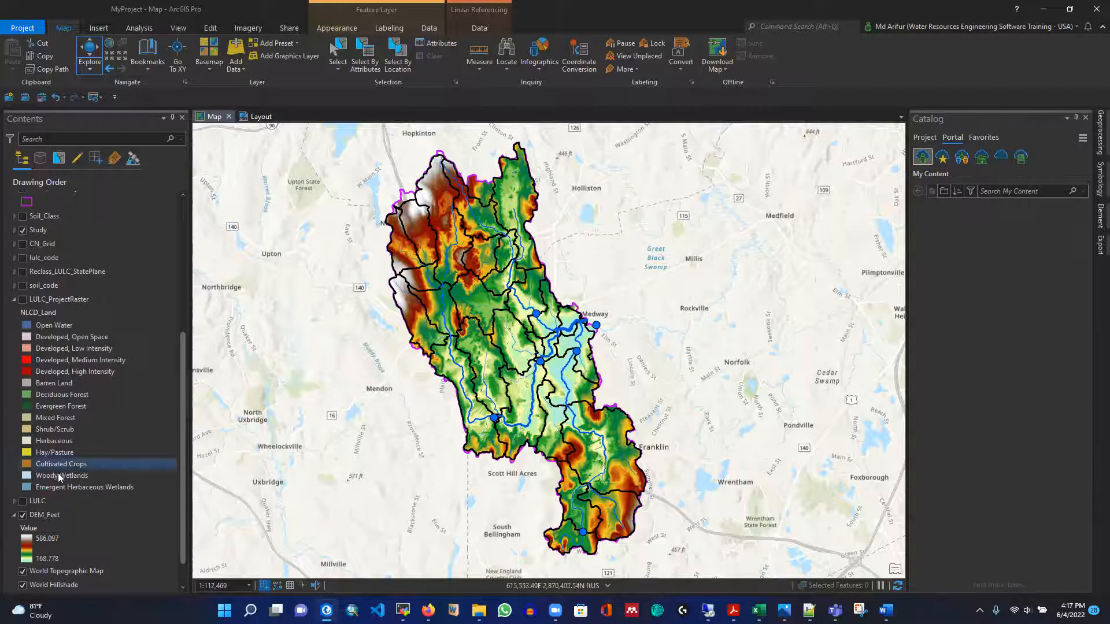
Hide the DEM_Feet layer and show the LULC_ProjectRaster layer on the map
{"action": "left_click", "coordinate": [24, 515]}
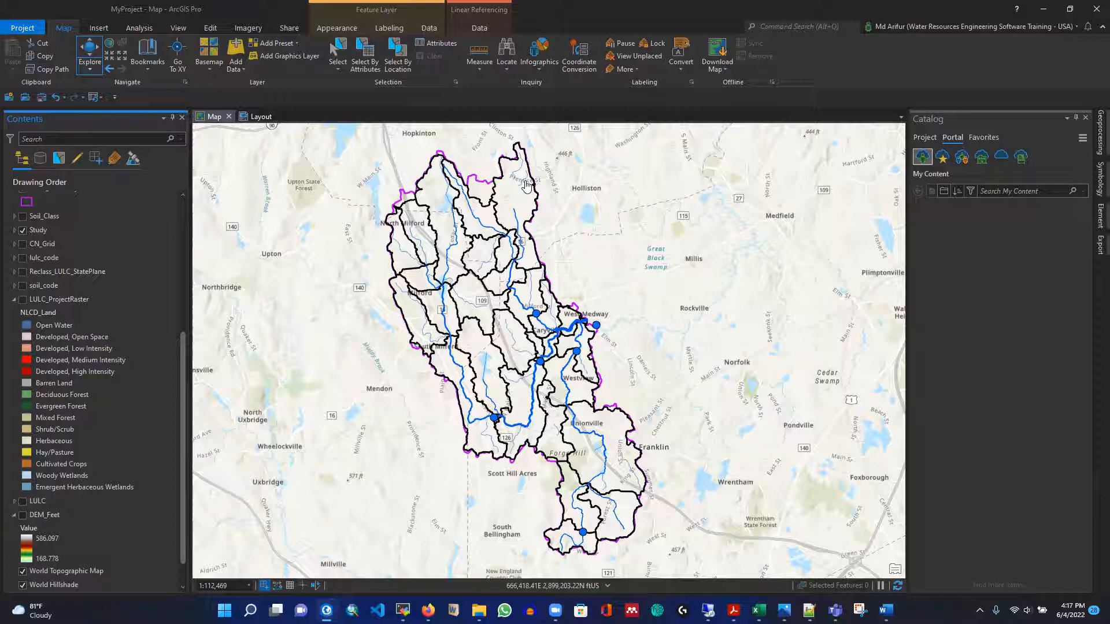
{"action": "left_click", "coordinate": [23, 299]}
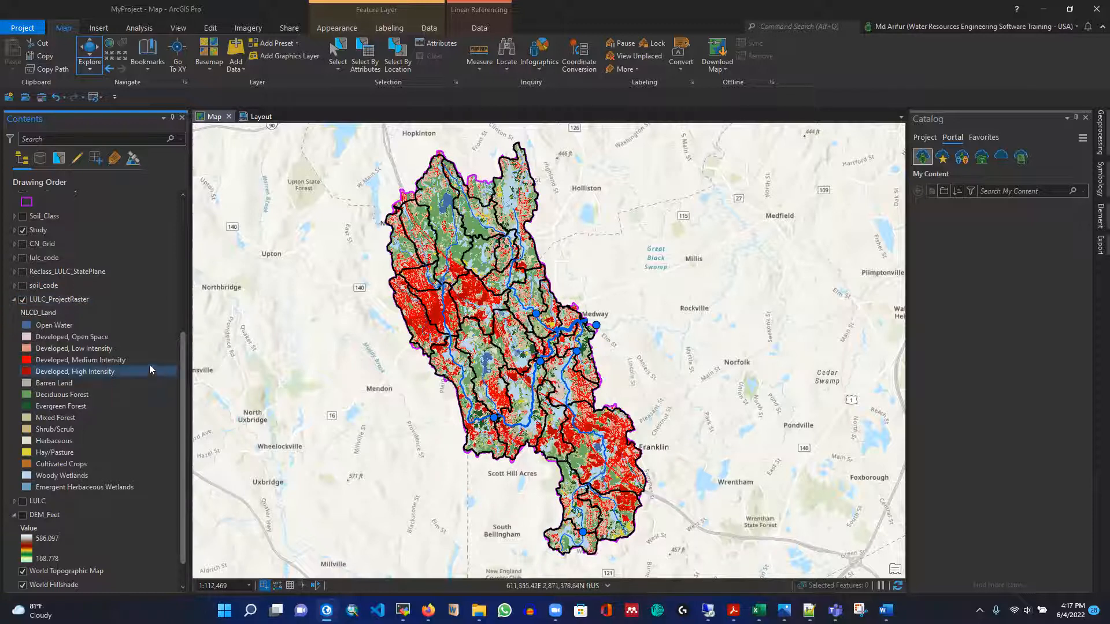
Examine the NLCD land cover classes in the LULC_ProjectRaster legend, from open water and developed land to forest and pasture
{"action": "left_click", "coordinate": [51, 326]}
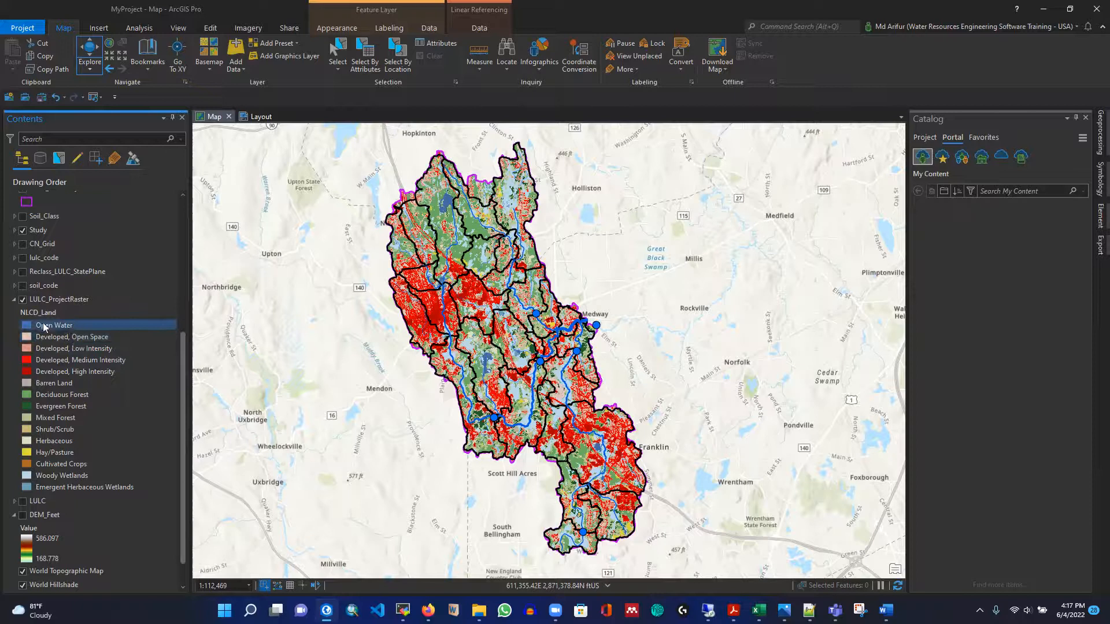
{"action": "left_click", "coordinate": [66, 348]}
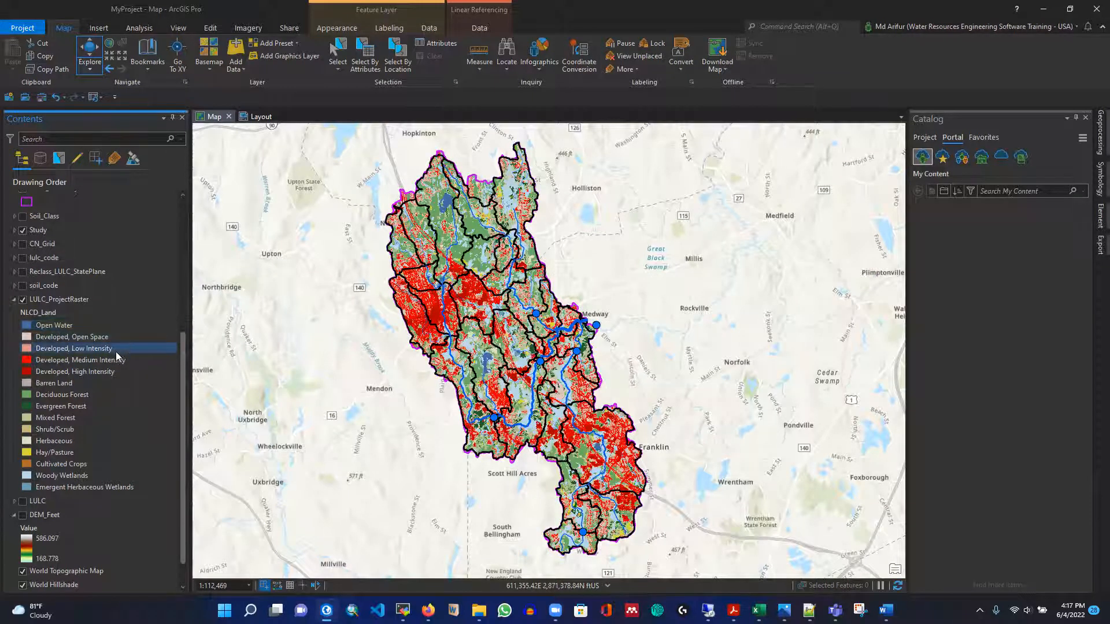
{"action": "left_click", "coordinate": [64, 338]}
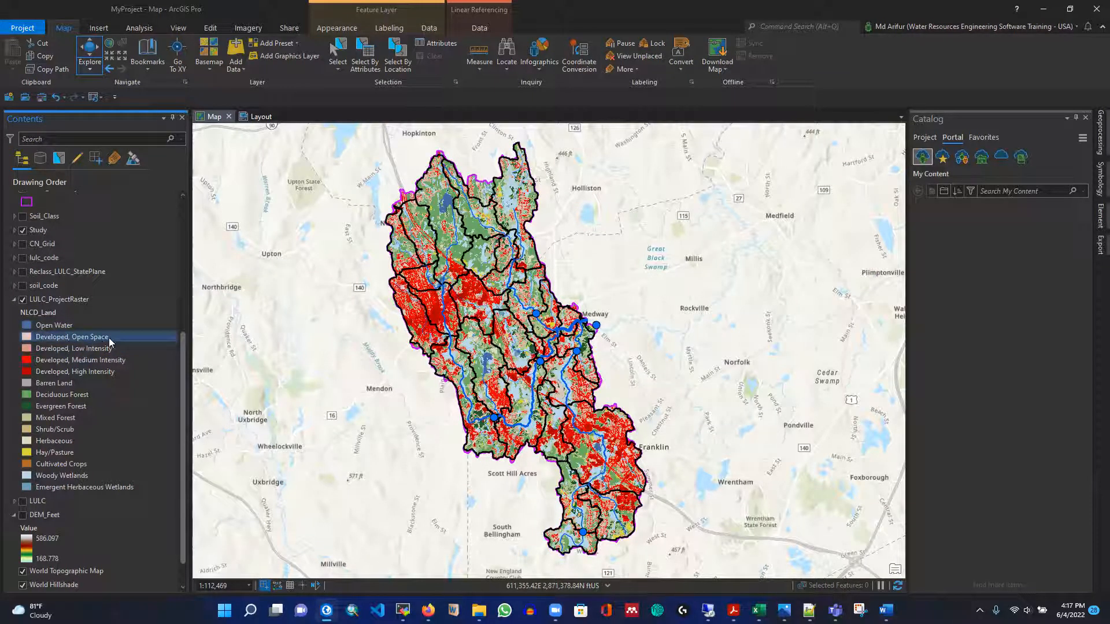
{"action": "left_click", "coordinate": [95, 349]}
{"action": "left_click", "coordinate": [83, 360]}
{"action": "left_click", "coordinate": [100, 371]}
{"action": "left_click", "coordinate": [74, 382]}
{"action": "left_click", "coordinate": [119, 373]}
{"action": "left_click", "coordinate": [98, 348]}
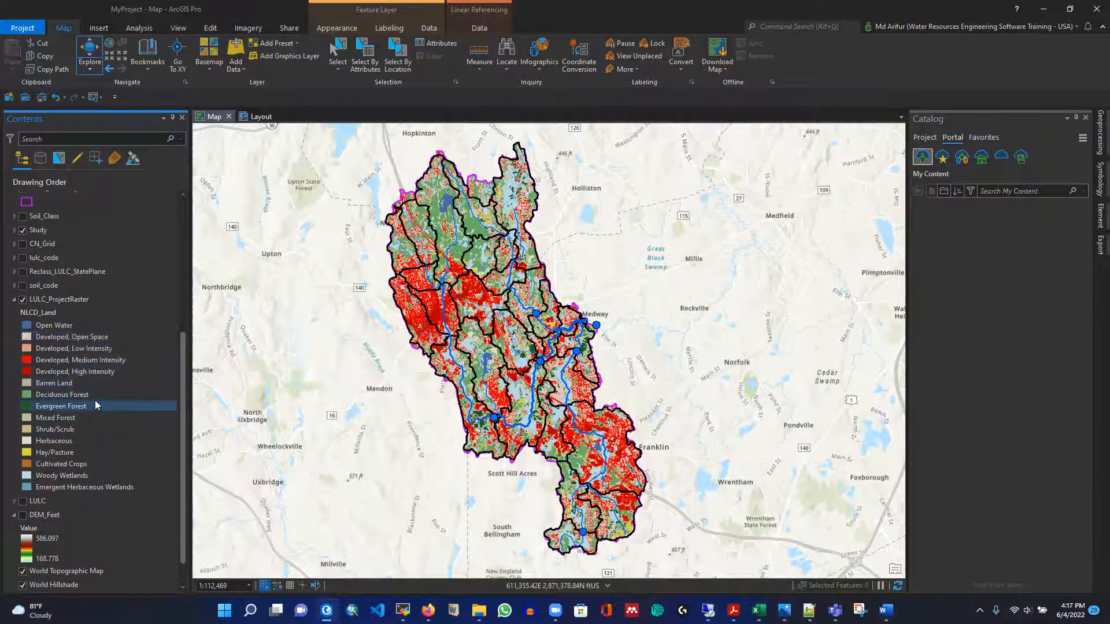
{"action": "left_click", "coordinate": [96, 456]}
{"action": "left_click", "coordinate": [68, 405]}
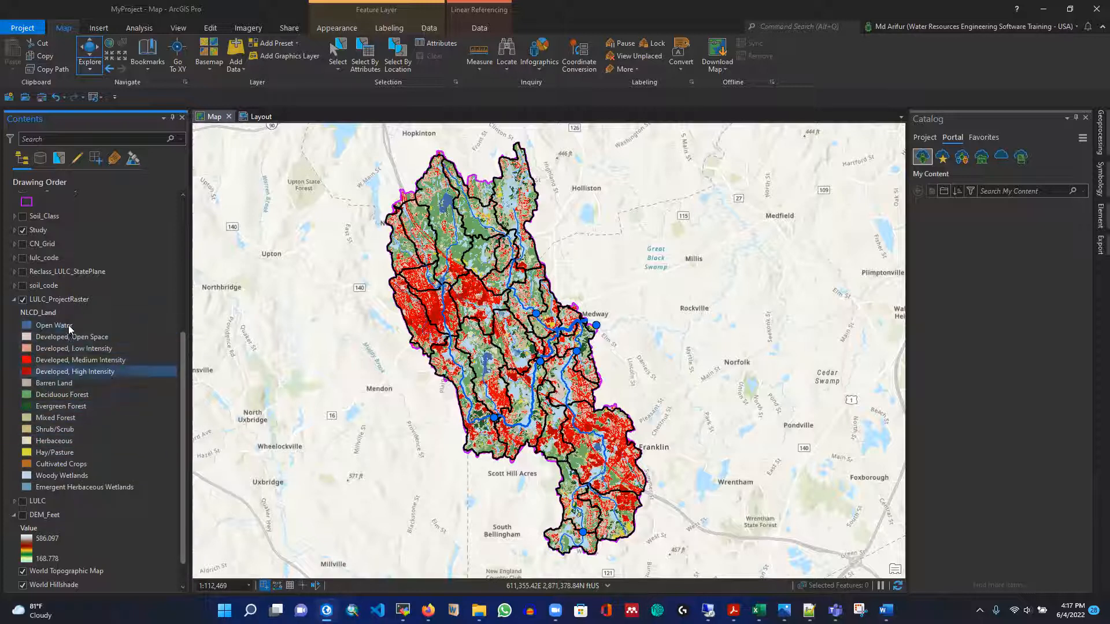
{"action": "left_click", "coordinate": [81, 360]}
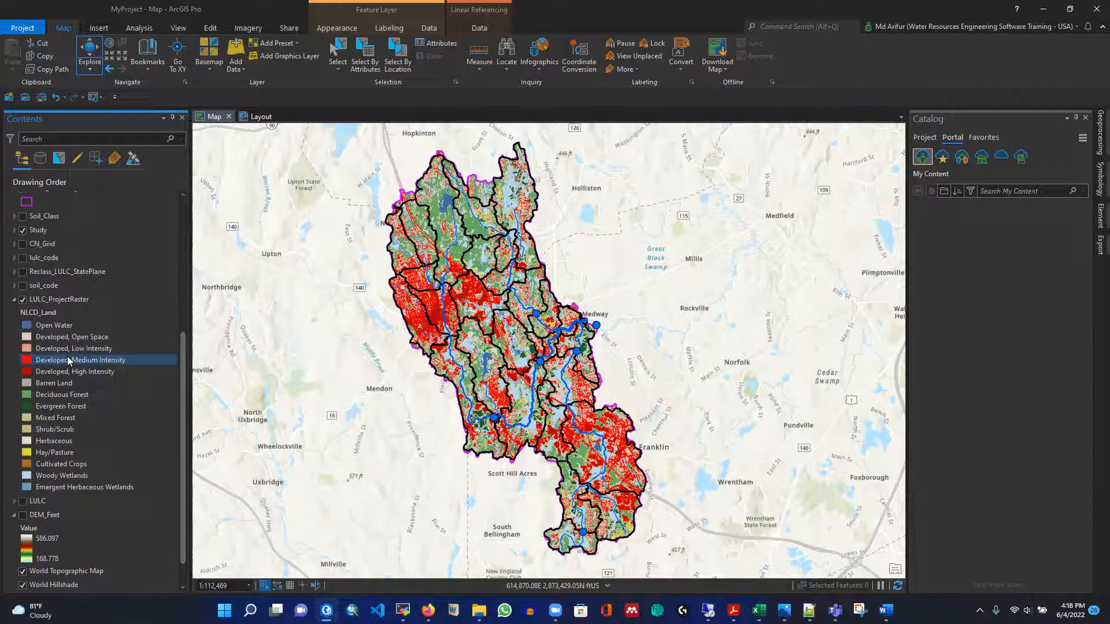
Review the Value and NLCD_Land fields for all land cover classes in the LULC_ProjectRaster attribute table, and close the table
{"action": "left_click", "coordinate": [51, 300]}
{"action": "right_click", "coordinate": [51, 302]}
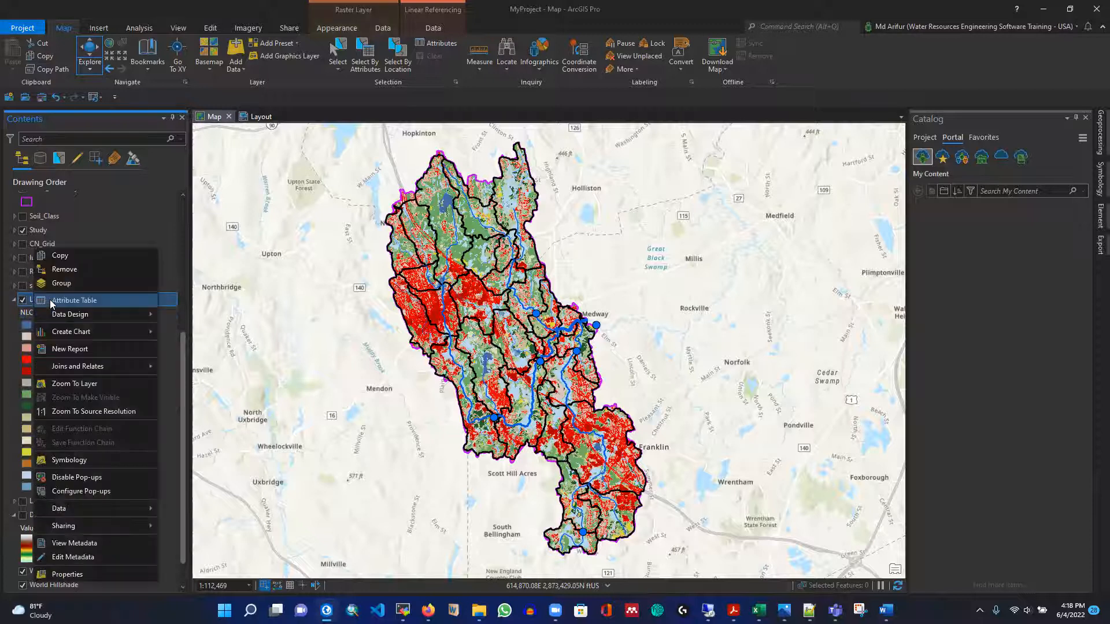
{"action": "left_click", "coordinate": [76, 300]}
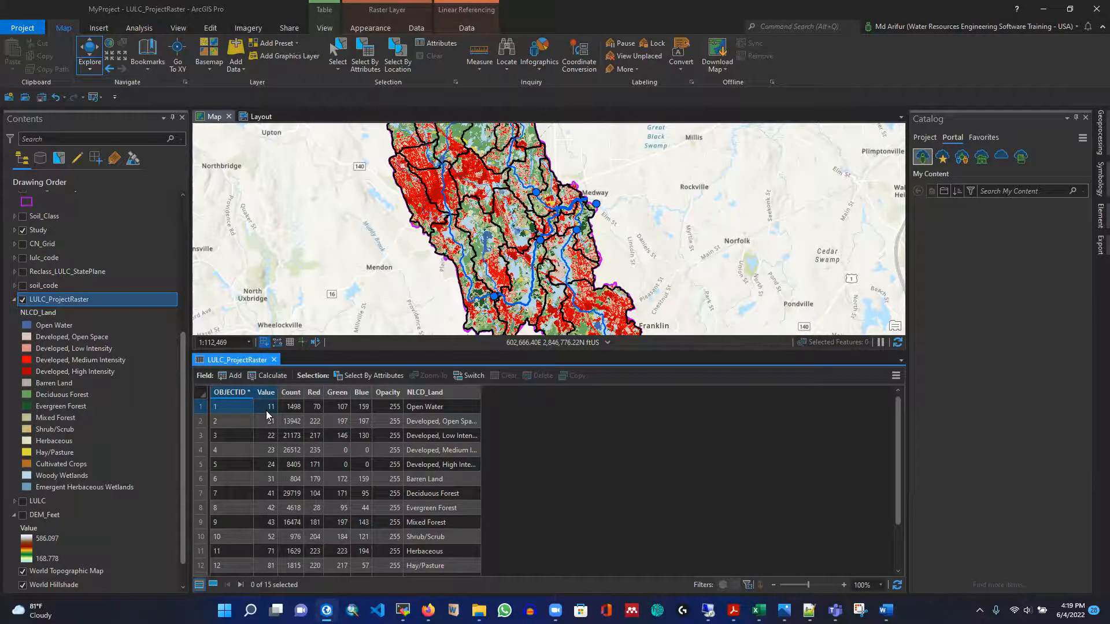
{"action": "scroll", "coordinate": [444, 484], "scroll_direction": "down", "scroll_amount": 1}
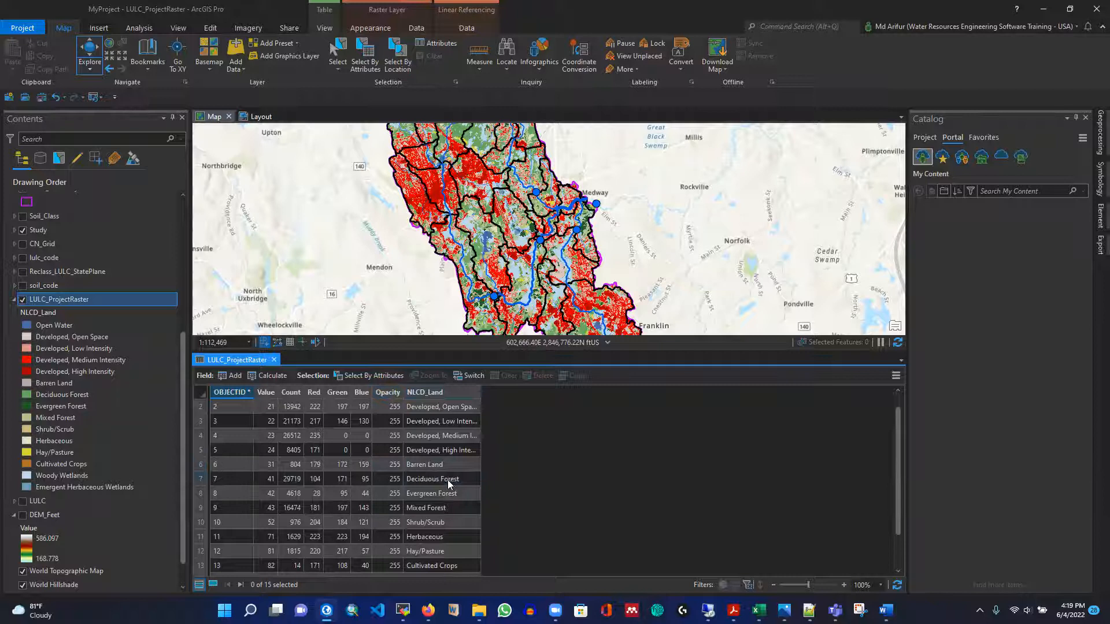
{"action": "scroll", "coordinate": [446, 480], "scroll_direction": "down", "scroll_amount": 1}
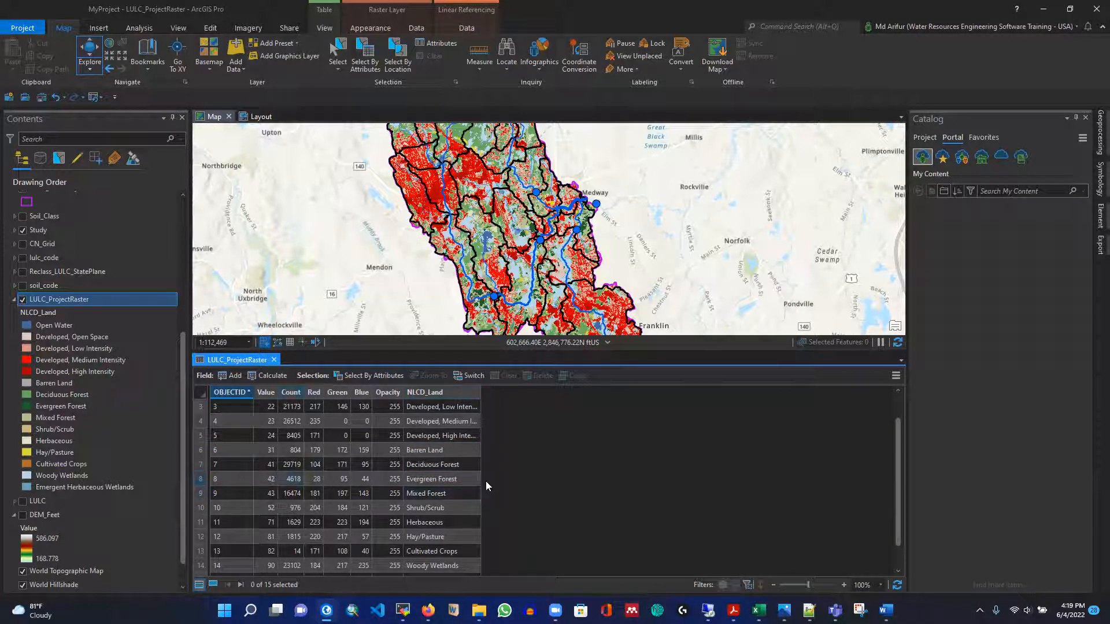
{"action": "scroll", "coordinate": [447, 462], "scroll_direction": "down", "scroll_amount": 1}
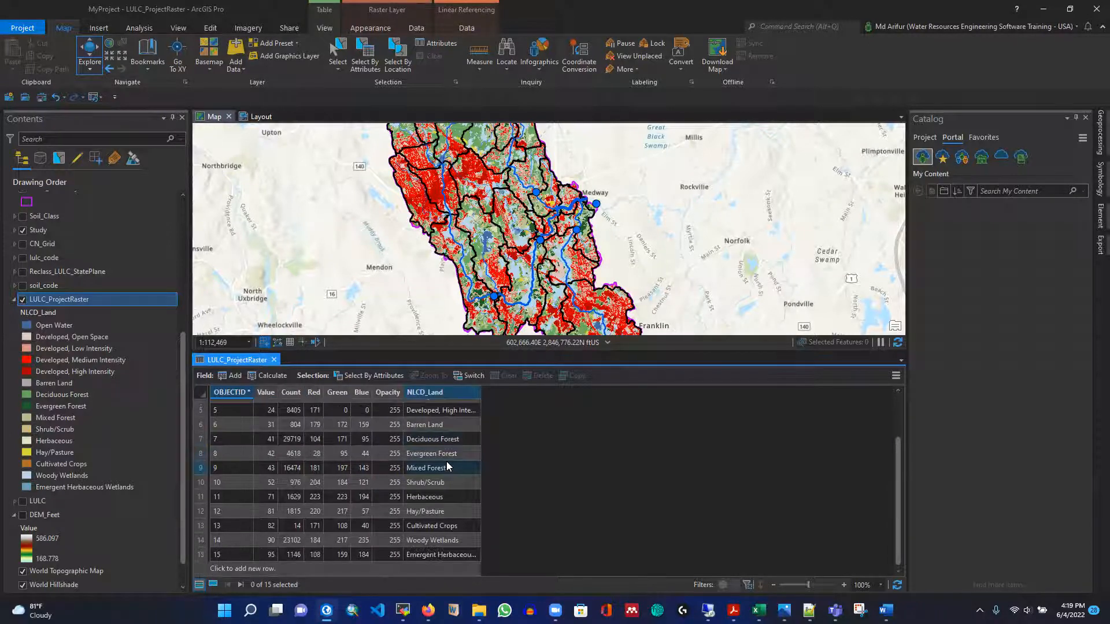
{"action": "left_click", "coordinate": [274, 360]}
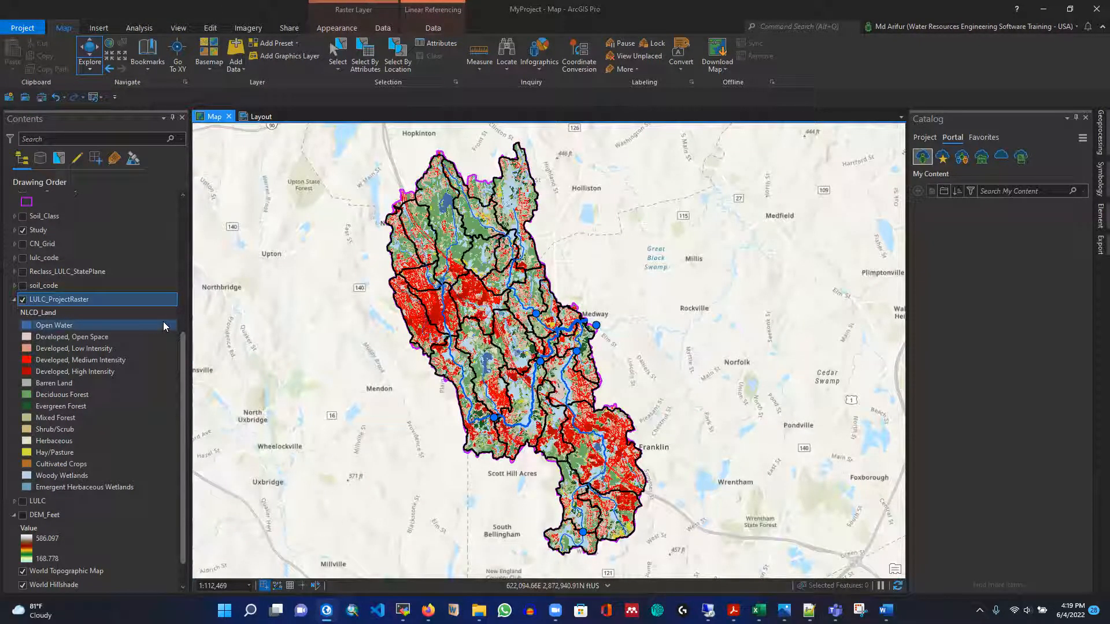
Temporarily show the Mapunits soil layer to inspect its coverage around the watershed, and hide it again
{"action": "left_click_drag", "start_coordinate": [182, 363], "coordinate": [183, 266]}
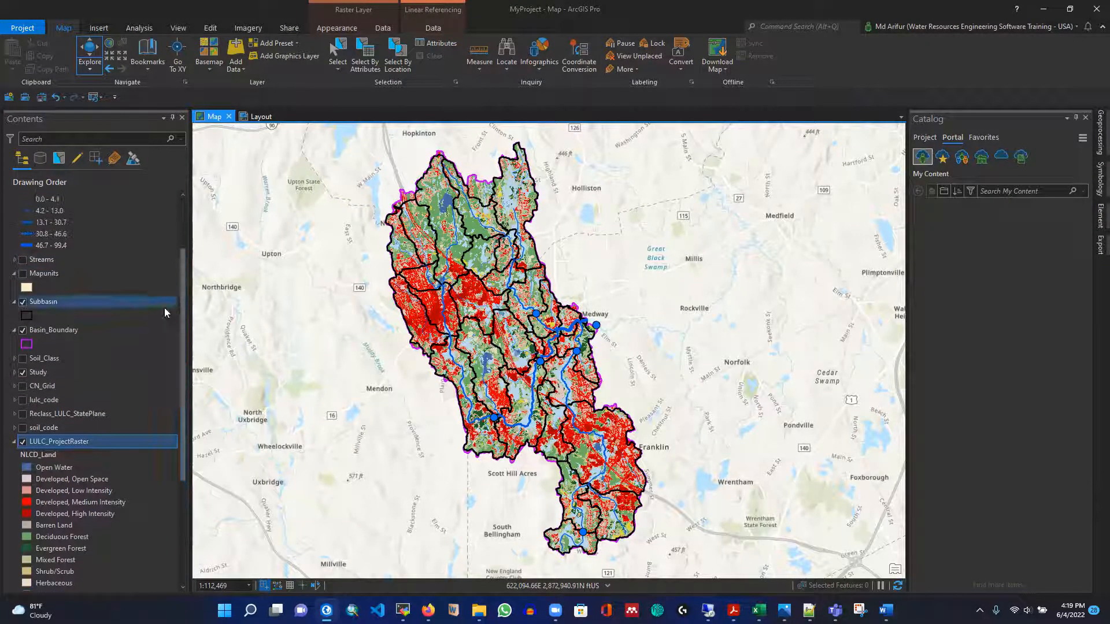
{"action": "left_click", "coordinate": [22, 273]}
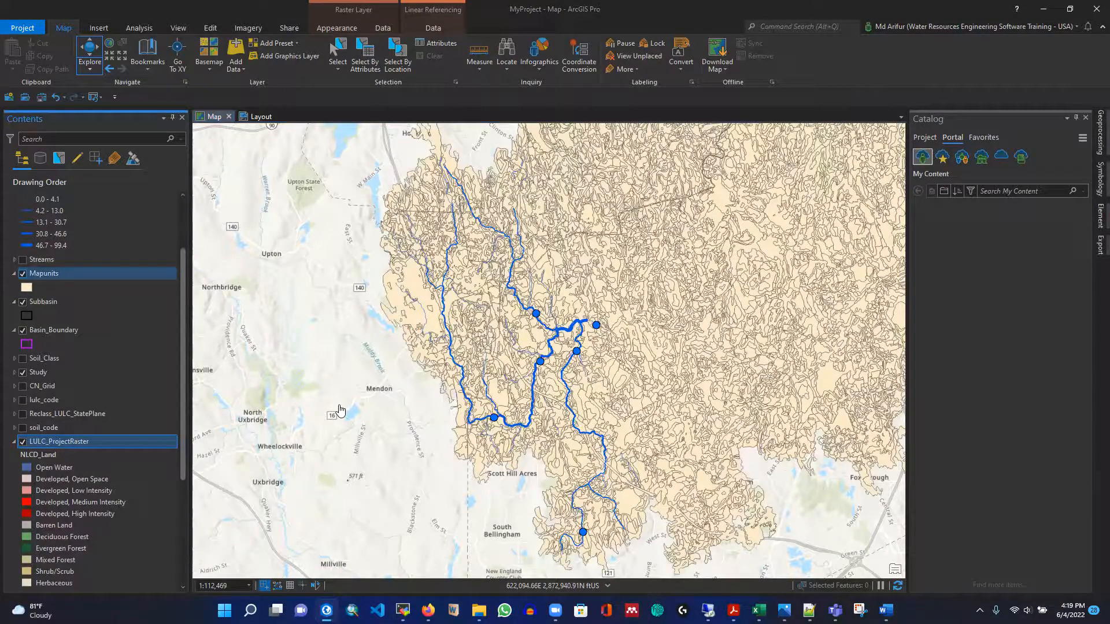
{"action": "scroll", "coordinate": [339, 409], "scroll_direction": "down", "scroll_amount": 2}
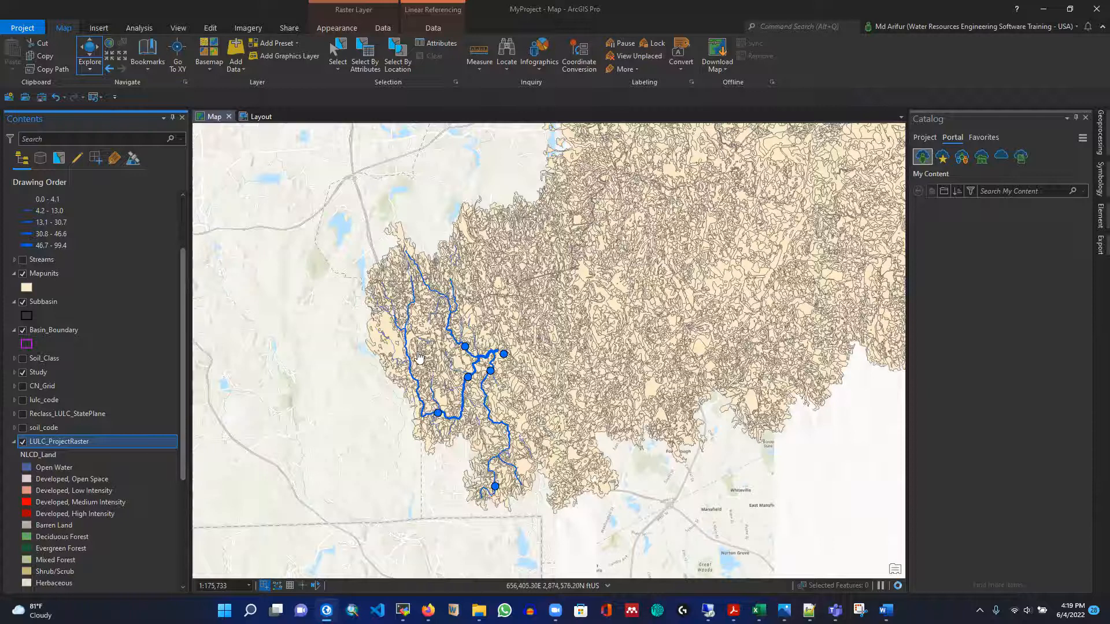
{"action": "scroll", "coordinate": [407, 354], "scroll_direction": "up", "scroll_amount": 2}
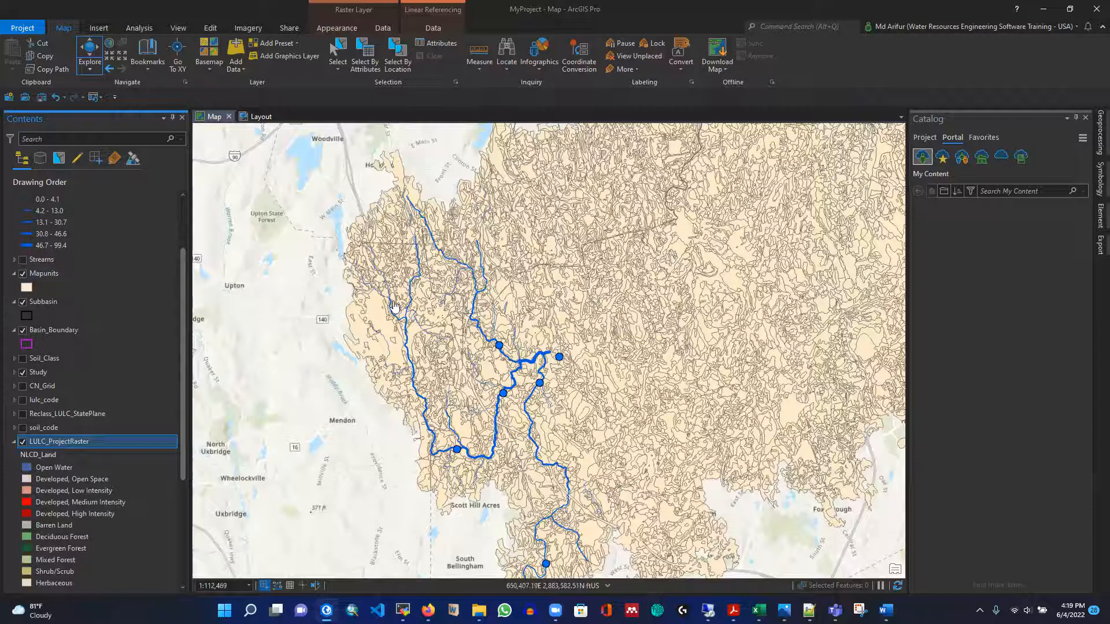
{"action": "left_click", "coordinate": [23, 274]}
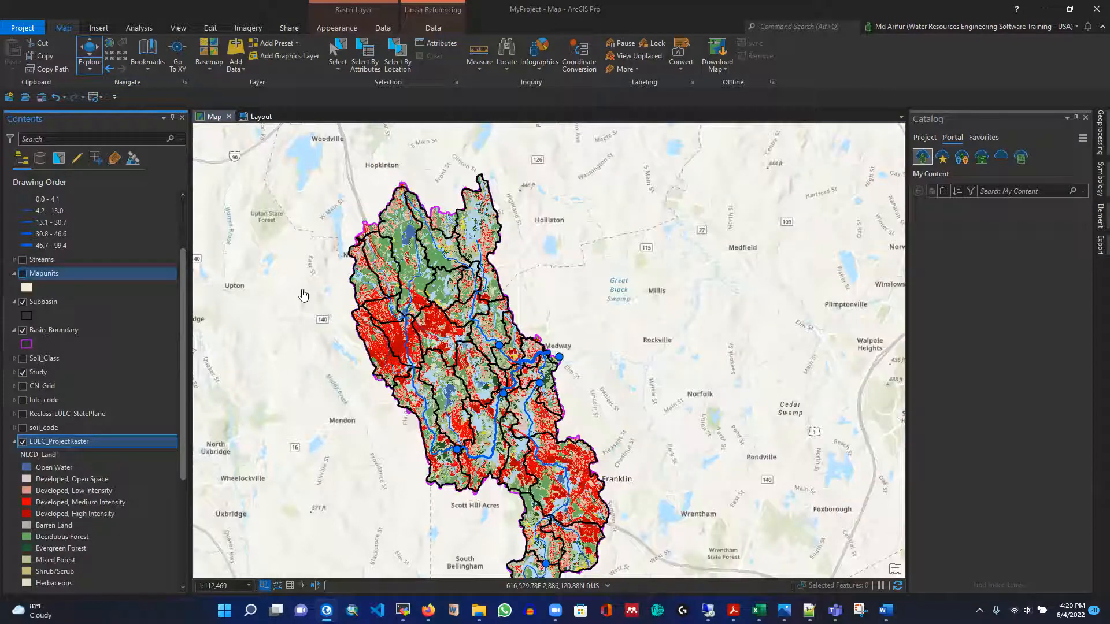
{"action": "scroll", "coordinate": [62, 443], "scroll_direction": "down", "scroll_amount": 2}
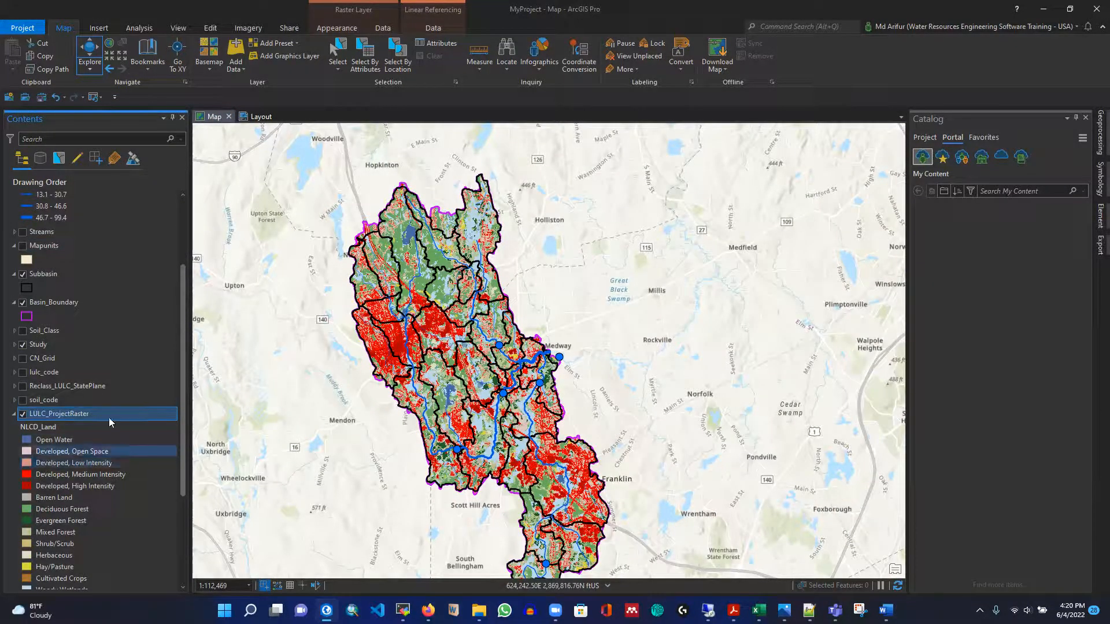
{"action": "scroll", "coordinate": [87, 425], "scroll_direction": "down", "scroll_amount": 2}
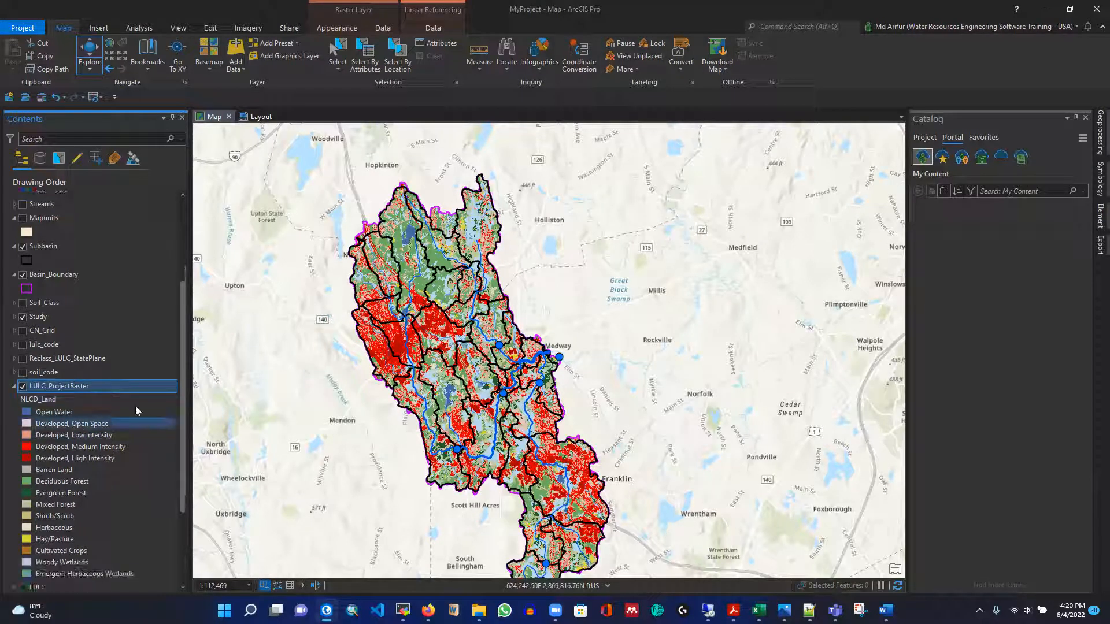
{"action": "scroll", "coordinate": [63, 423], "scroll_direction": "down", "scroll_amount": 2}
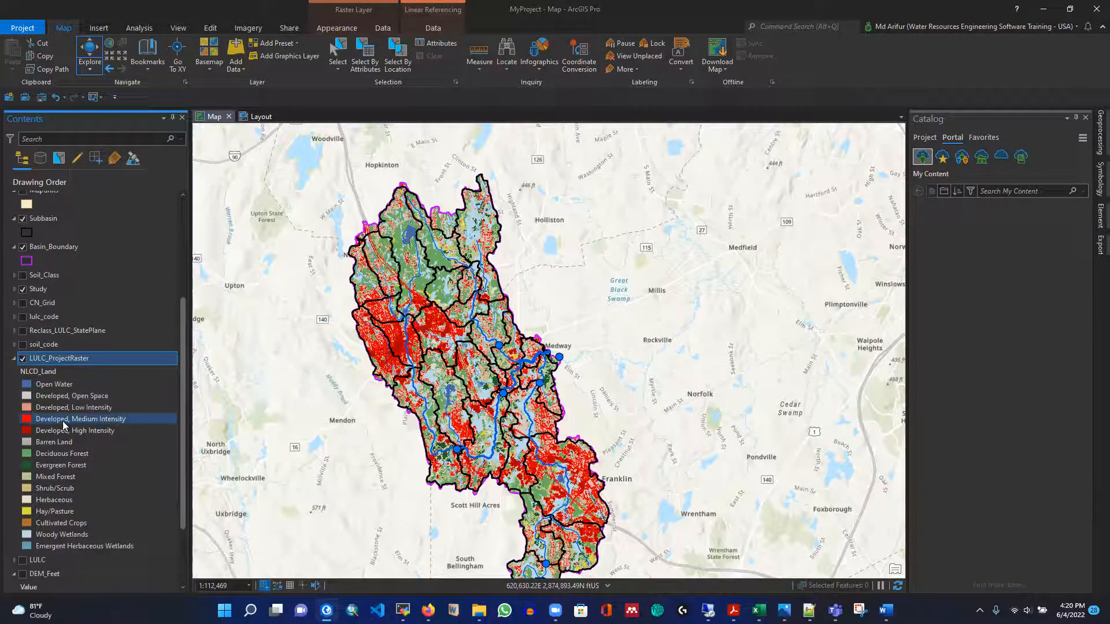
{"action": "scroll", "coordinate": [87, 393], "scroll_direction": "up", "scroll_amount": 4}
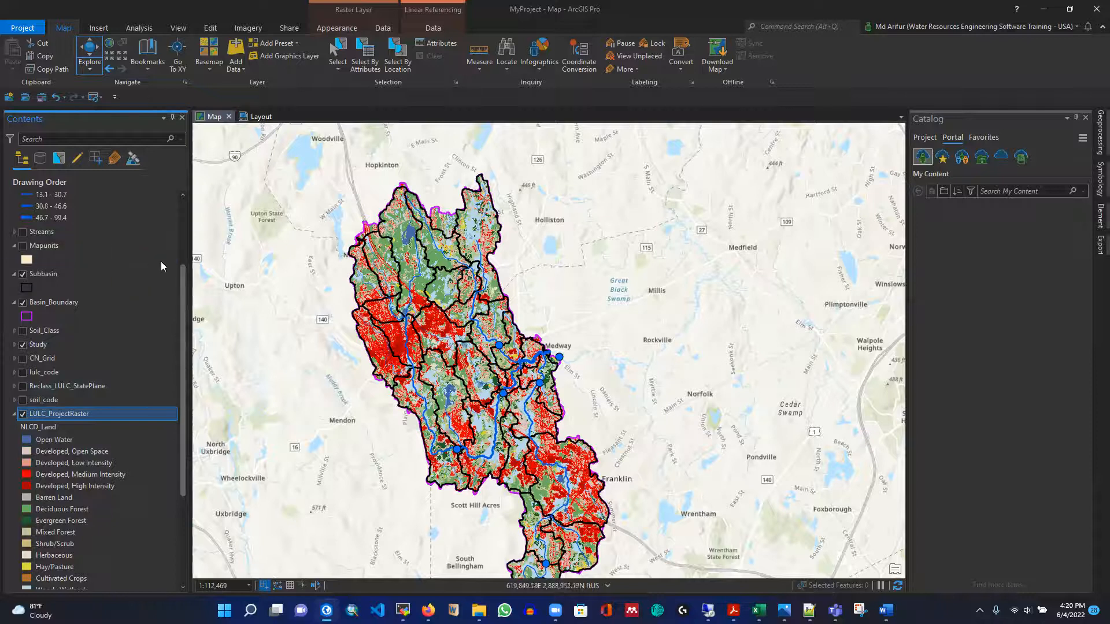
Show the Mapunits layer and review the hydgrpdcd hydrologic soil groups in its attribute table, closing the table when done
{"action": "left_click", "coordinate": [24, 247]}
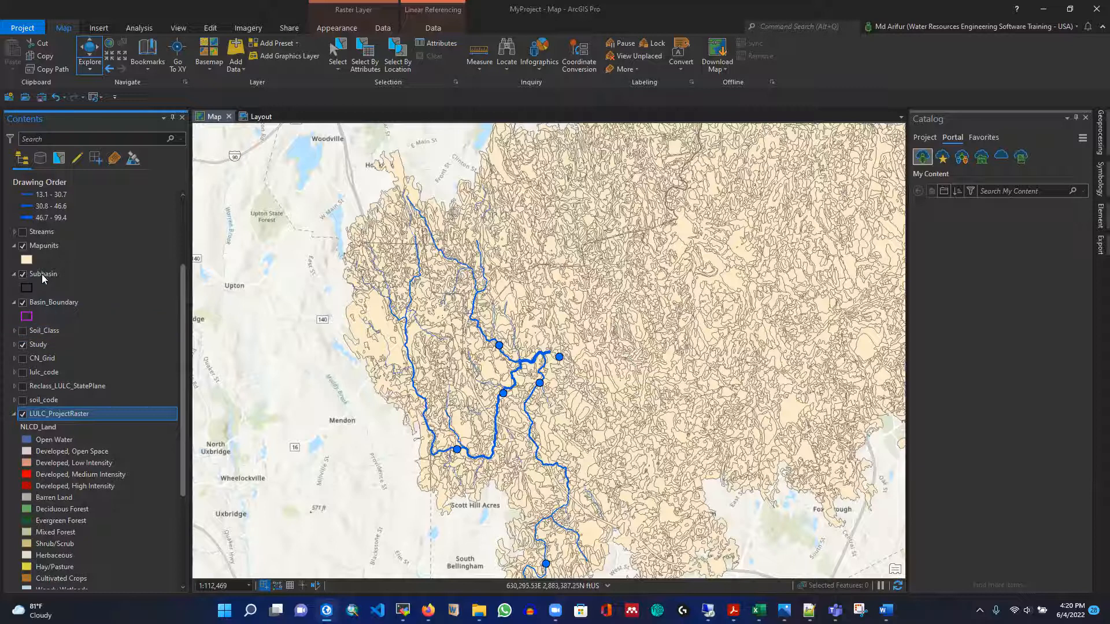
{"action": "right_click", "coordinate": [36, 245]}
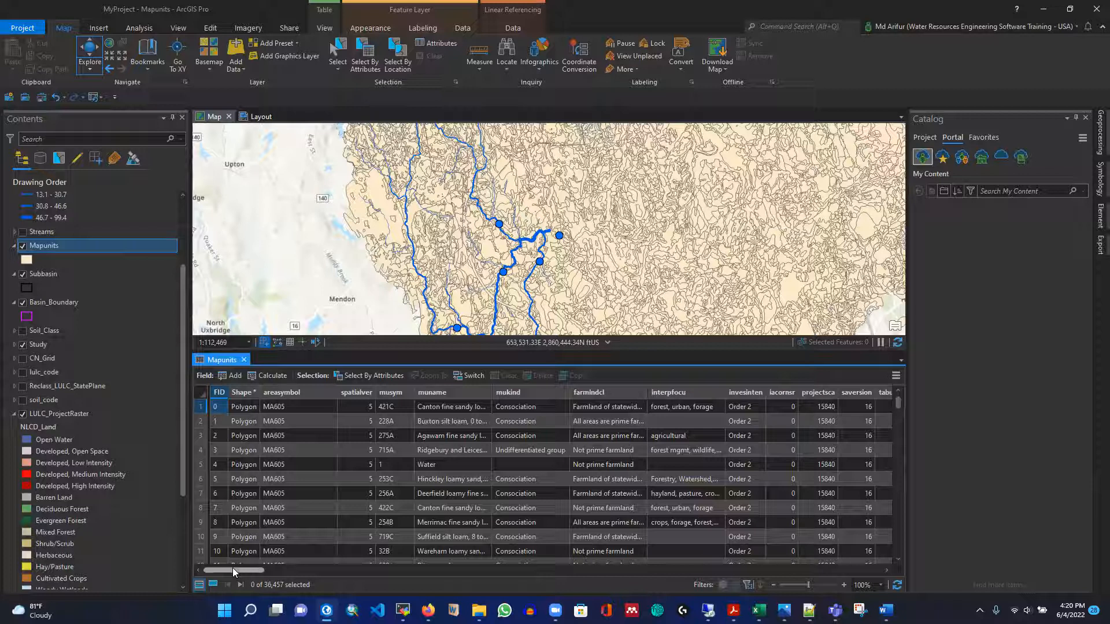
{"action": "left_click_drag", "start_coordinate": [236, 567], "coordinate": [321, 572]}
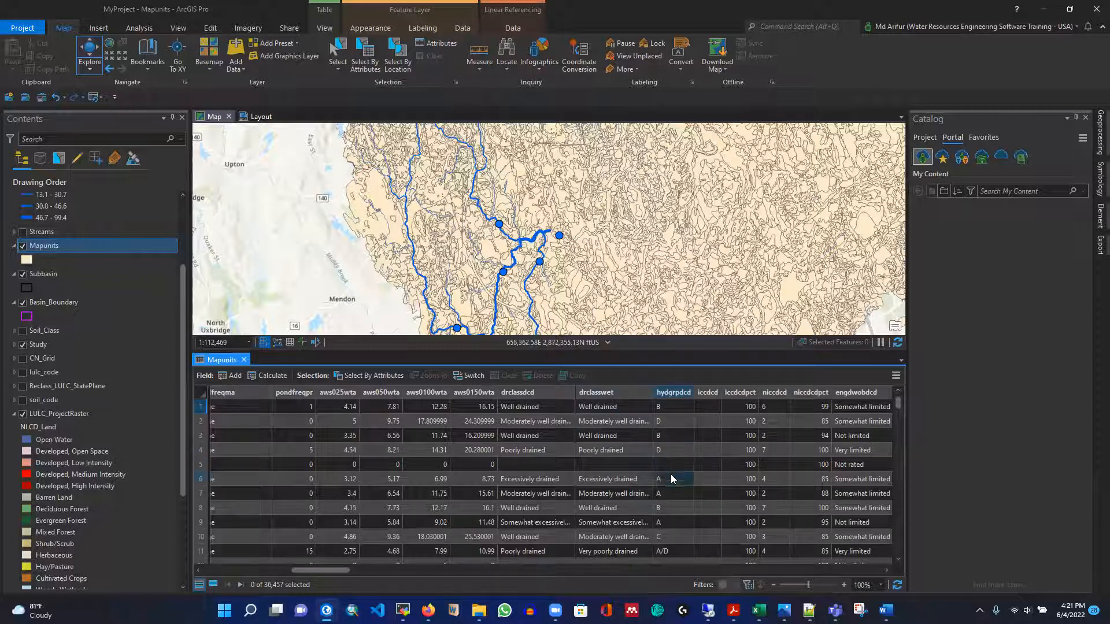
{"action": "scroll", "coordinate": [679, 466], "scroll_direction": "down", "scroll_amount": 15}
{"action": "scroll", "coordinate": [614, 265], "scroll_direction": "down", "scroll_amount": 7}
{"action": "scroll", "coordinate": [655, 470], "scroll_direction": "down", "scroll_amount": 13}
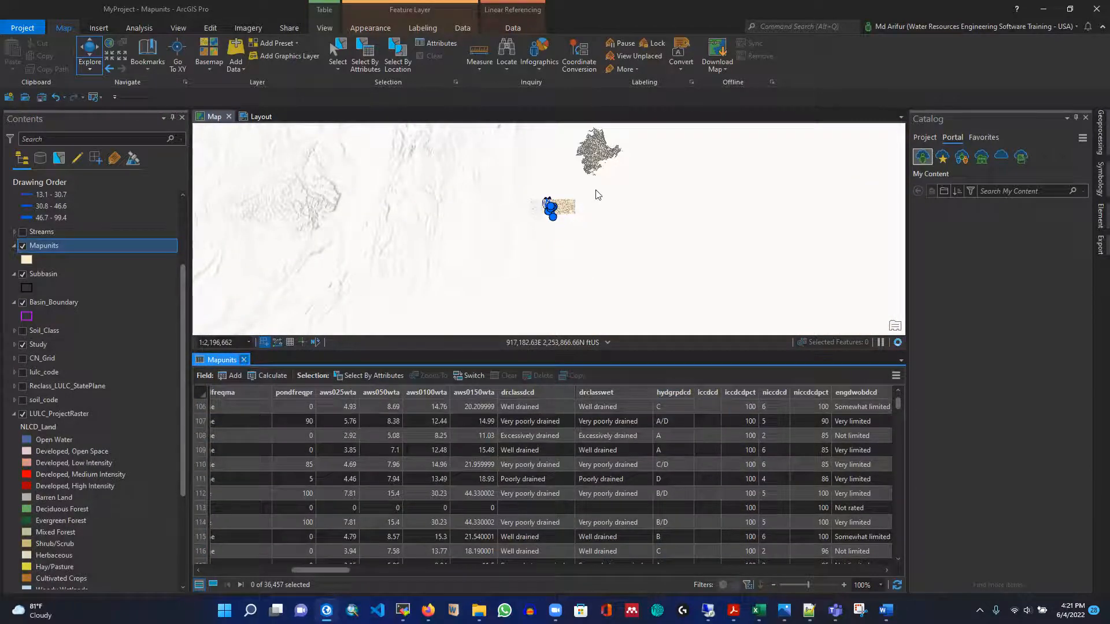
{"action": "left_click", "coordinate": [244, 359]}
Bring the map view back to the watershed and hide the Mapunits layer
{"action": "scroll", "coordinate": [562, 332], "scroll_direction": "up", "scroll_amount": 2}
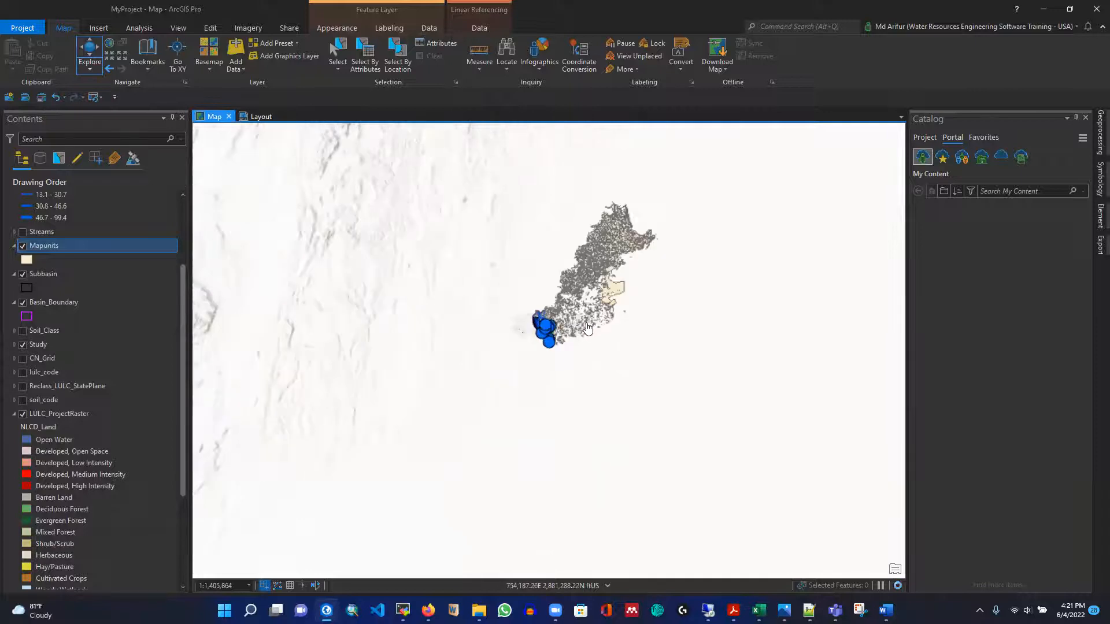
{"action": "scroll", "coordinate": [587, 327], "scroll_direction": "up", "scroll_amount": 4}
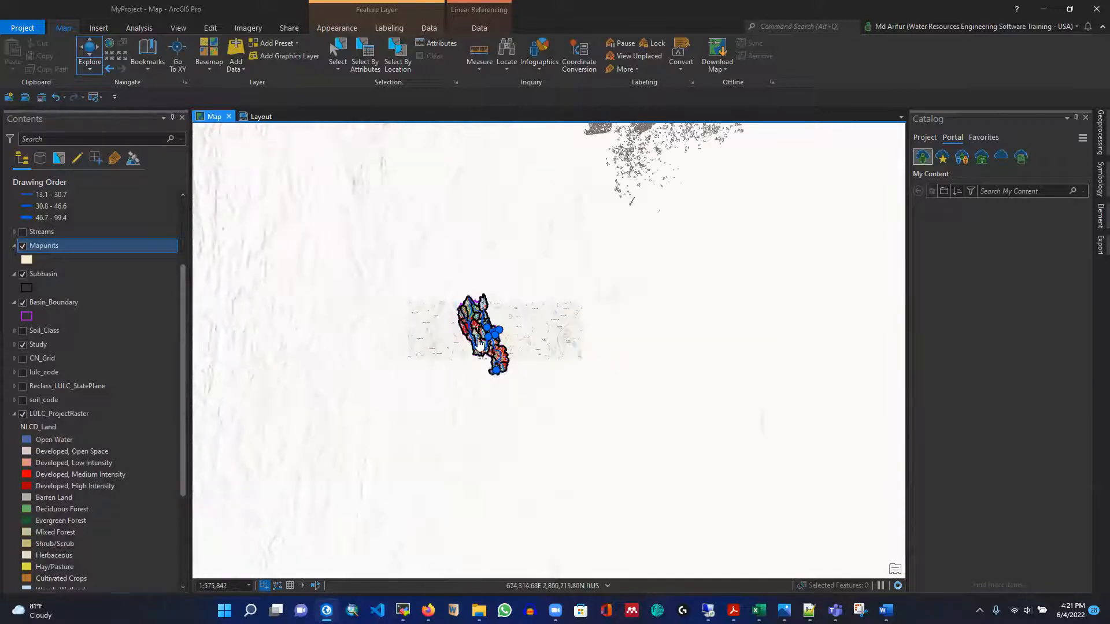
{"action": "scroll", "coordinate": [478, 344], "scroll_direction": "up", "scroll_amount": 4}
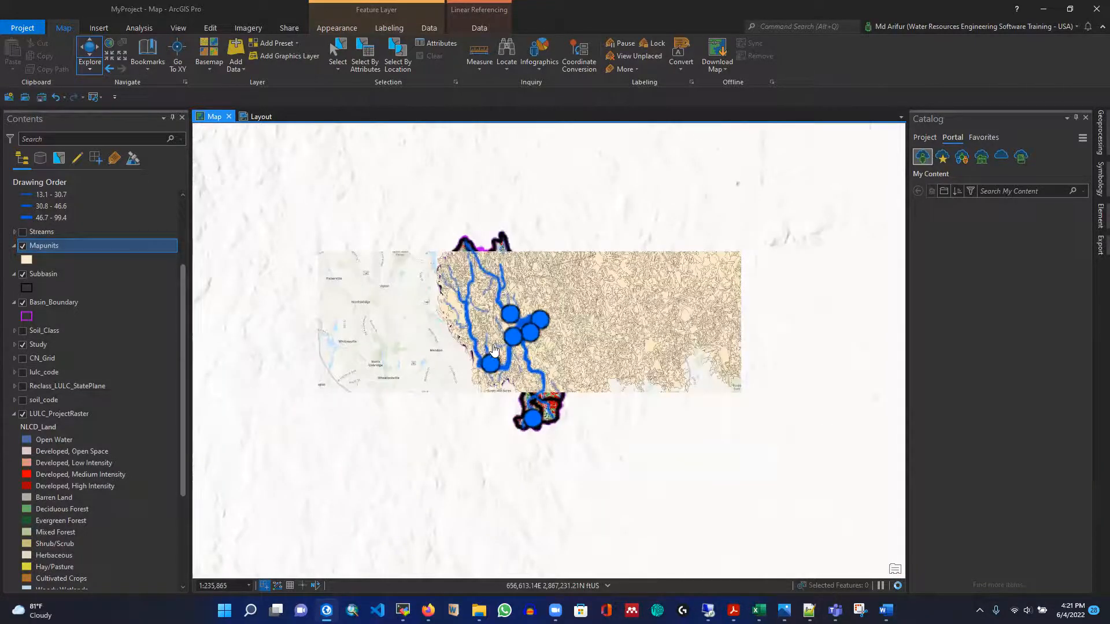
{"action": "scroll", "coordinate": [493, 349], "scroll_direction": "up", "scroll_amount": 2}
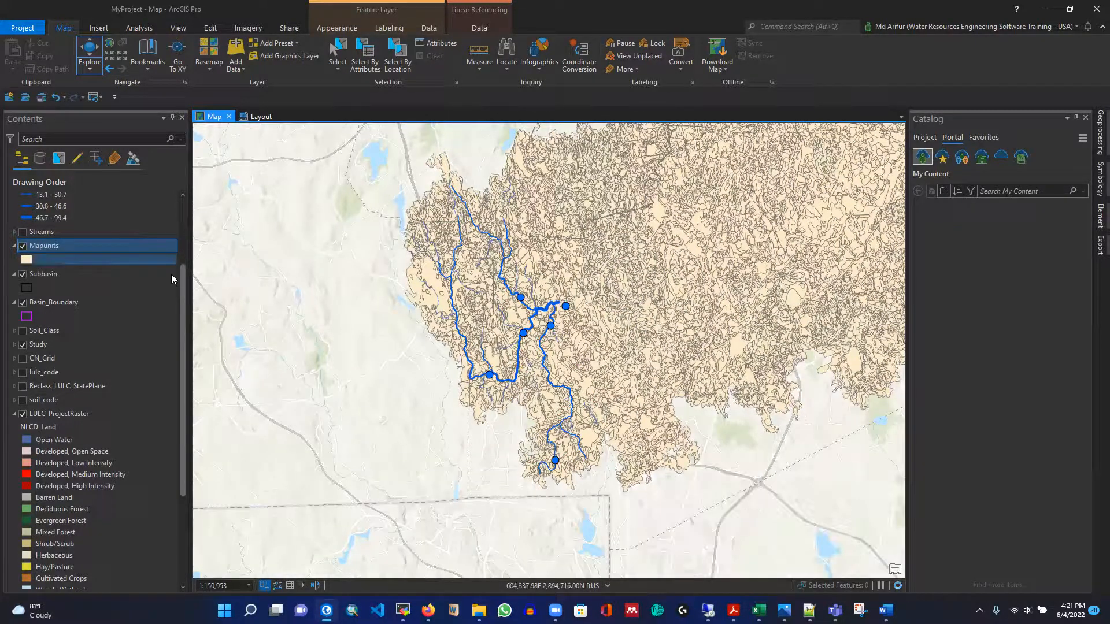
{"action": "left_click", "coordinate": [23, 247]}
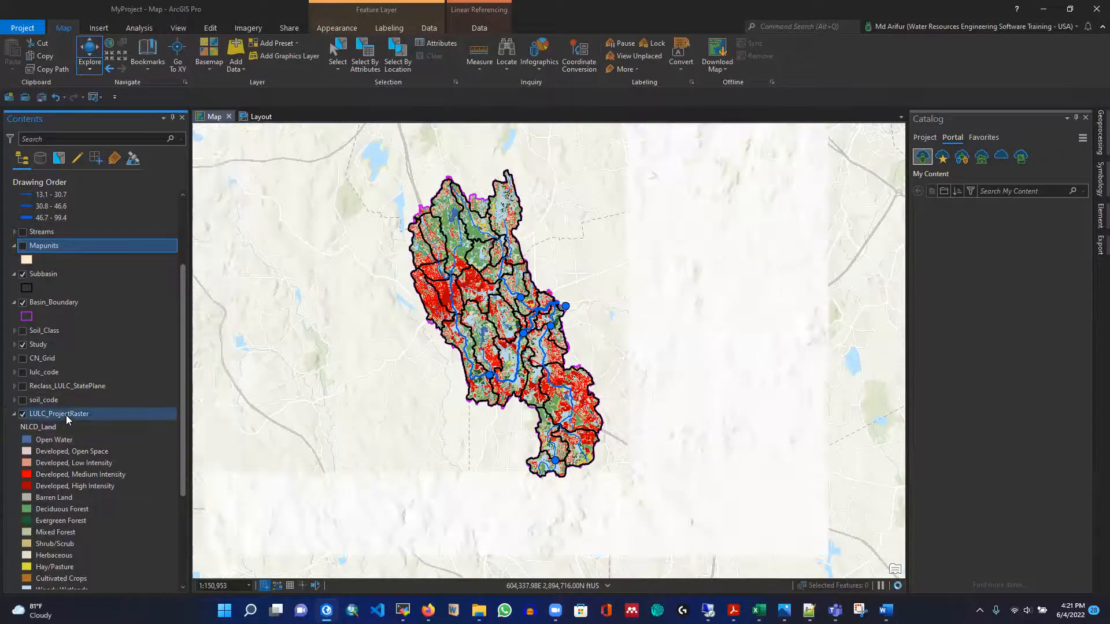
Leave the Table To Excel tool in the geoprocessing tools and locate the Spatial Analyst Tools toolbox
{"action": "scroll", "coordinate": [66, 415], "scroll_direction": "down", "scroll_amount": 2}
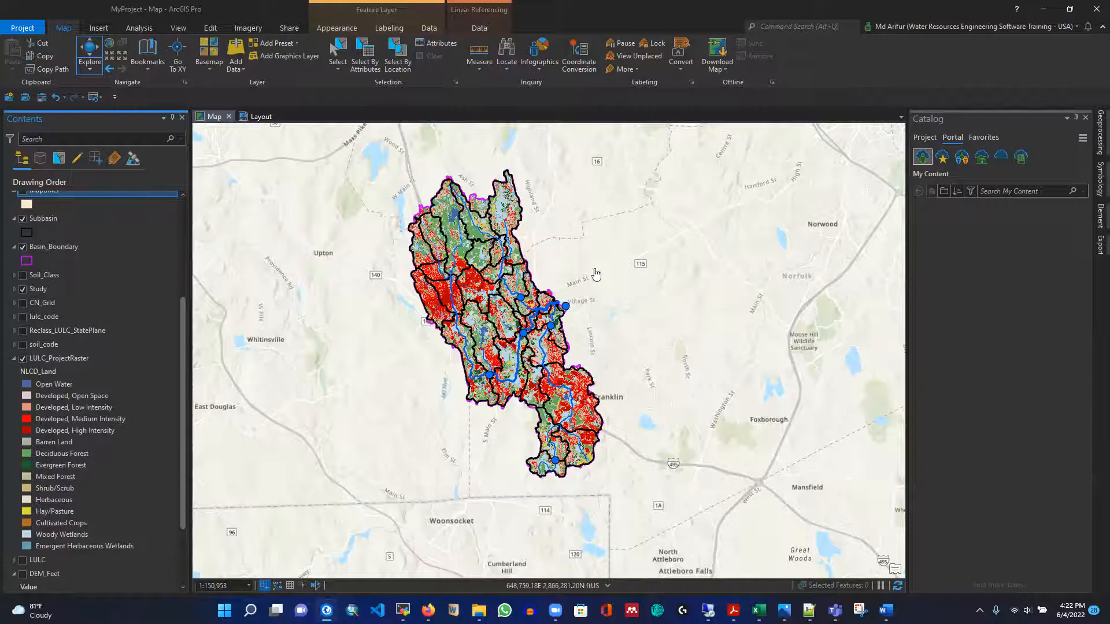
{"action": "left_click", "coordinate": [1100, 133]}
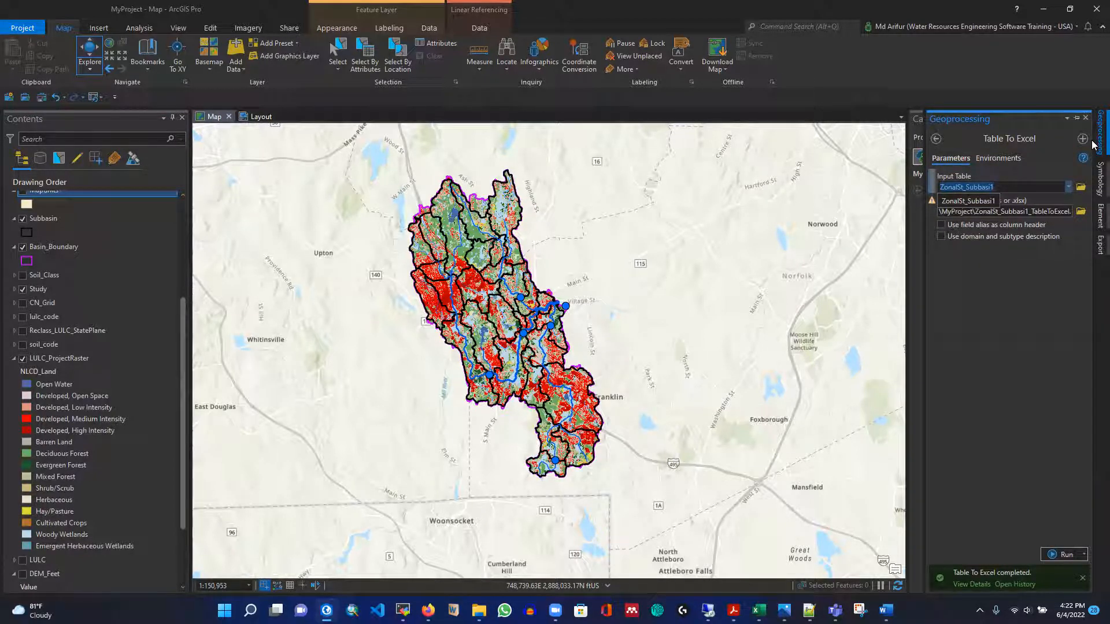
{"action": "left_click", "coordinate": [936, 140]}
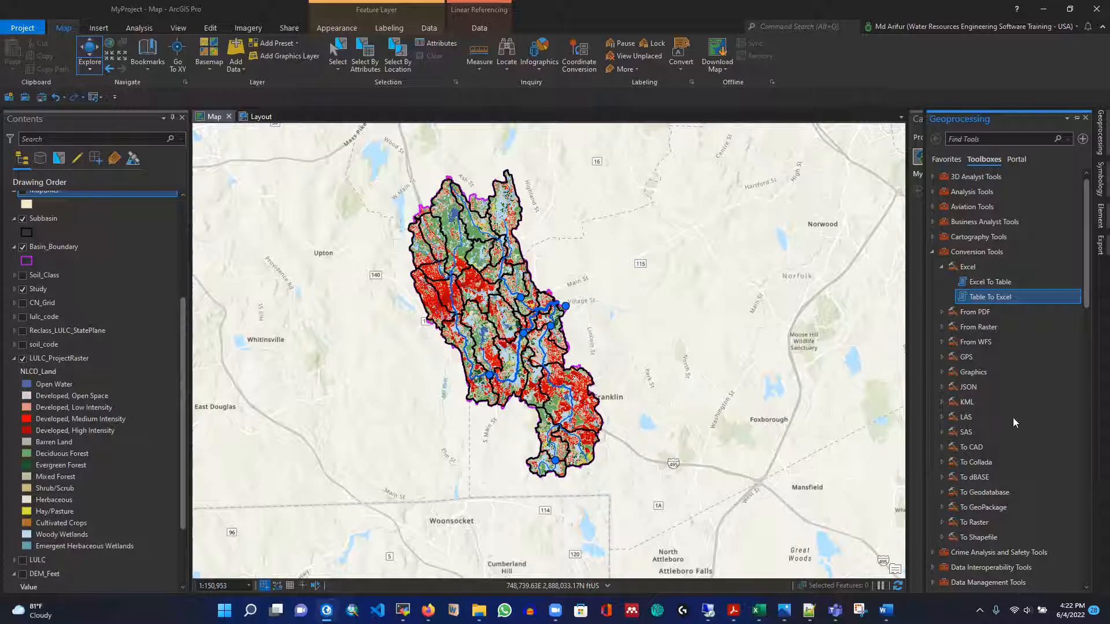
{"action": "scroll", "coordinate": [1025, 359], "scroll_direction": "down", "scroll_amount": 12}
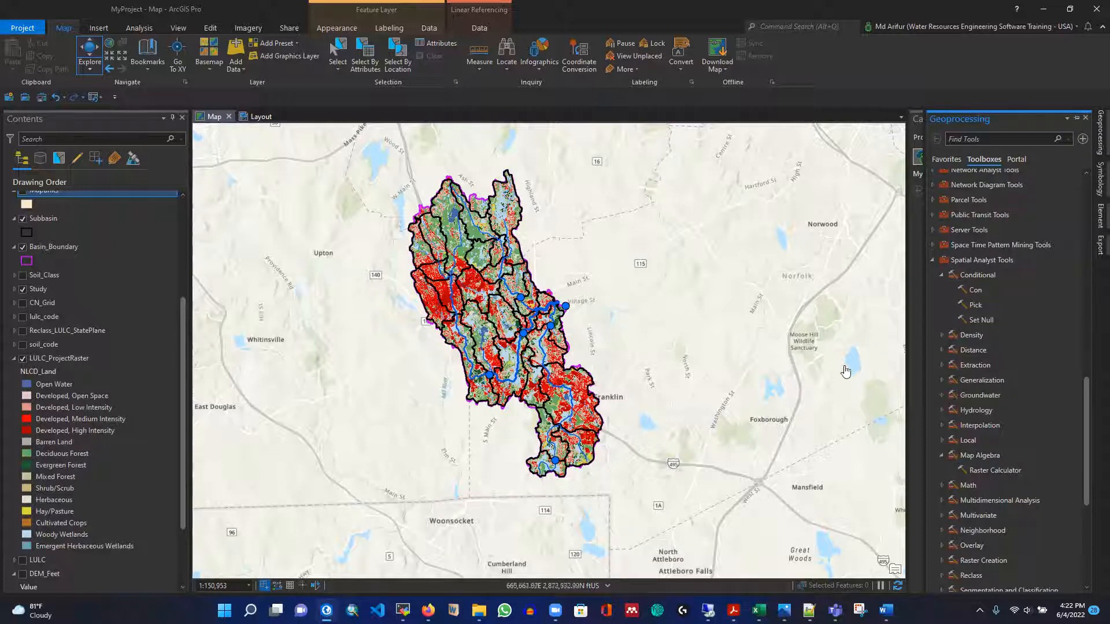
{"action": "scroll", "coordinate": [1005, 368], "scroll_direction": "down", "scroll_amount": 1}
{"action": "scroll", "coordinate": [977, 364], "scroll_direction": "down", "scroll_amount": 1}
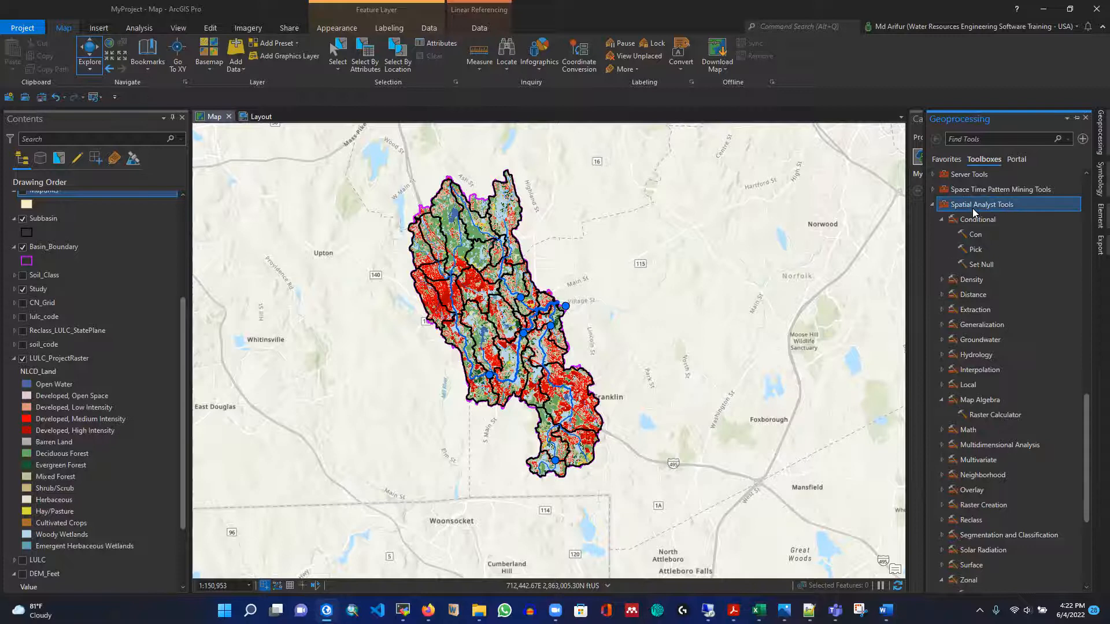
Open the Reclassify tool from the Reclass toolset of Spatial Analyst Tools
{"action": "left_click", "coordinate": [941, 219]}
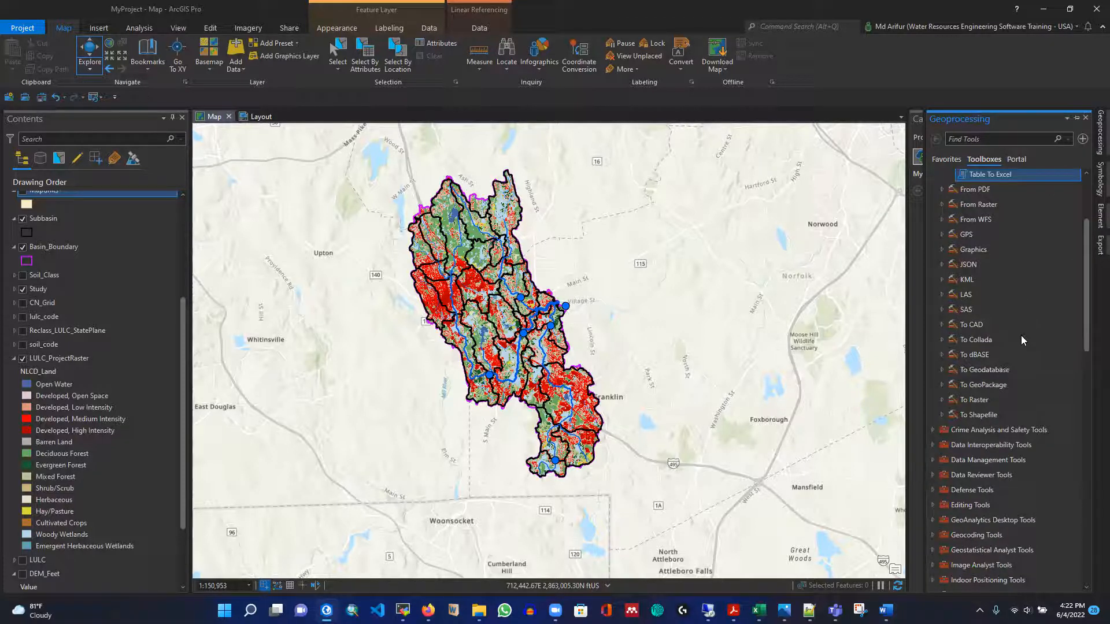
{"action": "scroll", "coordinate": [1020, 314], "scroll_direction": "up", "scroll_amount": 3}
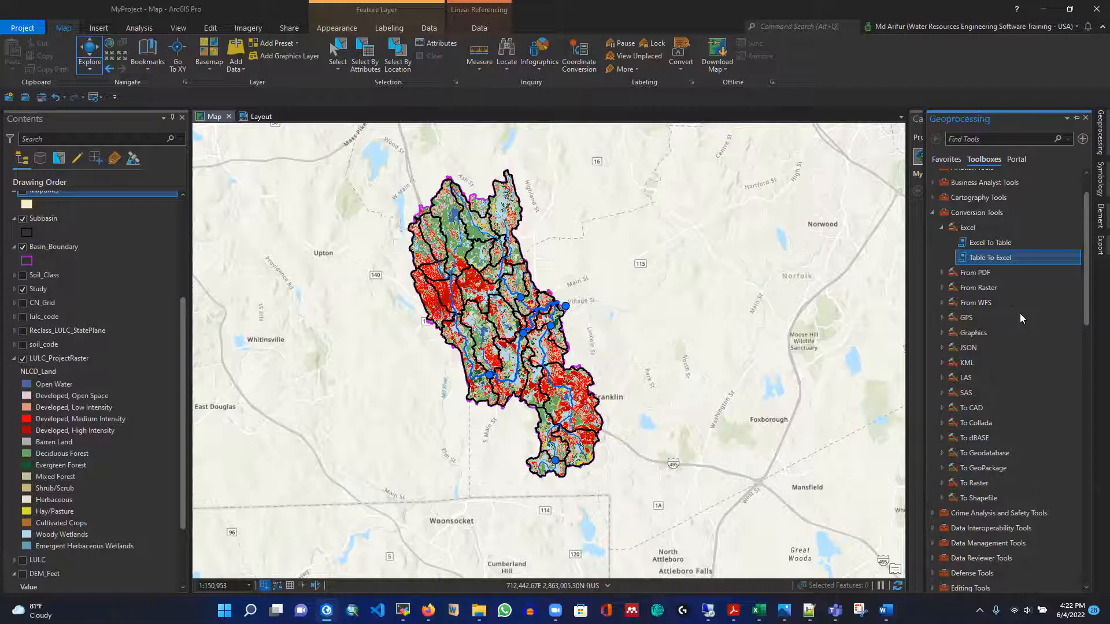
{"action": "scroll", "coordinate": [1019, 313], "scroll_direction": "down", "scroll_amount": 20}
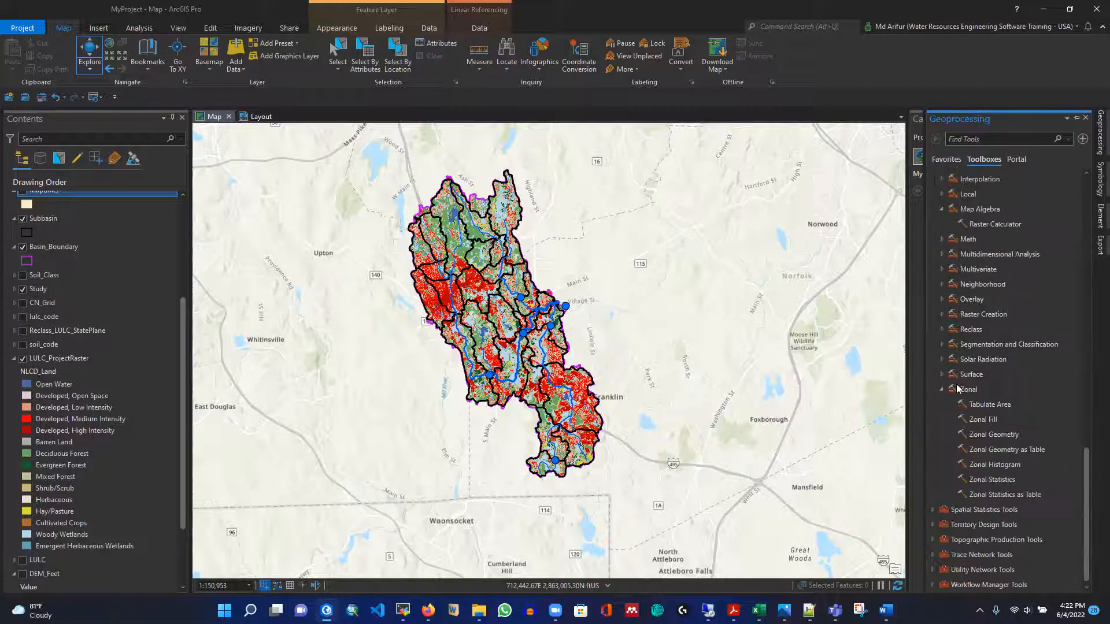
{"action": "scroll", "coordinate": [1009, 411], "scroll_direction": "up", "scroll_amount": 2}
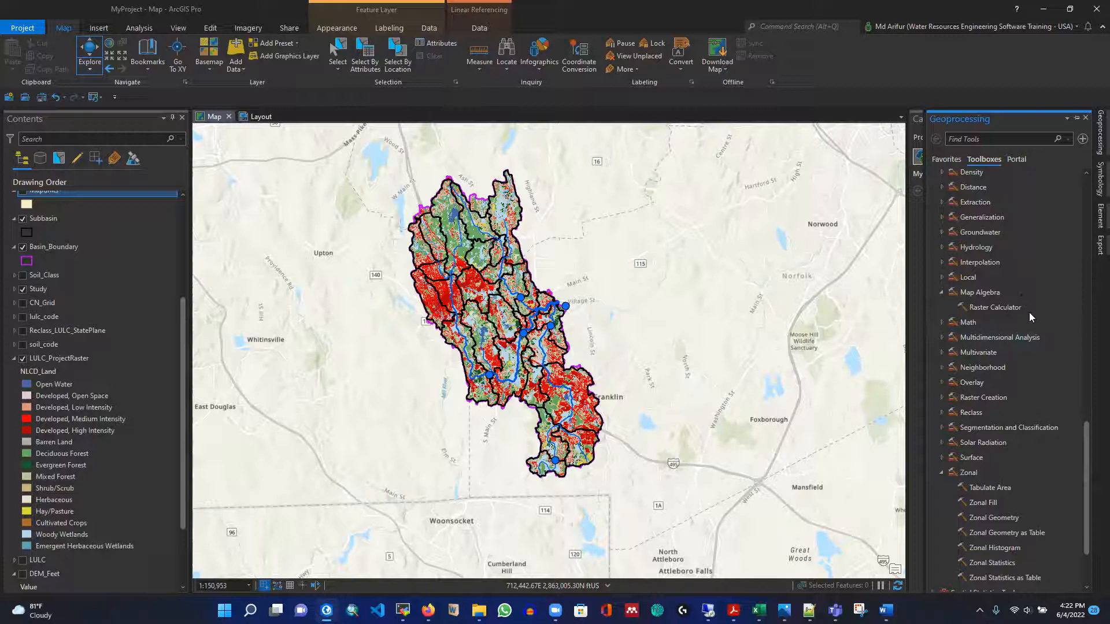
{"action": "scroll", "coordinate": [1030, 319], "scroll_direction": "down", "scroll_amount": 3}
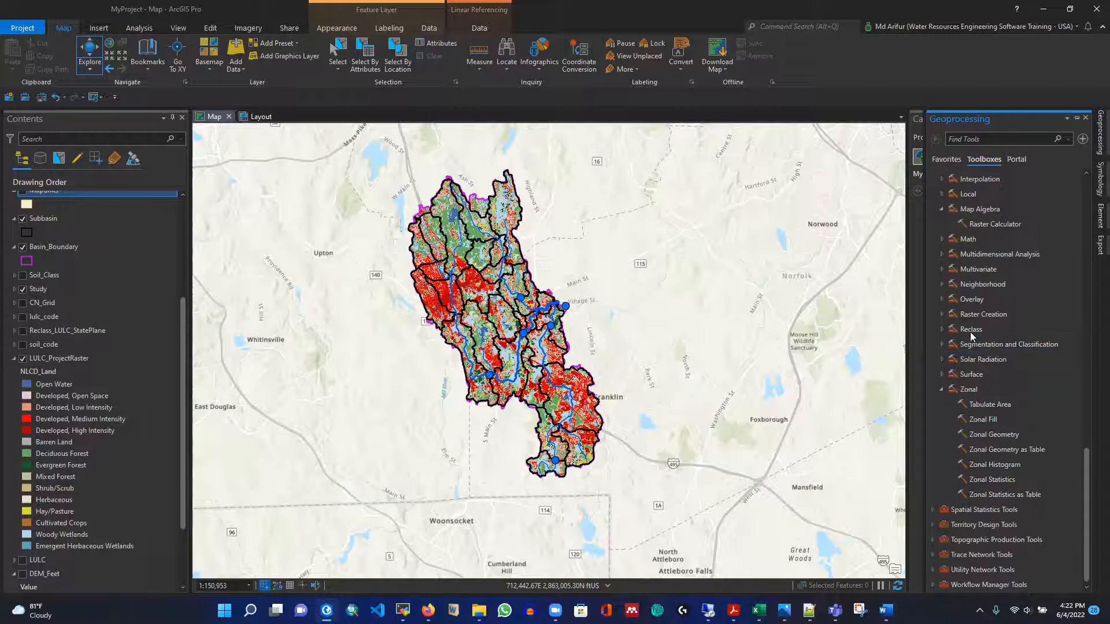
{"action": "left_click", "coordinate": [942, 329]}
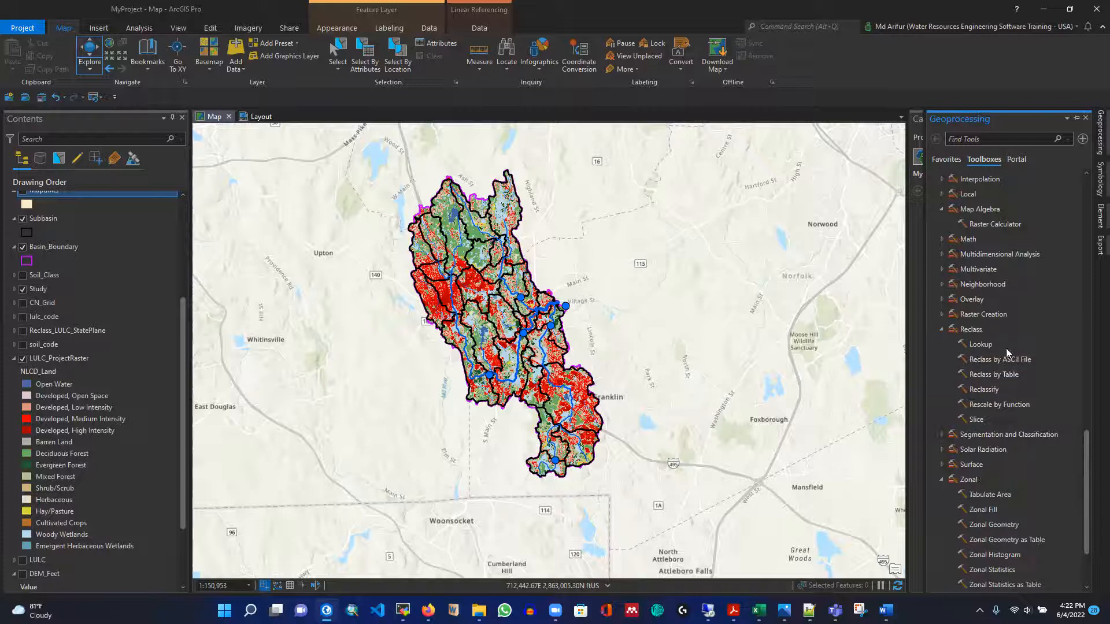
{"action": "scroll", "coordinate": [1006, 348], "scroll_direction": "down", "scroll_amount": 1}
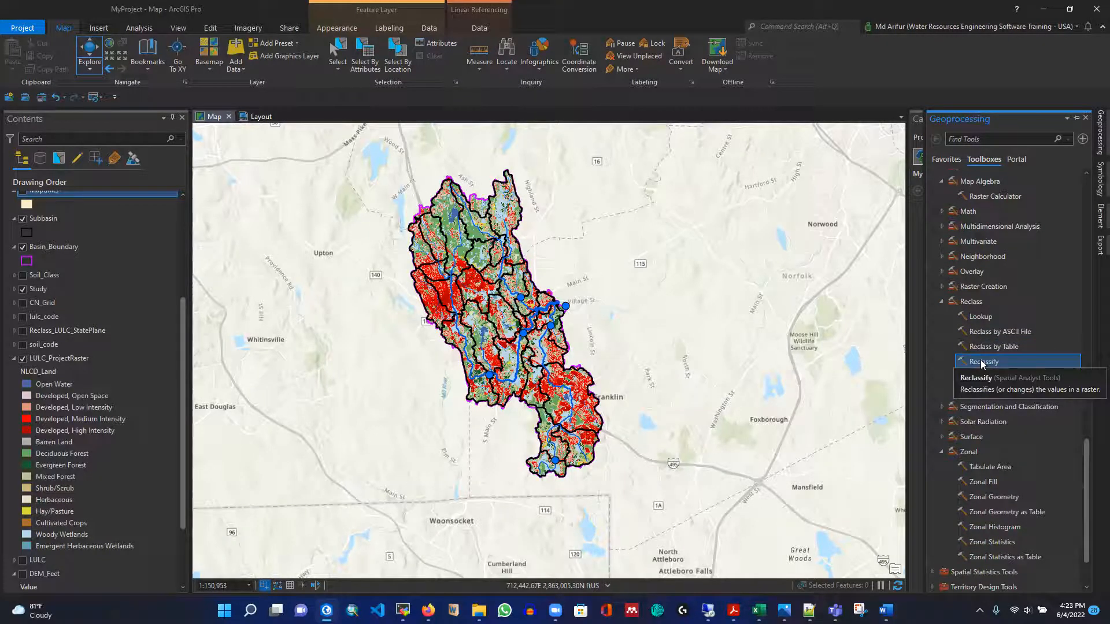
{"action": "left_click", "coordinate": [982, 362]}
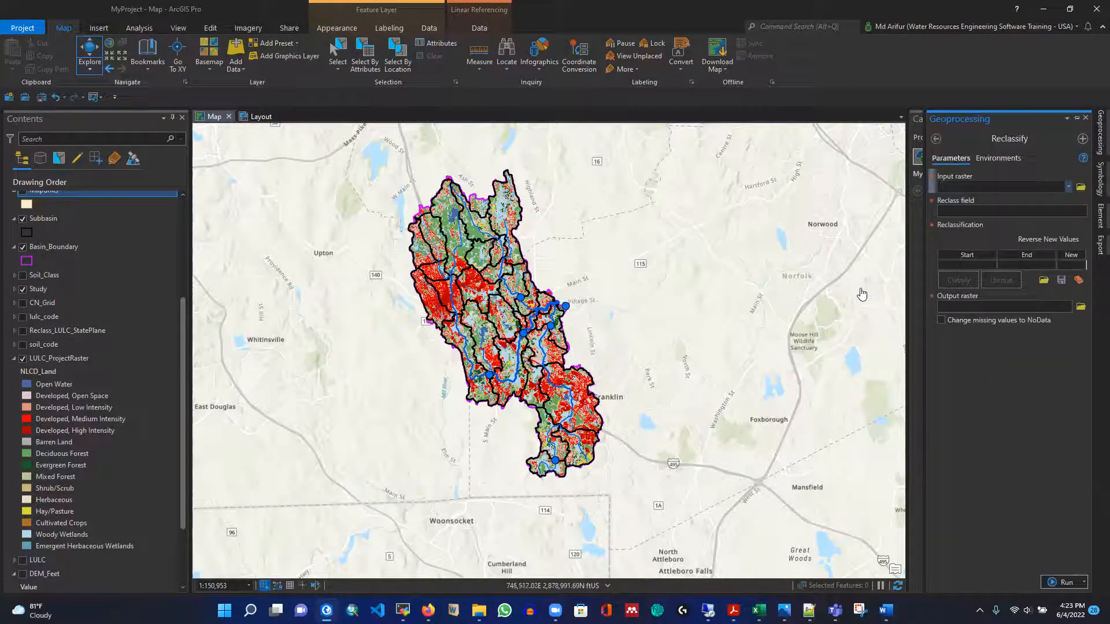
Set LULC_ProjectRaster as the Reclassify input raster with Value as the reclass field, and list its unique values
{"action": "left_click", "coordinate": [1069, 186]}
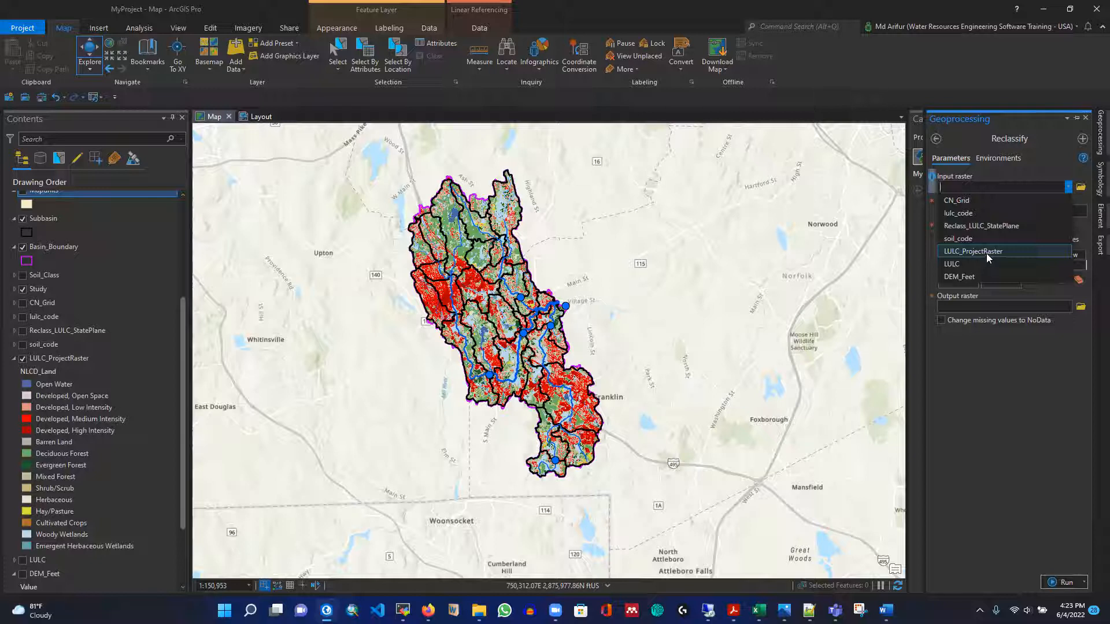
{"action": "left_click", "coordinate": [986, 253]}
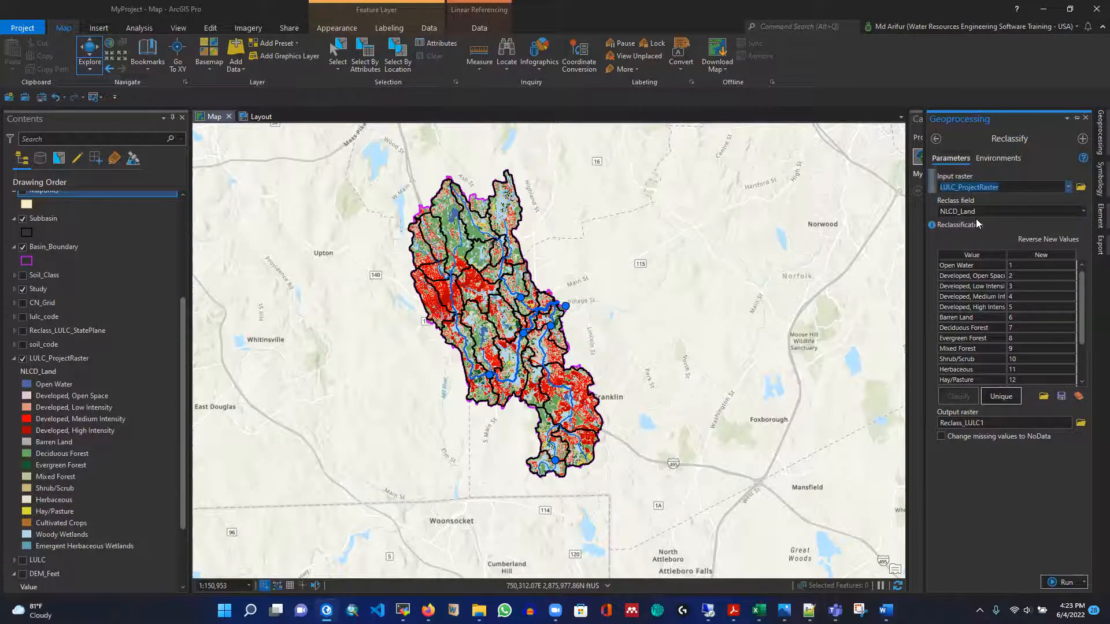
{"action": "left_click", "coordinate": [1084, 212]}
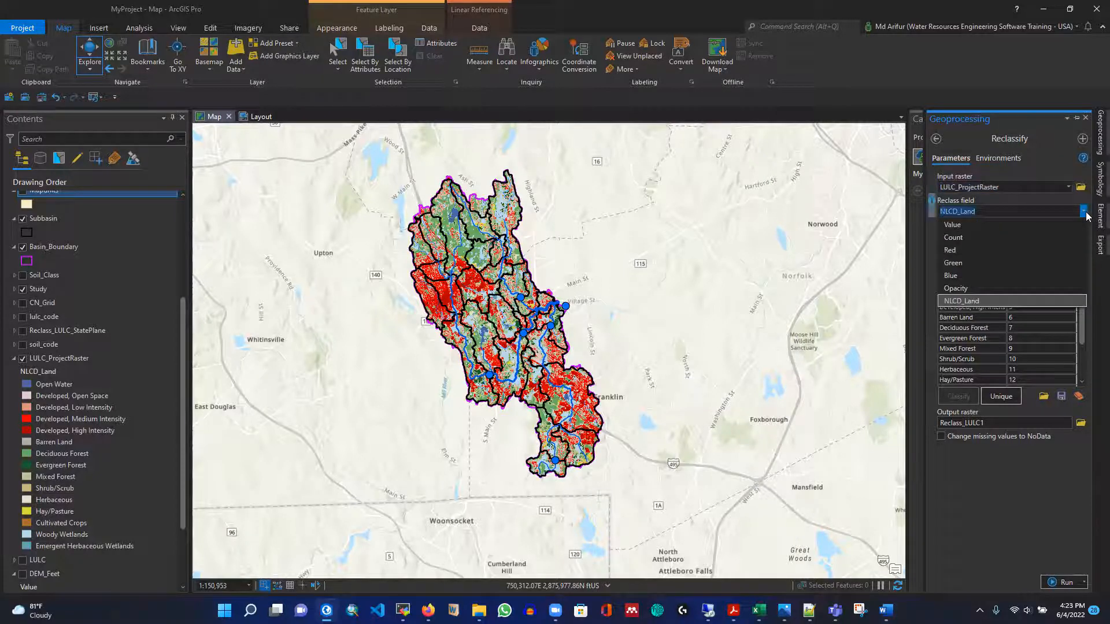
{"action": "left_click", "coordinate": [957, 226]}
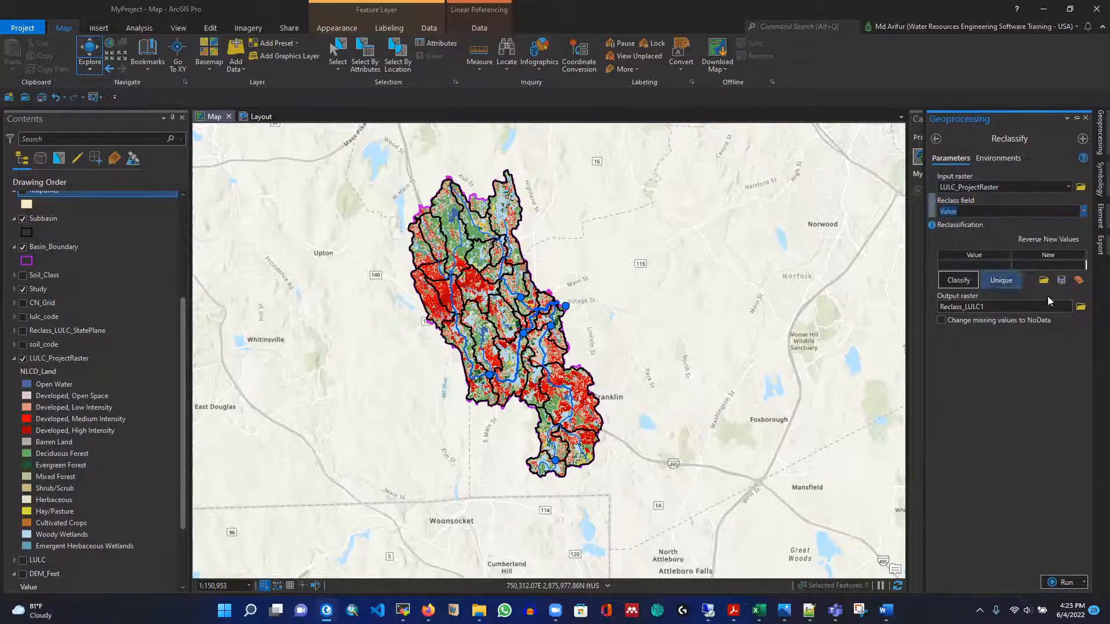
{"action": "left_click", "coordinate": [1001, 281]}
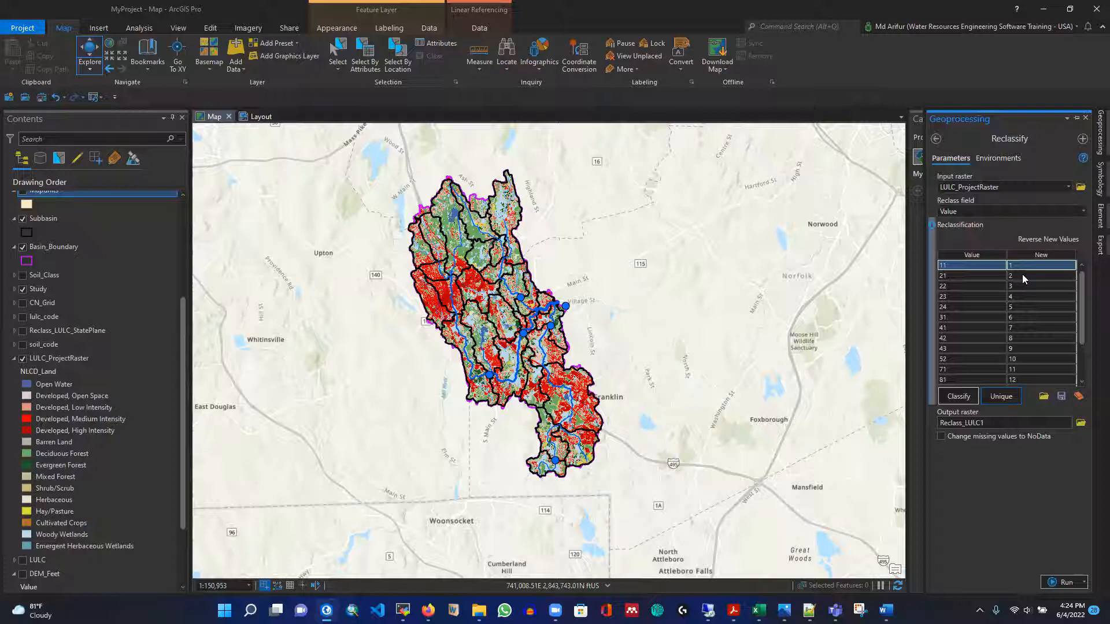
Review the reclassification table and set the new value of wetland classes 90 and 95 to 1
{"action": "scroll", "coordinate": [1036, 321], "scroll_direction": "down", "scroll_amount": 2}
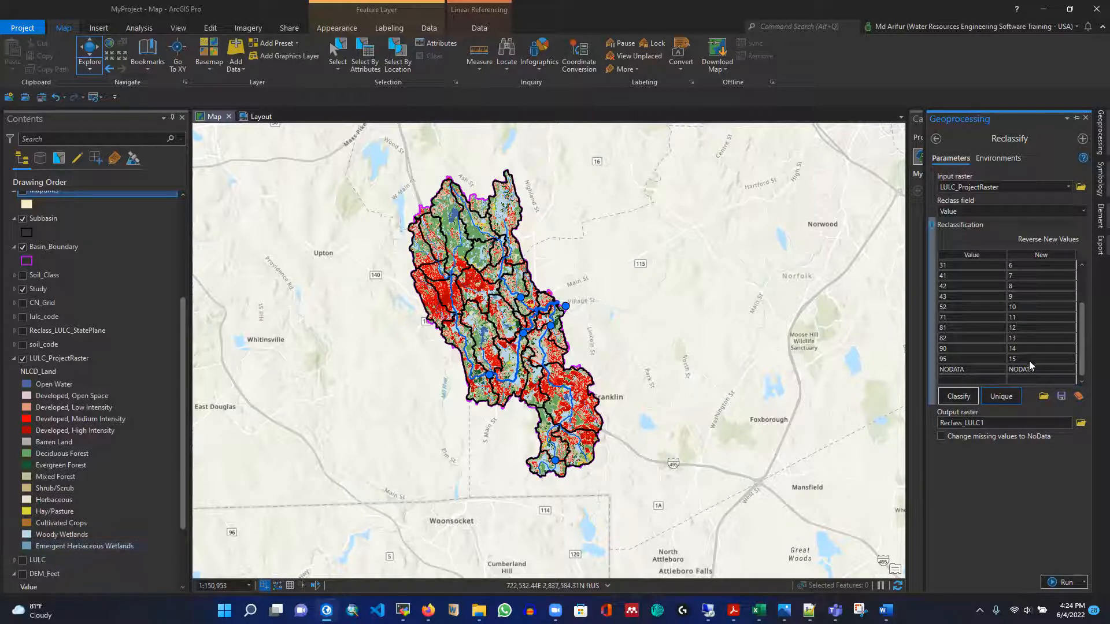
{"action": "scroll", "coordinate": [1038, 330], "scroll_direction": "up", "scroll_amount": 3}
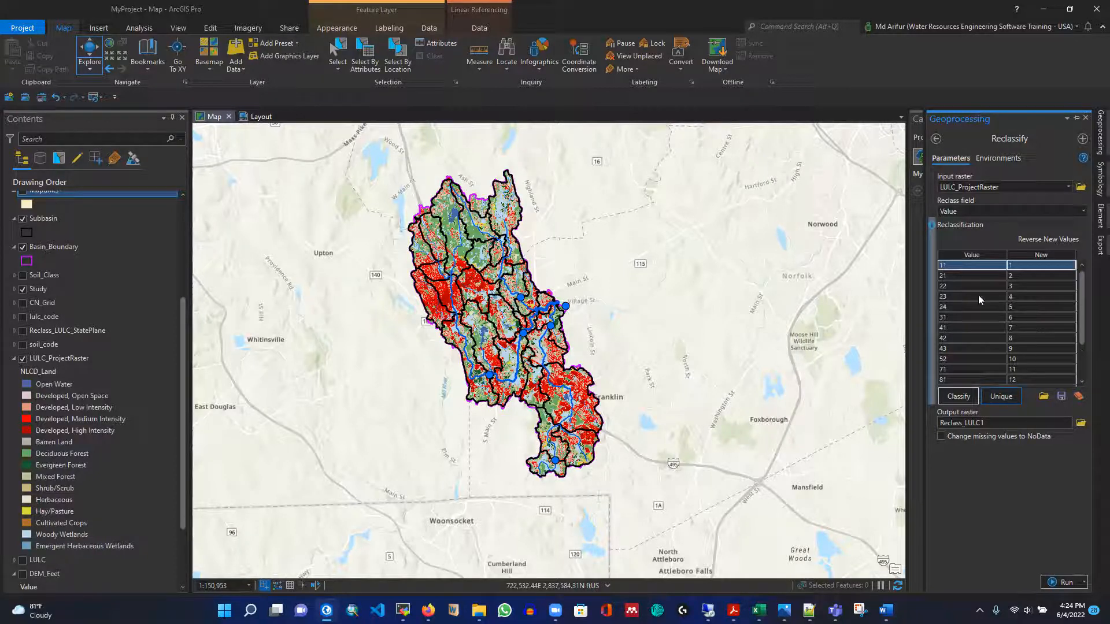
{"action": "scroll", "coordinate": [1024, 345], "scroll_direction": "down", "scroll_amount": 3}
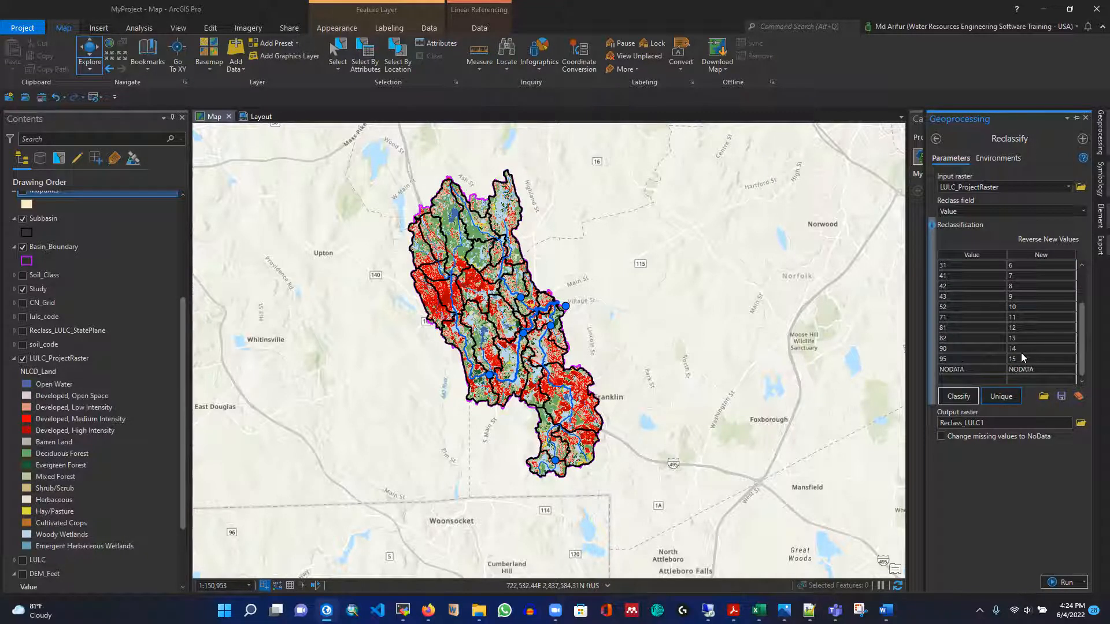
{"action": "left_click", "coordinate": [1021, 347]}
{"action": "left_click", "coordinate": [1021, 347]}
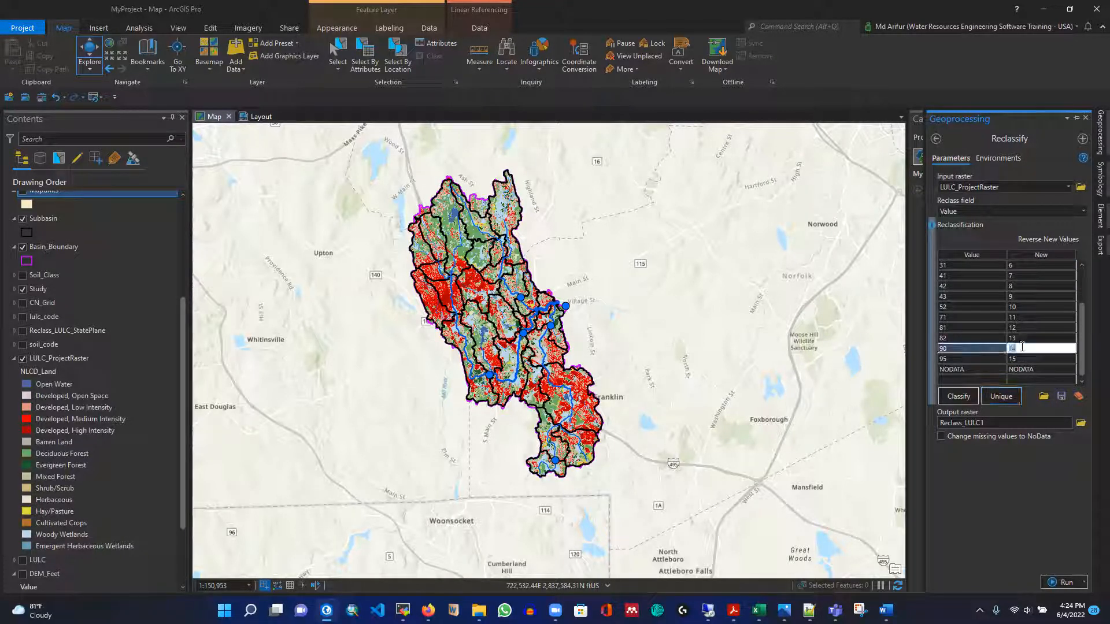
{"action": "type", "text": "1"}
{"action": "left_click", "coordinate": [1031, 362]}
{"action": "left_click", "coordinate": [1031, 362]}
{"action": "type", "text": "1"}
Set the new value of developed land classes 22, 23 and 24 to 2 in the reclassification table
{"action": "scroll", "coordinate": [1032, 329], "scroll_direction": "up", "scroll_amount": 3}
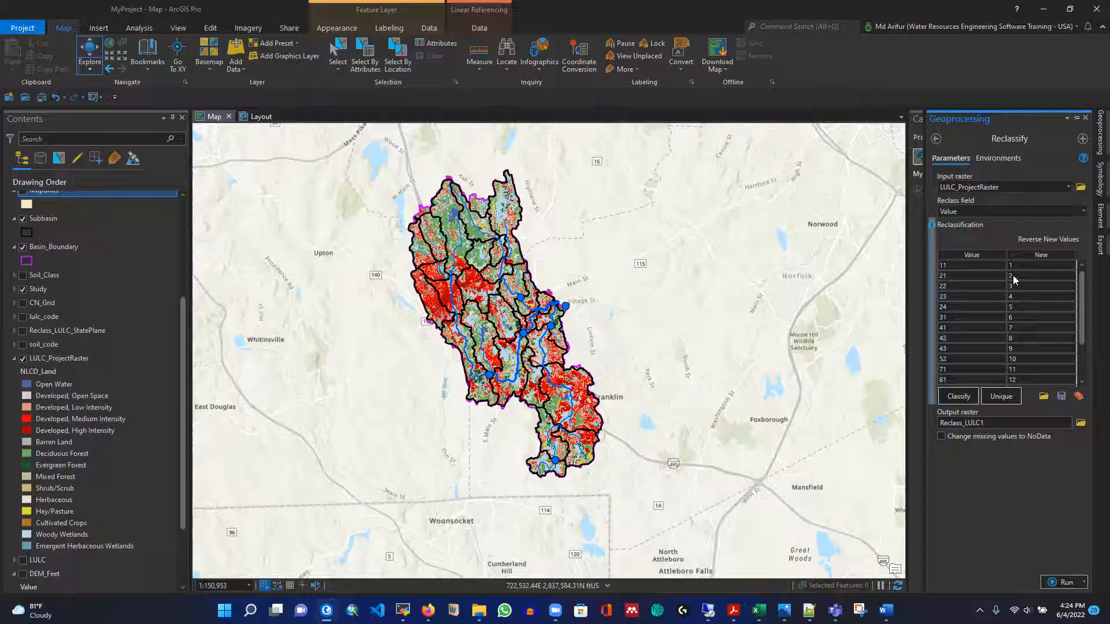
{"action": "left_click", "coordinate": [1014, 286]}
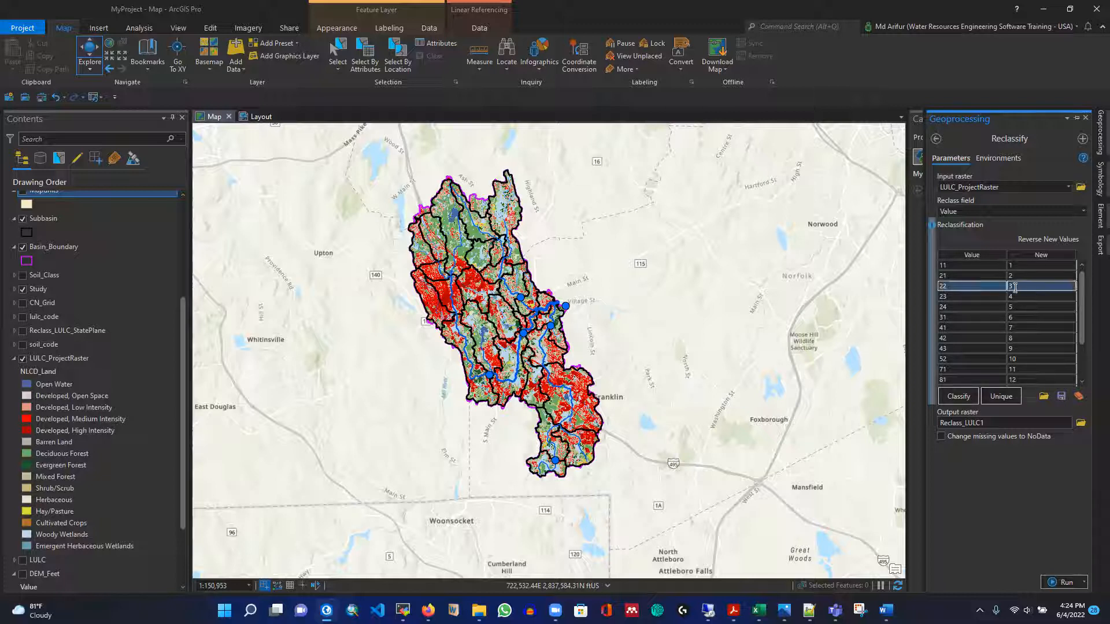
{"action": "left_click", "coordinate": [1015, 286]}
{"action": "type", "text": "2"}
{"action": "left_click", "coordinate": [1014, 299]}
{"action": "left_click", "coordinate": [1014, 300]}
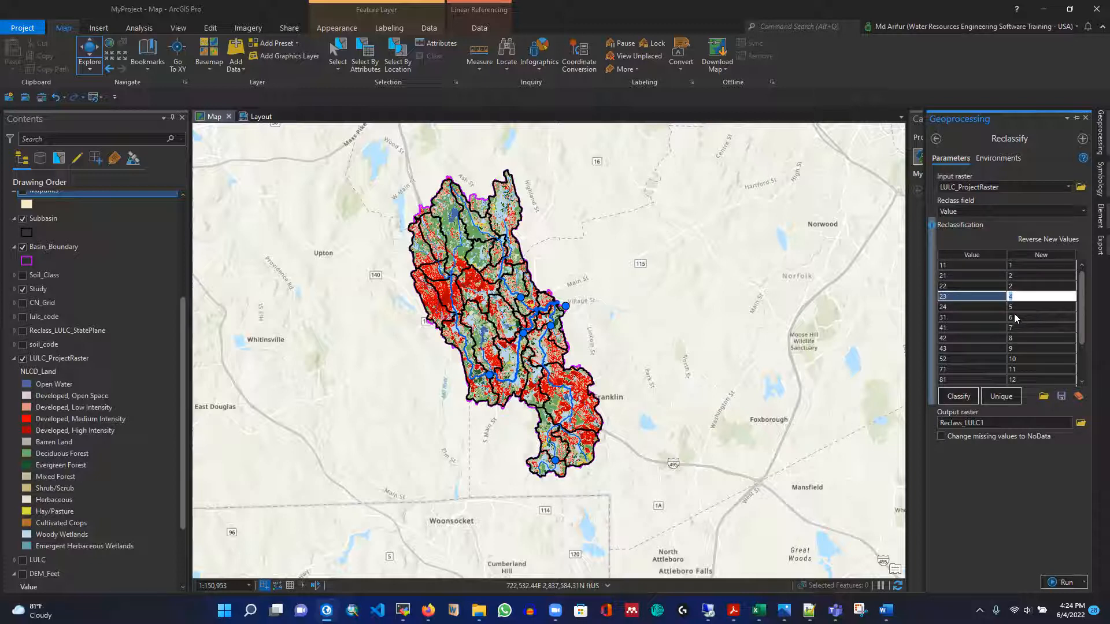
{"action": "type", "text": "2"}
{"action": "left_click", "coordinate": [1014, 307]}
{"action": "left_click", "coordinate": [1014, 309]}
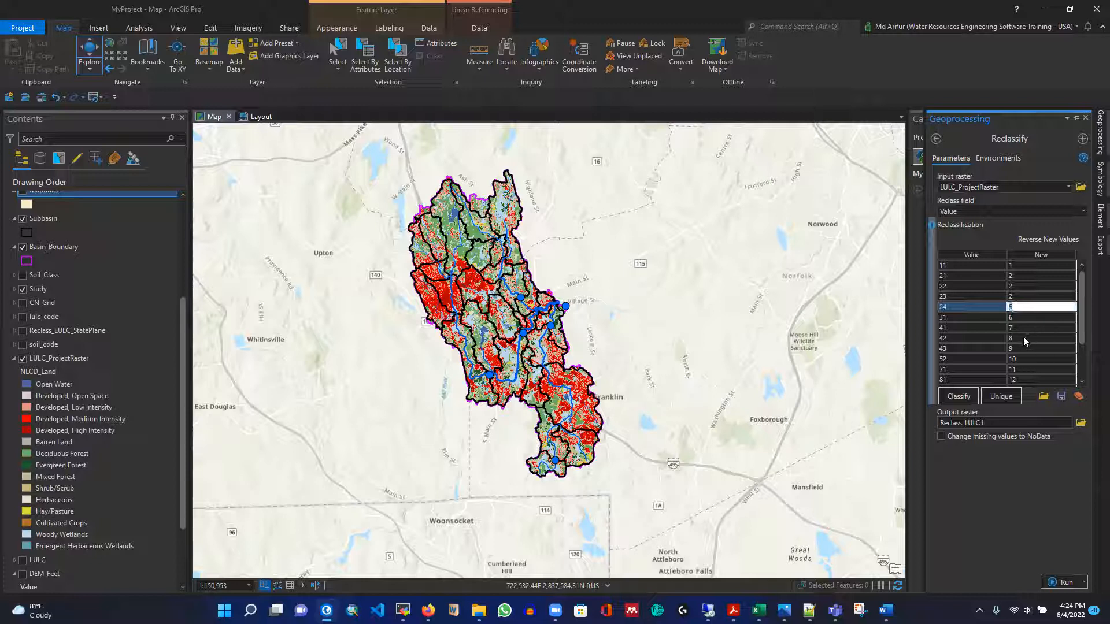
{"action": "type", "text": "2"}
Set the new value of barren land class 31 to 4 and of forest classes 41, 42 and 43 to 3
{"action": "left_click", "coordinate": [1015, 319]}
{"action": "left_click", "coordinate": [1017, 322]}
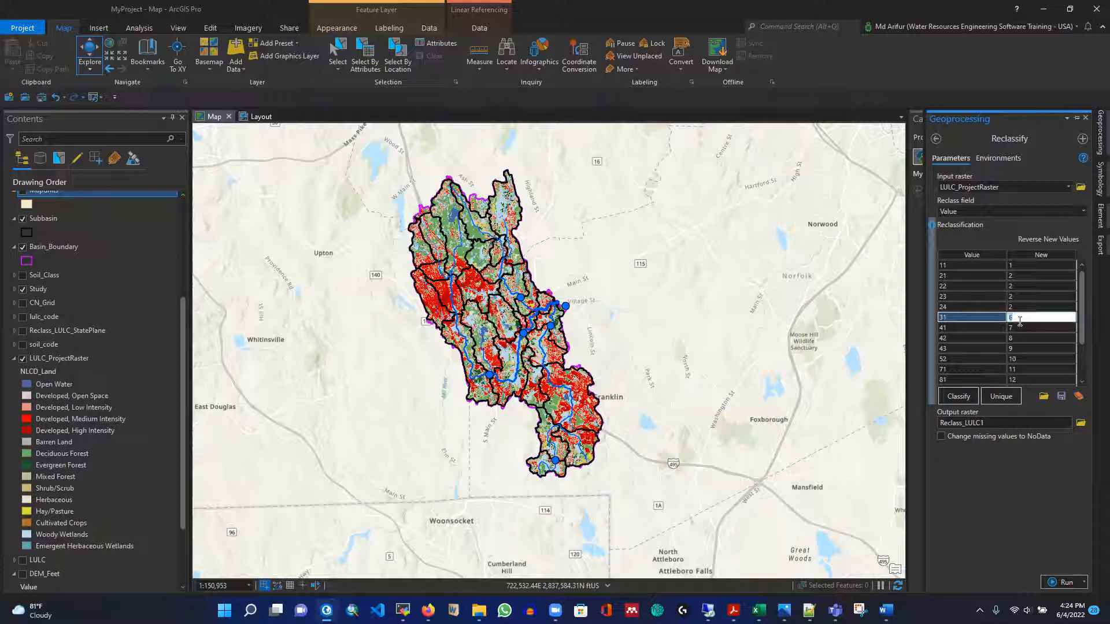
{"action": "type", "text": "4"}
{"action": "left_click", "coordinate": [1013, 328]}
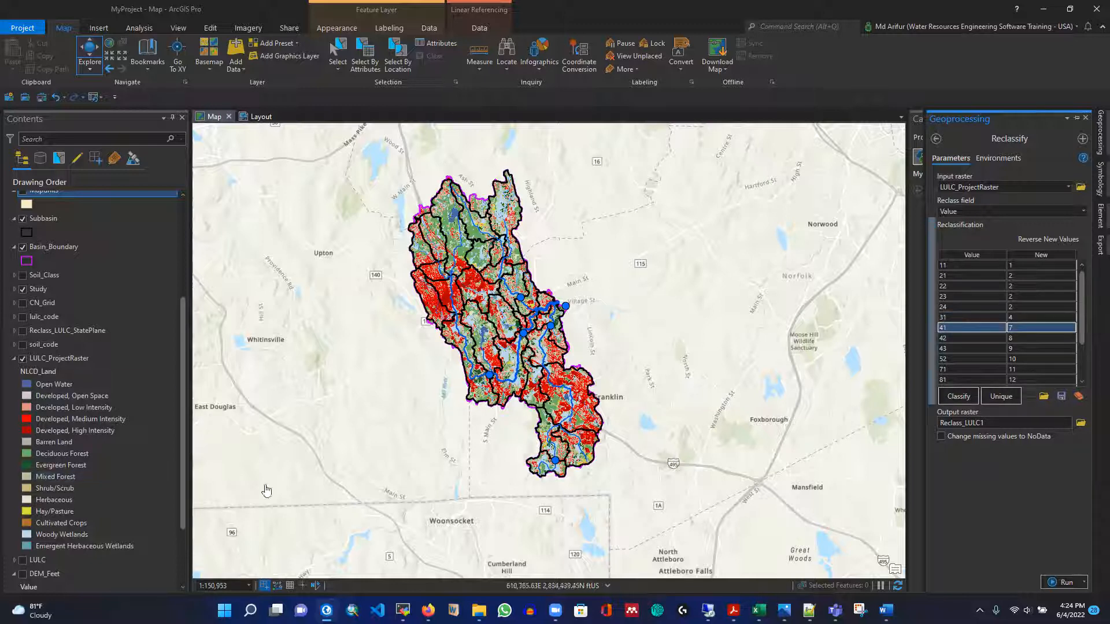
{"action": "left_click", "coordinate": [1018, 329]}
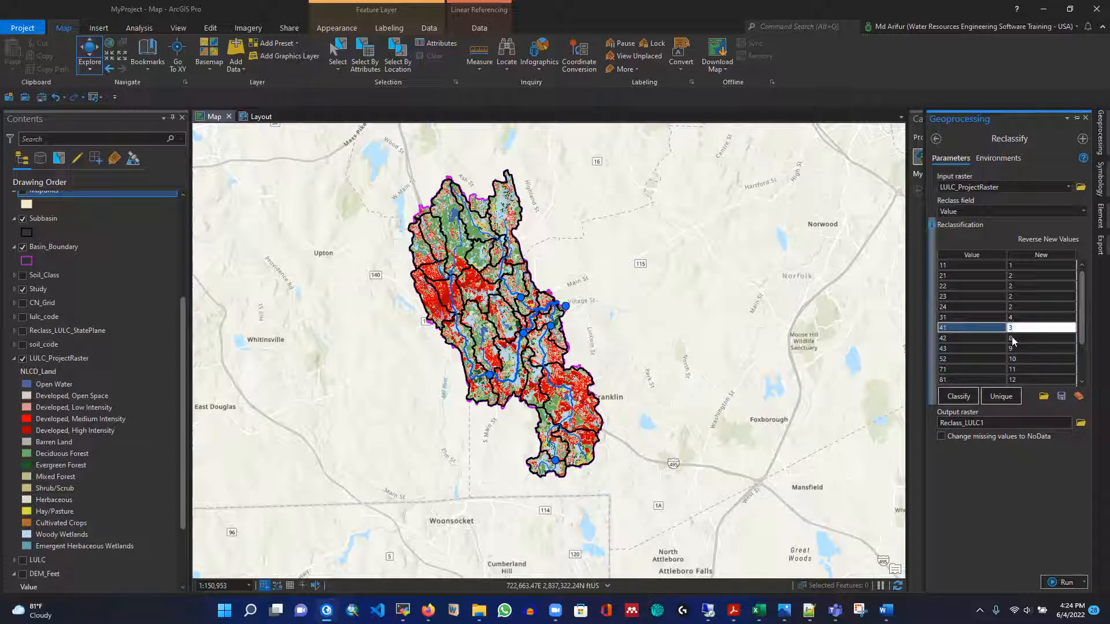
{"action": "left_click", "coordinate": [1012, 339]}
{"action": "left_click", "coordinate": [1009, 341]}
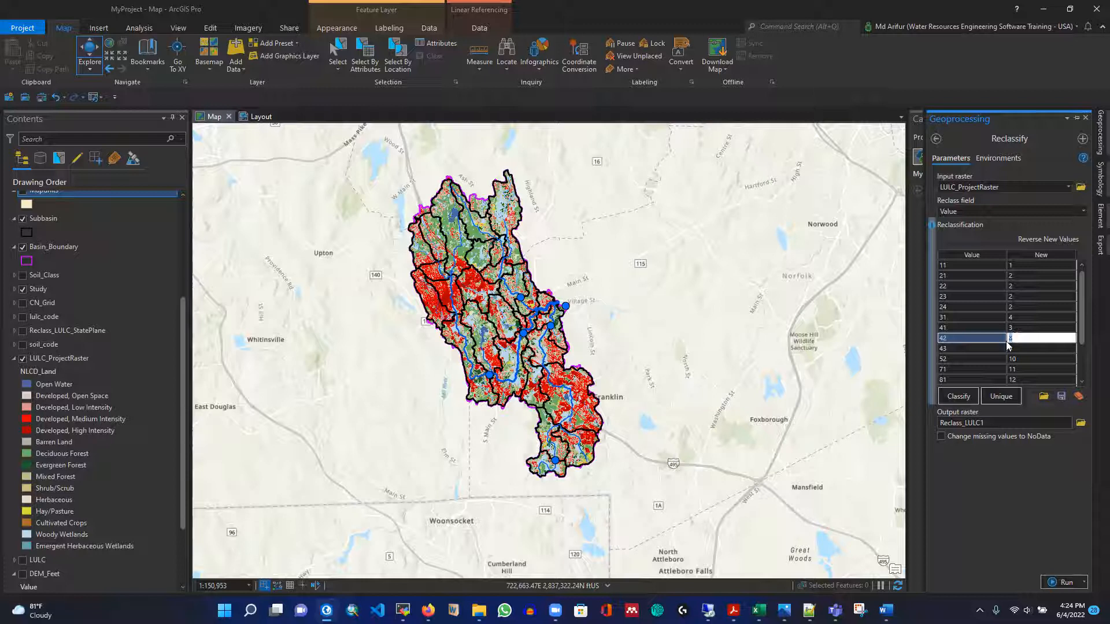
{"action": "type", "text": "3"}
{"action": "left_click", "coordinate": [1015, 349]}
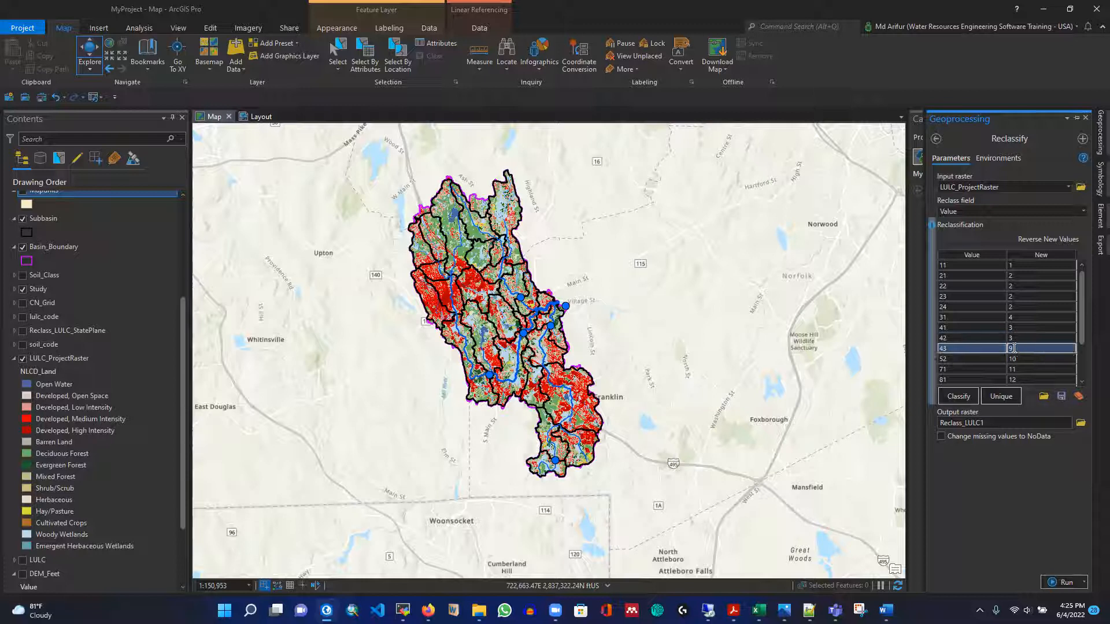
{"action": "left_click", "coordinate": [1014, 349]}
{"action": "type", "text": "3"}
Set the new value of shrub class 52 and herbaceous class 71 to 4 in the reclassification table
{"action": "scroll", "coordinate": [1032, 353], "scroll_direction": "down", "scroll_amount": 1}
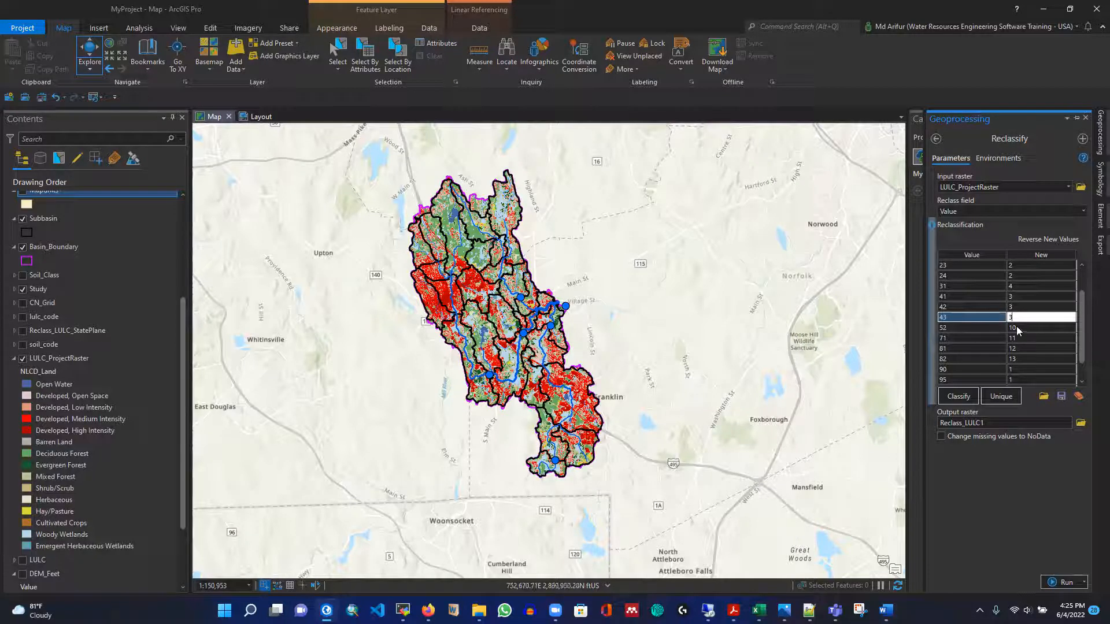
{"action": "left_click", "coordinate": [1018, 329]}
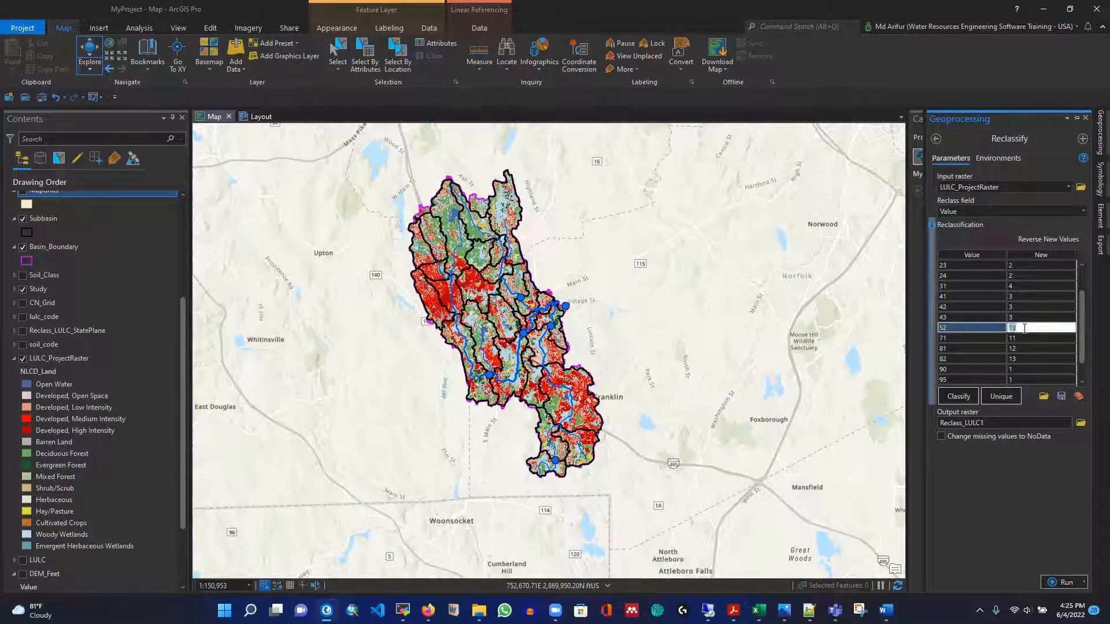
{"action": "scroll", "coordinate": [1023, 333], "scroll_direction": "down", "scroll_amount": 1}
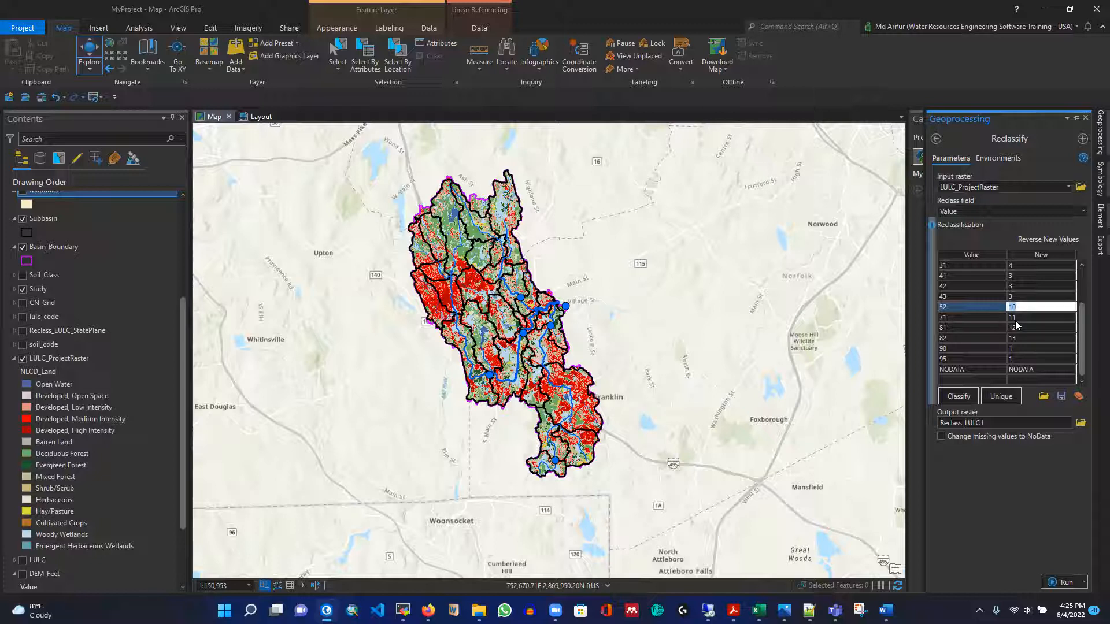
{"action": "scroll", "coordinate": [1015, 323], "scroll_direction": "up", "scroll_amount": 1}
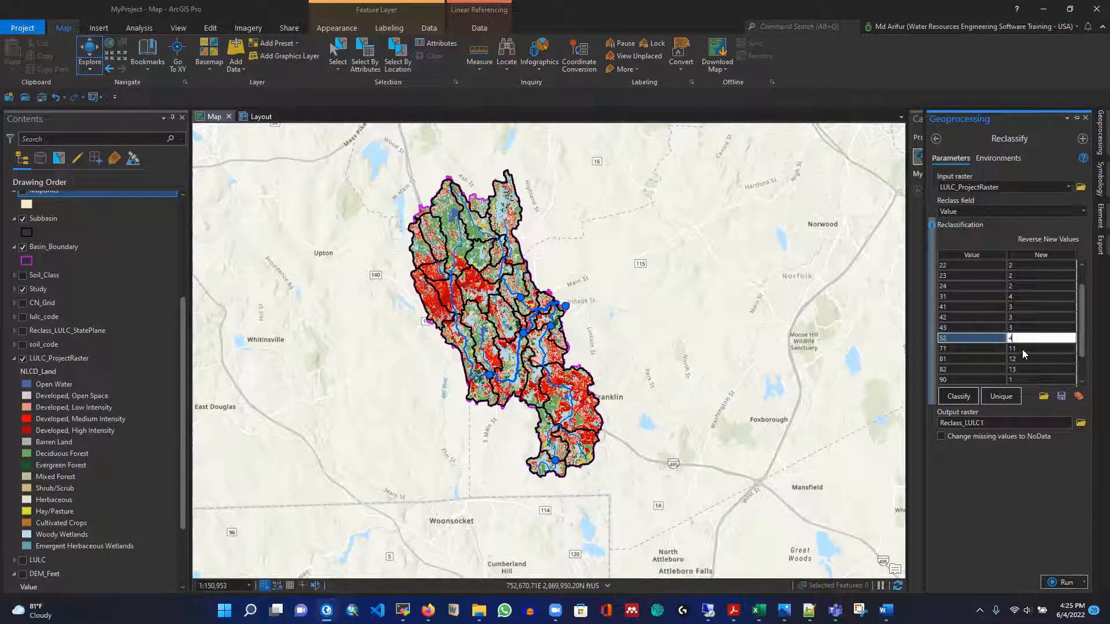
{"action": "left_click", "coordinate": [1022, 350]}
{"action": "left_click", "coordinate": [1020, 349]}
{"action": "type", "text": "4"}
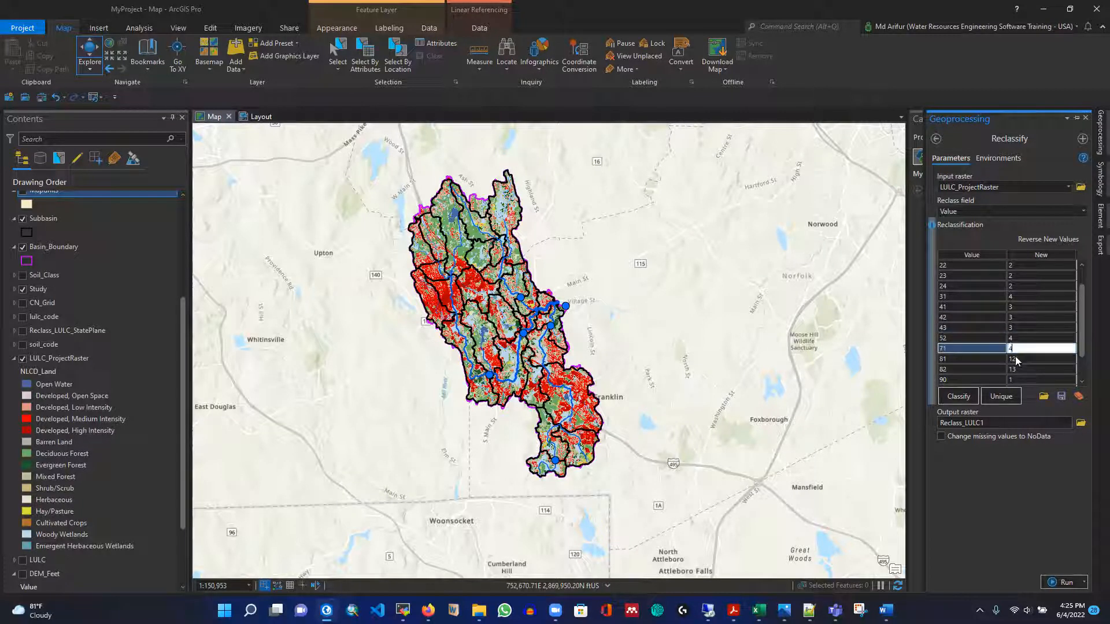
Set the new value of pasture class 81 and crop class 82 to 4 in the reclassification table
{"action": "left_click", "coordinate": [1019, 360]}
{"action": "left_click", "coordinate": [1020, 359]}
{"action": "type", "text": "4"}
{"action": "scroll", "coordinate": [1034, 355], "scroll_direction": "down", "scroll_amount": 1}
{"action": "left_click", "coordinate": [1020, 339]}
{"action": "left_click", "coordinate": [1021, 340]}
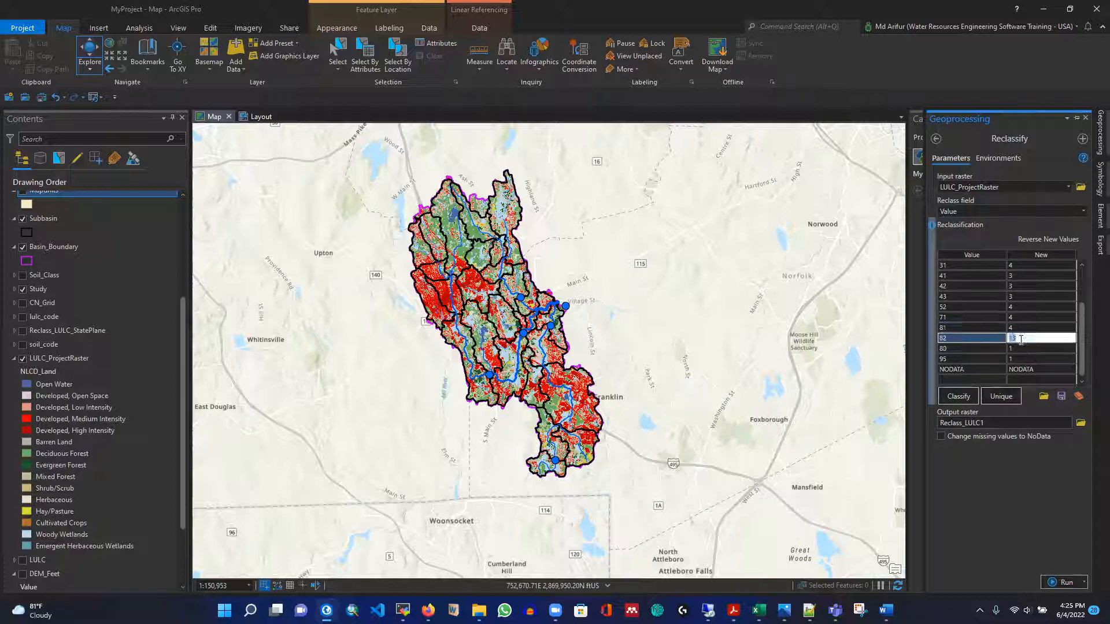
{"action": "left_click", "coordinate": [1043, 316]}
Check the completed reclassification table and run Reclassify with Reclass_LULC1 as the output raster
{"action": "scroll", "coordinate": [1044, 321], "scroll_direction": "up", "scroll_amount": 2}
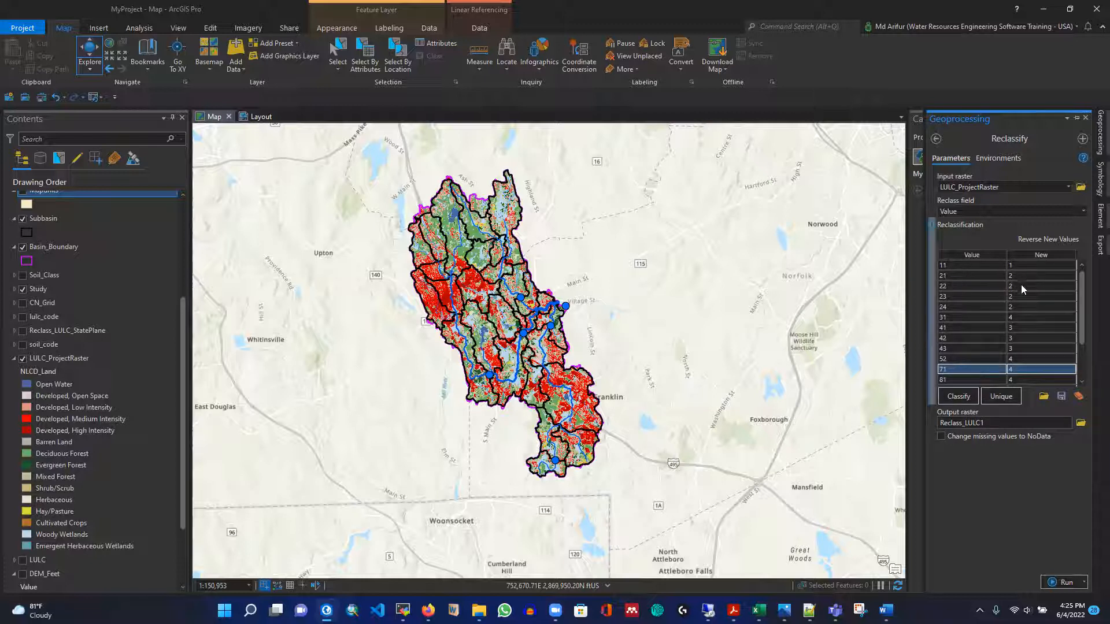
{"action": "scroll", "coordinate": [1024, 293], "scroll_direction": "down", "scroll_amount": 2}
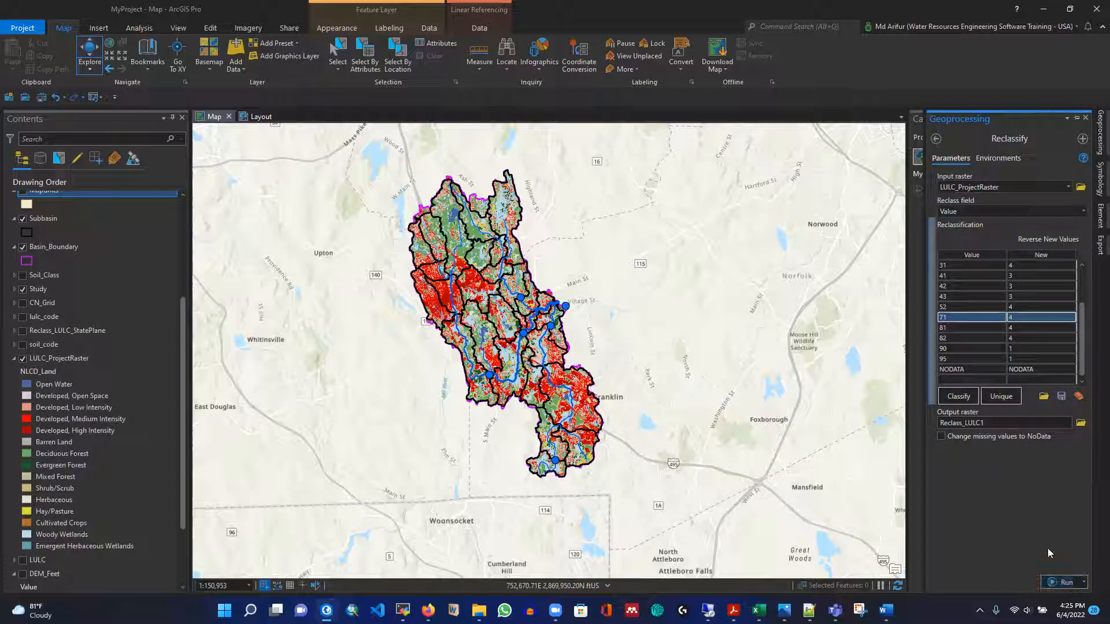
{"action": "left_click", "coordinate": [1066, 583]}
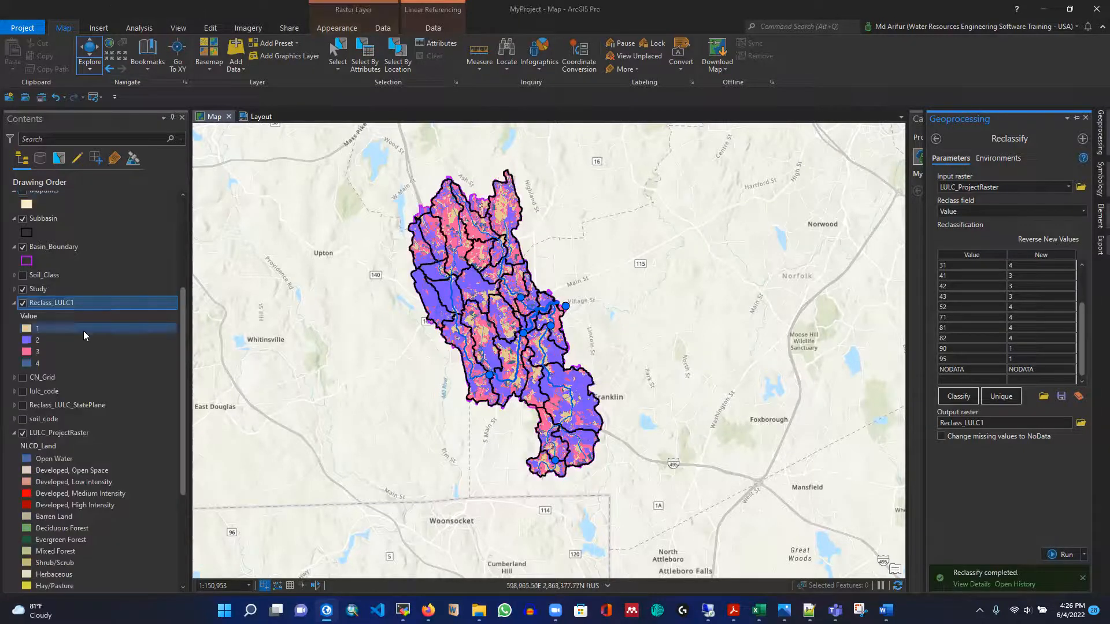
Hide the LULC_ProjectRaster layer and look closer at the reclassified raster over the watershed
{"action": "left_click", "coordinate": [24, 434]}
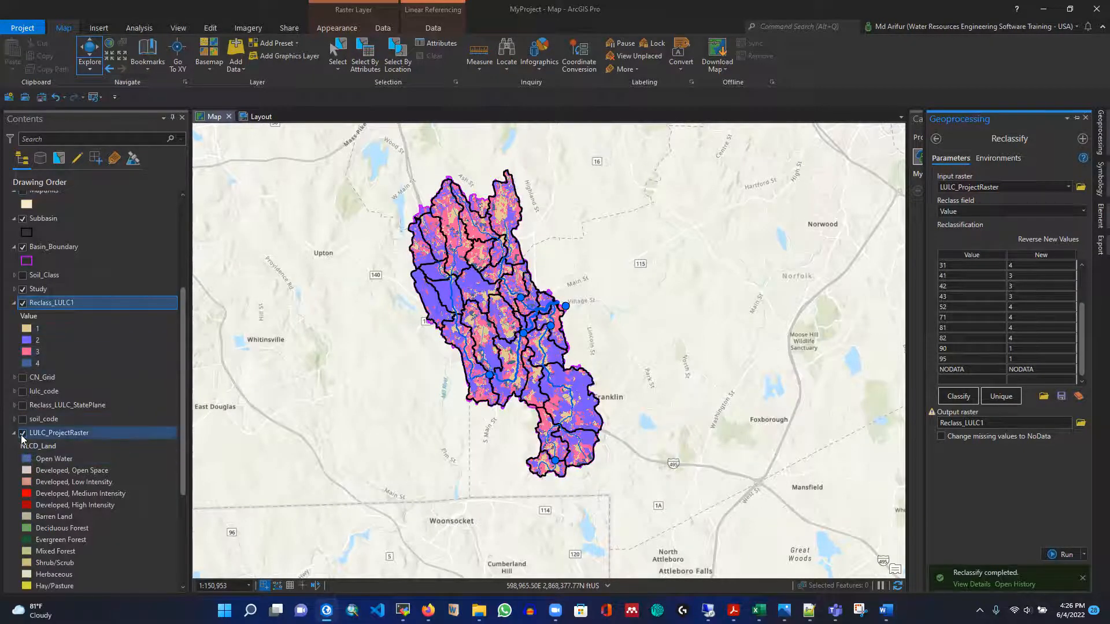
{"action": "left_click", "coordinate": [22, 433]}
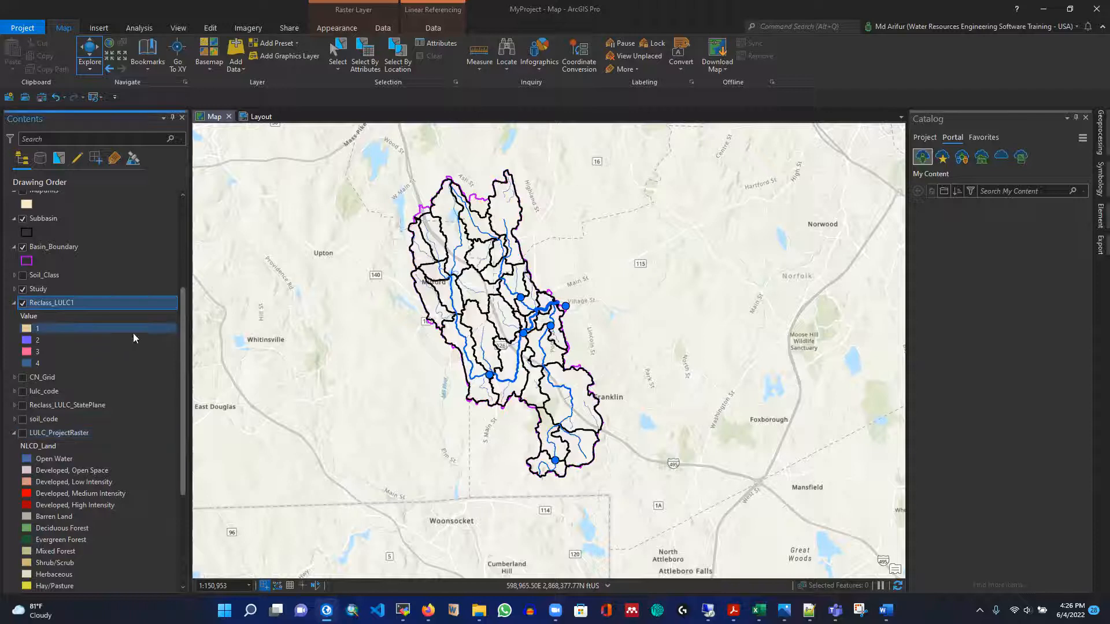
{"action": "scroll", "coordinate": [441, 259], "scroll_direction": "up", "scroll_amount": 1}
{"action": "scroll", "coordinate": [441, 259], "scroll_direction": "up", "scroll_amount": 1}
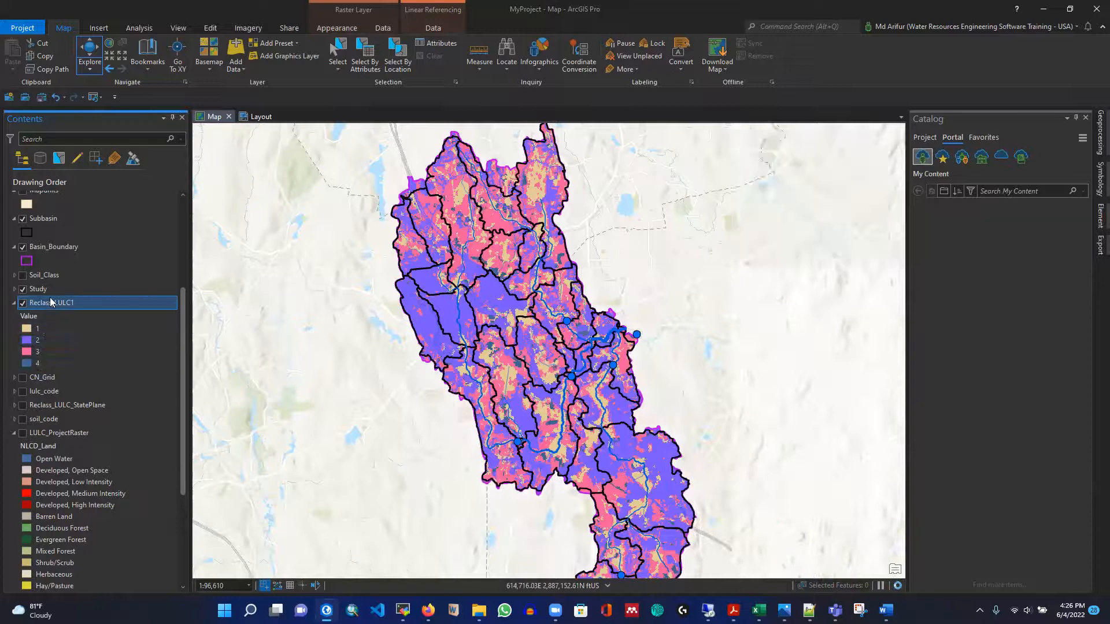
Open the attribute table of Reclass_LULC1 and add a new field named LULC_types
{"action": "right_click", "coordinate": [50, 304]}
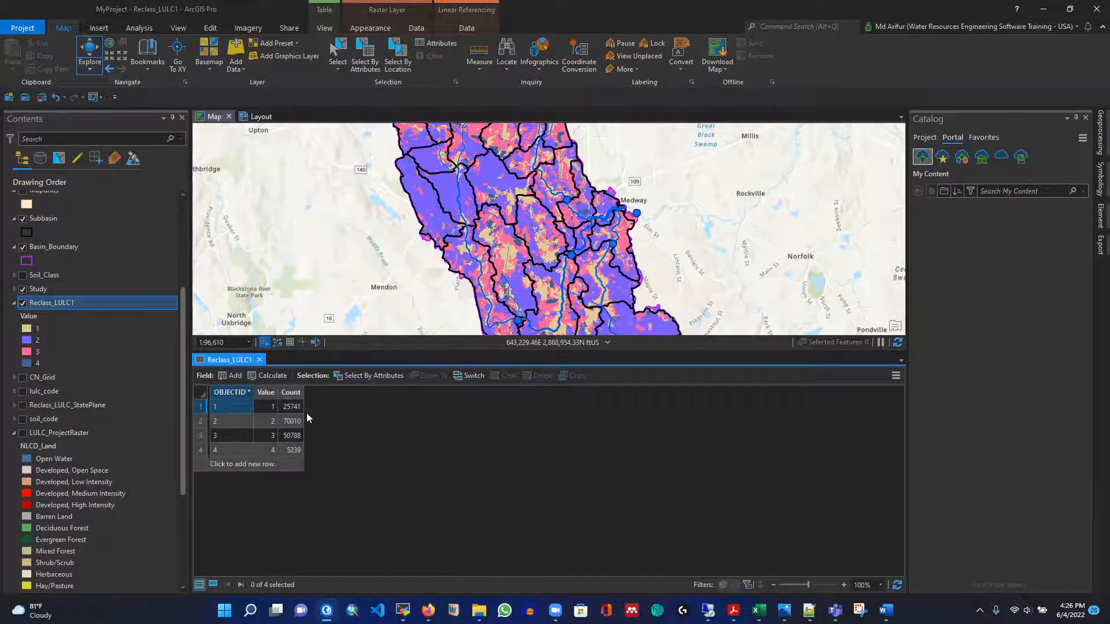
{"action": "left_click", "coordinate": [233, 377]}
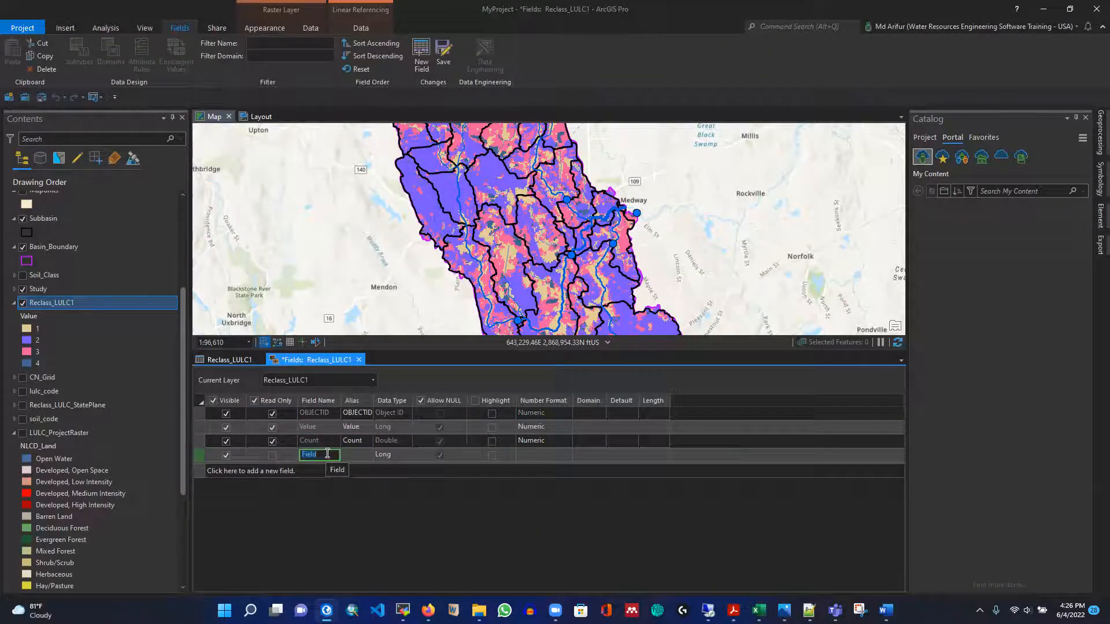
{"action": "type", "text": "LULC"}
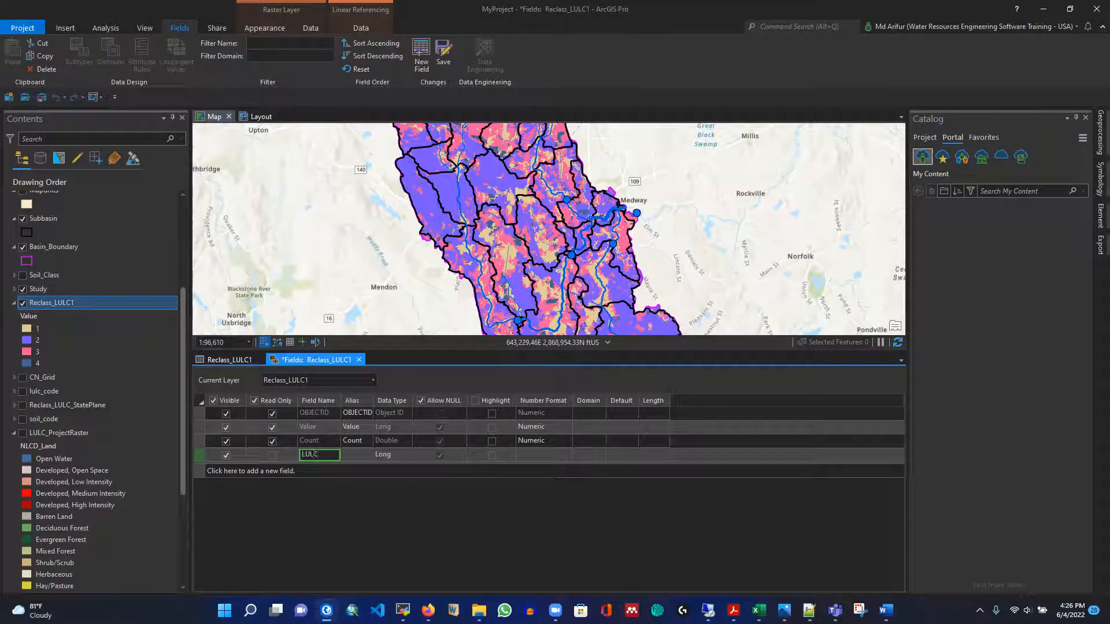
{"action": "type", "text": "_Yyes"}
{"action": "key", "text": "BackSpace"}
{"action": "key", "text": "BackSpace"}
Set the data type of the LULC_types field to Text, save the field changes and return to the attribute table
{"action": "left_click", "coordinate": [403, 457]}
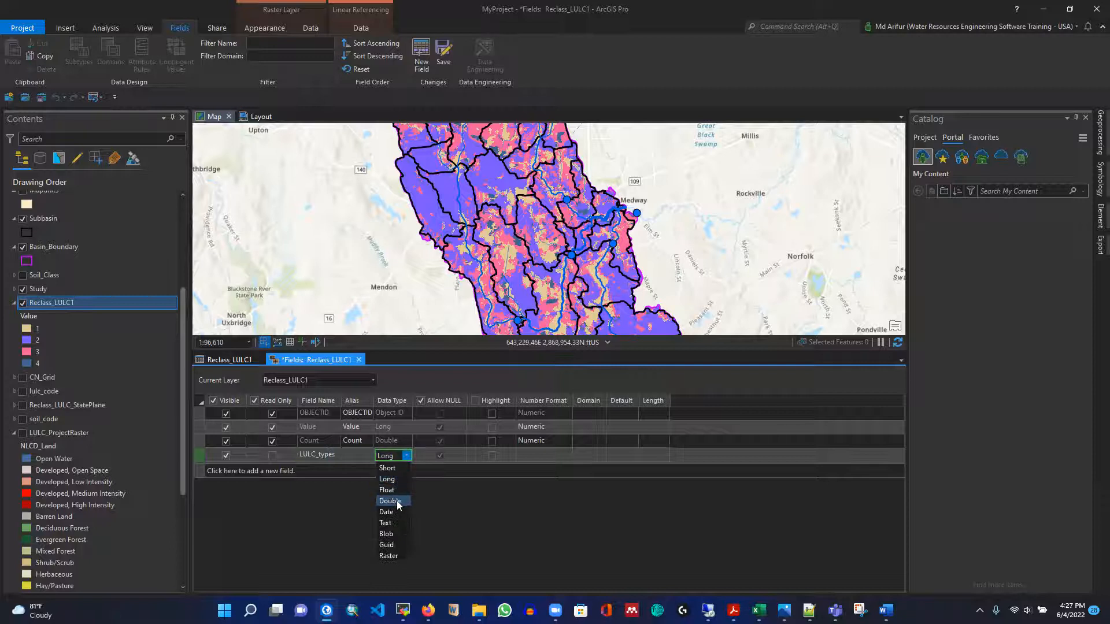
{"action": "left_click", "coordinate": [396, 523]}
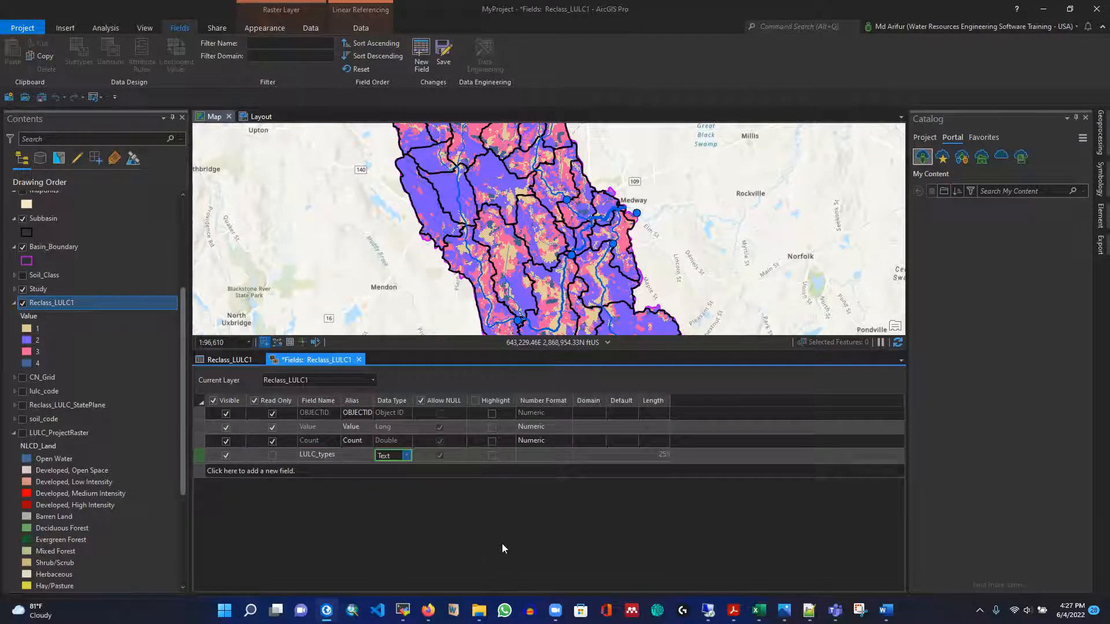
{"action": "left_click", "coordinate": [437, 53]}
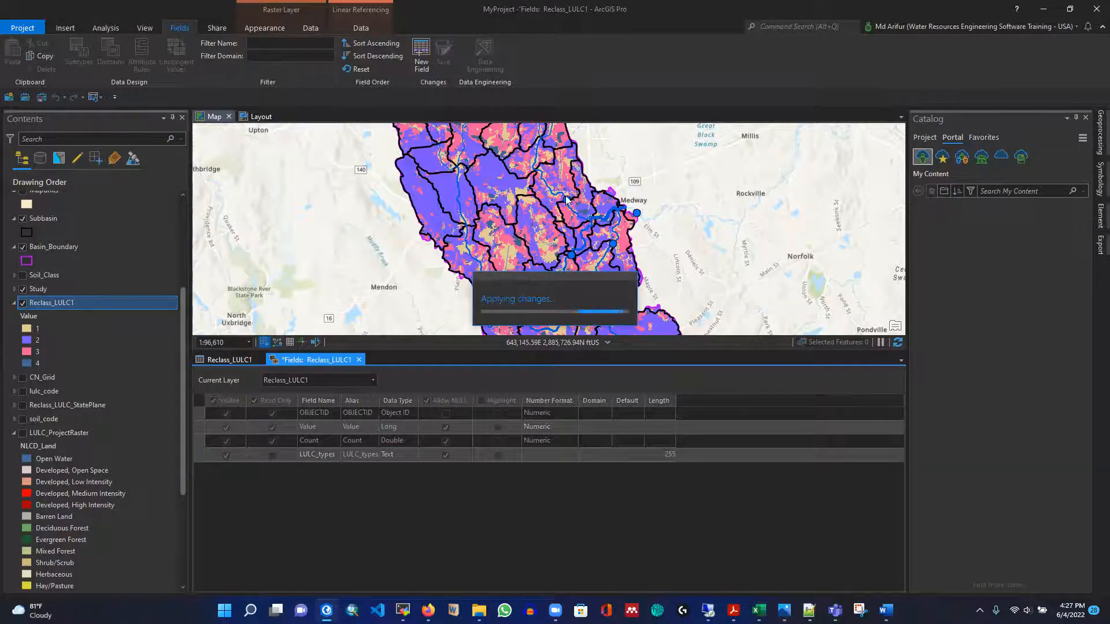
{"action": "left_click", "coordinate": [232, 359]}
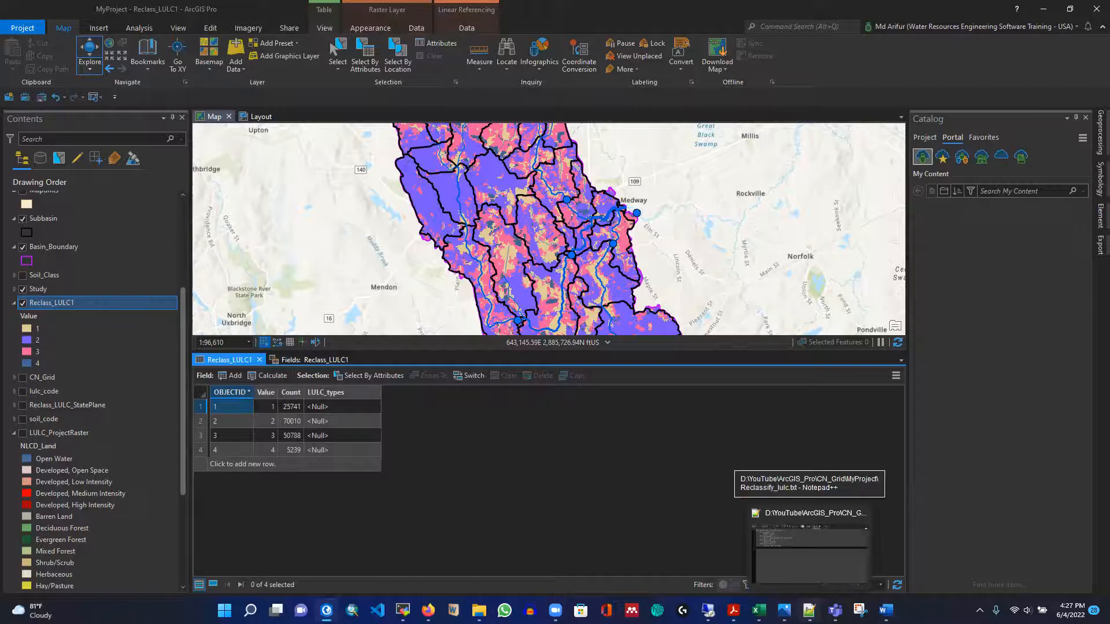
Switch to Notepad++, copy the whole Reclassify_lulc function from Reclassify_lulc.txt, and return to ArcGIS Pro
{"action": "left_click", "coordinate": [809, 611]}
{"action": "left_click", "coordinate": [307, 114]}
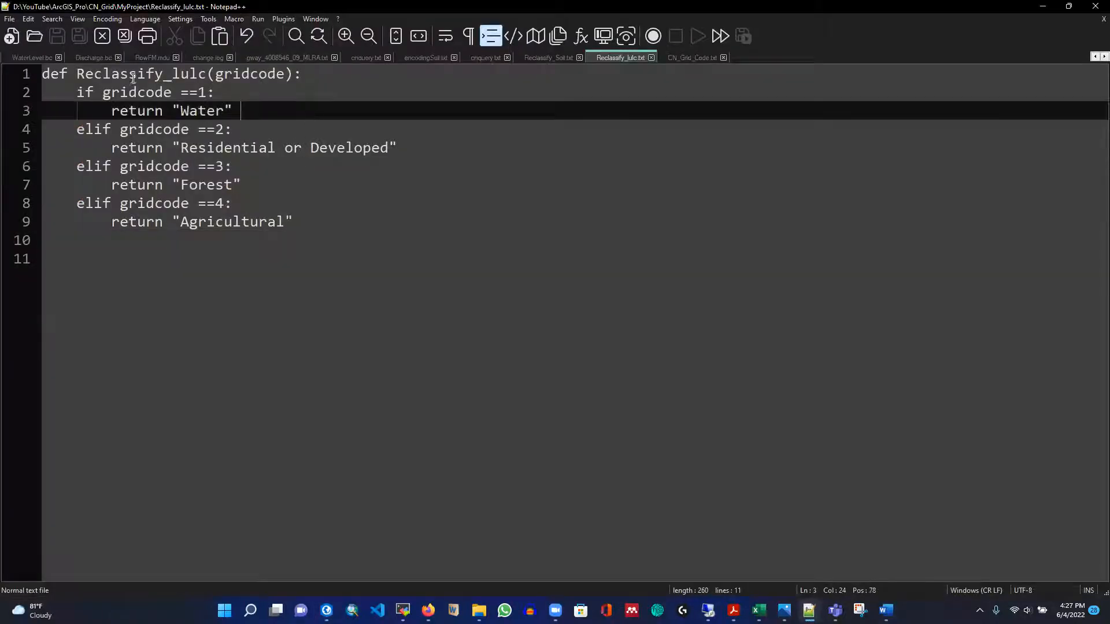
{"action": "left_click", "coordinate": [67, 110]}
{"action": "left_click_drag", "start_coordinate": [42, 73], "coordinate": [338, 225]}
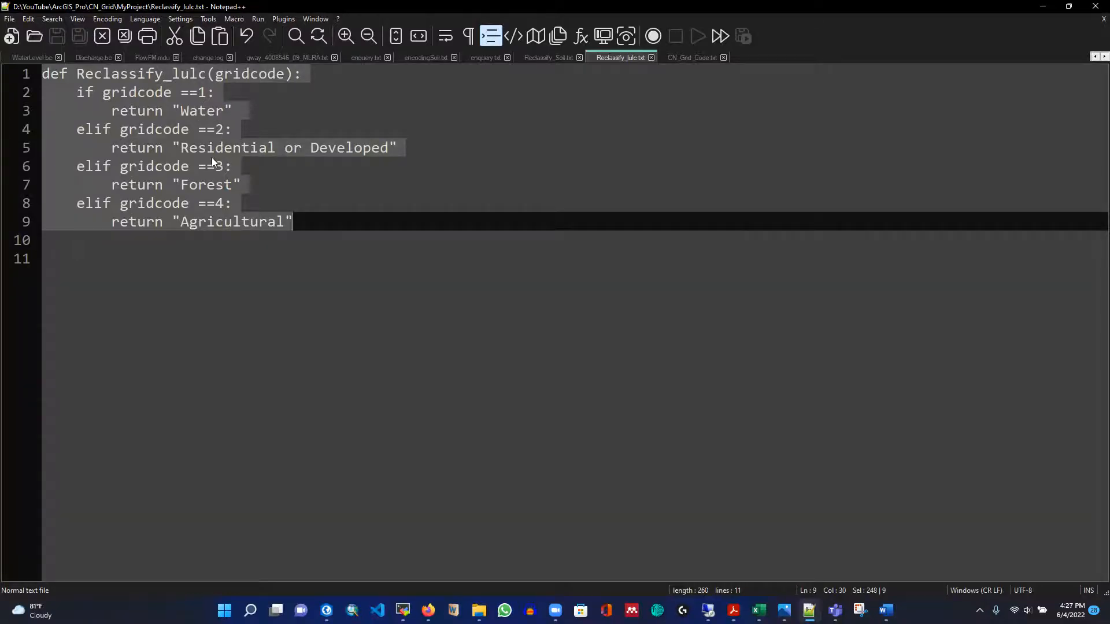
{"action": "right_click", "coordinate": [182, 157]}
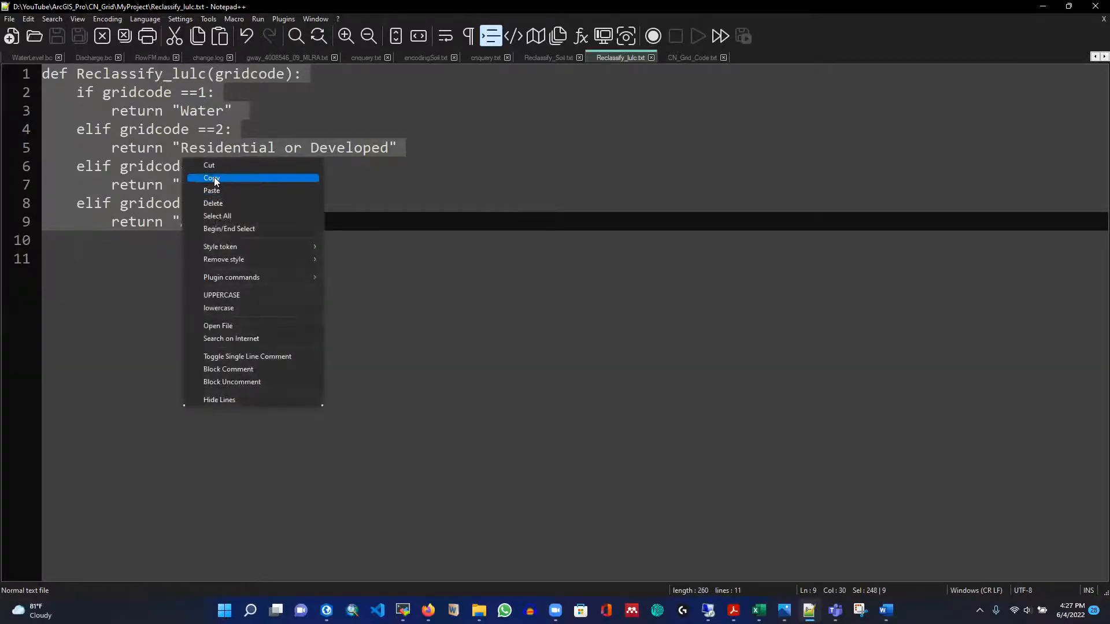
{"action": "left_click", "coordinate": [214, 180]}
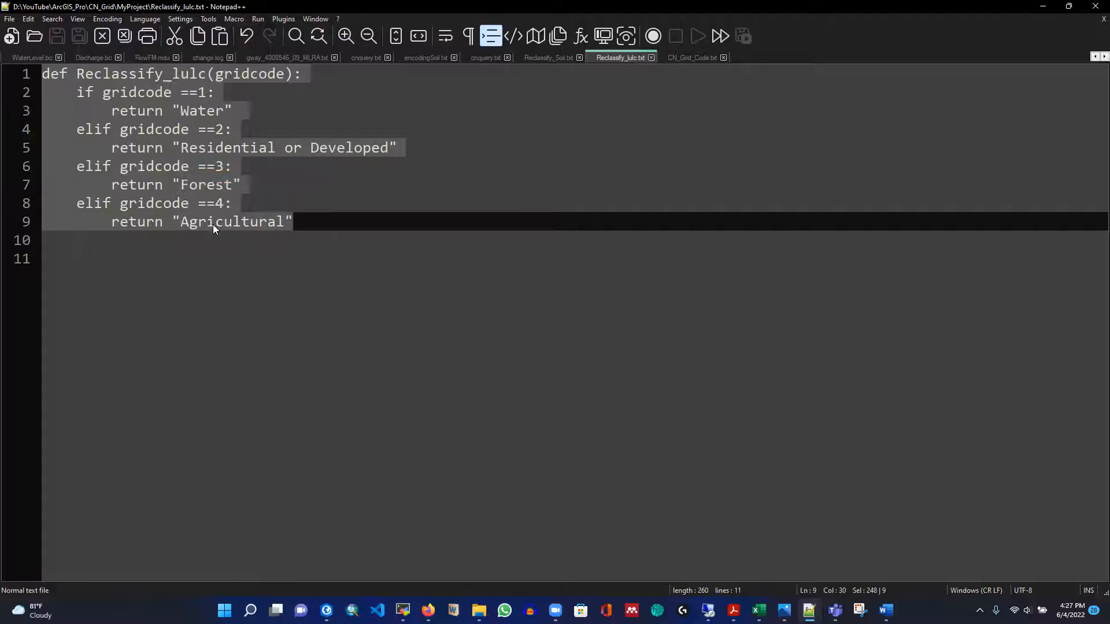
{"action": "left_click", "coordinate": [1045, 8]}
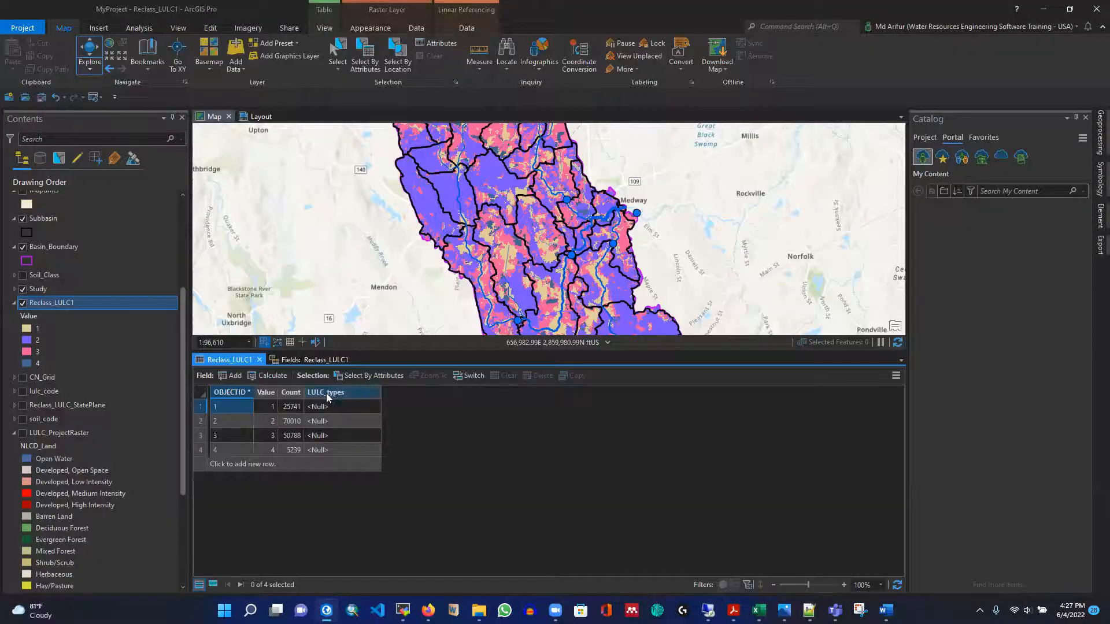
Start Calculate Field for the LULC_types field and paste the copied Reclassify_lulc function as the code block
{"action": "right_click", "coordinate": [326, 393]}
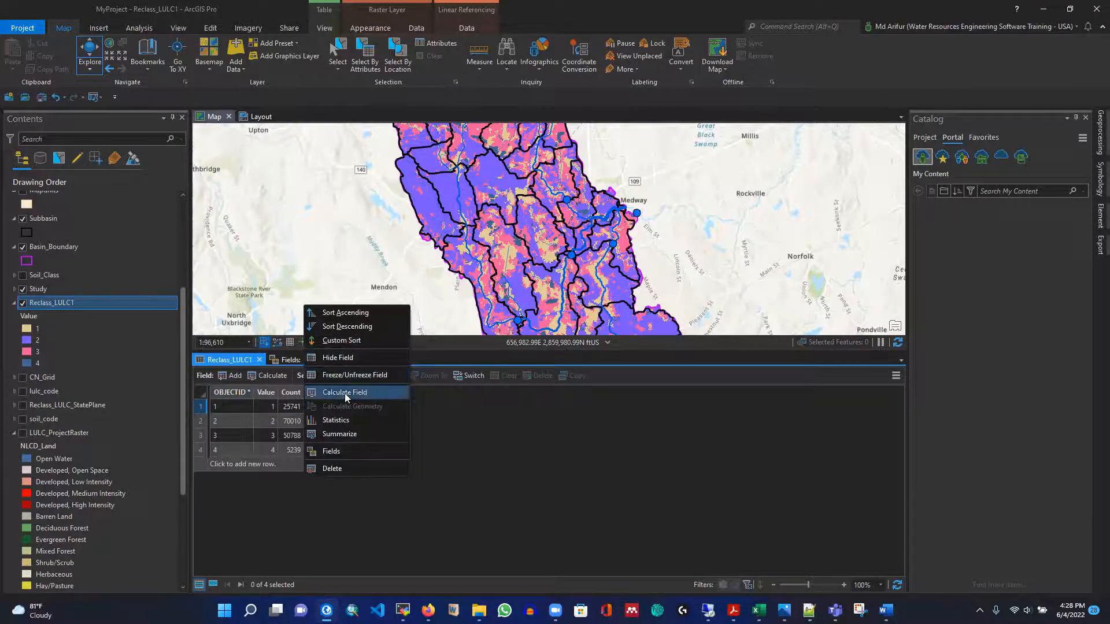
{"action": "left_click", "coordinate": [345, 393]}
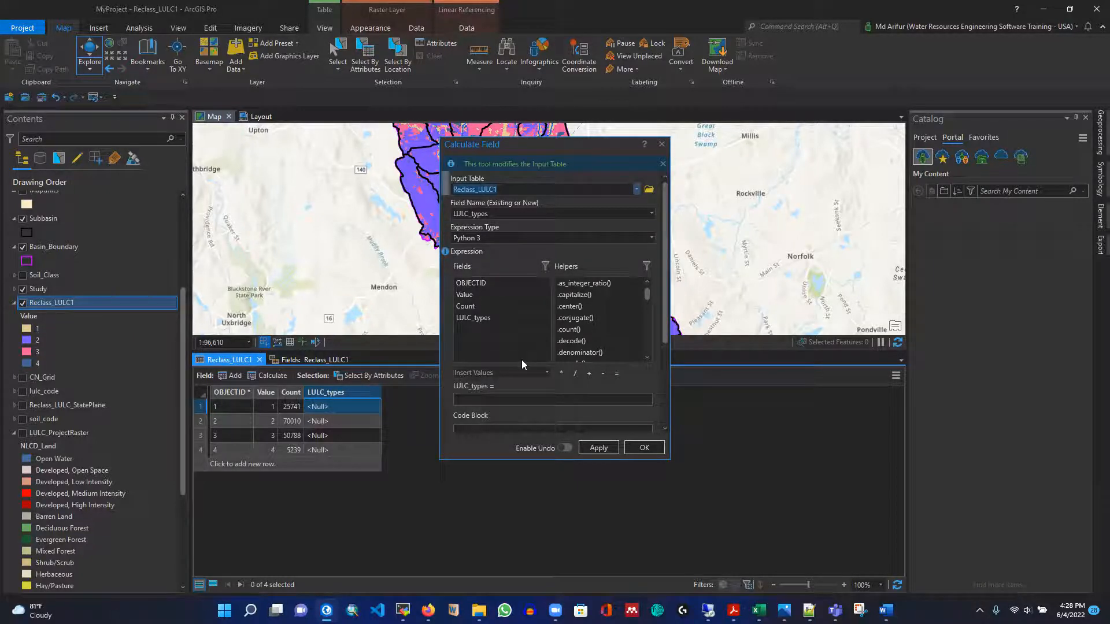
{"action": "scroll", "coordinate": [582, 379], "scroll_direction": "down", "scroll_amount": 2}
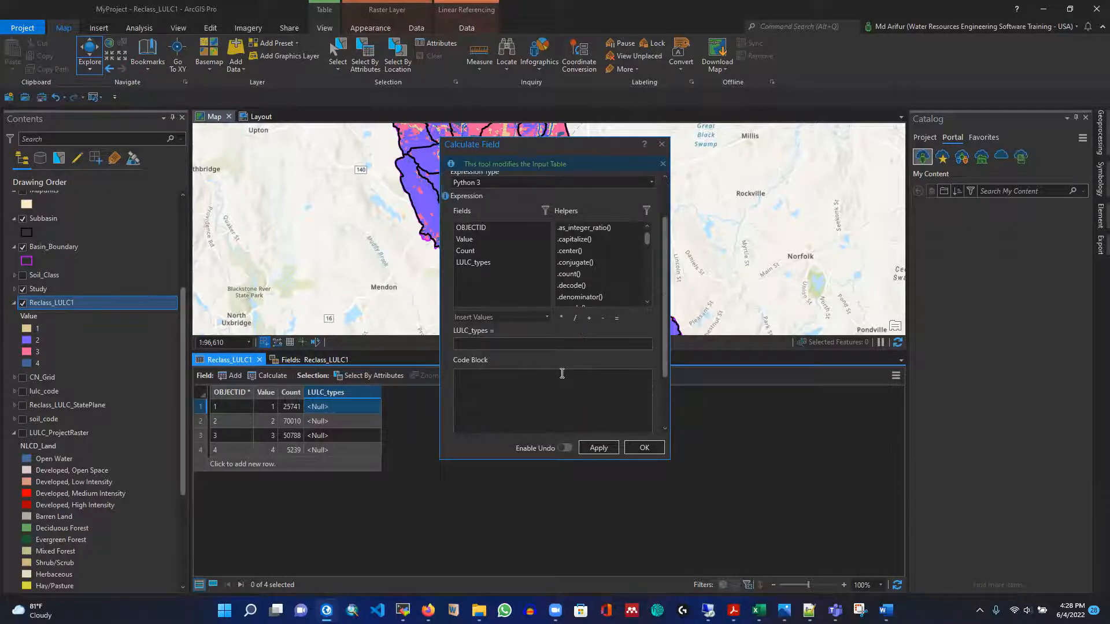
{"action": "left_click", "coordinate": [513, 394]}
{"action": "key", "text": "ctrl+v"}
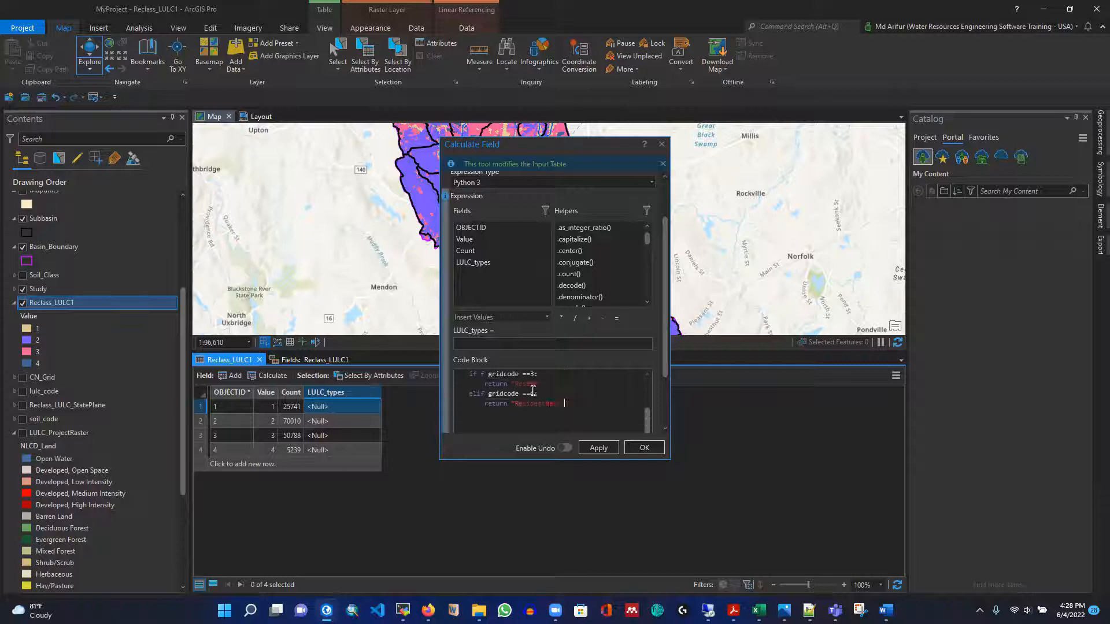
Set the LULC_types expression to Reclassify_lulc(!Value!), taking the function name from the code block
{"action": "double_click", "coordinate": [492, 376]}
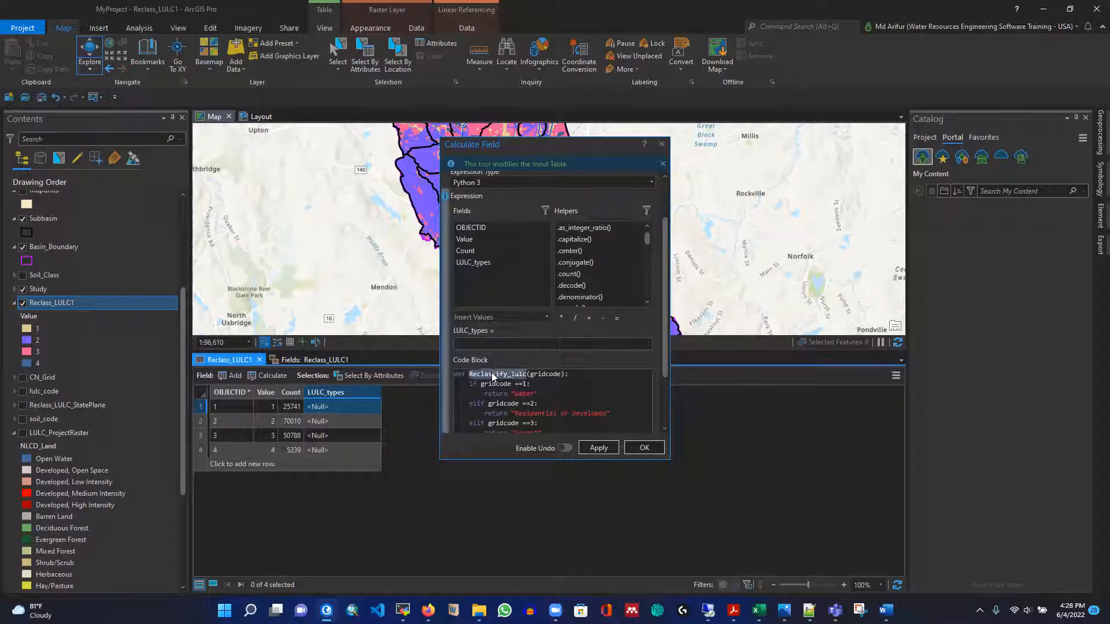
{"action": "left_click", "coordinate": [482, 342]}
{"action": "key", "text": "ctrl+v"}
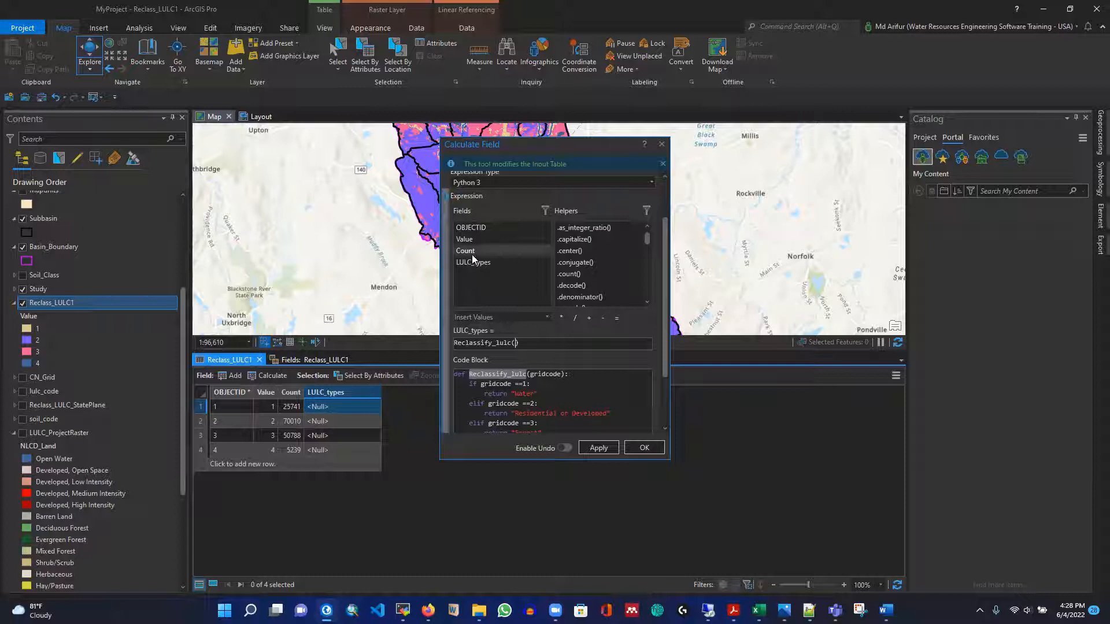
{"action": "double_click", "coordinate": [464, 239]}
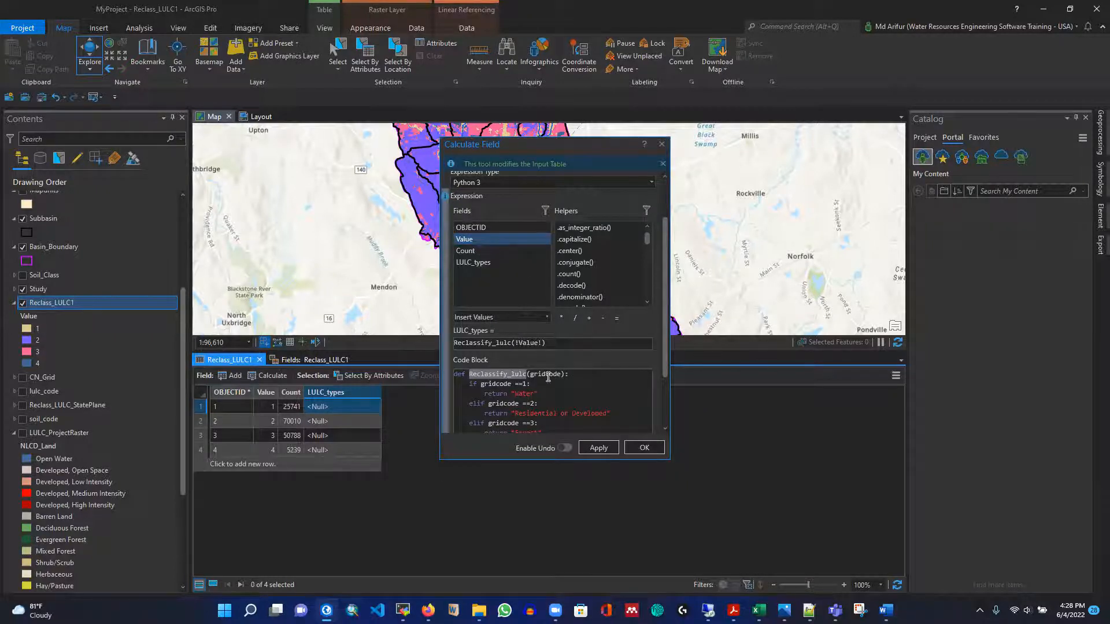
Enable undo, apply the LULC_types calculation and finish it, and close the Fields view of Reclass_LULC1
{"action": "left_click", "coordinate": [567, 449]}
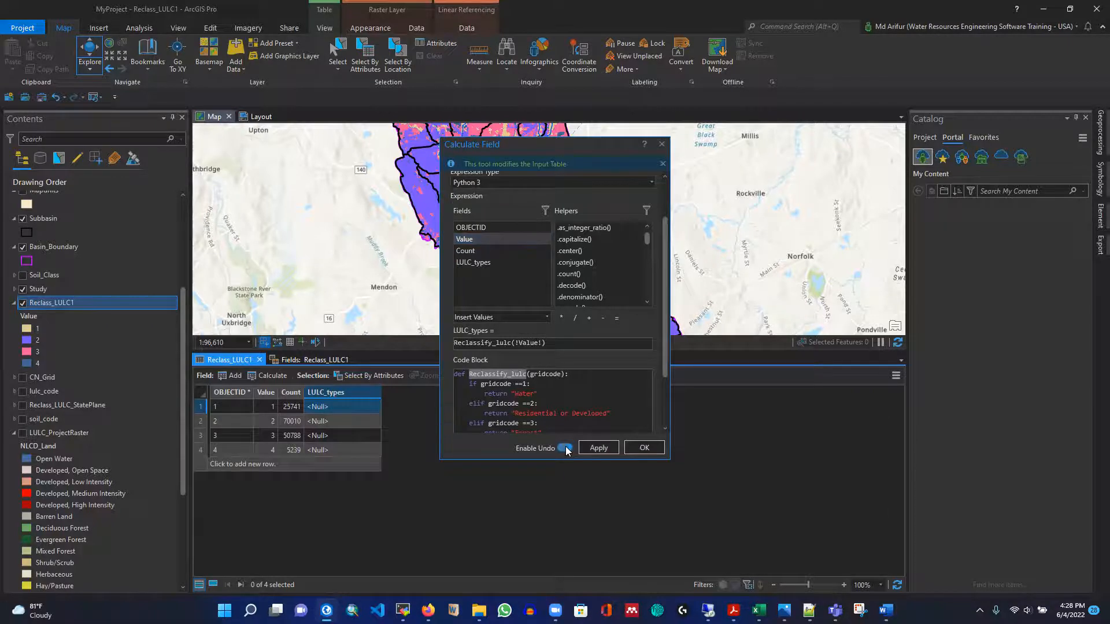
{"action": "left_click", "coordinate": [602, 450]}
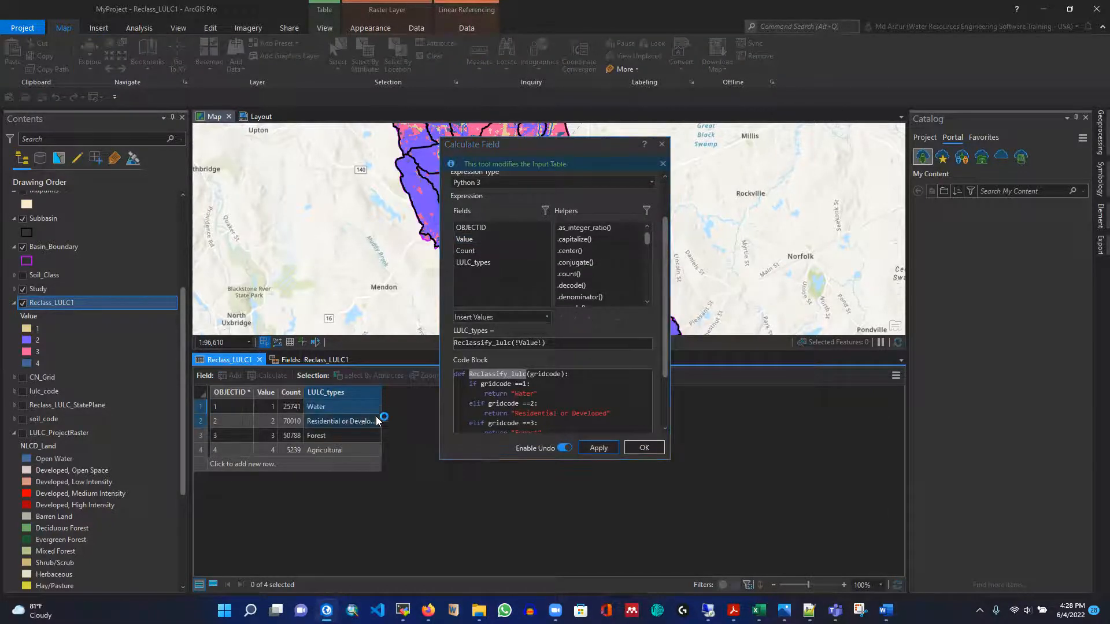
{"action": "left_click", "coordinate": [643, 449]}
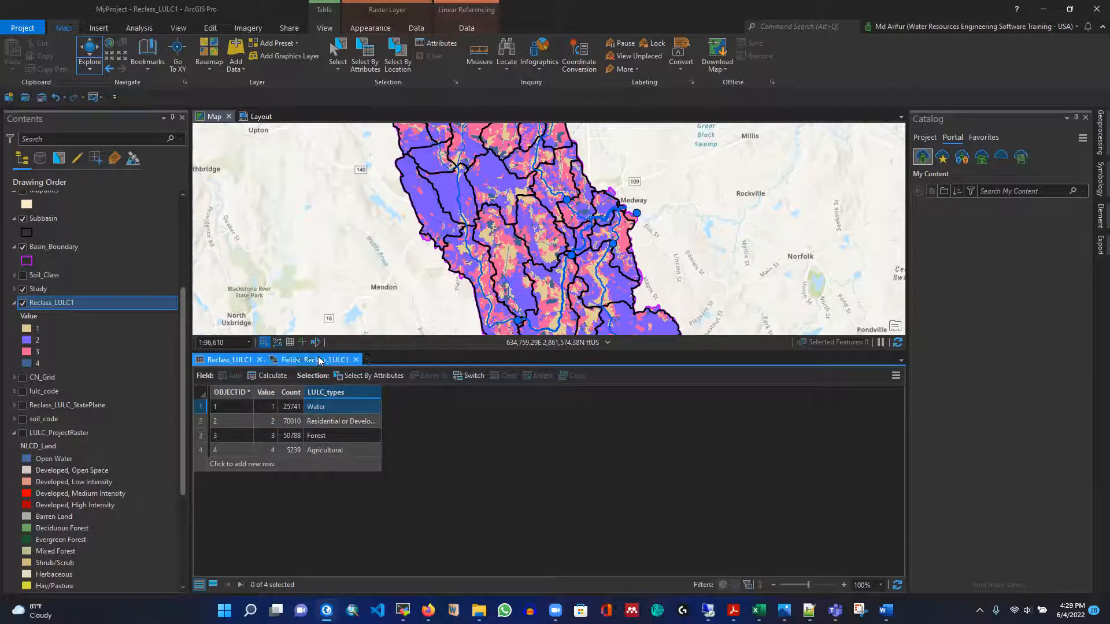
{"action": "left_click", "coordinate": [355, 360]}
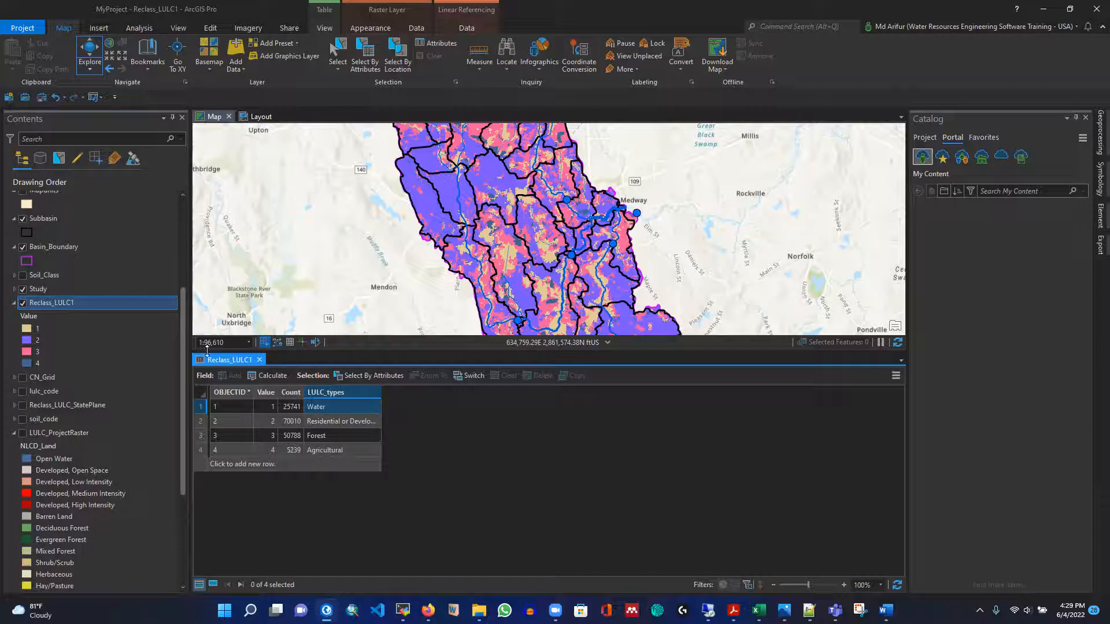
Close the Reclass_LULC1 attribute table and open Export Raster for the Reclass_LULC1 layer
{"action": "left_click", "coordinate": [260, 359]}
{"action": "right_click", "coordinate": [60, 303]}
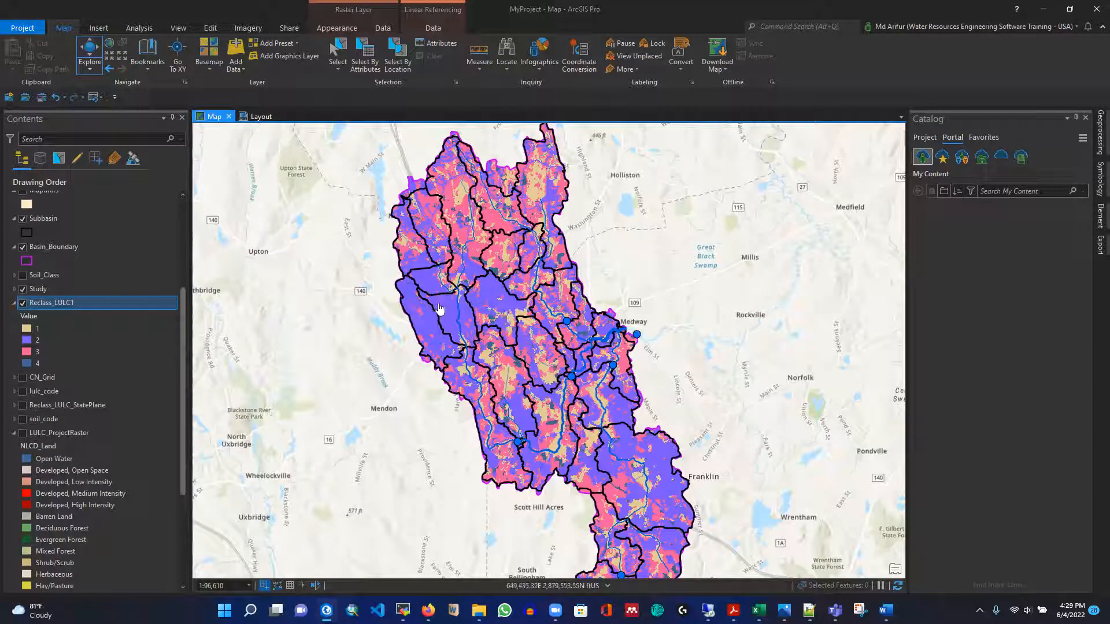
{"action": "right_click", "coordinate": [52, 302]}
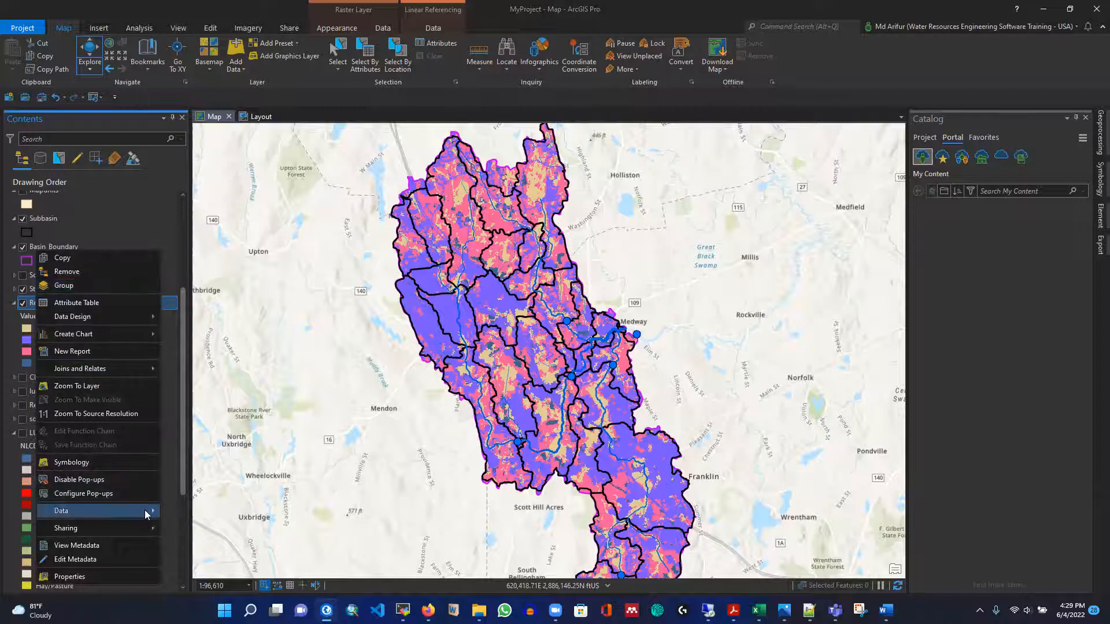
{"action": "mouse_move", "coordinate": [145, 510]}
{"action": "left_click", "coordinate": [195, 525]}
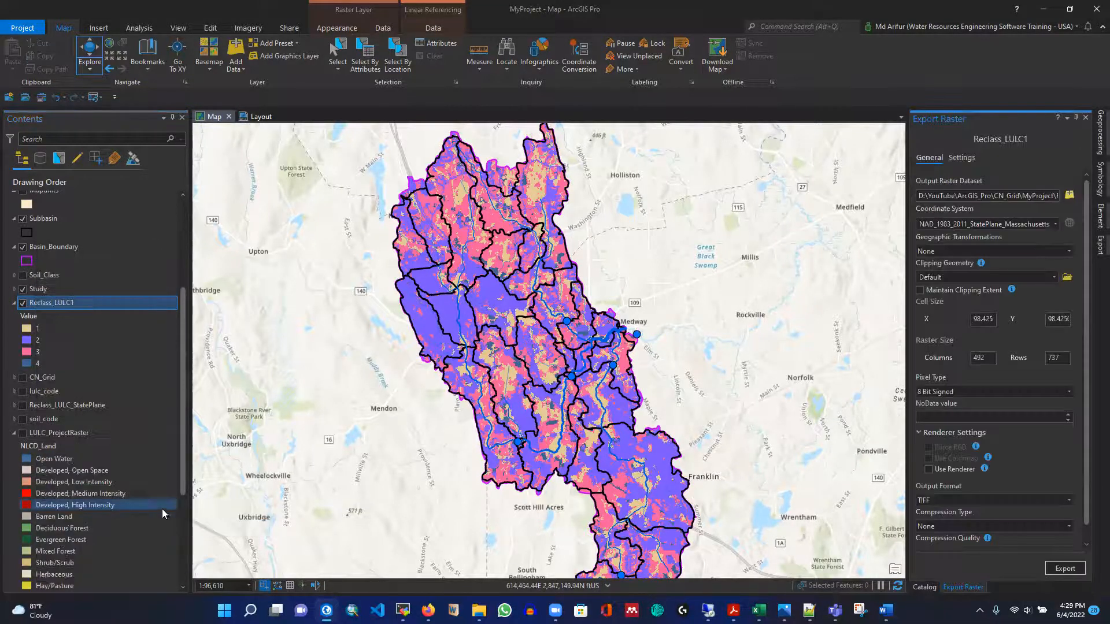
Try to export Reclass_LULC1 to the CN_Grid Rasters folder under the name lulc_reclass_grids and dismiss the resulting message
{"action": "left_click", "coordinate": [1067, 199]}
{"action": "left_click", "coordinate": [1069, 197]}
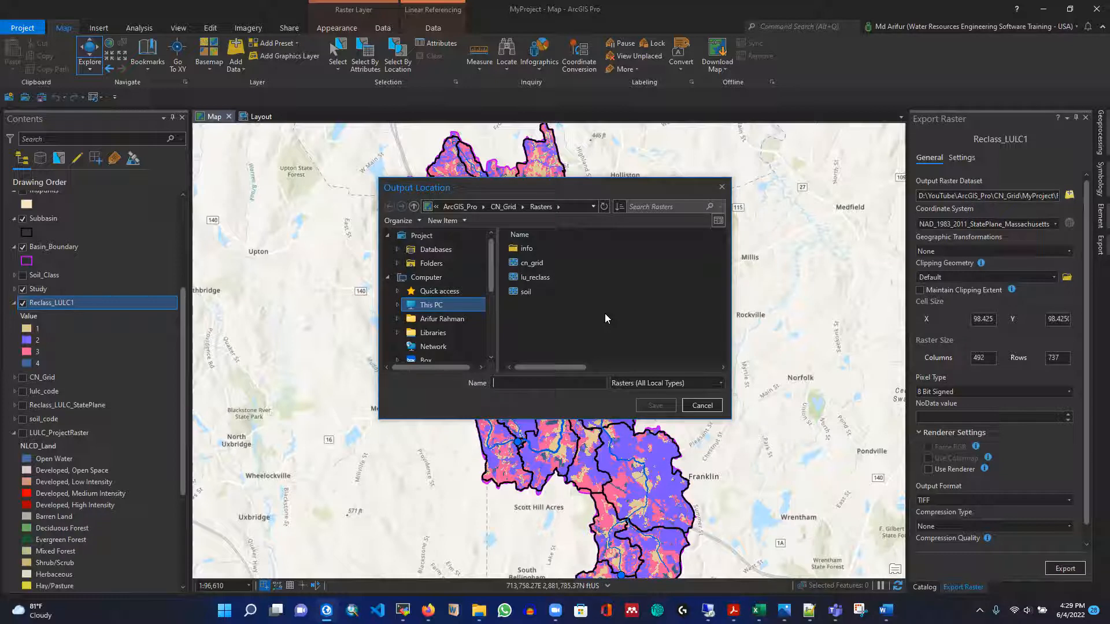
{"action": "left_click", "coordinate": [575, 291]}
{"action": "left_click", "coordinate": [538, 276]}
{"action": "left_click", "coordinate": [542, 305]}
{"action": "type", "text": "lu"}
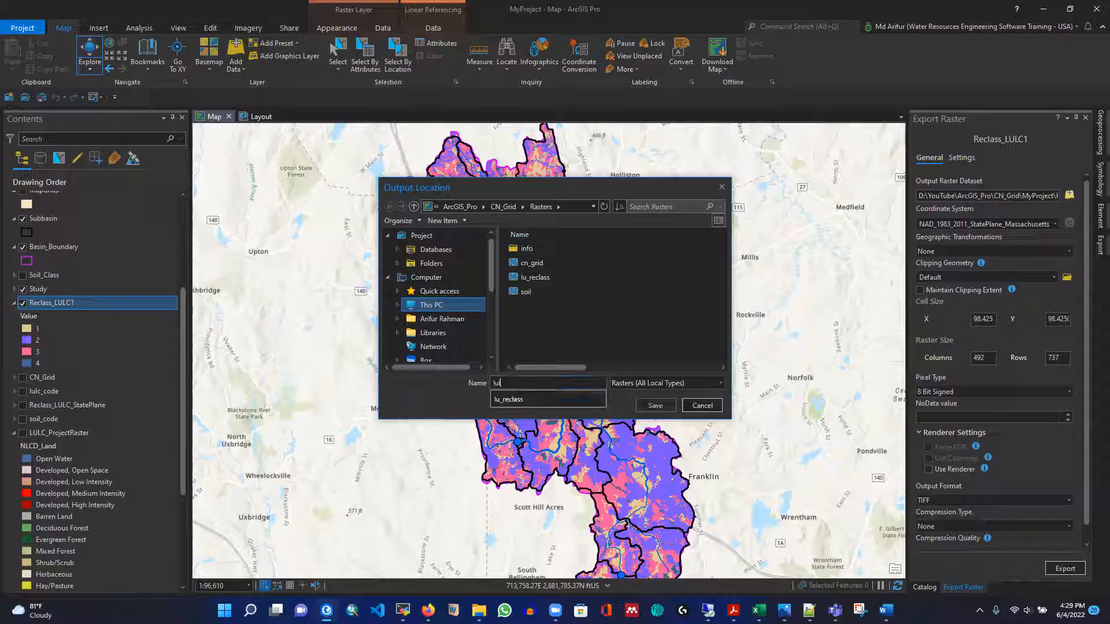
{"action": "type", "text": "lc_reclass_grids"}
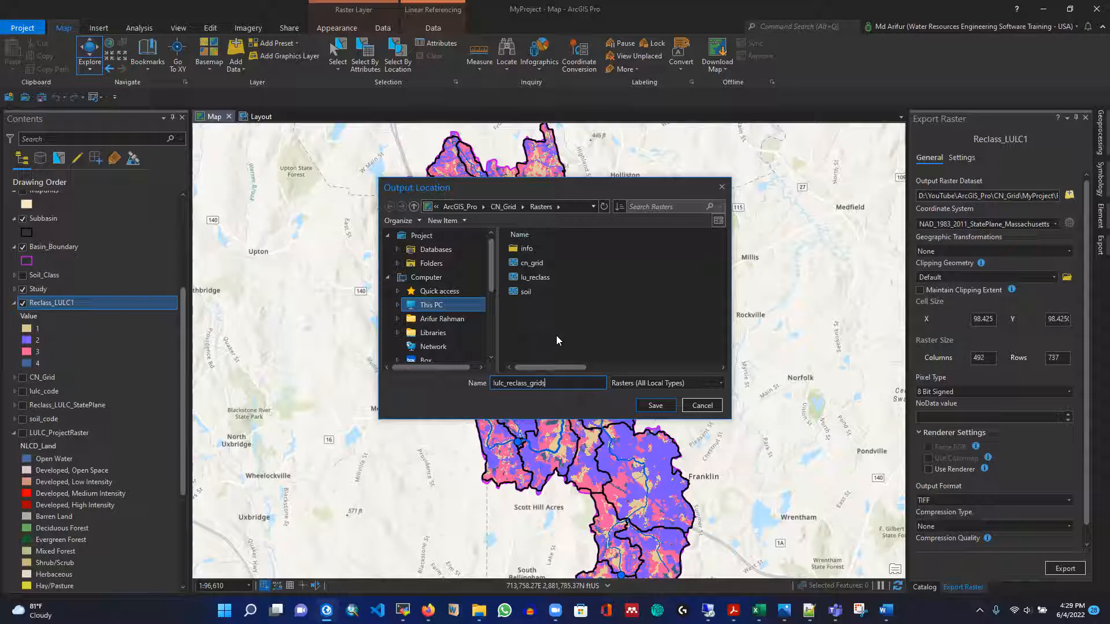
{"action": "left_click", "coordinate": [655, 407]}
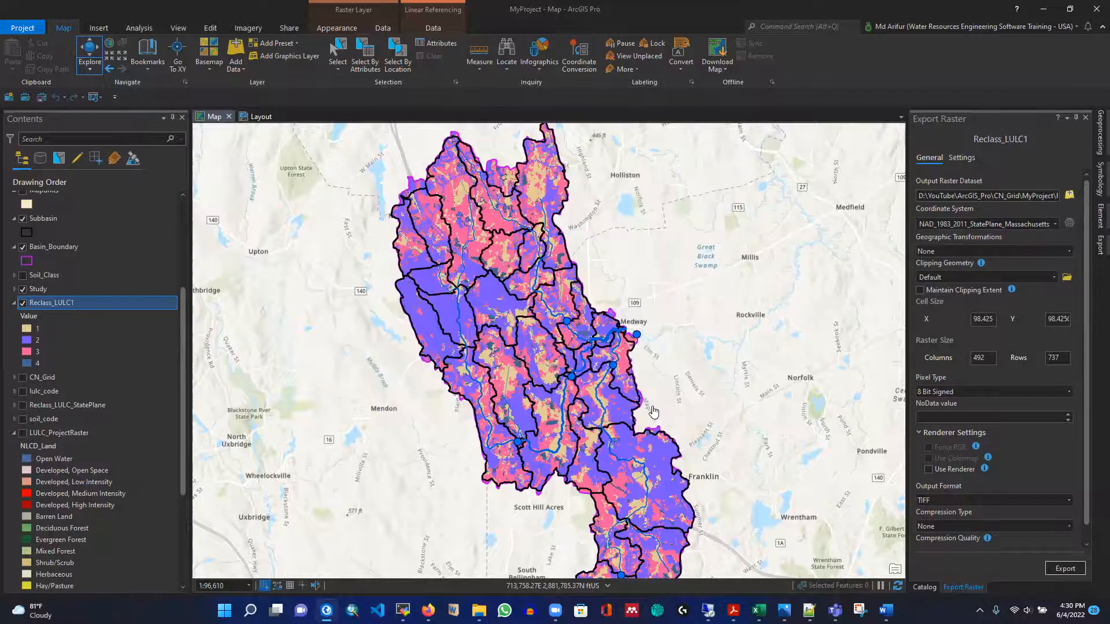
{"action": "left_click", "coordinate": [1065, 569]}
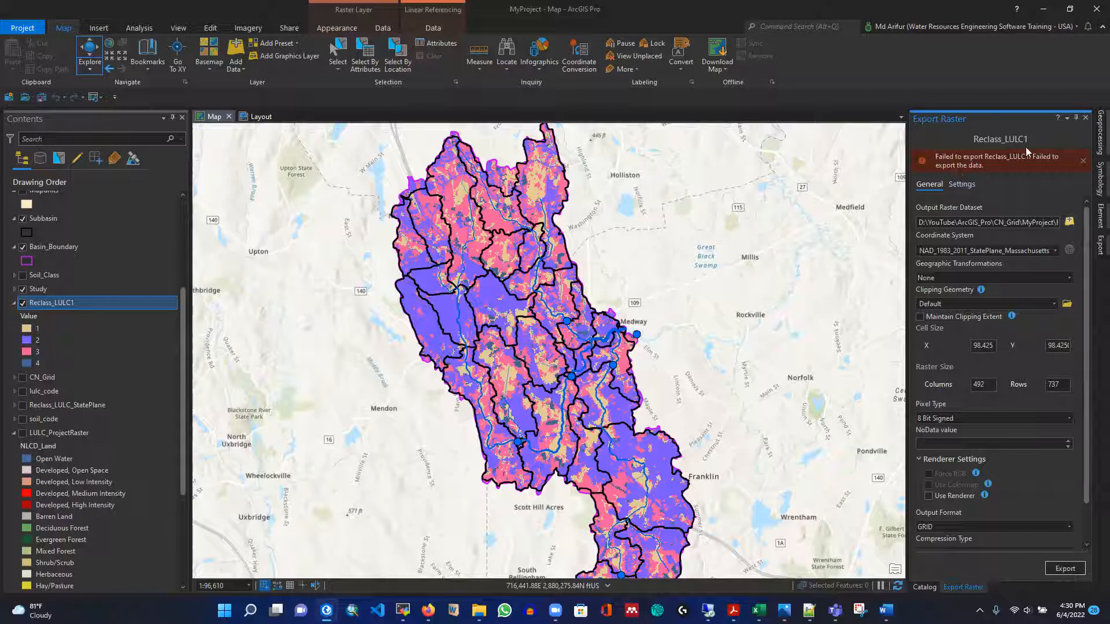
{"action": "left_click", "coordinate": [1083, 161]}
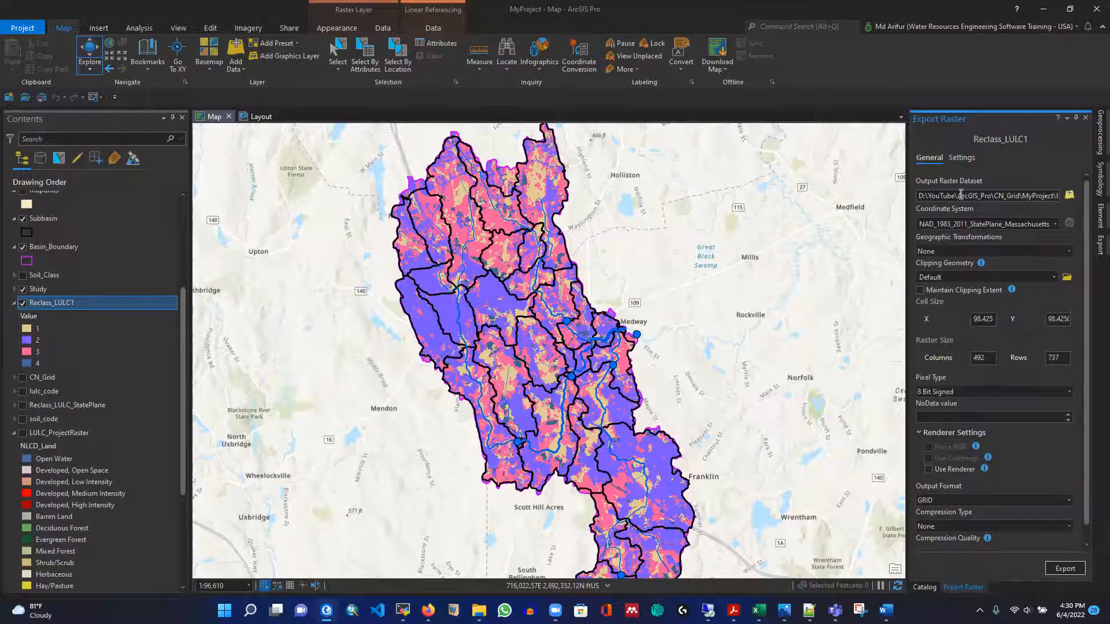
Export Reclass_LULC1 to the CN_Grid Rasters folder as a GRID raster named lulc_reclass
{"action": "left_click", "coordinate": [1069, 195]}
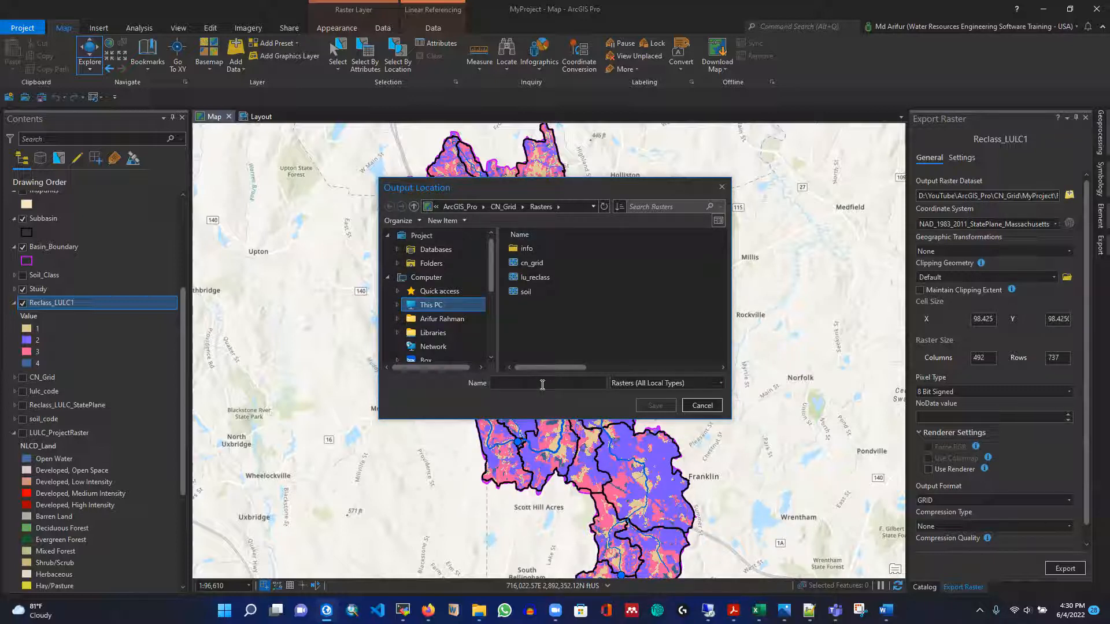
{"action": "type", "text": "lulc_"}
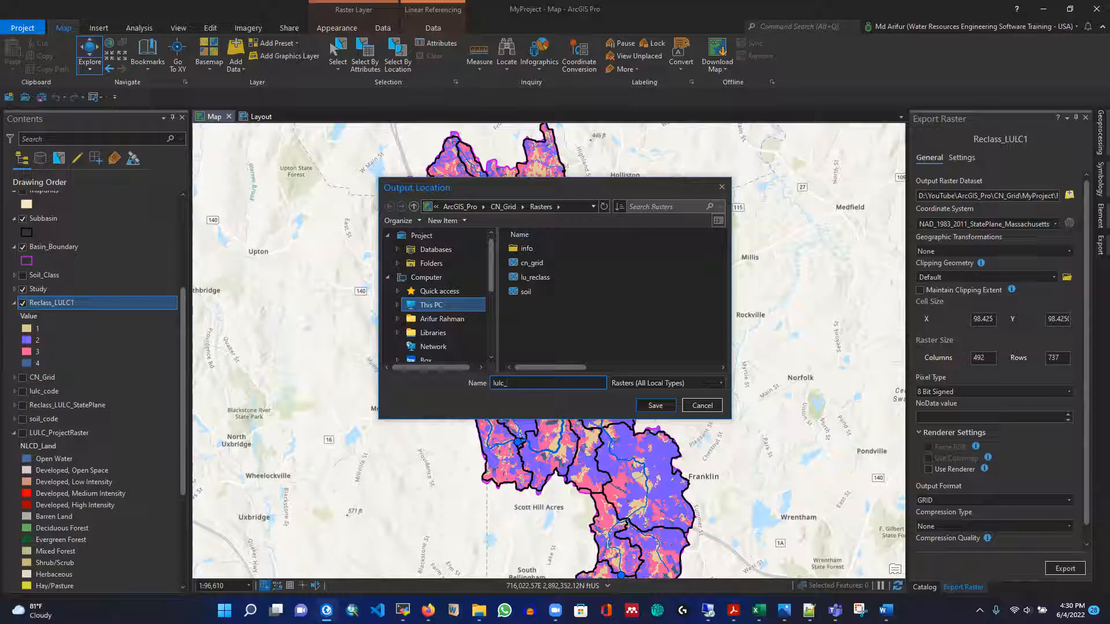
{"action": "type", "text": "reclass"}
{"action": "left_click", "coordinate": [649, 406]}
{"action": "scroll", "coordinate": [1004, 548], "scroll_direction": "down", "scroll_amount": 1}
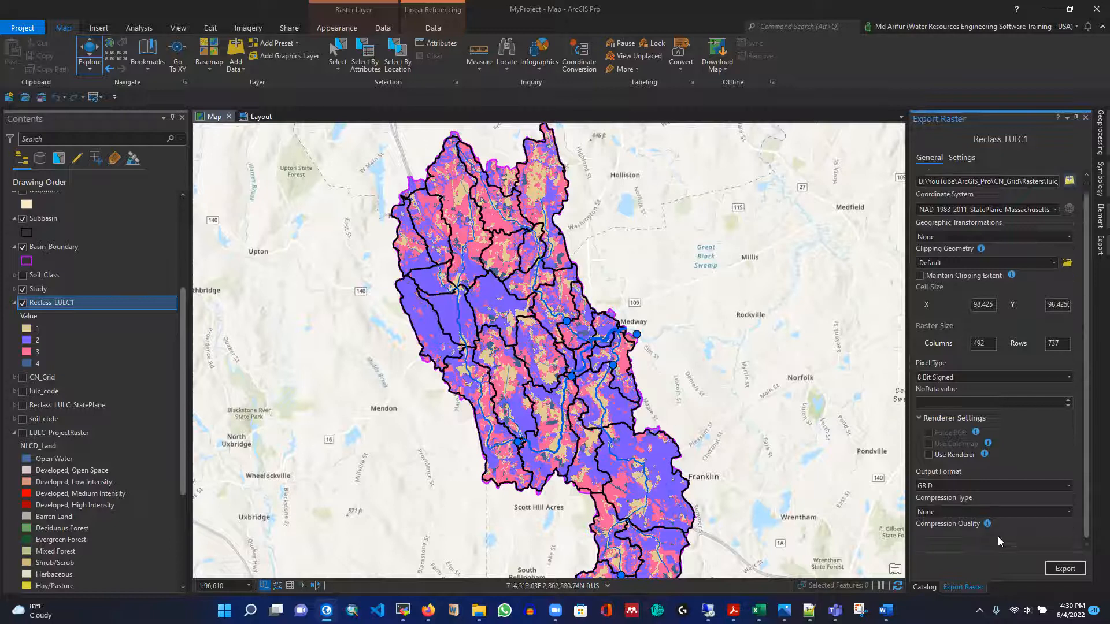
{"action": "left_click", "coordinate": [1065, 568]}
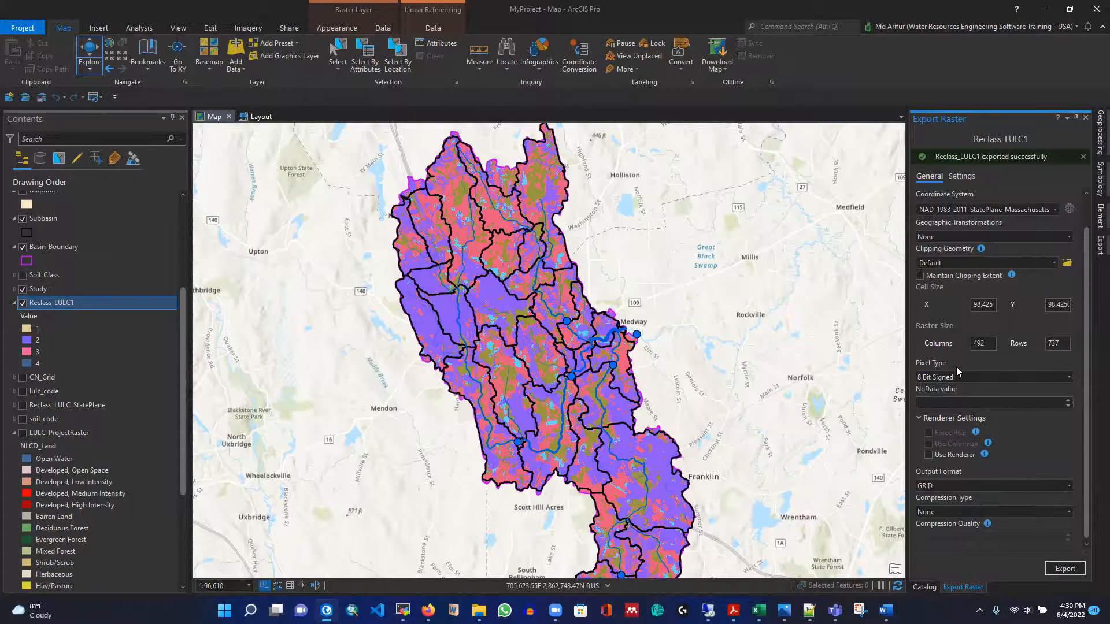
Hide the Reclass_LULC1 layer and symbolize lulc_reclass with unique values from the VALUE field
{"action": "left_click", "coordinate": [22, 378]}
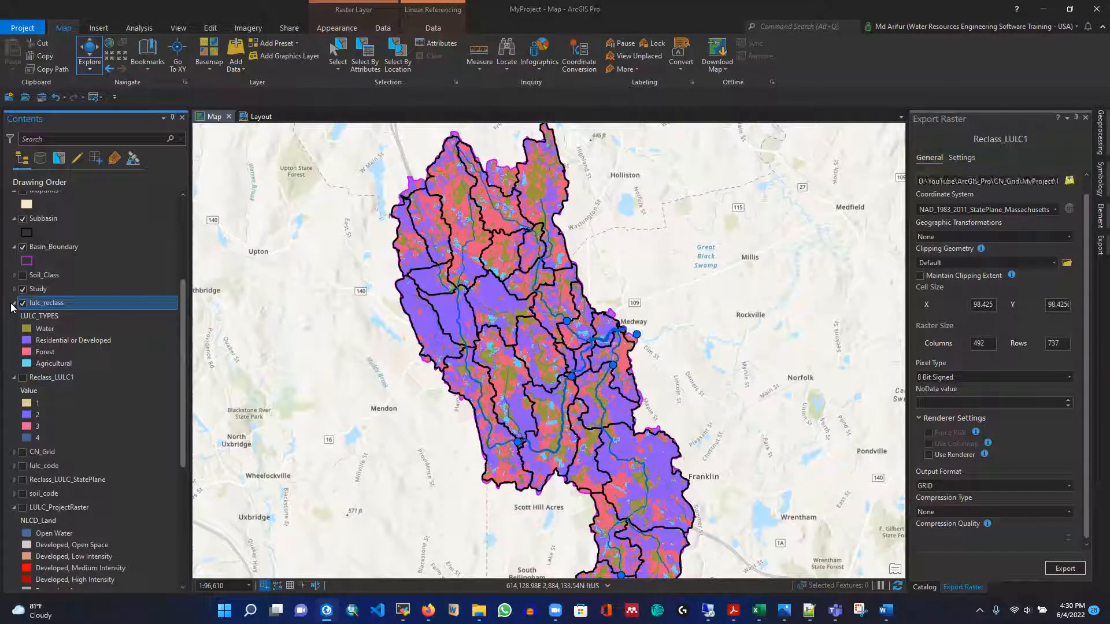
{"action": "right_click", "coordinate": [54, 306]}
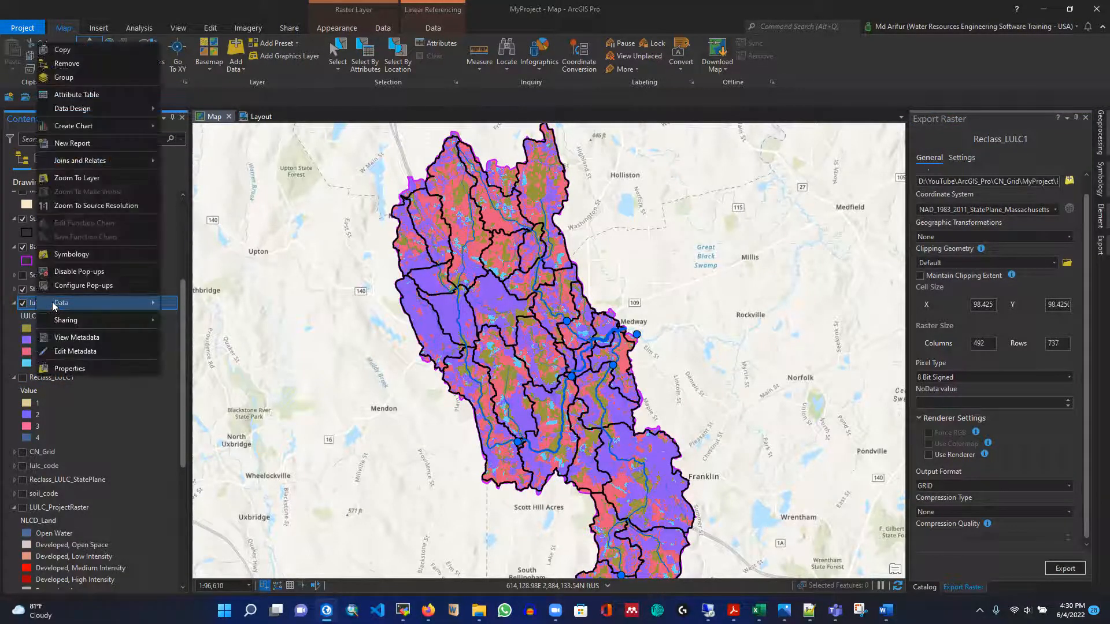
{"action": "mouse_move", "coordinate": [70, 303]}
{"action": "left_click", "coordinate": [849, 70]}
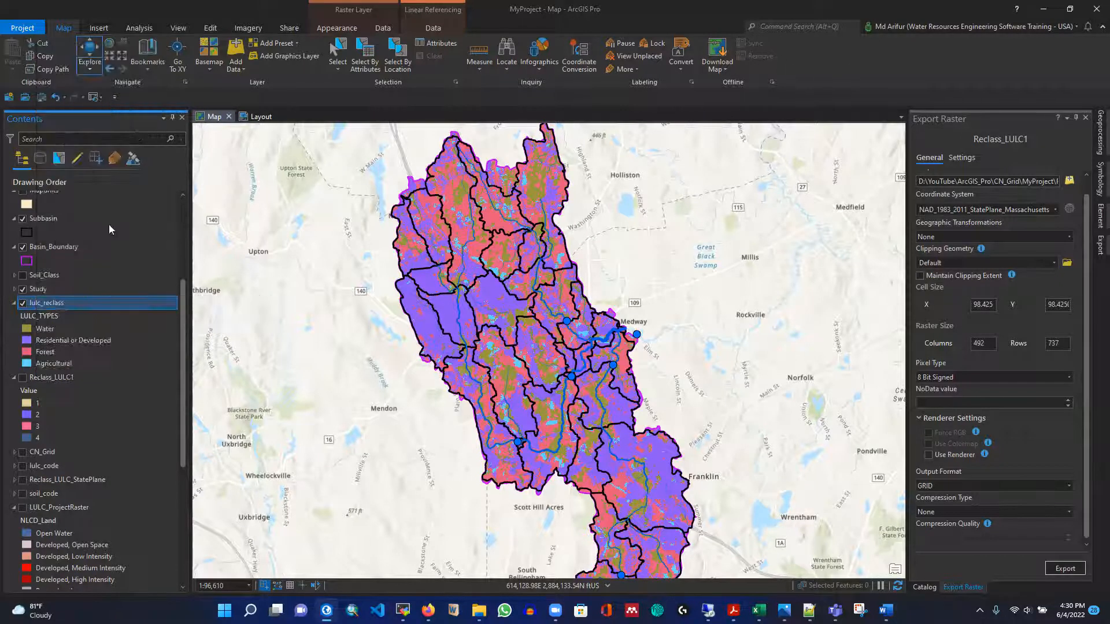
{"action": "left_click", "coordinate": [1097, 185]}
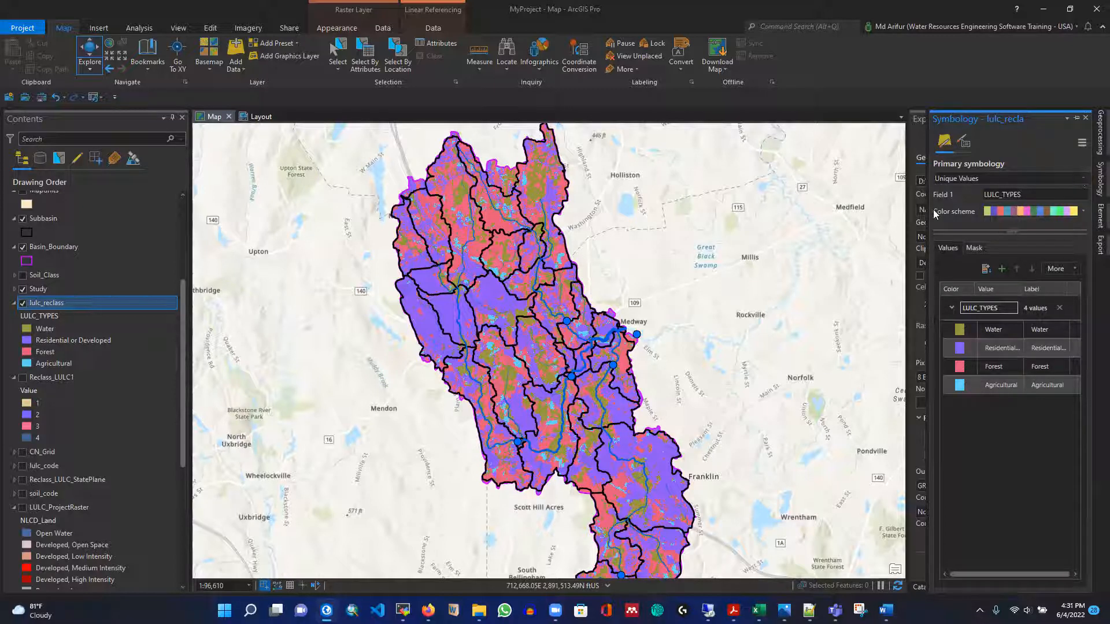
{"action": "left_click", "coordinate": [998, 196]}
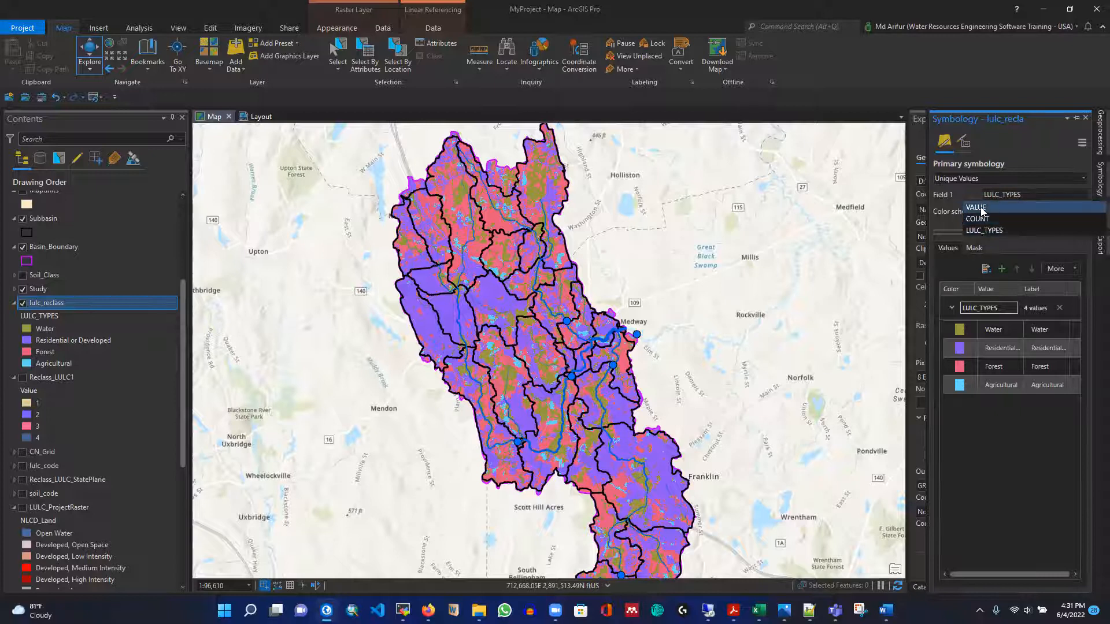
{"action": "left_click", "coordinate": [982, 211]}
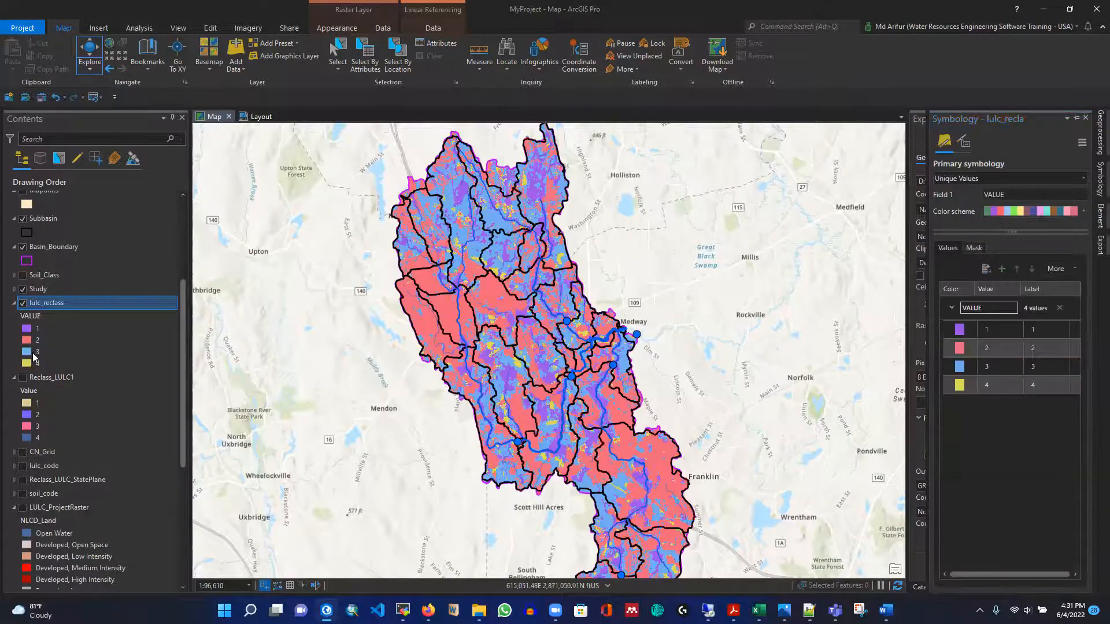
Collapse the Reclass_LULC1 legend and switch the lulc_reclass layer off and on to check its coverage
{"action": "left_click", "coordinate": [13, 378]}
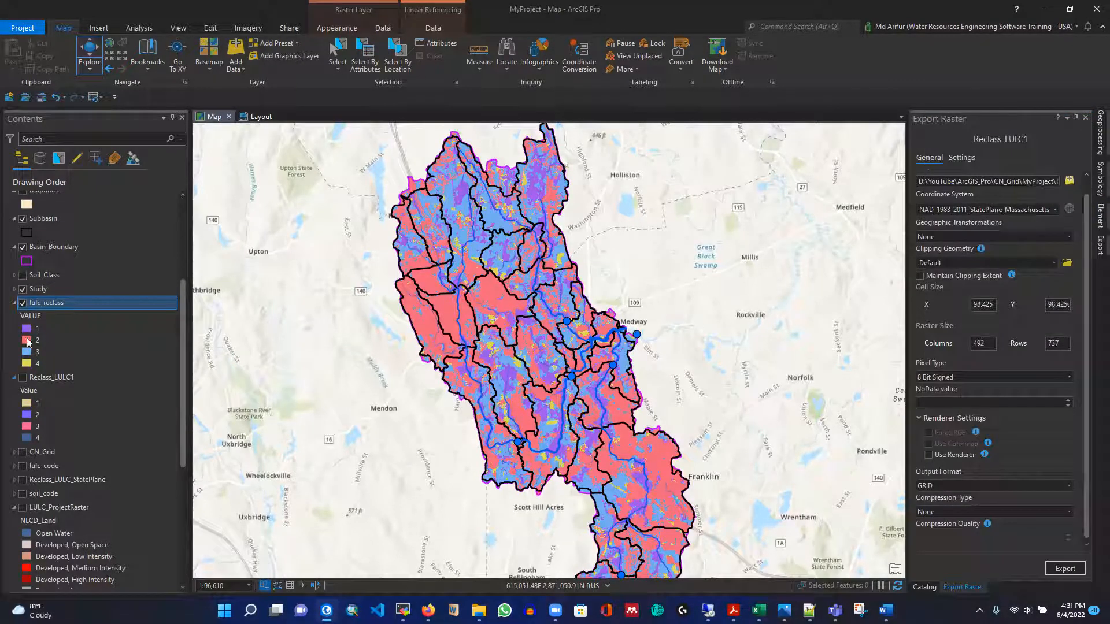
{"action": "left_click", "coordinate": [13, 378]}
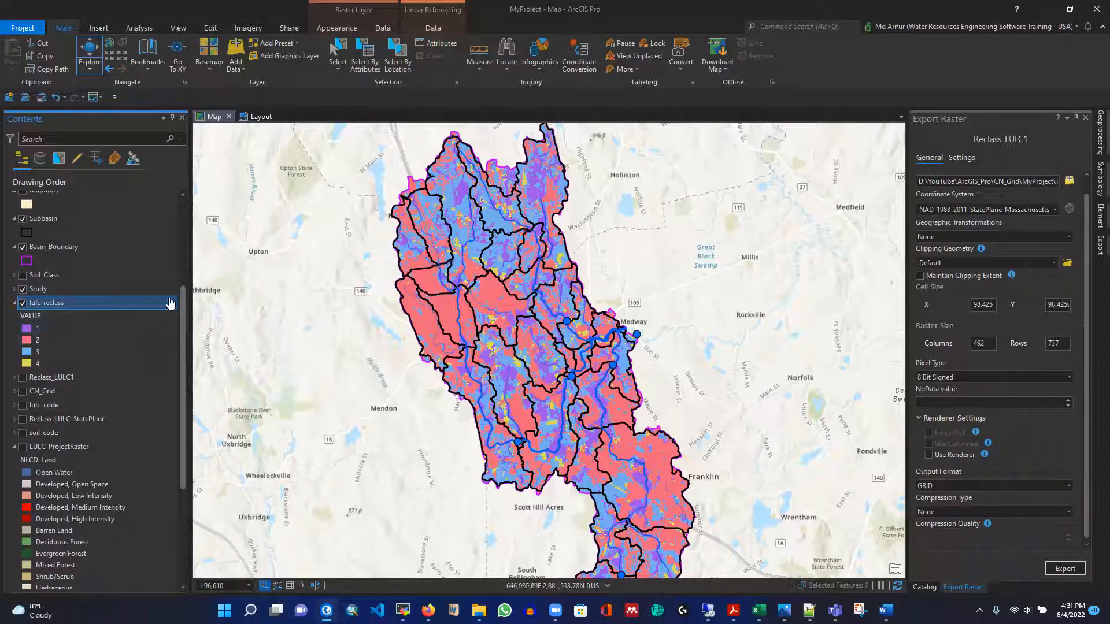
{"action": "left_click", "coordinate": [23, 303]}
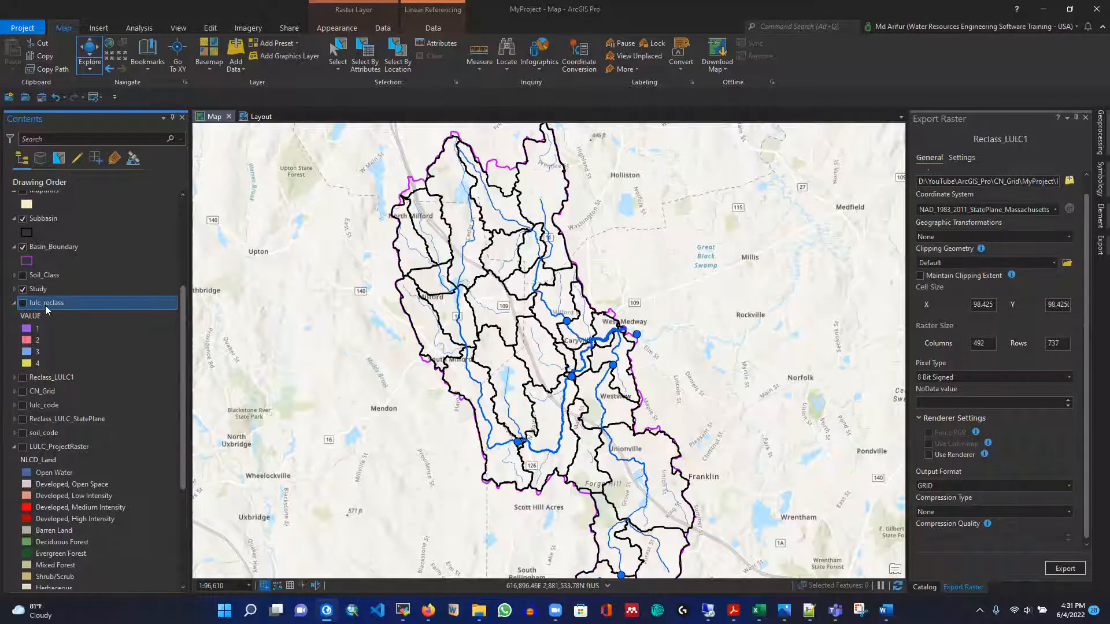
{"action": "left_click", "coordinate": [23, 303]}
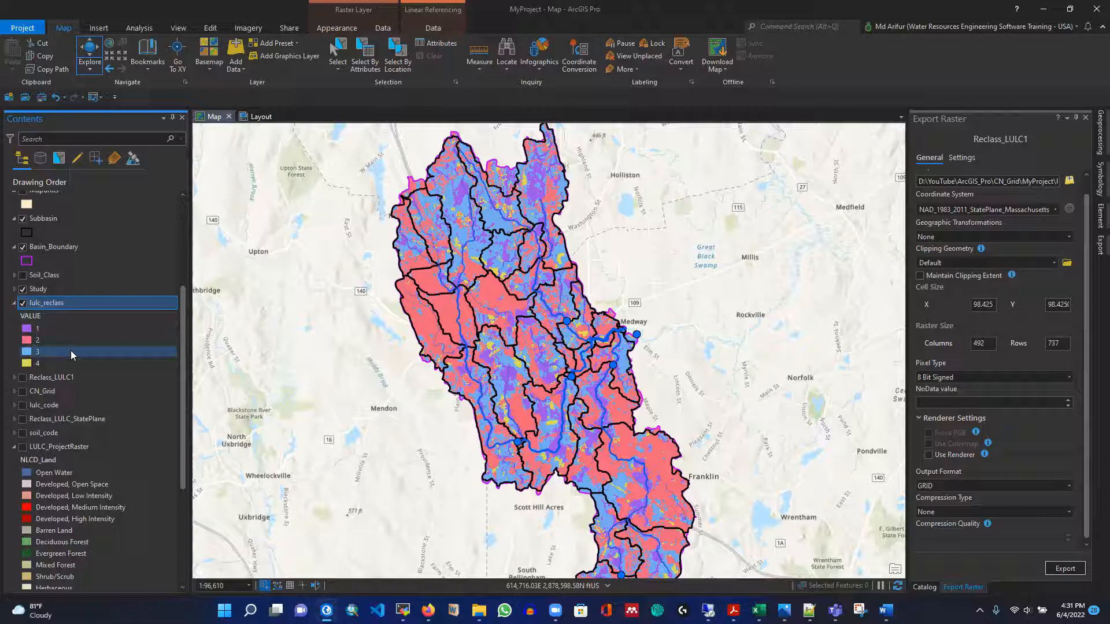
Show the Mapunits soil layer briefly to inspect its extent over the watershed, and hide it again
{"action": "scroll", "coordinate": [70, 350], "scroll_direction": "up", "scroll_amount": 1}
{"action": "left_click", "coordinate": [23, 220]}
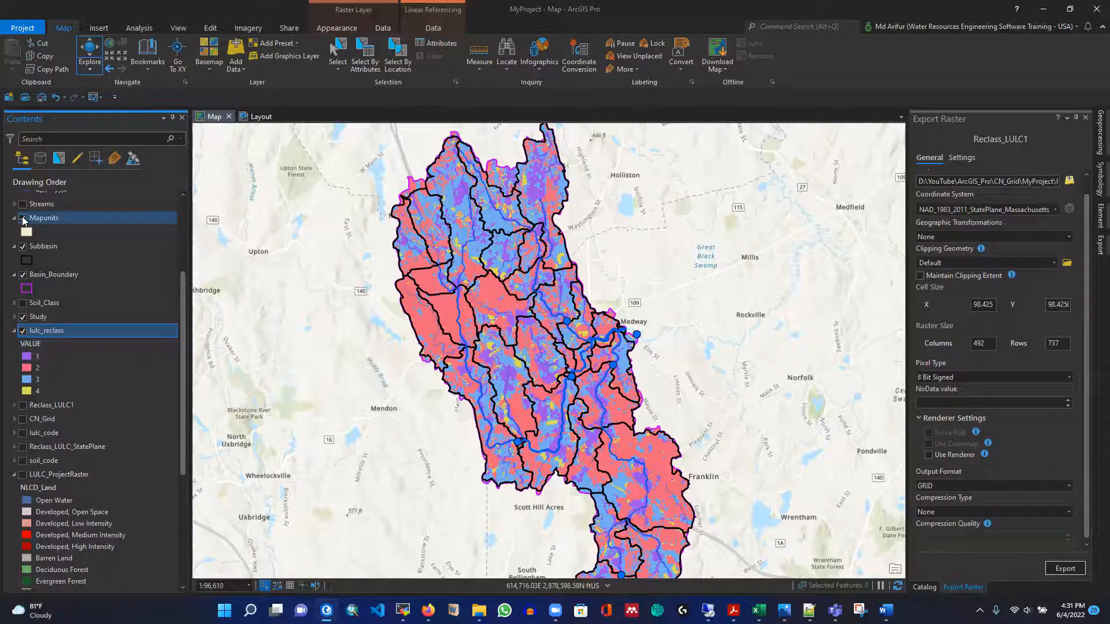
{"action": "left_click", "coordinate": [23, 218]}
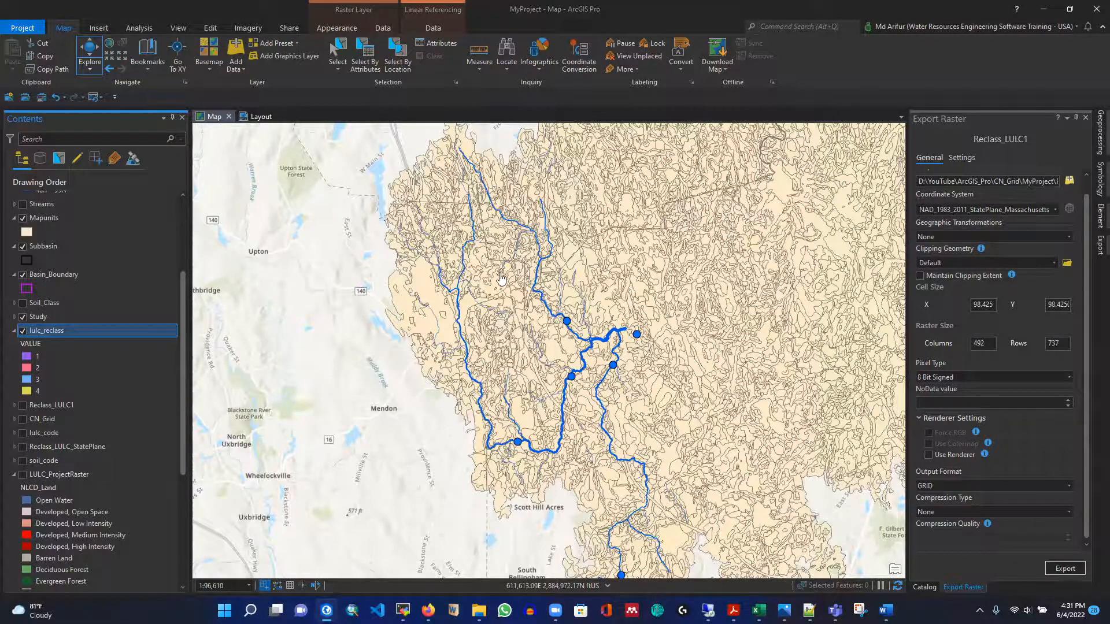
{"action": "left_click", "coordinate": [52, 318], "text": "ctrl"}
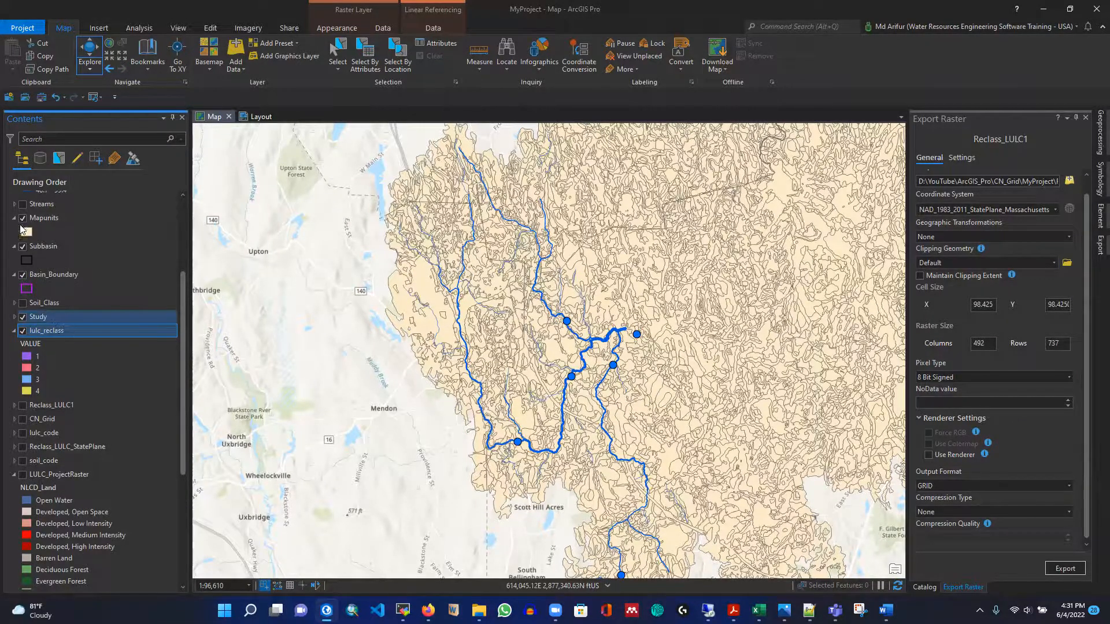
{"action": "left_click", "coordinate": [23, 223]}
{"action": "left_click", "coordinate": [47, 357]}
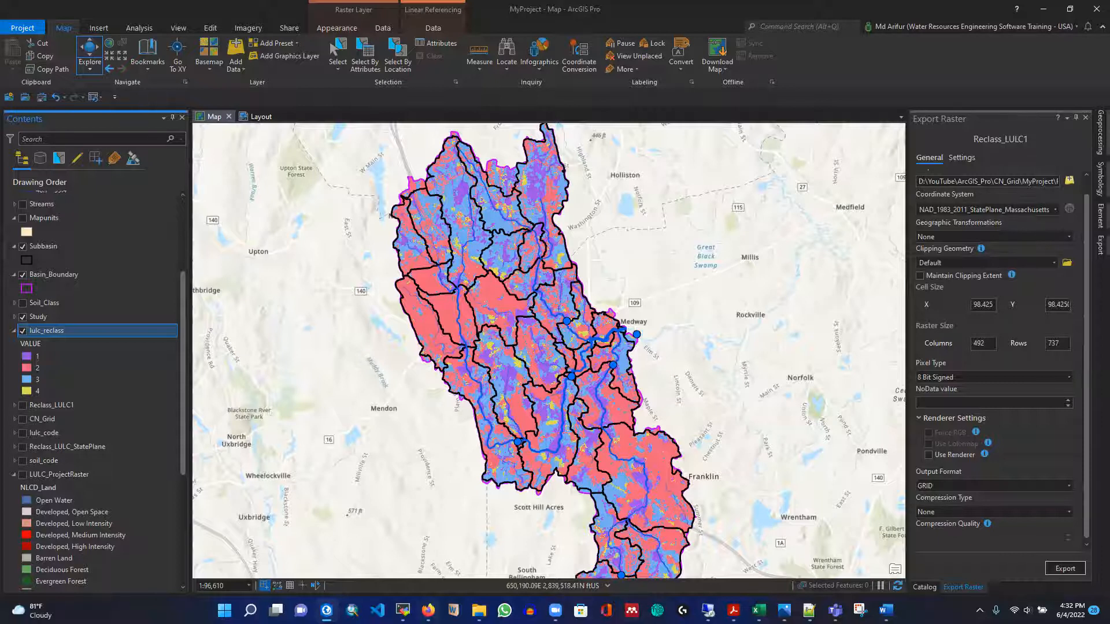
Turn on Mapunits, move Basin_Boundary above it in the drawing order, and hide lulc_reclass
{"action": "mouse_move", "coordinate": [428, 610]}
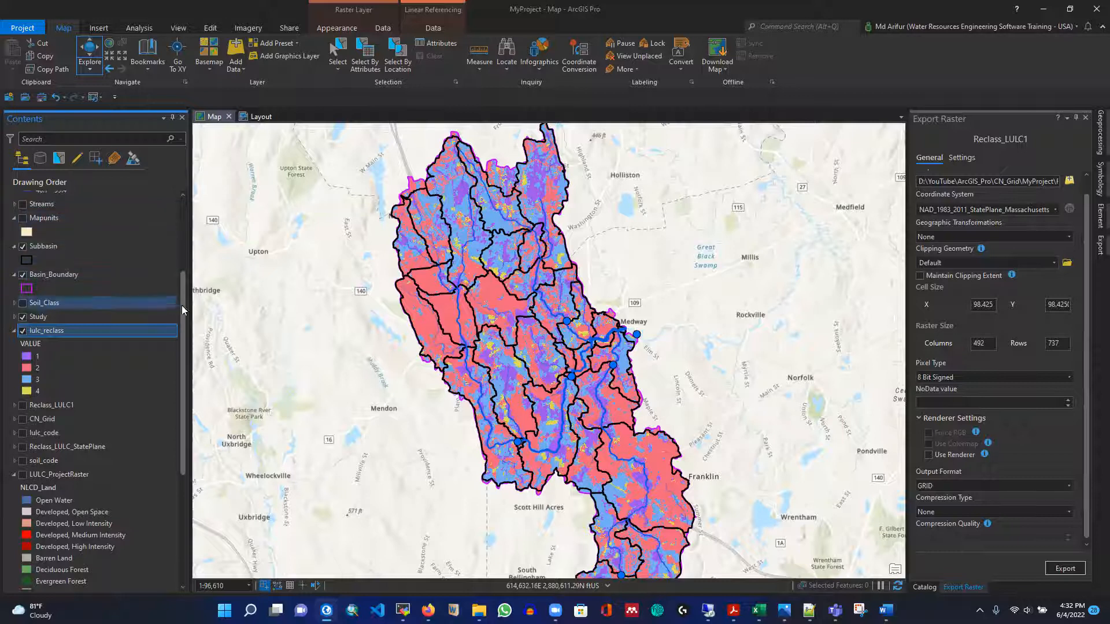
{"action": "left_click_drag", "start_coordinate": [183, 304], "coordinate": [181, 299]}
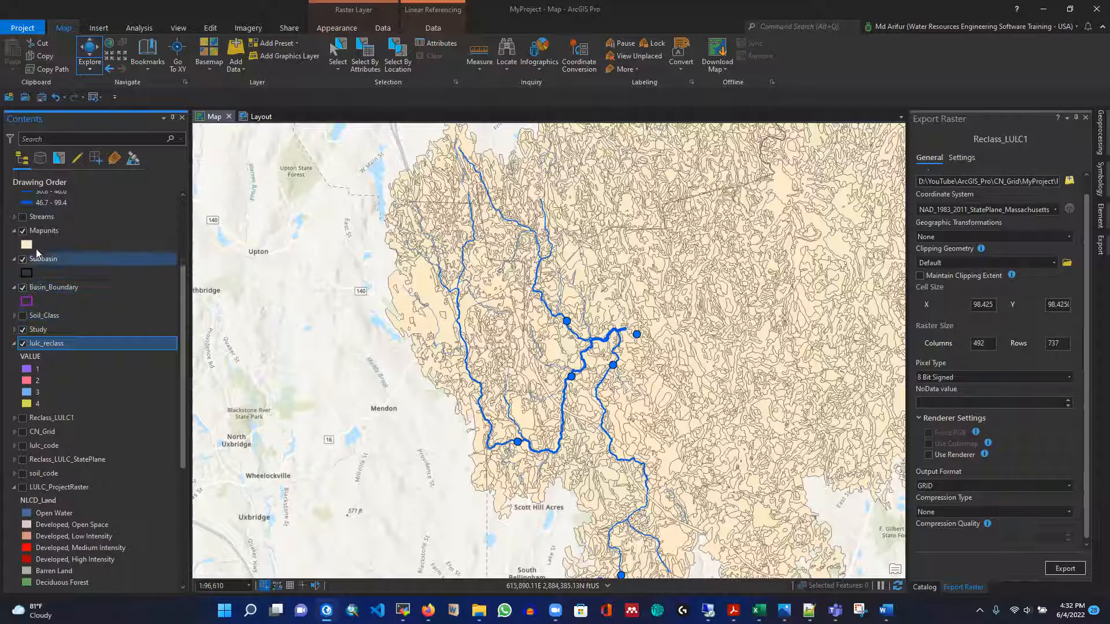
{"action": "left_click_drag", "start_coordinate": [42, 290], "coordinate": [44, 228]}
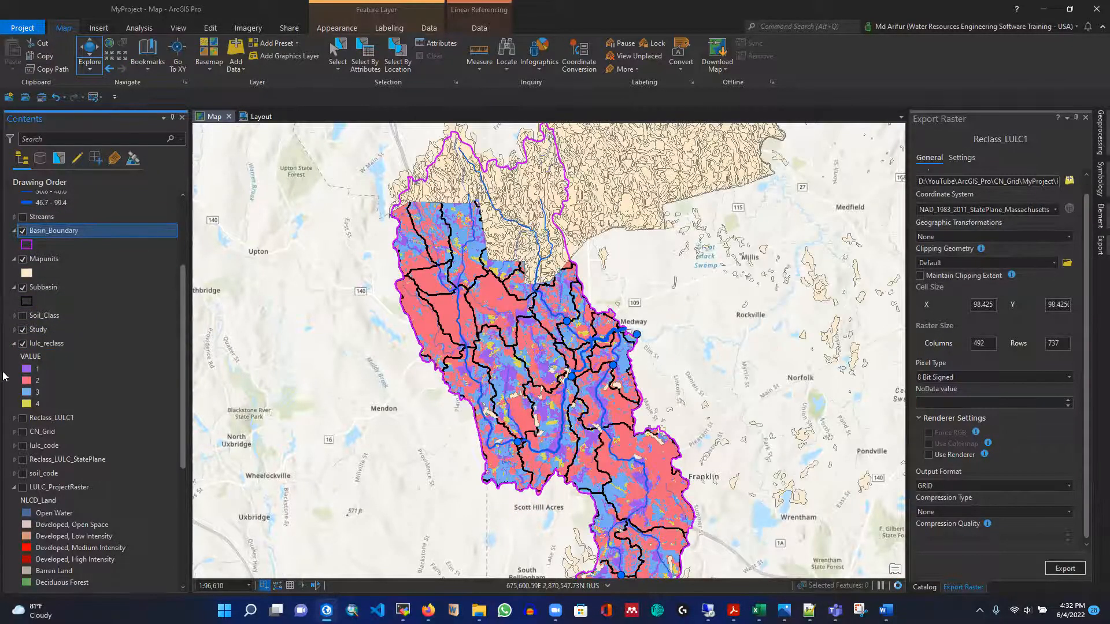
{"action": "left_click", "coordinate": [23, 344]}
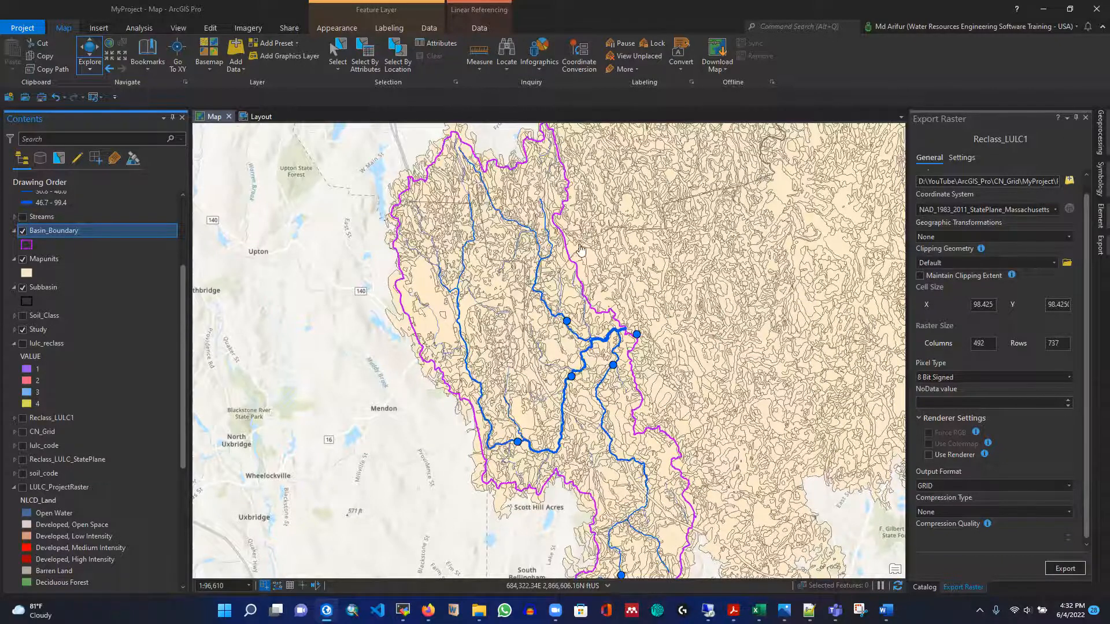
Clip the Mapunits layer to Basin_Boundary with the Analysis Clip tool, and hide the original Mapunits layer
{"action": "left_click", "coordinate": [1099, 134]}
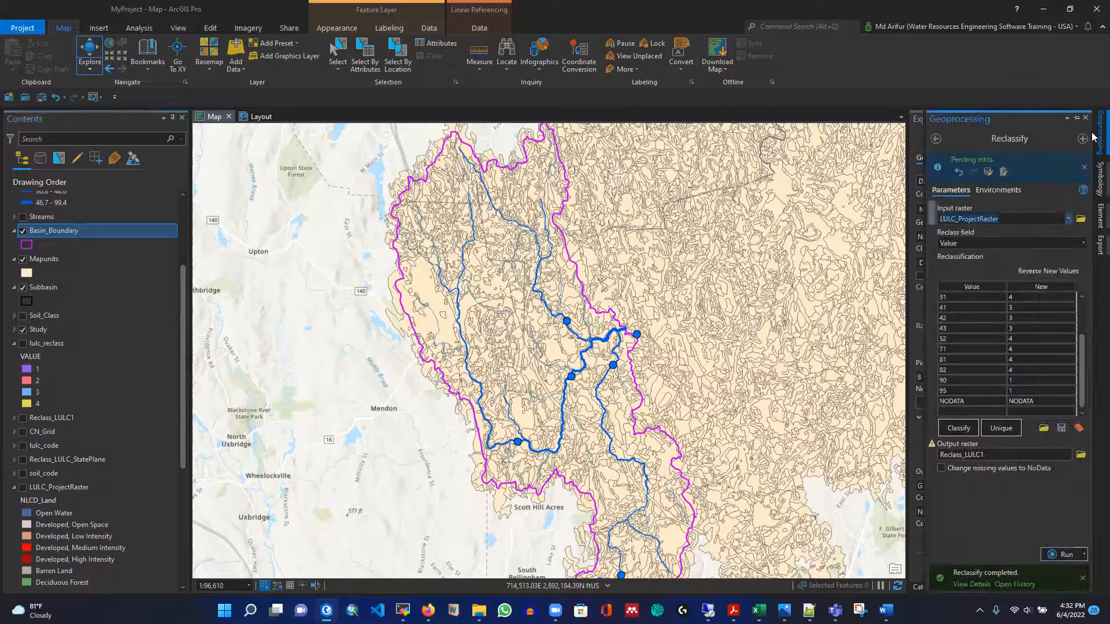
{"action": "left_click", "coordinate": [936, 138]}
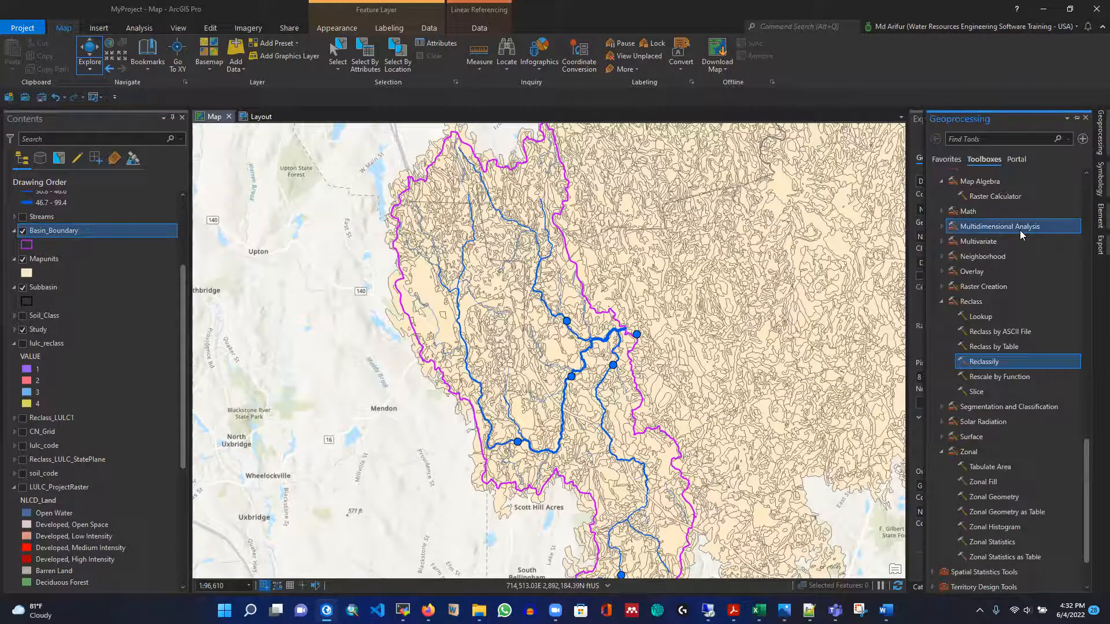
{"action": "scroll", "coordinate": [1003, 294], "scroll_direction": "up", "scroll_amount": 20}
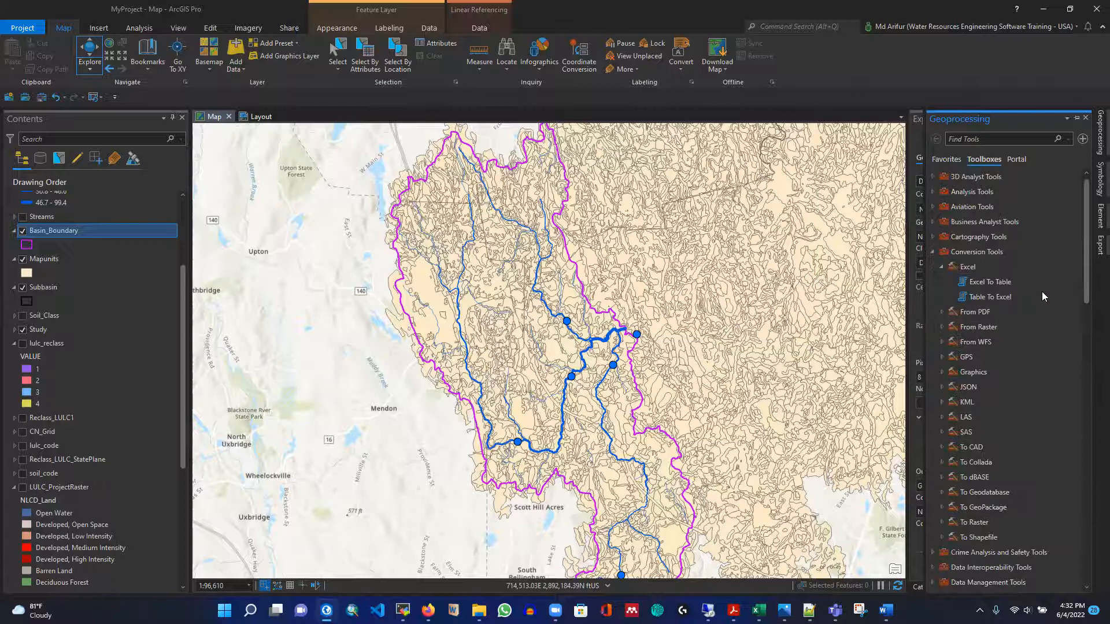
{"action": "double_click", "coordinate": [967, 193]}
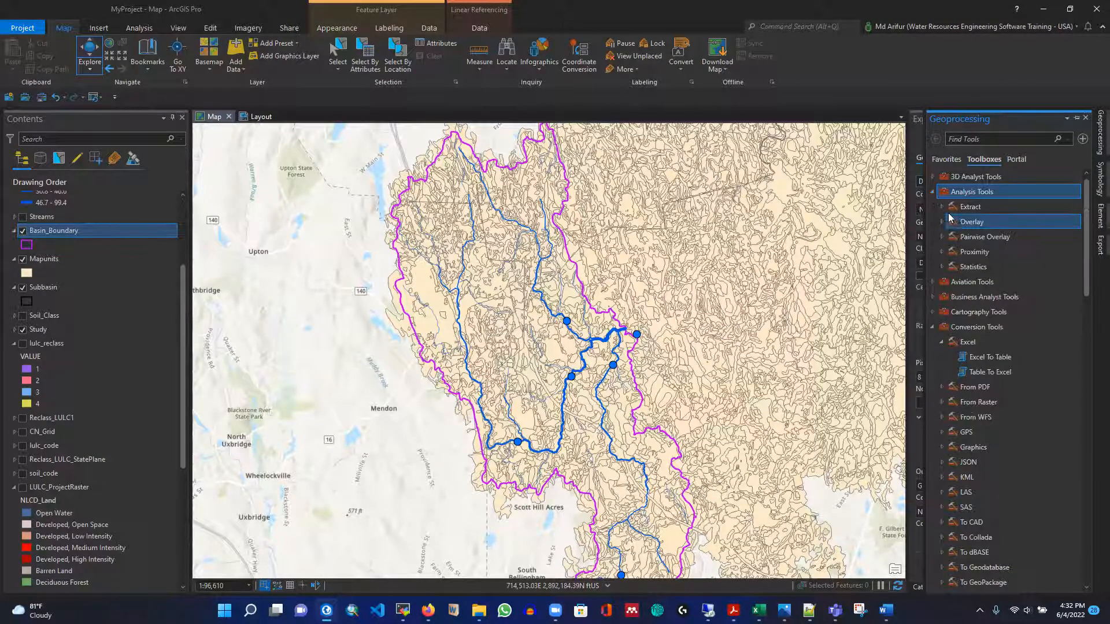
{"action": "left_click", "coordinate": [943, 207]}
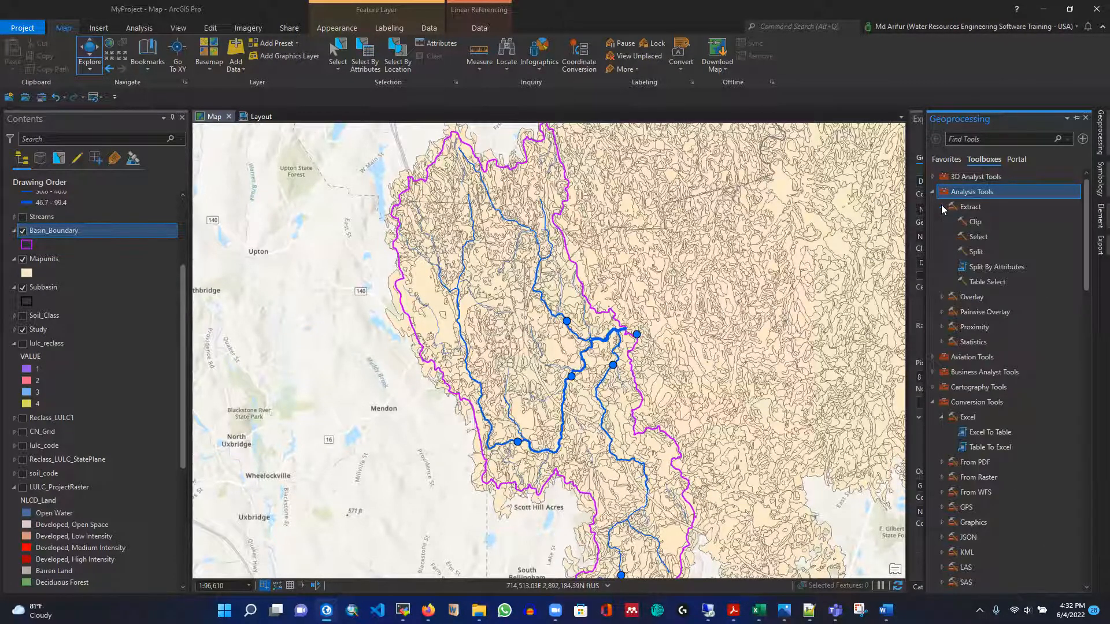
{"action": "double_click", "coordinate": [975, 223]}
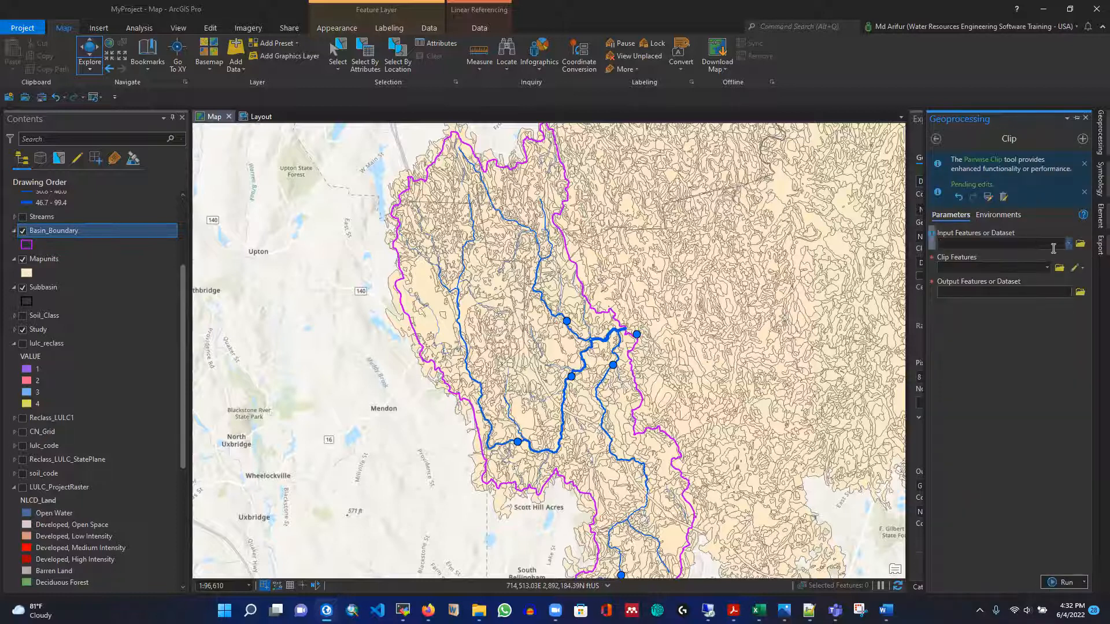
{"action": "left_click", "coordinate": [1068, 244]}
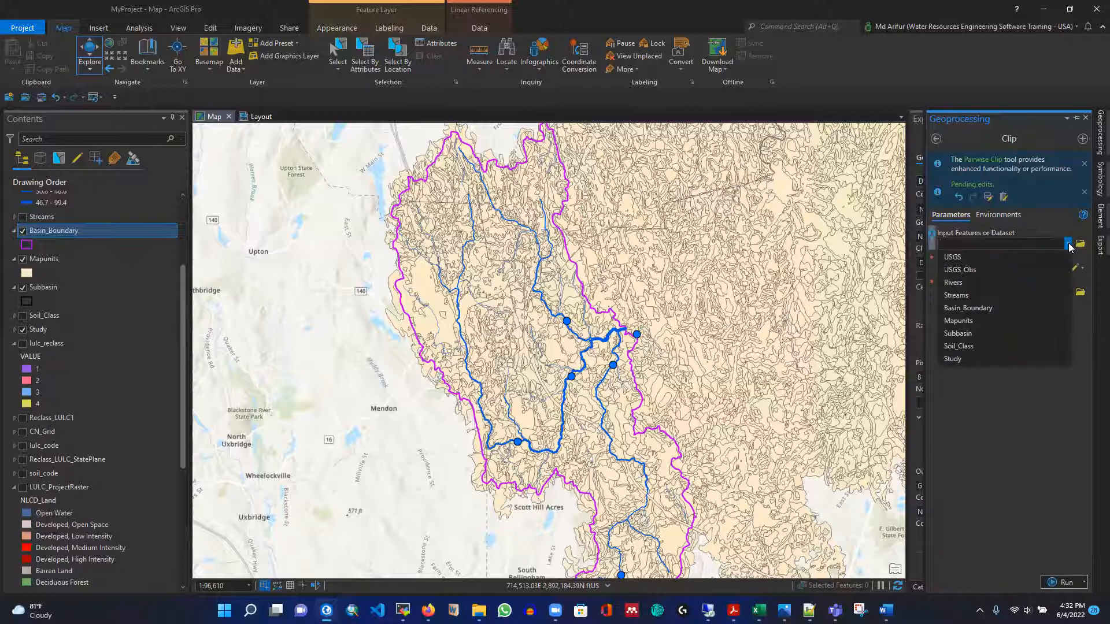
{"action": "left_click", "coordinate": [973, 321]}
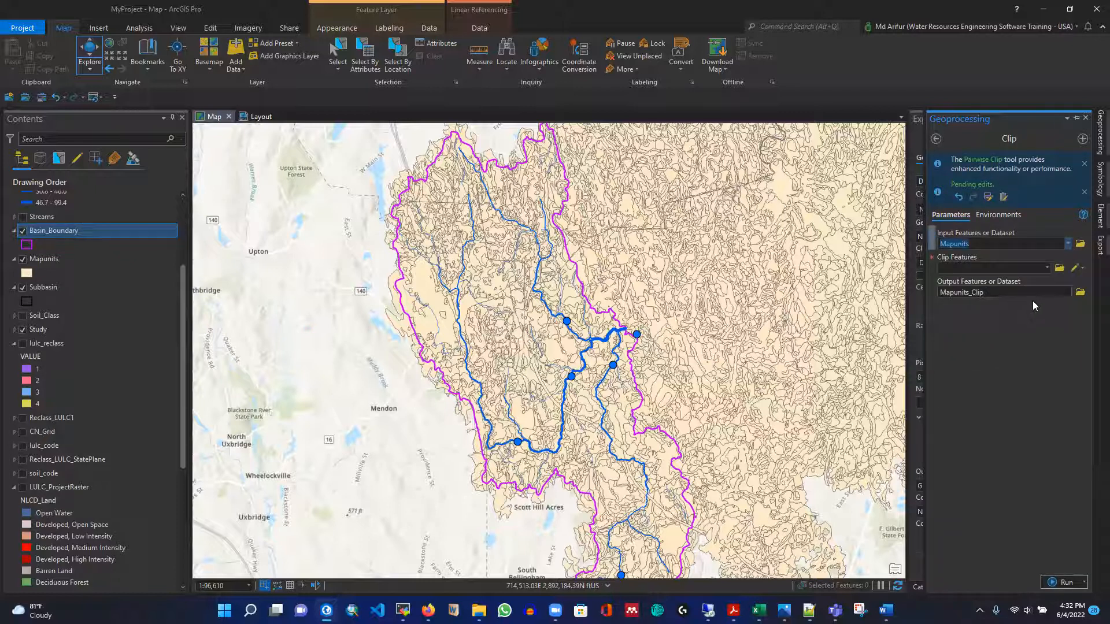
{"action": "left_click", "coordinate": [1048, 269]}
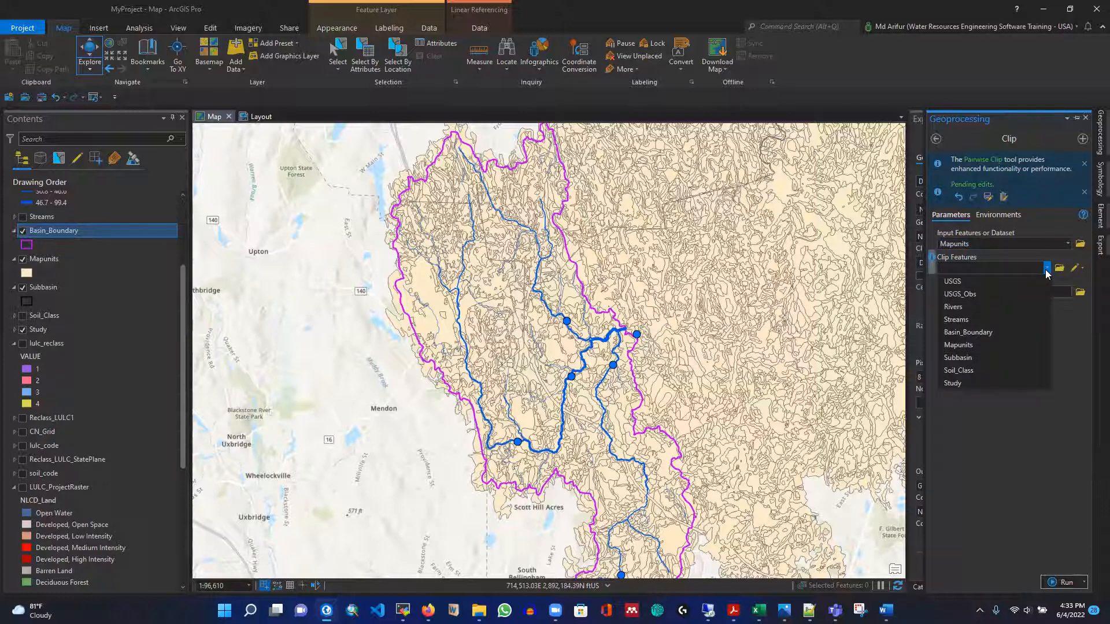
{"action": "left_click", "coordinate": [969, 331]}
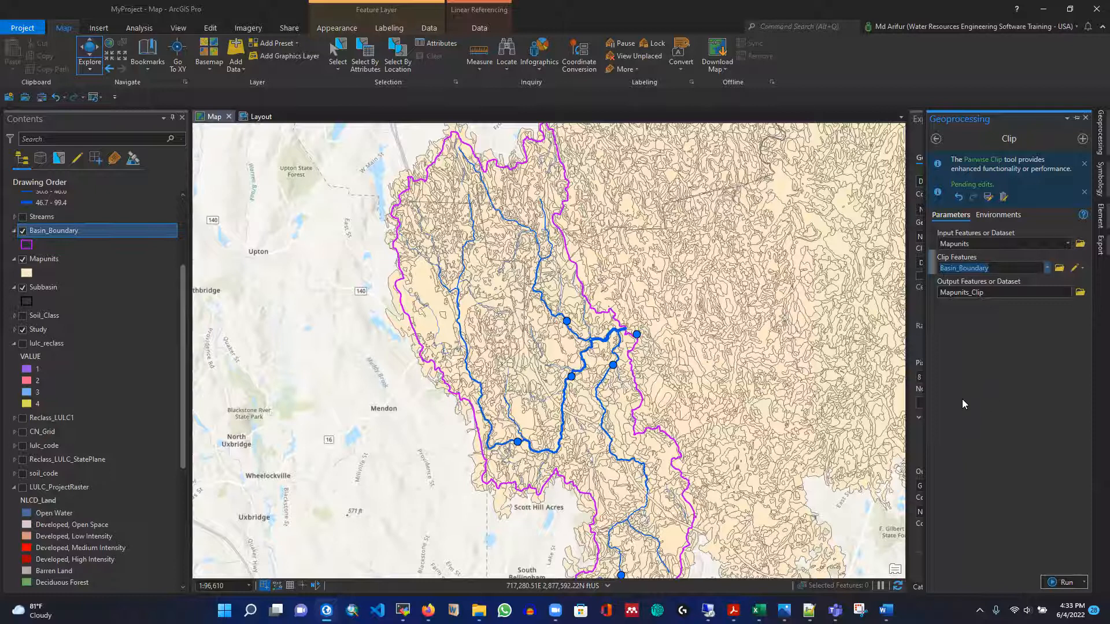
{"action": "left_click", "coordinate": [1066, 583]}
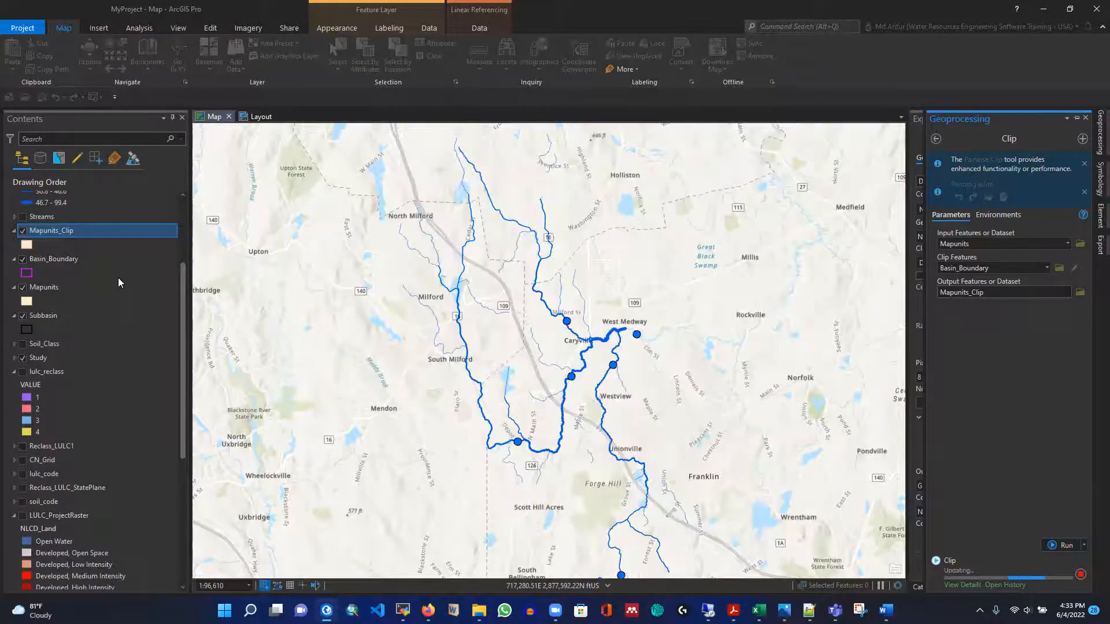
{"action": "left_click", "coordinate": [25, 293]}
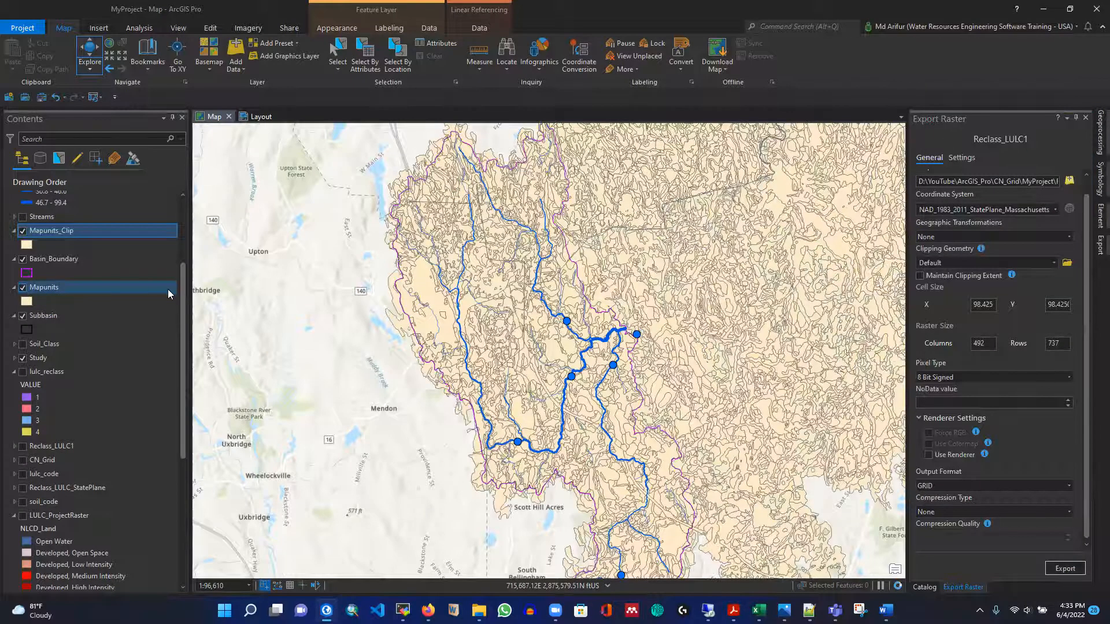
{"action": "left_click", "coordinate": [22, 287]}
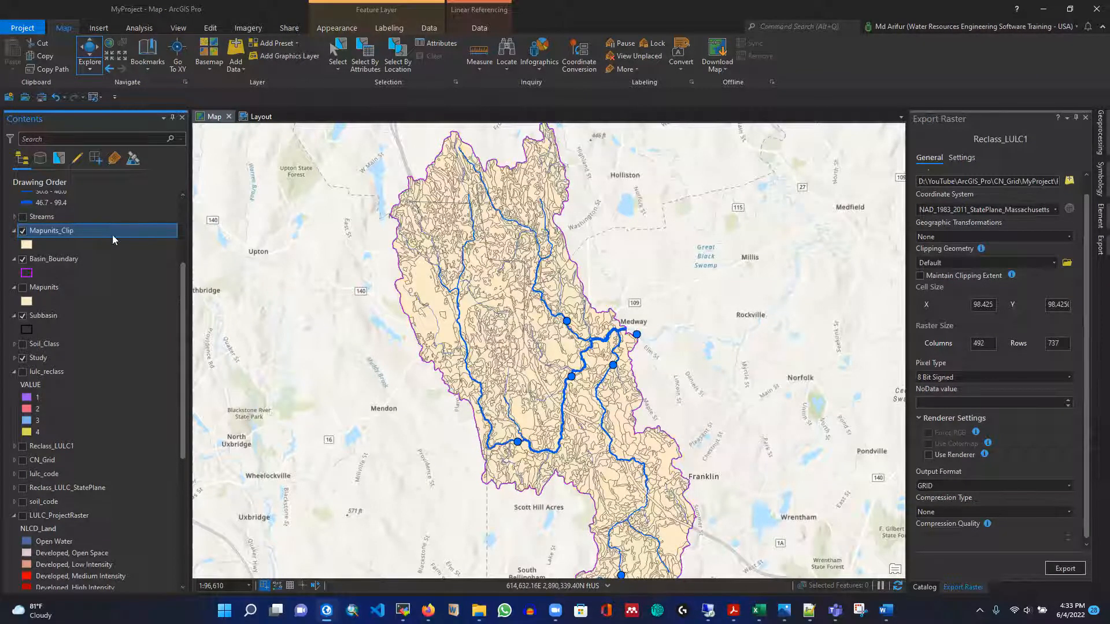
Examine the hydrologic soil groups in the hydgrpdcd field of the Mapunits_Clip attribute table, and close the table
{"action": "right_click", "coordinate": [49, 233]}
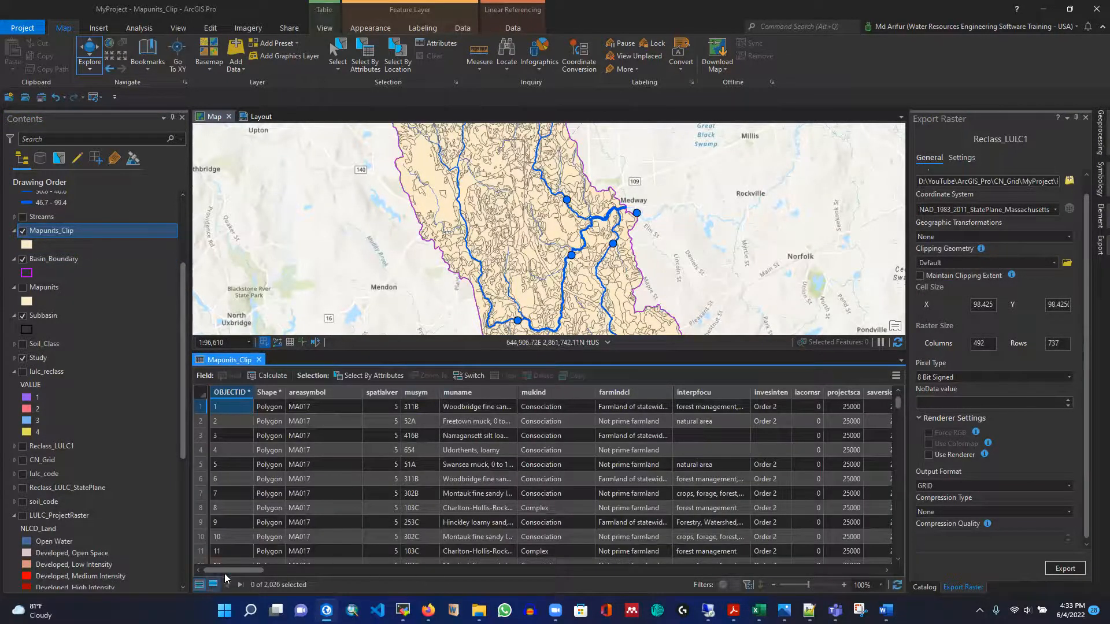
{"action": "left_click_drag", "start_coordinate": [246, 571], "coordinate": [325, 580]}
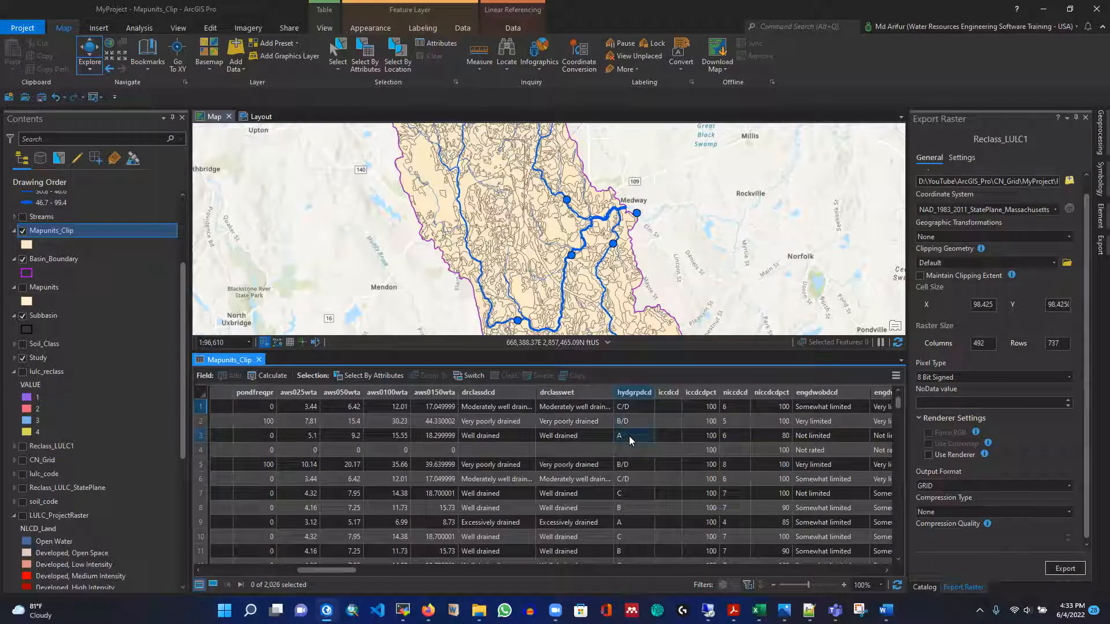
{"action": "scroll", "coordinate": [639, 450], "scroll_direction": "down", "scroll_amount": 2}
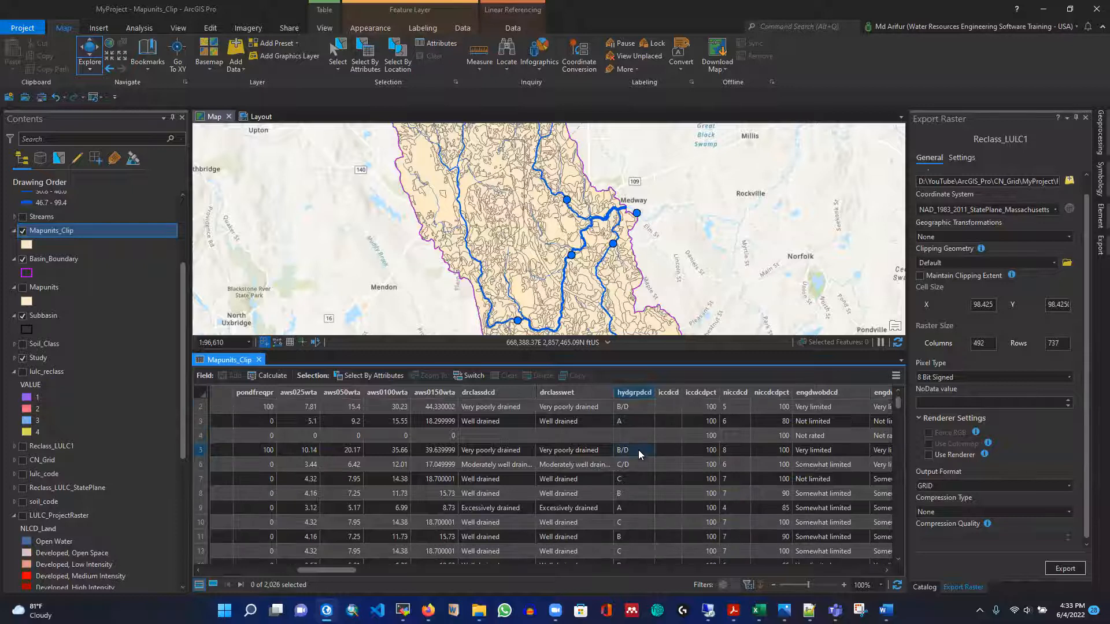
{"action": "scroll", "coordinate": [636, 480], "scroll_direction": "down", "scroll_amount": 20}
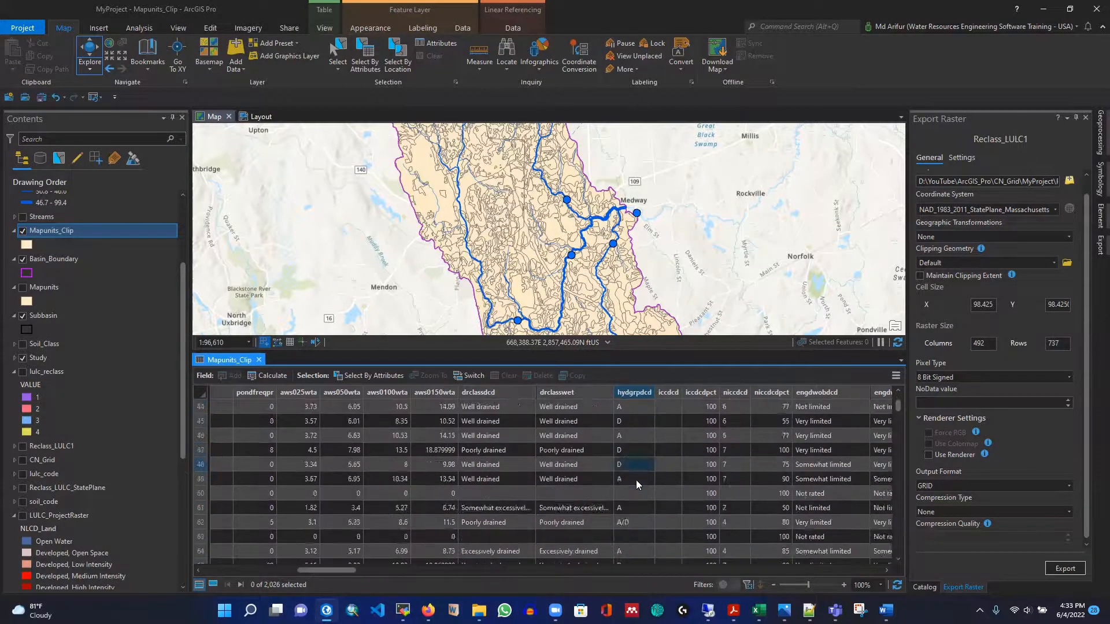
{"action": "scroll", "coordinate": [636, 480], "scroll_direction": "down", "scroll_amount": 20}
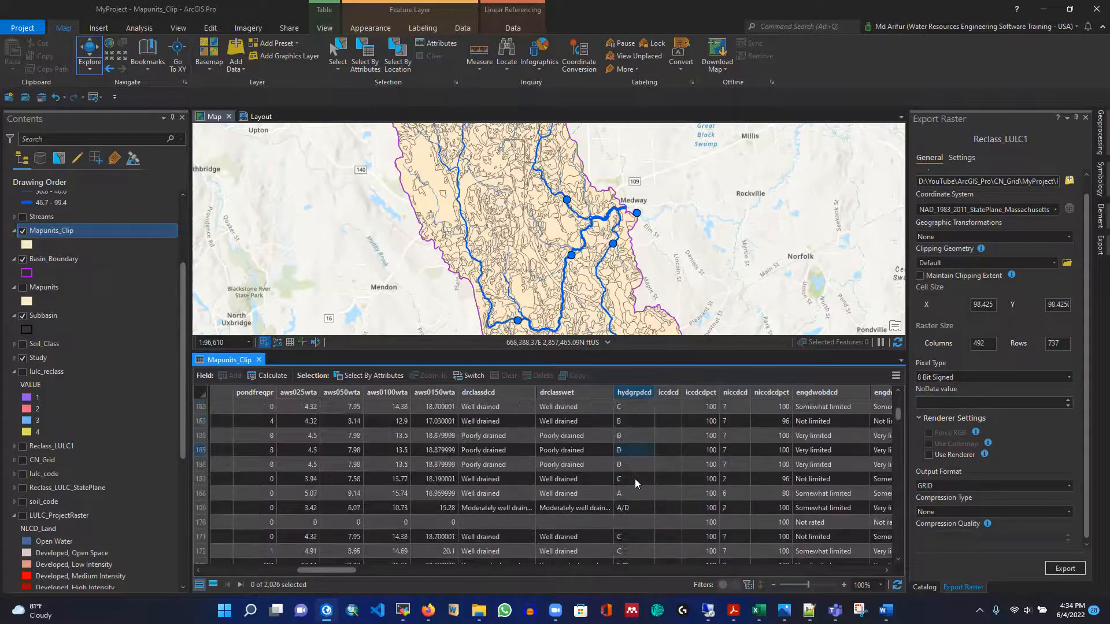
{"action": "scroll", "coordinate": [635, 478], "scroll_direction": "down", "scroll_amount": 5}
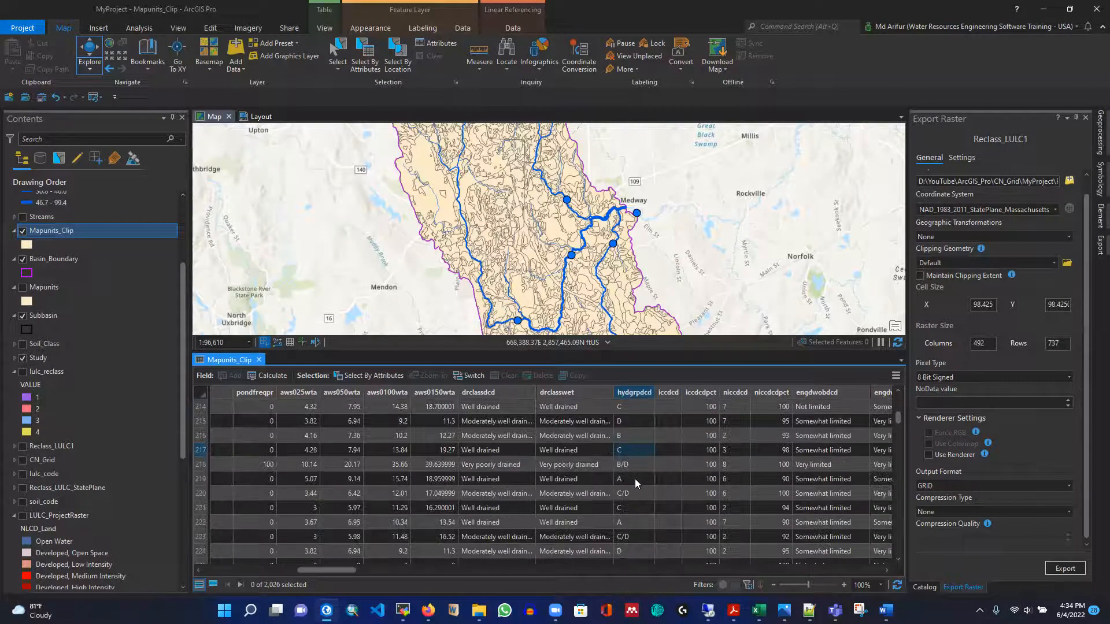
{"action": "scroll", "coordinate": [629, 478], "scroll_direction": "down", "scroll_amount": 5}
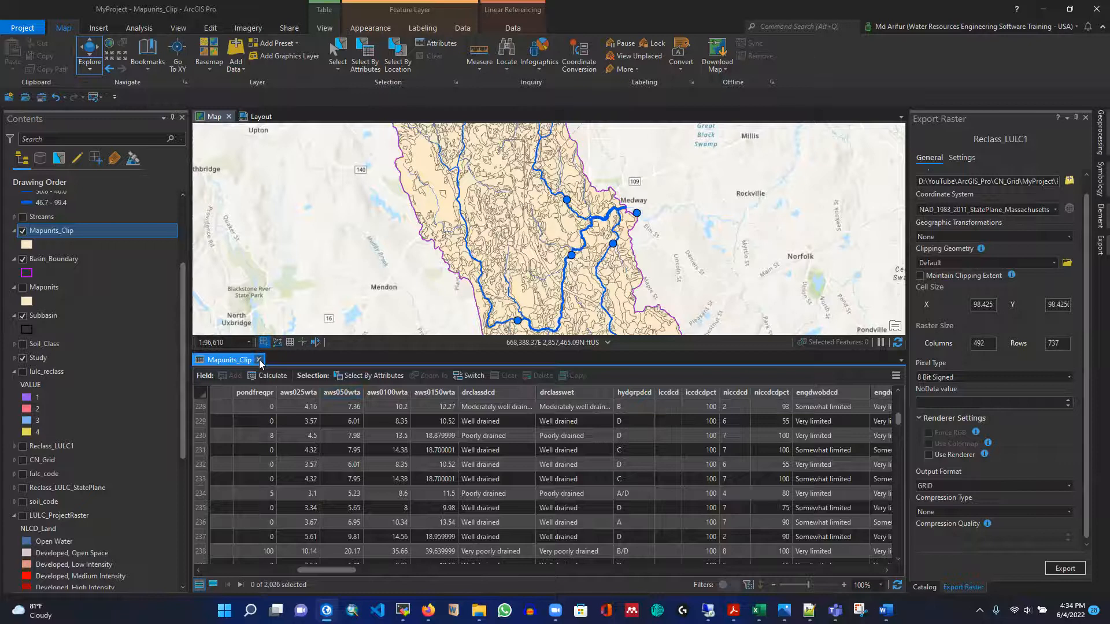
{"action": "left_click", "coordinate": [259, 359]}
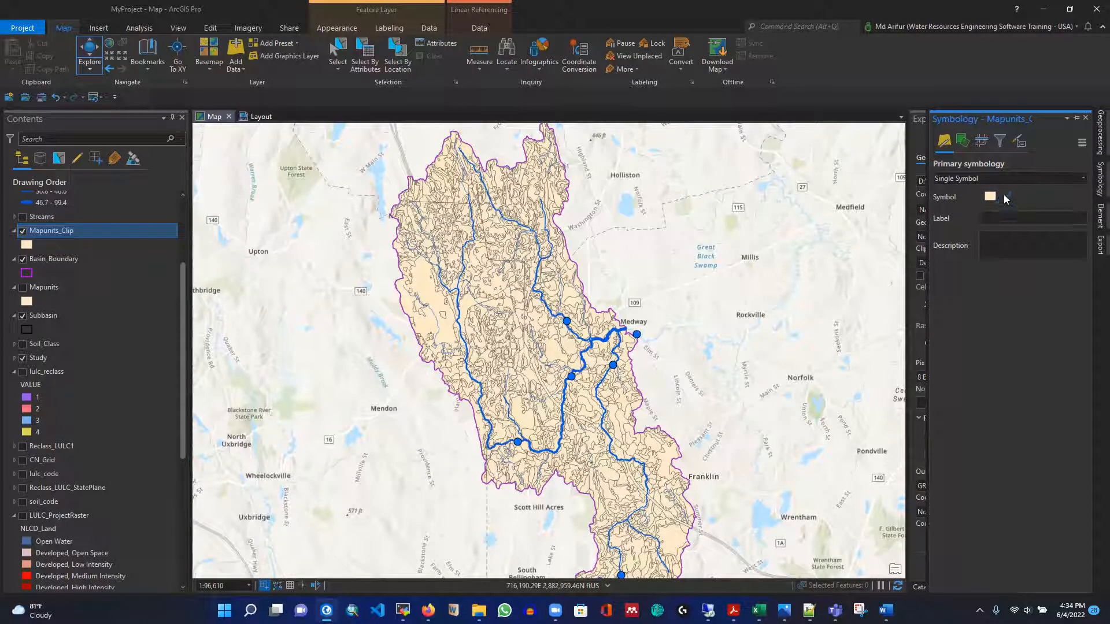
Symbolize Mapunits_Clip with unique values of the hydgrpdcd field, using a dark, saturated multicolor scheme
{"action": "left_click", "coordinate": [1083, 178]}
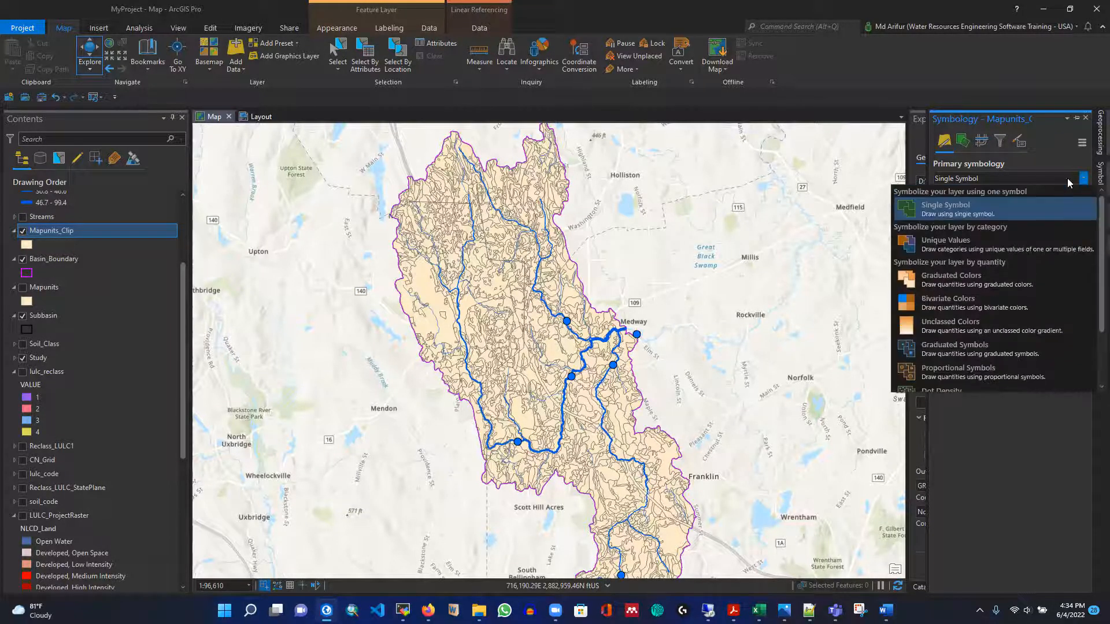
{"action": "left_click", "coordinate": [955, 243]}
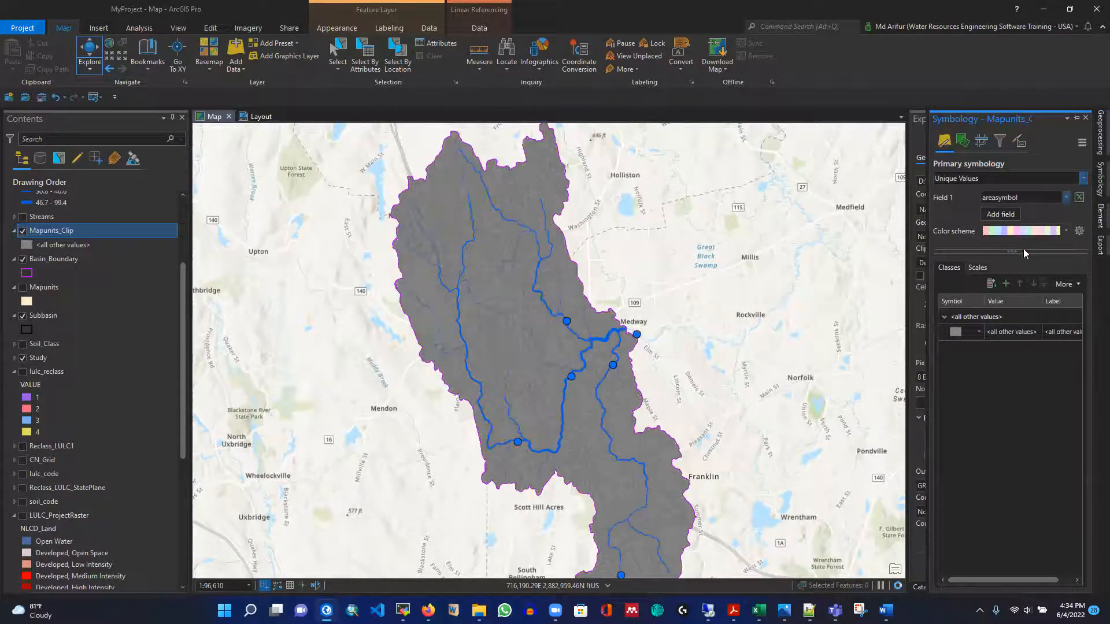
{"action": "scroll", "coordinate": [1021, 301], "scroll_direction": "down", "scroll_amount": 4}
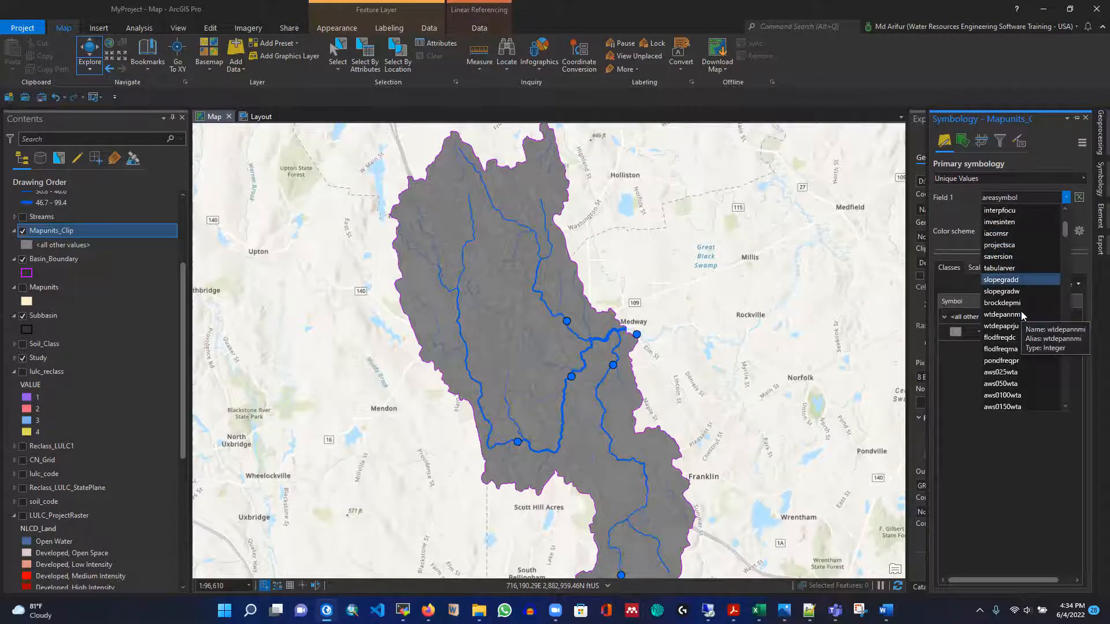
{"action": "scroll", "coordinate": [1019, 295], "scroll_direction": "down", "scroll_amount": 2}
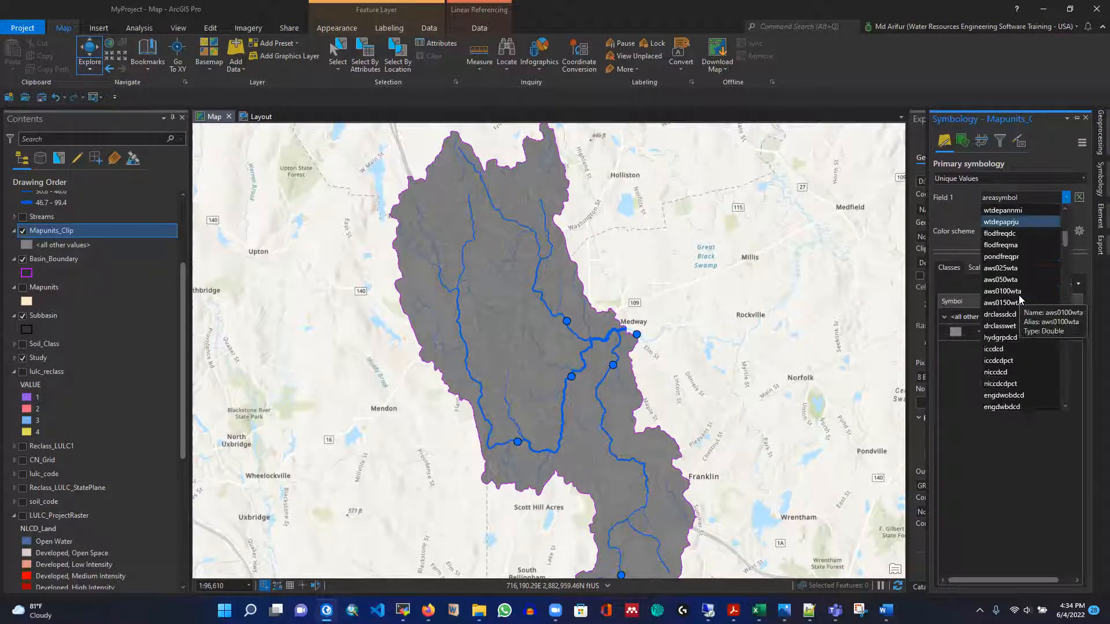
{"action": "left_click", "coordinate": [1005, 339]}
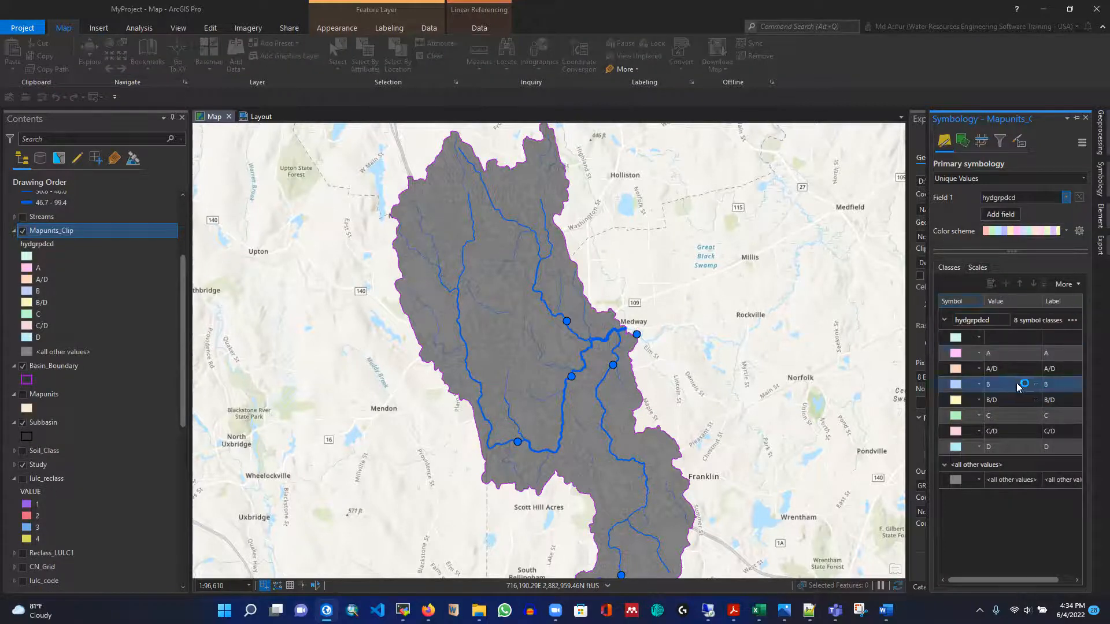
{"action": "left_click", "coordinate": [1068, 232]}
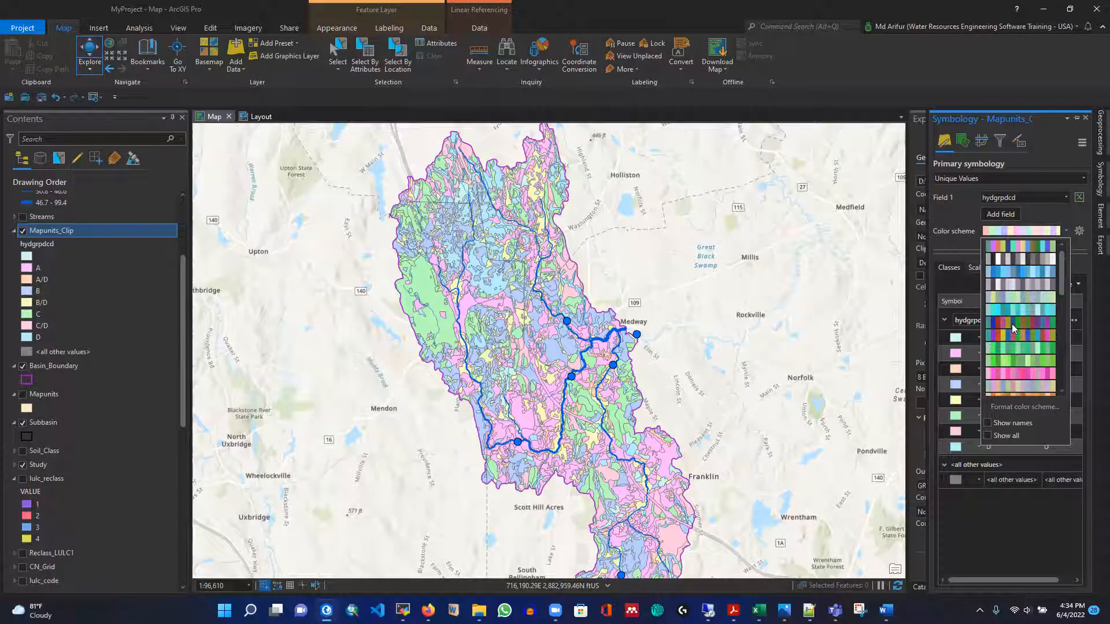
{"action": "left_click", "coordinate": [1012, 323]}
{"action": "left_click", "coordinate": [1021, 480]}
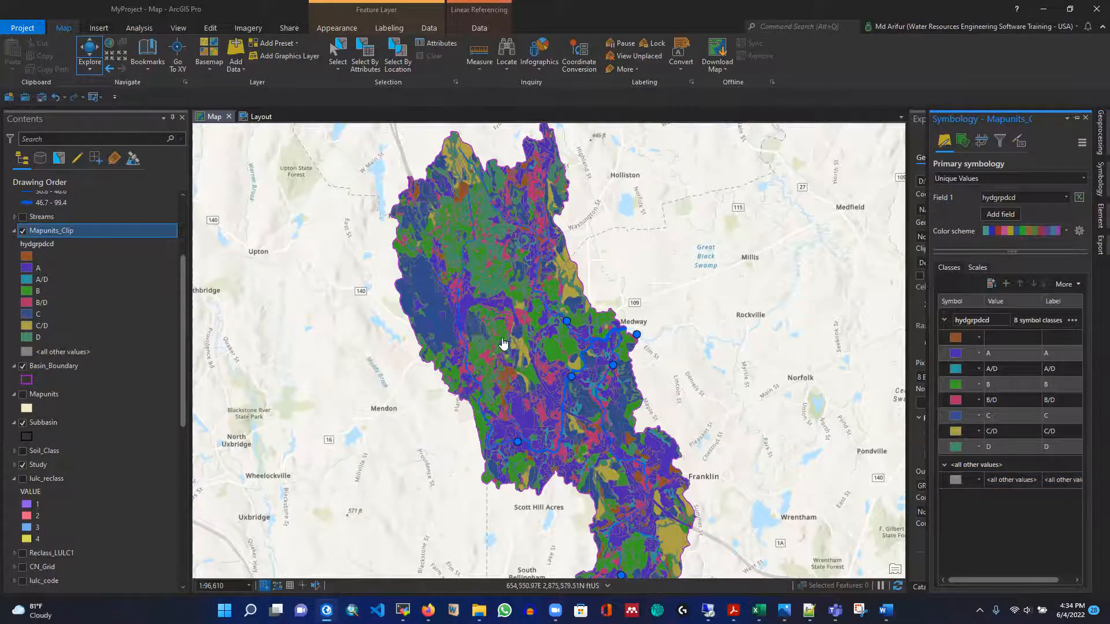
{"action": "left_click", "coordinate": [87, 326]}
Open the Mapunits_Clip attribute table and select the records whose hydgrpdcd value is blank
{"action": "left_click", "coordinate": [62, 233]}
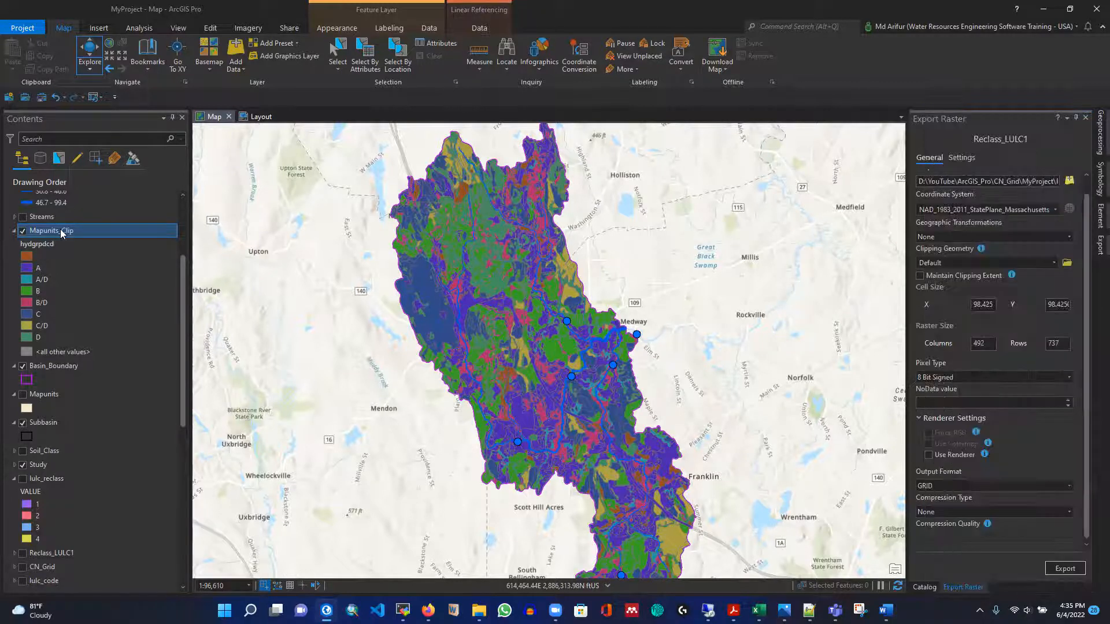
{"action": "right_click", "coordinate": [60, 229]}
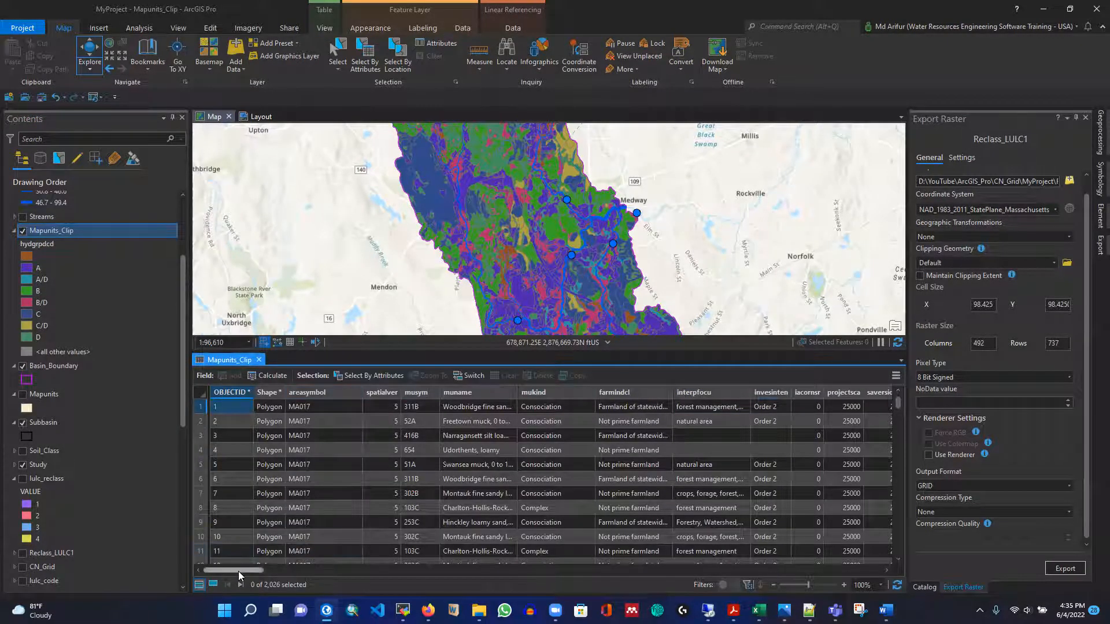
{"action": "left_click_drag", "start_coordinate": [239, 571], "coordinate": [249, 568]}
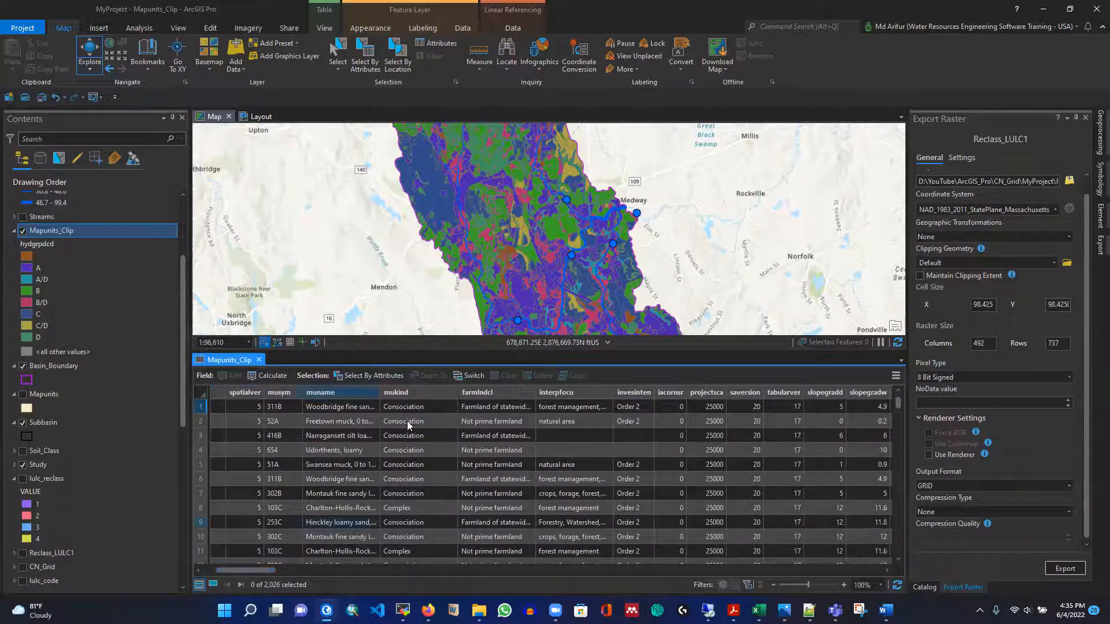
{"action": "left_click", "coordinate": [368, 375]}
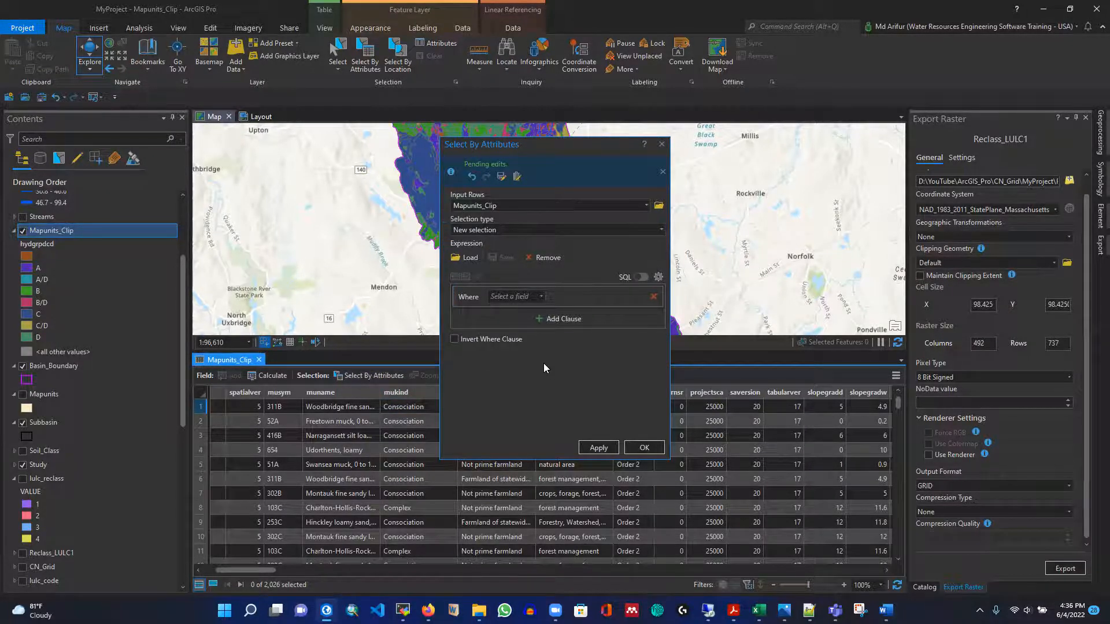
{"action": "left_click", "coordinate": [541, 297]}
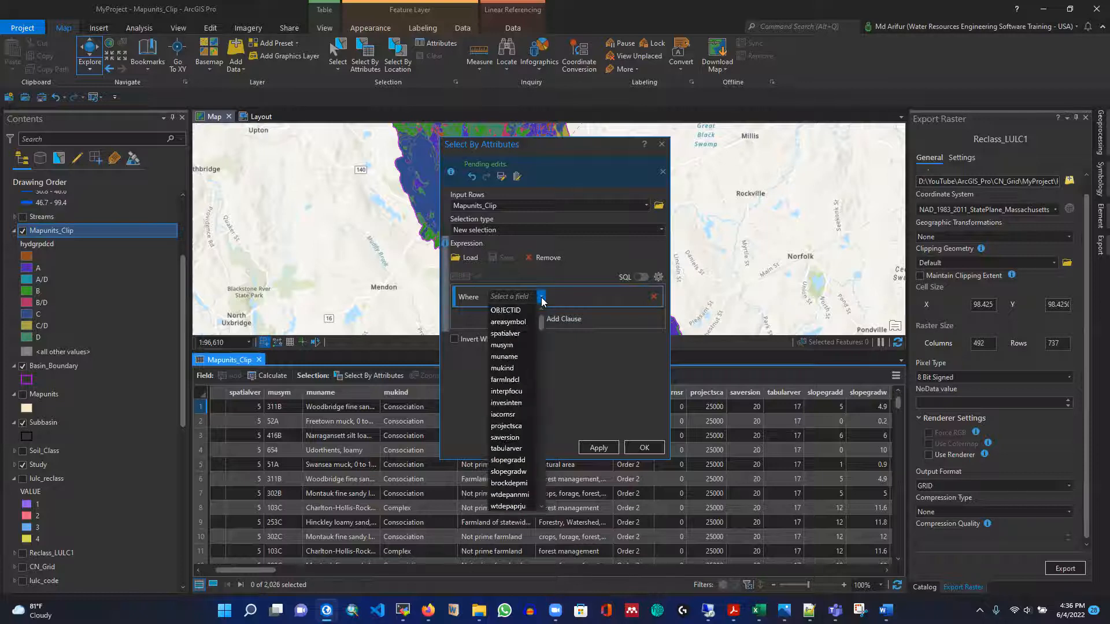
{"action": "scroll", "coordinate": [518, 403], "scroll_direction": "down", "scroll_amount": 2}
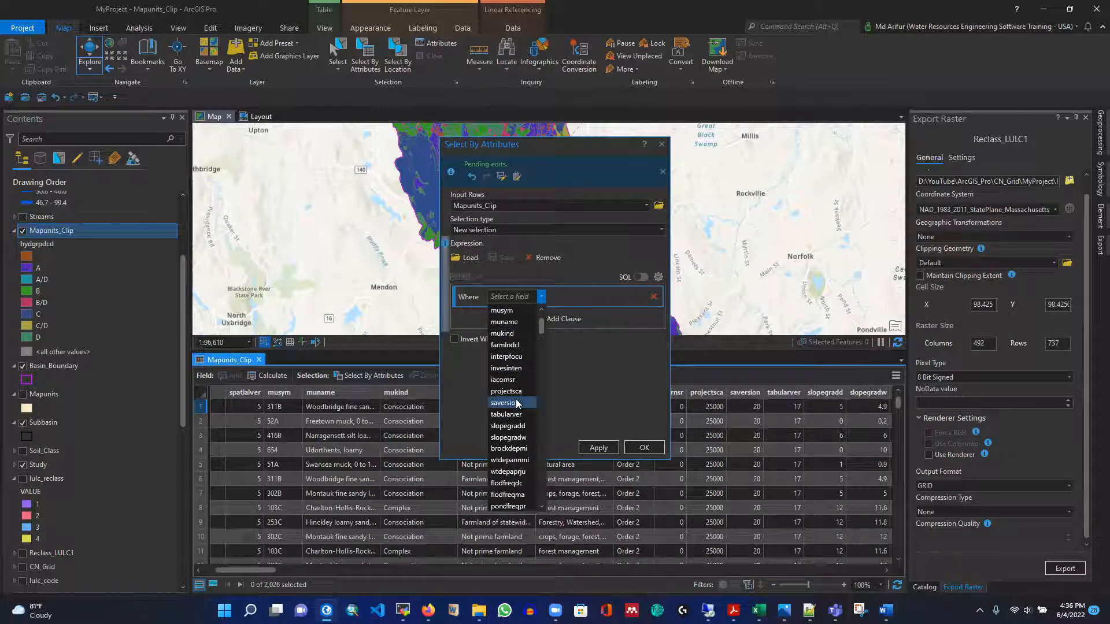
{"action": "scroll", "coordinate": [518, 404], "scroll_direction": "down", "scroll_amount": 2}
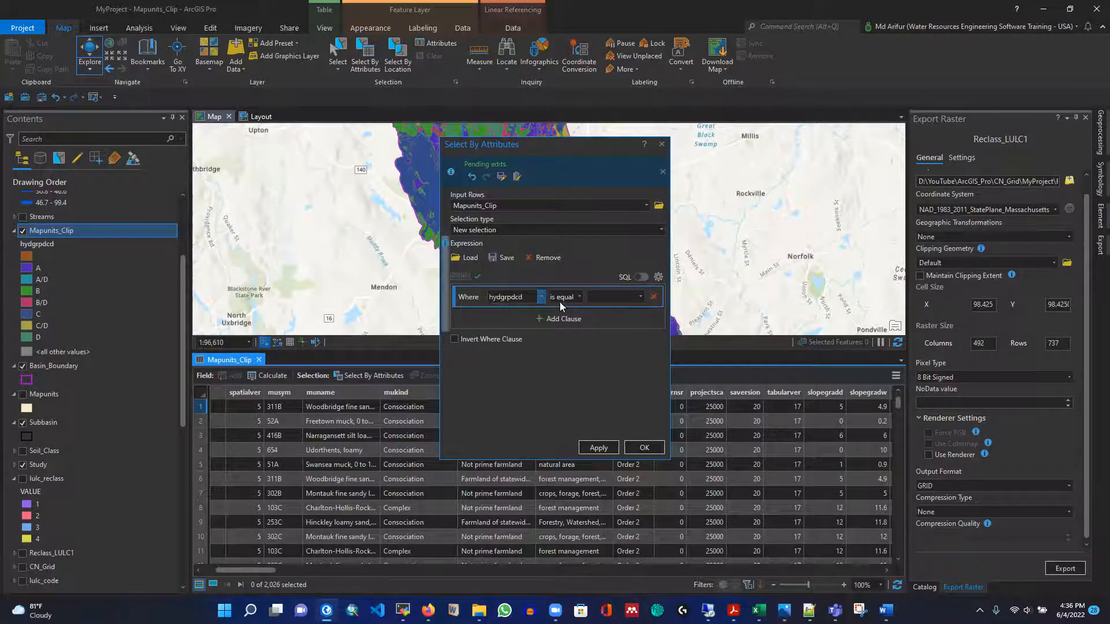
{"action": "left_click", "coordinate": [642, 299]}
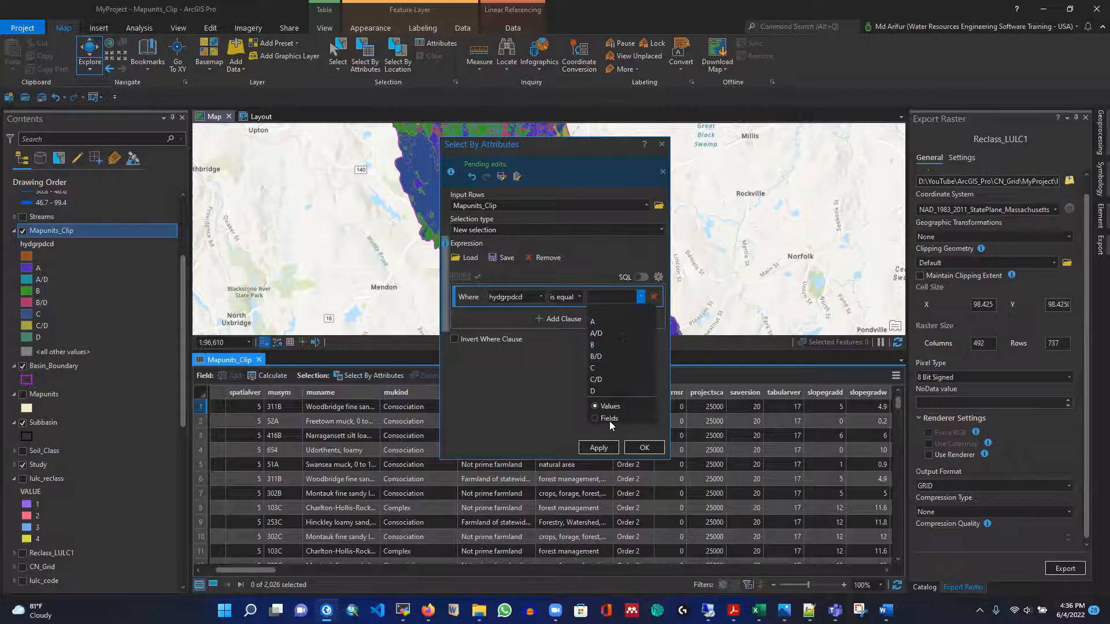
{"action": "left_click", "coordinate": [594, 313]}
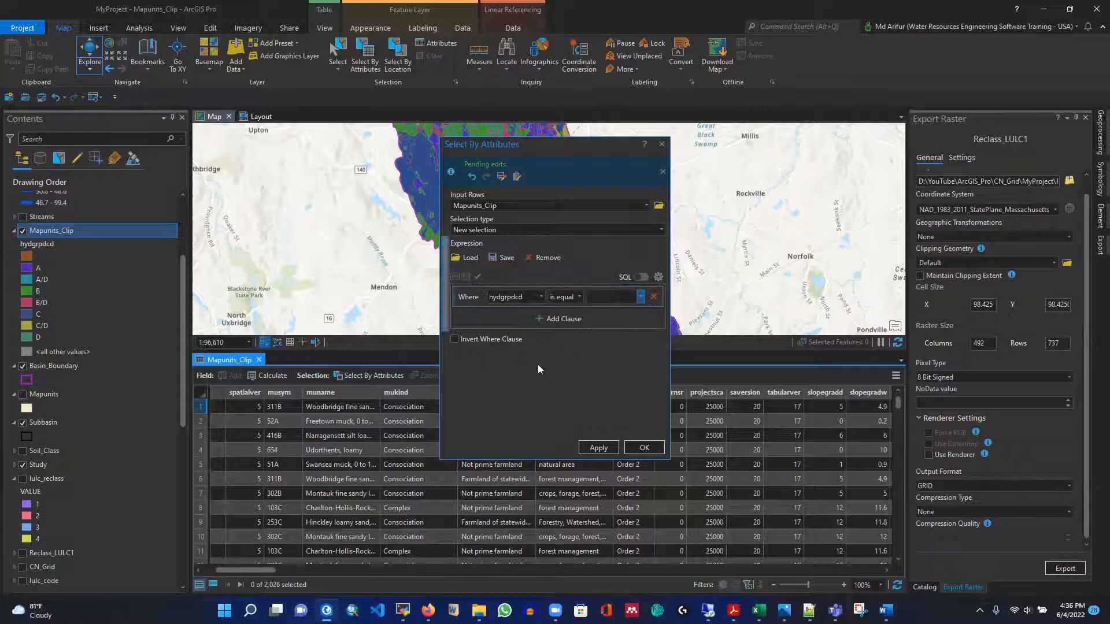
{"action": "left_click", "coordinate": [600, 450]}
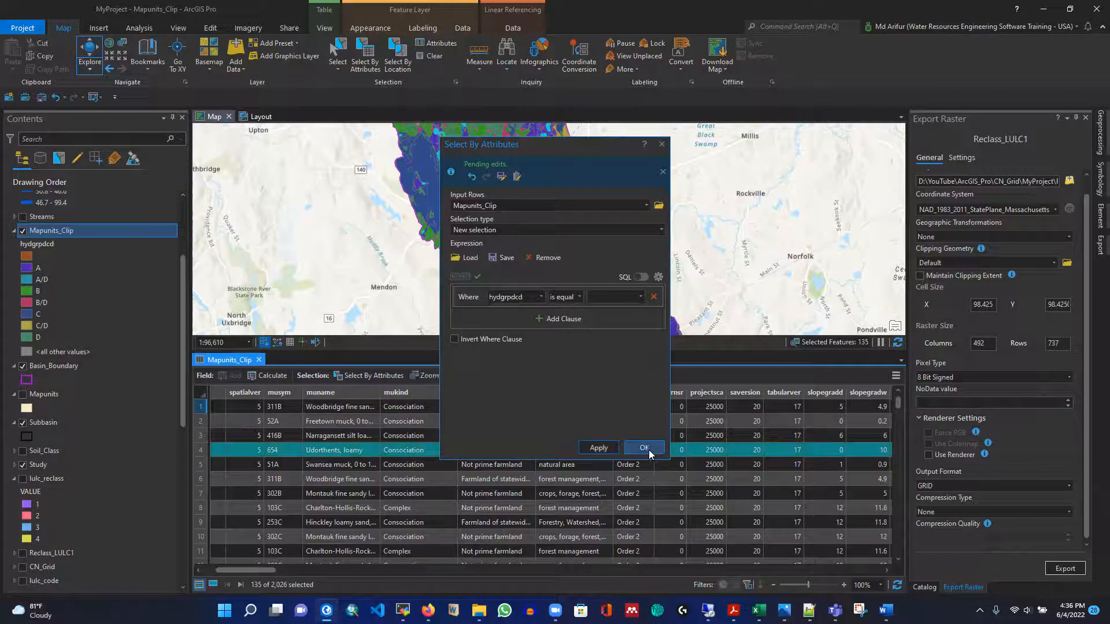
{"action": "left_click", "coordinate": [649, 449]}
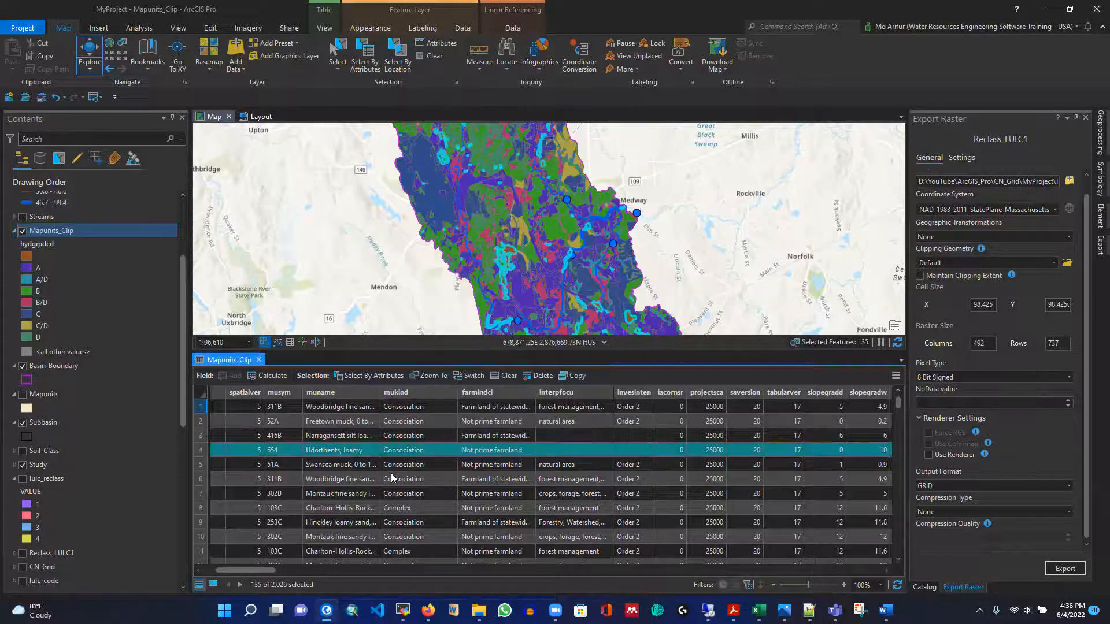
Show only the selected Mapunits_Clip records and examine which map units have no hydrologic soil group
{"action": "left_click", "coordinate": [213, 585]}
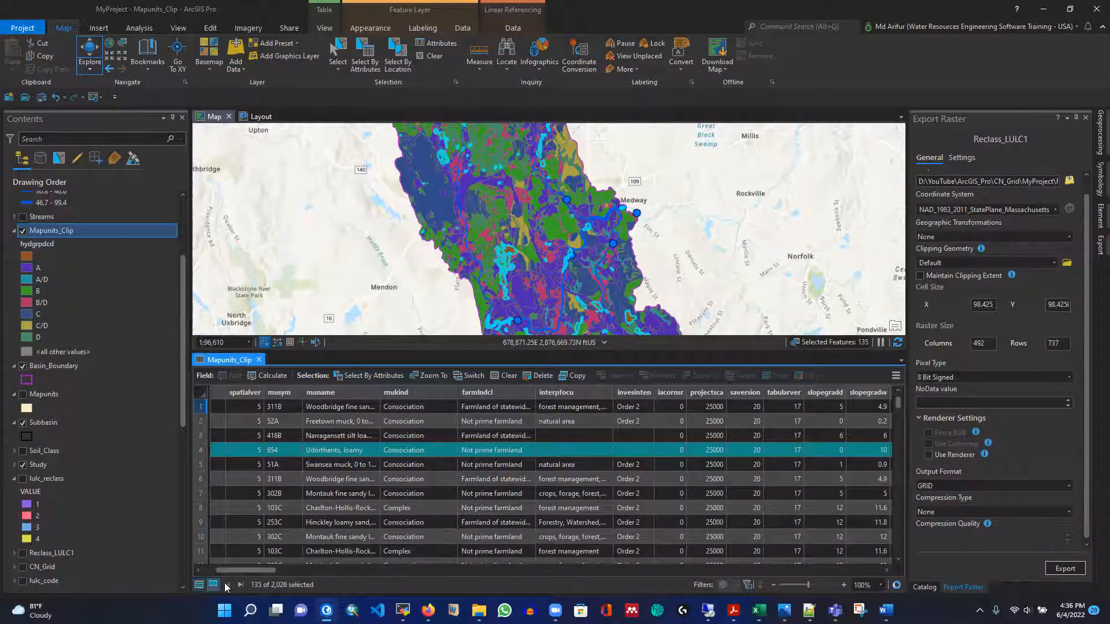
{"action": "scroll", "coordinate": [629, 461], "scroll_direction": "down", "scroll_amount": 6}
{"action": "scroll", "coordinate": [620, 487], "scroll_direction": "down", "scroll_amount": 20}
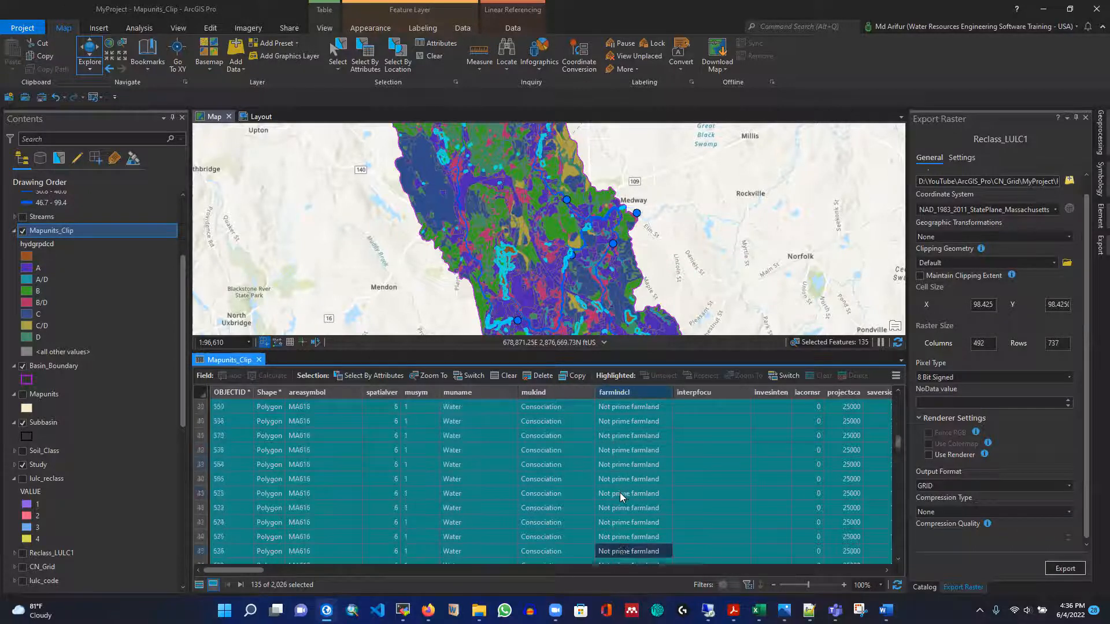
{"action": "scroll", "coordinate": [619, 498], "scroll_direction": "down", "scroll_amount": 15}
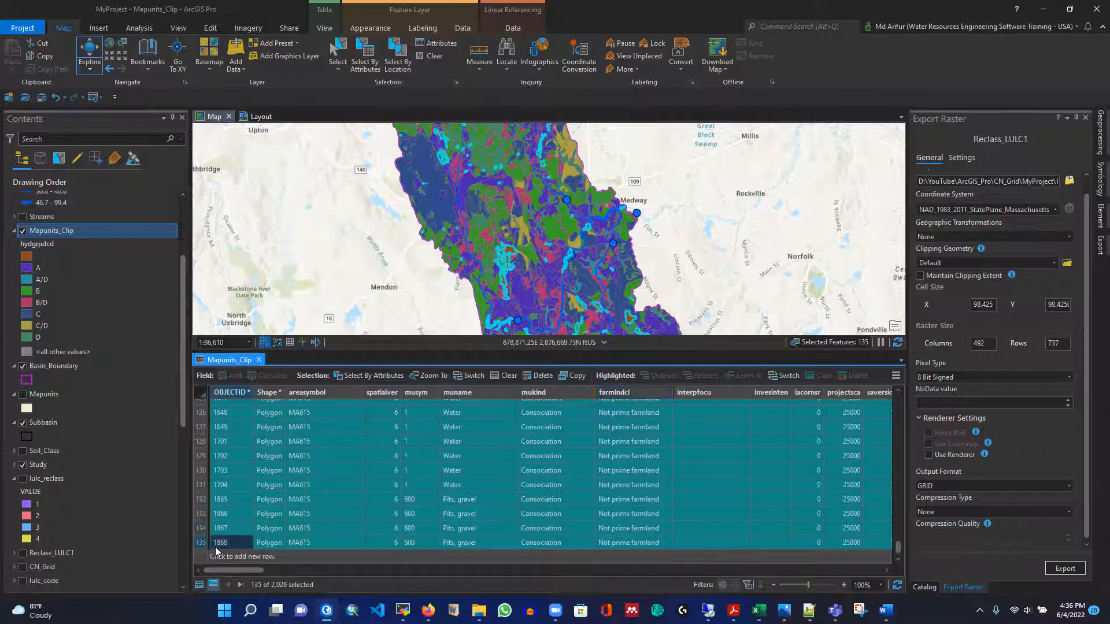
{"action": "scroll", "coordinate": [564, 487], "scroll_direction": "up", "scroll_amount": 4}
{"action": "scroll", "coordinate": [561, 492], "scroll_direction": "up", "scroll_amount": 20}
{"action": "scroll", "coordinate": [562, 490], "scroll_direction": "up", "scroll_amount": 9}
Calculate the hydgrpdcd field as "A" for the selected blank records
{"action": "left_click_drag", "start_coordinate": [245, 570], "coordinate": [338, 578]}
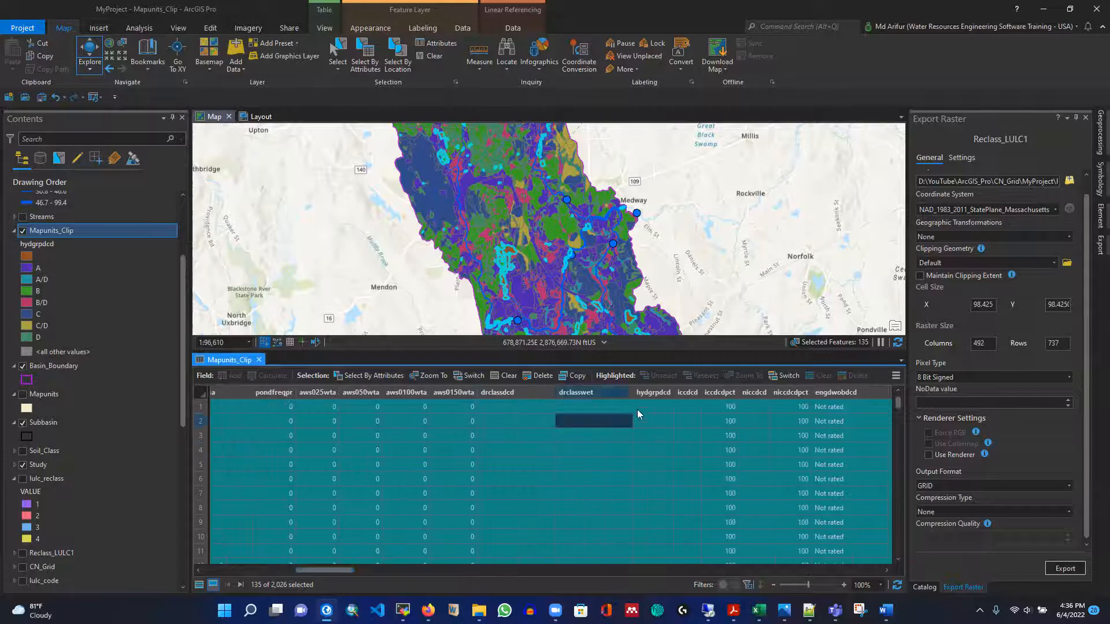
{"action": "left_click", "coordinate": [652, 392]}
{"action": "right_click", "coordinate": [652, 395]}
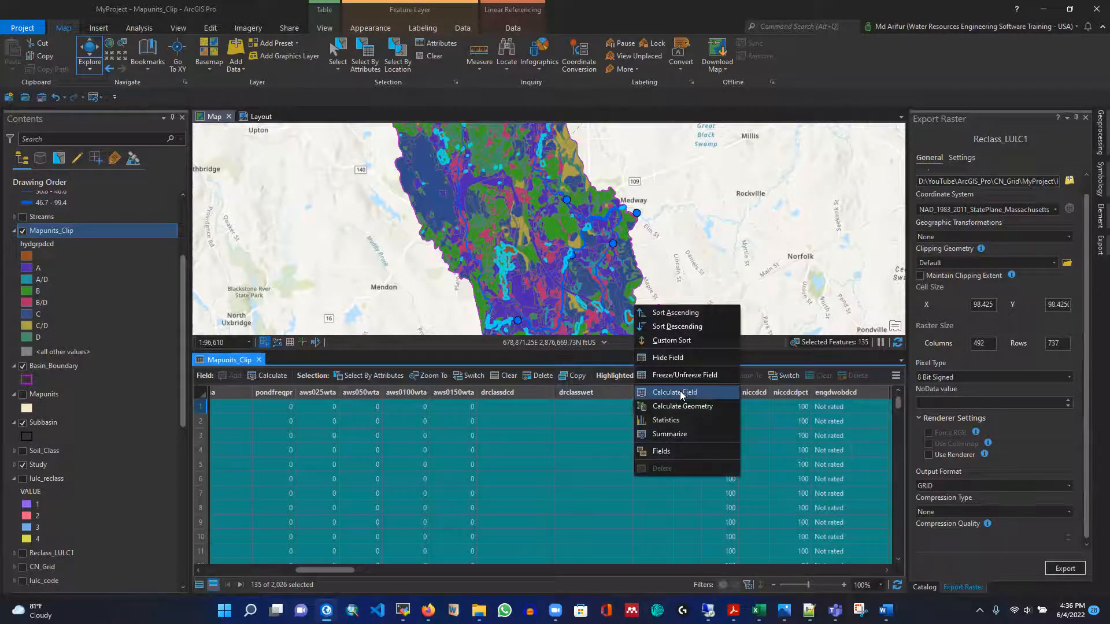
{"action": "left_click", "coordinate": [680, 392]}
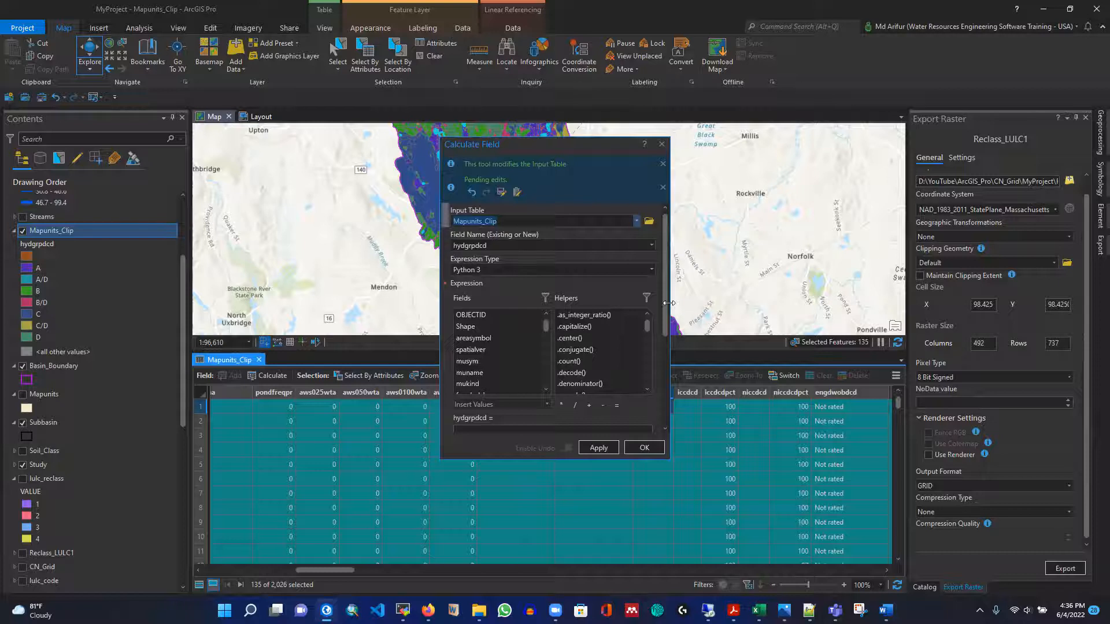
{"action": "left_click_drag", "start_coordinate": [666, 303], "coordinate": [664, 377]}
{"action": "left_click", "coordinate": [472, 319]}
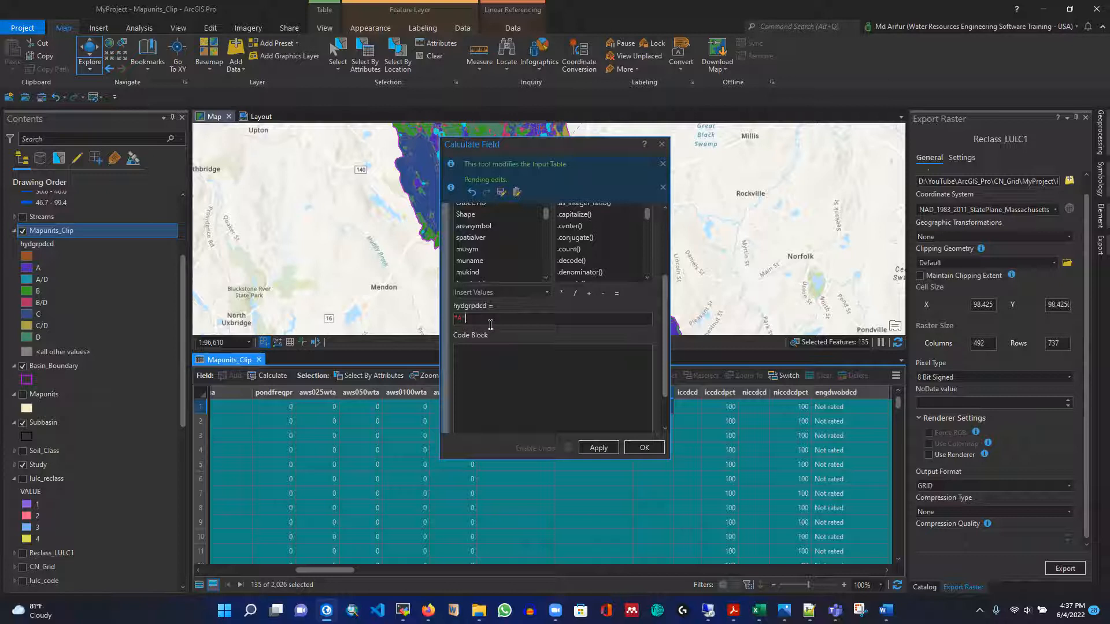
{"action": "left_click", "coordinate": [598, 449]}
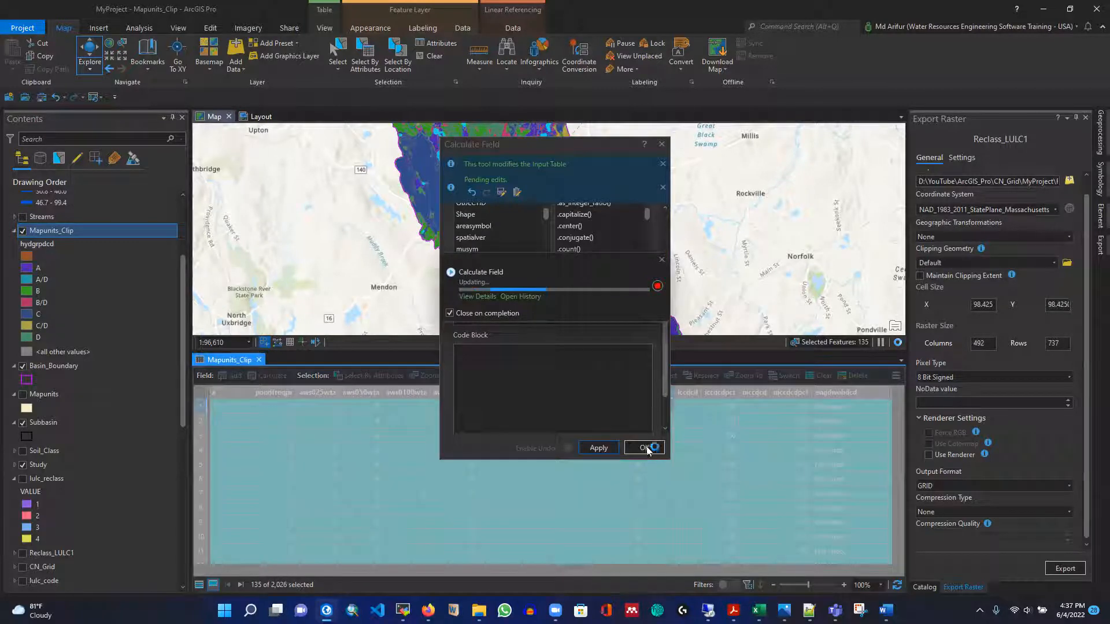
{"action": "left_click", "coordinate": [643, 448]}
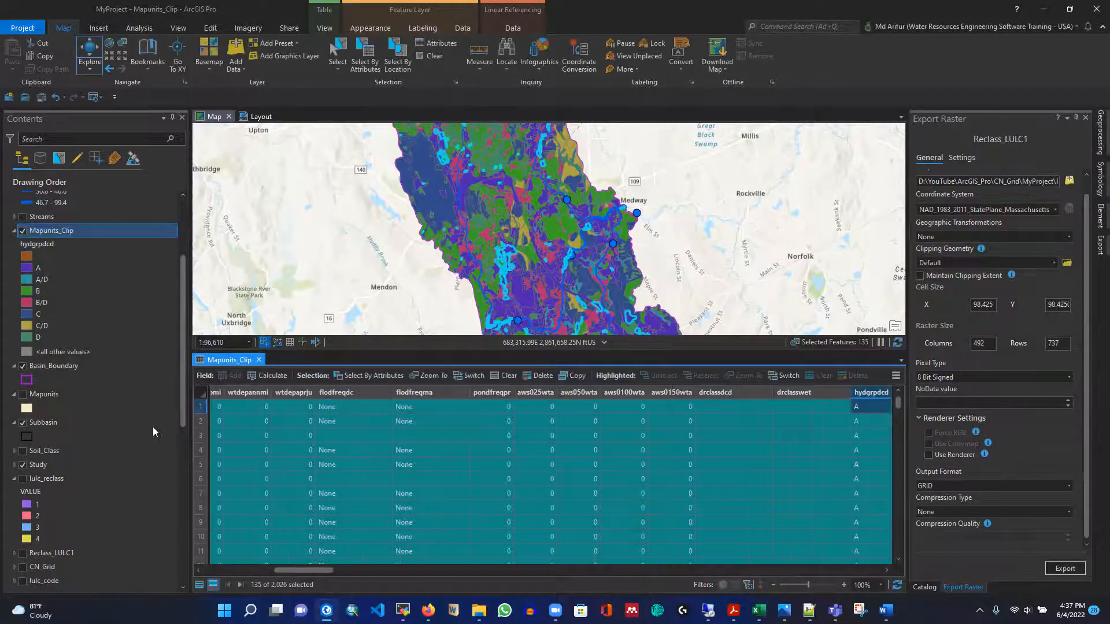
Show all Mapunits_Clip records again, clear the selection, and close the attribute table
{"action": "left_click", "coordinate": [199, 585]}
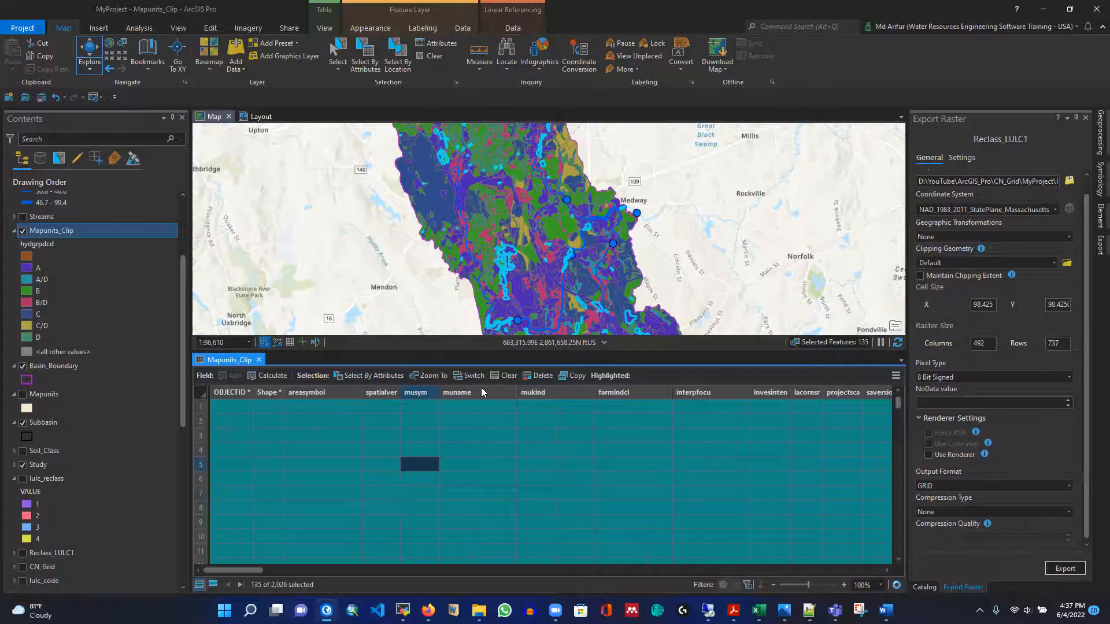
{"action": "left_click", "coordinate": [508, 377]}
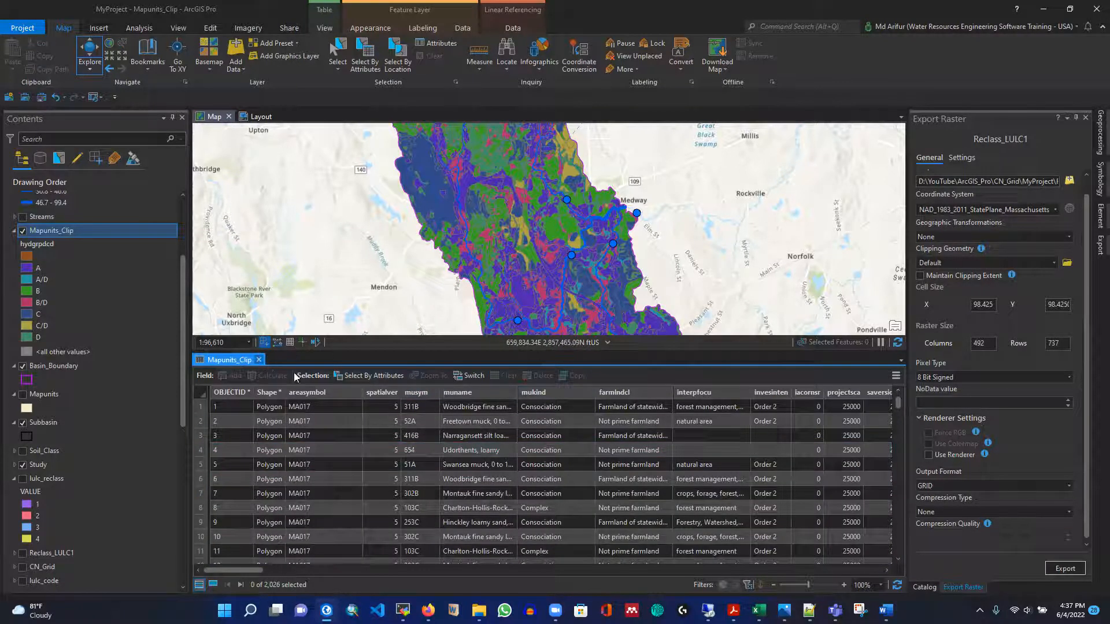
{"action": "left_click", "coordinate": [259, 359]}
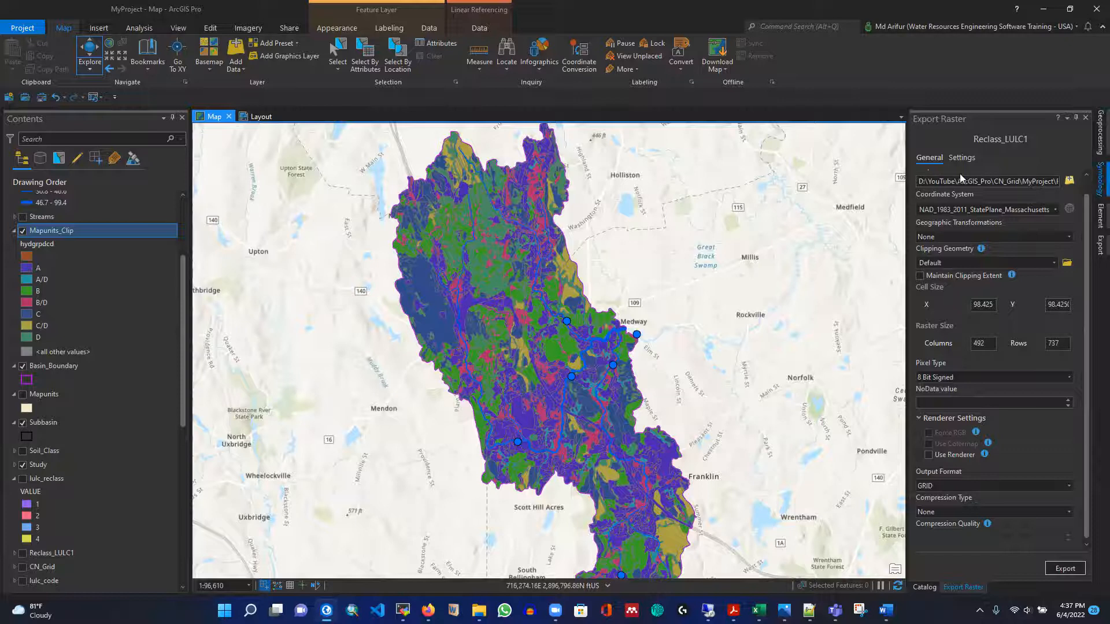
Refresh the Mapunits_Clip unique-value classes by switching the symbology field to iccdcd and back to hydgrpdcd
{"action": "left_click", "coordinate": [1095, 191]}
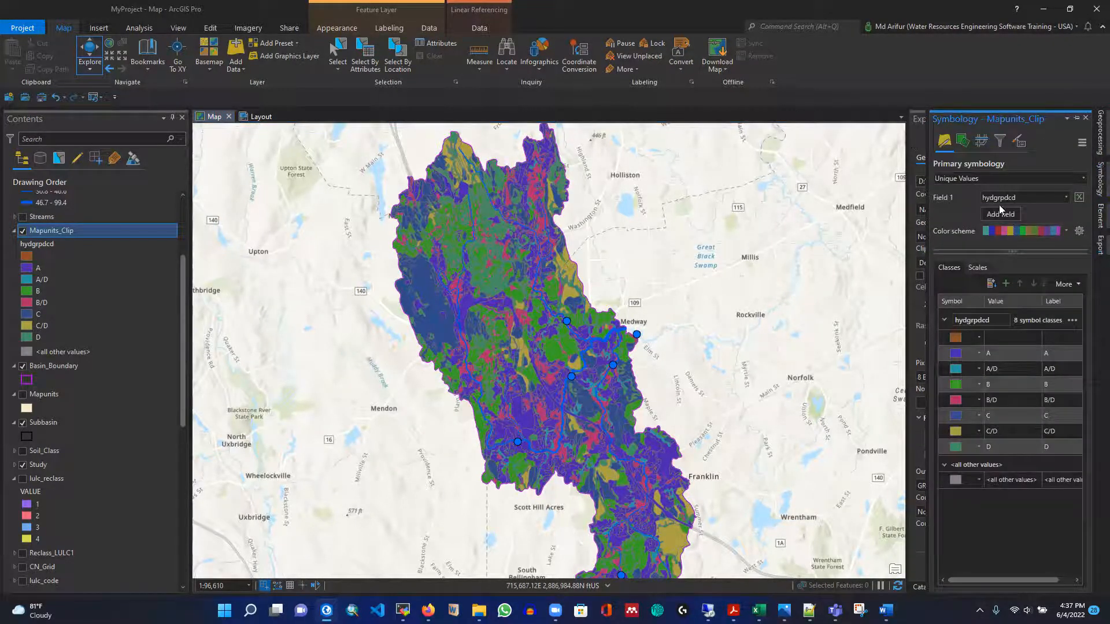
{"action": "left_click", "coordinate": [1067, 197]}
{"action": "left_click", "coordinate": [1026, 219]}
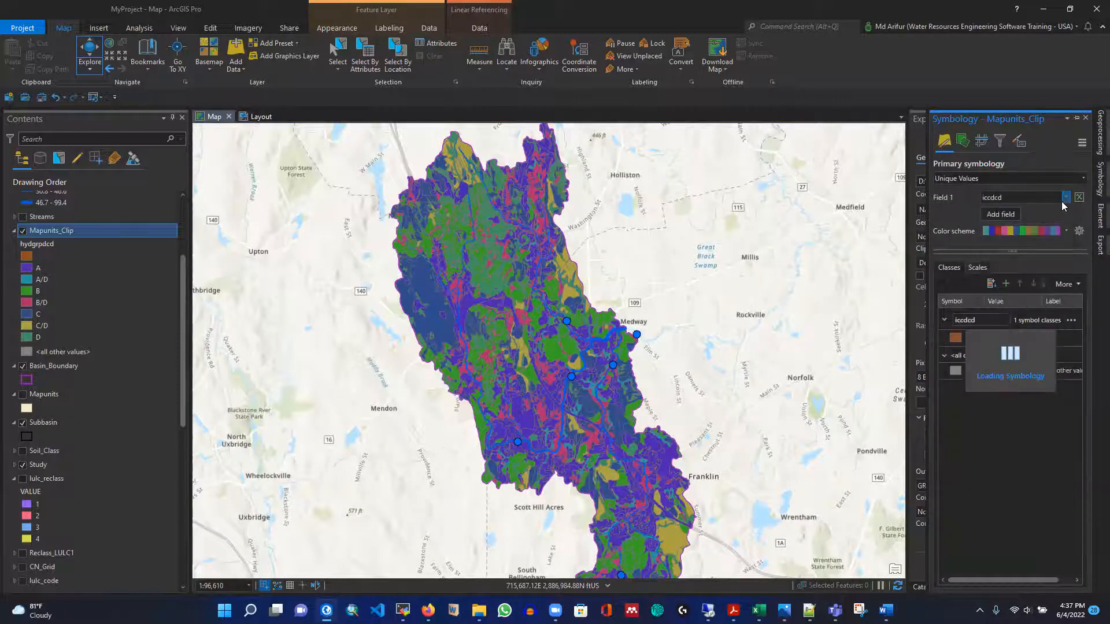
{"action": "left_click", "coordinate": [1067, 197]}
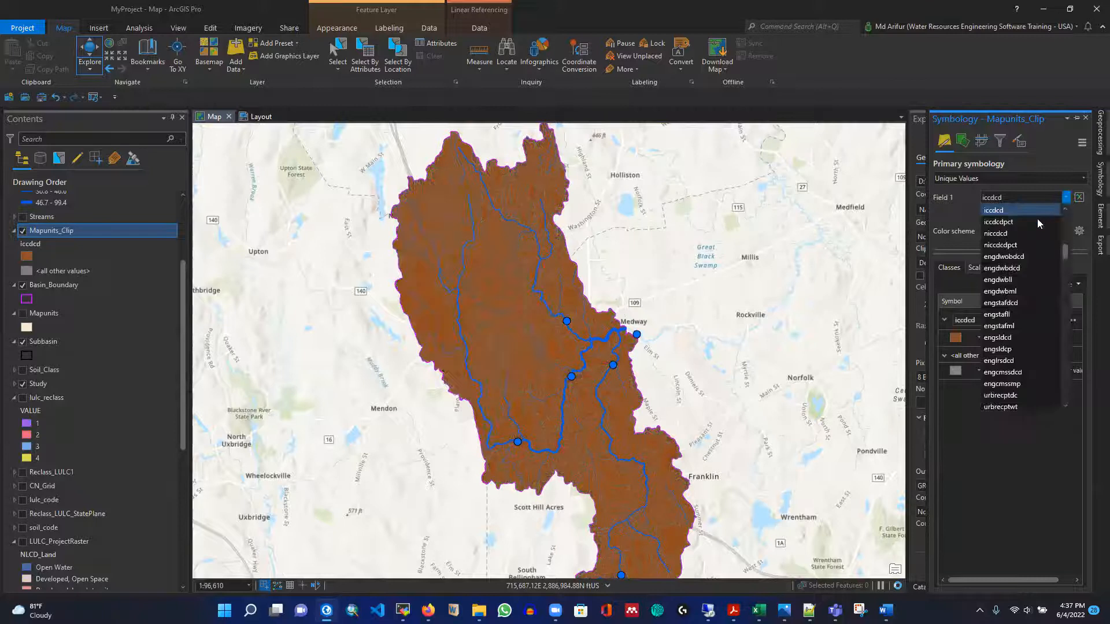
{"action": "scroll", "coordinate": [1037, 224], "scroll_direction": "up", "scroll_amount": 1}
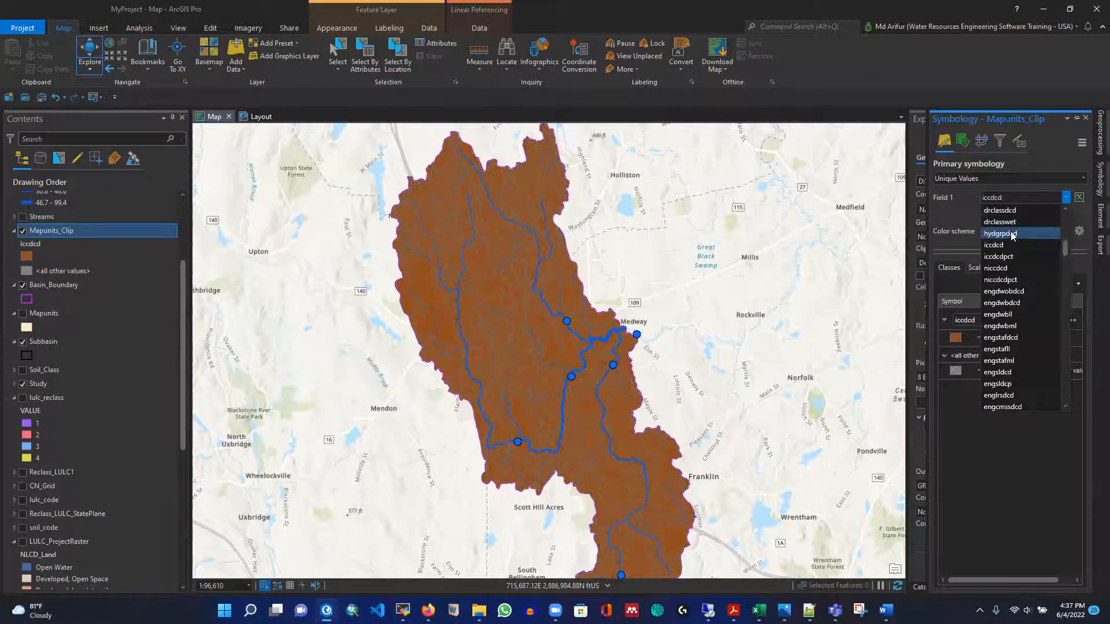
{"action": "left_click", "coordinate": [1011, 234]}
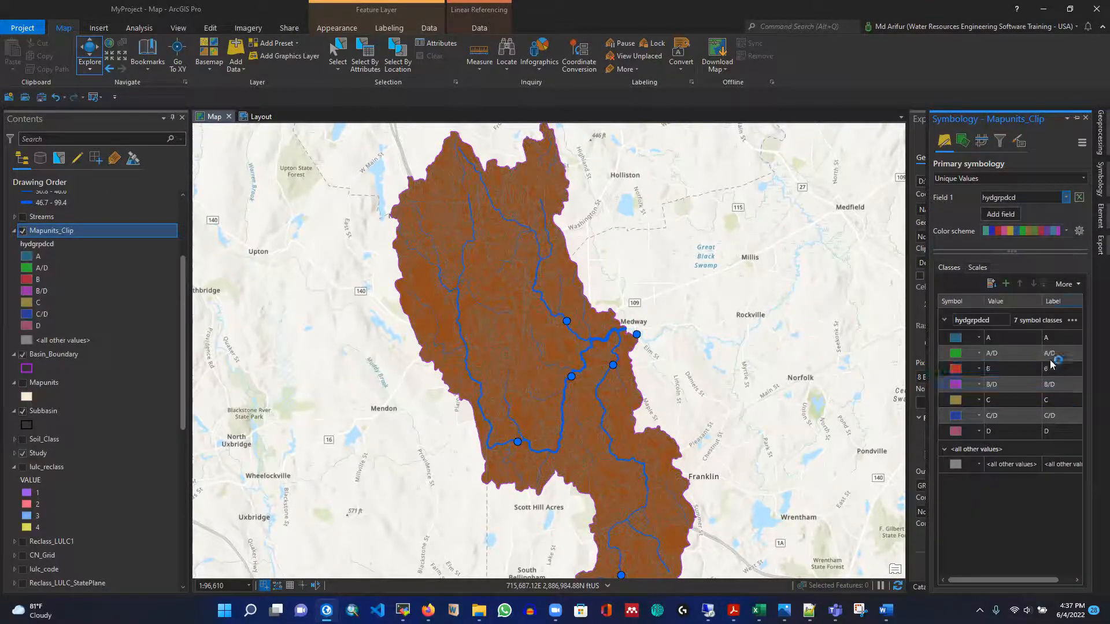
{"action": "left_click", "coordinate": [970, 385]}
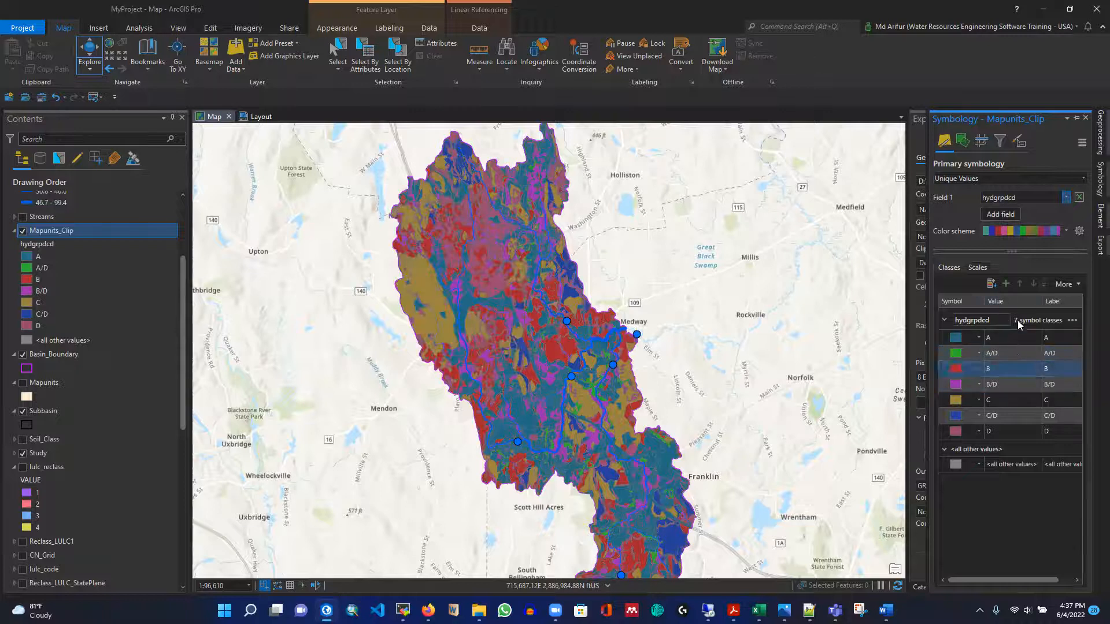
Apply a different dark, saturated multicolor scheme to the hydrologic soil group classes of Mapunits_Clip
{"action": "left_click", "coordinate": [1067, 230]}
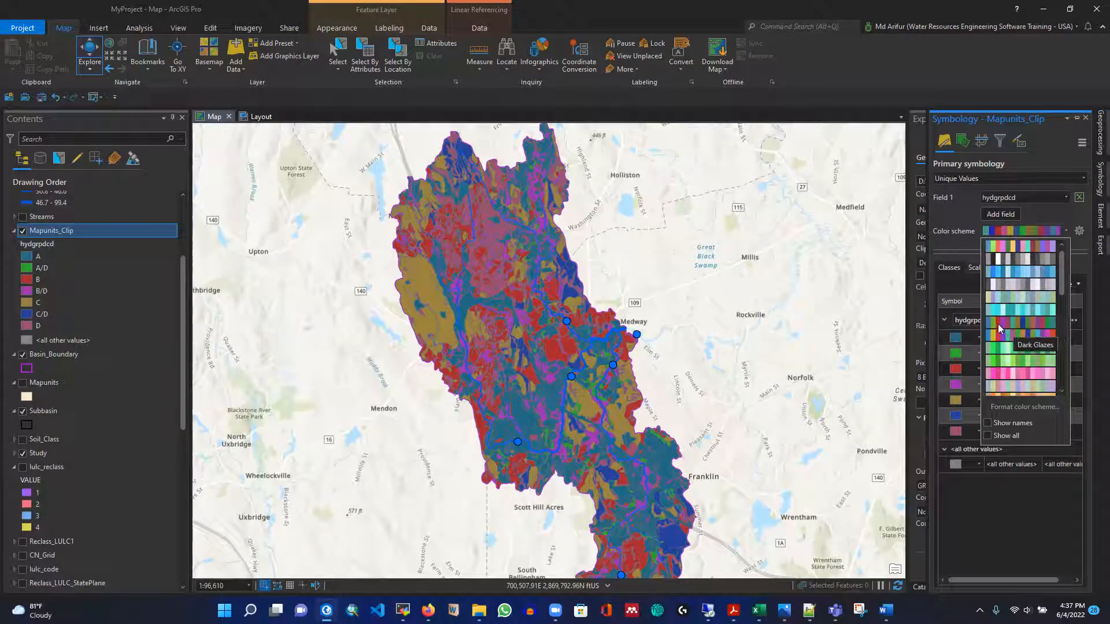
{"action": "scroll", "coordinate": [1023, 296], "scroll_direction": "down", "scroll_amount": 1}
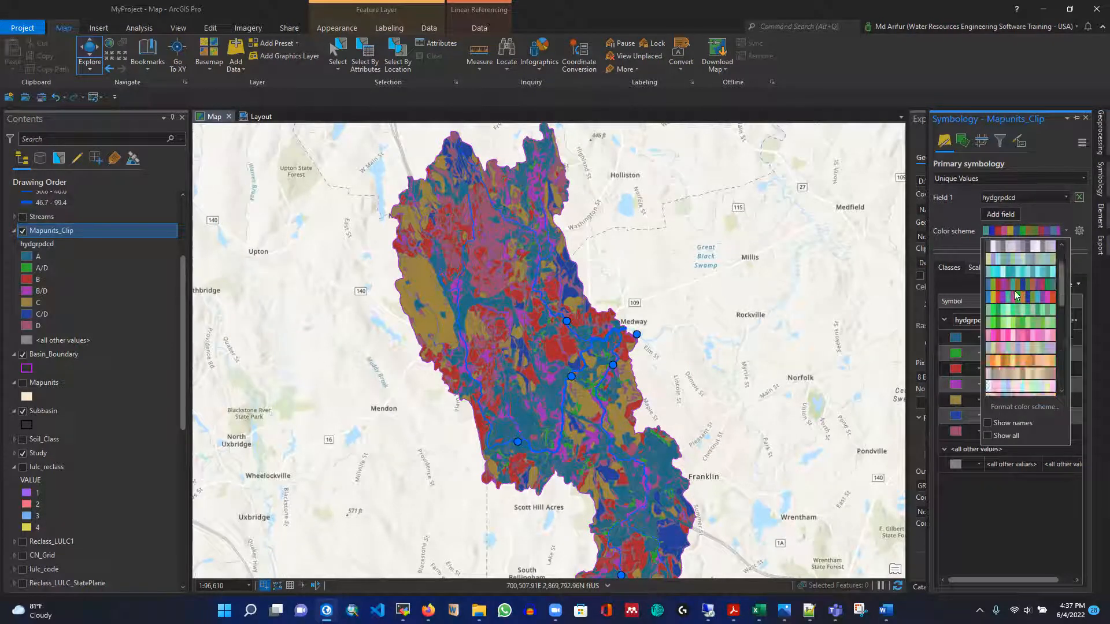
{"action": "left_click", "coordinate": [1024, 296]}
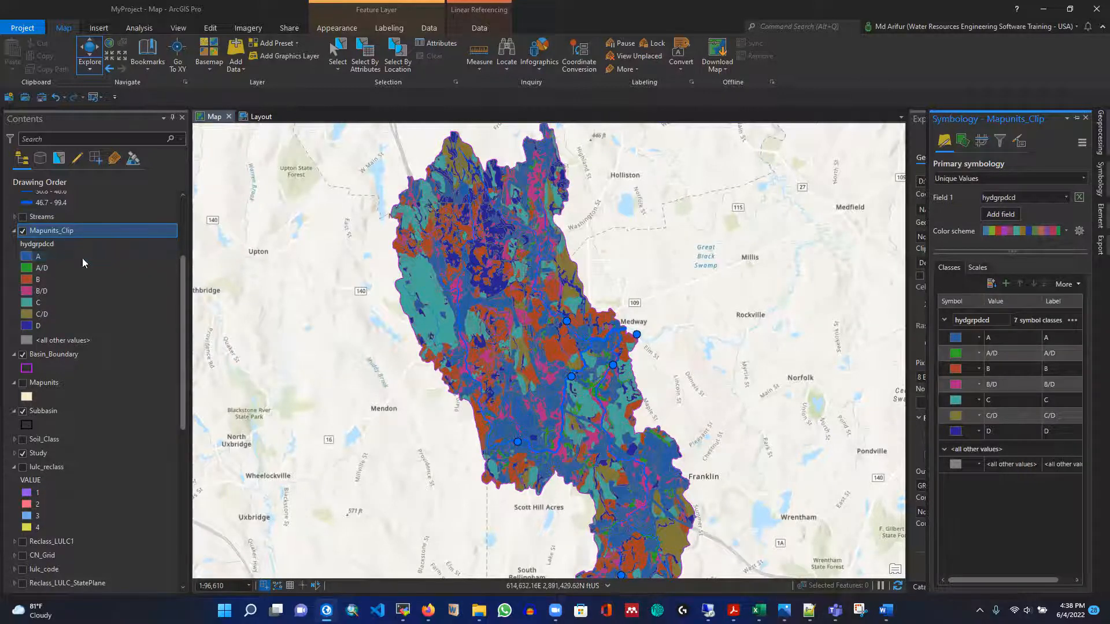
{"action": "left_click", "coordinate": [39, 259]}
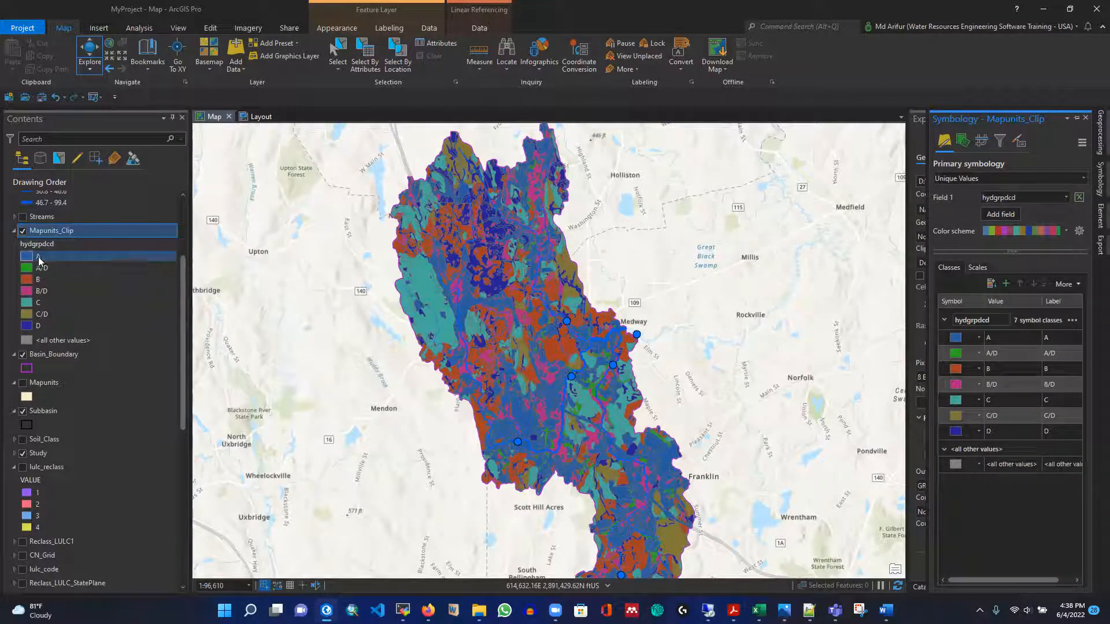
{"action": "left_click", "coordinate": [42, 268]}
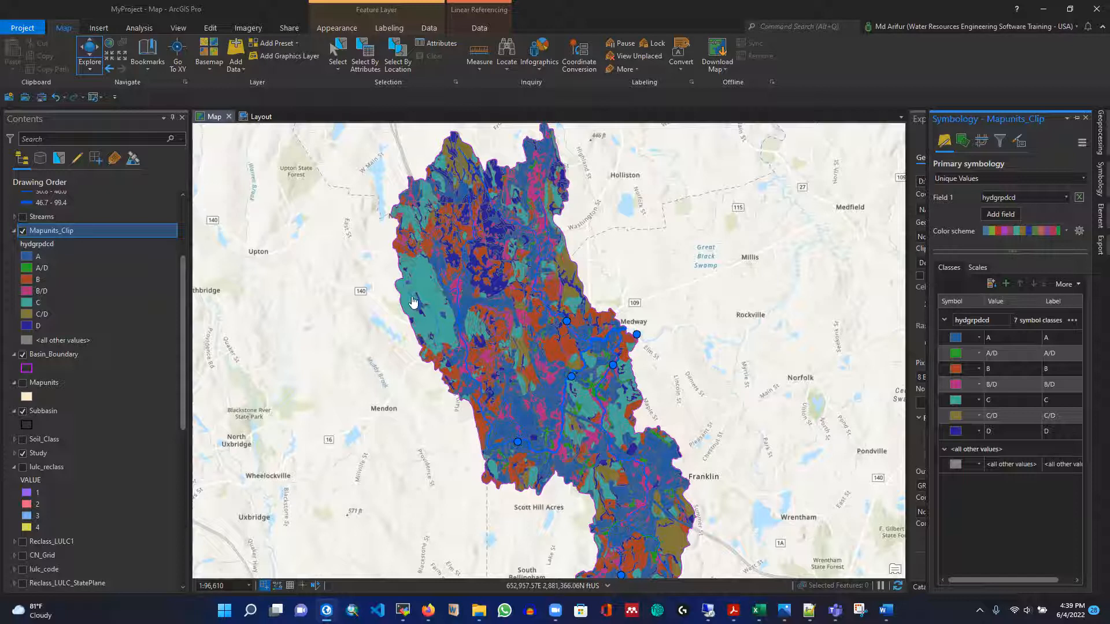
{"action": "left_click", "coordinate": [62, 231]}
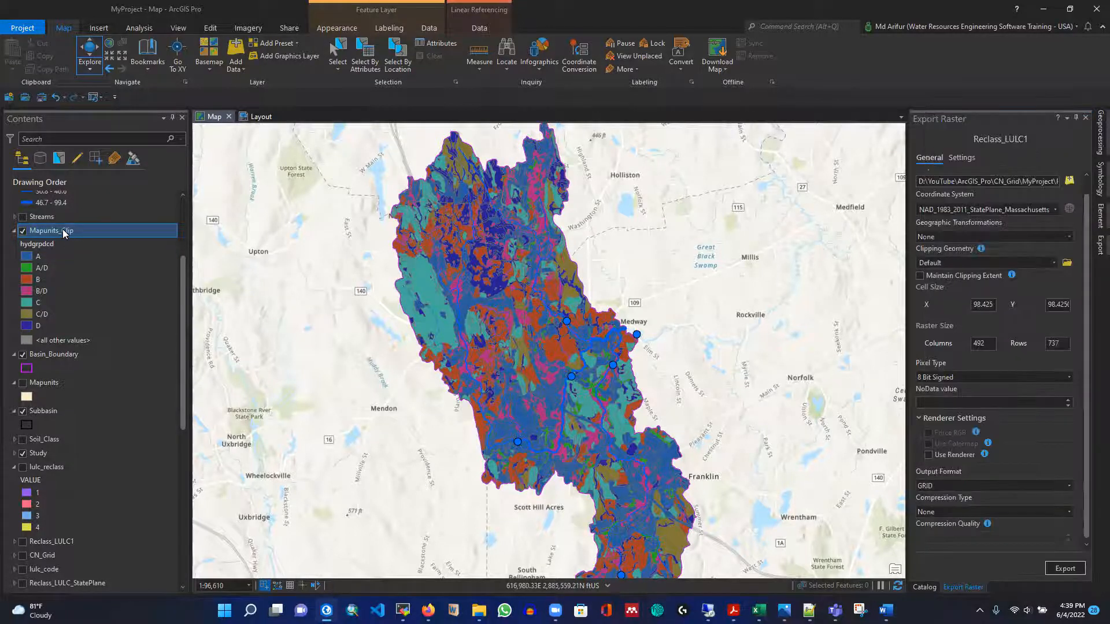
Examine the Mapunits_Clip attribute table through to its last fields, and close it
{"action": "right_click", "coordinate": [62, 231]}
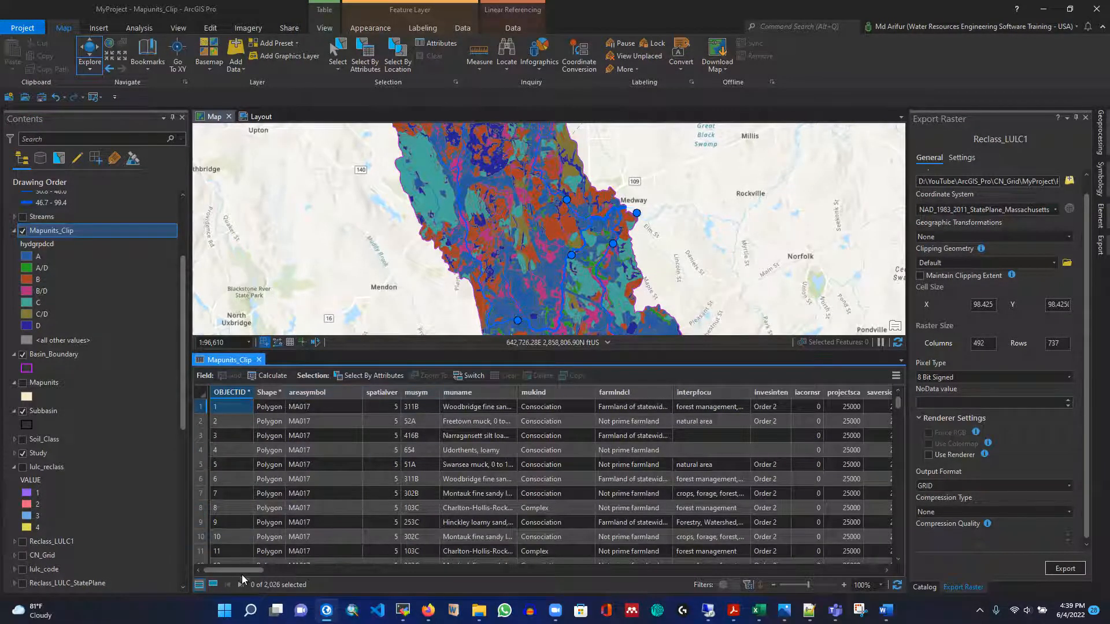
{"action": "left_click_drag", "start_coordinate": [235, 570], "coordinate": [893, 570]}
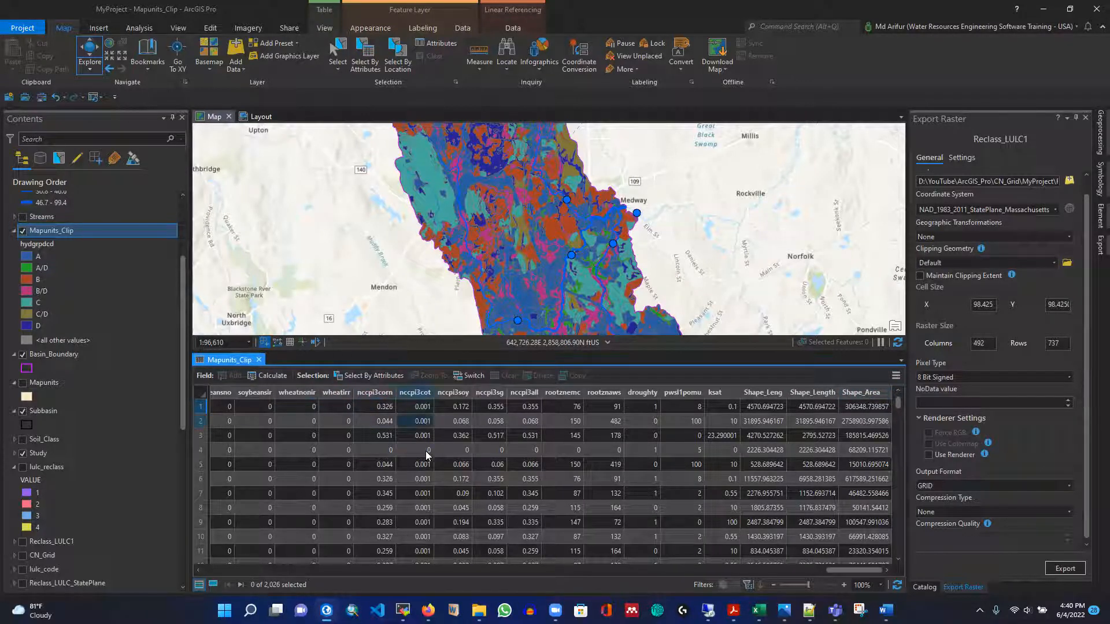
{"action": "left_click", "coordinate": [395, 439]}
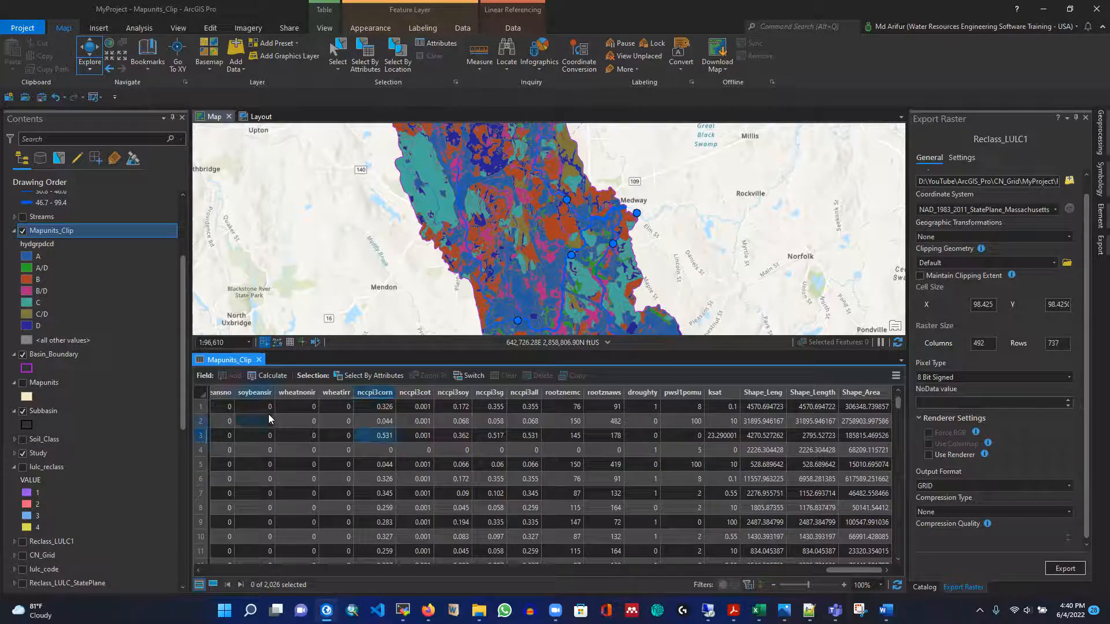
{"action": "left_click", "coordinate": [869, 393]}
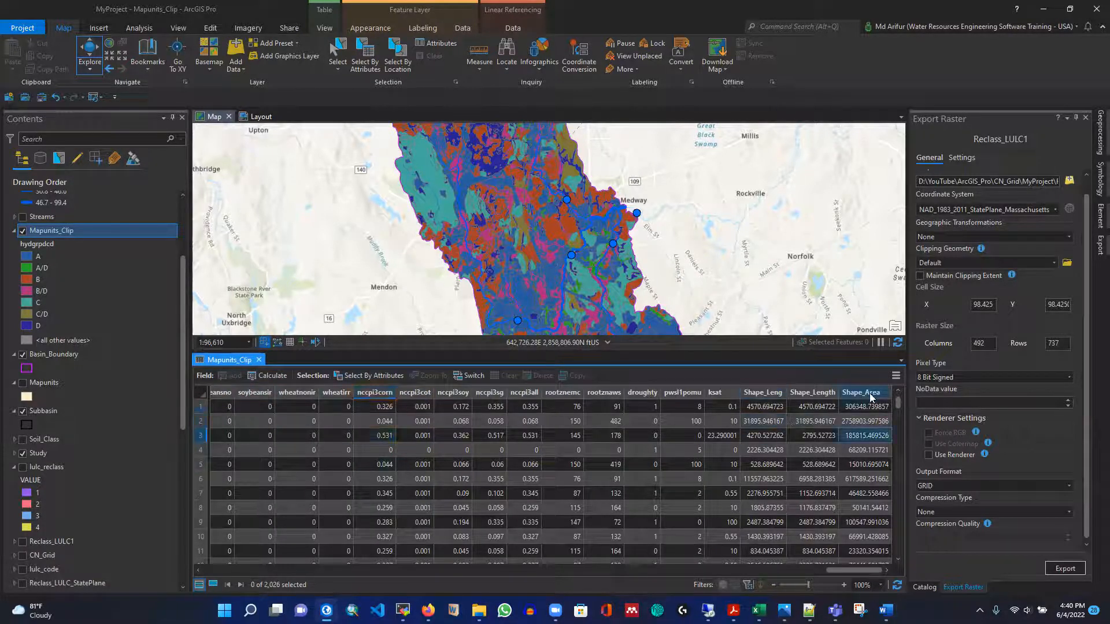
{"action": "left_click", "coordinate": [259, 360]}
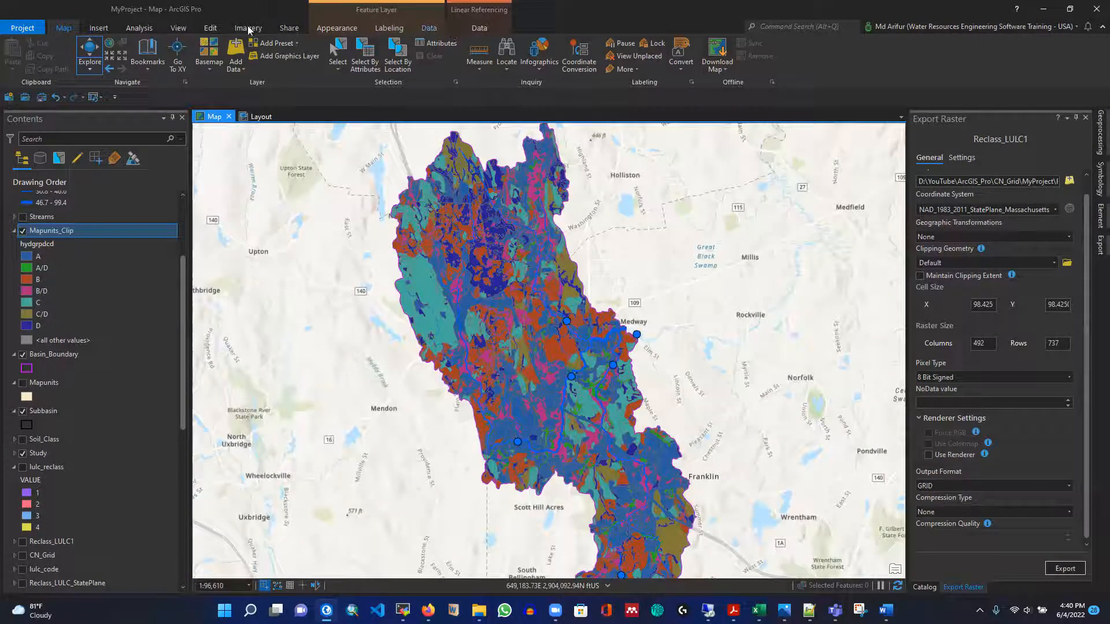
Save all pending edits made to the Mapunits_Clip attributes
{"action": "left_click", "coordinate": [210, 28]}
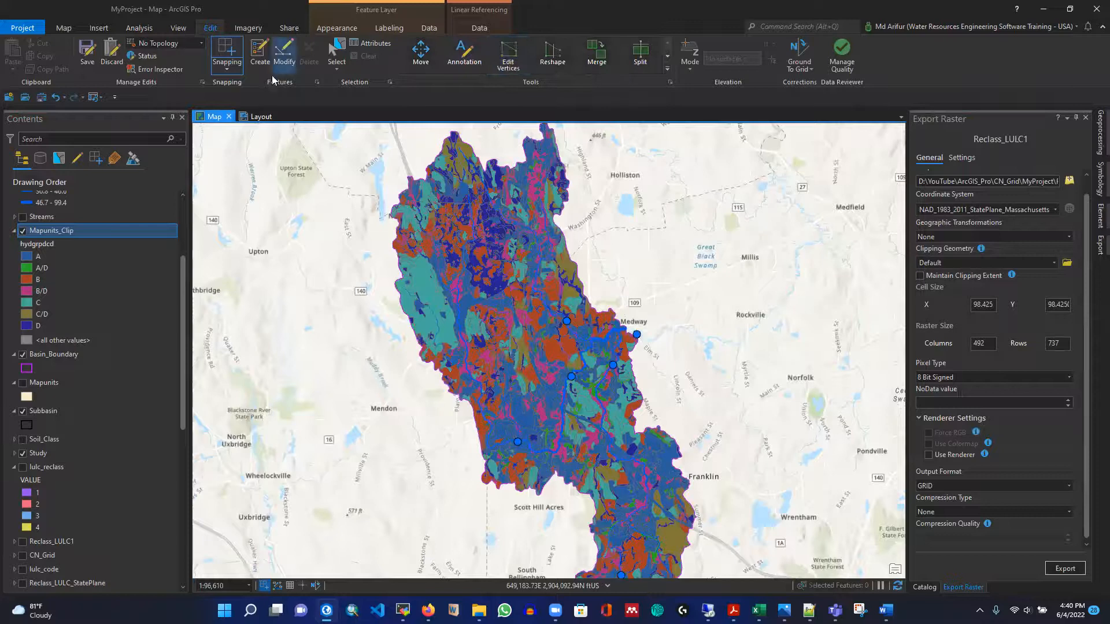
{"action": "left_click", "coordinate": [87, 52]}
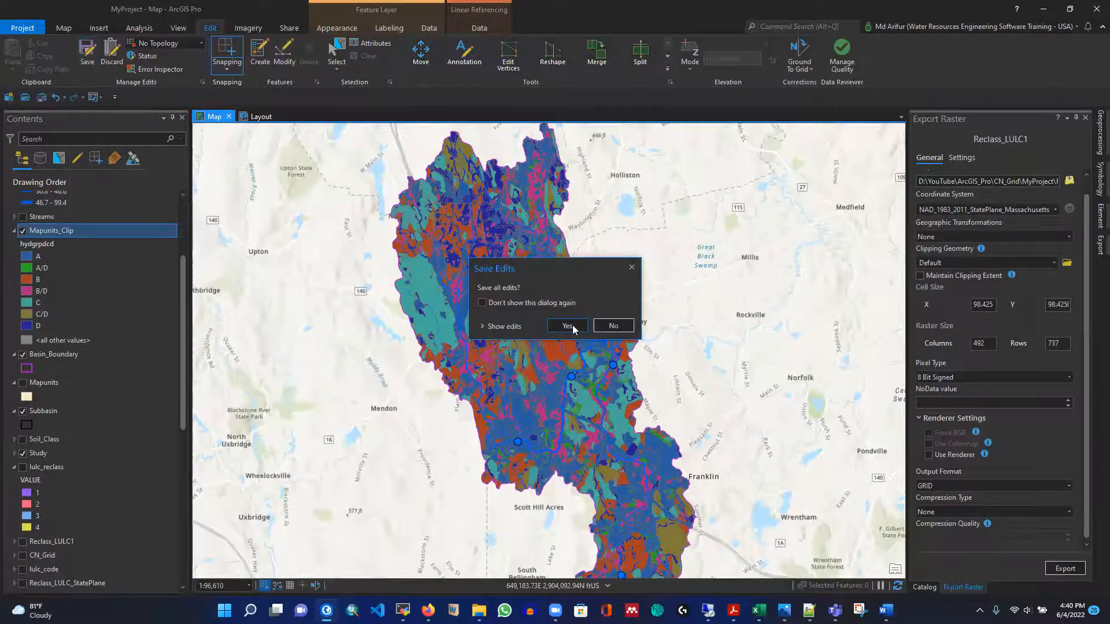
{"action": "left_click", "coordinate": [568, 326]}
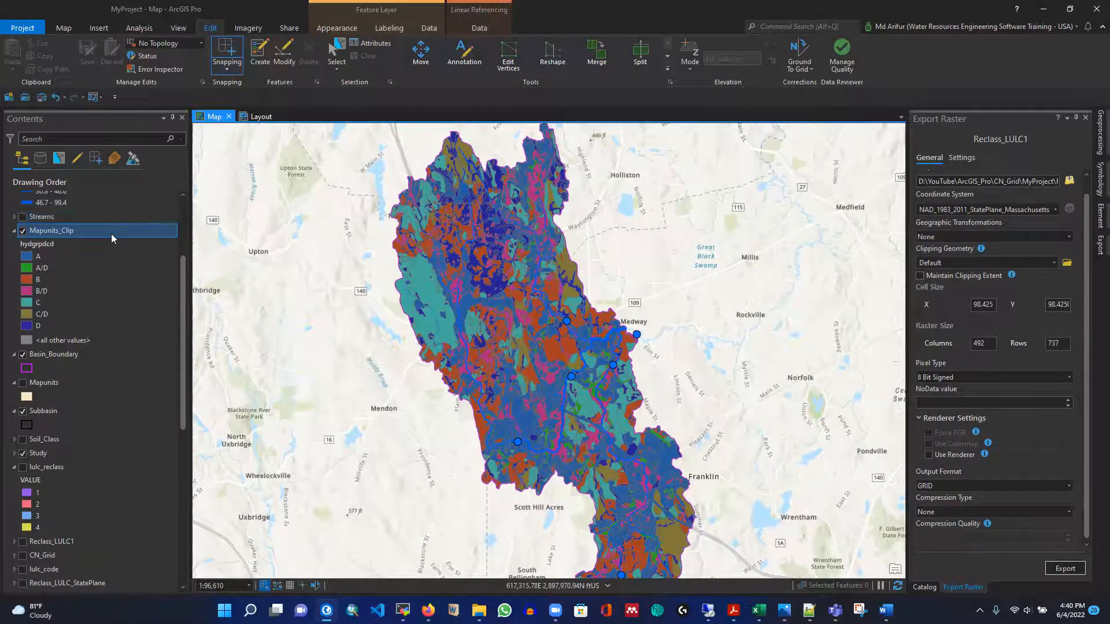
Reopen the Mapunits_Clip attribute table and add a new field named Soil_Code
{"action": "right_click", "coordinate": [66, 231]}
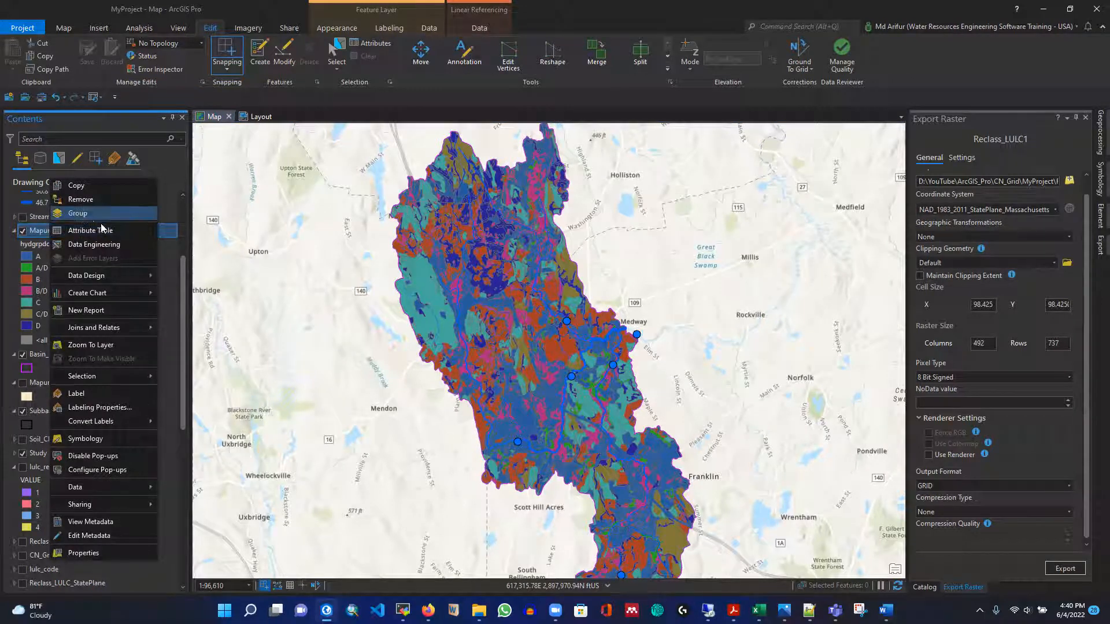
{"action": "left_click", "coordinate": [91, 232]}
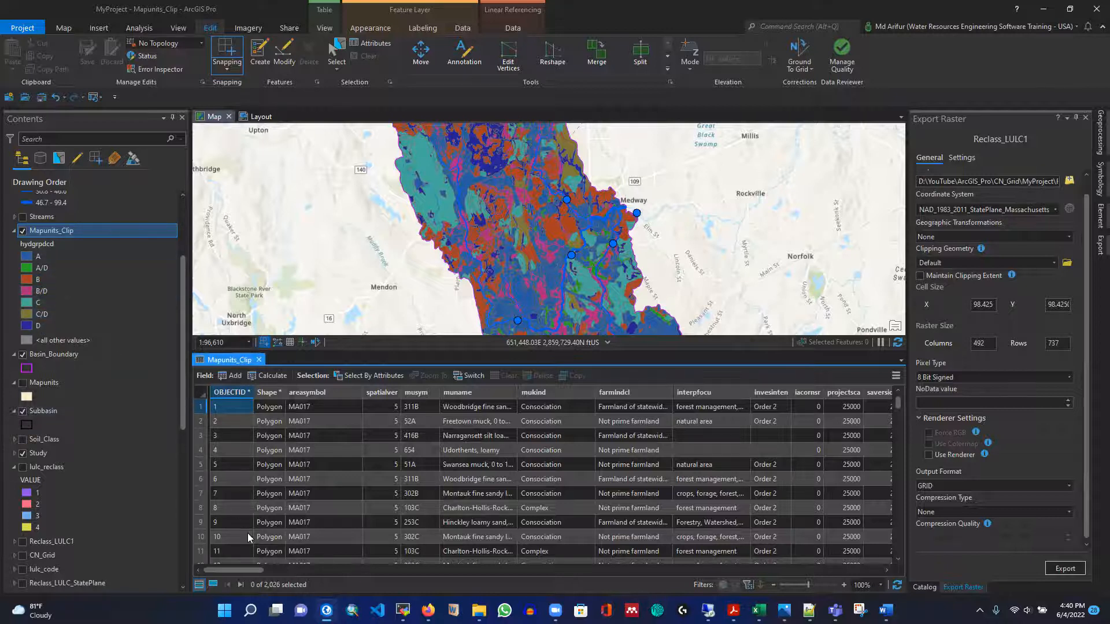
{"action": "left_click_drag", "start_coordinate": [235, 569], "coordinate": [647, 591]}
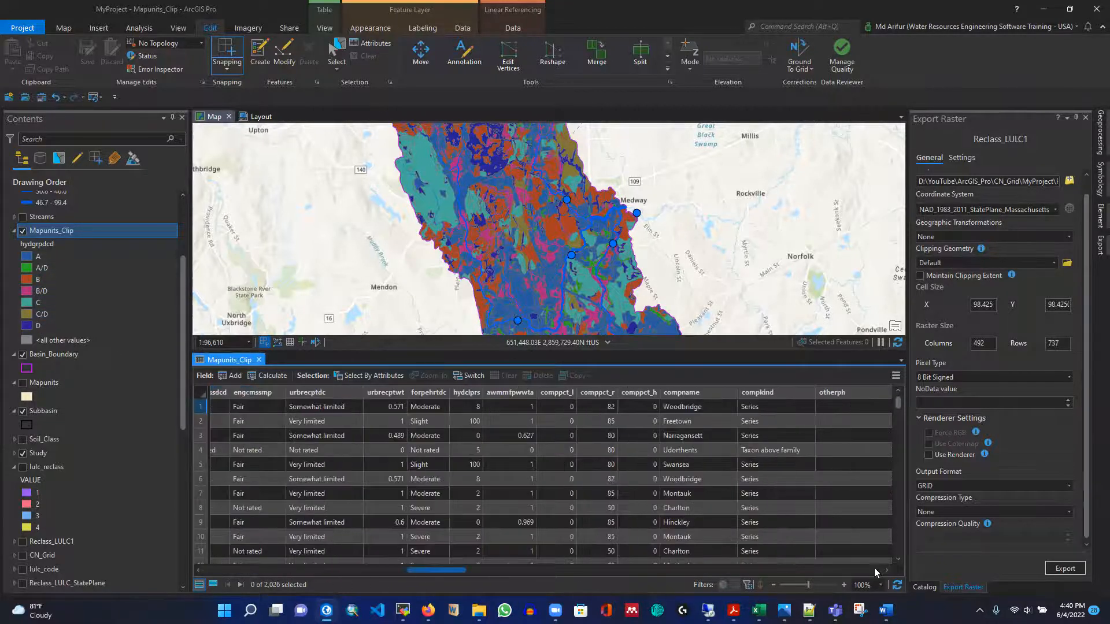
{"action": "left_click_drag", "start_coordinate": [893, 567], "coordinate": [897, 567]}
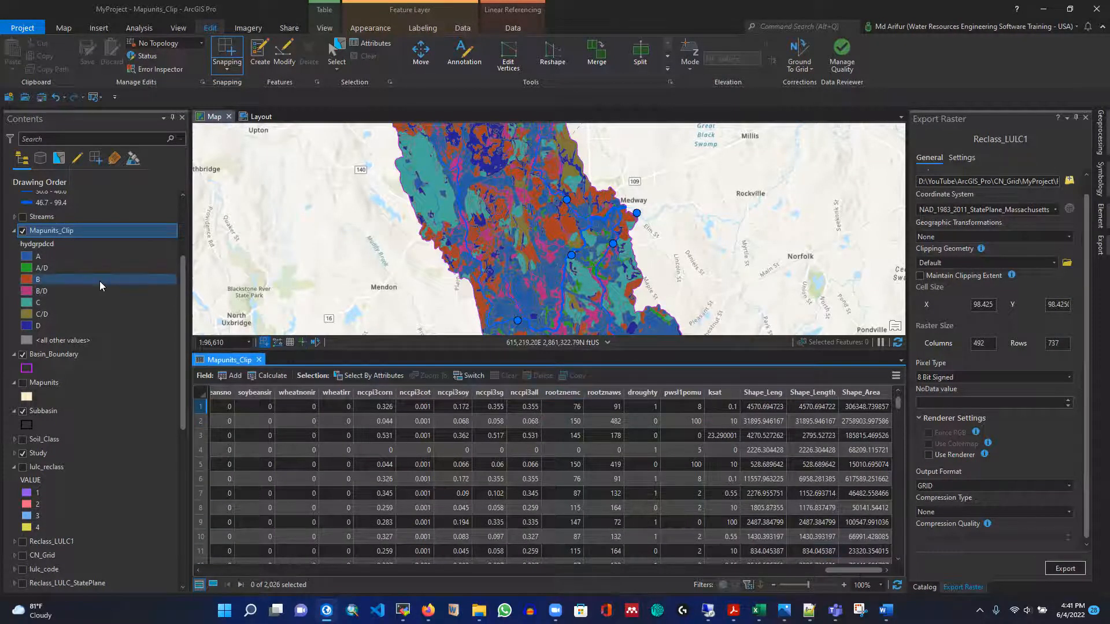
{"action": "left_click", "coordinate": [44, 257]}
{"action": "left_click", "coordinate": [56, 267]}
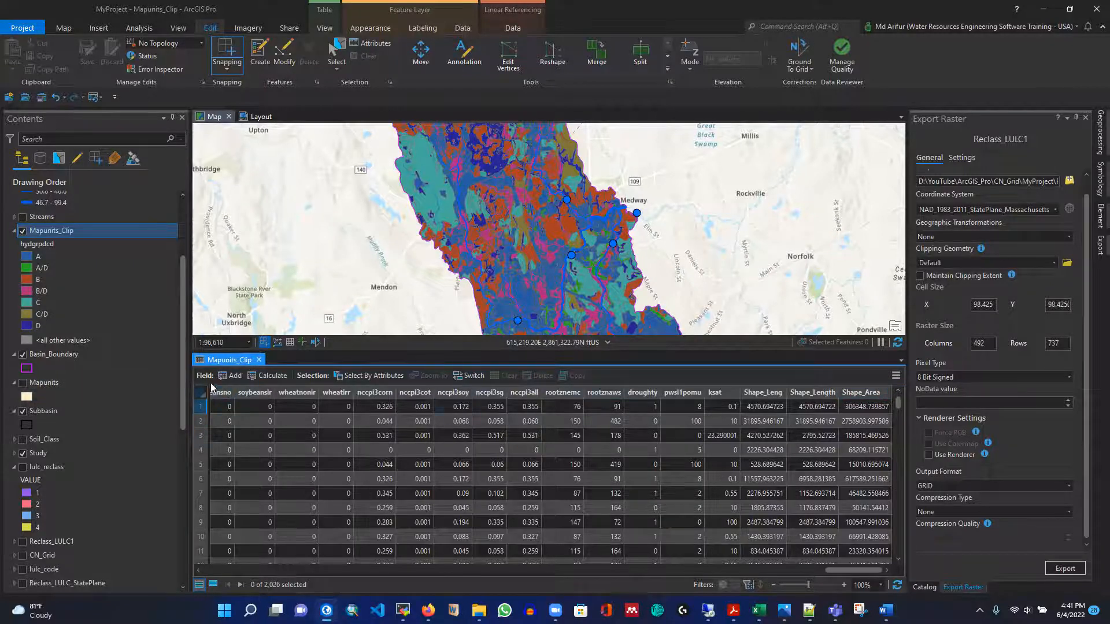
{"action": "left_click", "coordinate": [232, 377]}
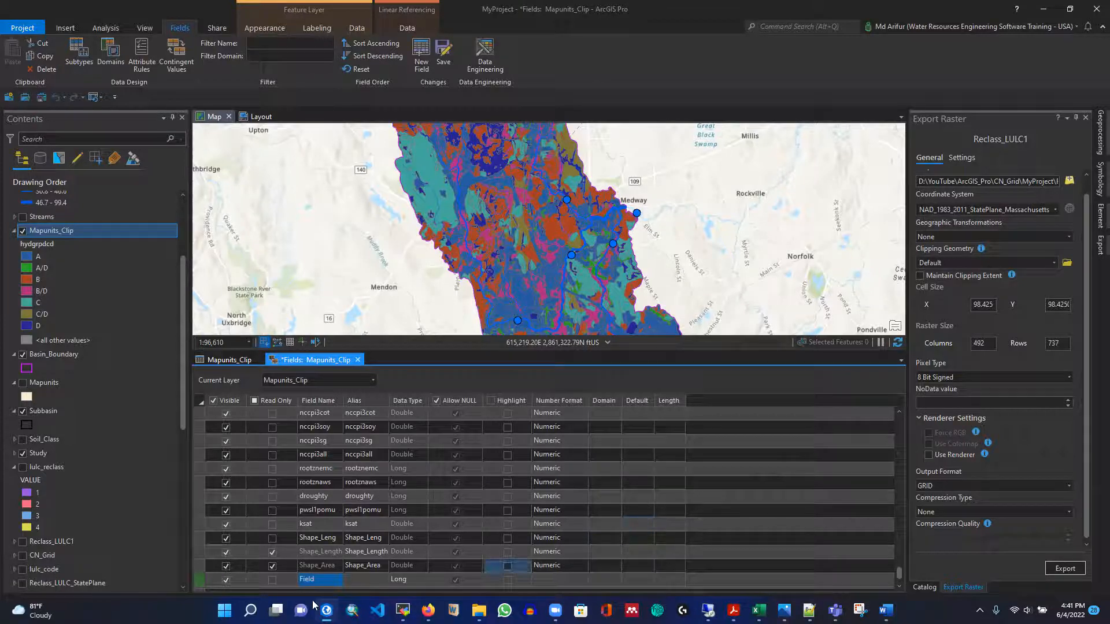
{"action": "left_click", "coordinate": [319, 579]}
{"action": "type", "text": "Soil_Code"}
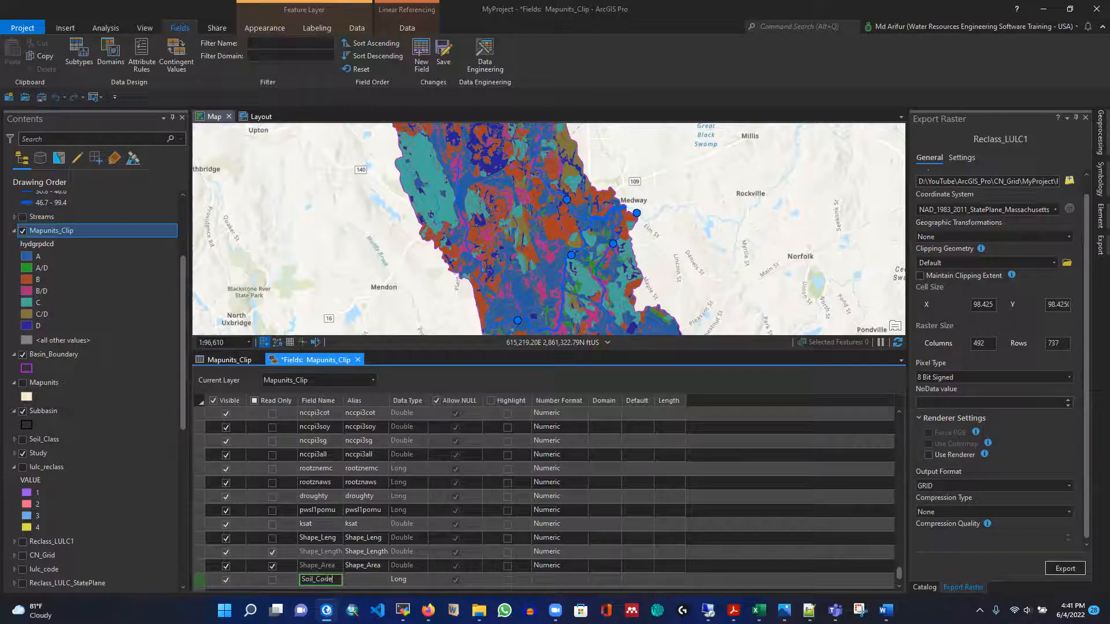
Set the Soil_Code field's data type to Short, save the field changes, and return to the attribute table's last column
{"action": "left_click", "coordinate": [401, 580]}
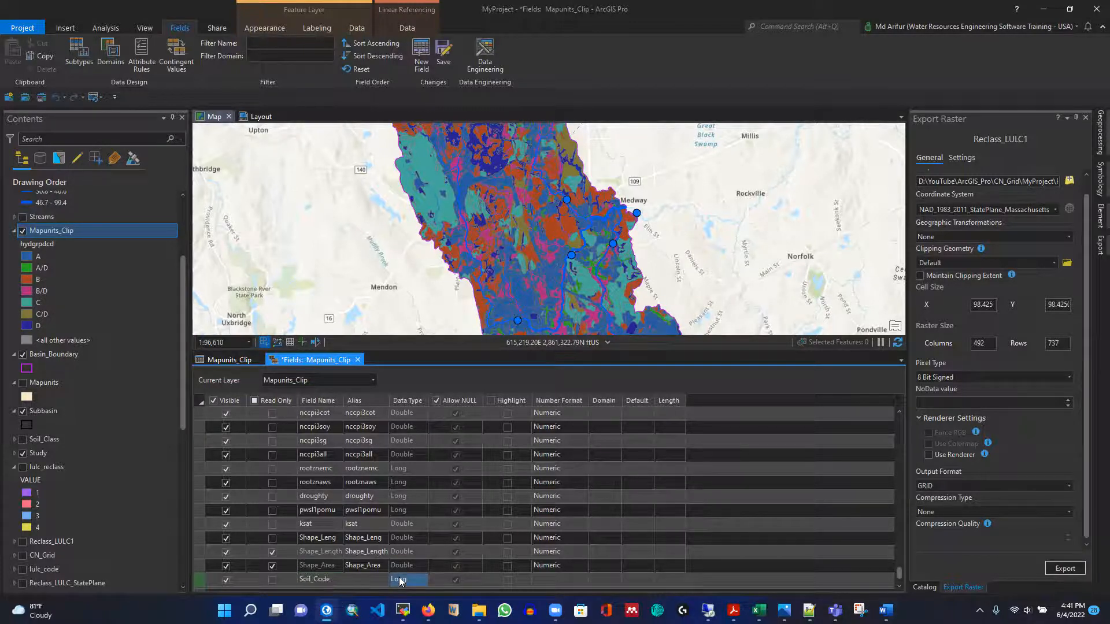
{"action": "left_click", "coordinate": [400, 581]}
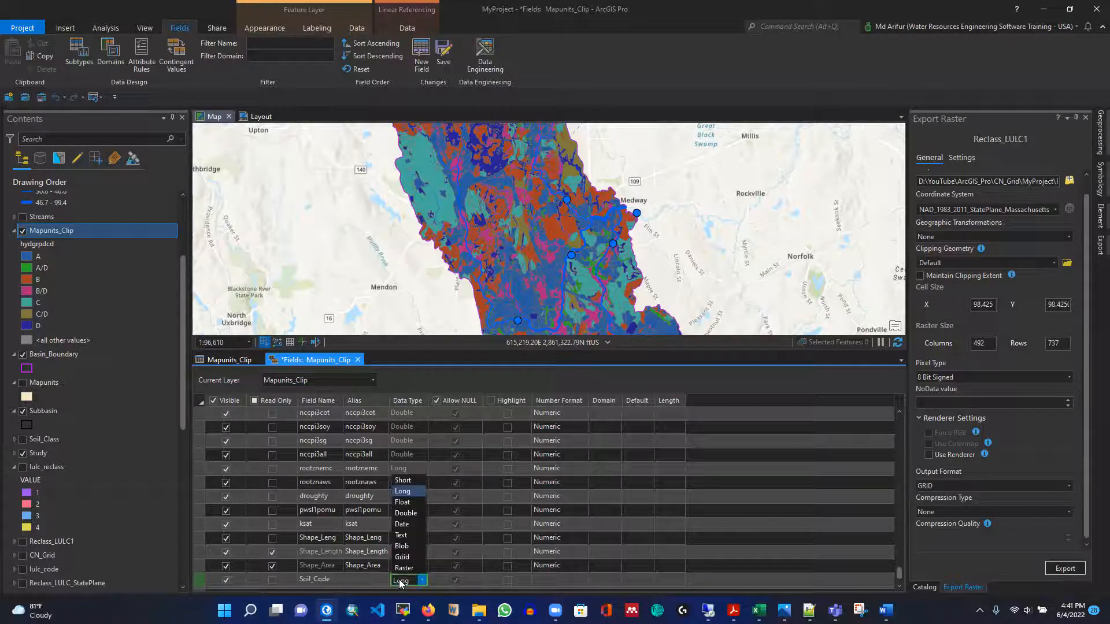
{"action": "left_click", "coordinate": [403, 486]}
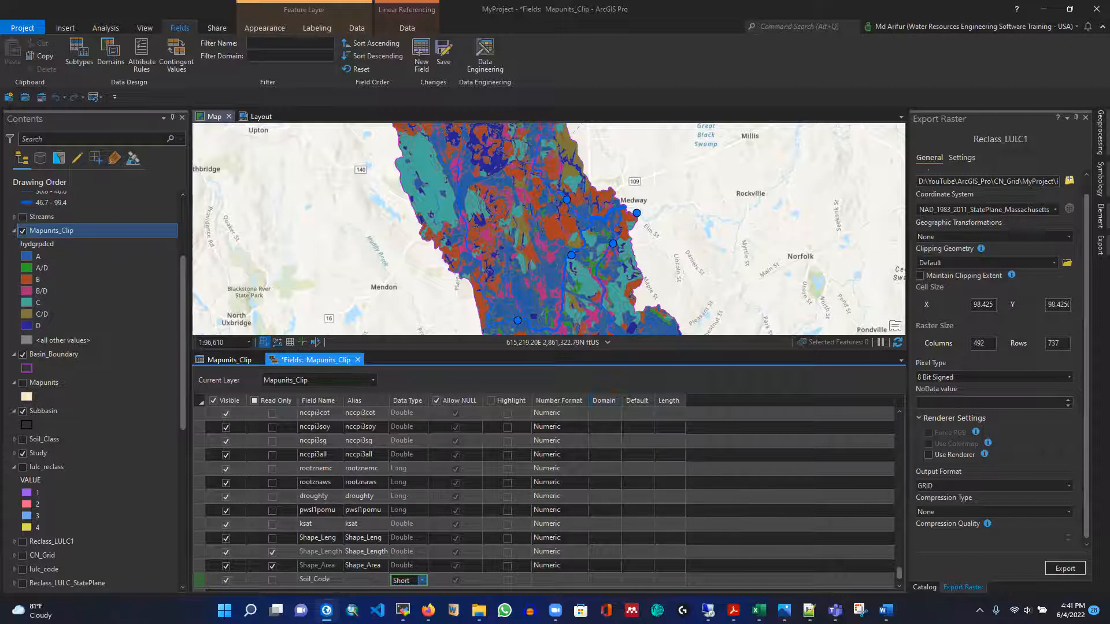
{"action": "left_click", "coordinate": [445, 66]}
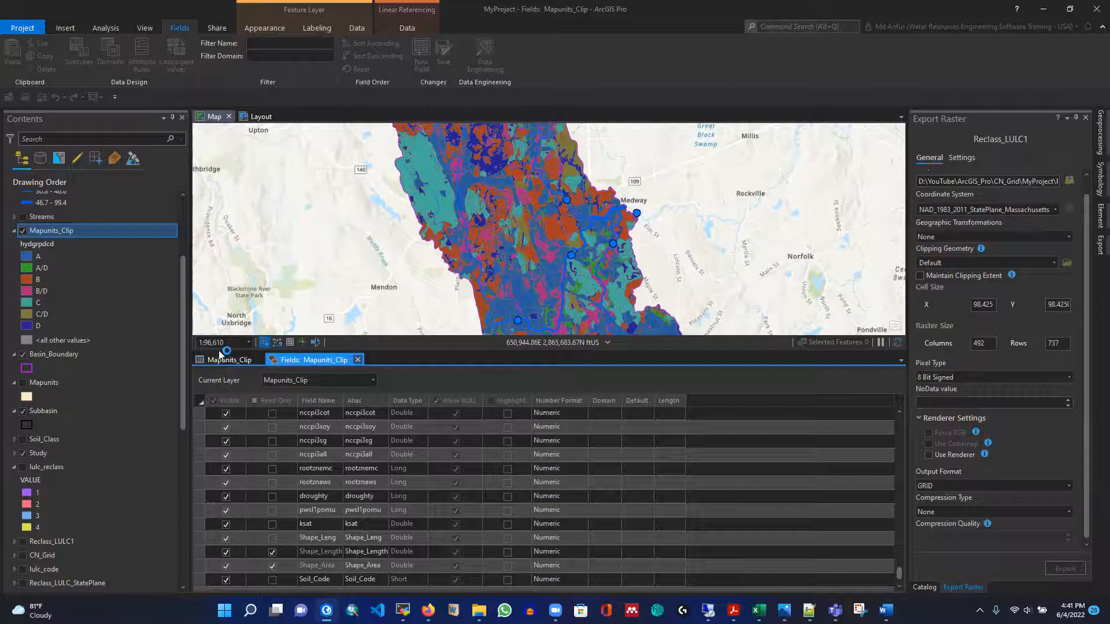
{"action": "left_click_drag", "start_coordinate": [232, 570], "coordinate": [903, 567]}
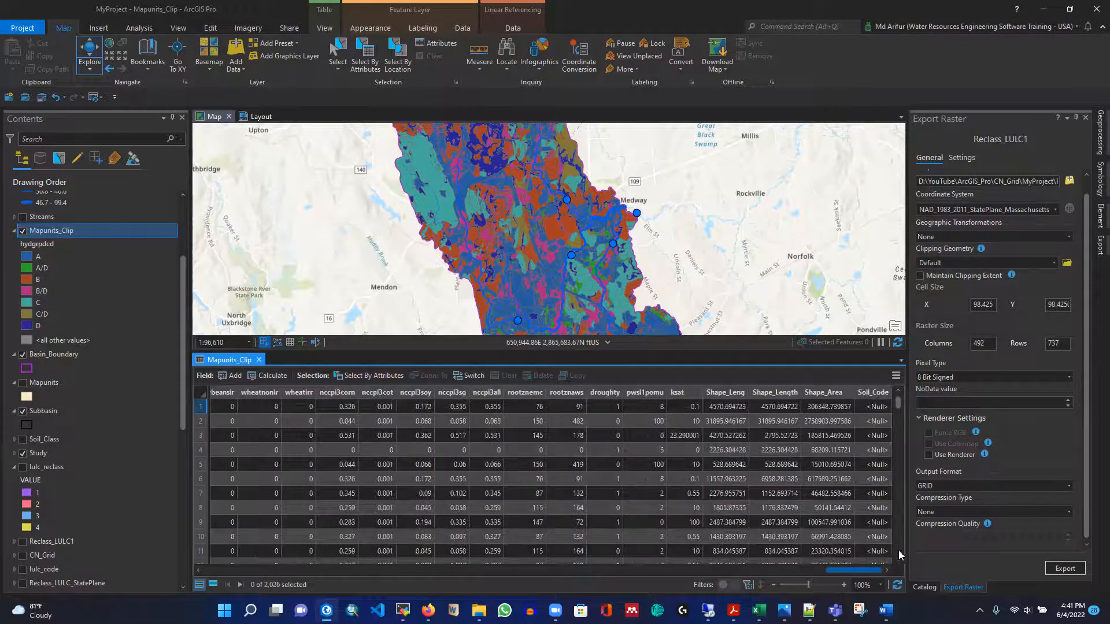
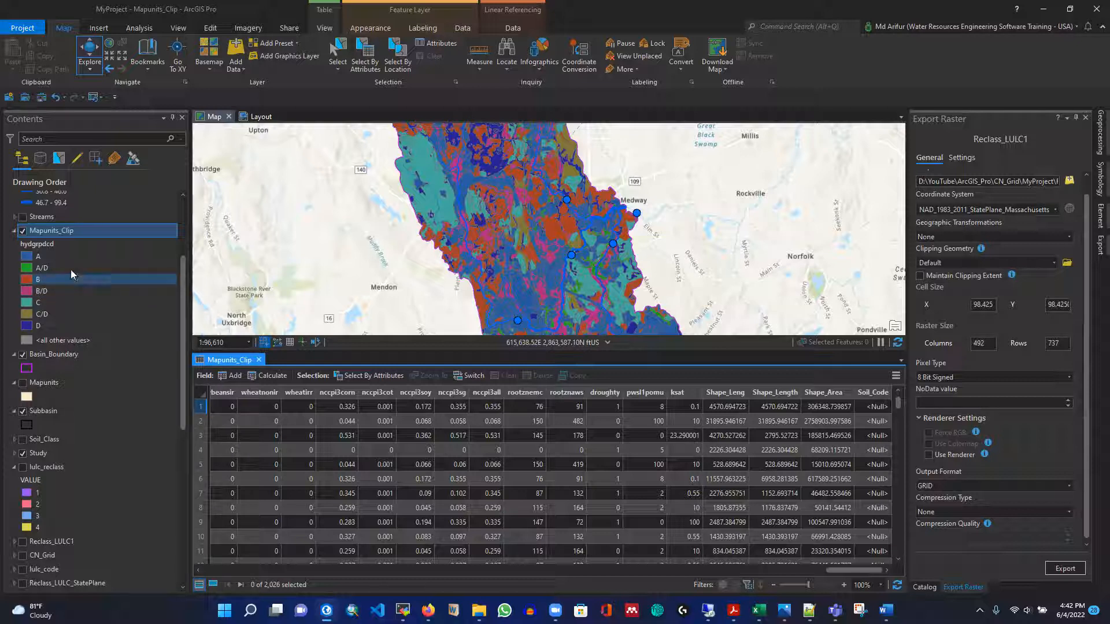
Select the Mapunits_Clip records by attributes where hydgrpdcd is equal to A
{"action": "left_click", "coordinate": [471, 436]}
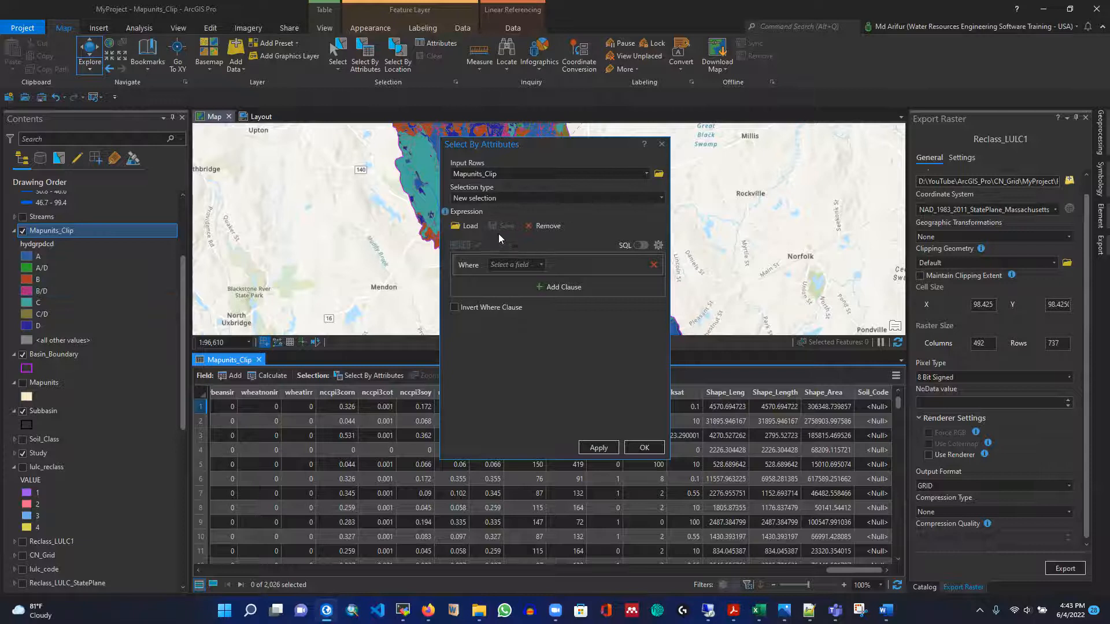
{"action": "left_click", "coordinate": [539, 266]}
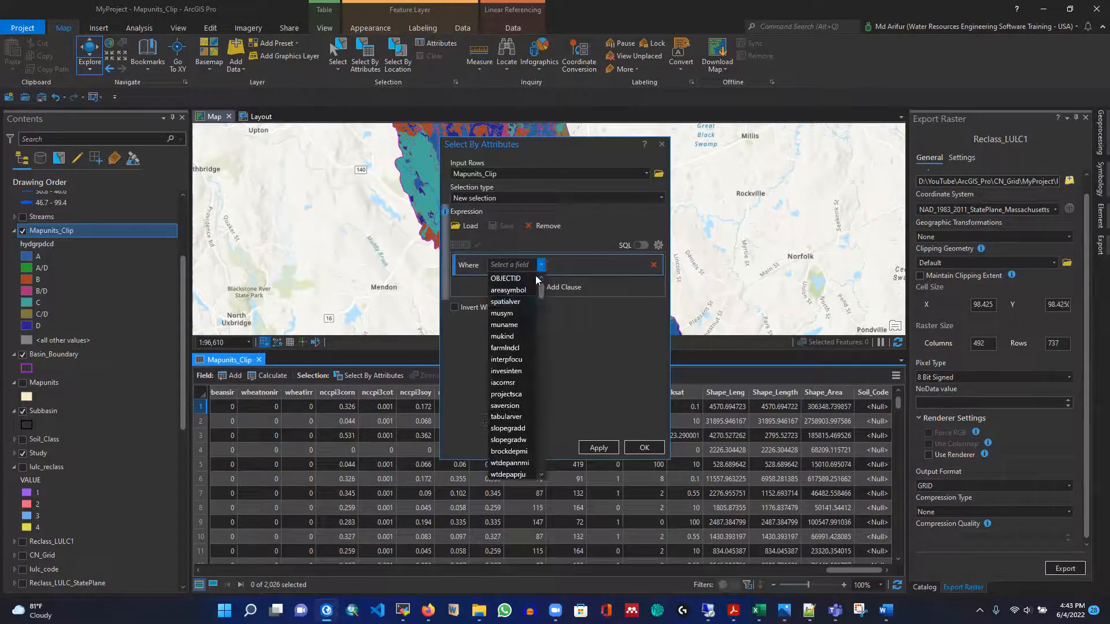
{"action": "scroll", "coordinate": [514, 382], "scroll_direction": "down", "scroll_amount": 1}
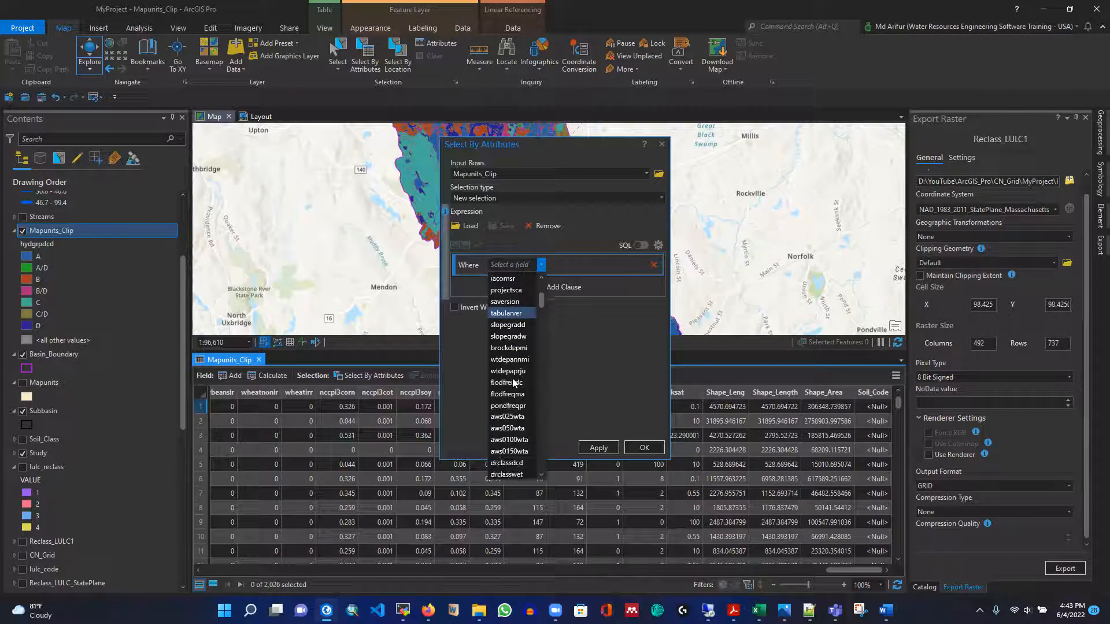
{"action": "scroll", "coordinate": [515, 394], "scroll_direction": "down", "scroll_amount": 2}
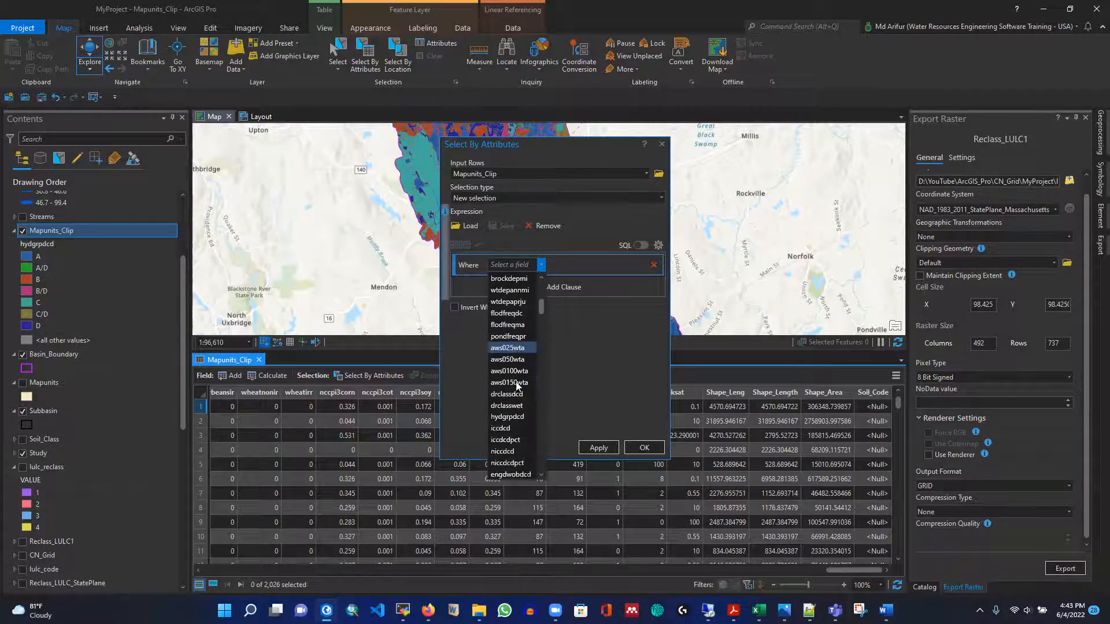
{"action": "left_click", "coordinate": [521, 420]}
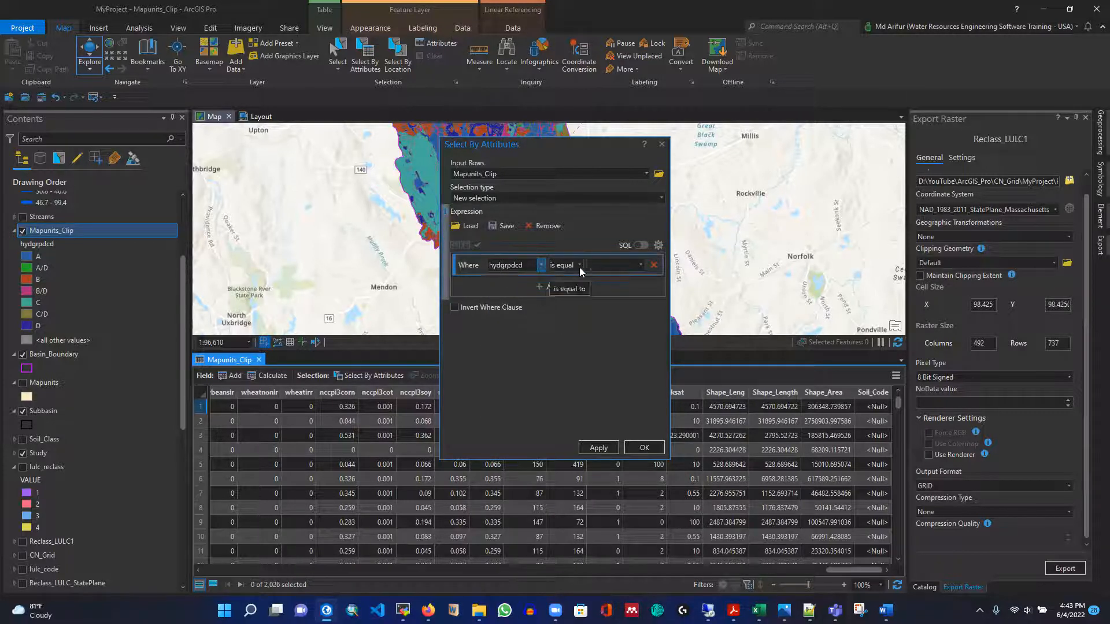
{"action": "left_click", "coordinate": [641, 265]}
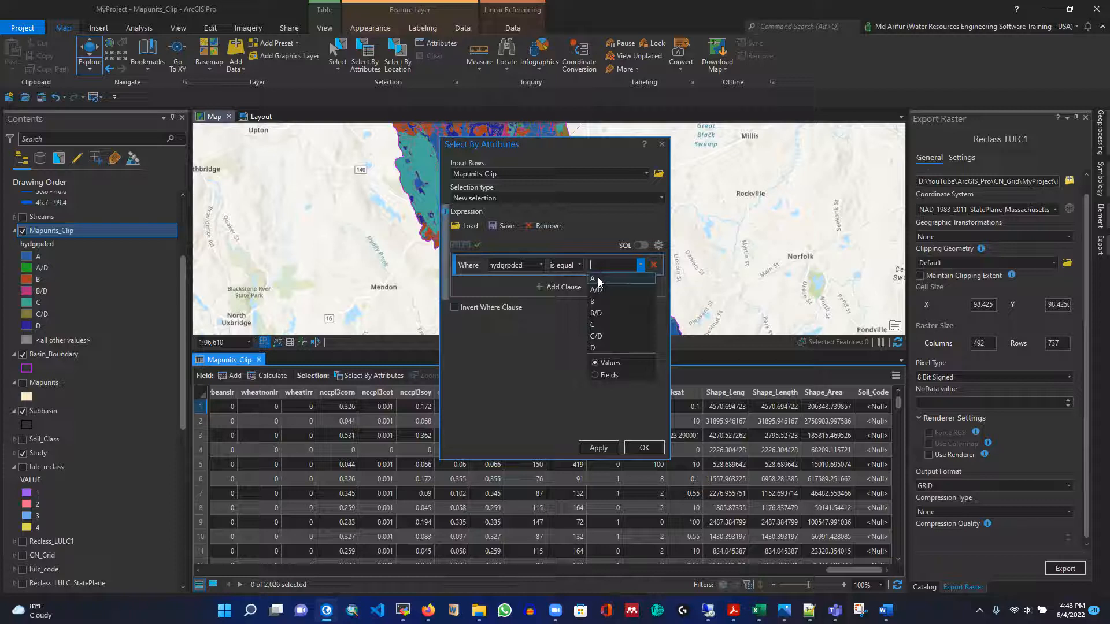
{"action": "left_click", "coordinate": [599, 280]}
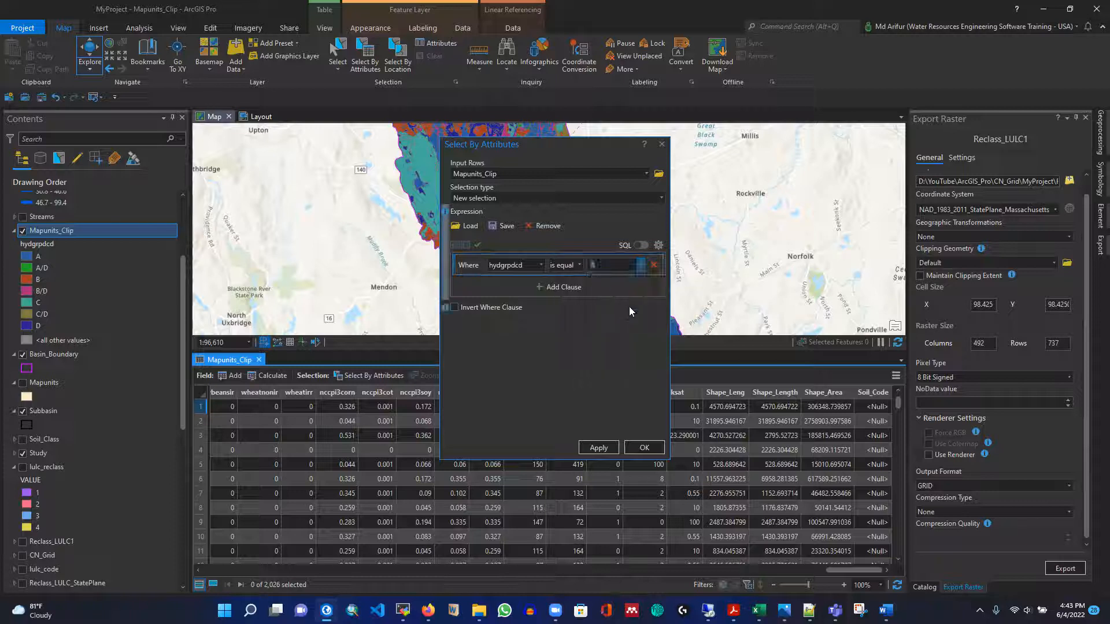
{"action": "left_click", "coordinate": [597, 449]}
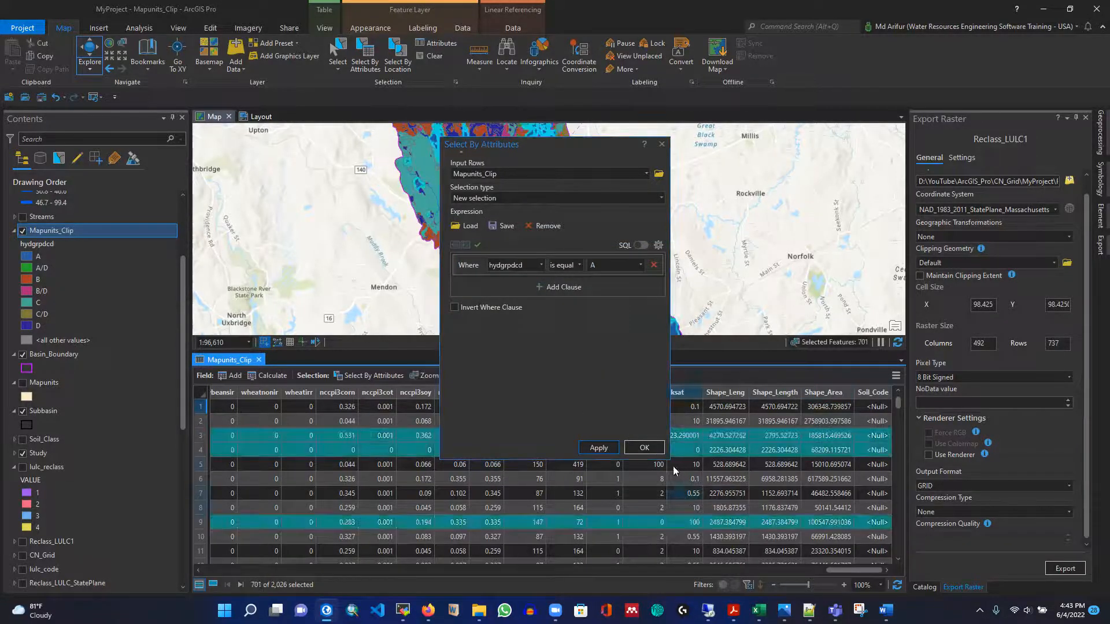
{"action": "left_click", "coordinate": [644, 447]}
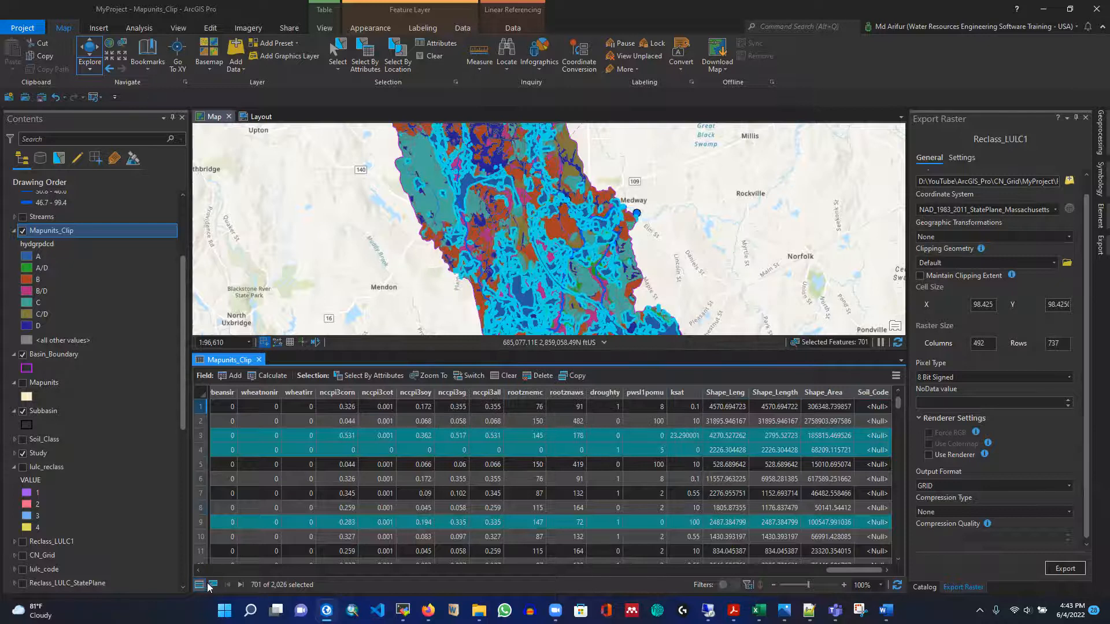
Show only the selected Mapunits_Clip records and check their hydgrpdcd values
{"action": "left_click", "coordinate": [212, 584]}
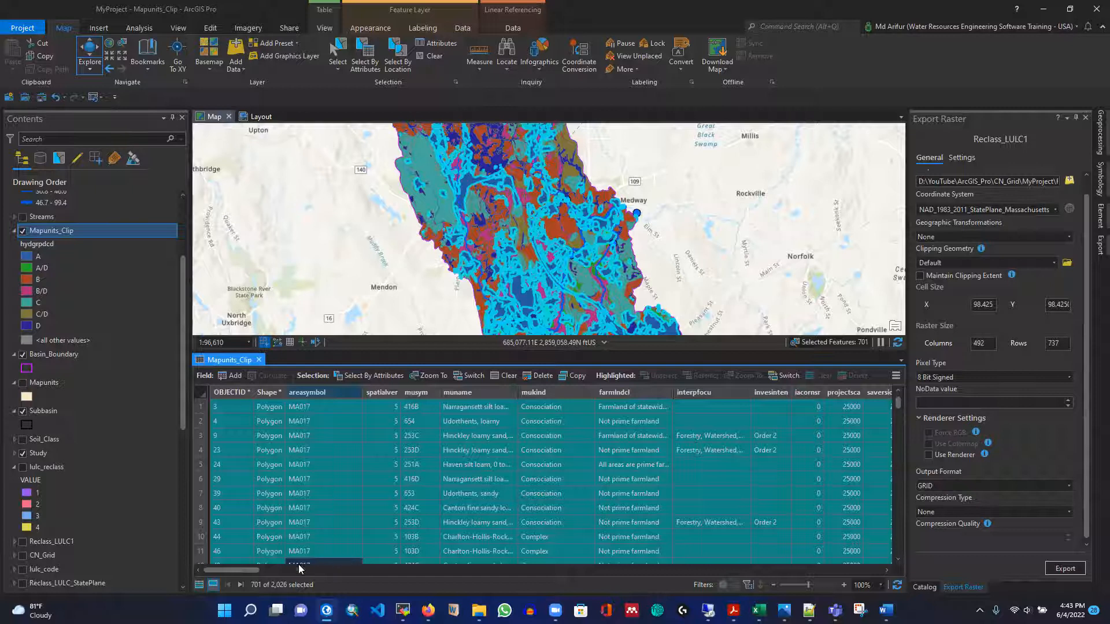
{"action": "left_click_drag", "start_coordinate": [233, 569], "coordinate": [331, 569]}
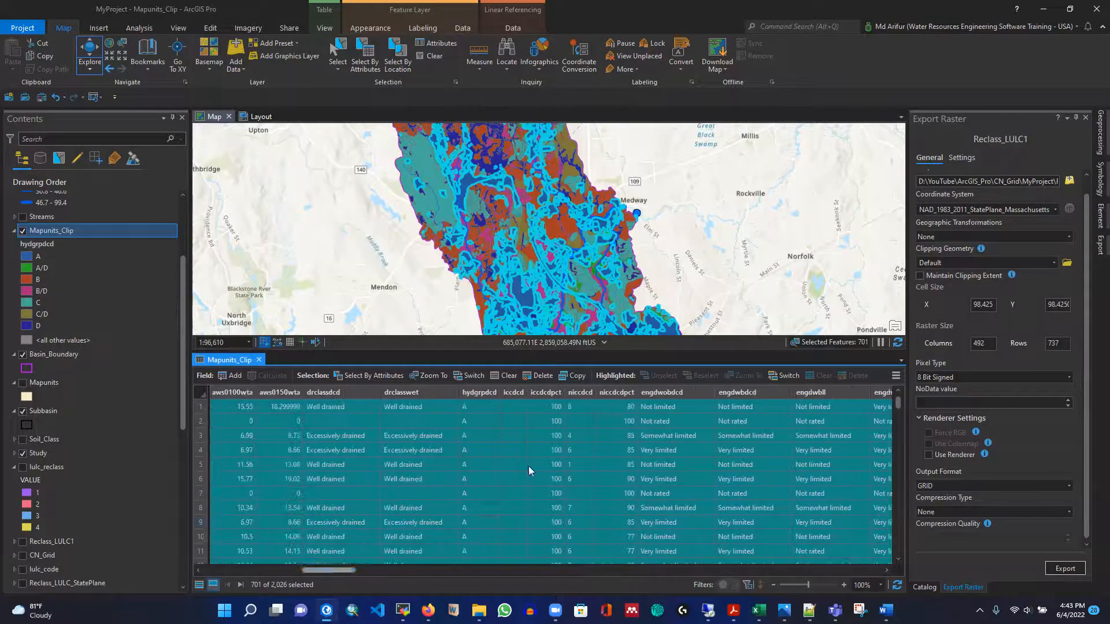
{"action": "left_click", "coordinate": [476, 489]}
{"action": "key", "text": "Page_Down"}
{"action": "scroll", "coordinate": [476, 489], "scroll_direction": "down", "scroll_amount": 7}
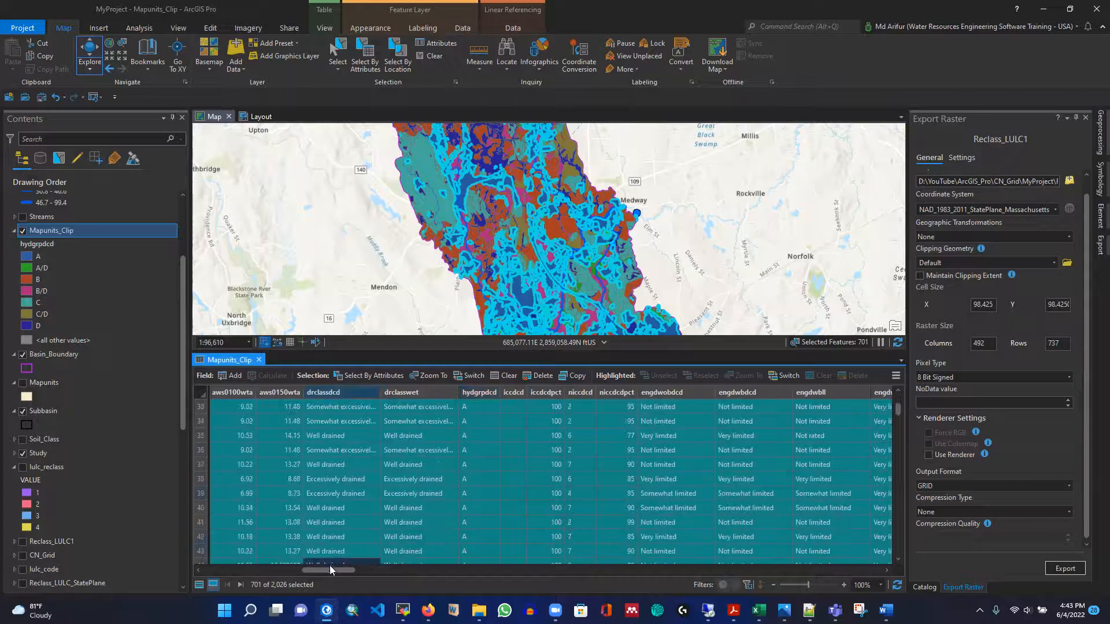
{"action": "left_click_drag", "start_coordinate": [331, 570], "coordinate": [797, 579]}
{"action": "left_click_drag", "start_coordinate": [893, 578], "coordinate": [899, 580]}
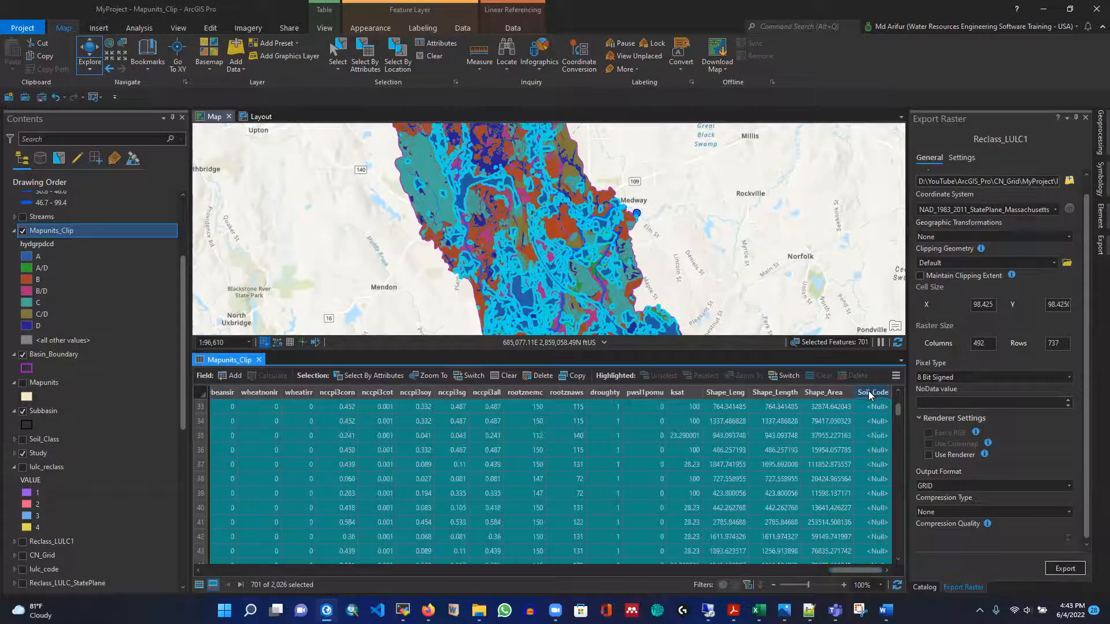
{"action": "right_click", "coordinate": [869, 391]}
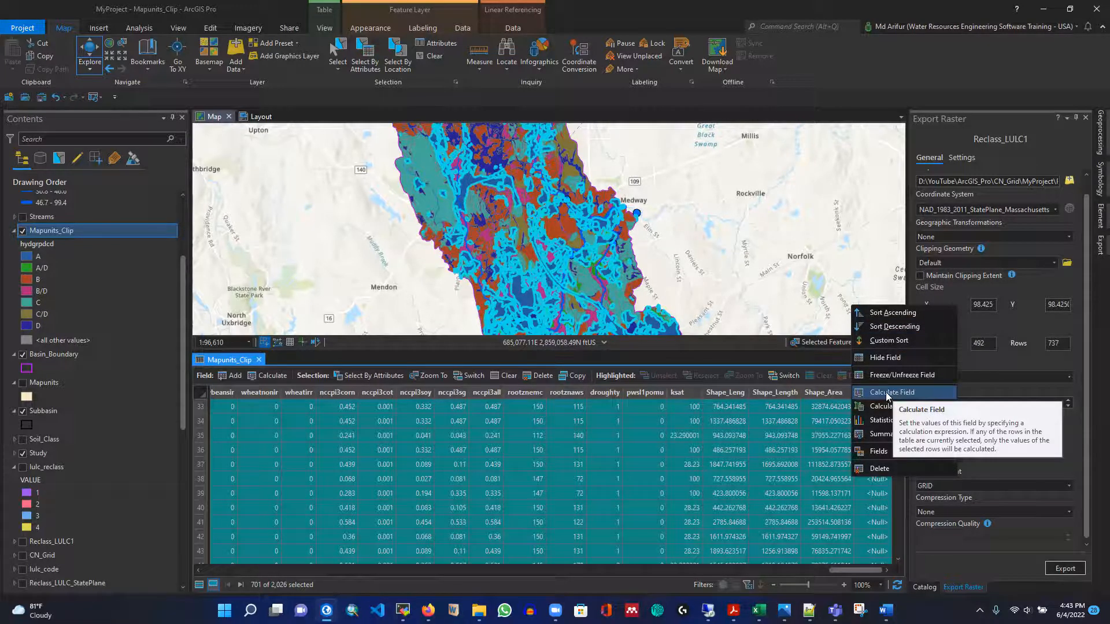
{"action": "left_click", "coordinate": [893, 393]}
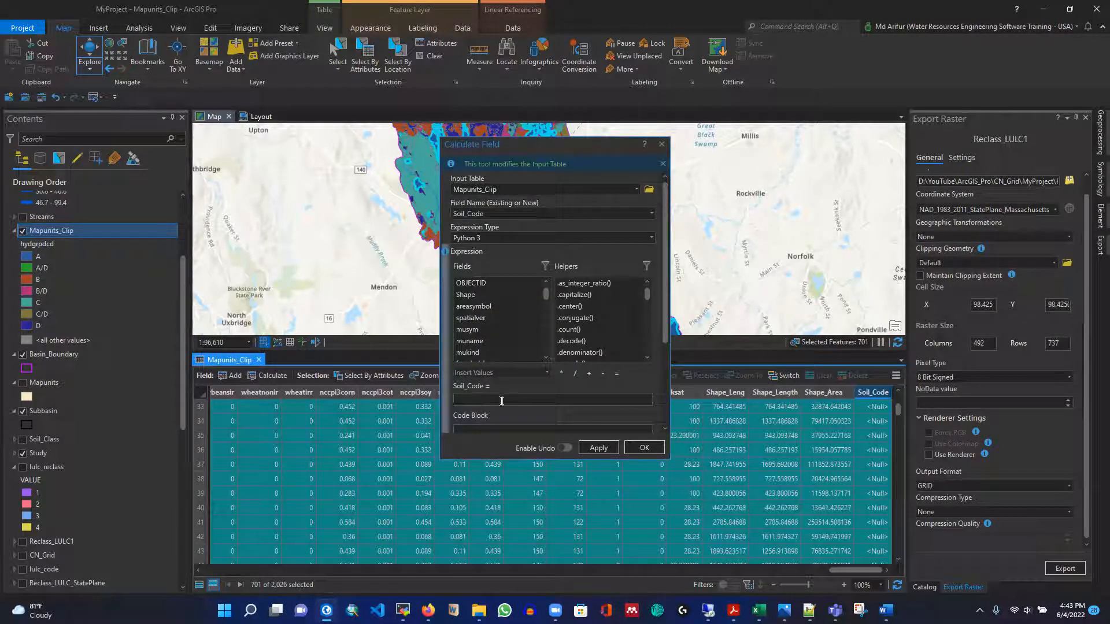
{"action": "left_click", "coordinate": [494, 397]}
{"action": "type", "text": "1"}
{"action": "left_click", "coordinate": [45, 268]}
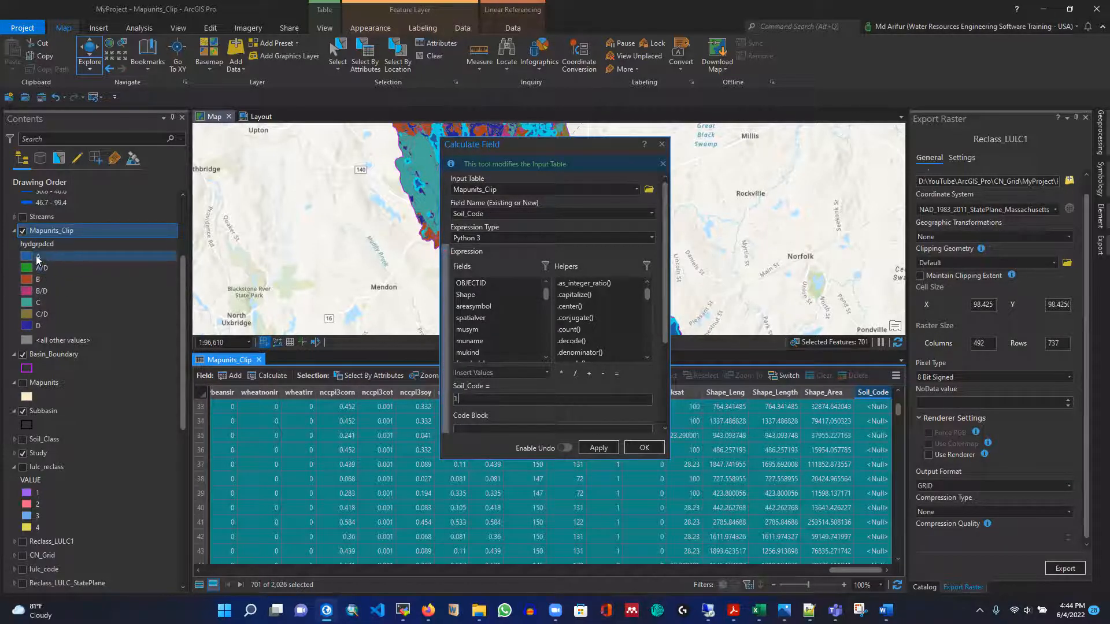
{"action": "left_click", "coordinate": [598, 448]}
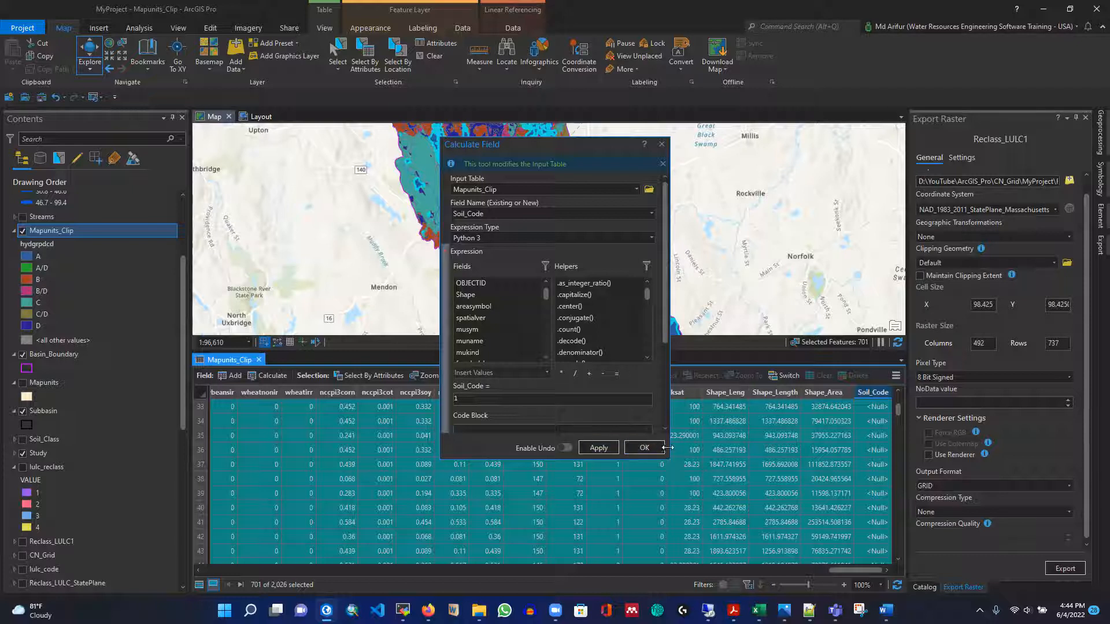
{"action": "left_click", "coordinate": [662, 143]}
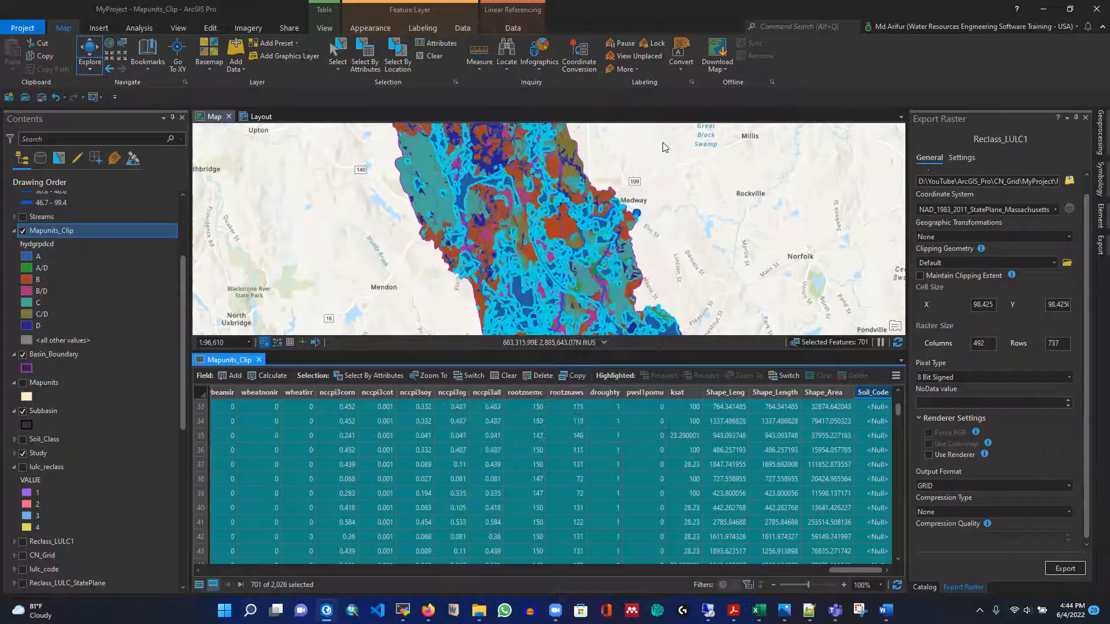
Clear the Mapunits_Clip selection and start a new attribute query where hydgrpdcd is equal to A
{"action": "left_click", "coordinate": [508, 375]}
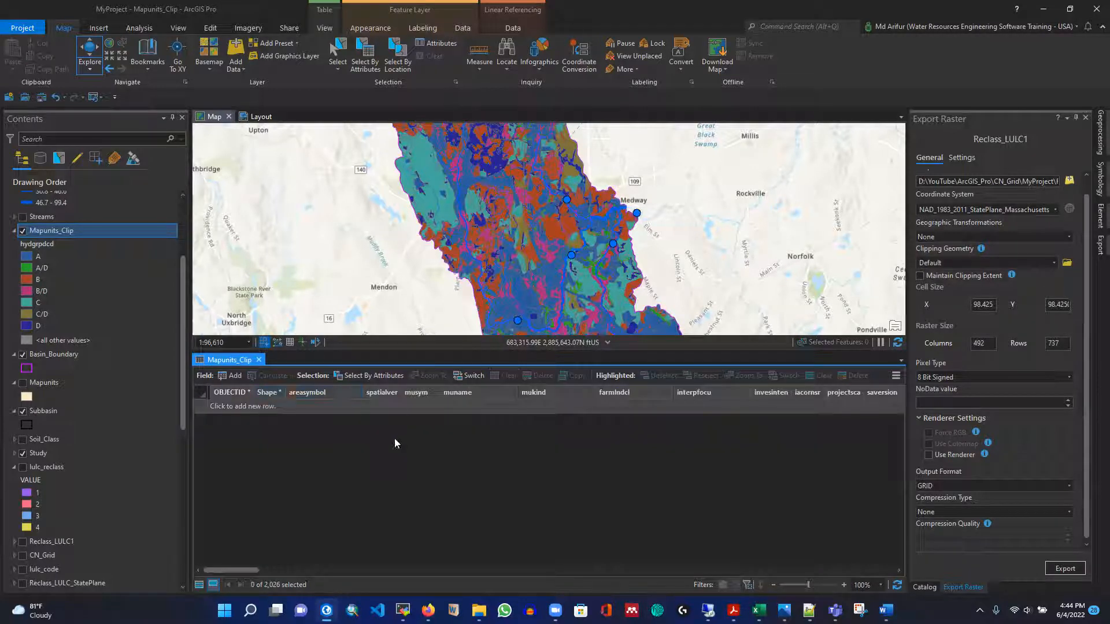
{"action": "left_click", "coordinate": [199, 584]}
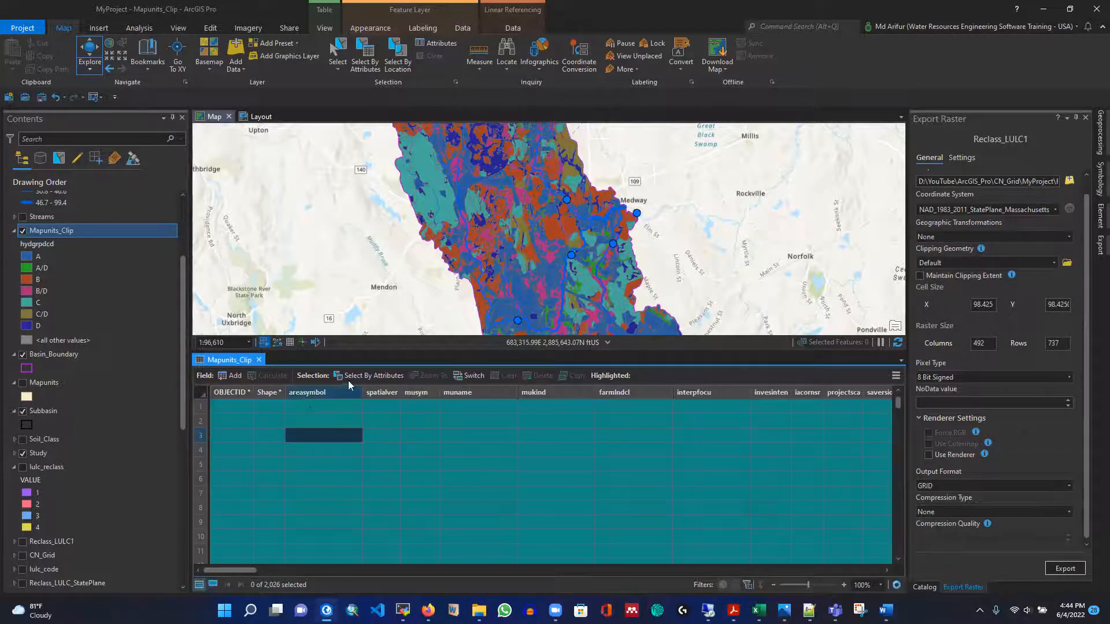
{"action": "left_click", "coordinate": [379, 377]}
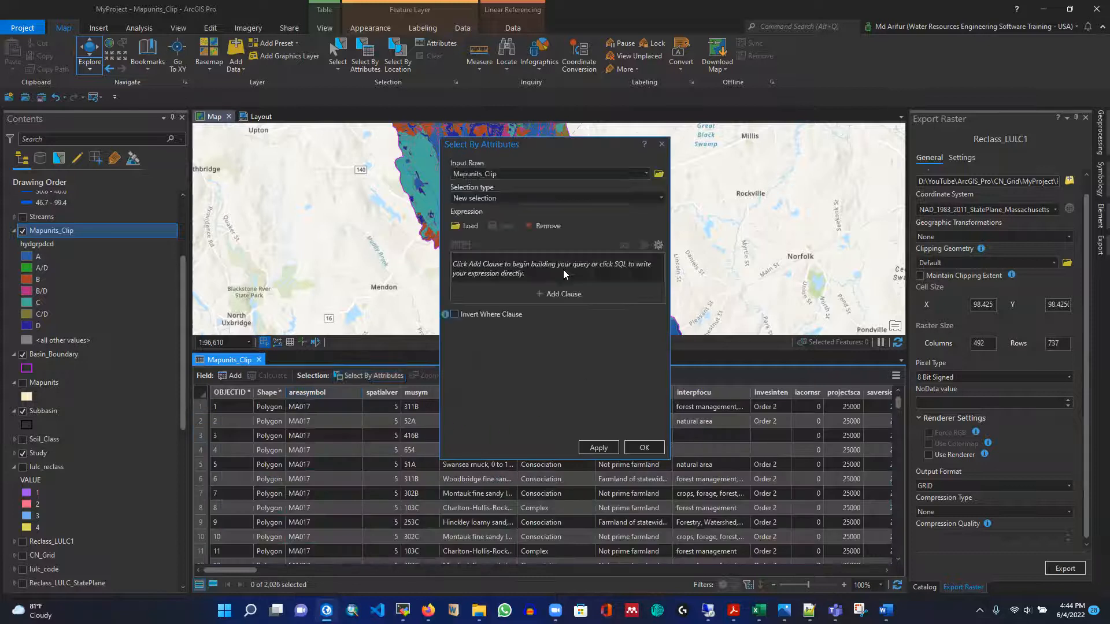
{"action": "left_click", "coordinate": [542, 267]}
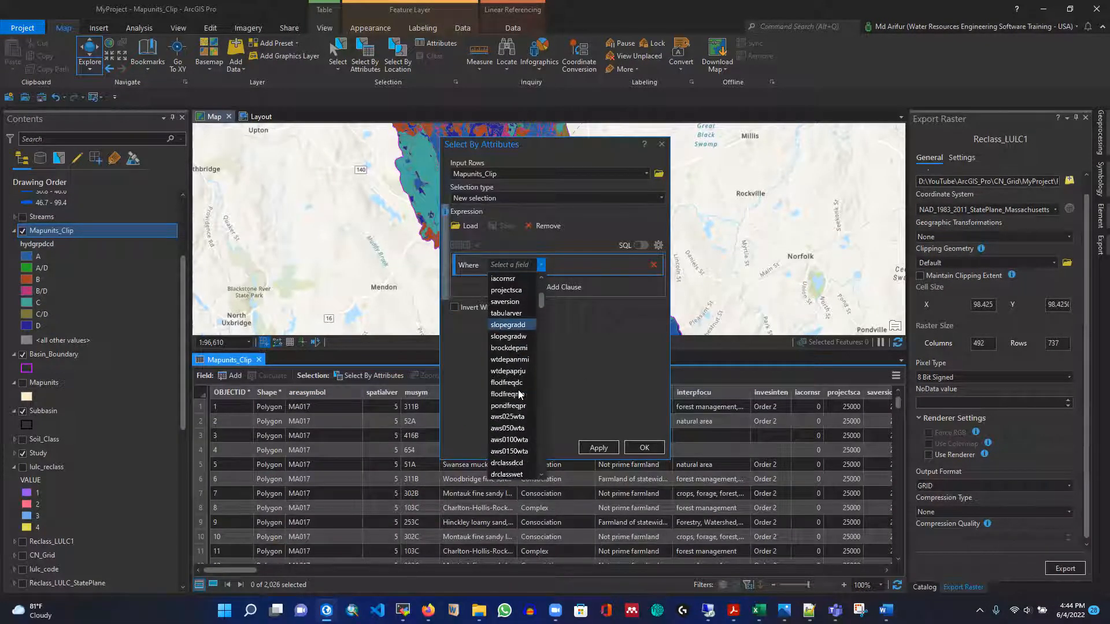
{"action": "left_click", "coordinate": [517, 452]}
{"action": "left_click", "coordinate": [642, 265]}
{"action": "left_click", "coordinate": [599, 284]}
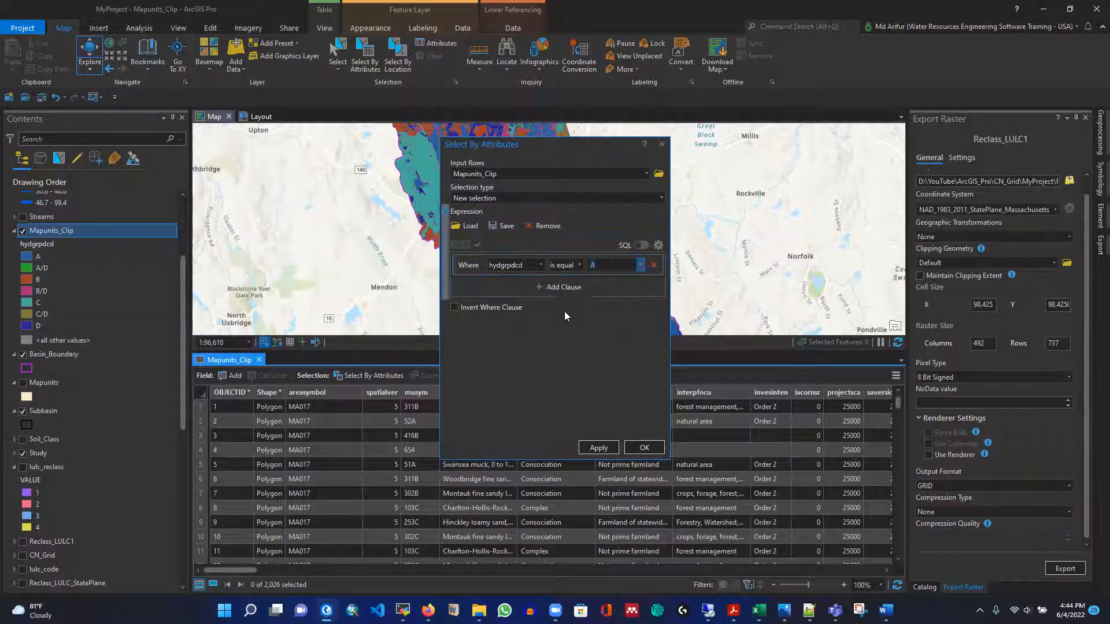
Add an Or clause where hydgrpdcd is equal to A/D and apply the query to Mapunits_Clip
{"action": "left_click", "coordinate": [560, 288]}
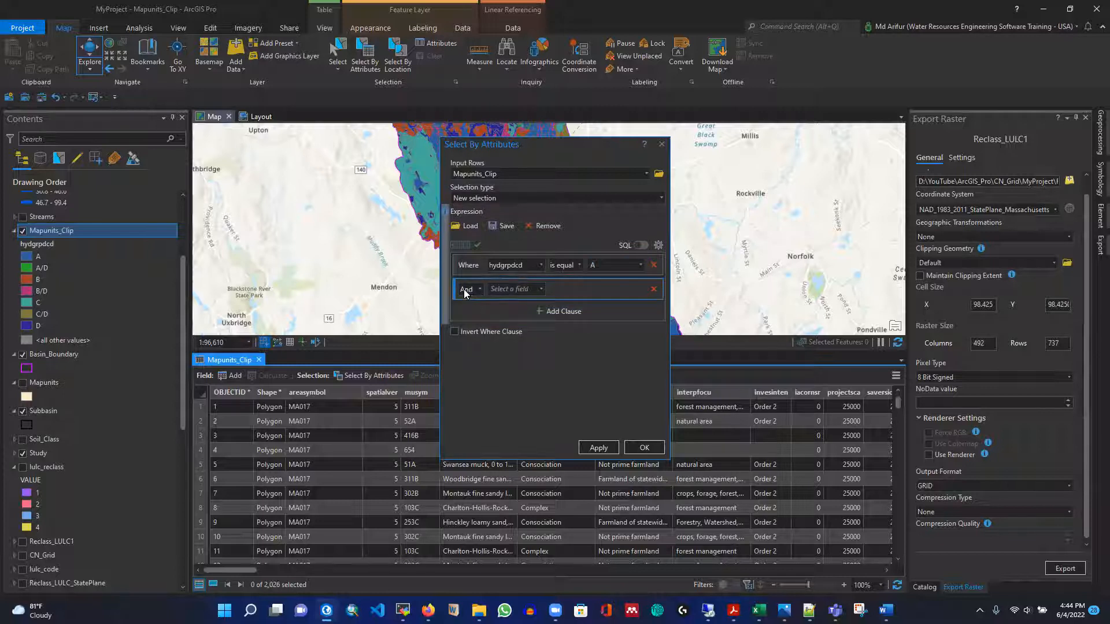
{"action": "left_click", "coordinate": [479, 289]}
{"action": "left_click", "coordinate": [467, 316]}
{"action": "left_click", "coordinate": [535, 291]}
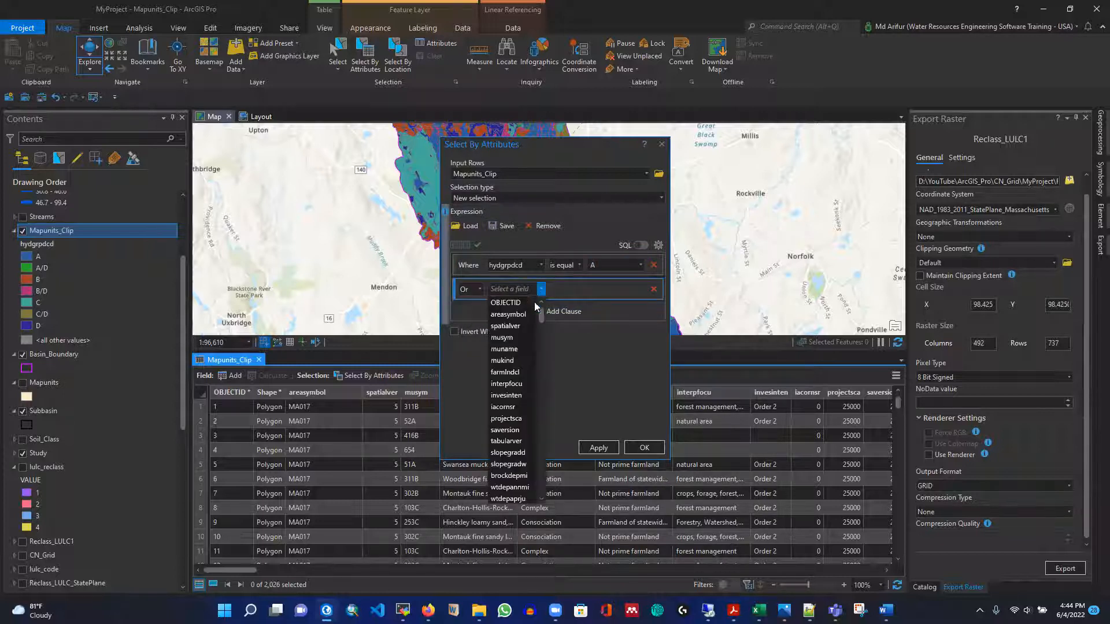
{"action": "scroll", "coordinate": [524, 415], "scroll_direction": "down", "scroll_amount": 2}
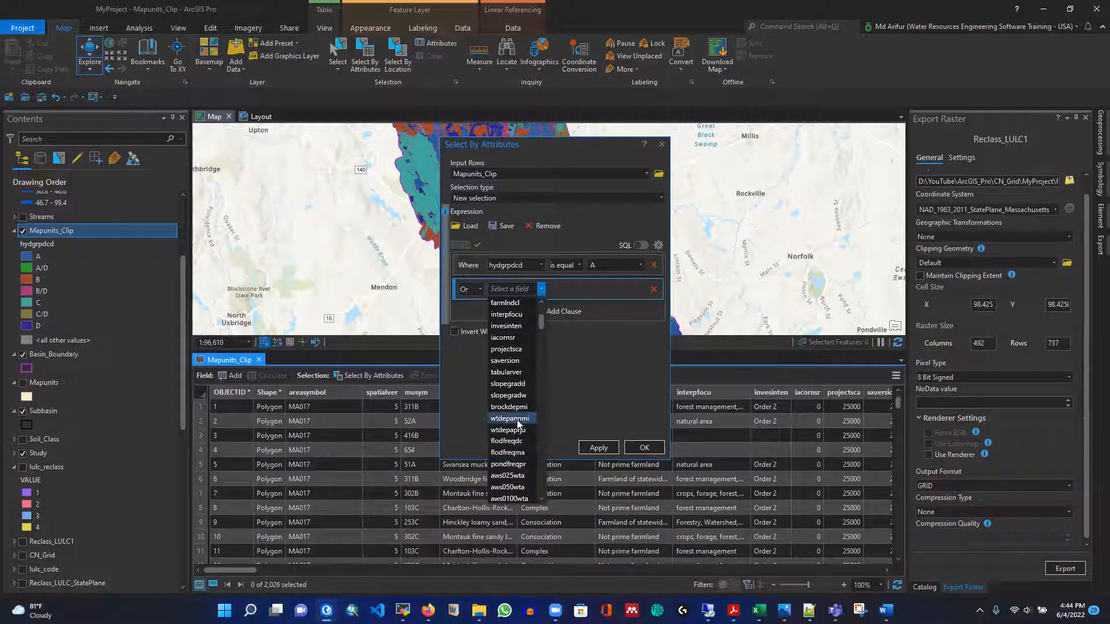
{"action": "scroll", "coordinate": [511, 482], "scroll_direction": "down", "scroll_amount": 3}
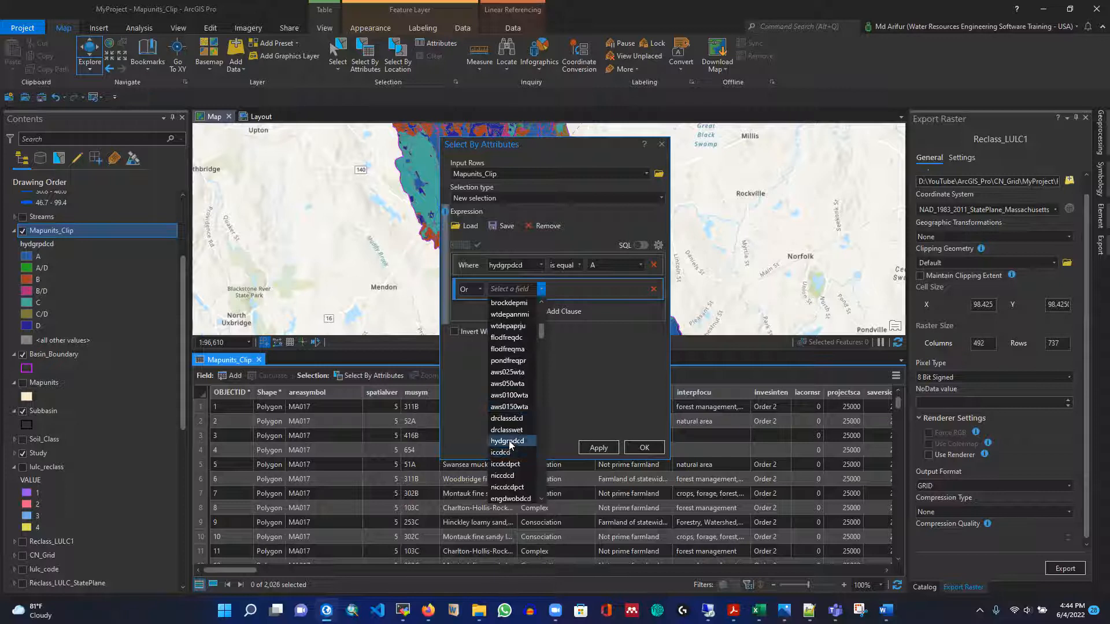
{"action": "left_click", "coordinate": [509, 445]}
{"action": "left_click", "coordinate": [639, 289]}
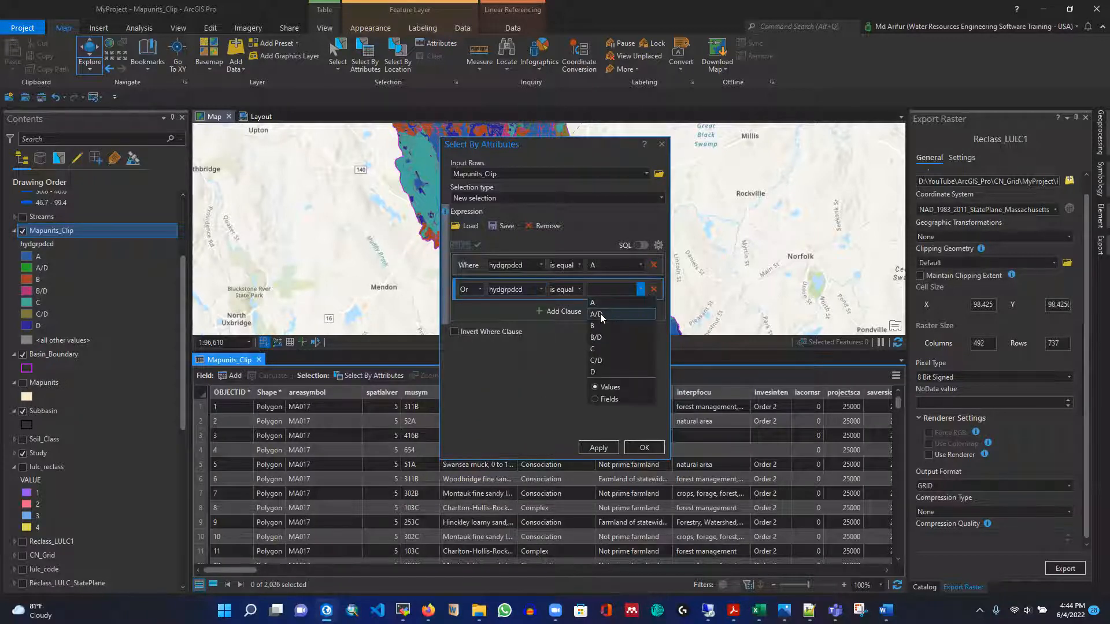
{"action": "left_click", "coordinate": [600, 313]}
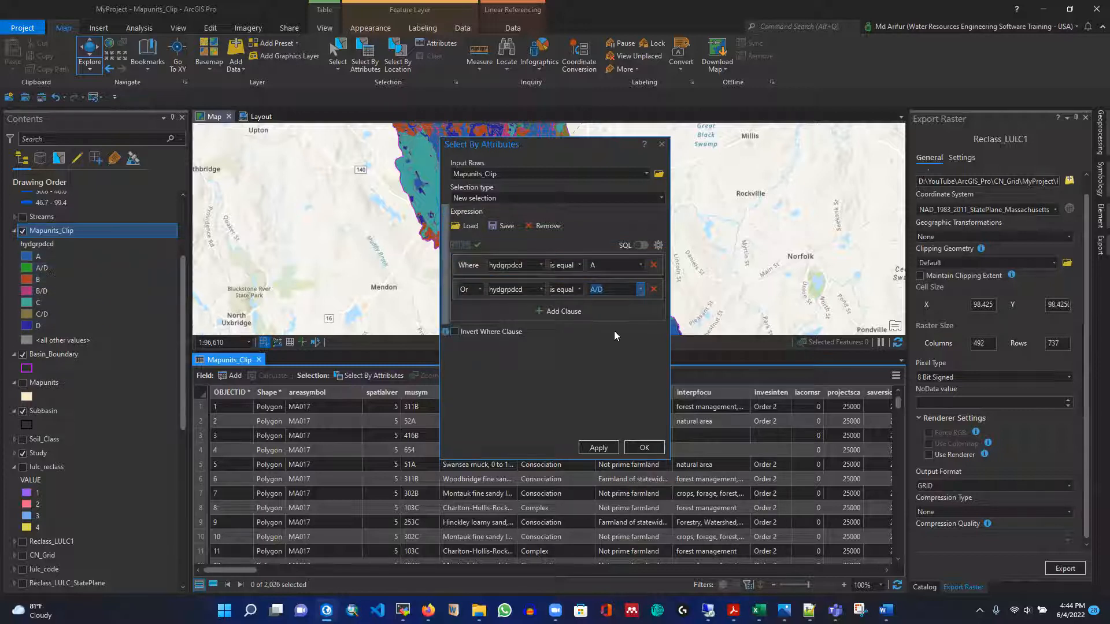
{"action": "left_click", "coordinate": [599, 449]}
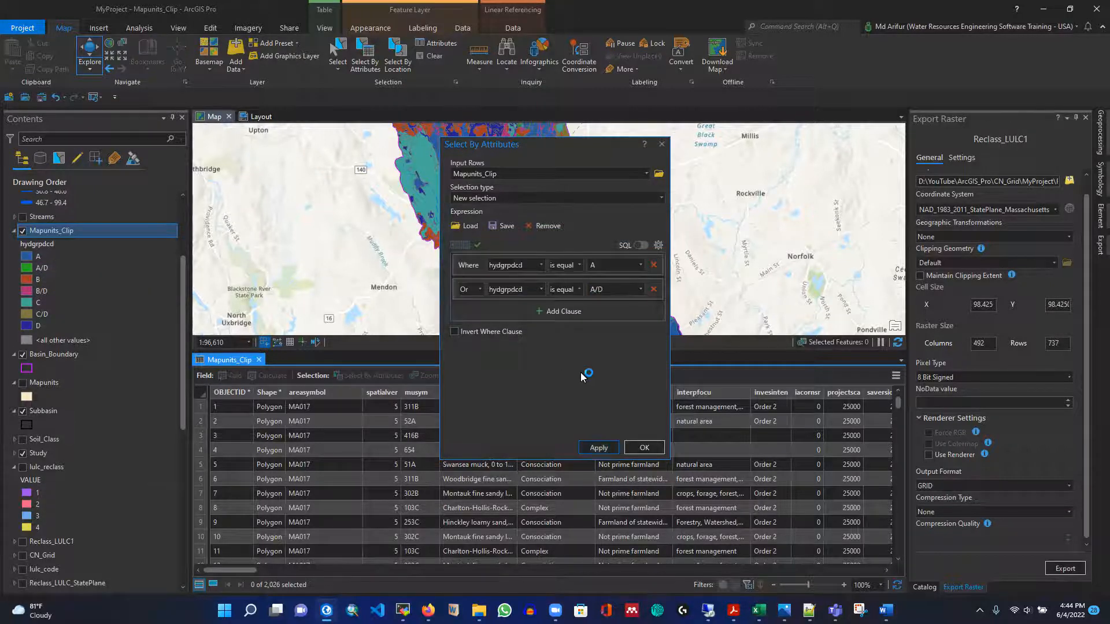
{"action": "left_click", "coordinate": [640, 448]}
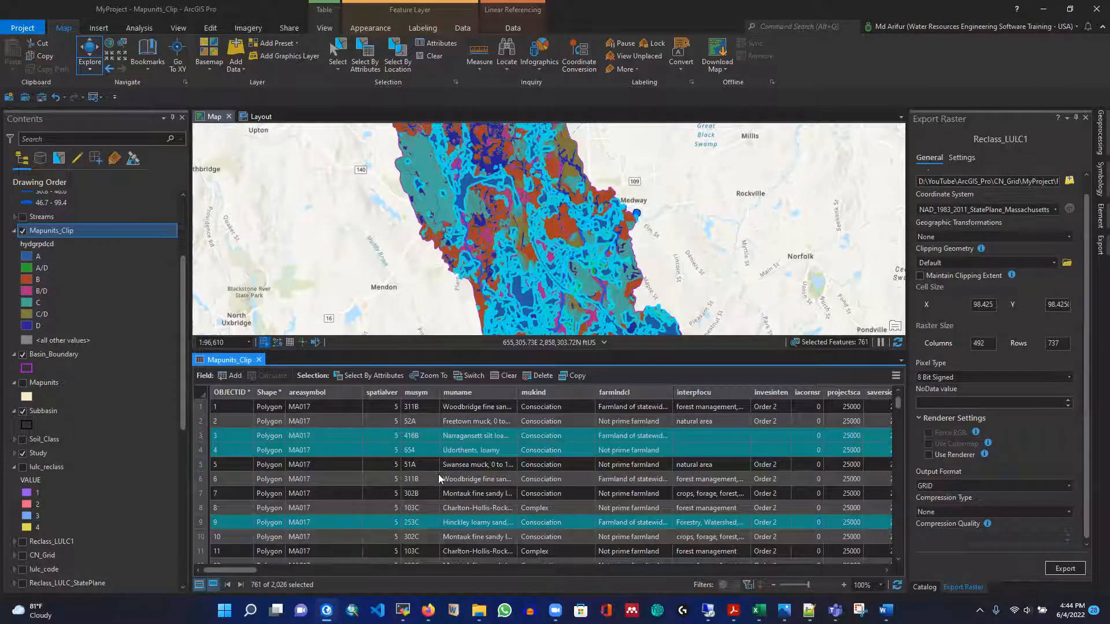
Show only the selected Mapunits_Clip records and examine their hydgrpdcd and Soil_Code columns
{"action": "left_click", "coordinate": [558, 482]}
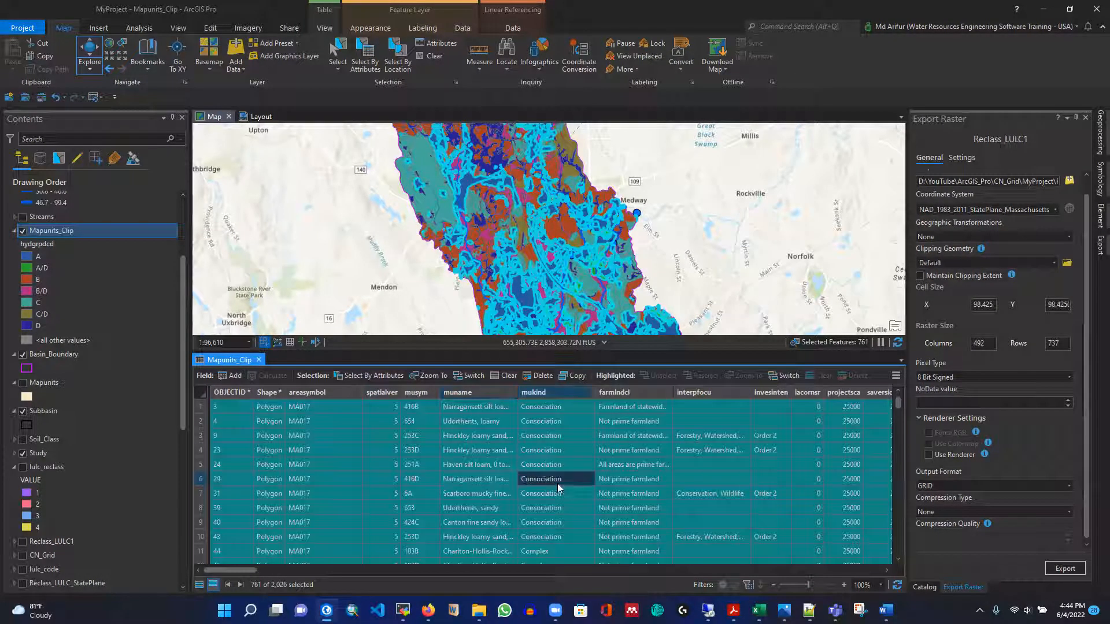
{"action": "left_click_drag", "start_coordinate": [234, 572], "coordinate": [325, 573]}
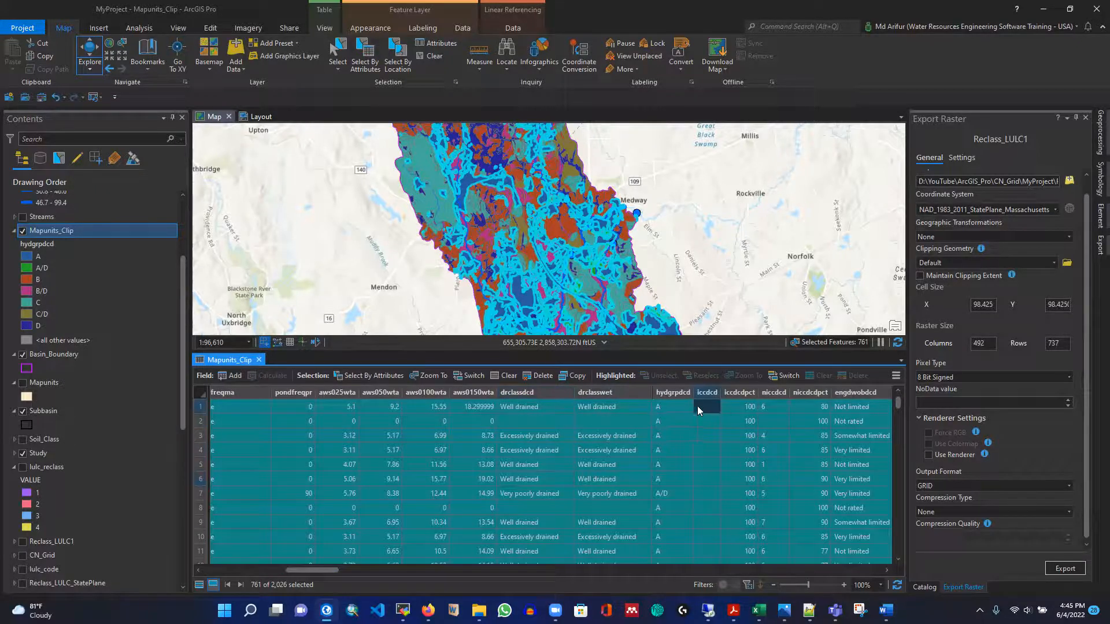
{"action": "scroll", "coordinate": [667, 498], "scroll_direction": "down", "scroll_amount": 6}
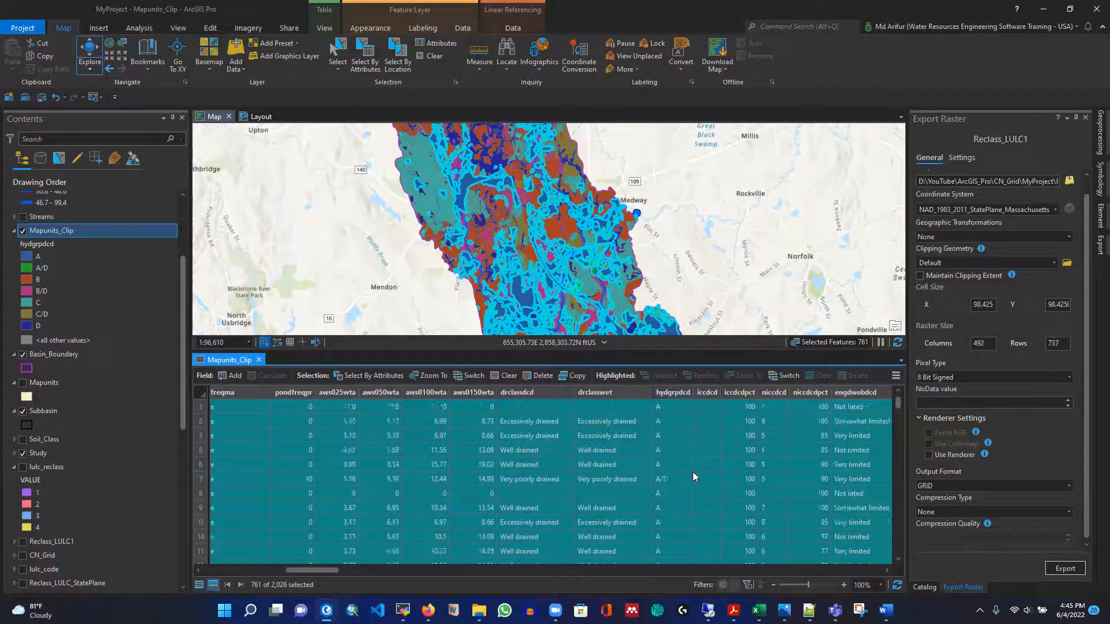
{"action": "scroll", "coordinate": [676, 486], "scroll_direction": "down", "scroll_amount": 10}
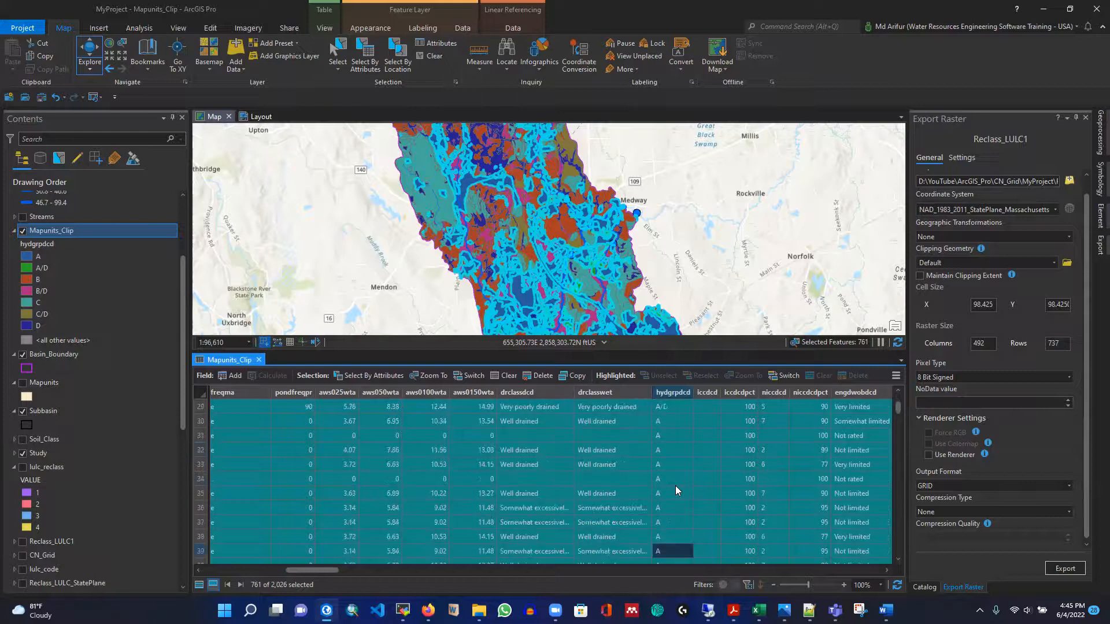
{"action": "left_click_drag", "start_coordinate": [322, 570], "coordinate": [566, 572]}
{"action": "left_click_drag", "start_coordinate": [879, 581], "coordinate": [899, 575]}
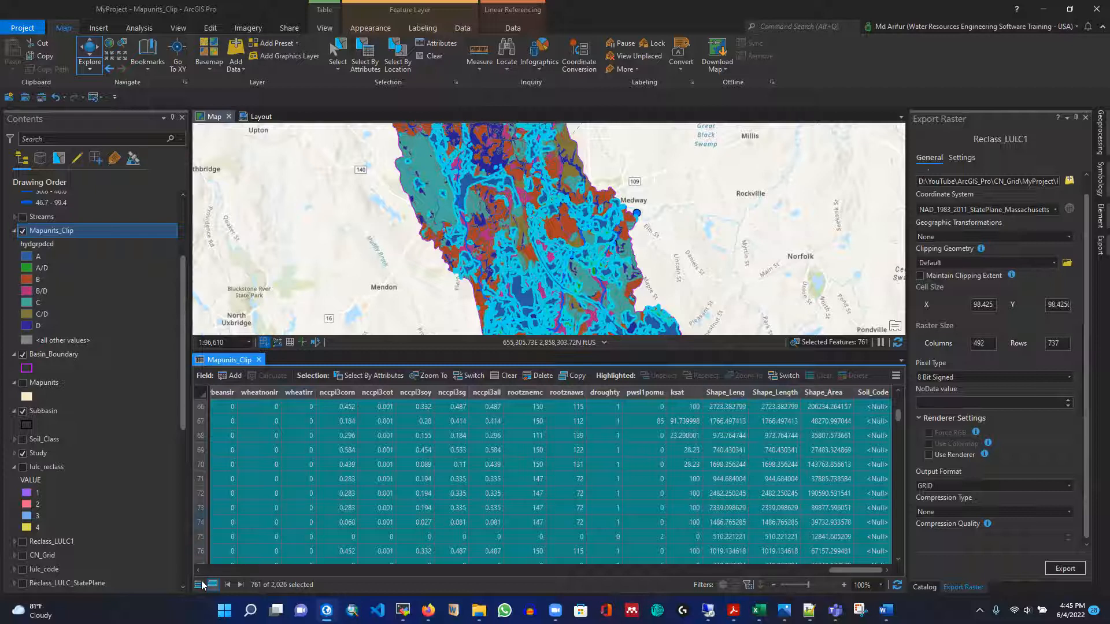
Clear the Mapunits_Clip selection and switch to the Reclassify_Soil.txt script in Notepad++
{"action": "left_click", "coordinate": [299, 421]}
{"action": "left_click", "coordinate": [509, 376]}
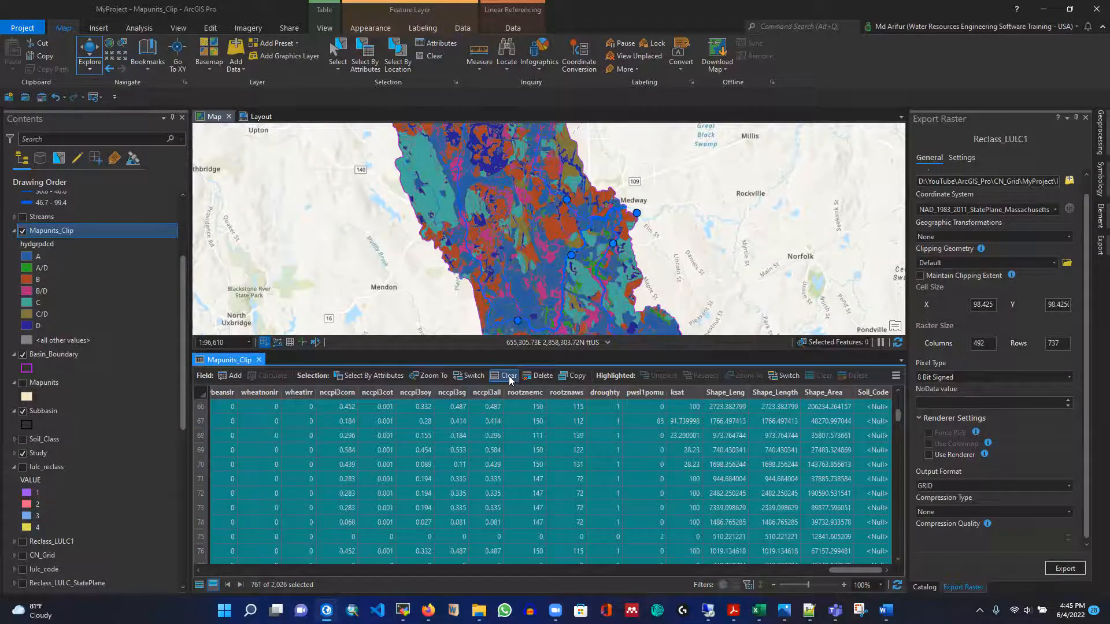
{"action": "key", "text": "alt+Tab"}
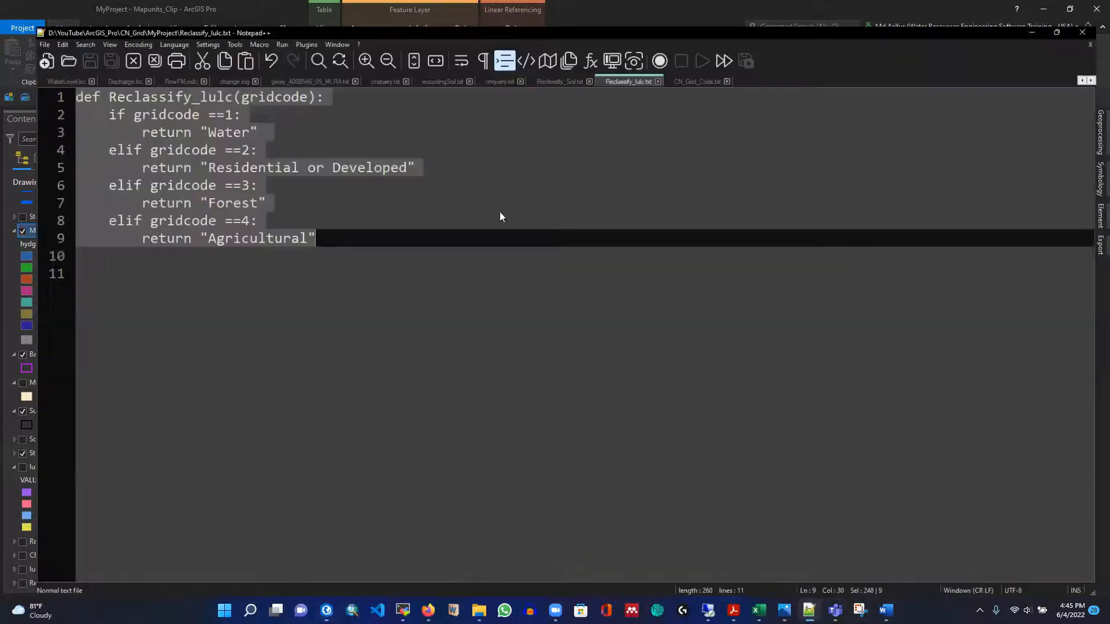
{"action": "left_click", "coordinate": [541, 57]}
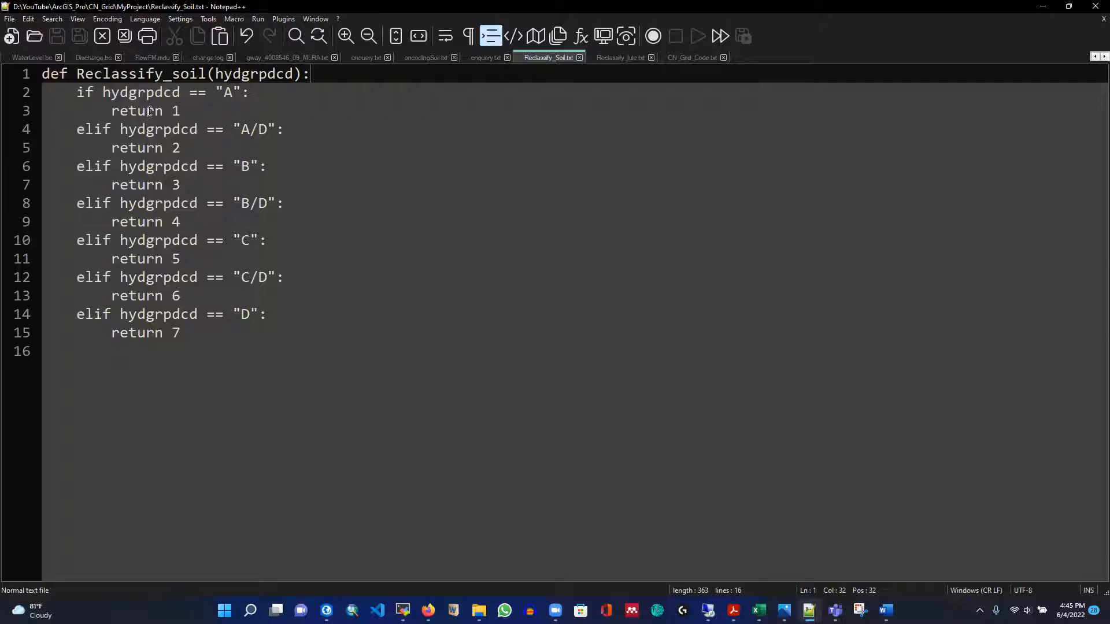
Review the code returned for each soil group and copy the complete Reclassify_soil(hydgrpdcd) function
{"action": "left_click", "coordinate": [235, 96]}
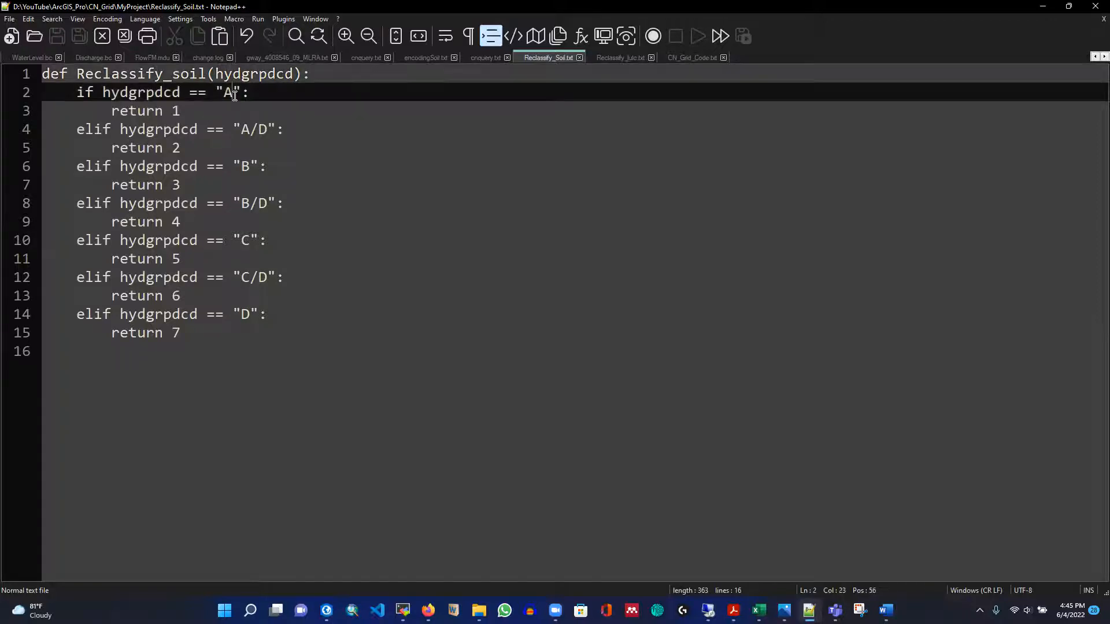
{"action": "left_click", "coordinate": [182, 113]}
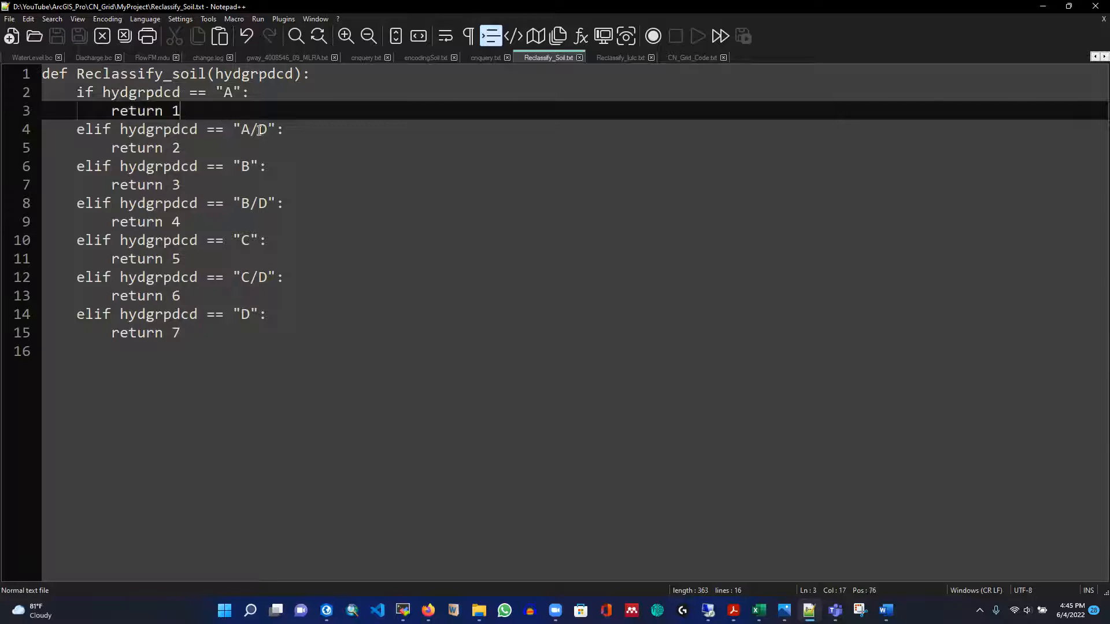
{"action": "left_click", "coordinate": [180, 150]}
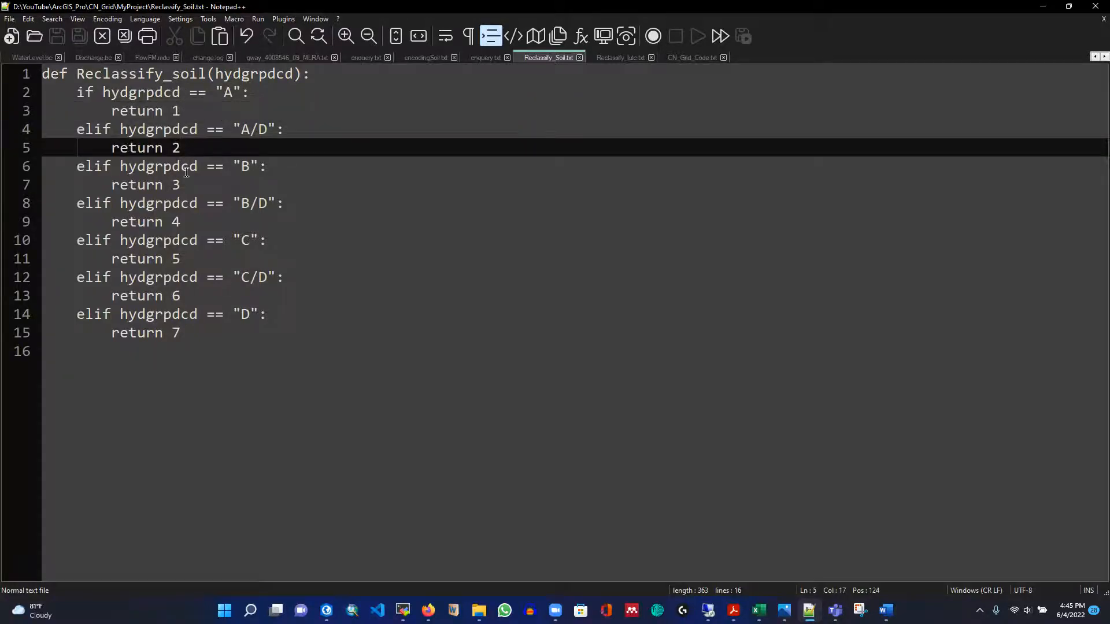
{"action": "left_click_drag", "start_coordinate": [44, 74], "coordinate": [273, 337]}
{"action": "right_click", "coordinate": [161, 163]}
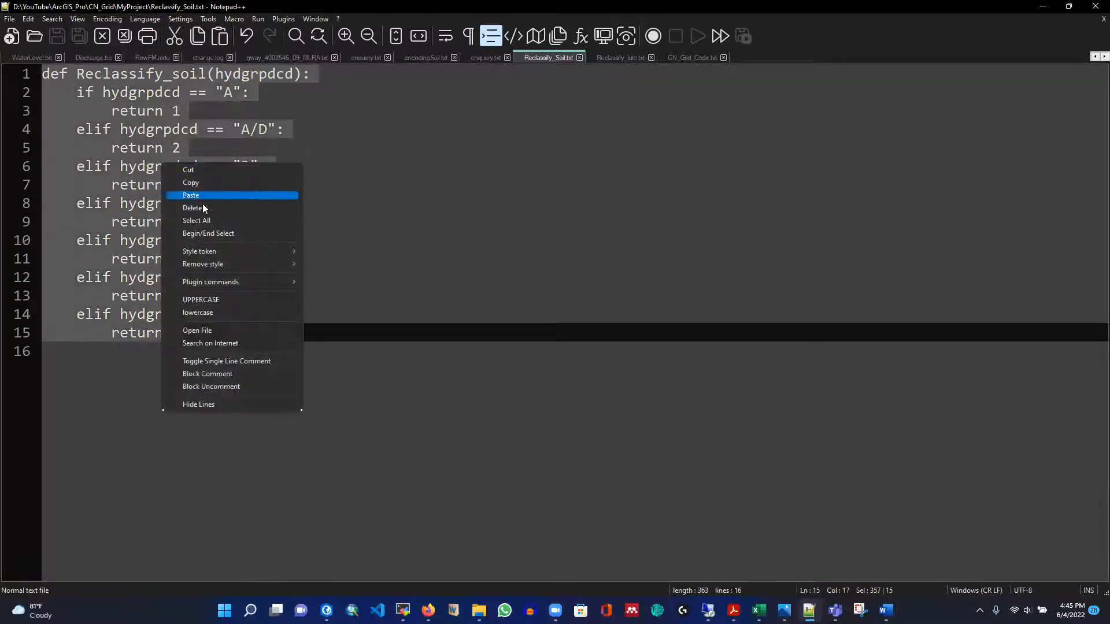
{"action": "left_click", "coordinate": [194, 183]}
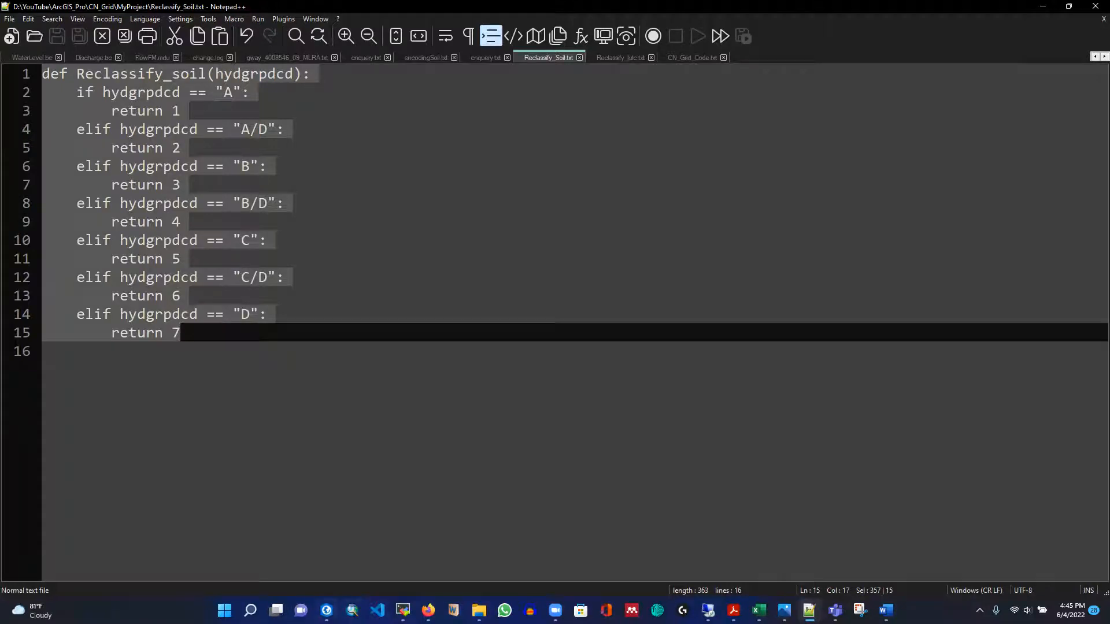
Switch to ArcGIS Pro and show all records of the Mapunits_Clip table through to the Soil_Code column
{"action": "left_click", "coordinate": [326, 610]}
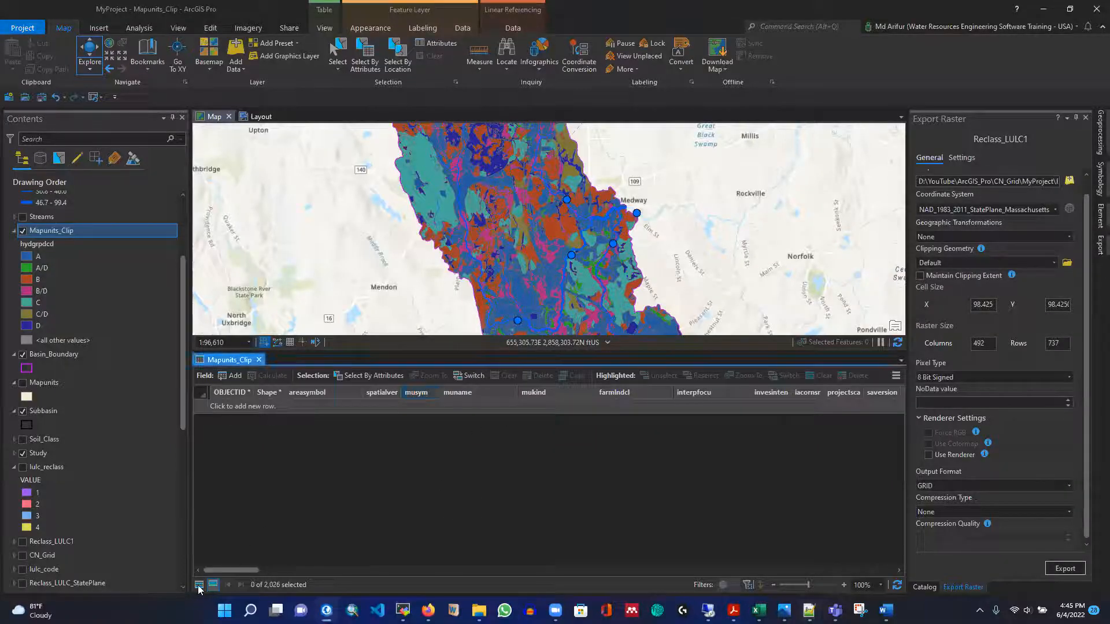
{"action": "left_click", "coordinate": [199, 585]}
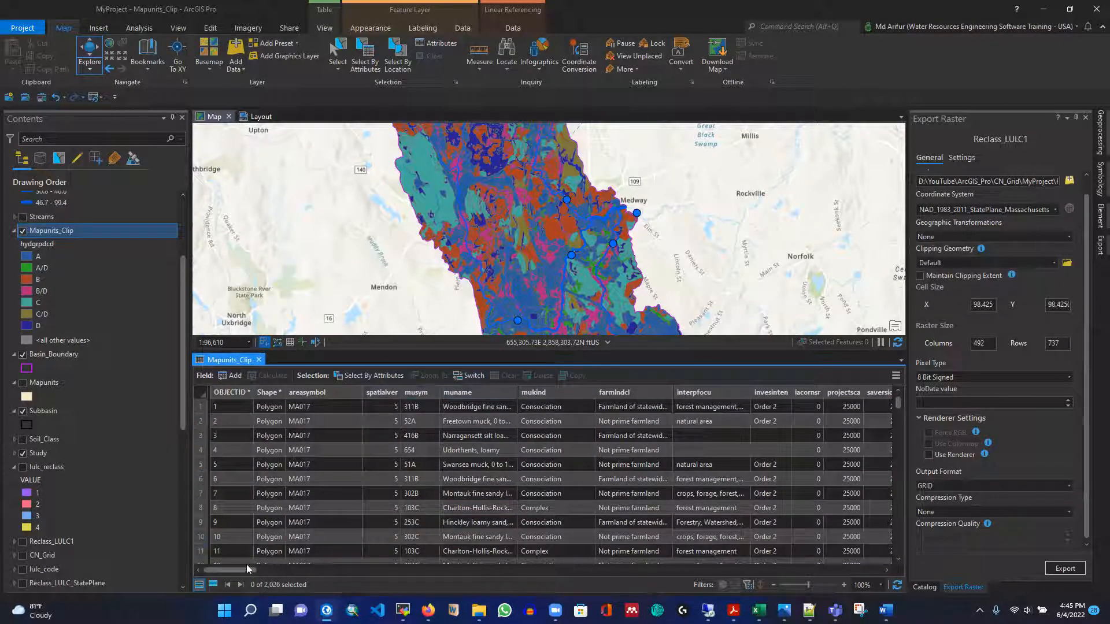
{"action": "left_click_drag", "start_coordinate": [238, 570], "coordinate": [901, 575]}
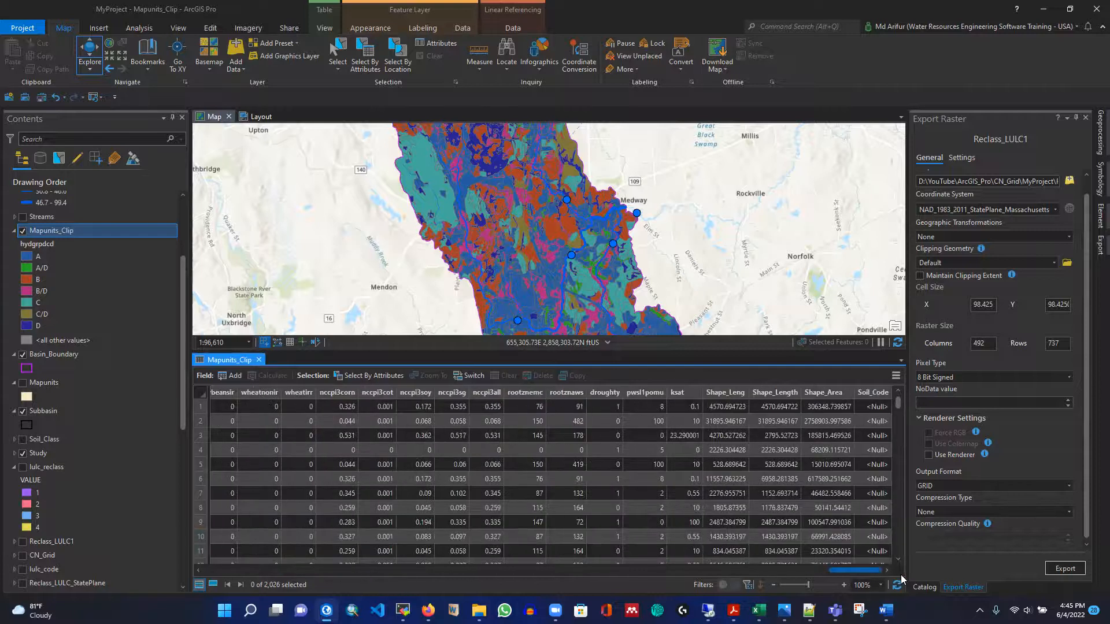
Start a Calculate Field for Soil_Code and paste the copied Reclassify_soil(hydgrpdcd) function as its code block
{"action": "left_click", "coordinate": [874, 393]}
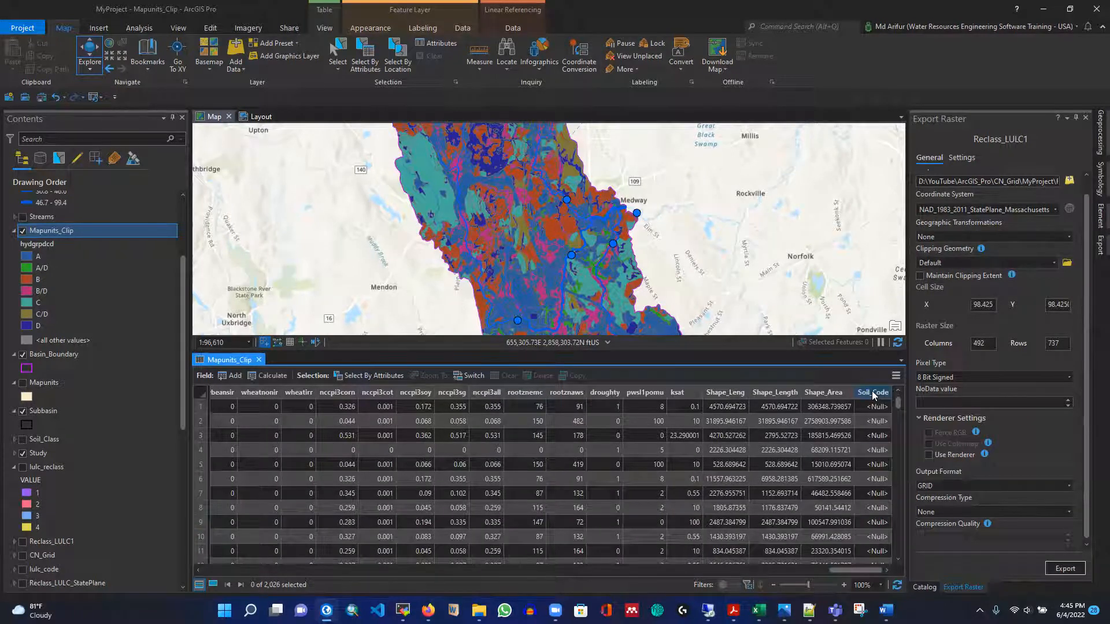
{"action": "right_click", "coordinate": [872, 394]}
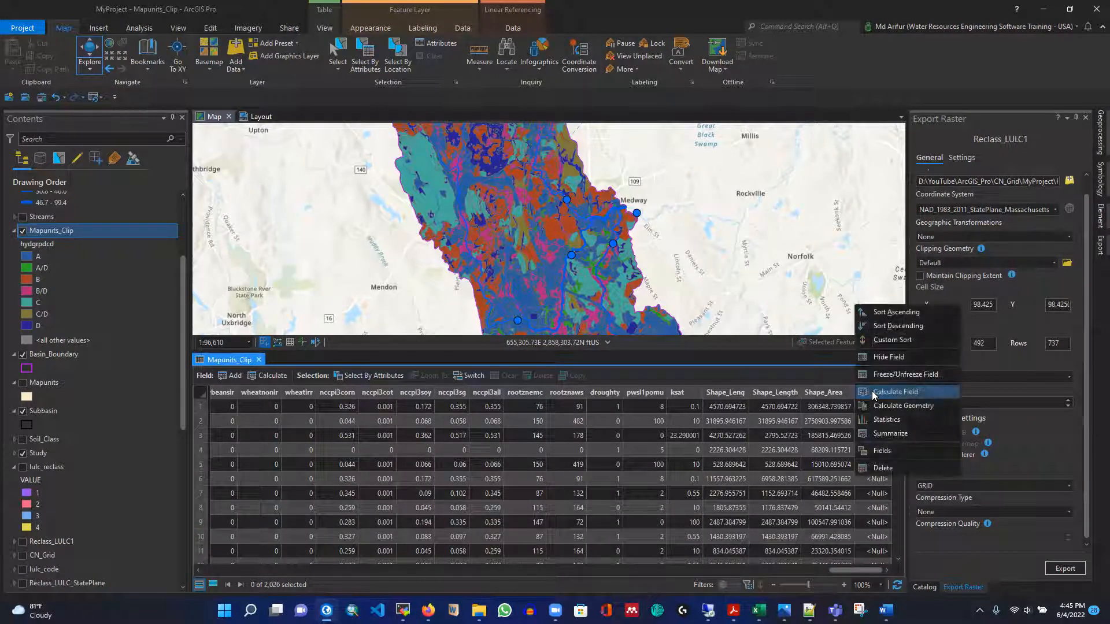
{"action": "left_click", "coordinate": [794, 33]}
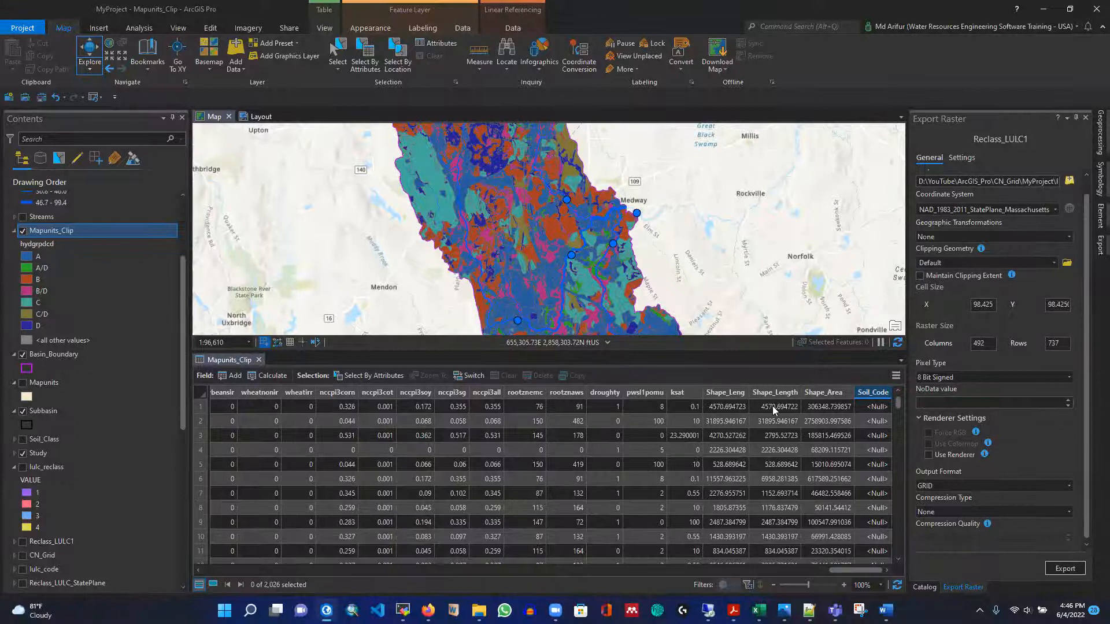
{"action": "right_click", "coordinate": [867, 392]}
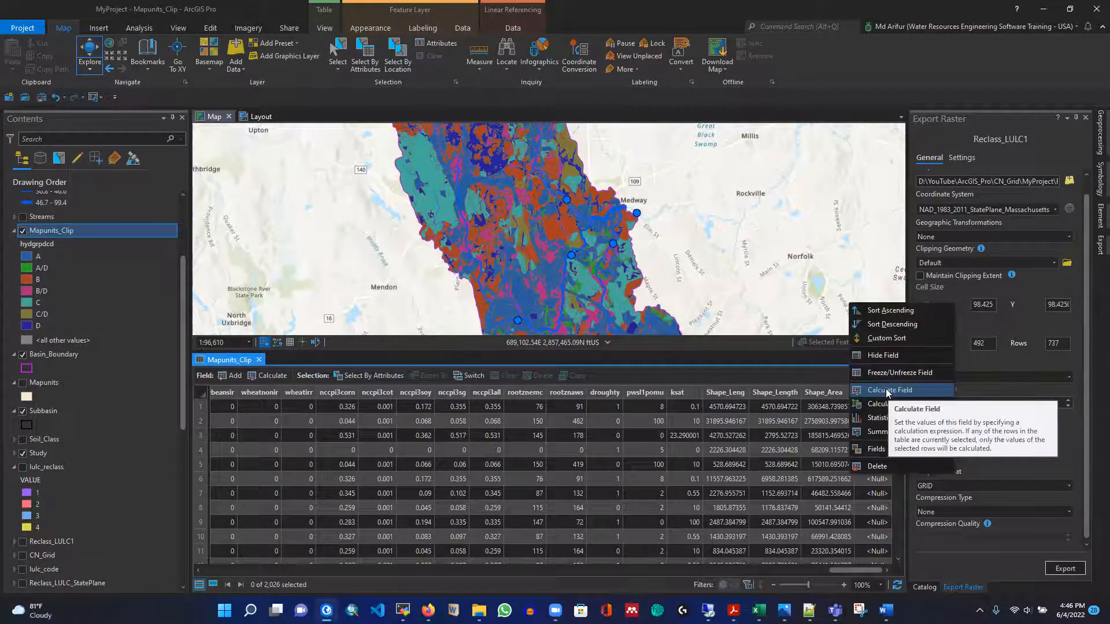
{"action": "left_click", "coordinate": [888, 391]}
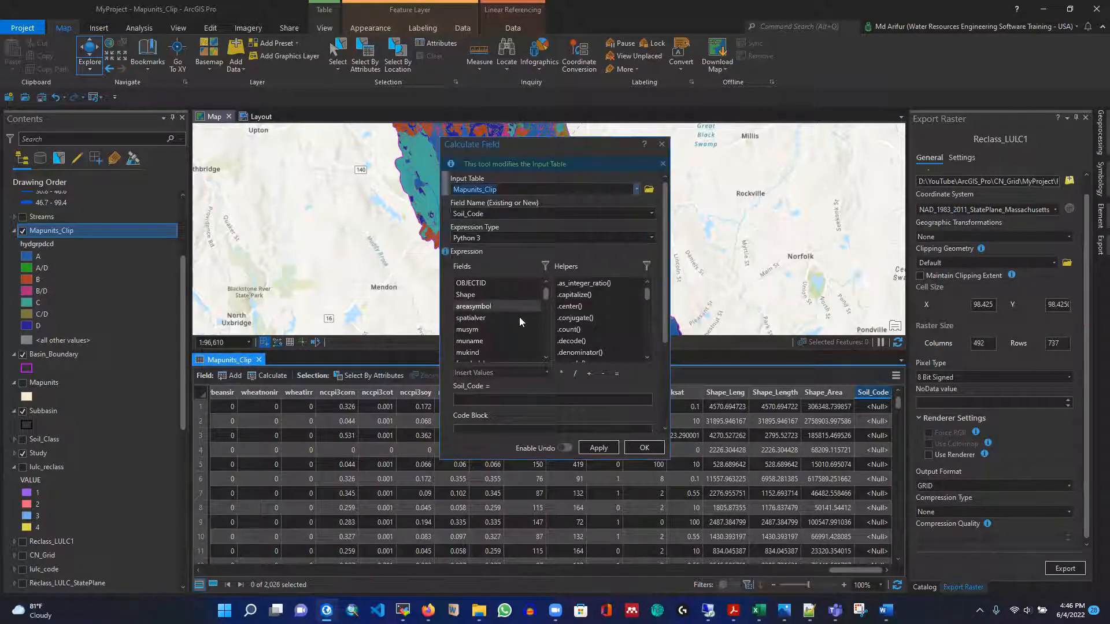
{"action": "scroll", "coordinate": [519, 317], "scroll_direction": "down", "scroll_amount": 5}
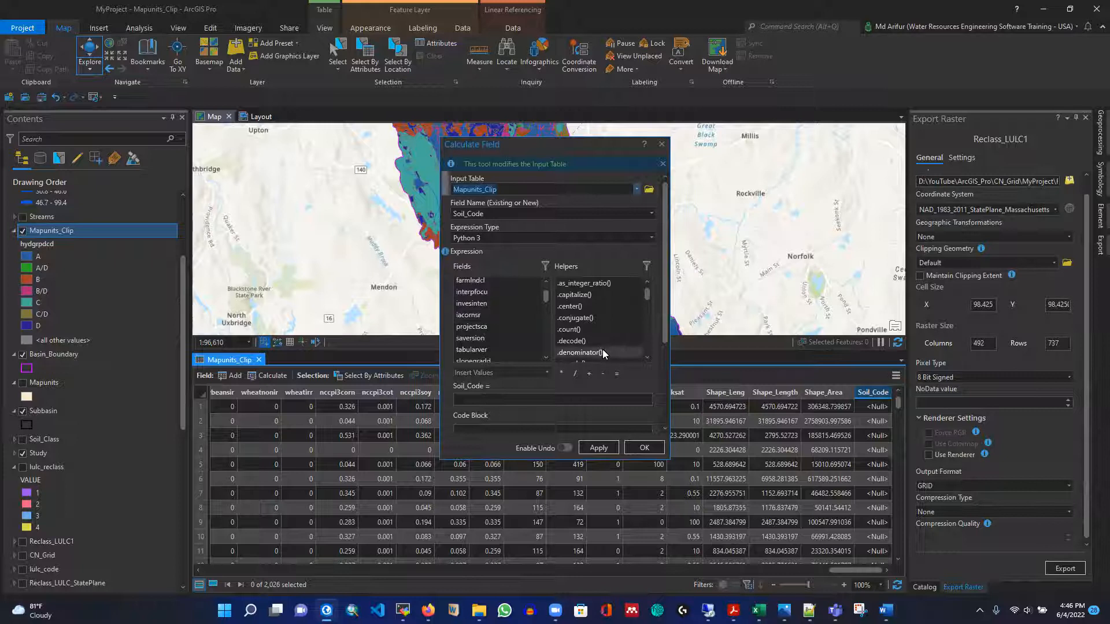
{"action": "scroll", "coordinate": [647, 383], "scroll_direction": "down", "scroll_amount": 2}
{"action": "left_click", "coordinate": [479, 351]}
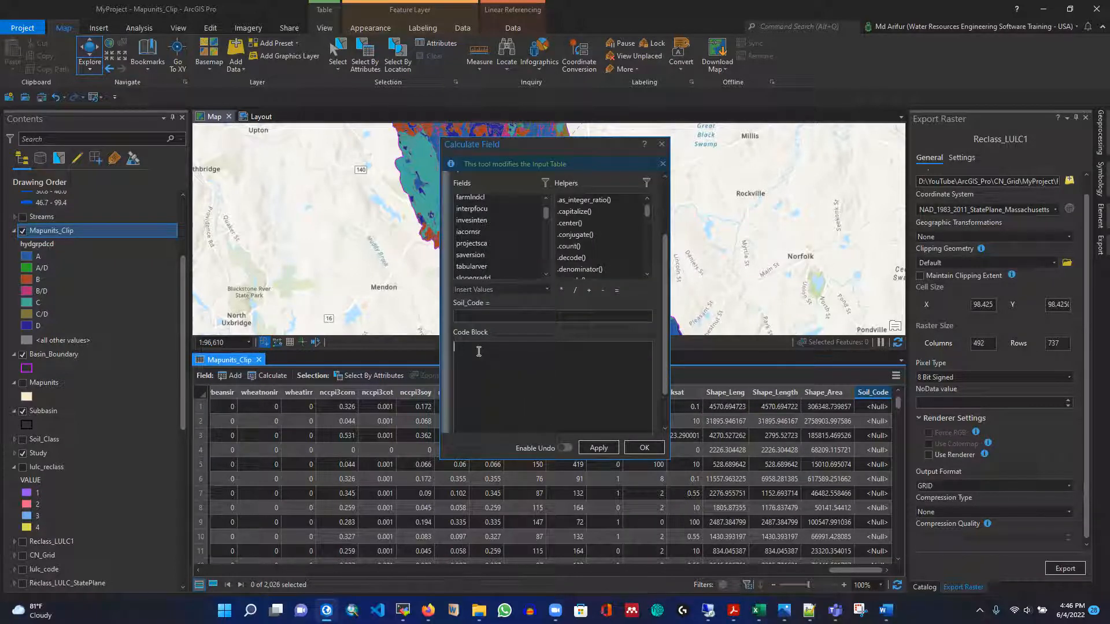
{"action": "key", "text": "ctrl+v"}
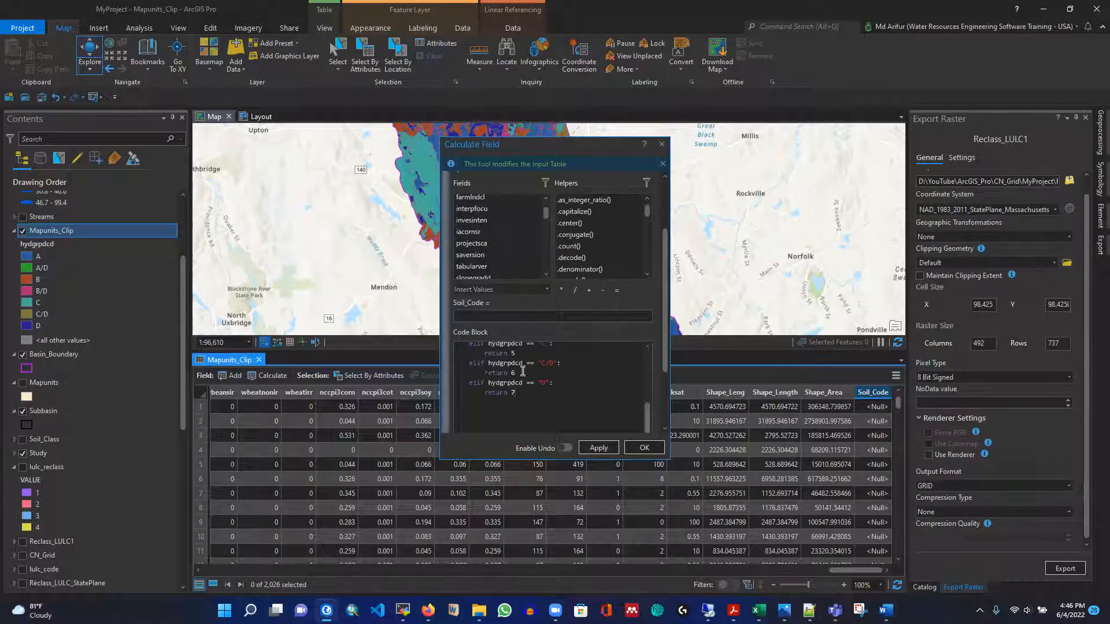
{"action": "scroll", "coordinate": [520, 370], "scroll_direction": "up", "scroll_amount": 3}
Set the Soil_Code expression to Reclassify_soil(!hydgrpdcd!), apply the calculation and close the Calculate Field dialog
{"action": "double_click", "coordinate": [492, 347]}
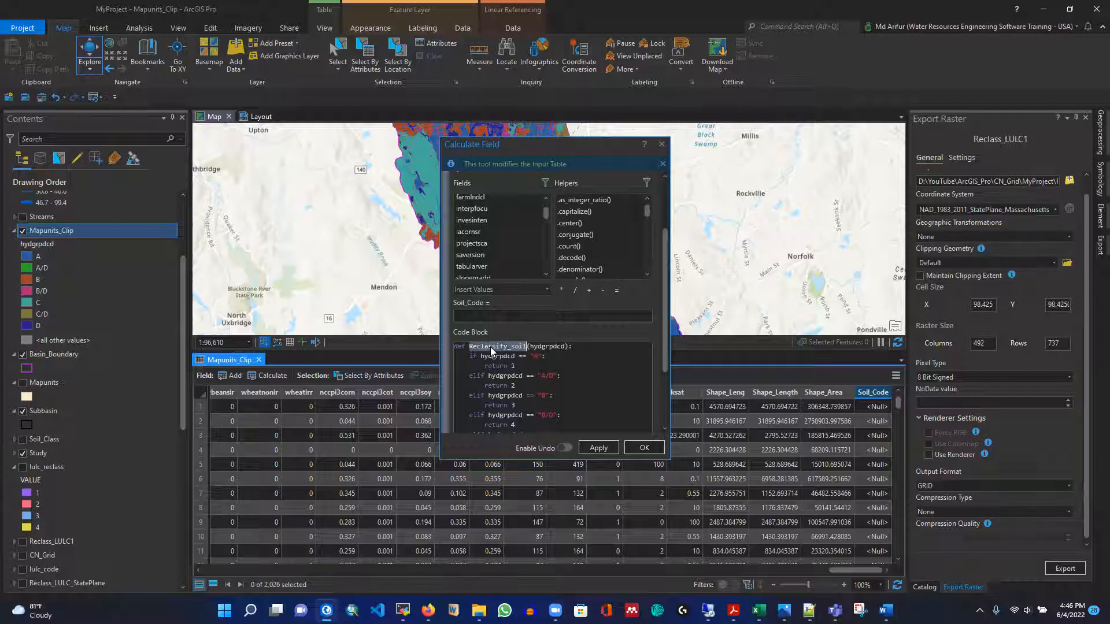
{"action": "left_click", "coordinate": [479, 318]}
{"action": "key", "text": "ctrl+v"}
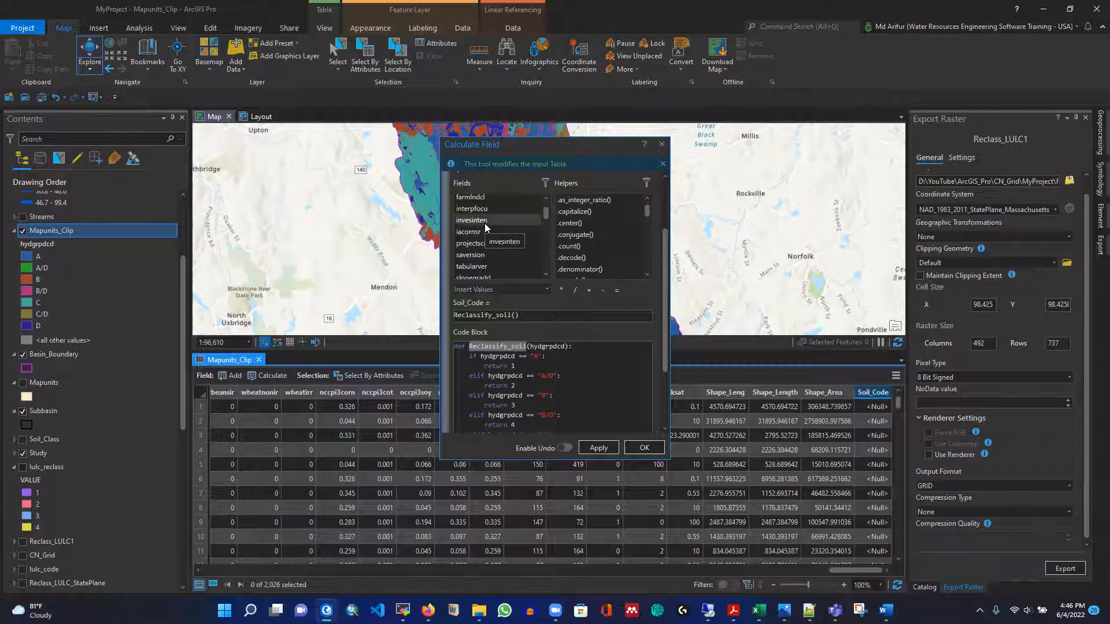
{"action": "scroll", "coordinate": [485, 223], "scroll_direction": "down", "scroll_amount": 4}
{"action": "scroll", "coordinate": [491, 232], "scroll_direction": "down", "scroll_amount": 1}
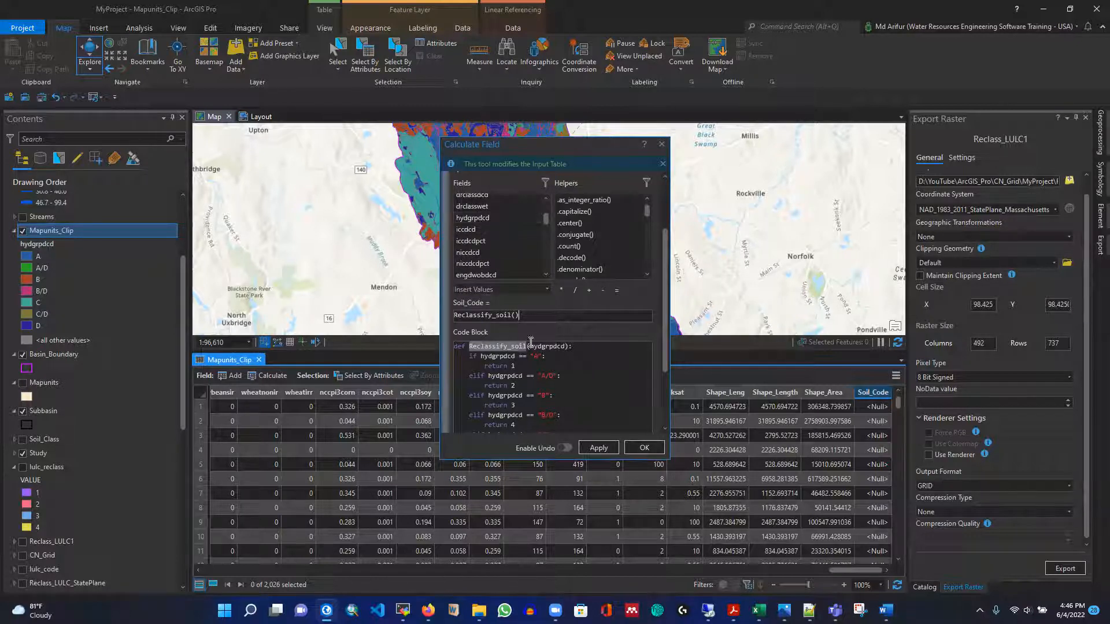
{"action": "left_click", "coordinate": [472, 220]}
{"action": "double_click", "coordinate": [471, 220]}
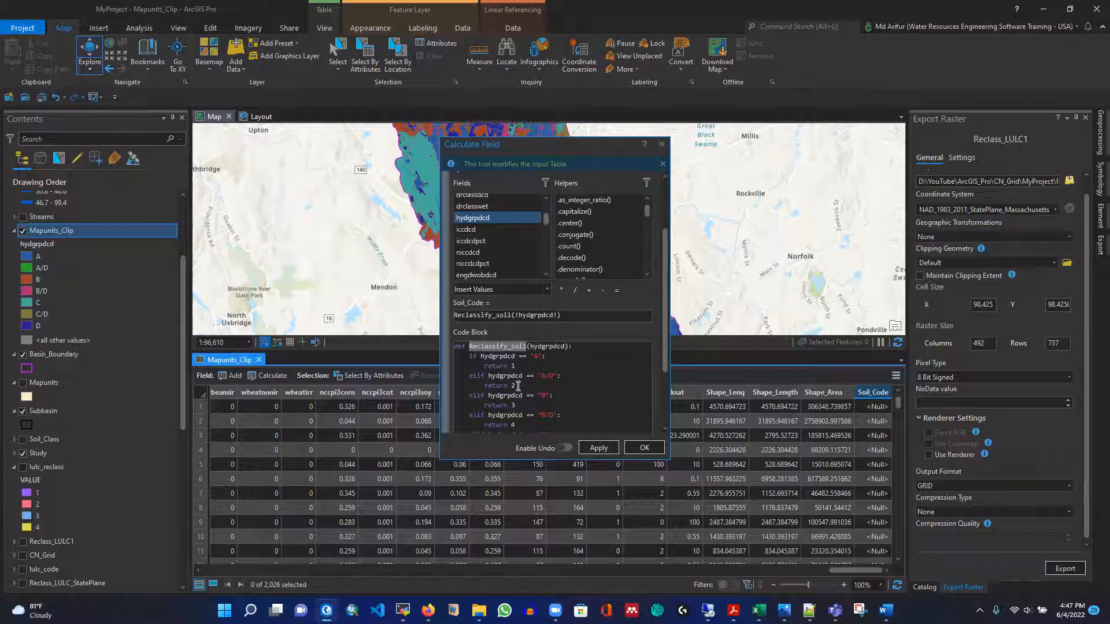
{"action": "left_click", "coordinate": [601, 449]}
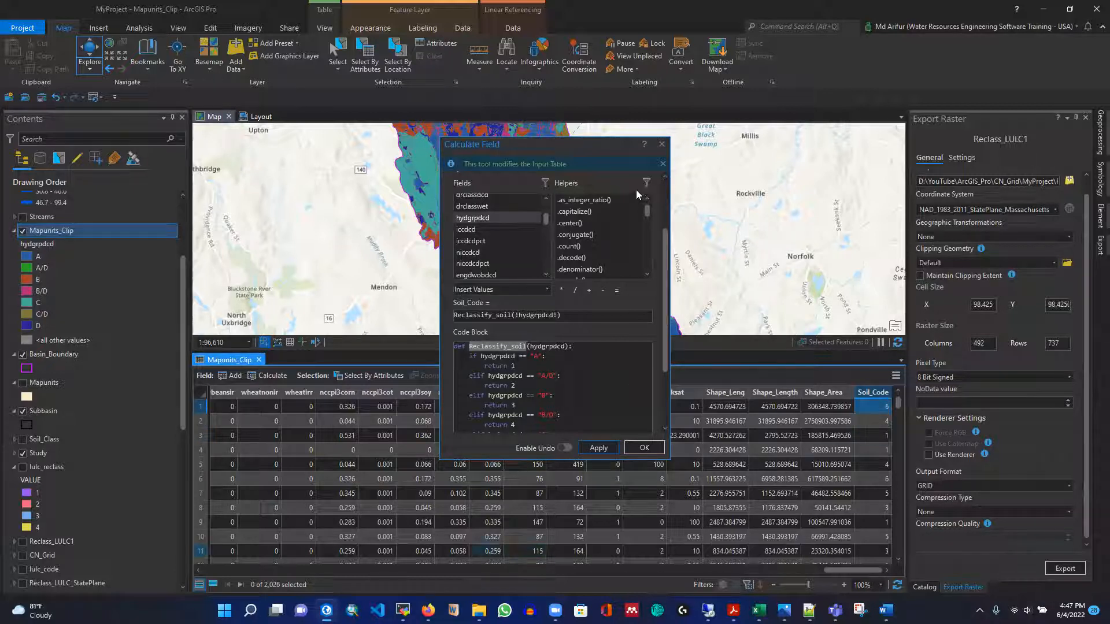
{"action": "left_click", "coordinate": [662, 144]}
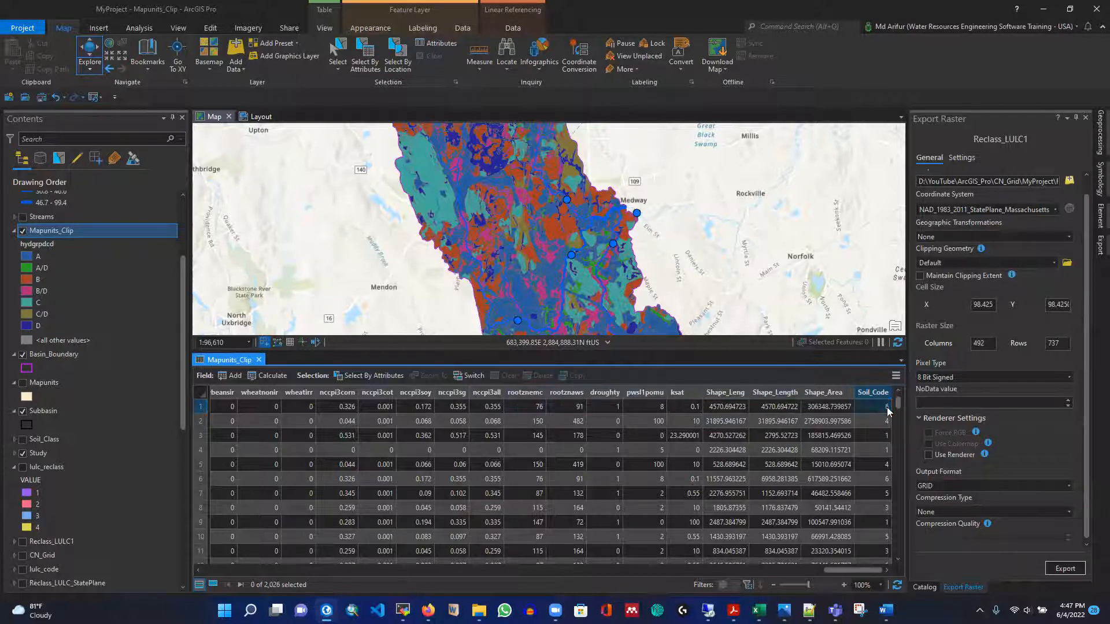
Check the calculated Soil_Code values down the Mapunits_Clip records and close the attribute table
{"action": "scroll", "coordinate": [875, 486], "scroll_direction": "down", "scroll_amount": 14}
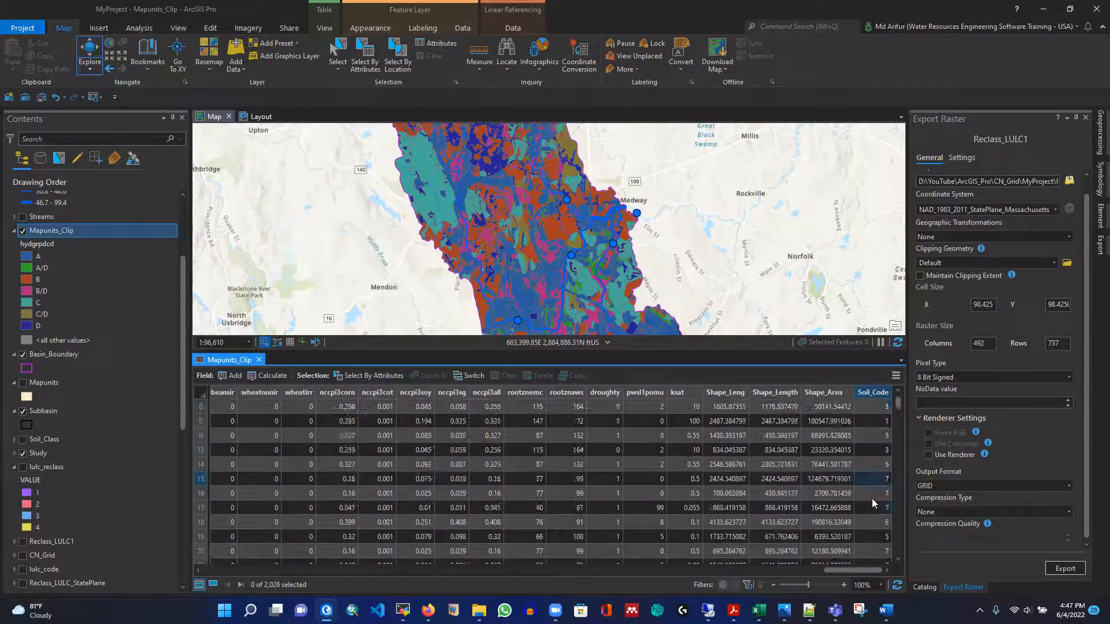
{"action": "scroll", "coordinate": [873, 510], "scroll_direction": "down", "scroll_amount": 20}
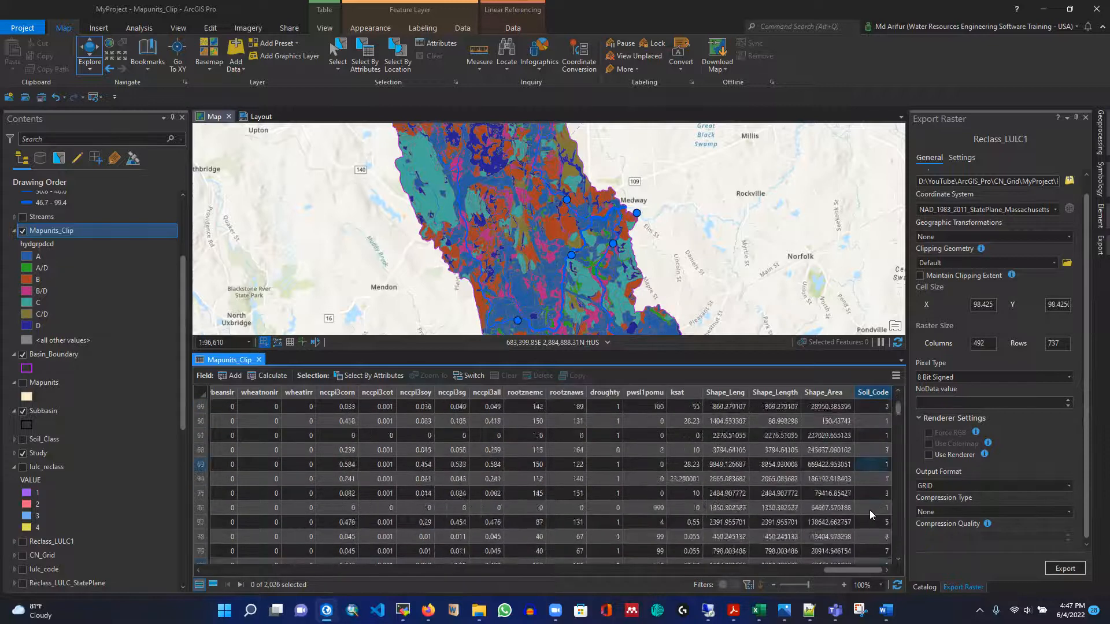
{"action": "left_click_drag", "start_coordinate": [898, 412], "coordinate": [899, 417]}
{"action": "scroll", "coordinate": [874, 479], "scroll_direction": "down", "scroll_amount": 16}
{"action": "scroll", "coordinate": [822, 489], "scroll_direction": "down", "scroll_amount": 18}
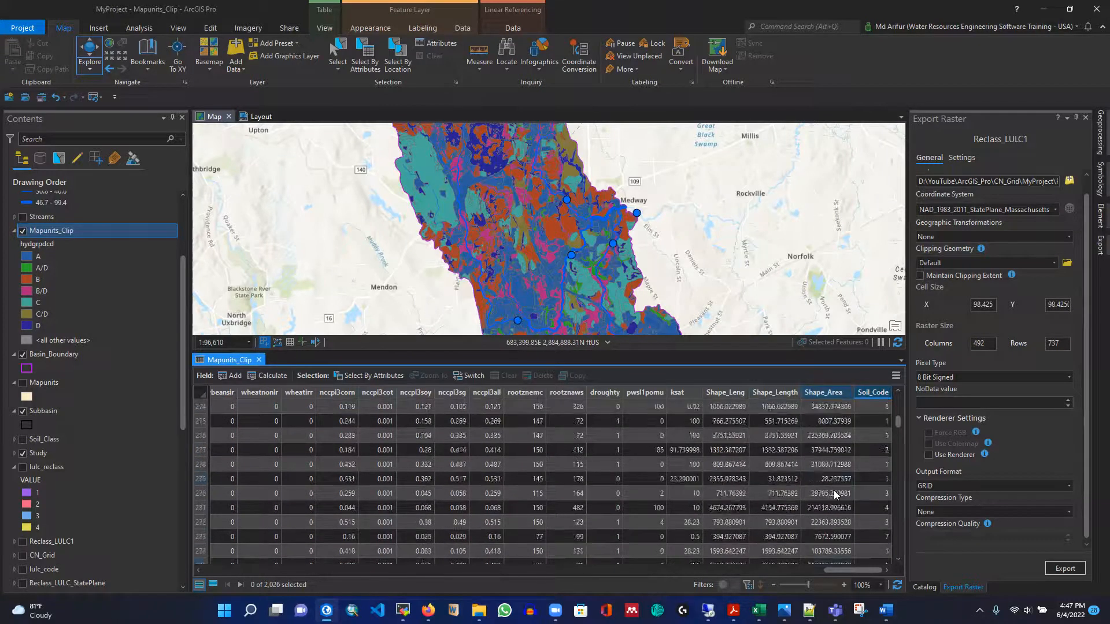
{"action": "left_click", "coordinate": [259, 360]}
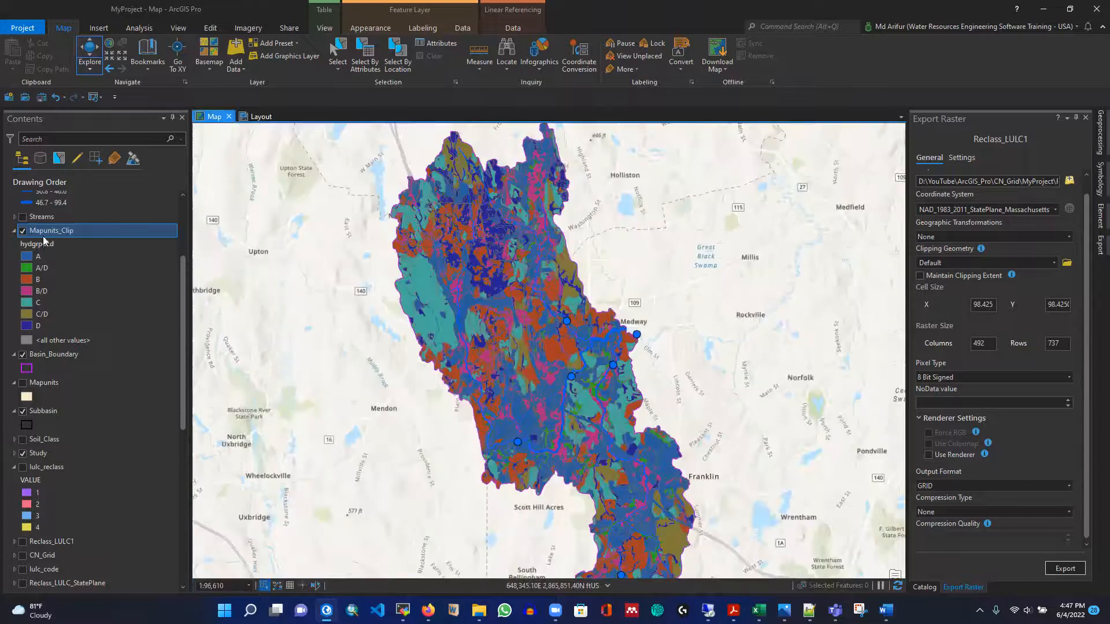
Change the Mapunits_Clip unique-values symbology to use the Soil_Code field
{"action": "left_click", "coordinate": [50, 256]}
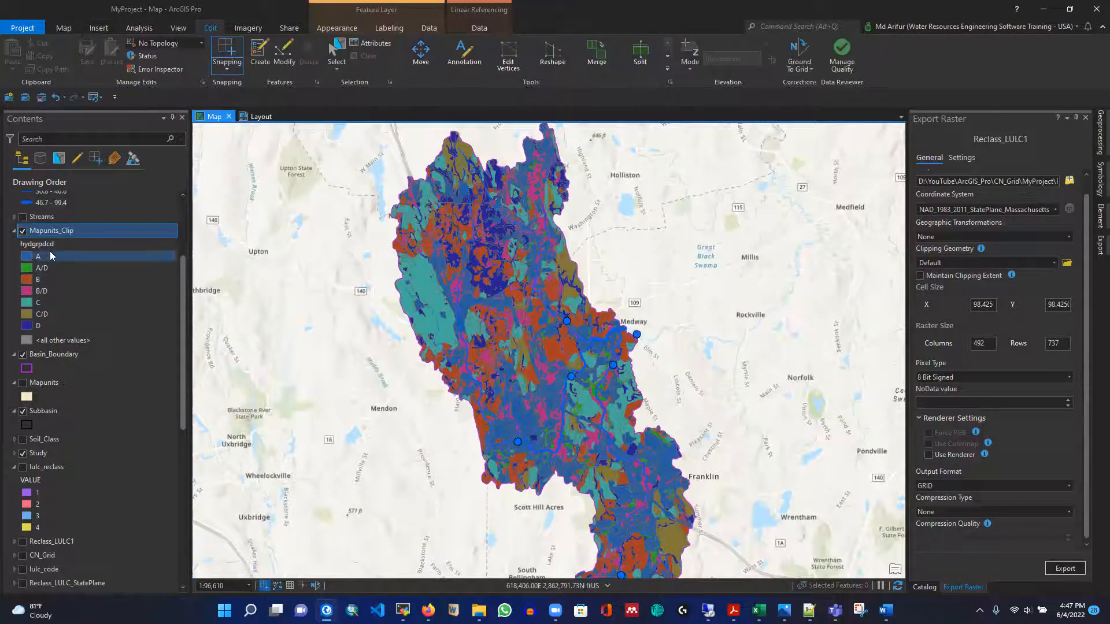
{"action": "left_click", "coordinate": [81, 246]}
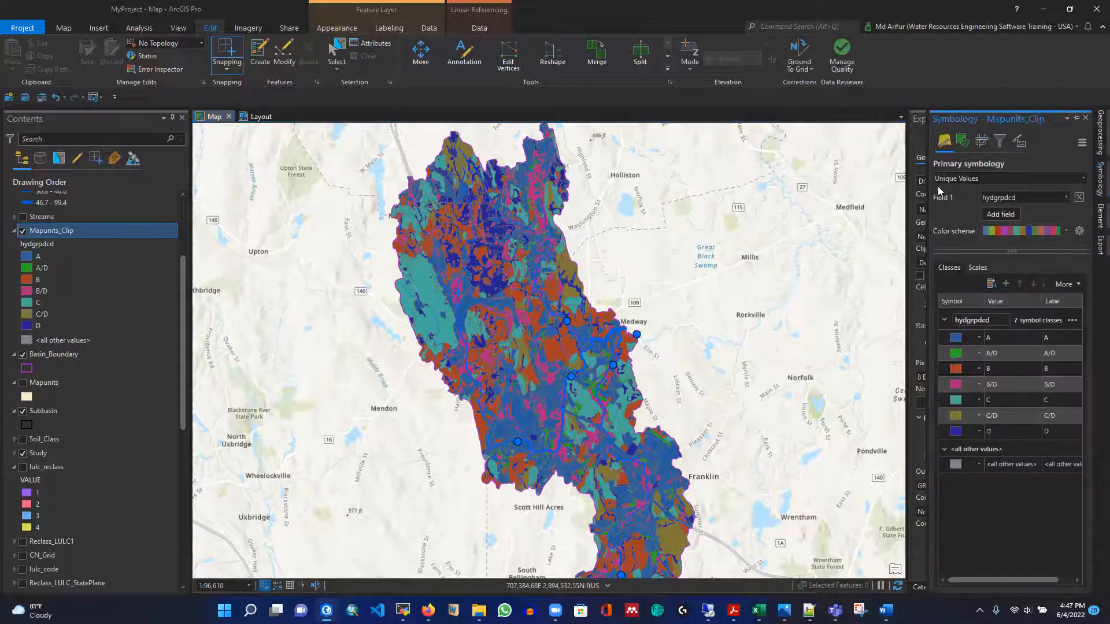
{"action": "left_click", "coordinate": [1068, 199]}
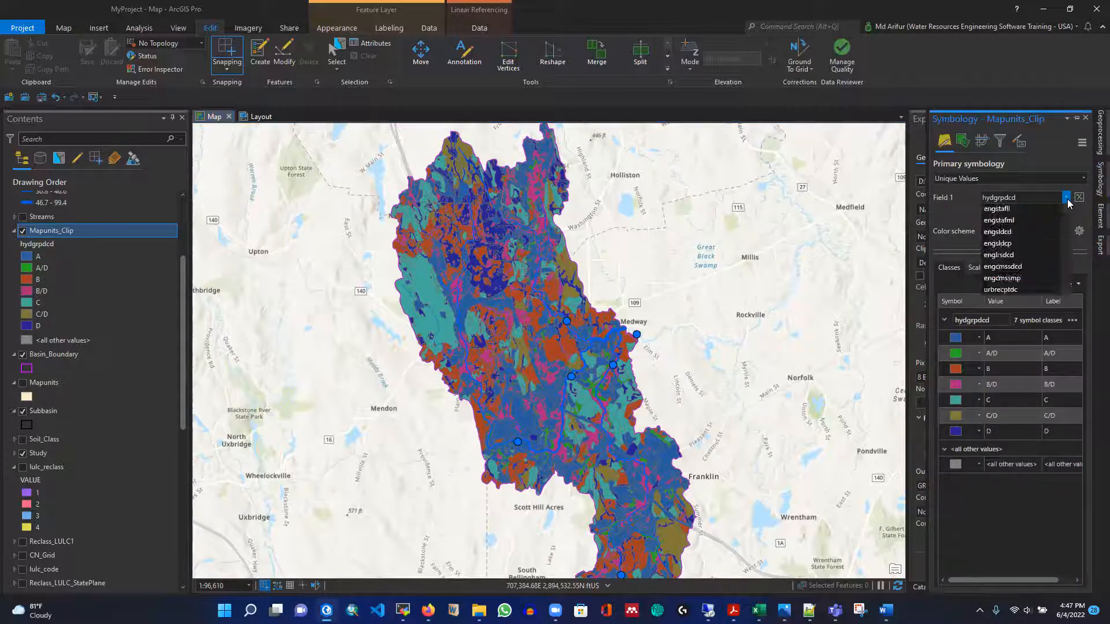
{"action": "left_click_drag", "start_coordinate": [1064, 313], "coordinate": [1072, 406]}
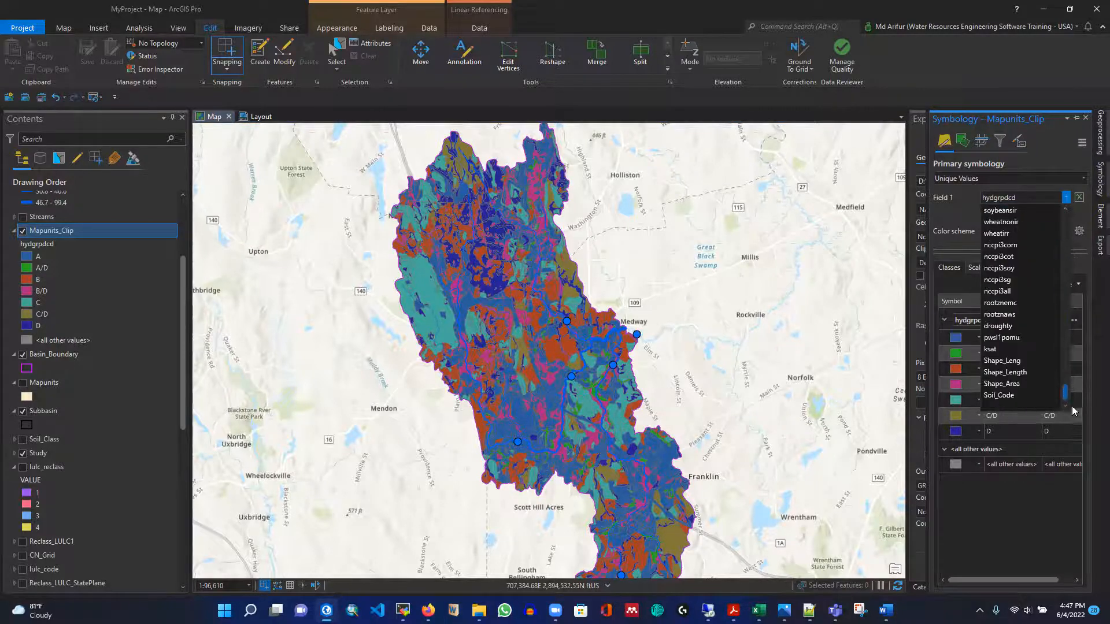
{"action": "left_click", "coordinate": [990, 396]}
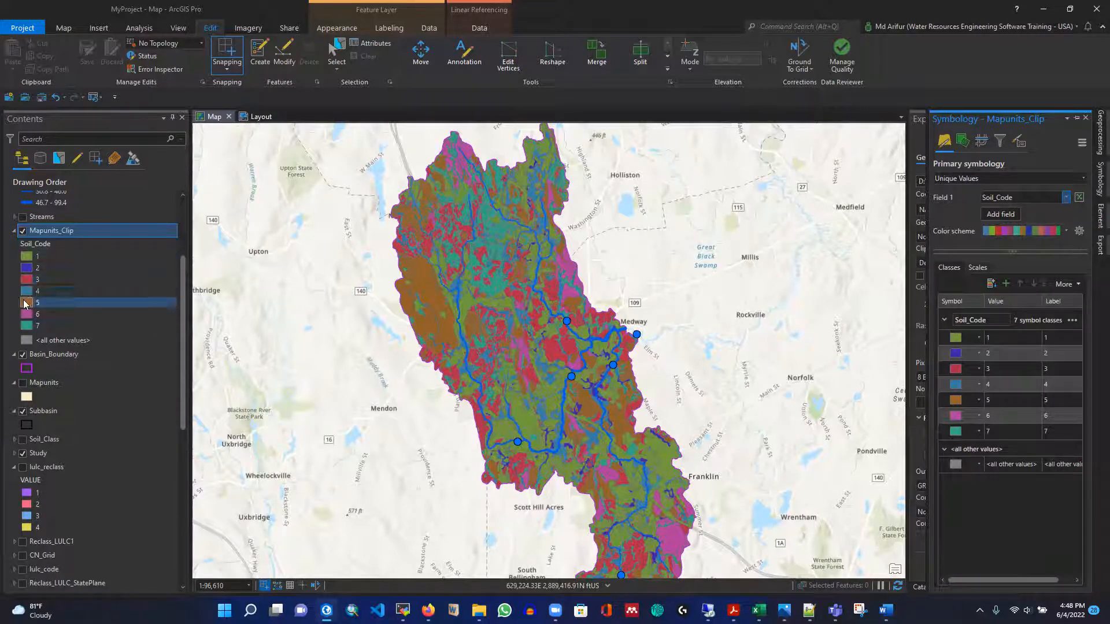
Examine the land cover classes of lulc_reclass and the Soil_Code classes of Mapunits_Clip in the layer legends
{"action": "scroll", "coordinate": [40, 267], "scroll_direction": "down", "scroll_amount": 1}
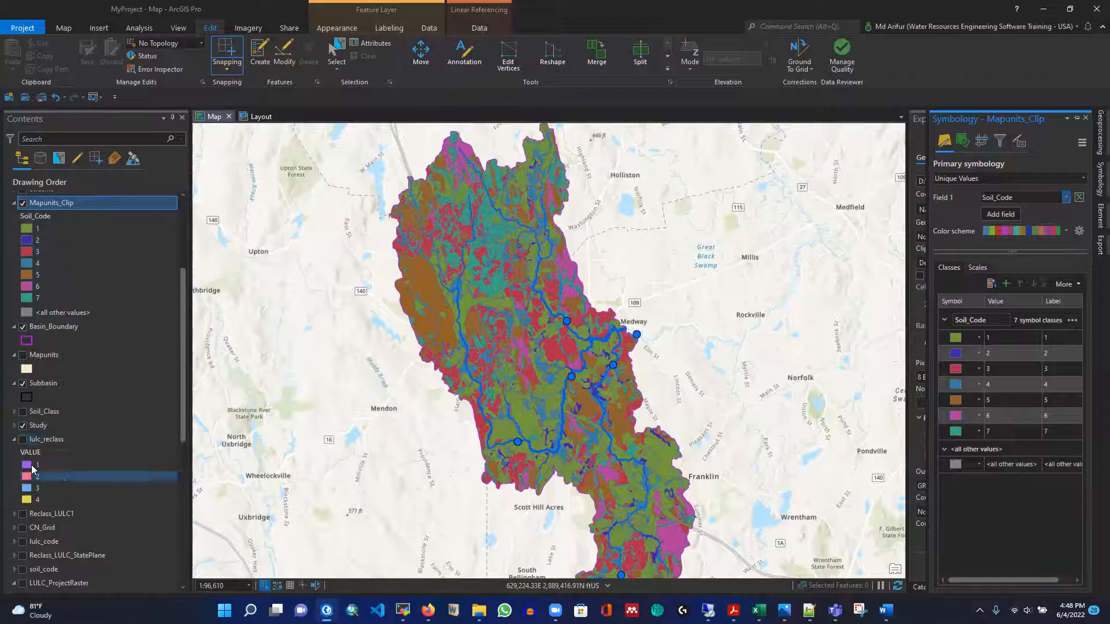
{"action": "scroll", "coordinate": [47, 443], "scroll_direction": "down", "scroll_amount": 2}
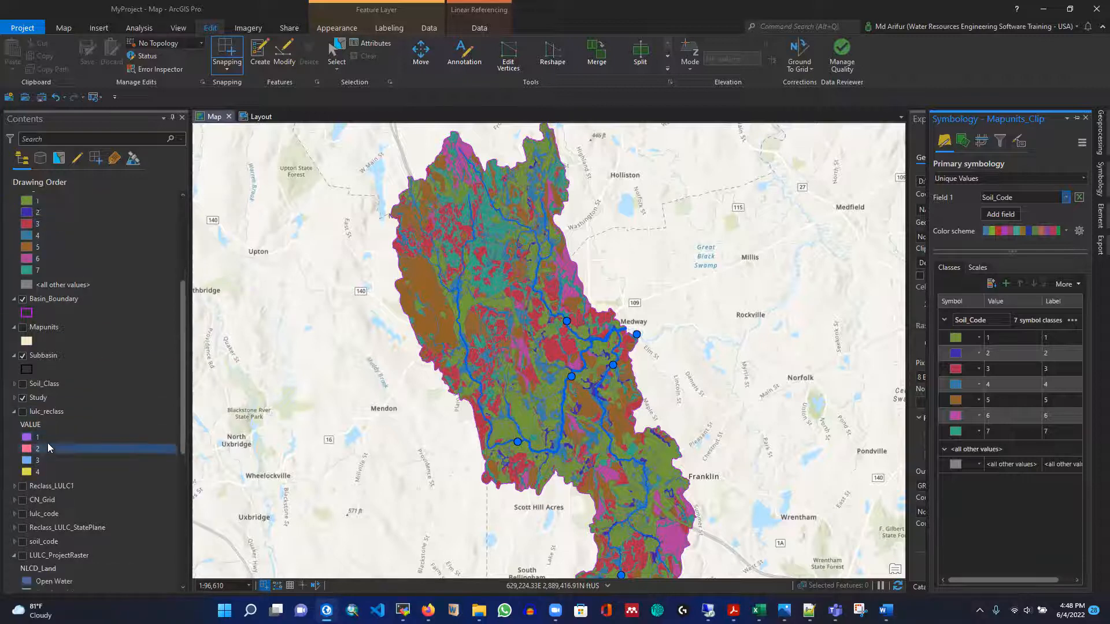
{"action": "left_click", "coordinate": [55, 386]}
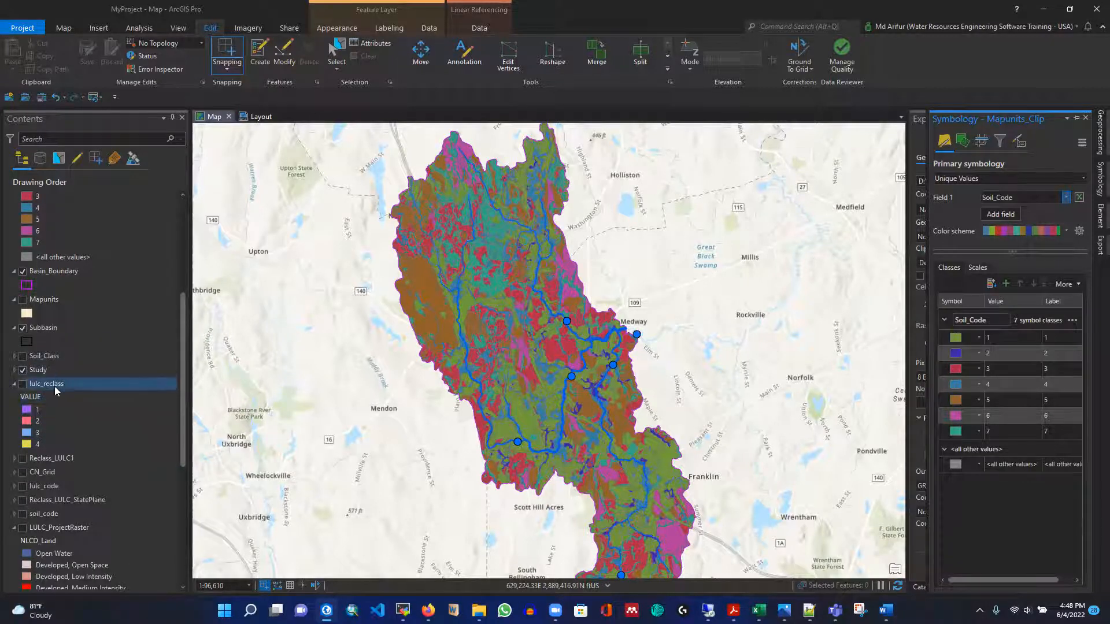
{"action": "left_click", "coordinate": [44, 436]}
{"action": "scroll", "coordinate": [52, 429], "scroll_direction": "up", "scroll_amount": 3}
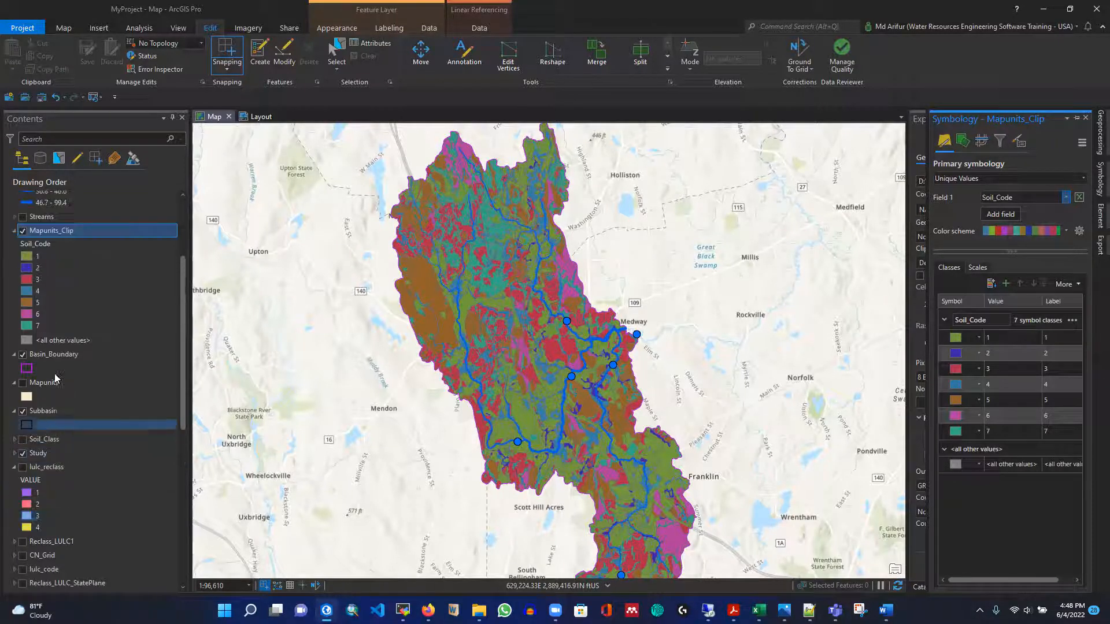
{"action": "left_click", "coordinate": [50, 269]}
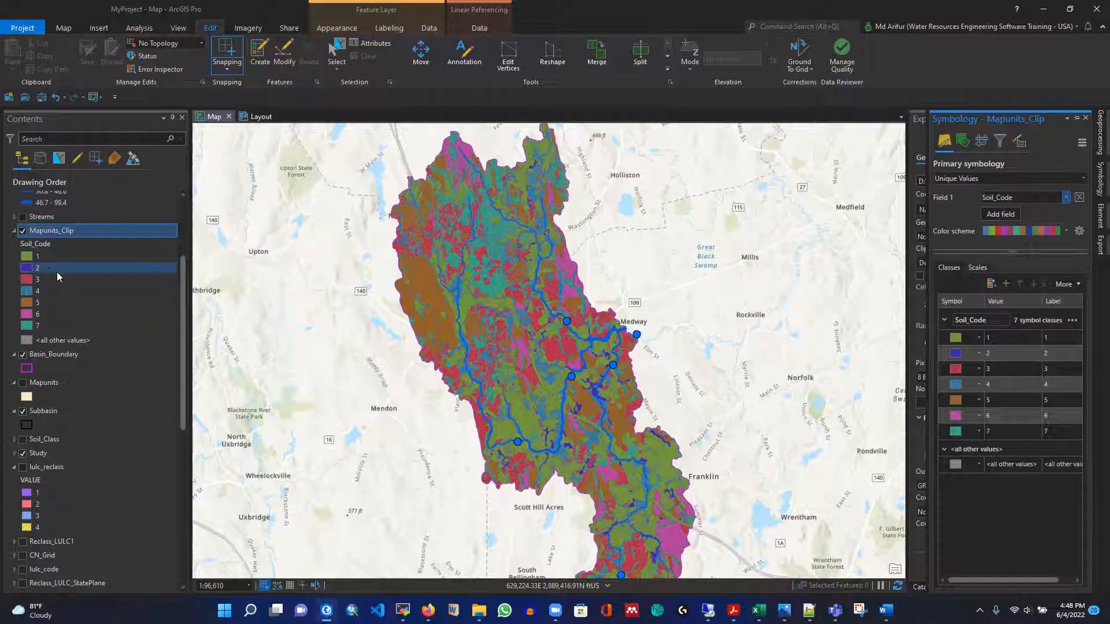
{"action": "left_click", "coordinate": [78, 290]}
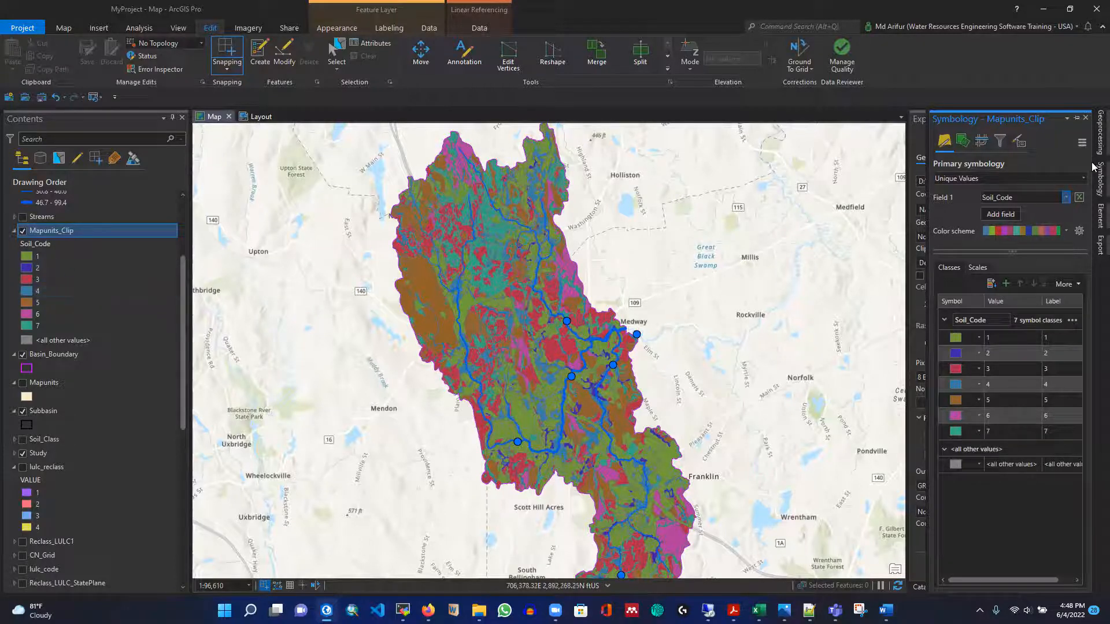
Leave the Clip tool and open the Polygon to Raster tool from the To Raster conversion tools
{"action": "left_click", "coordinate": [918, 139]}
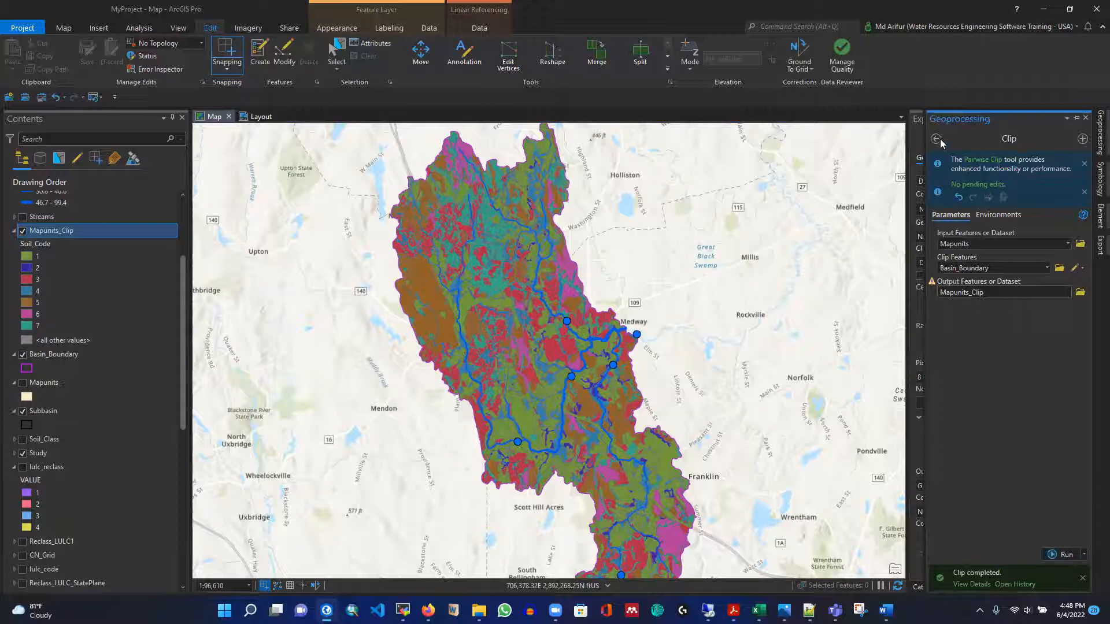
{"action": "left_click", "coordinate": [937, 141]}
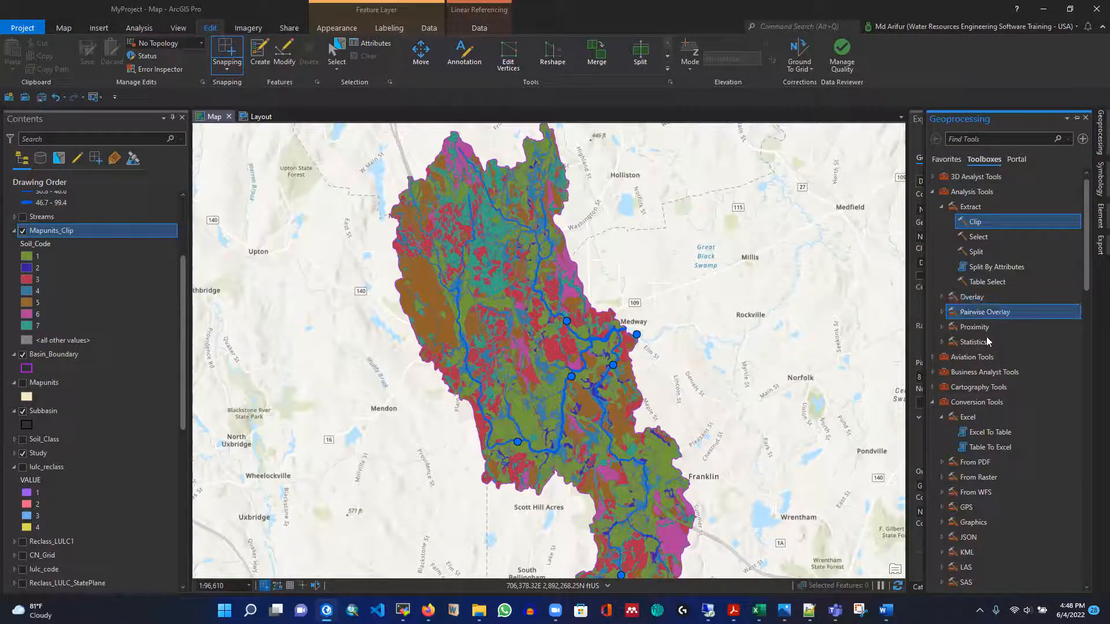
{"action": "scroll", "coordinate": [982, 298], "scroll_direction": "down", "scroll_amount": 4}
{"action": "scroll", "coordinate": [1007, 298], "scroll_direction": "down", "scroll_amount": 3}
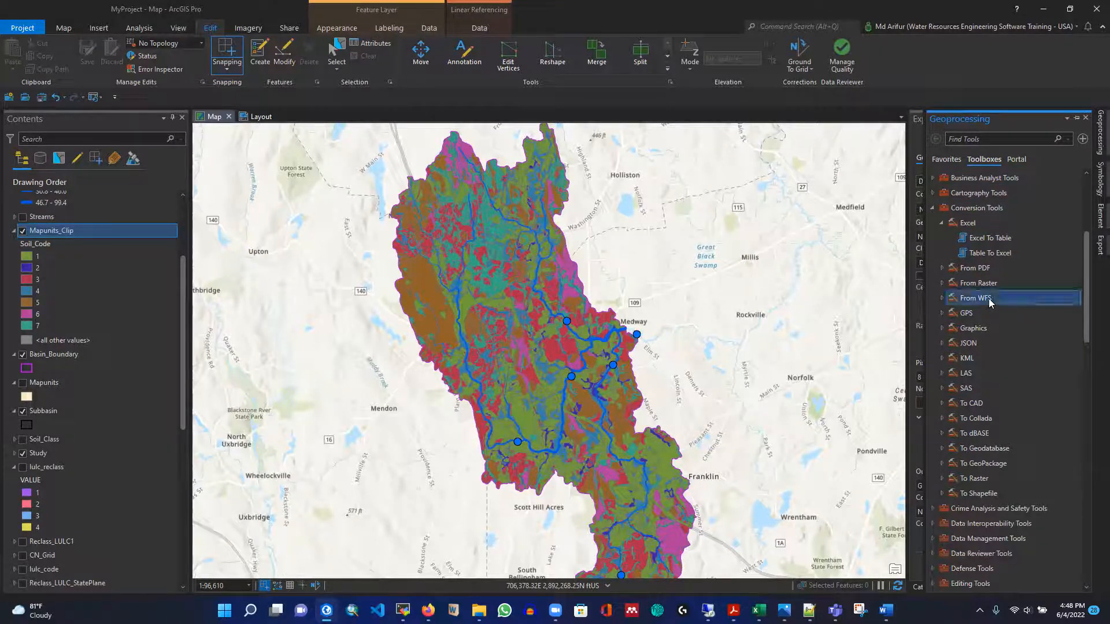
{"action": "scroll", "coordinate": [1007, 297], "scroll_direction": "down", "scroll_amount": 2}
{"action": "scroll", "coordinate": [1018, 393], "scroll_direction": "up", "scroll_amount": 7}
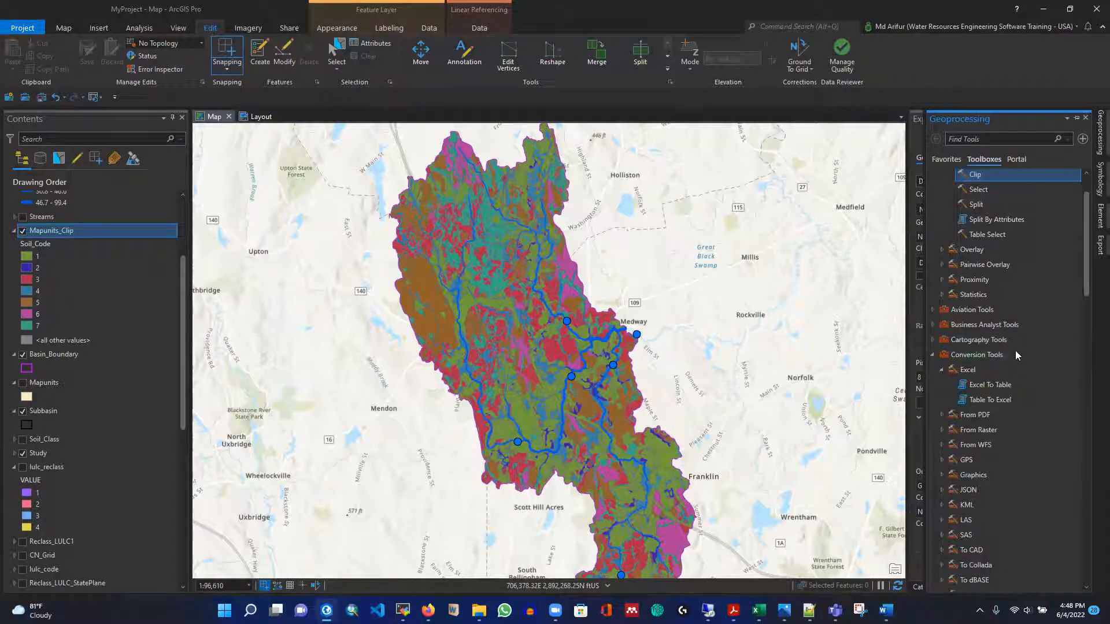
{"action": "scroll", "coordinate": [1018, 347], "scroll_direction": "down", "scroll_amount": 3}
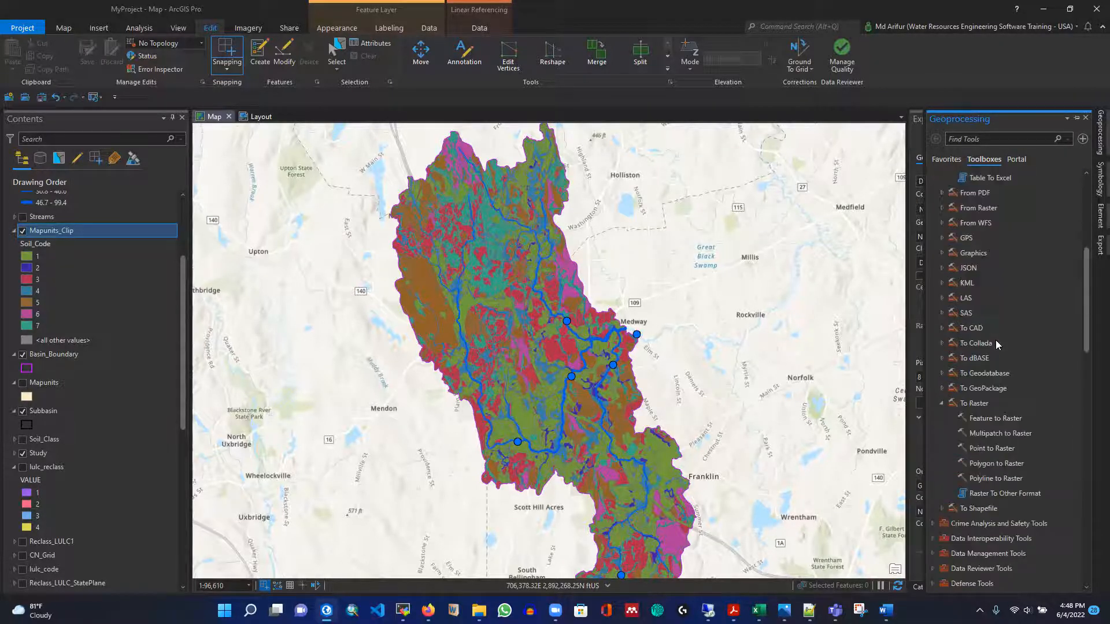
{"action": "scroll", "coordinate": [995, 340], "scroll_direction": "down", "scroll_amount": 8}
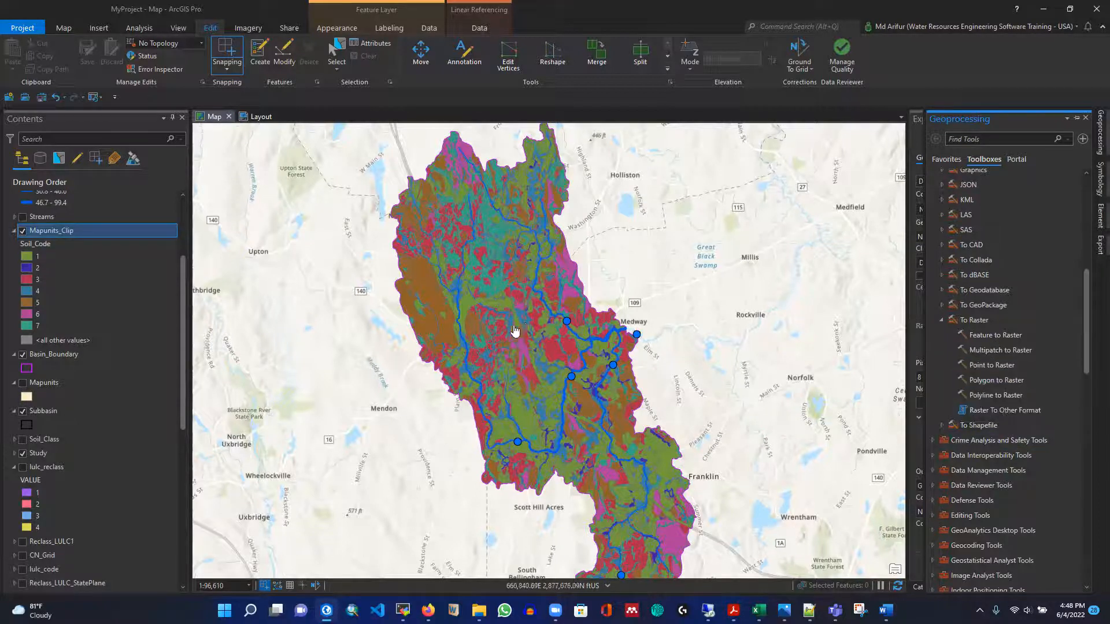
{"action": "left_click", "coordinate": [990, 383]}
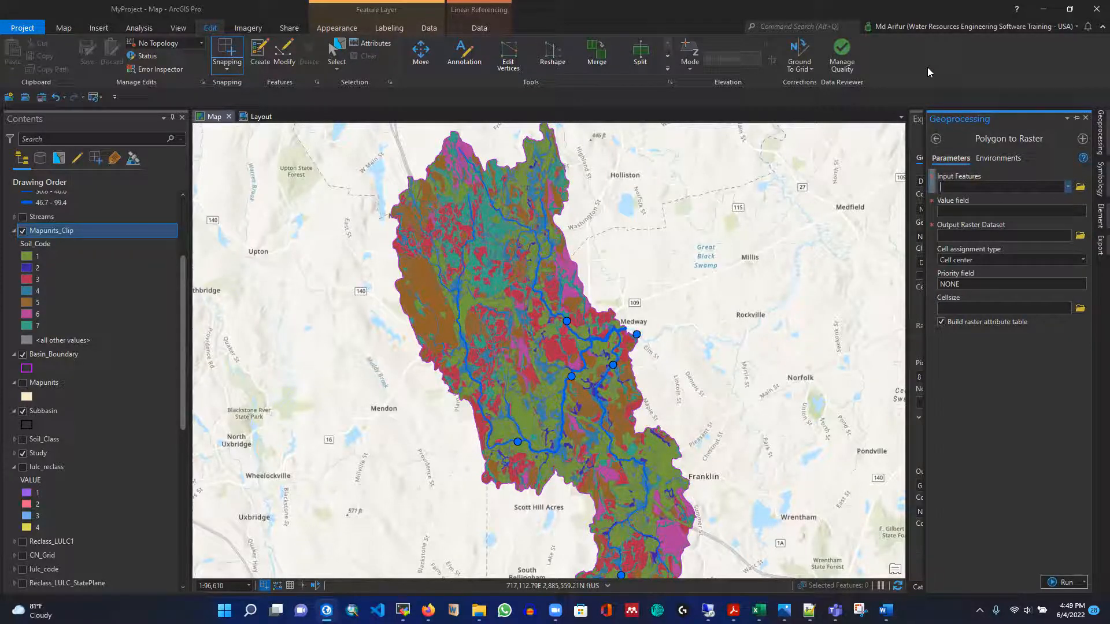
Check the spatial reference in the source properties of the lulc_reclass raster layer
{"action": "left_click", "coordinate": [43, 230]}
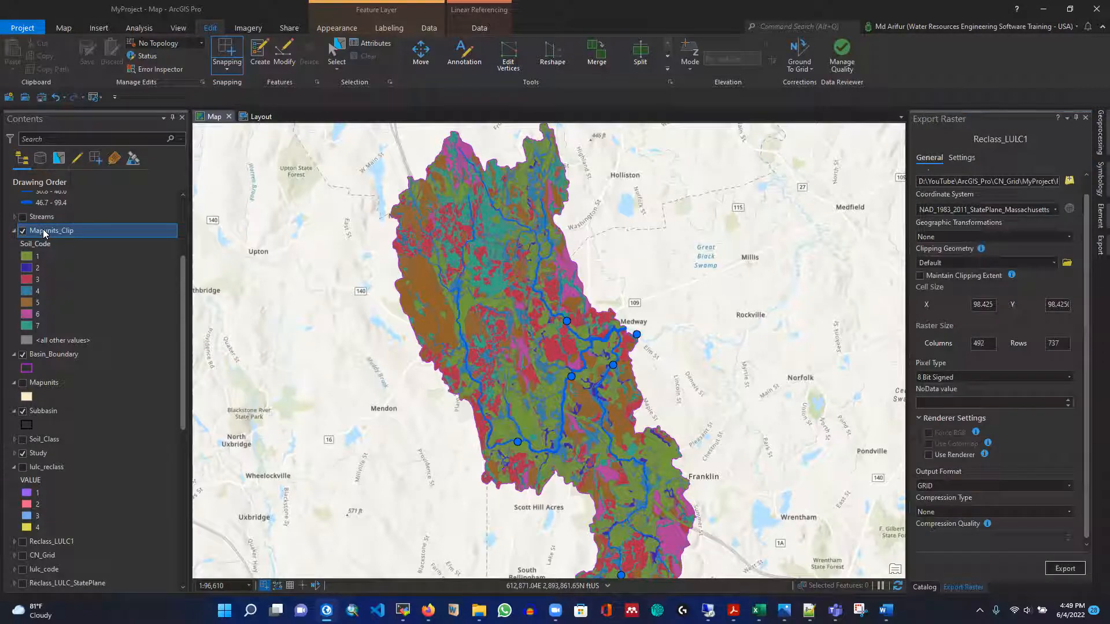
{"action": "right_click", "coordinate": [43, 231]}
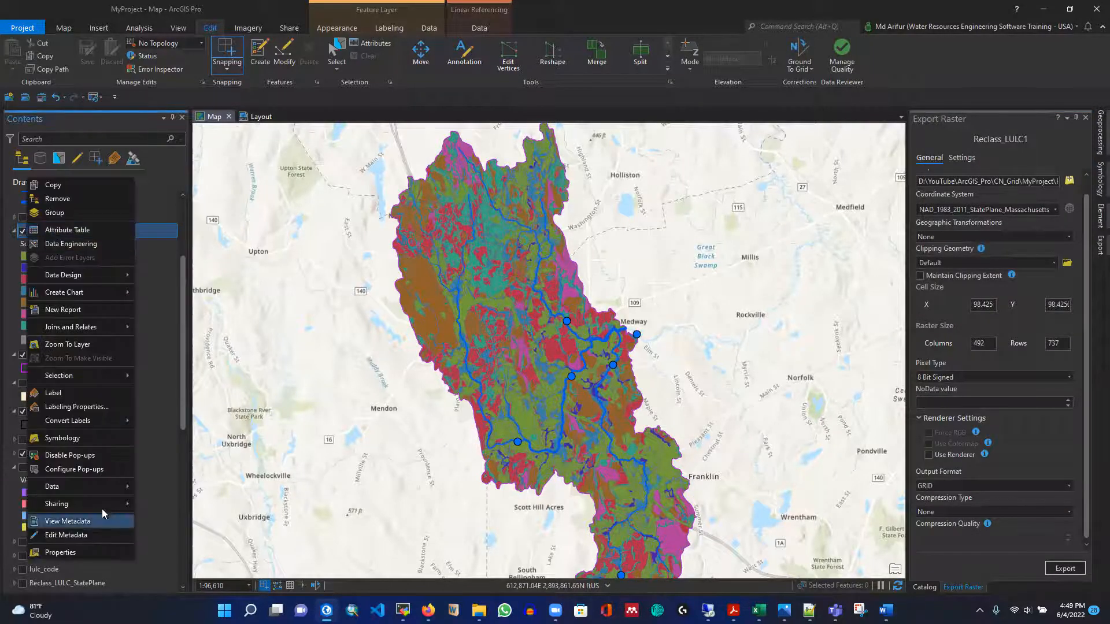
{"action": "left_click", "coordinate": [955, 58]}
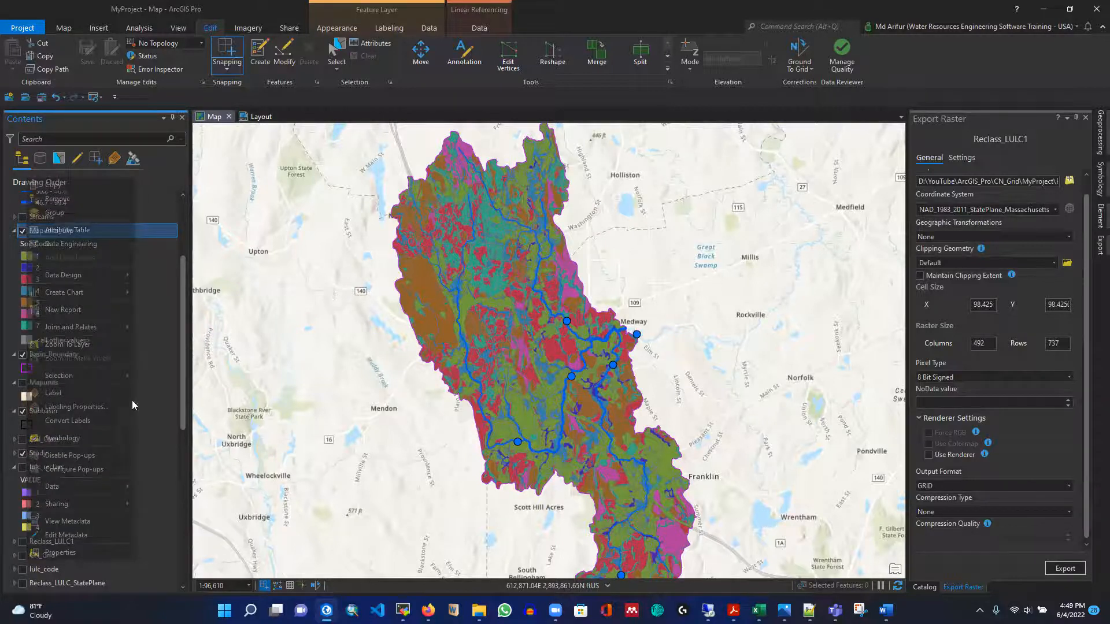
{"action": "right_click", "coordinate": [52, 469]}
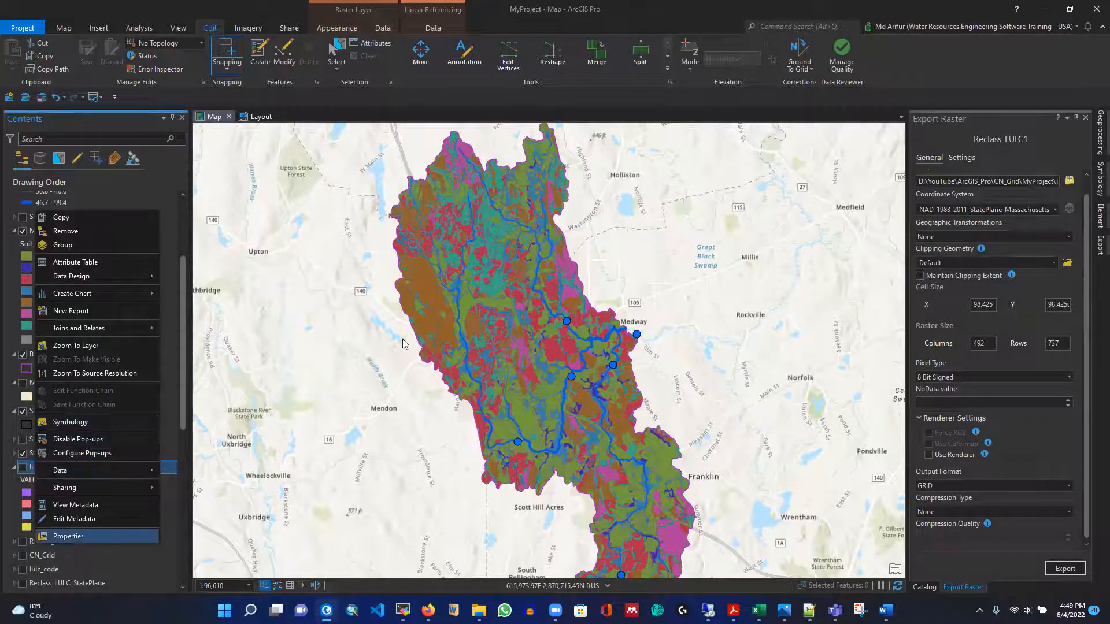
{"action": "left_click", "coordinate": [67, 537]}
{"action": "left_click", "coordinate": [501, 373]}
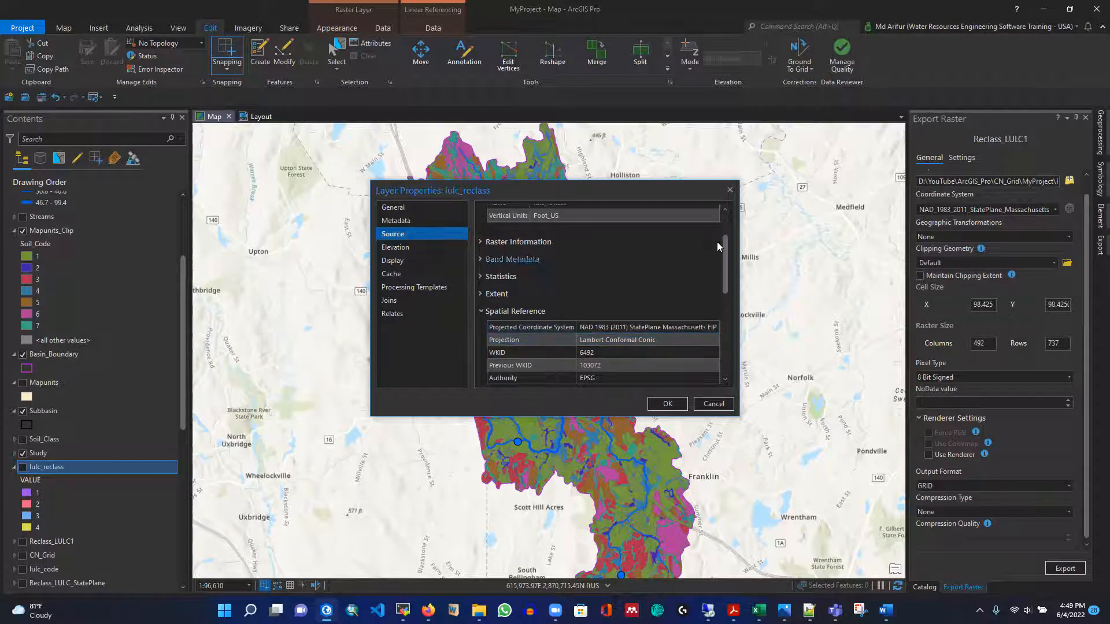
{"action": "left_click", "coordinate": [729, 189]}
Inspect the spatial reference and vertical units in the source properties of the Mapunits_Clip layer
{"action": "scroll", "coordinate": [118, 430], "scroll_direction": "up", "scroll_amount": 2}
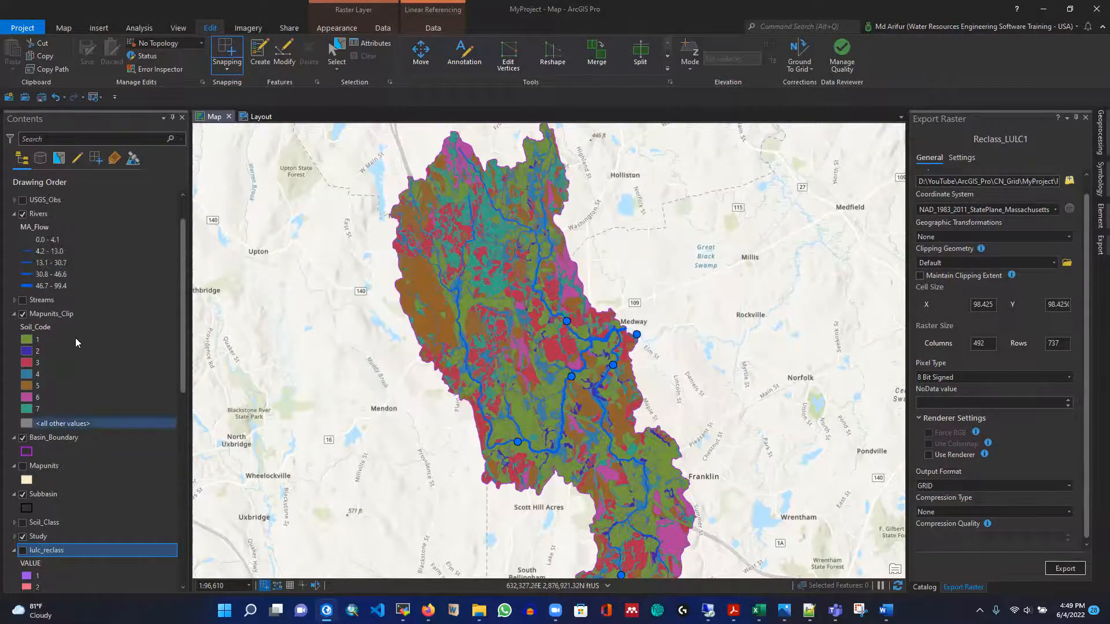
{"action": "right_click", "coordinate": [42, 314]}
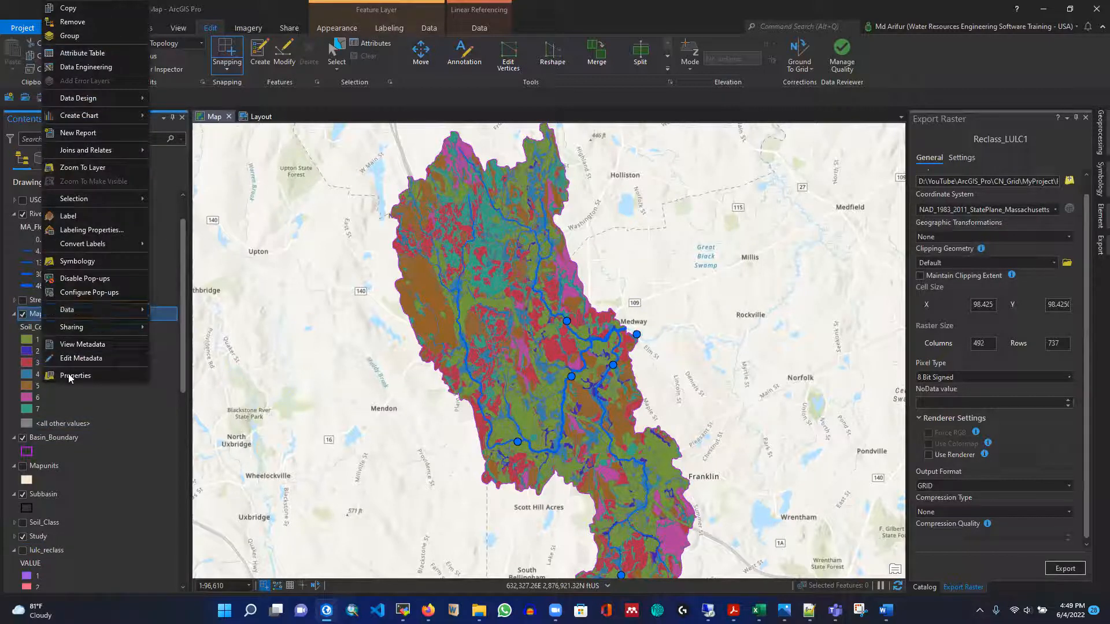
{"action": "left_click", "coordinate": [68, 376]}
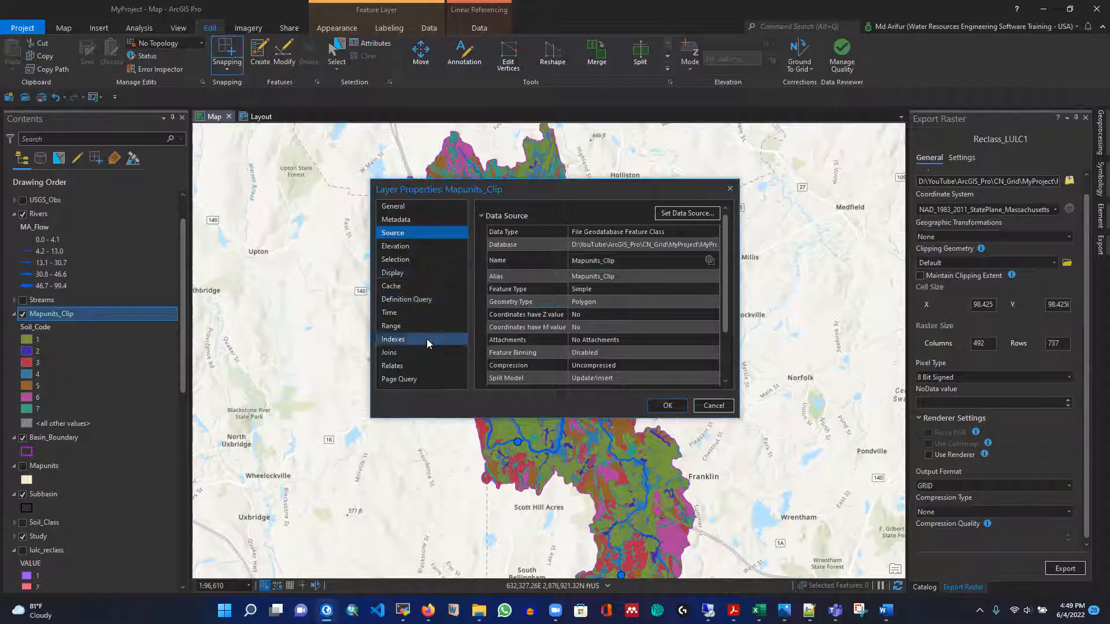
{"action": "scroll", "coordinate": [548, 307], "scroll_direction": "down", "scroll_amount": 2}
{"action": "left_click", "coordinate": [517, 364]}
{"action": "scroll", "coordinate": [635, 350], "scroll_direction": "down", "scroll_amount": 2}
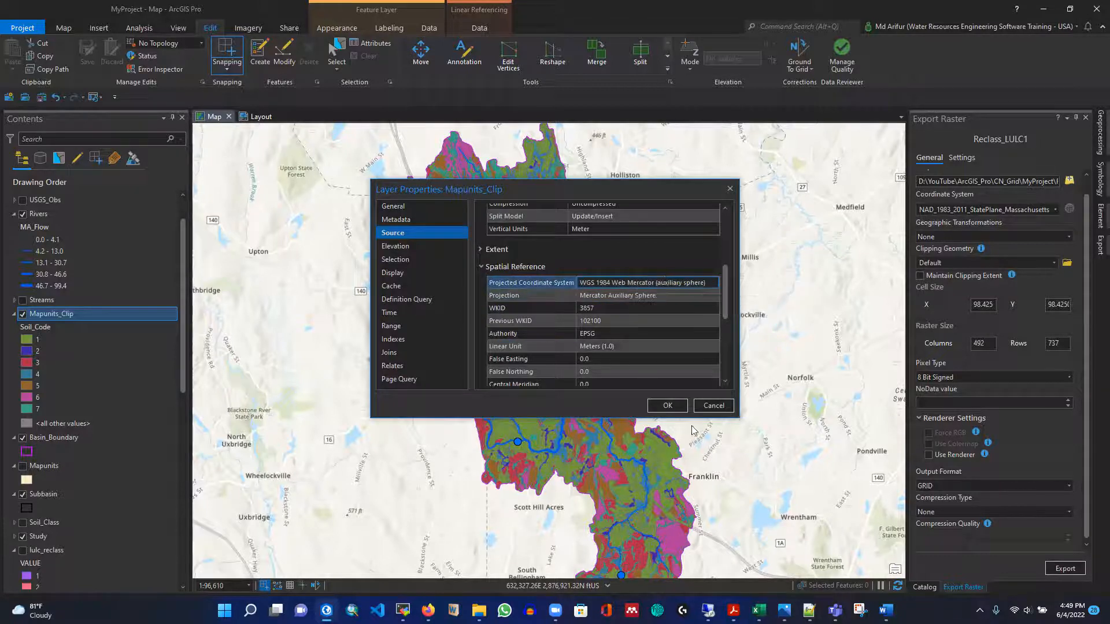
{"action": "left_click", "coordinate": [713, 406]}
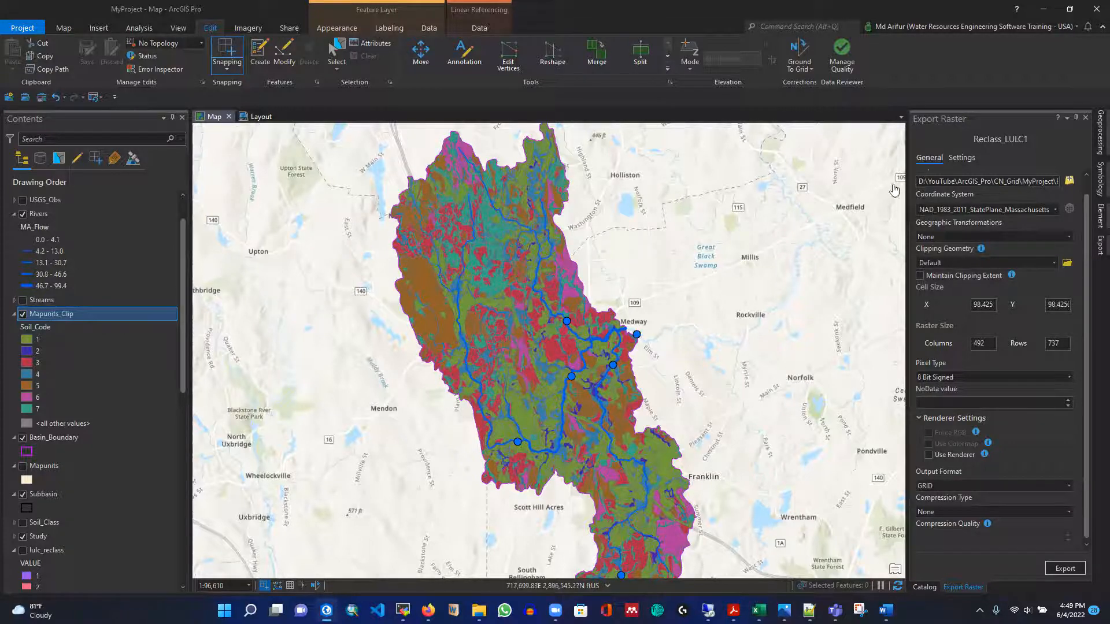
Open the Project geoprocessing tool from the Projections and Transformations toolset of Data Management Tools
{"action": "left_click", "coordinate": [1094, 148]}
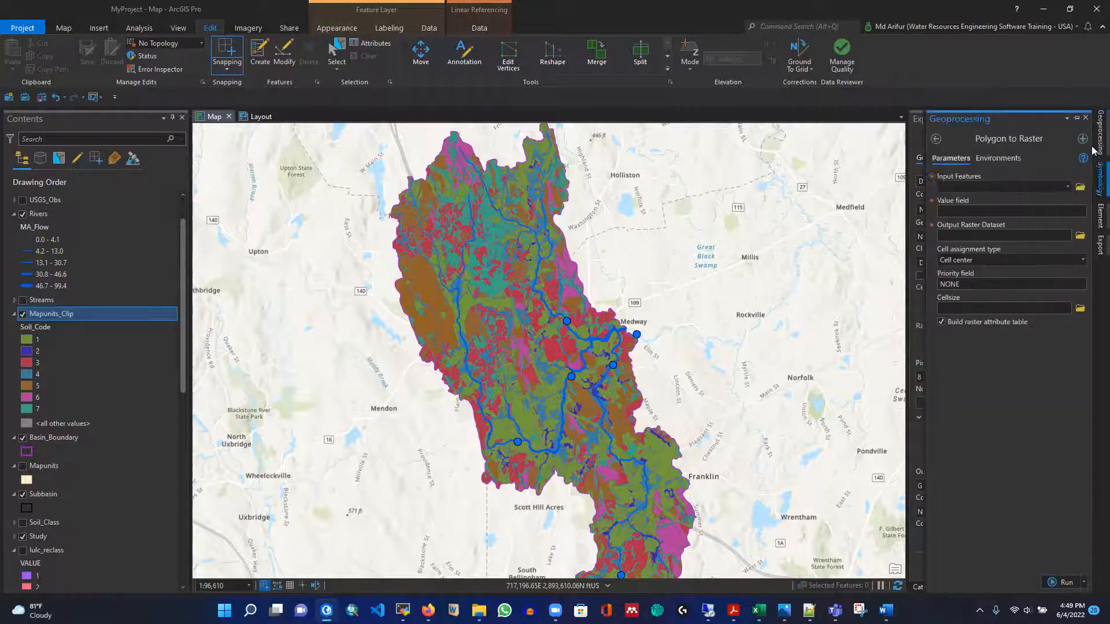
{"action": "left_click", "coordinate": [937, 140]}
{"action": "scroll", "coordinate": [997, 370], "scroll_direction": "down", "scroll_amount": 3}
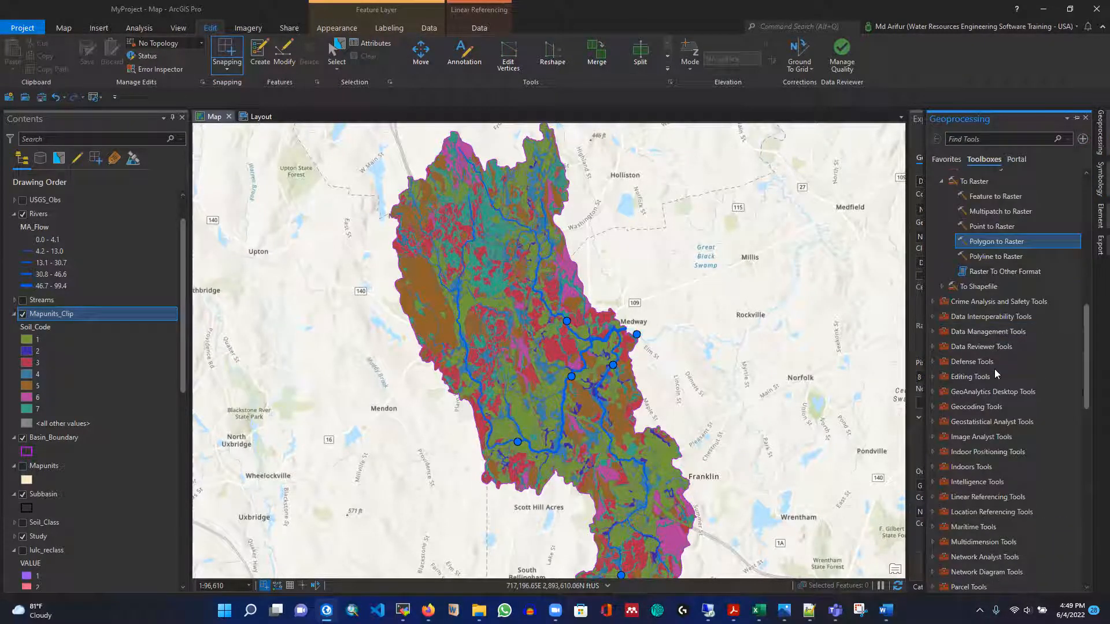
{"action": "scroll", "coordinate": [998, 364], "scroll_direction": "down", "scroll_amount": 4}
{"action": "scroll", "coordinate": [995, 352], "scroll_direction": "down", "scroll_amount": 2}
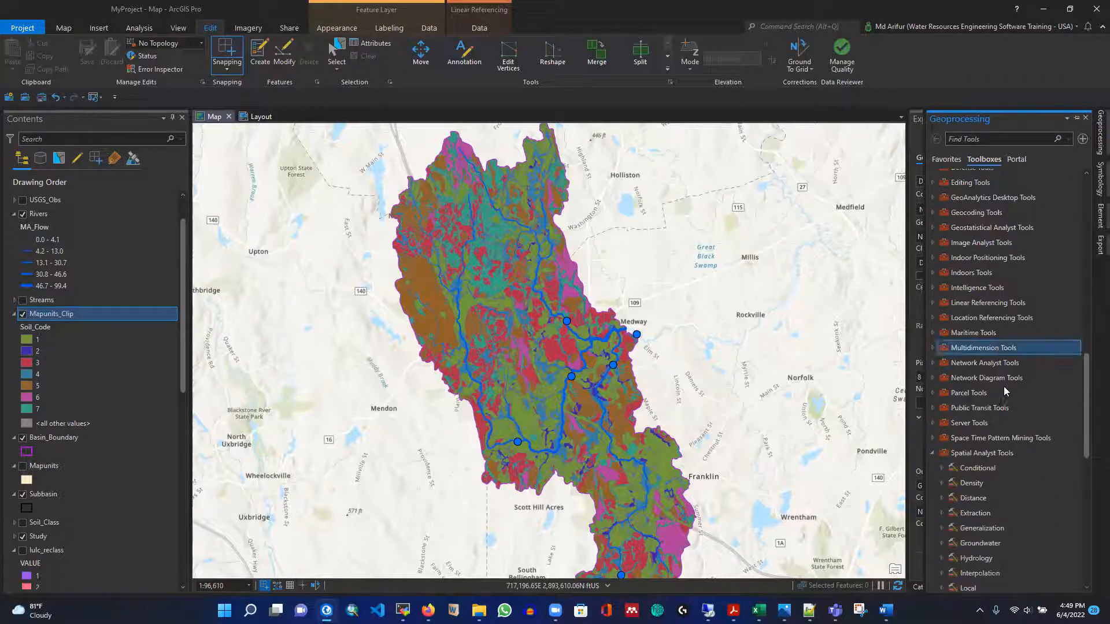
{"action": "scroll", "coordinate": [992, 370], "scroll_direction": "down", "scroll_amount": 5}
{"action": "scroll", "coordinate": [995, 369], "scroll_direction": "up", "scroll_amount": 6}
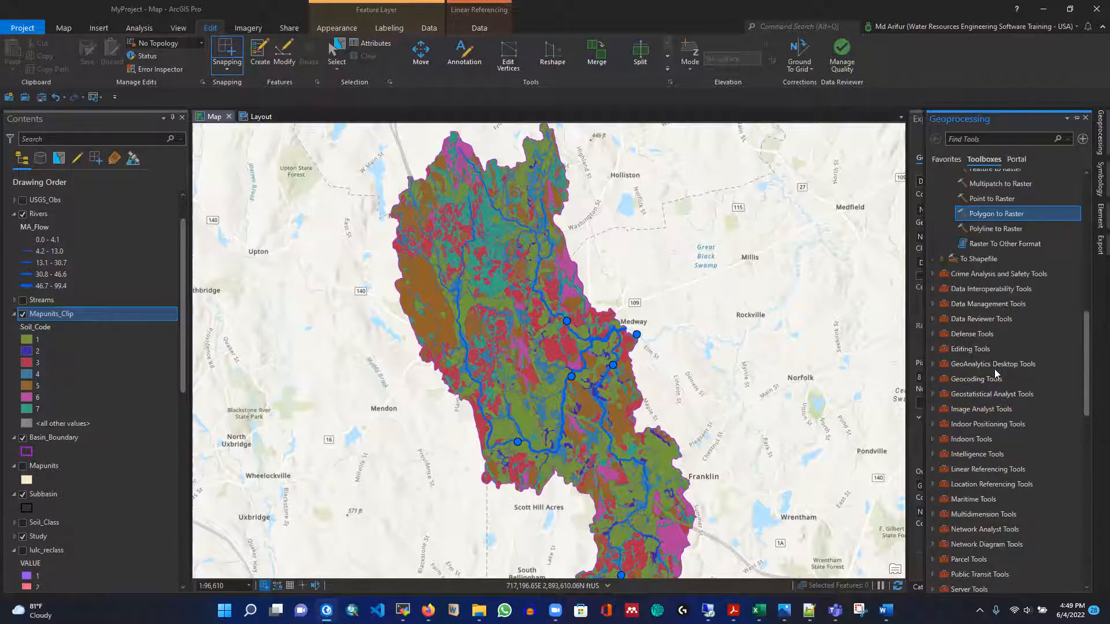
{"action": "scroll", "coordinate": [994, 369], "scroll_direction": "down", "scroll_amount": 4}
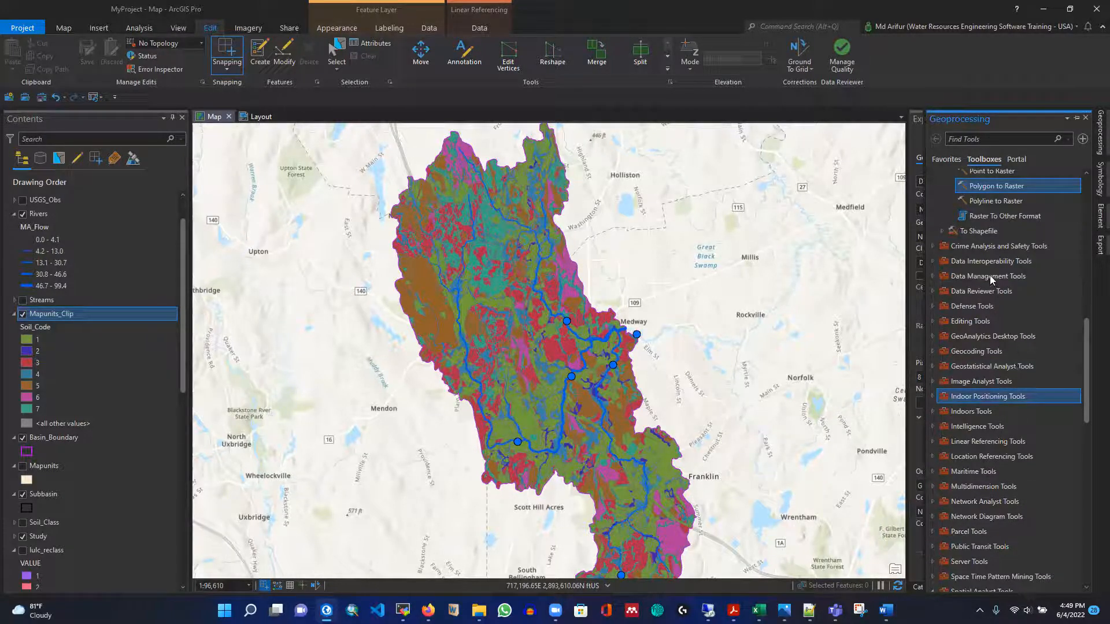
{"action": "left_click", "coordinate": [933, 278]}
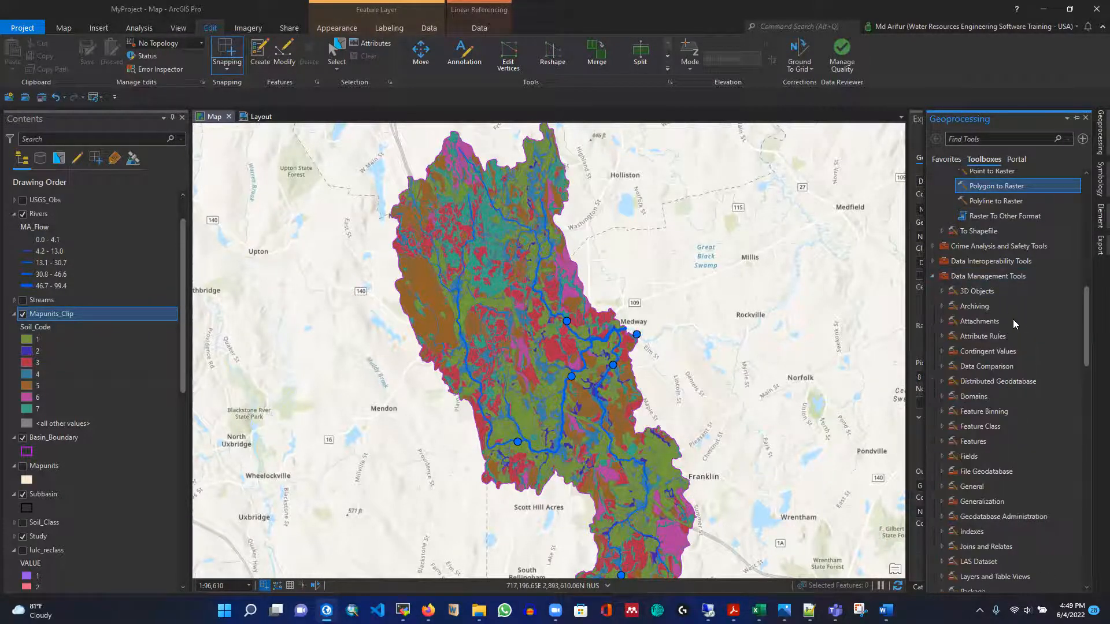
{"action": "scroll", "coordinate": [1013, 324], "scroll_direction": "down", "scroll_amount": 5}
{"action": "scroll", "coordinate": [1009, 361], "scroll_direction": "down", "scroll_amount": 2}
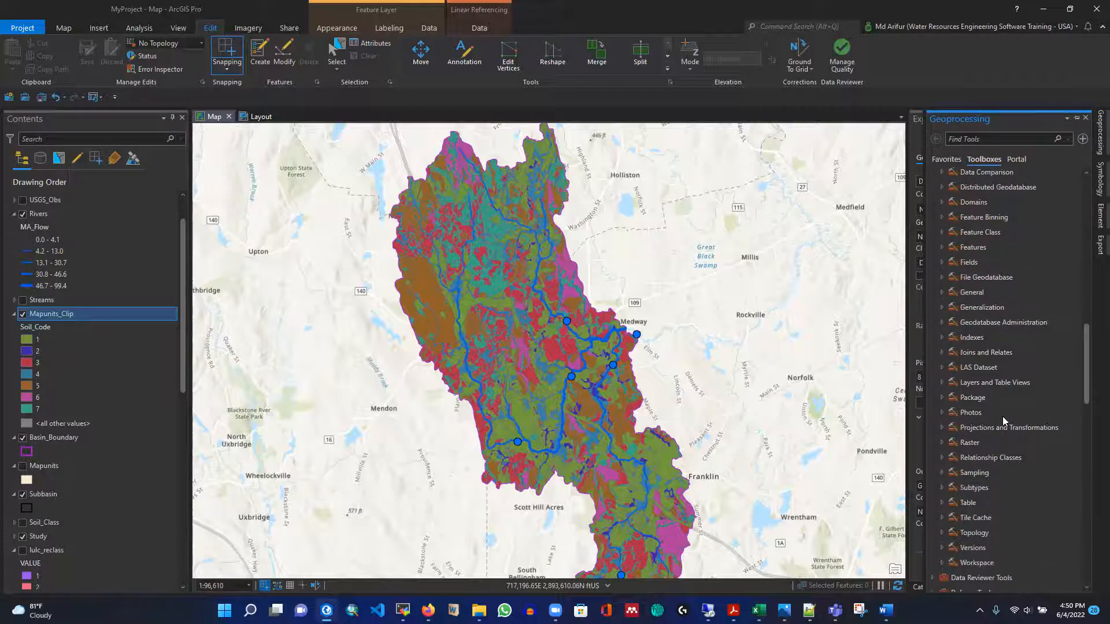
{"action": "left_click", "coordinate": [941, 428]}
{"action": "scroll", "coordinate": [987, 392], "scroll_direction": "down", "scroll_amount": 4}
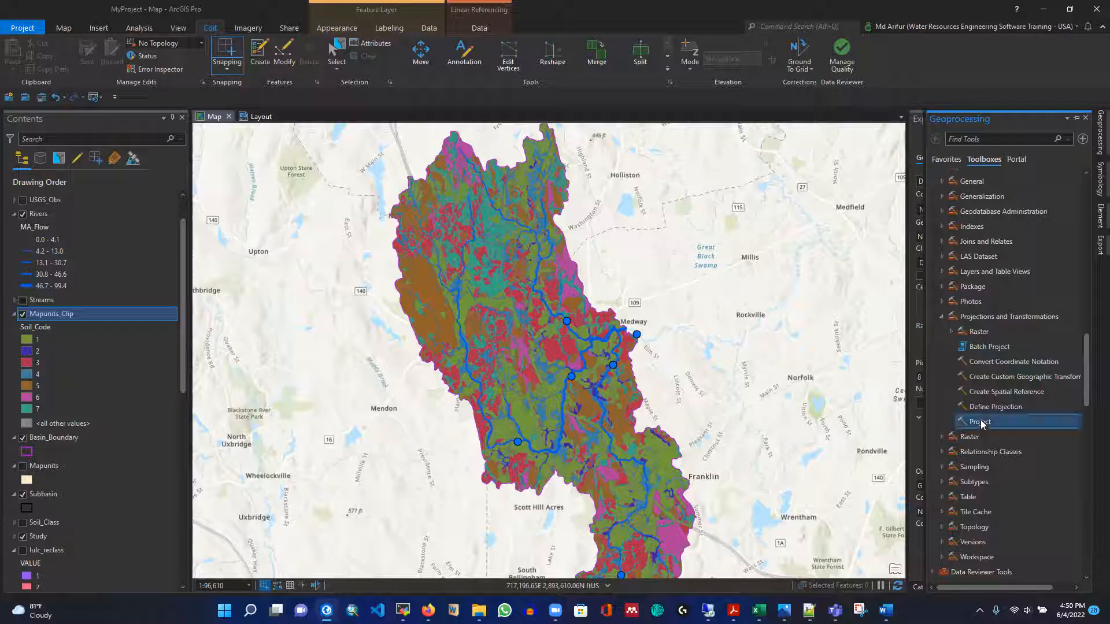
{"action": "left_click", "coordinate": [981, 423]}
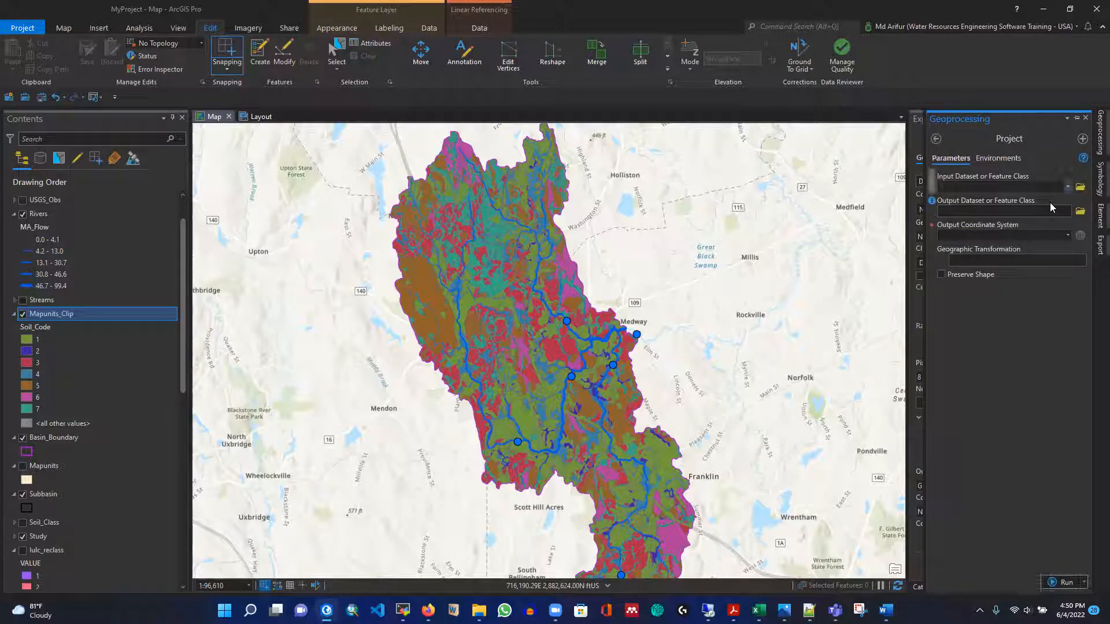
Project the Mapunits_Clip layer to NAD 1983 (2011) StatePlane Massachusetts FIPS 2001 (US Feet), taken from the coordinate systems of the map's layers
{"action": "left_click", "coordinate": [1067, 186]}
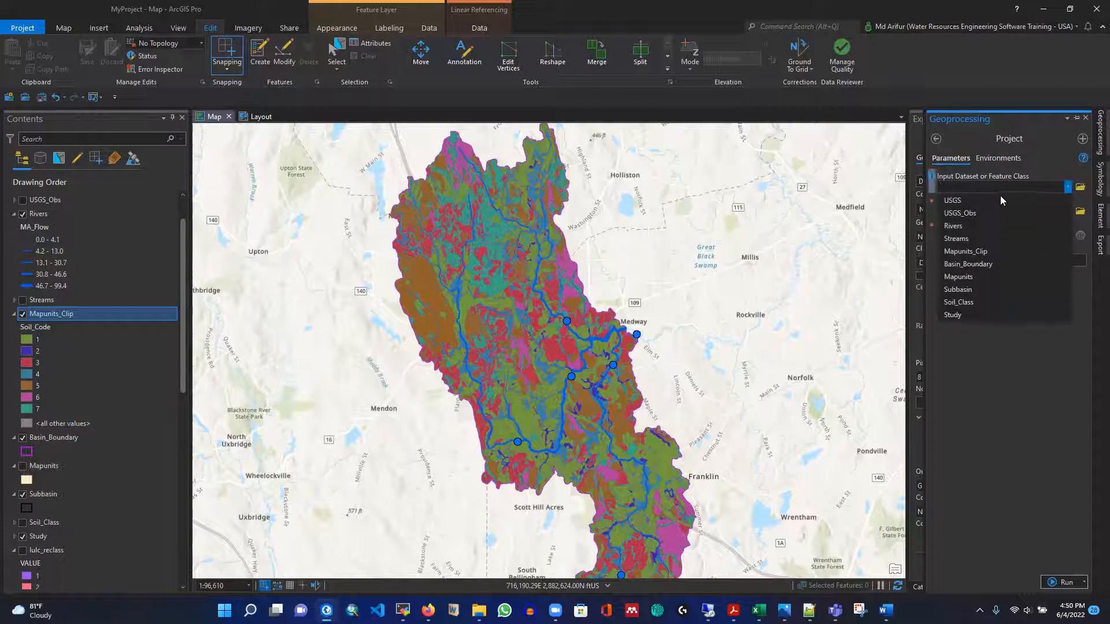
{"action": "left_click", "coordinate": [972, 252]}
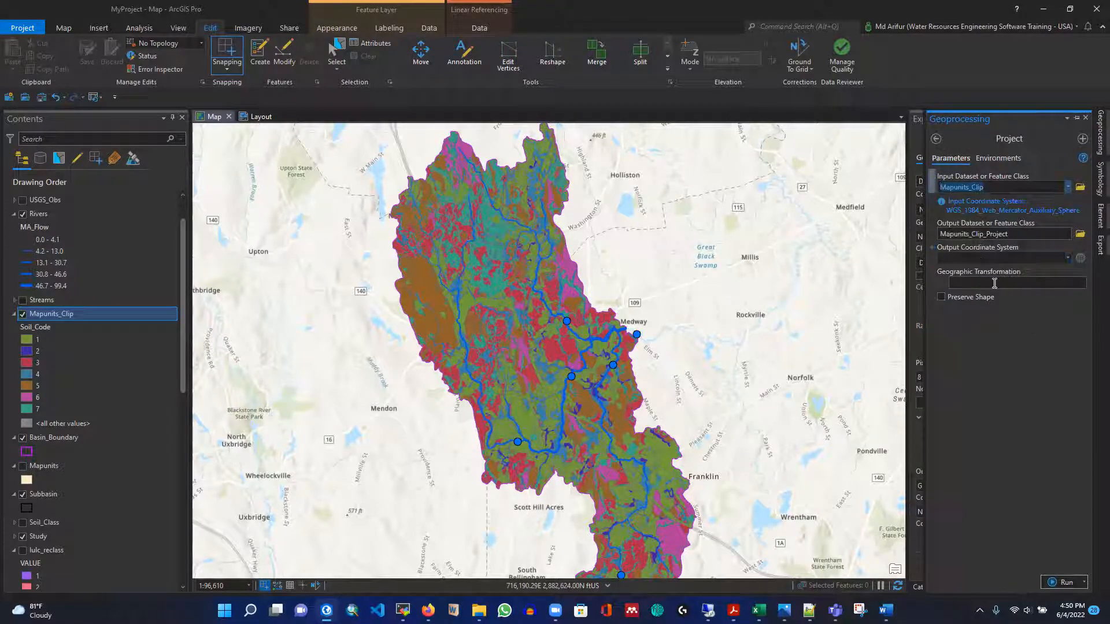
{"action": "left_click", "coordinate": [1081, 259]}
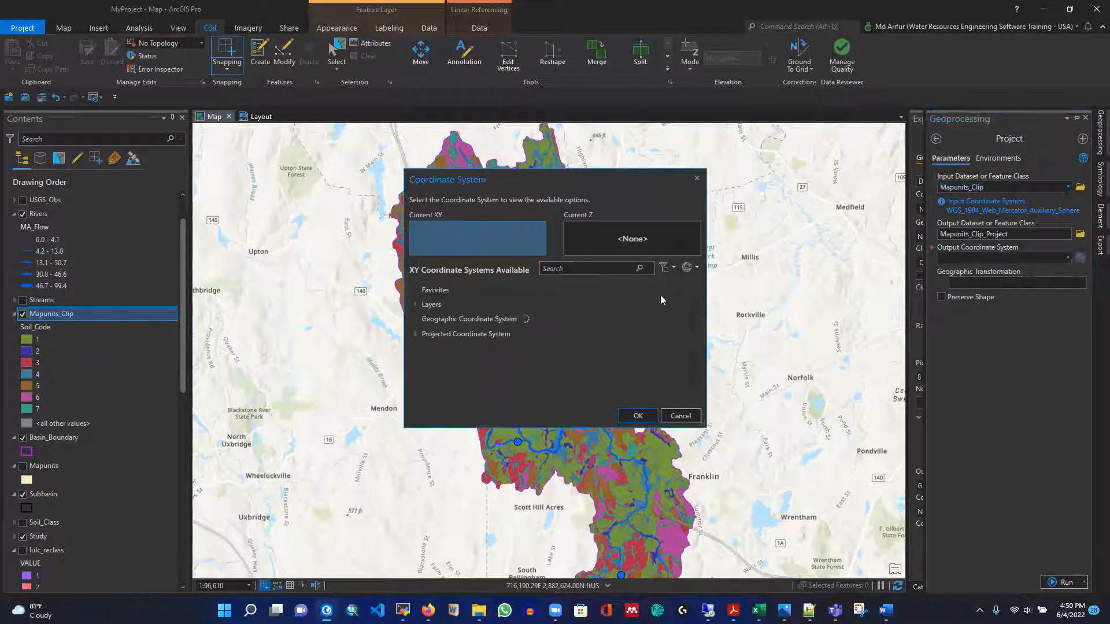
{"action": "left_click", "coordinate": [429, 305]}
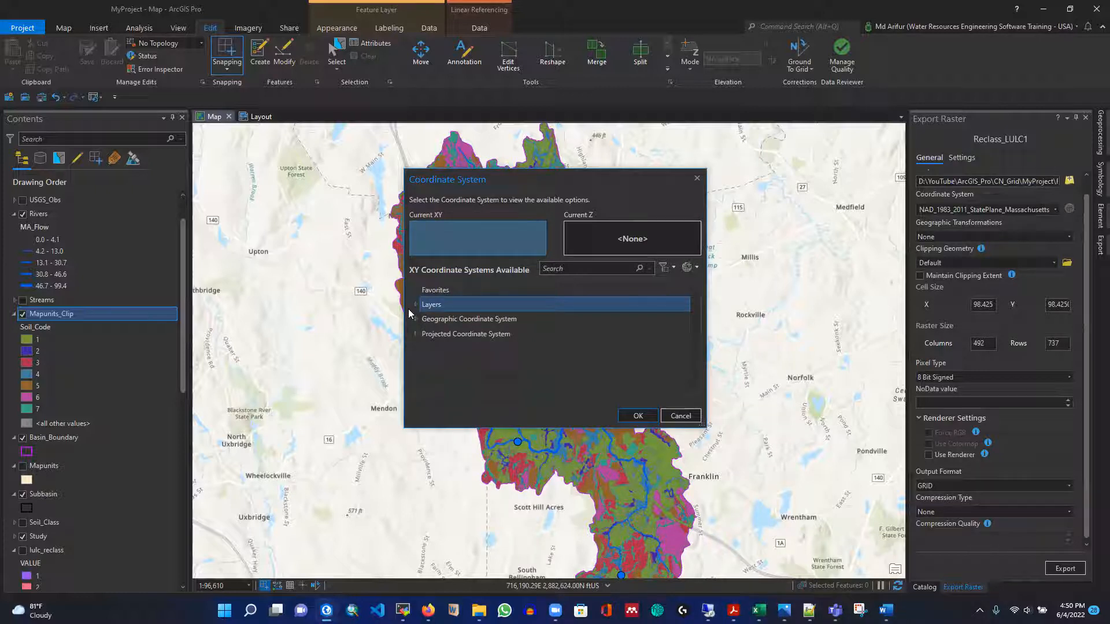
{"action": "left_click", "coordinate": [417, 305]}
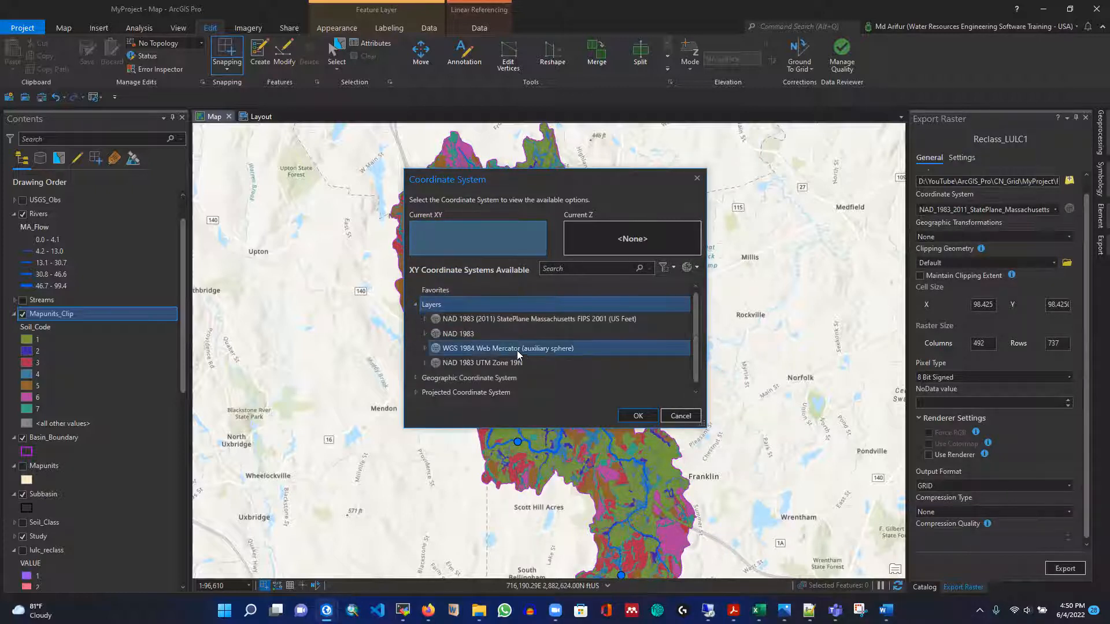
{"action": "left_click", "coordinate": [496, 318]}
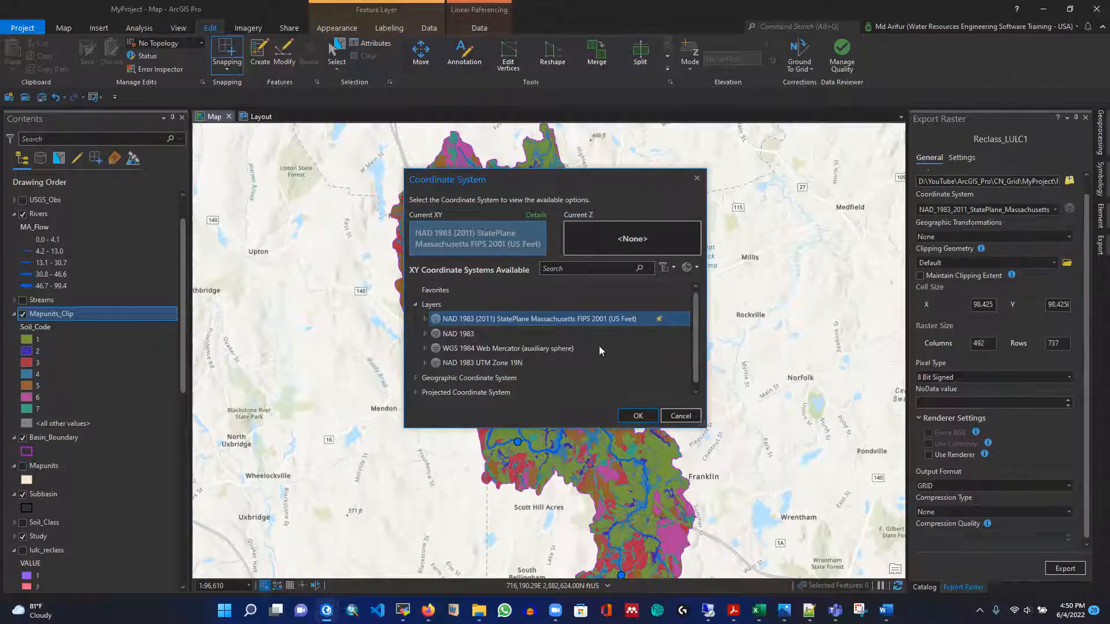
{"action": "left_click", "coordinate": [637, 416]}
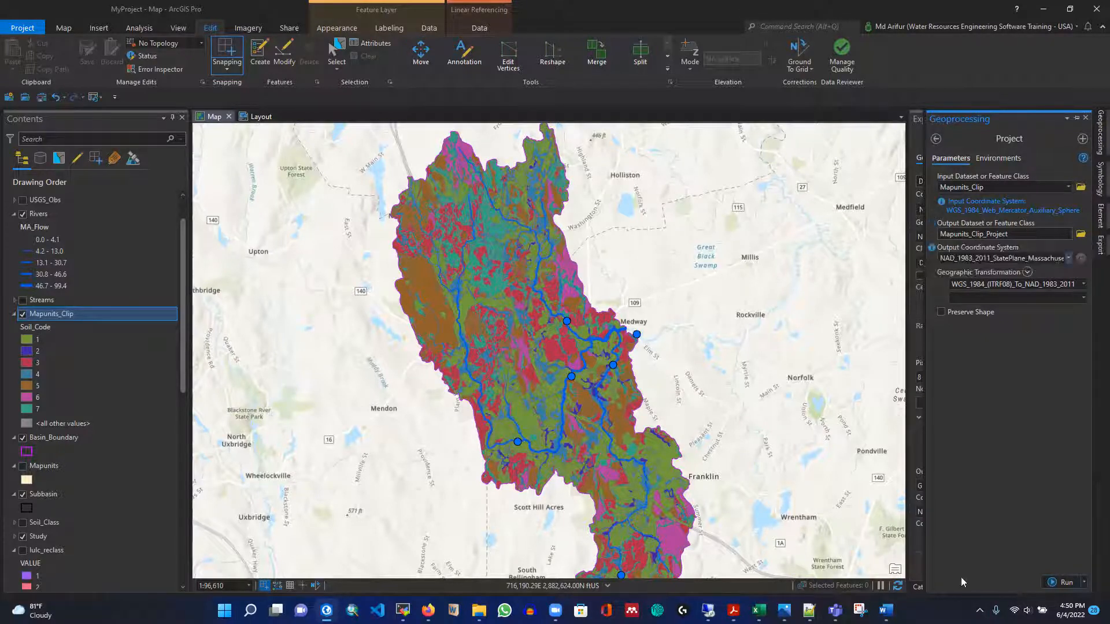
{"action": "left_click", "coordinate": [1065, 583]}
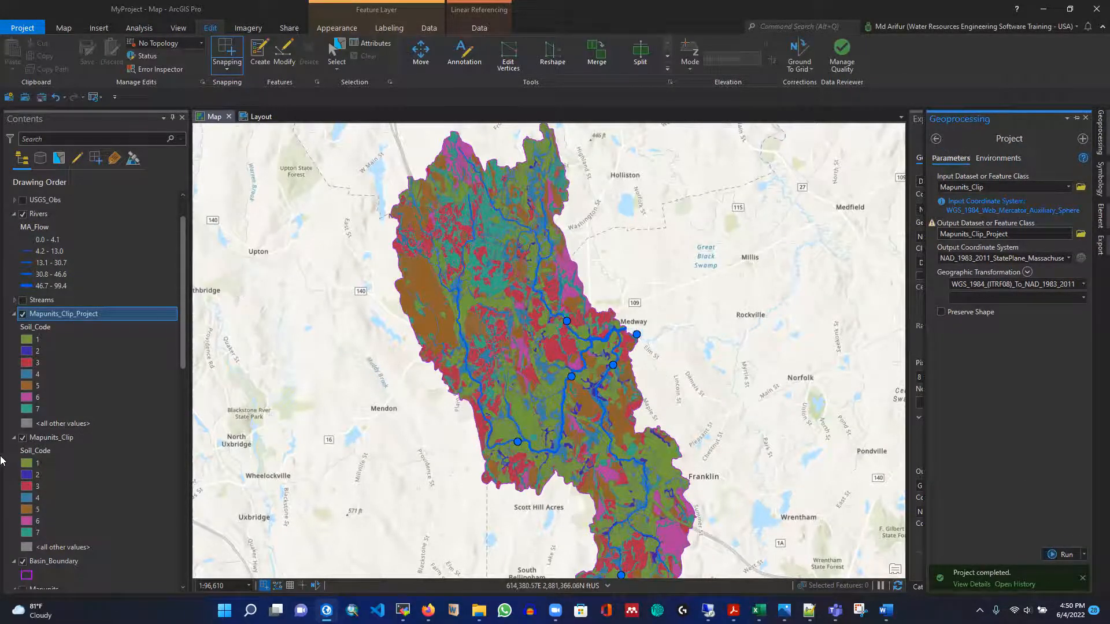
Hide the original Mapunits_Clip layer and collapse its legend
{"action": "left_click", "coordinate": [22, 440]}
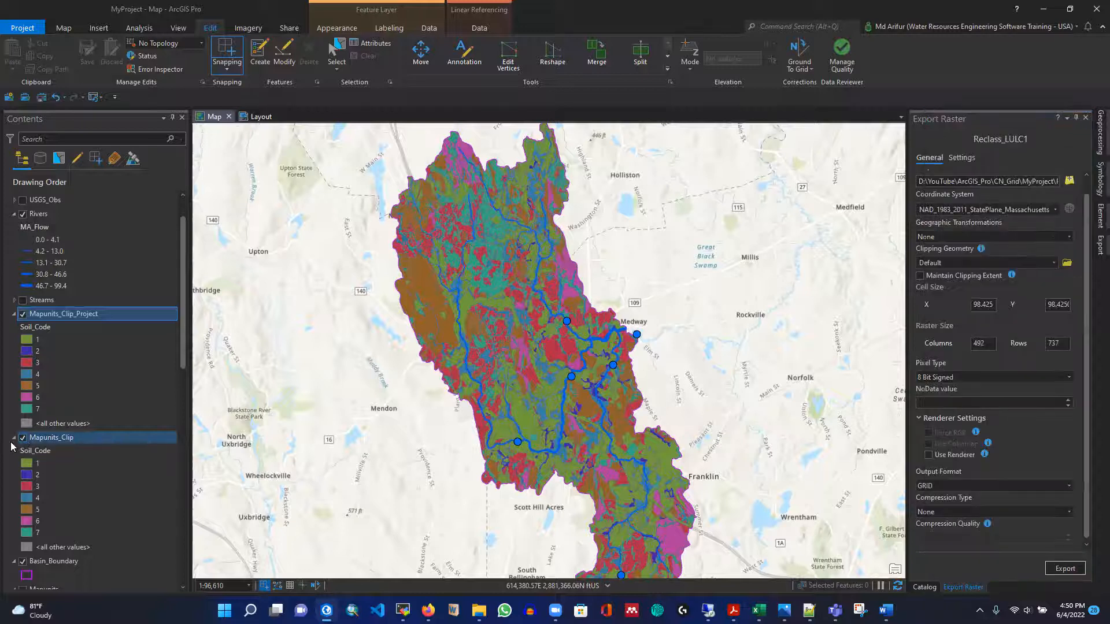
{"action": "left_click", "coordinate": [22, 438]}
{"action": "left_click", "coordinate": [14, 438]}
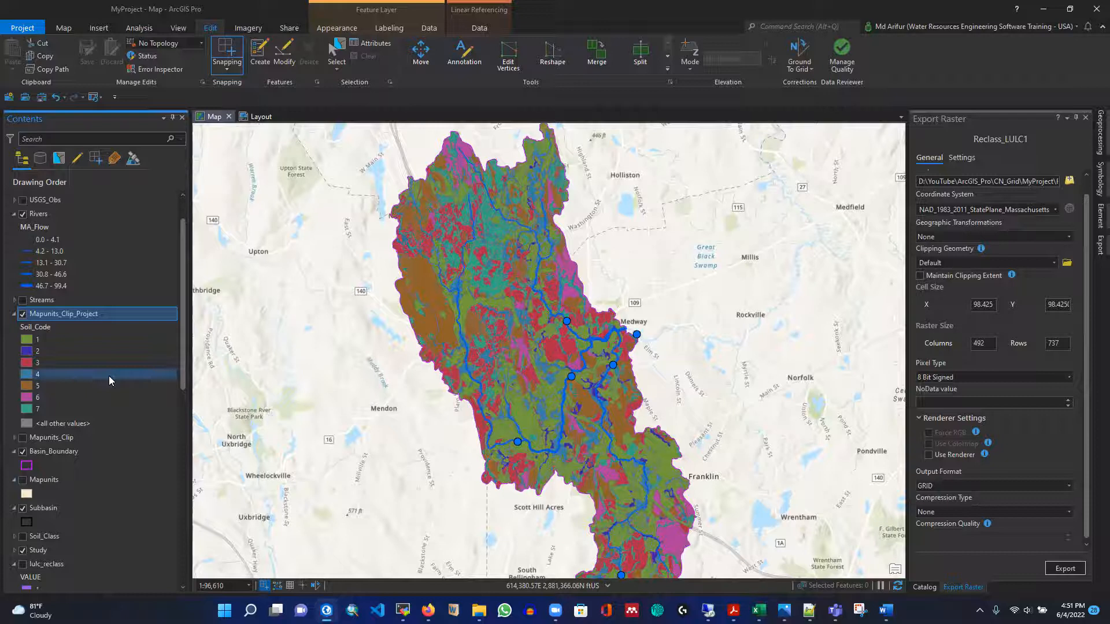
Verify the projected coordinate system and vertical units in the source properties of the Mapunits_Clip_Project layer
{"action": "right_click", "coordinate": [69, 315]}
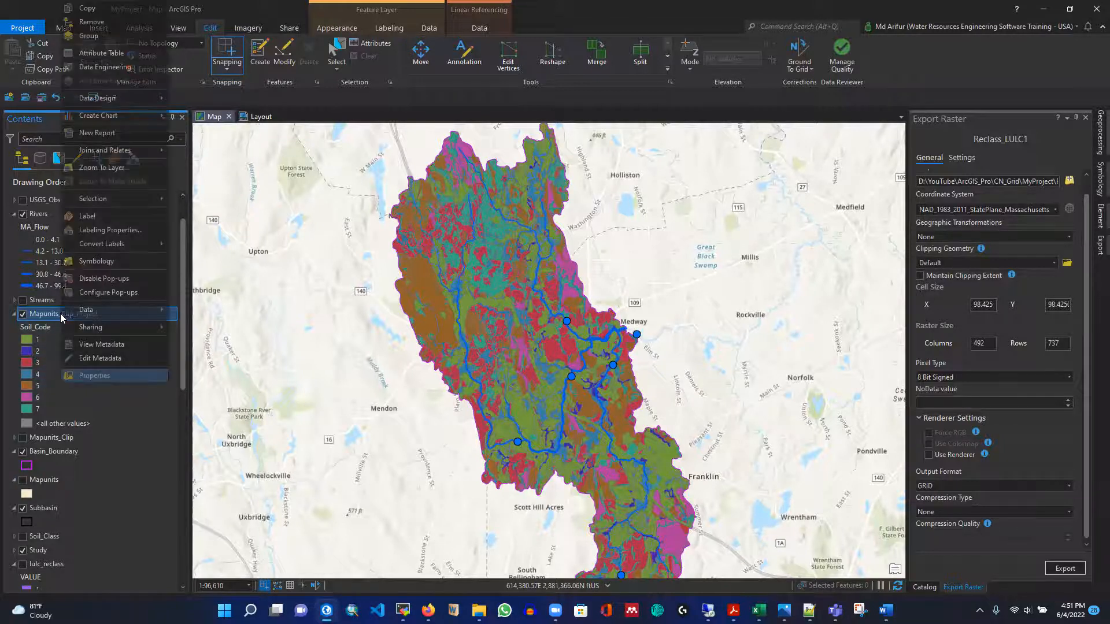
{"action": "left_click", "coordinate": [88, 376]}
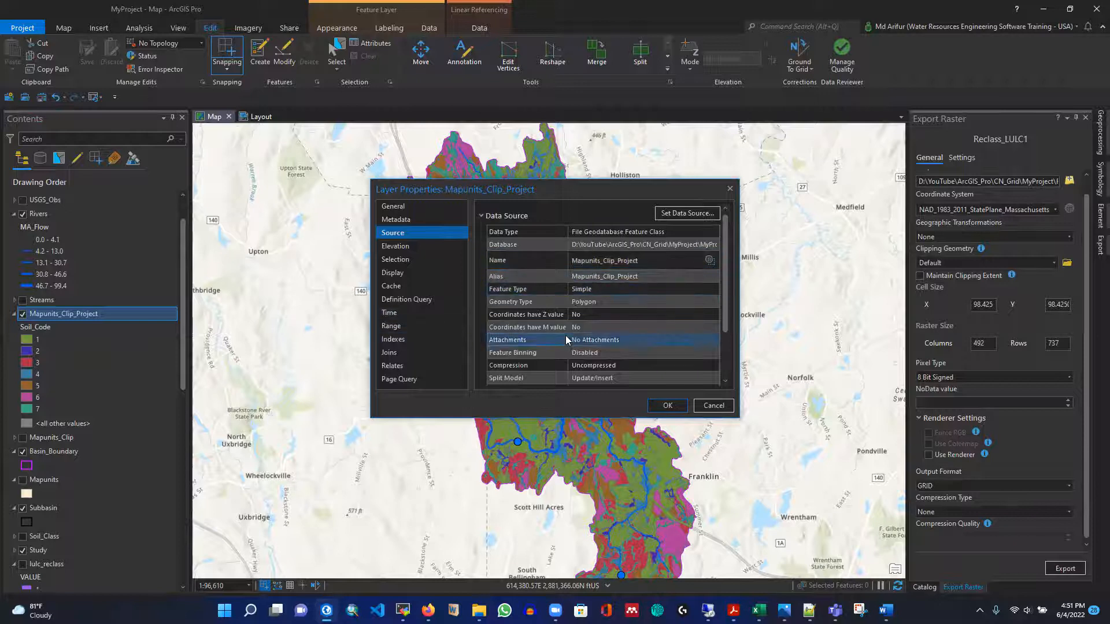
{"action": "scroll", "coordinate": [555, 315], "scroll_direction": "down", "scroll_amount": 2}
{"action": "left_click", "coordinate": [512, 364]}
{"action": "scroll", "coordinate": [614, 323], "scroll_direction": "down", "scroll_amount": 5}
{"action": "scroll", "coordinate": [619, 322], "scroll_direction": "up", "scroll_amount": 5}
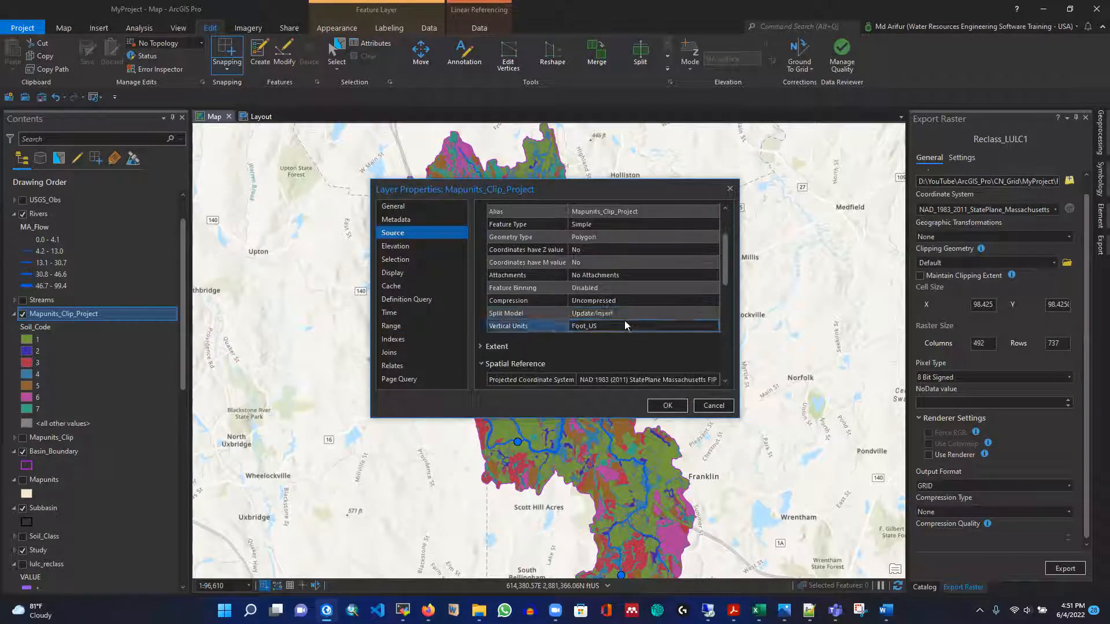
{"action": "scroll", "coordinate": [613, 345], "scroll_direction": "down", "scroll_amount": 1}
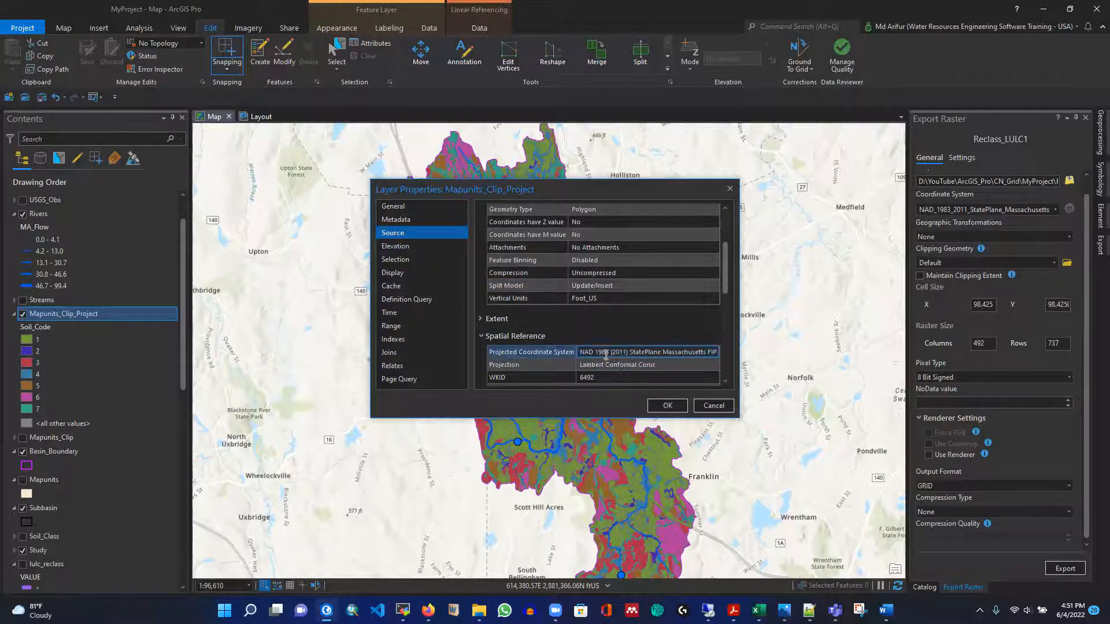
{"action": "left_click", "coordinate": [712, 406]}
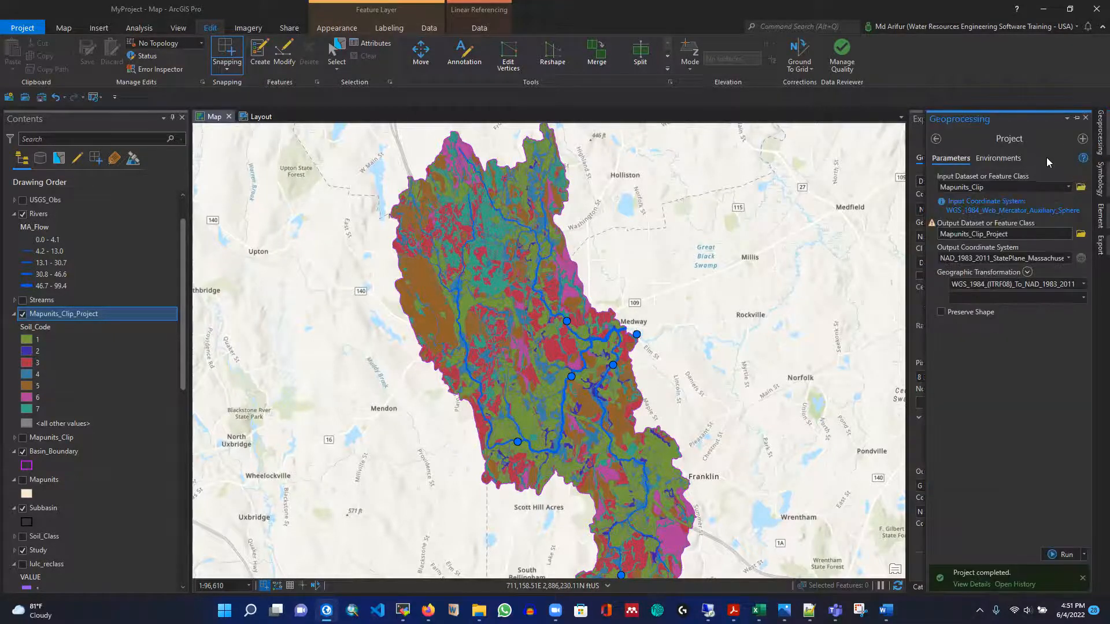
Leave the Project tool and open the Polygon to Raster geoprocessing tool
{"action": "left_click", "coordinate": [936, 139]}
{"action": "scroll", "coordinate": [1014, 330], "scroll_direction": "up", "scroll_amount": 20}
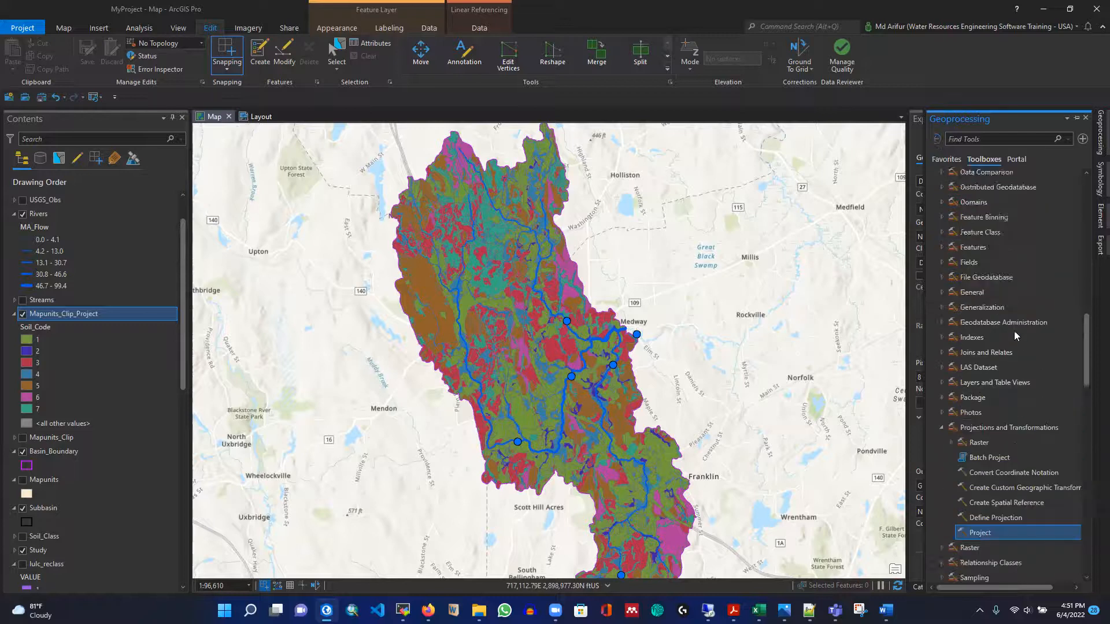
{"action": "scroll", "coordinate": [1008, 324], "scroll_direction": "down", "scroll_amount": 9}
{"action": "scroll", "coordinate": [1006, 347], "scroll_direction": "down", "scroll_amount": 2}
{"action": "left_click", "coordinate": [991, 373]}
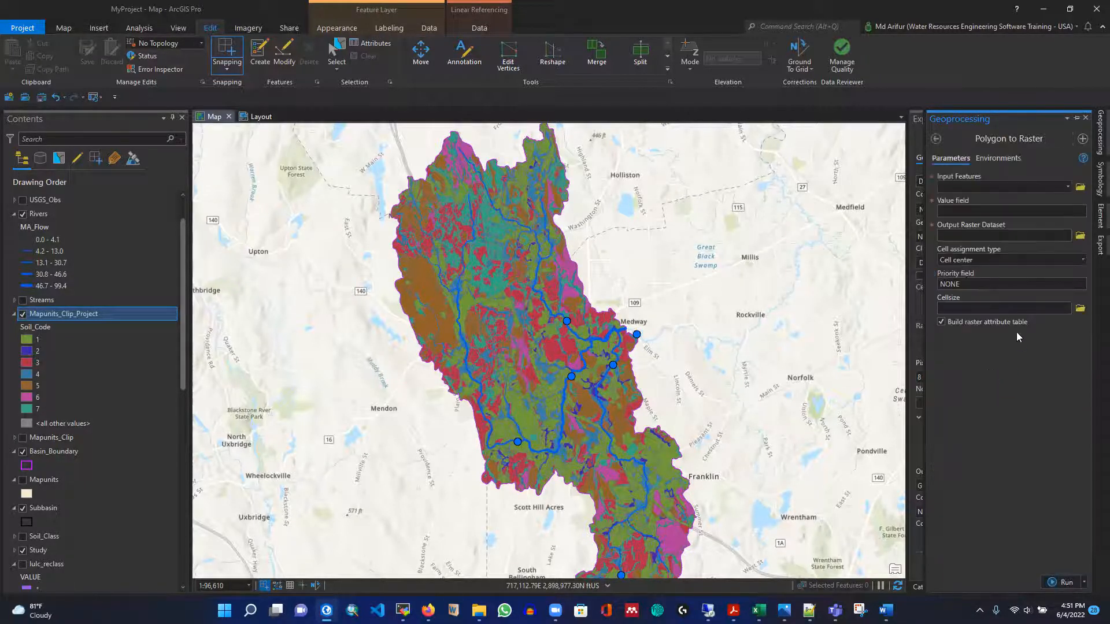
Set Mapunits_Clip_Project as the input features and Soil_Code as the value field for the raster conversion
{"action": "left_click", "coordinate": [1067, 188]}
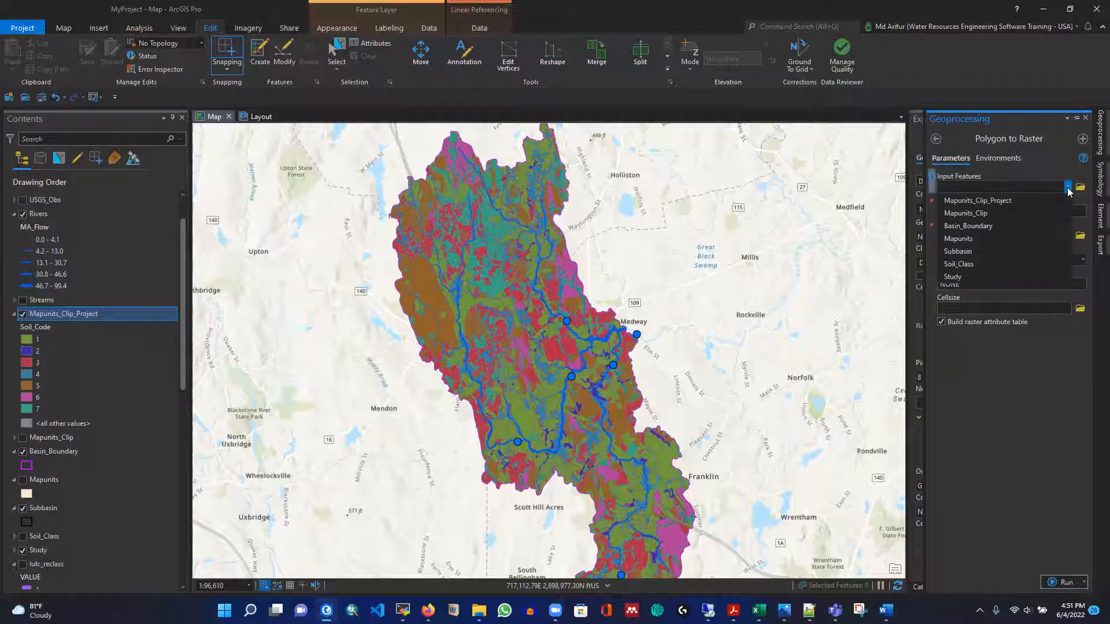
{"action": "left_click", "coordinate": [1002, 200]}
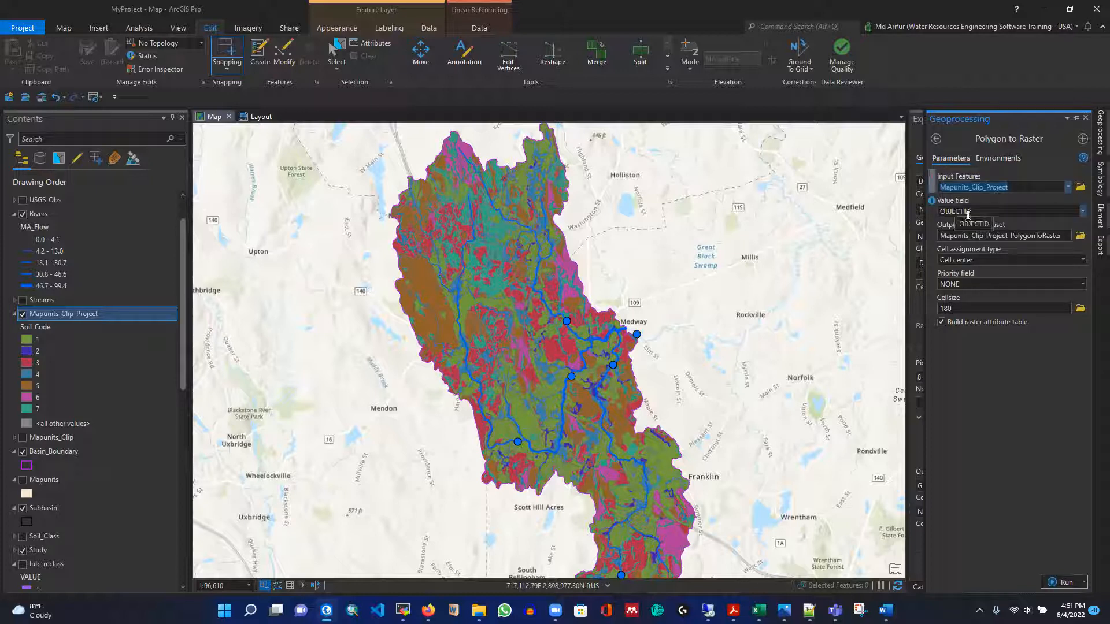
{"action": "left_click", "coordinate": [1083, 211]}
{"action": "scroll", "coordinate": [1012, 342], "scroll_direction": "down", "scroll_amount": 5}
{"action": "scroll", "coordinate": [1011, 346], "scroll_direction": "down", "scroll_amount": 5}
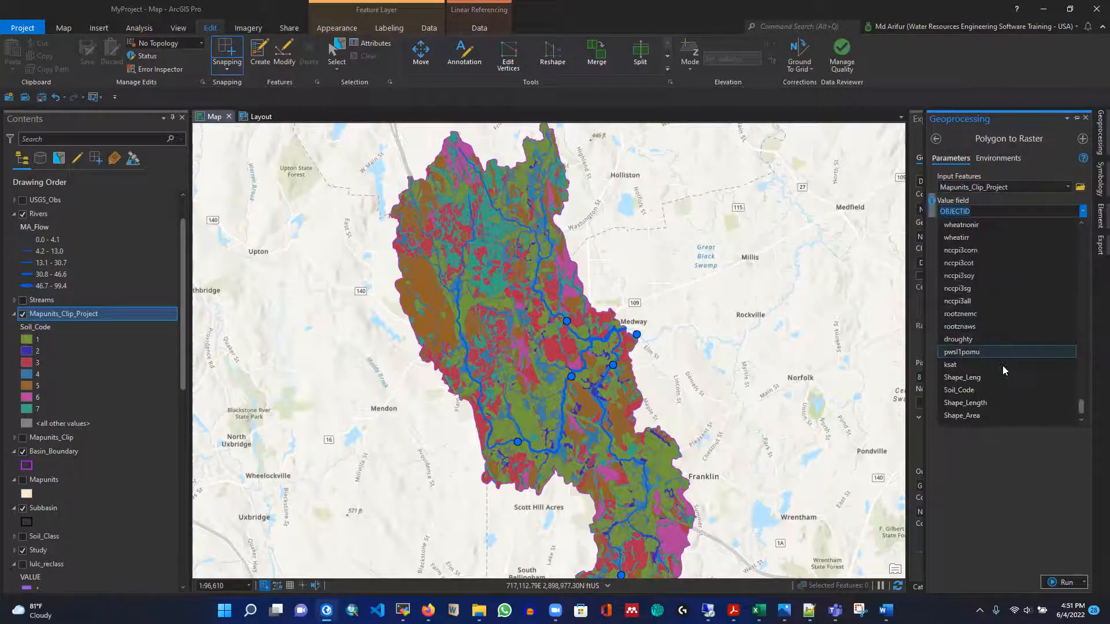
{"action": "left_click", "coordinate": [959, 391]}
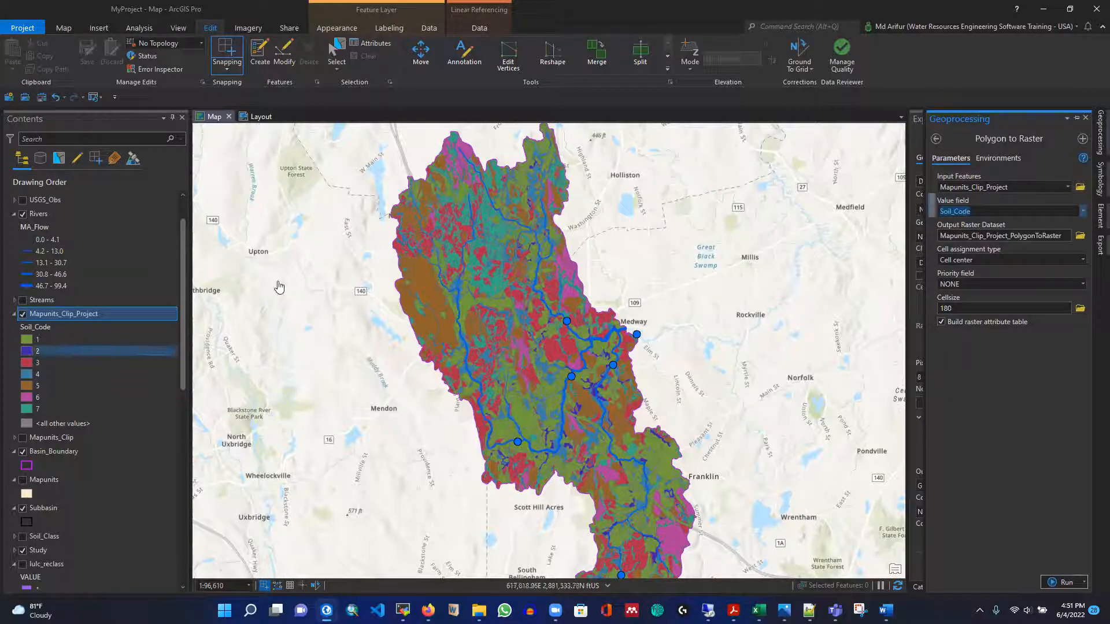
Set the conversion cell size to 98.425, copied from the Cell Size X entry in the lulc_reclass layer's raster information
{"action": "left_click_drag", "start_coordinate": [182, 266], "coordinate": [177, 323]}
{"action": "left_click", "coordinate": [46, 427]}
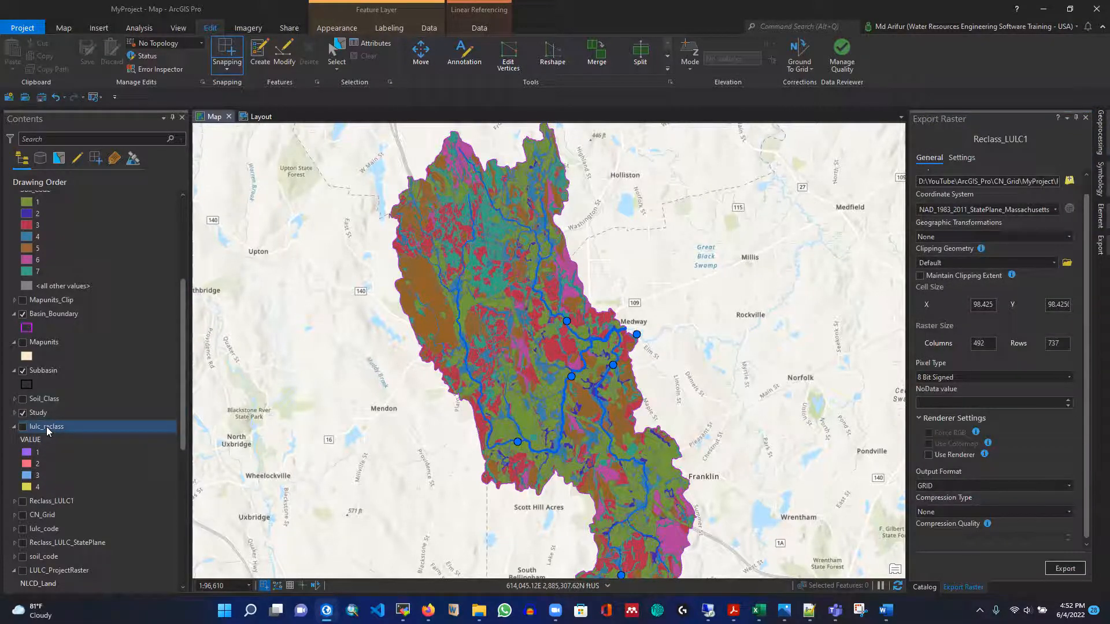
{"action": "right_click", "coordinate": [50, 431]}
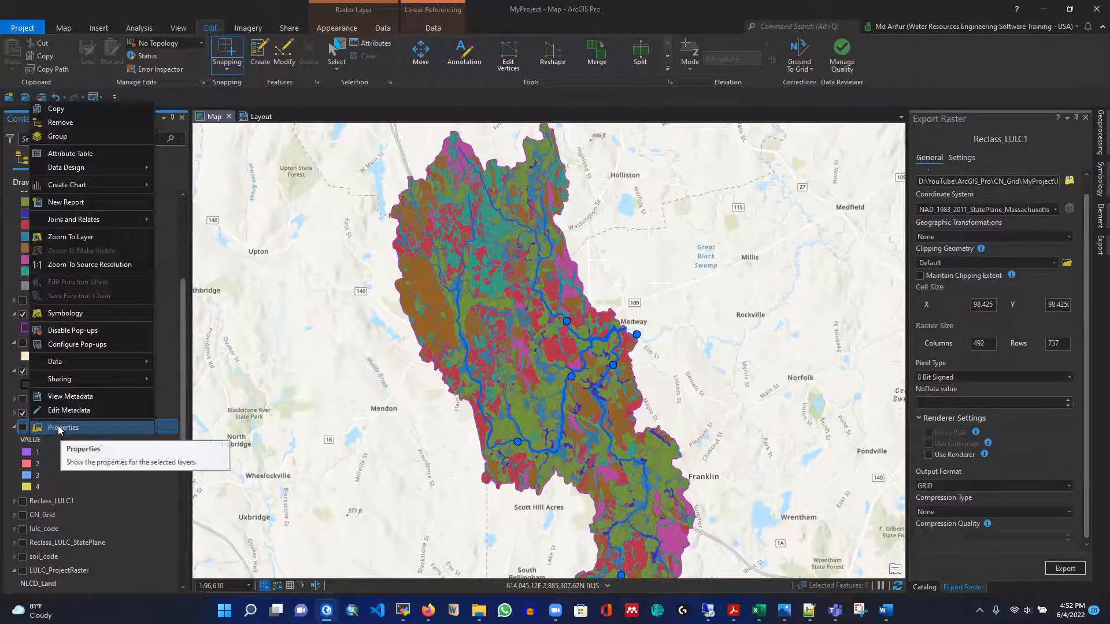
{"action": "left_click", "coordinate": [57, 429]}
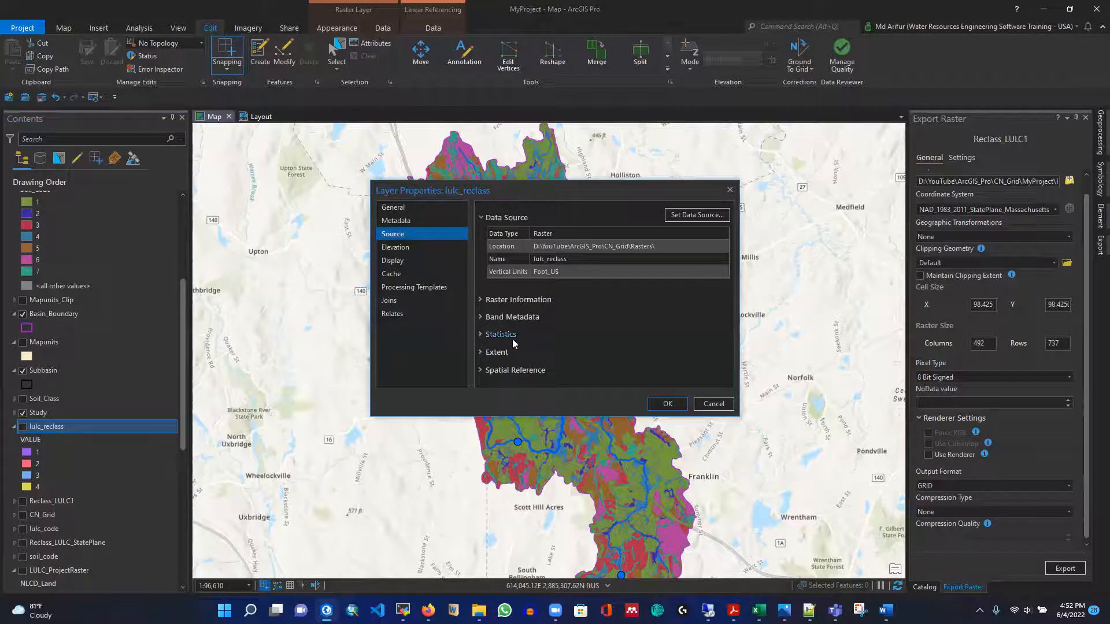
{"action": "left_click", "coordinate": [510, 300]}
{"action": "scroll", "coordinate": [613, 304], "scroll_direction": "down", "scroll_amount": 2}
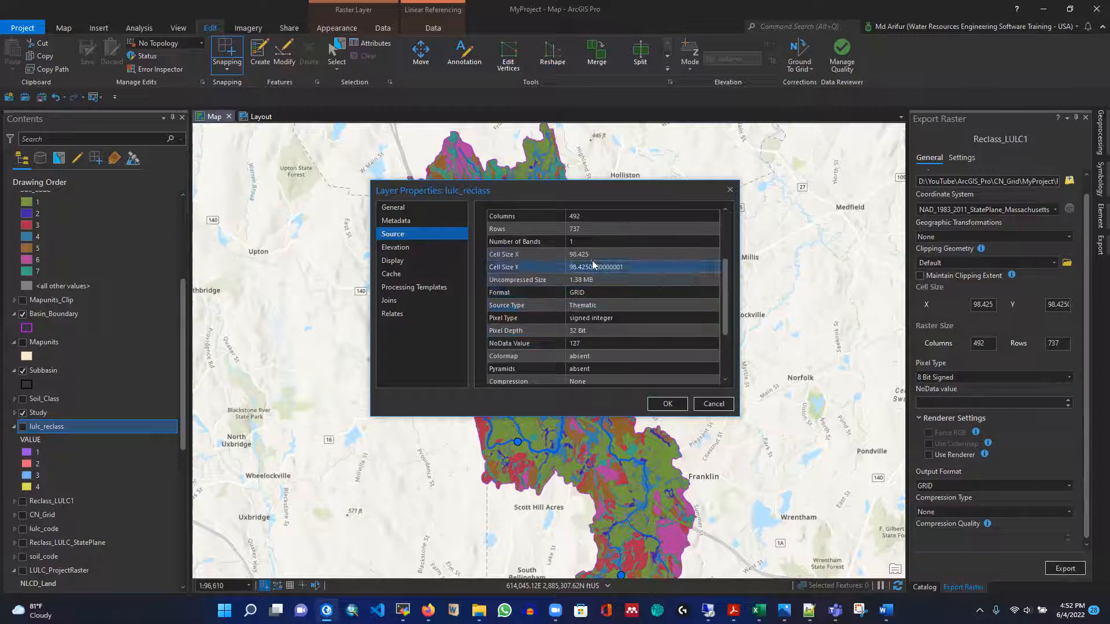
{"action": "left_click", "coordinate": [576, 257]}
{"action": "right_click", "coordinate": [575, 257]}
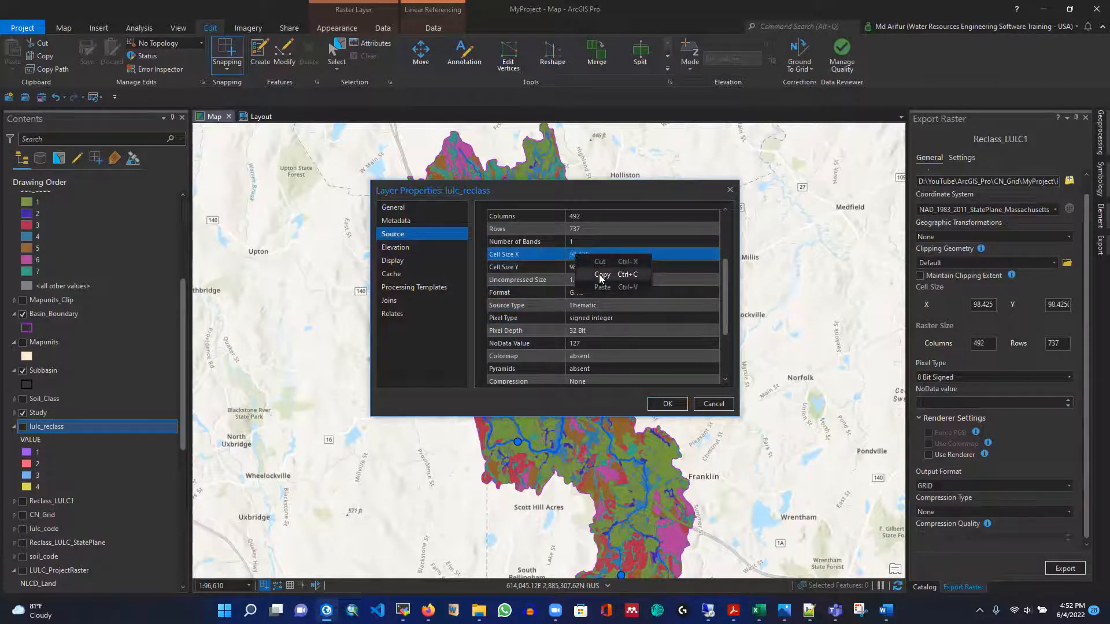
{"action": "left_click", "coordinate": [601, 275]}
{"action": "left_click", "coordinate": [712, 404]}
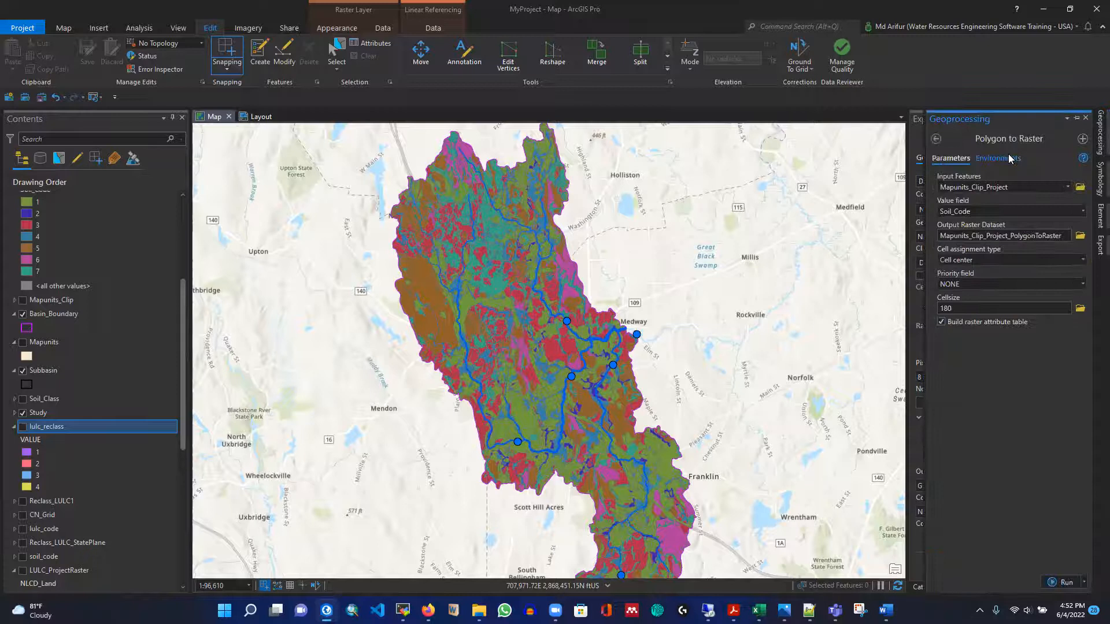
{"action": "left_click", "coordinate": [965, 313]}
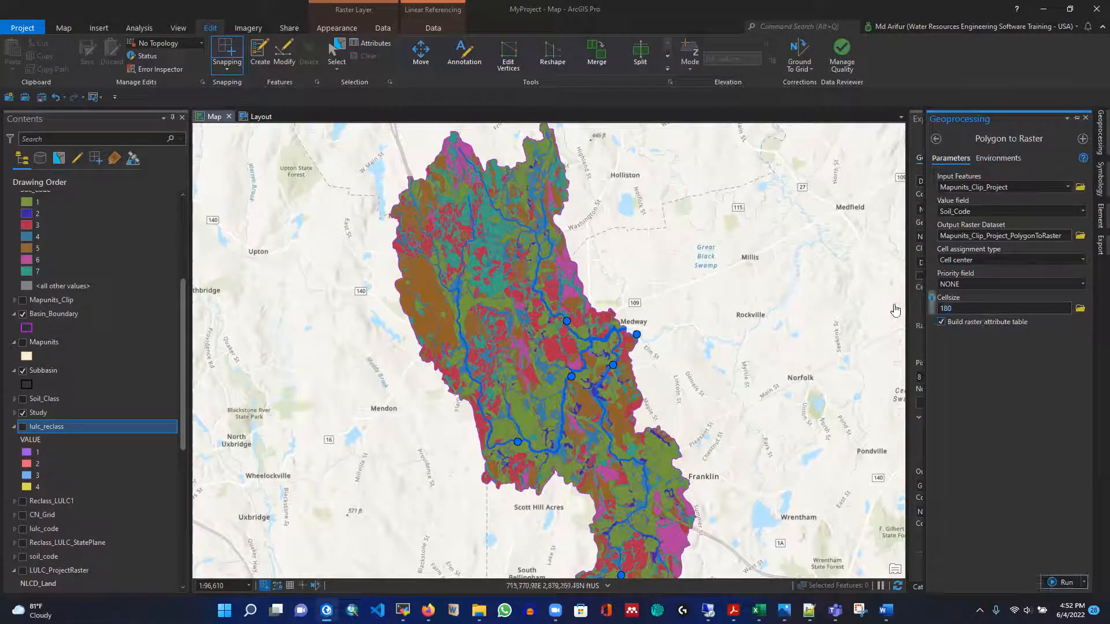
{"action": "left_click", "coordinate": [1008, 380]}
Set the output raster dataset to Soil_grid in the CN_Grid project's Rasters folder
{"action": "left_click", "coordinate": [1080, 236]}
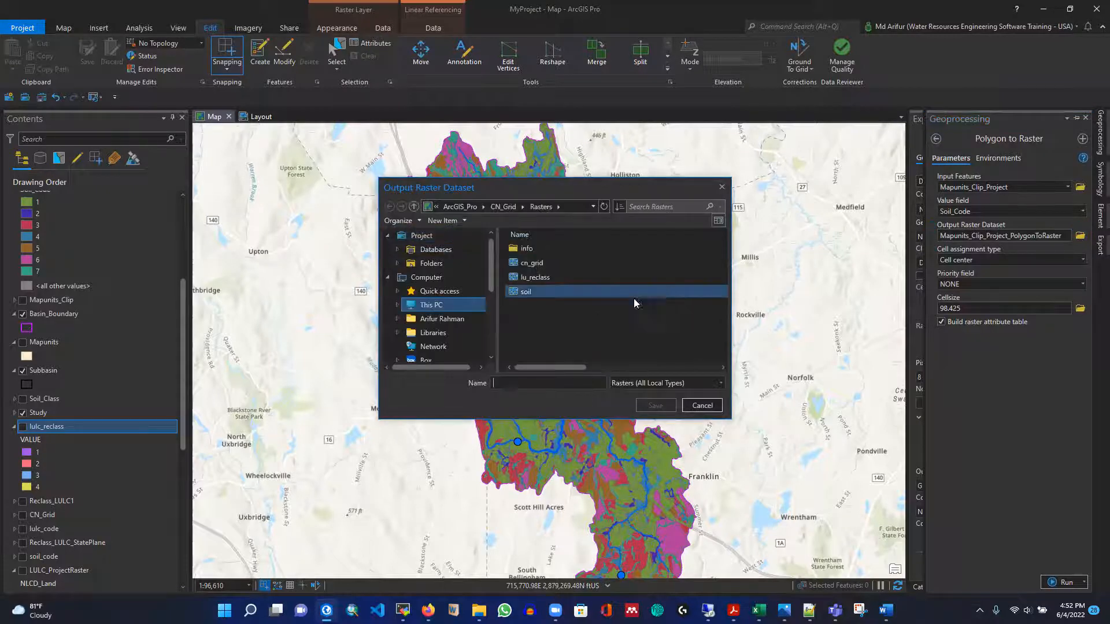
{"action": "left_click", "coordinate": [559, 384]}
{"action": "type", "text": "S"}
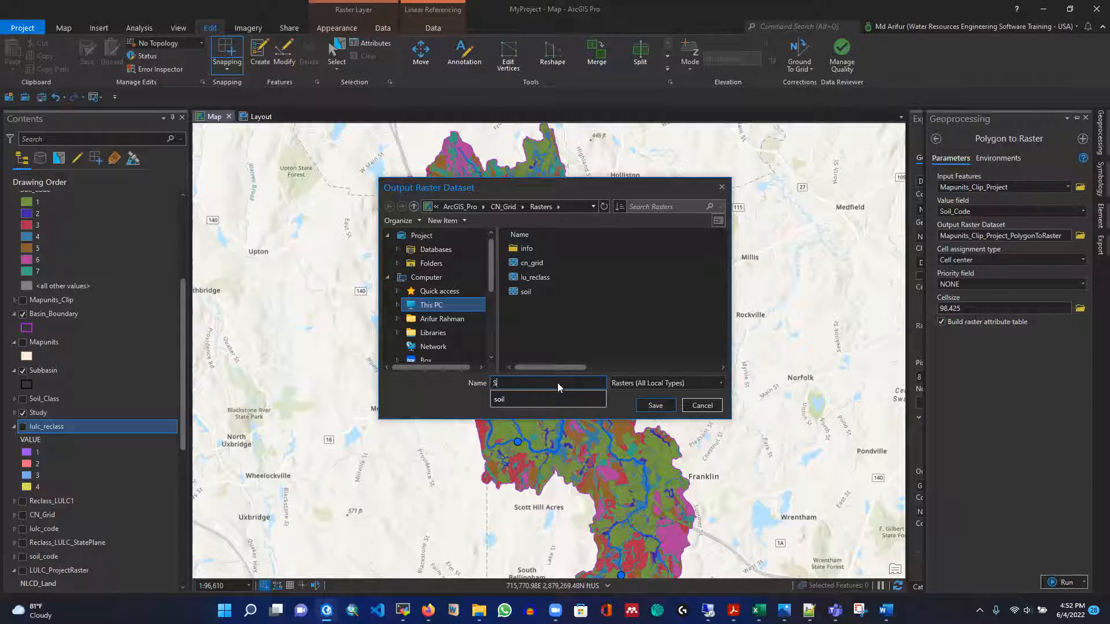
{"action": "type", "text": "oil_"}
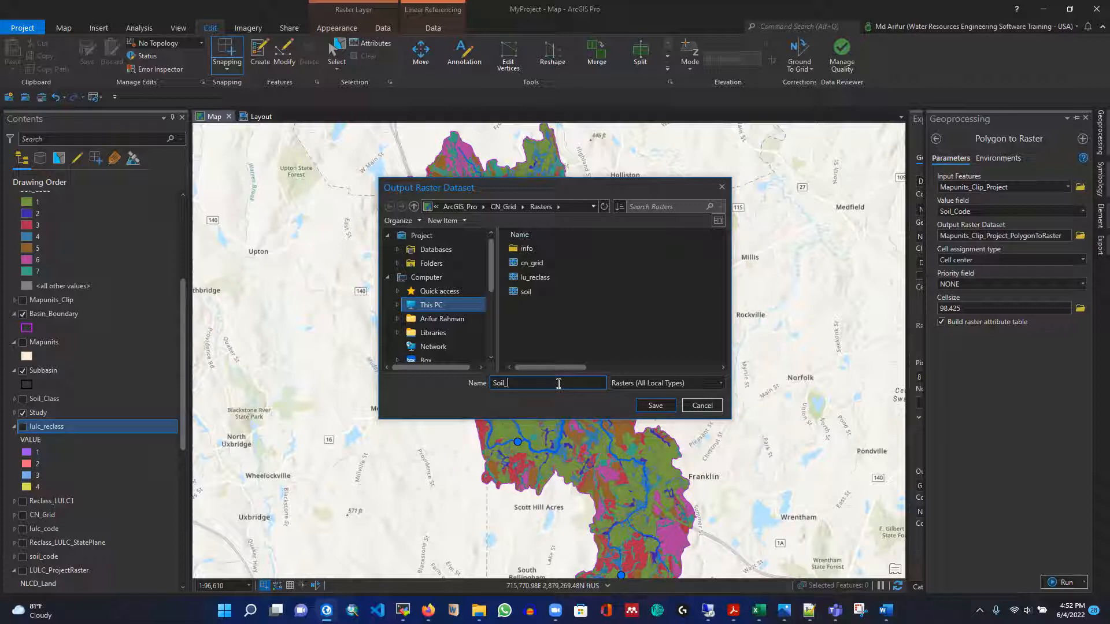
{"action": "type", "text": "grid"}
{"action": "left_click", "coordinate": [656, 406]}
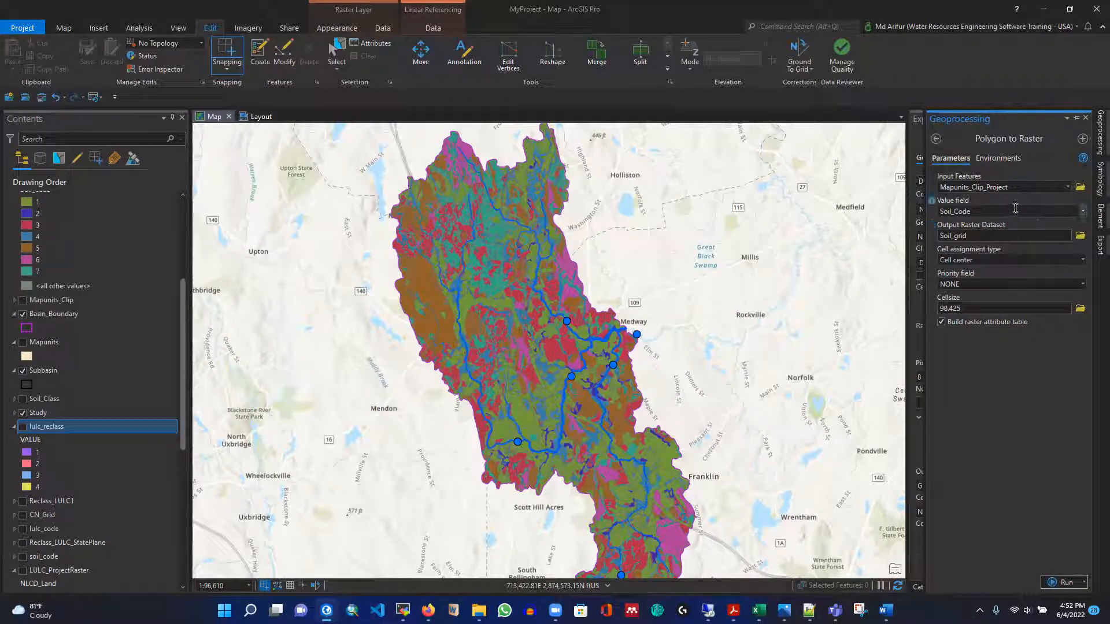
Set lulc_reclass as the snap raster in the tool's environments and run the polygon-to-raster conversion
{"action": "left_click", "coordinate": [990, 158]}
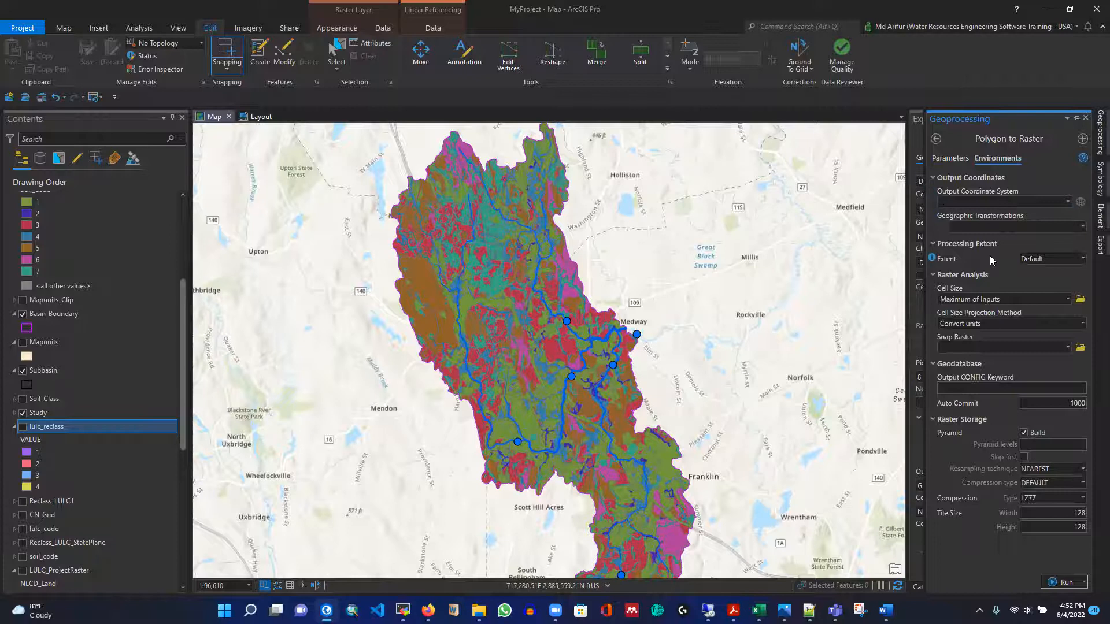
{"action": "left_click", "coordinate": [1068, 347]}
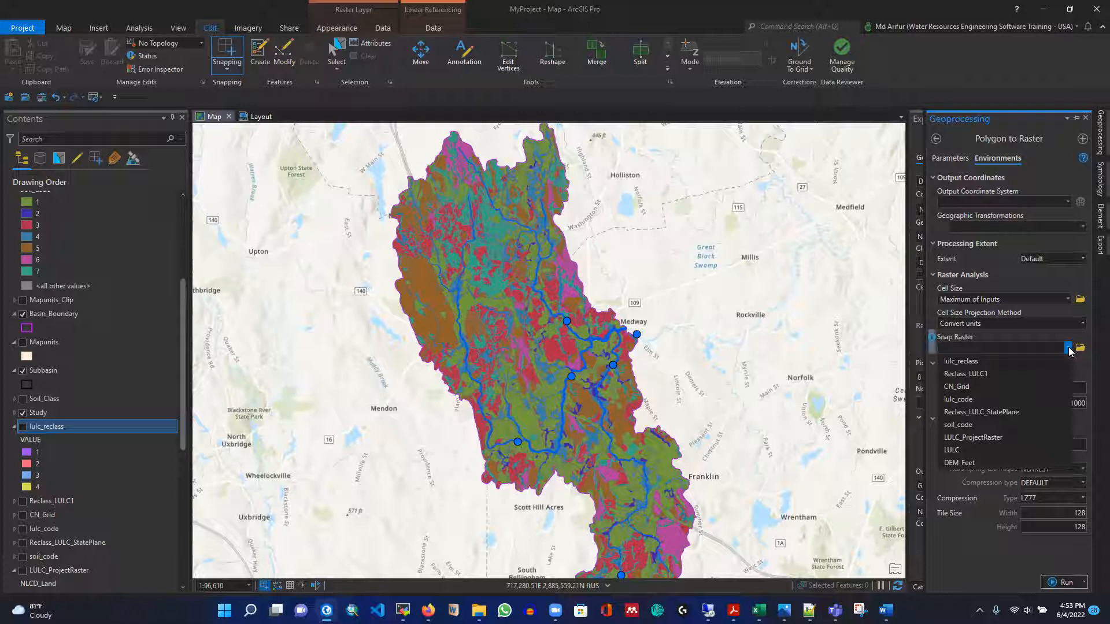
{"action": "left_click", "coordinate": [977, 361]}
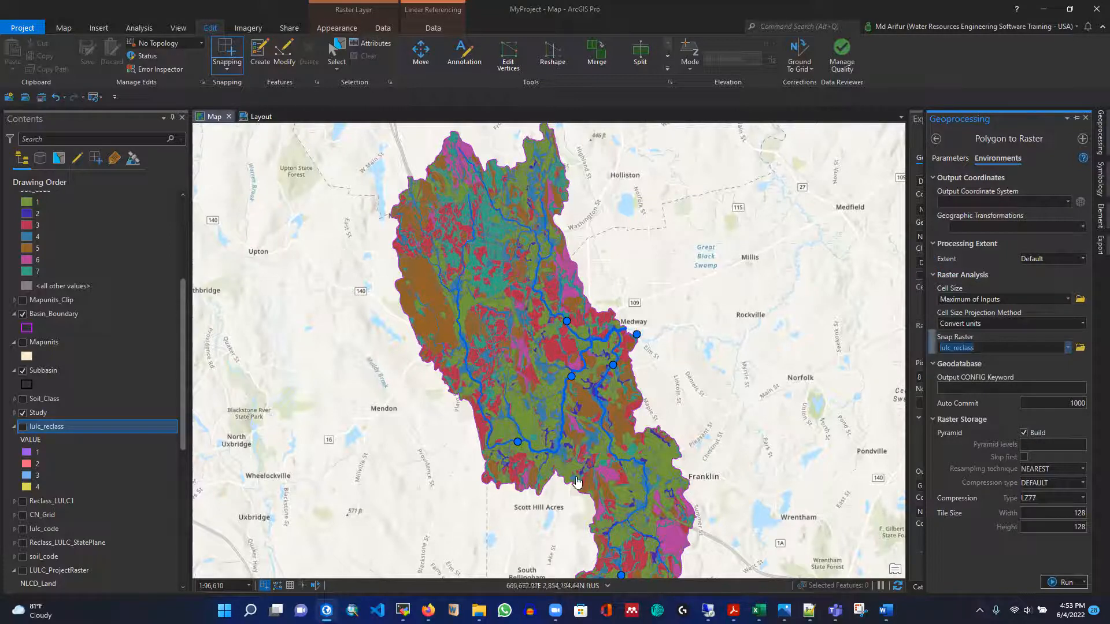
{"action": "left_click", "coordinate": [950, 158]}
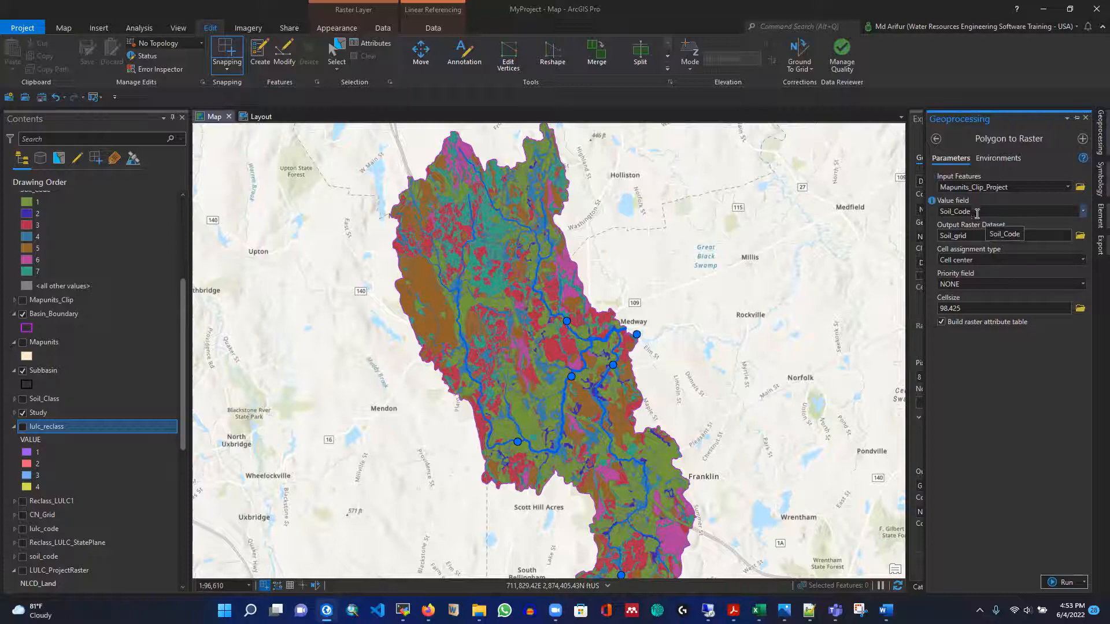
{"action": "left_click", "coordinate": [1064, 582]}
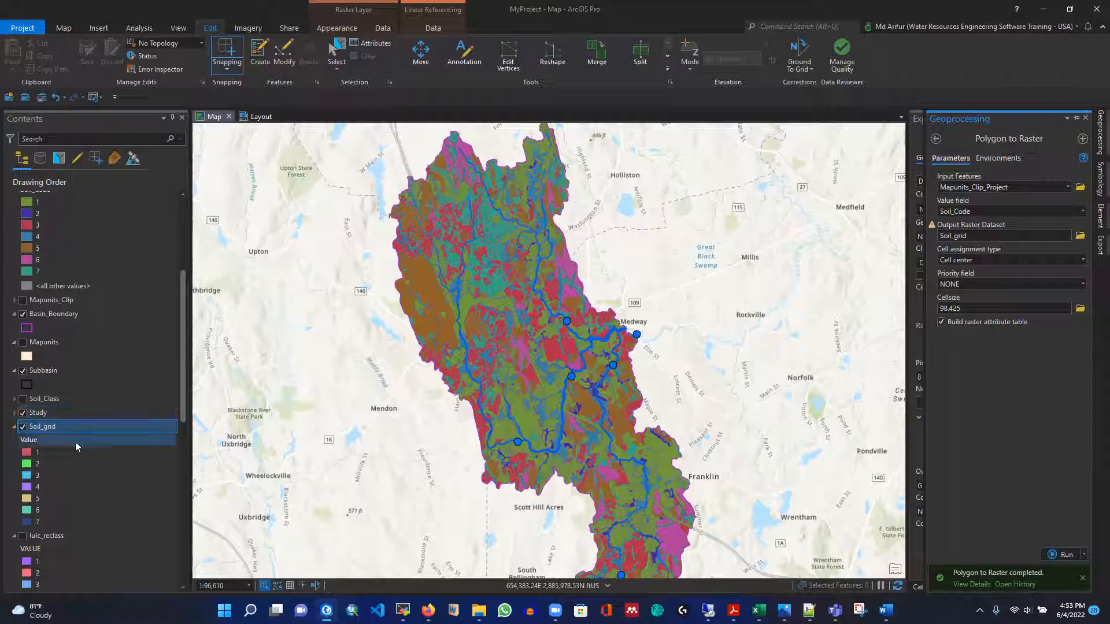
Hide the Mapunits_Clip_Project layer to inspect the Soil_grid raster and its legend
{"action": "scroll", "coordinate": [59, 451], "scroll_direction": "down", "scroll_amount": 1}
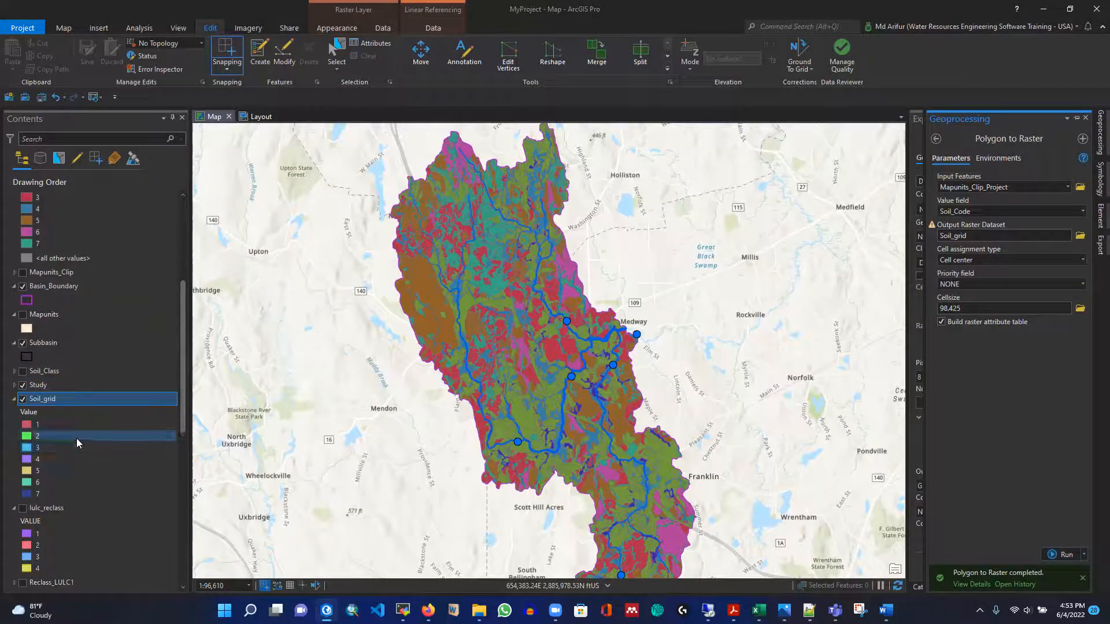
{"action": "scroll", "coordinate": [77, 442], "scroll_direction": "down", "scroll_amount": 2}
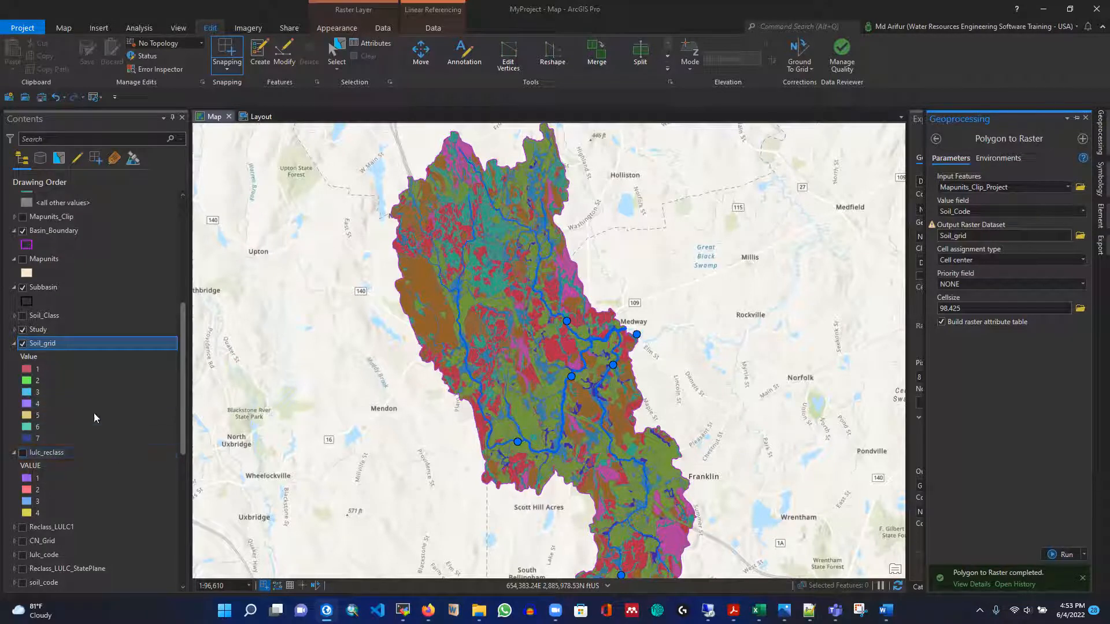
{"action": "scroll", "coordinate": [133, 296], "scroll_direction": "up", "scroll_amount": 6}
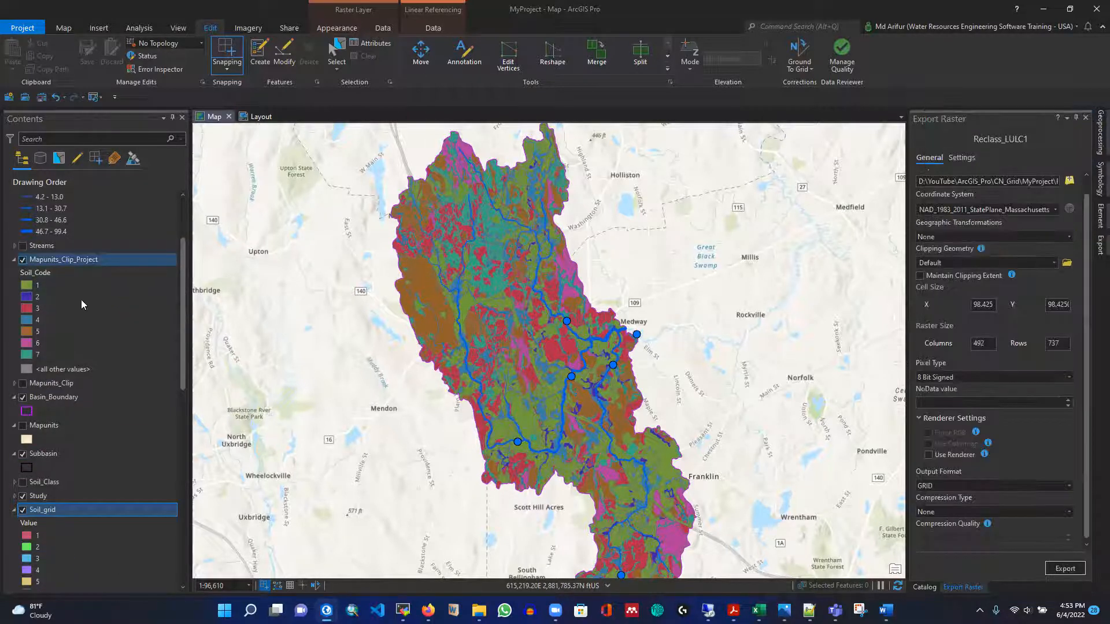
{"action": "left_click", "coordinate": [24, 260]}
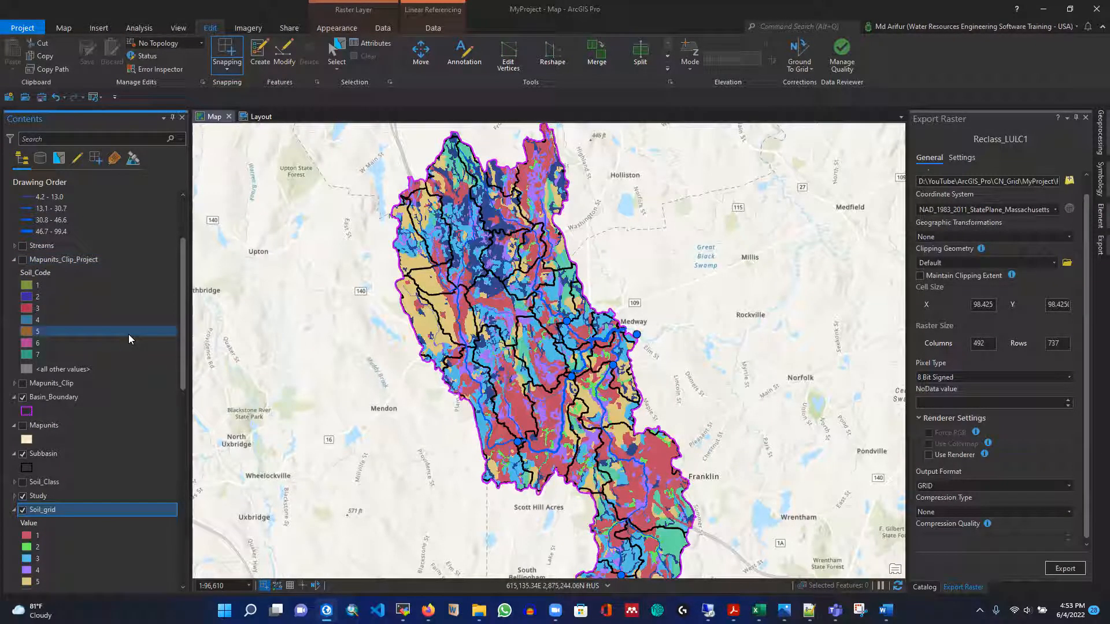
{"action": "scroll", "coordinate": [128, 334], "scroll_direction": "down", "scroll_amount": 7}
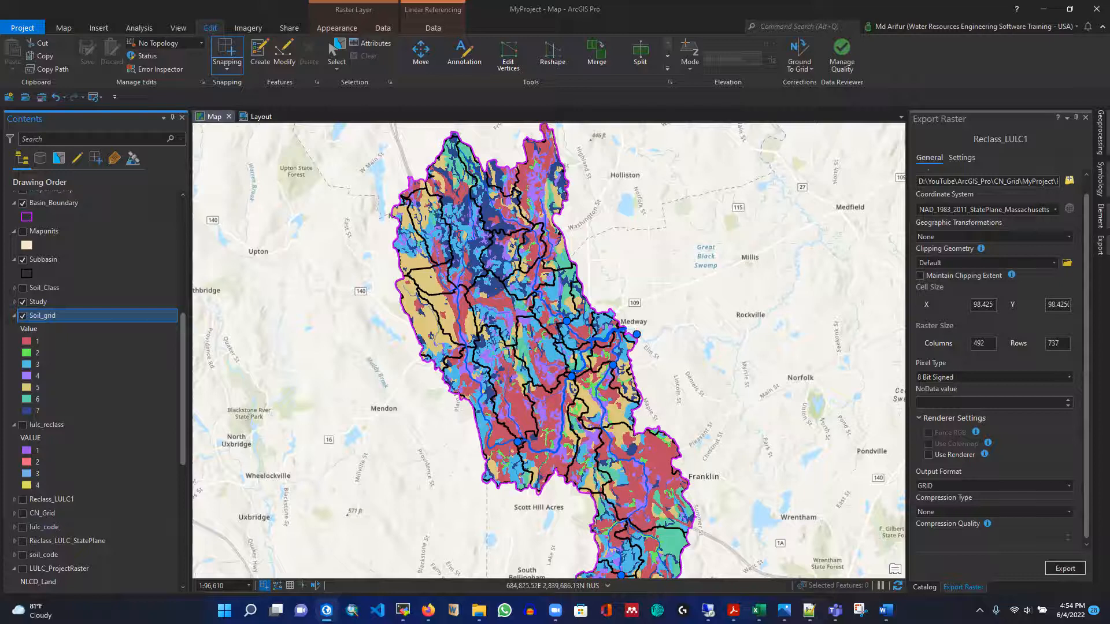
Switch to the CN_Table.xlsx workbook in Excel and review the land-use descriptions and their LU values on Sheet2
{"action": "mouse_move", "coordinate": [760, 610]}
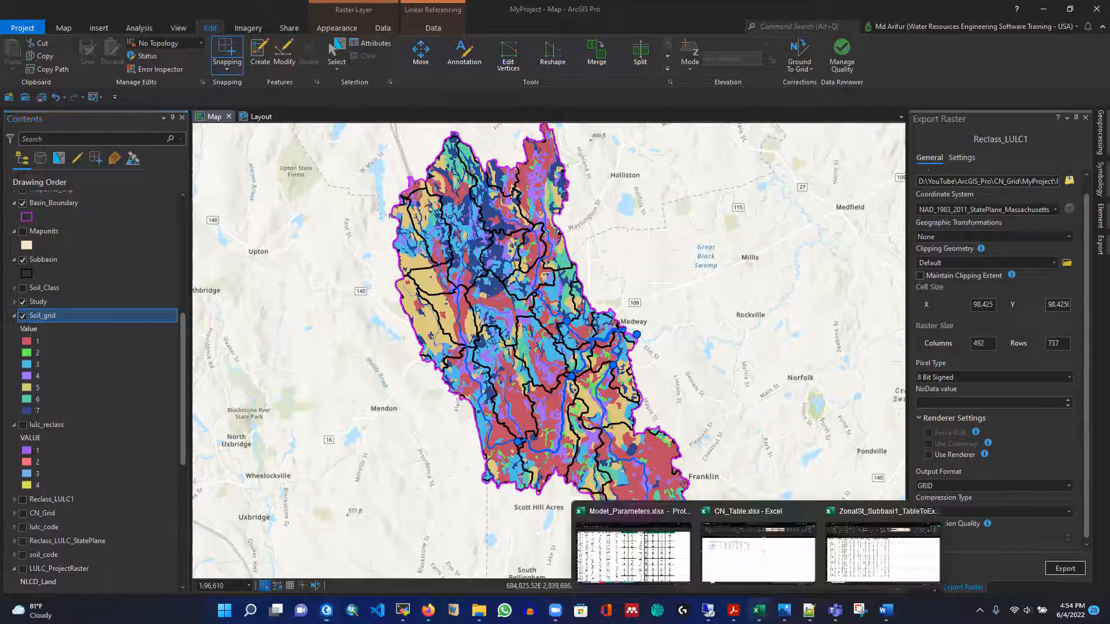
{"action": "left_click", "coordinate": [738, 554]}
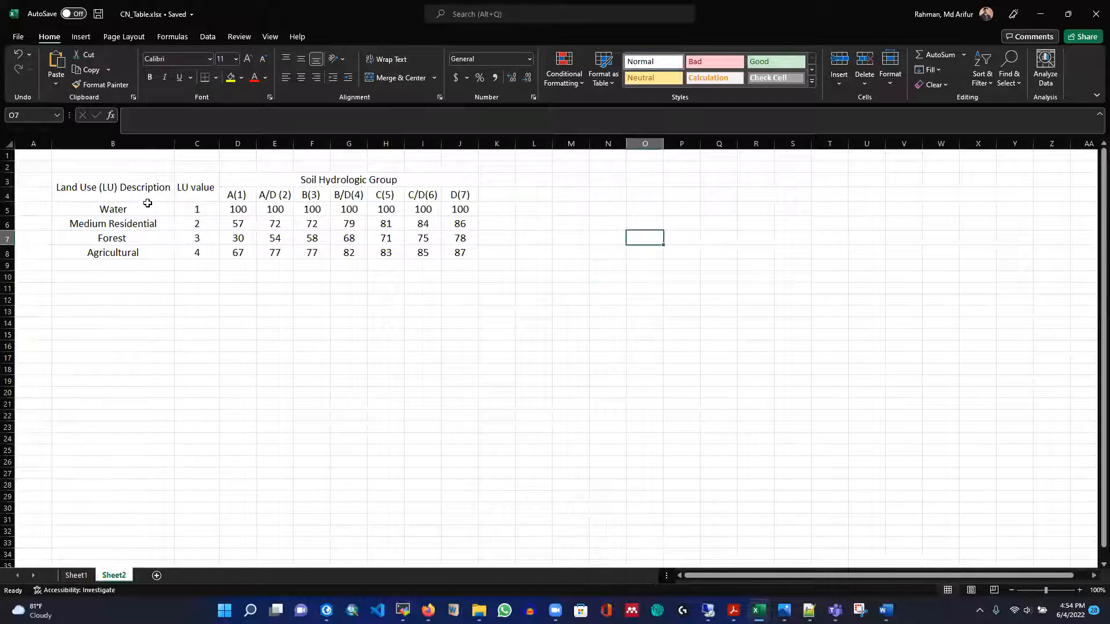
{"action": "left_click", "coordinate": [113, 224]}
{"action": "left_click", "coordinate": [104, 239]}
{"action": "left_click", "coordinate": [106, 256]}
{"action": "left_click", "coordinate": [268, 334]}
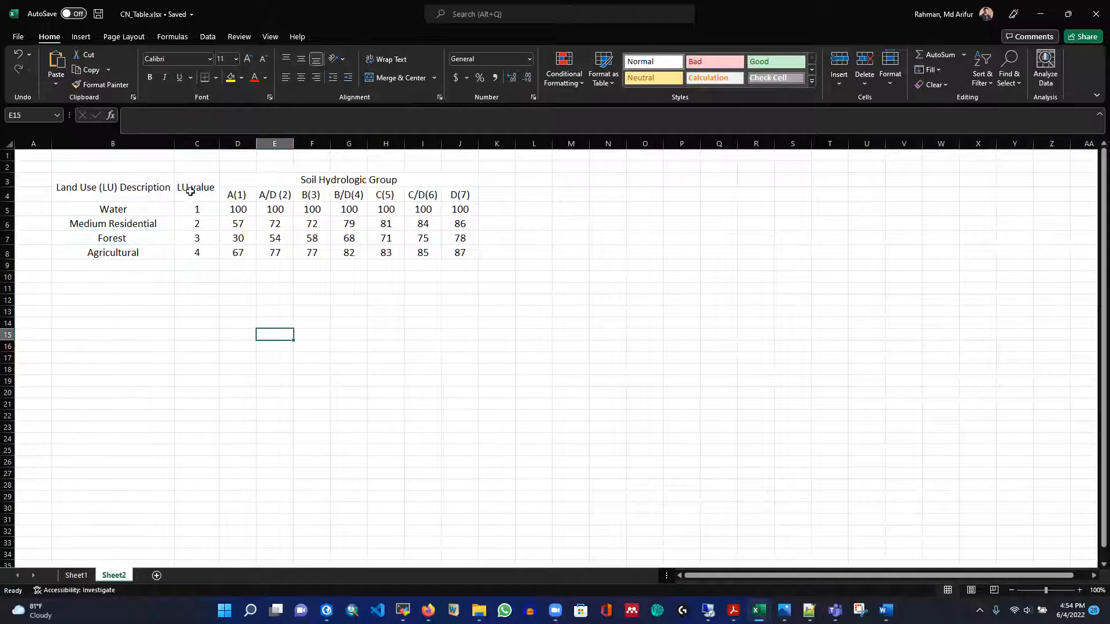
{"action": "left_click", "coordinate": [191, 211]}
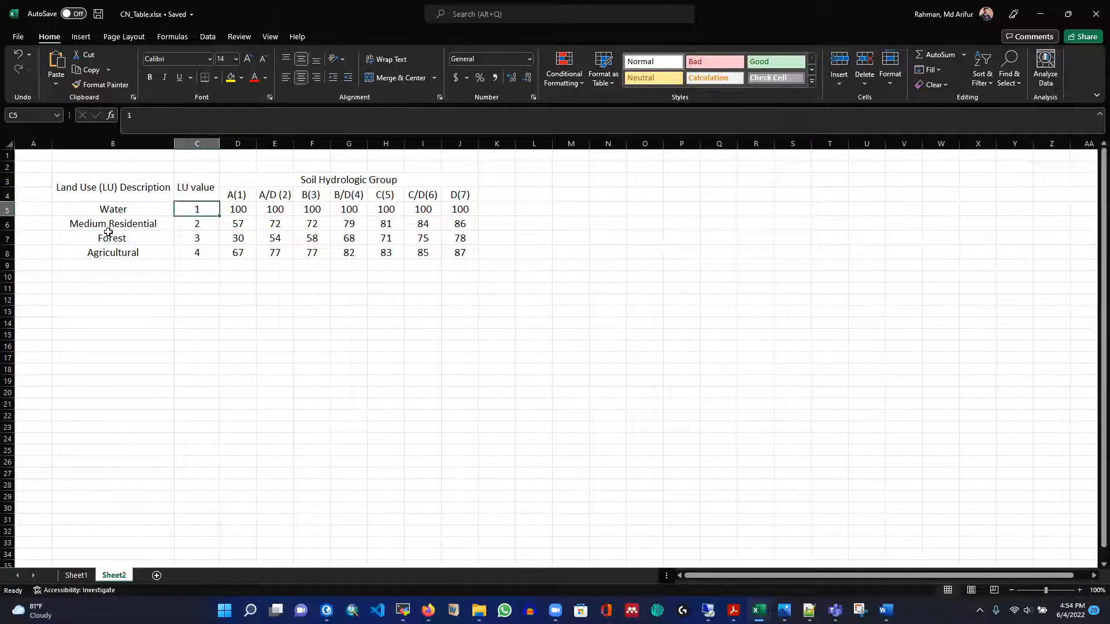
{"action": "left_click", "coordinate": [191, 223]}
{"action": "left_click", "coordinate": [188, 240]}
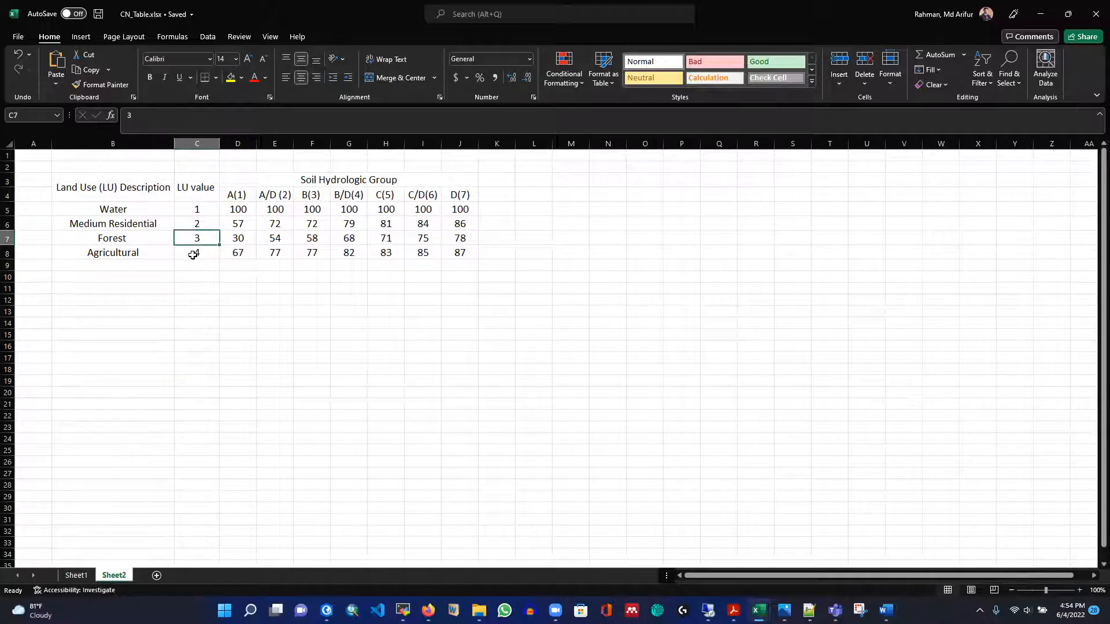
{"action": "left_click", "coordinate": [189, 255]}
{"action": "left_click", "coordinate": [332, 325]}
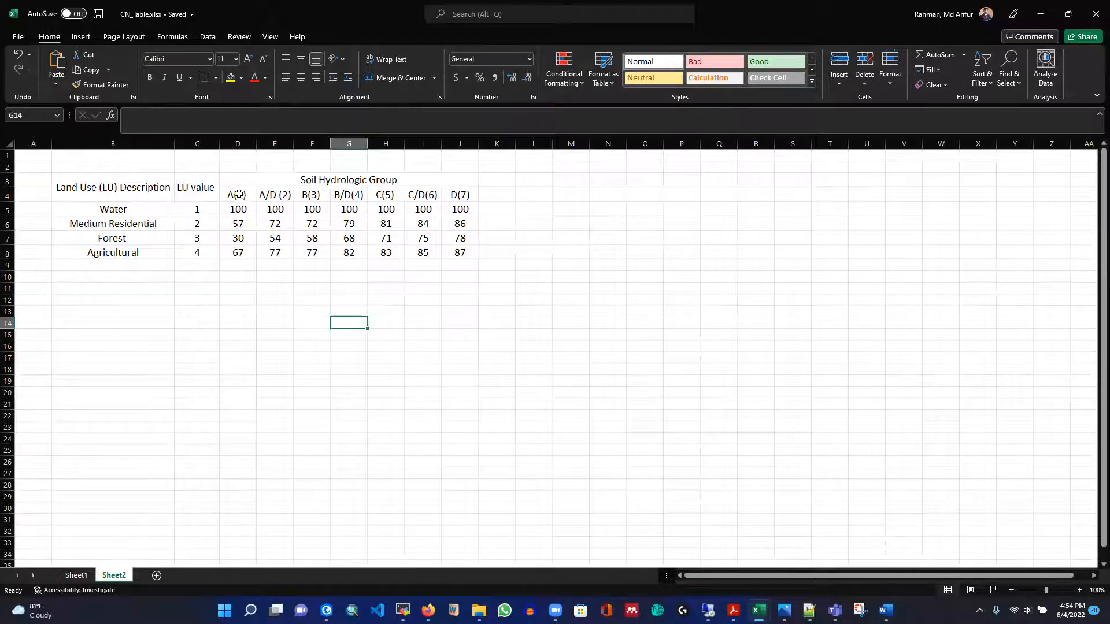
Review the curve numbers per soil hydrologic group, including the averaging formula for Medium Residential land in group A/D
{"action": "left_click", "coordinate": [235, 224]}
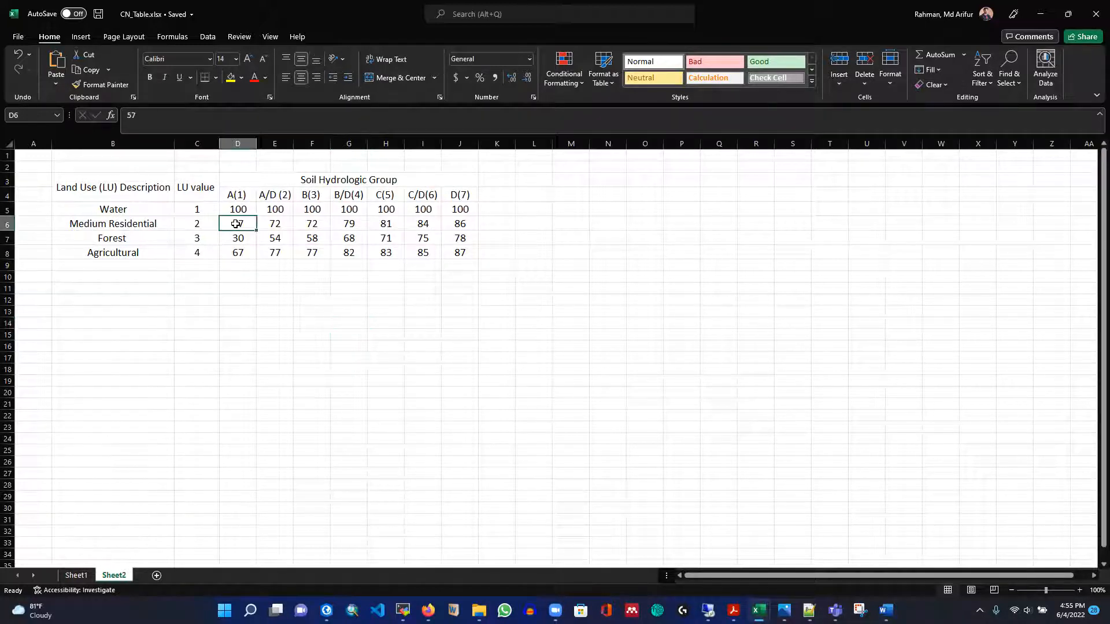
{"action": "left_click", "coordinate": [262, 194]}
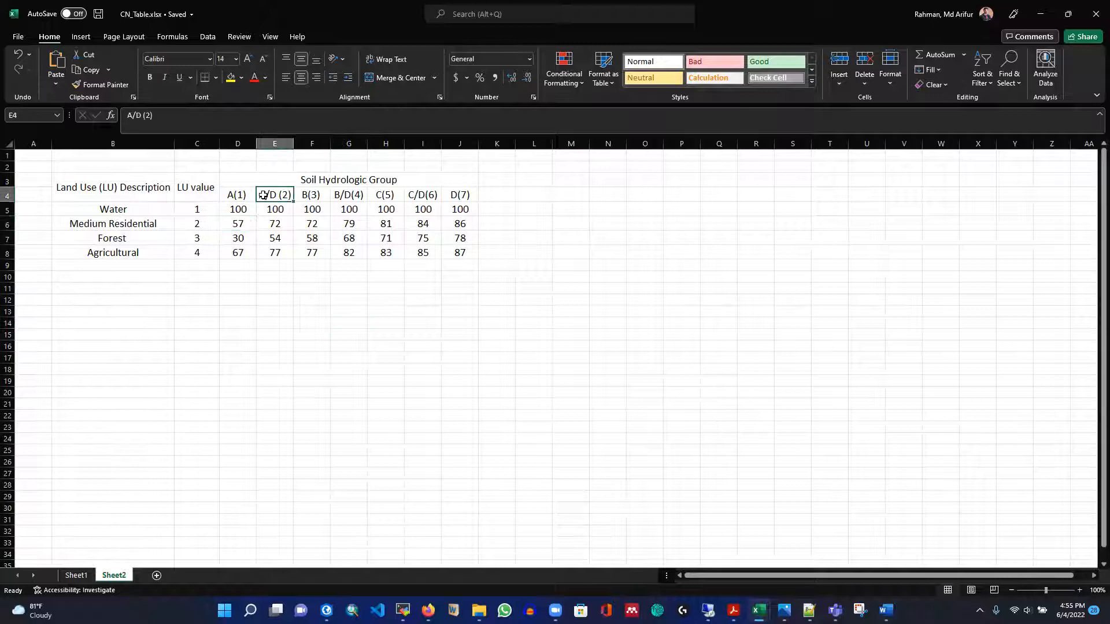
{"action": "left_click", "coordinate": [273, 225]}
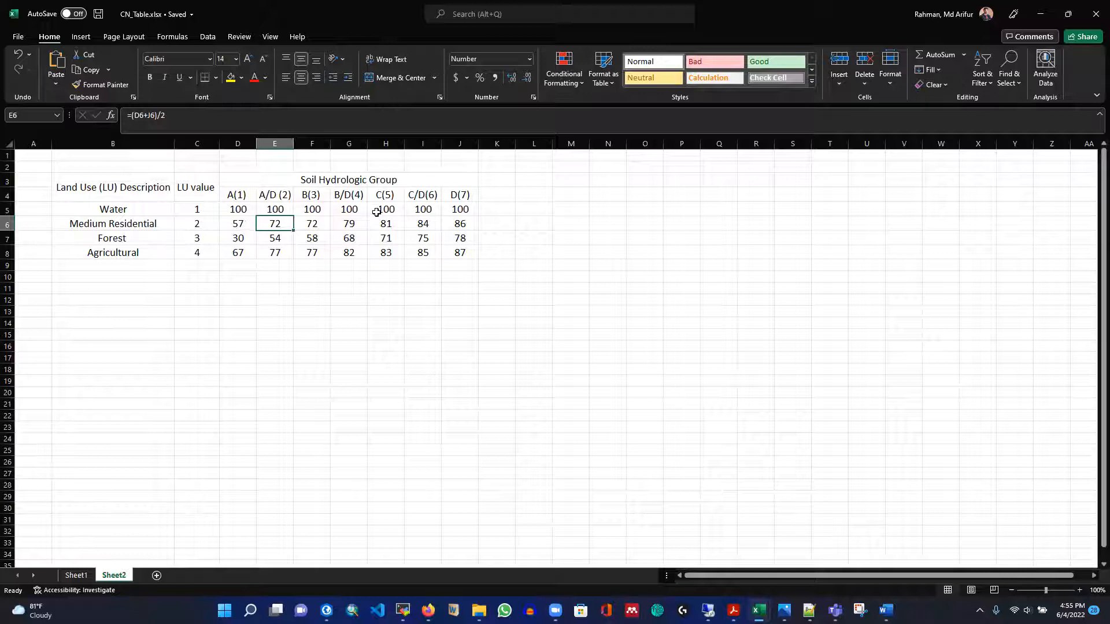
{"action": "left_click", "coordinate": [369, 322]}
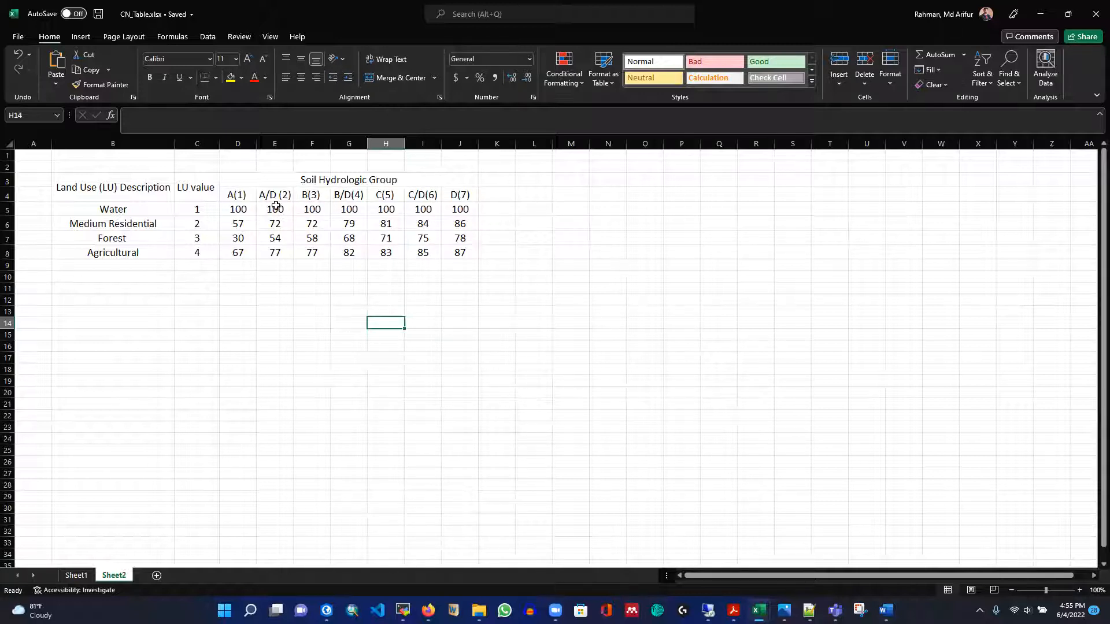
{"action": "left_click", "coordinate": [271, 225]}
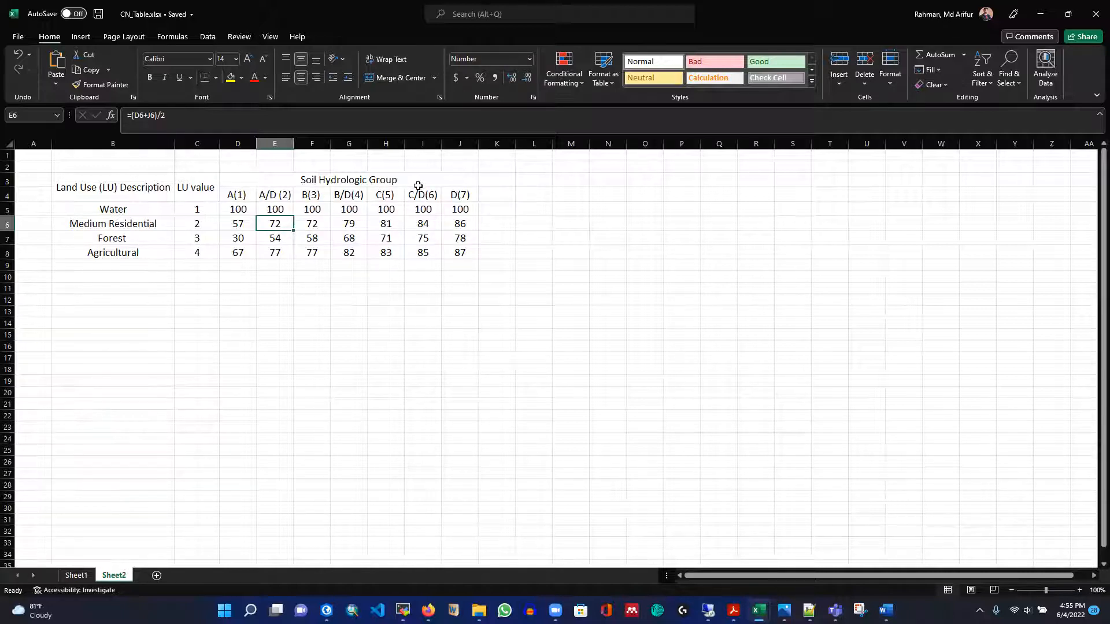
{"action": "left_click", "coordinate": [556, 305]}
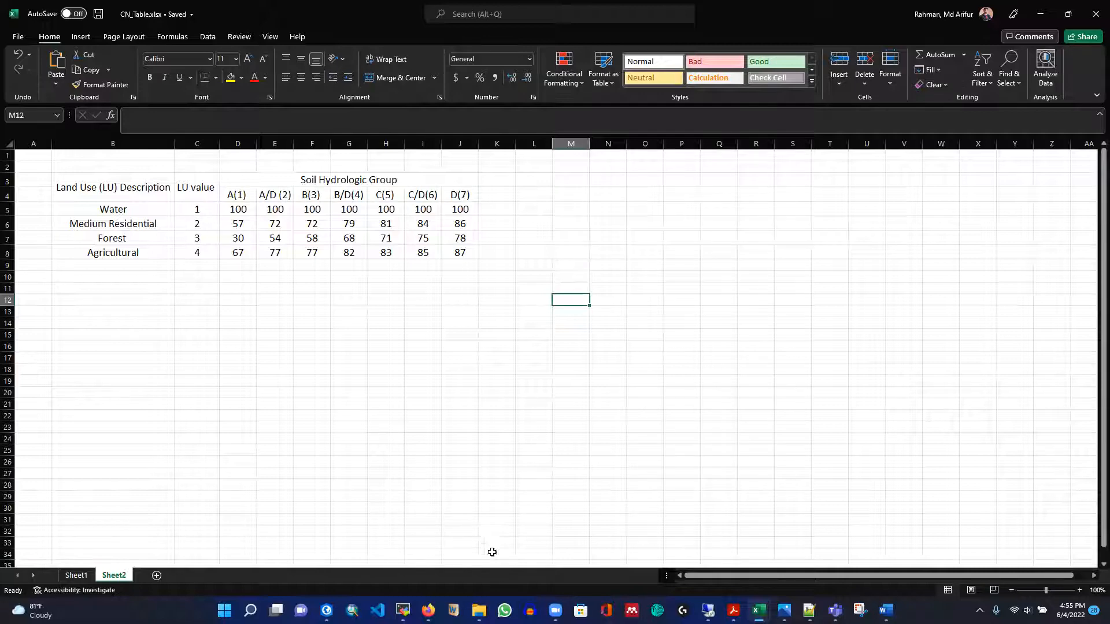
Switch to ArcGIS Pro, show lulc_reclass, and compare its cells with the overlying Soil_grid cells by toggling Soil_grid off and on
{"action": "left_click", "coordinate": [327, 610]}
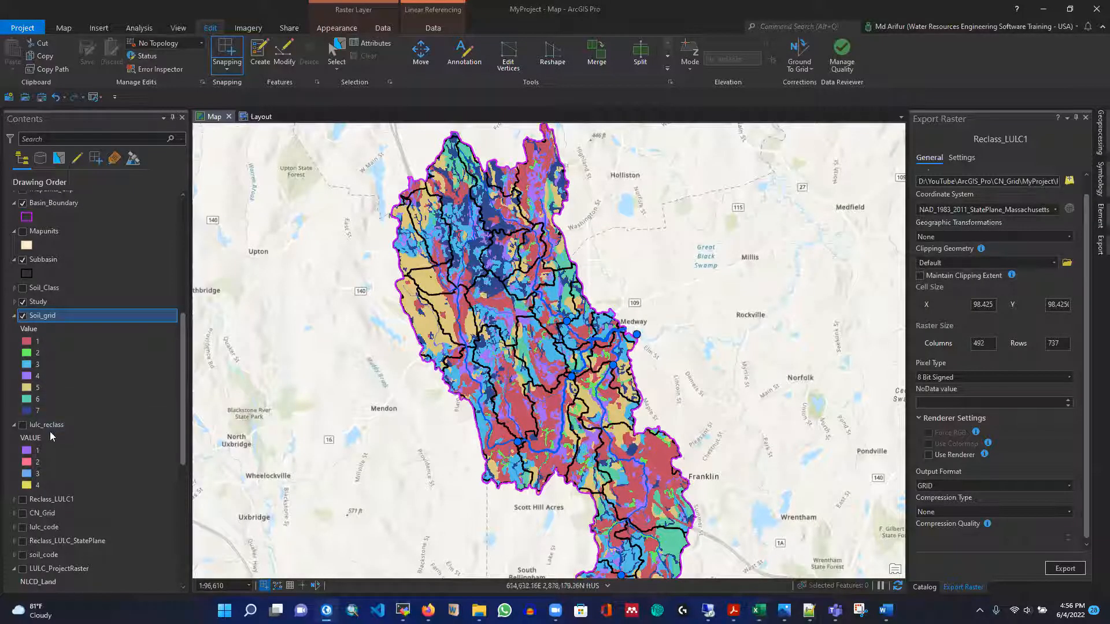
{"action": "left_click", "coordinate": [22, 425]}
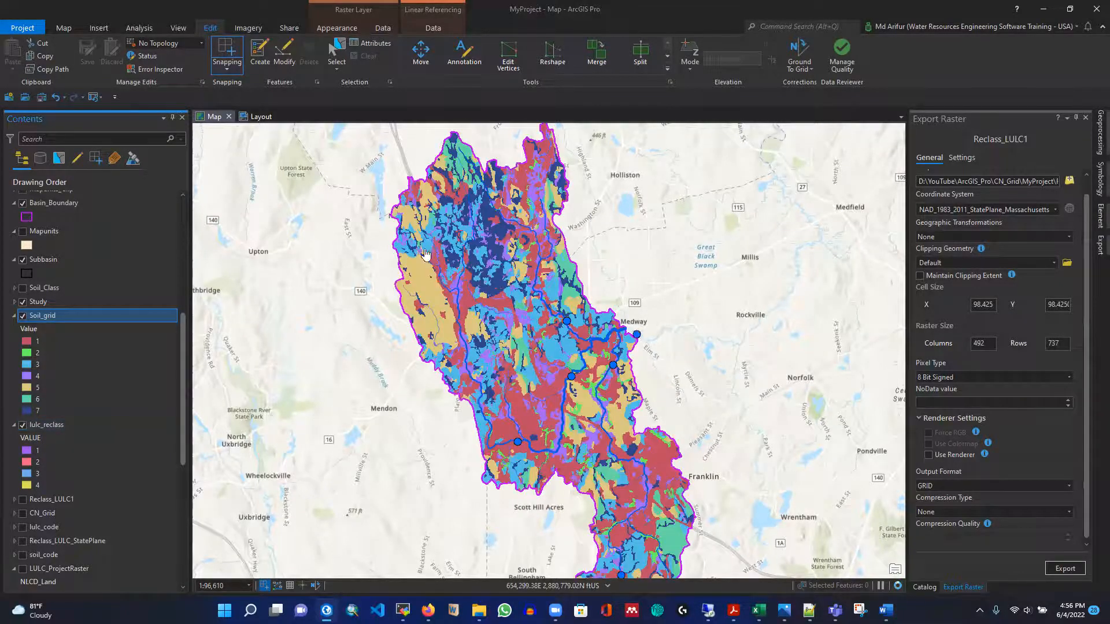
{"action": "scroll", "coordinate": [402, 257], "scroll_direction": "up", "scroll_amount": 2}
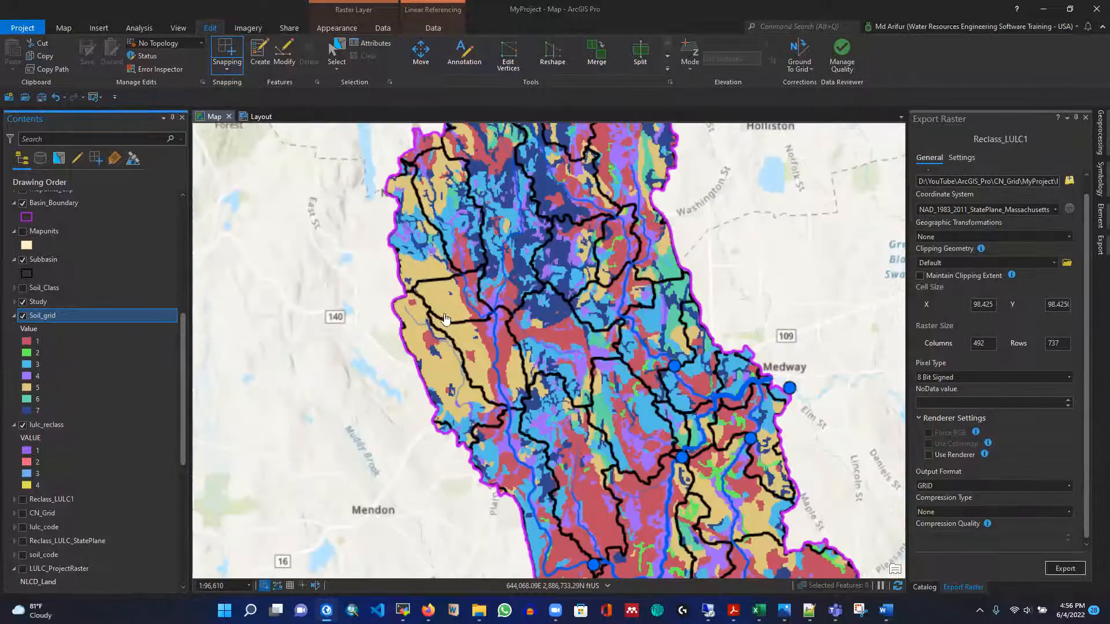
{"action": "scroll", "coordinate": [448, 315], "scroll_direction": "up", "scroll_amount": 10}
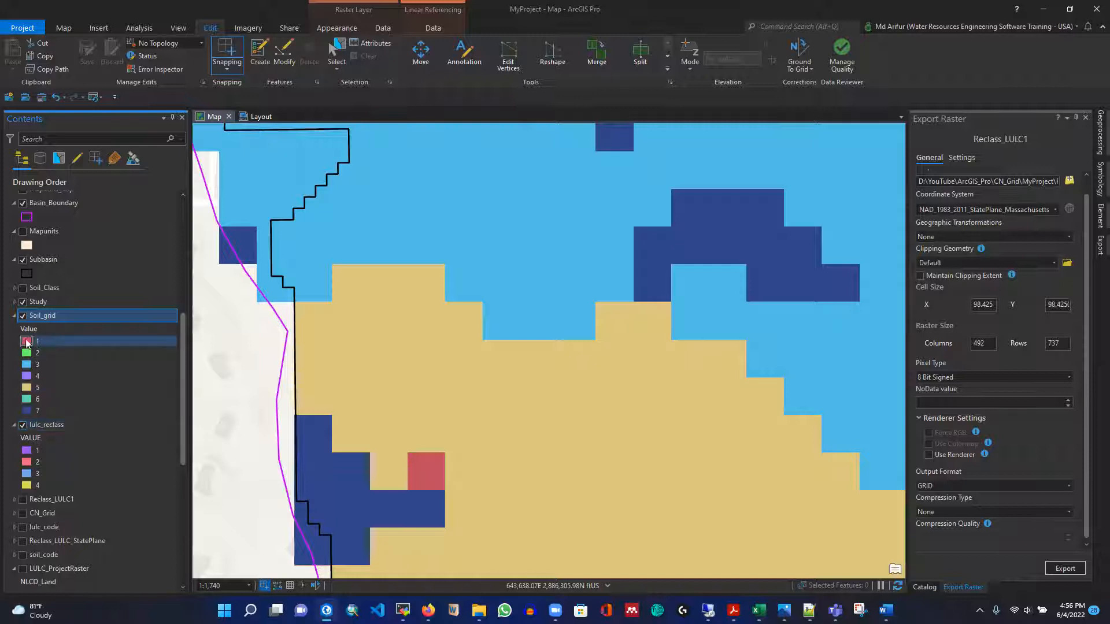
{"action": "left_click", "coordinate": [23, 316]}
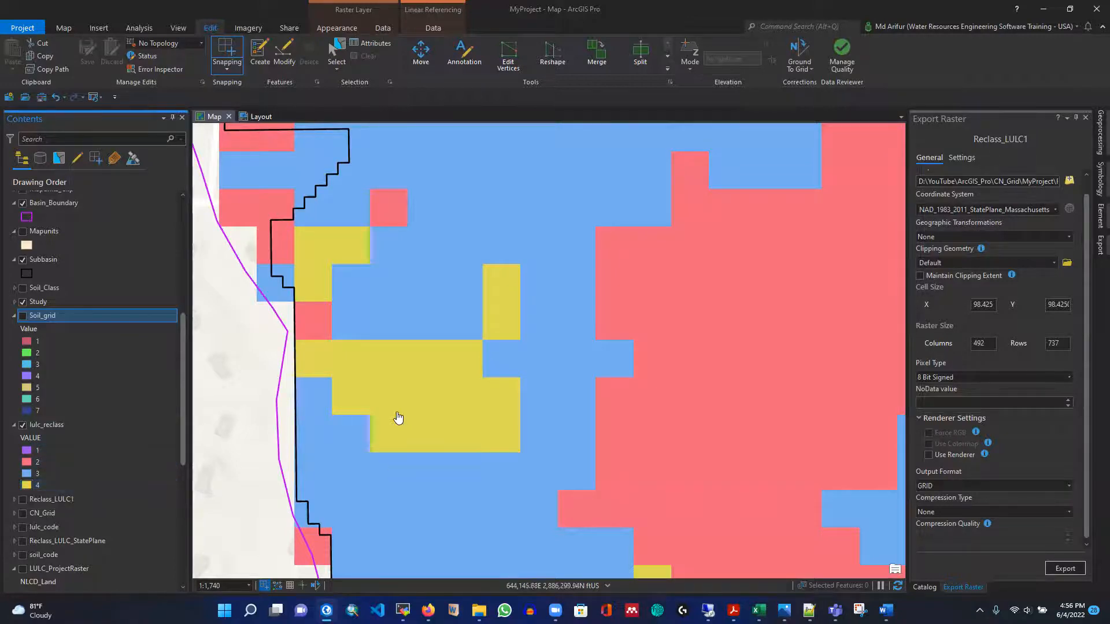
{"action": "left_click", "coordinate": [23, 317]}
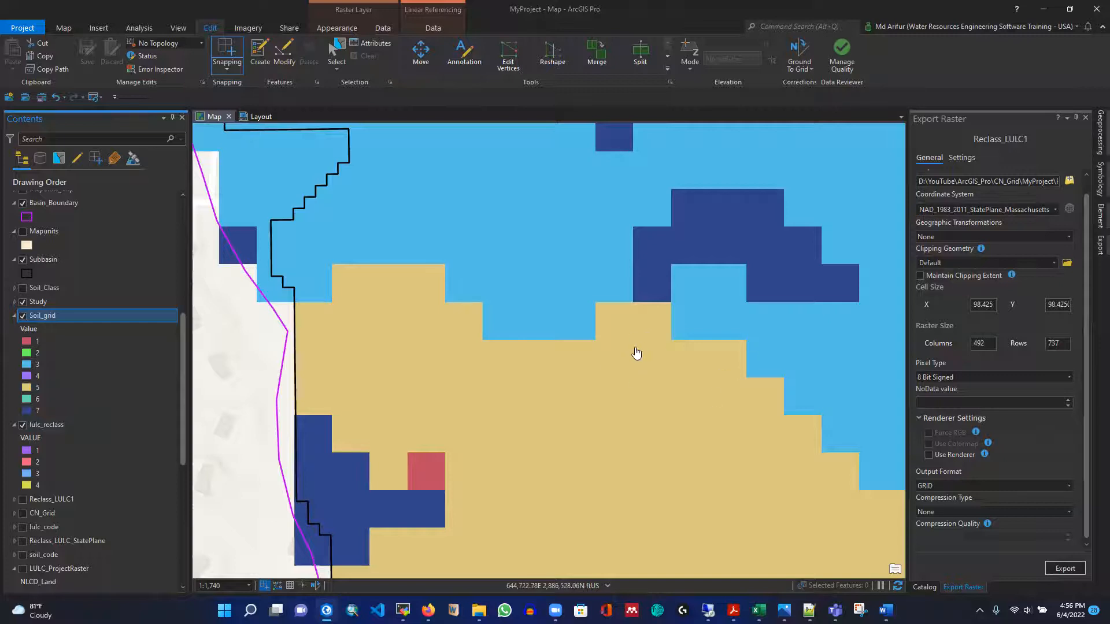
{"action": "scroll", "coordinate": [577, 347], "scroll_direction": "down", "scroll_amount": 5}
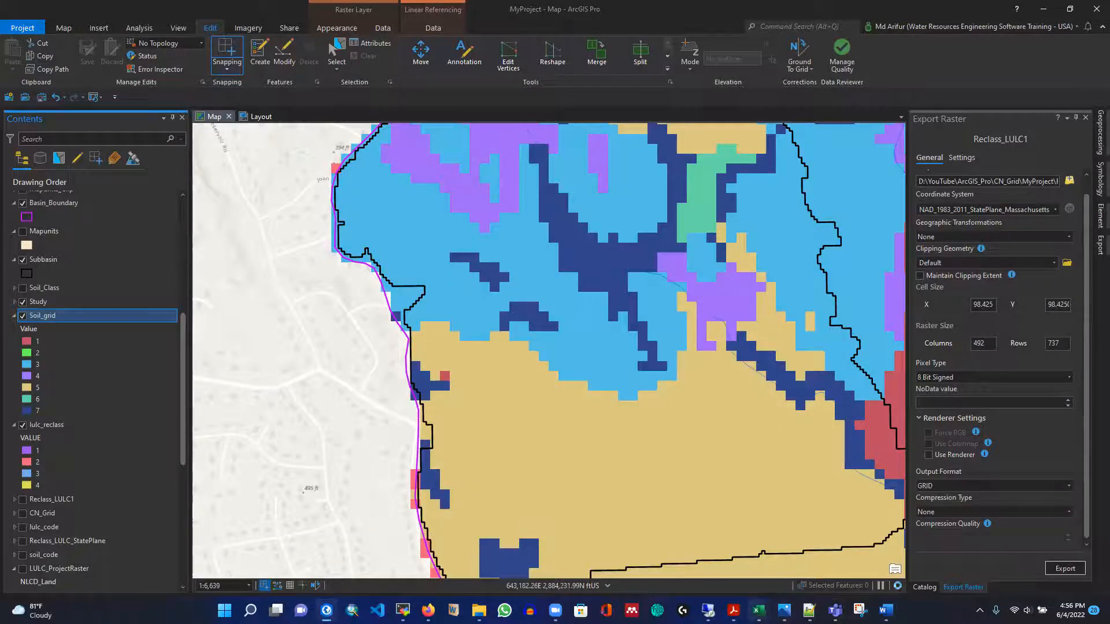
Switch to the CN_Table.xlsx workbook in Excel and examine the curve numbers for Water and for Medium Residential under soil groups A, A/D and B
{"action": "mouse_move", "coordinate": [759, 610]}
{"action": "left_click", "coordinate": [762, 547]}
{"action": "left_click", "coordinate": [246, 322]}
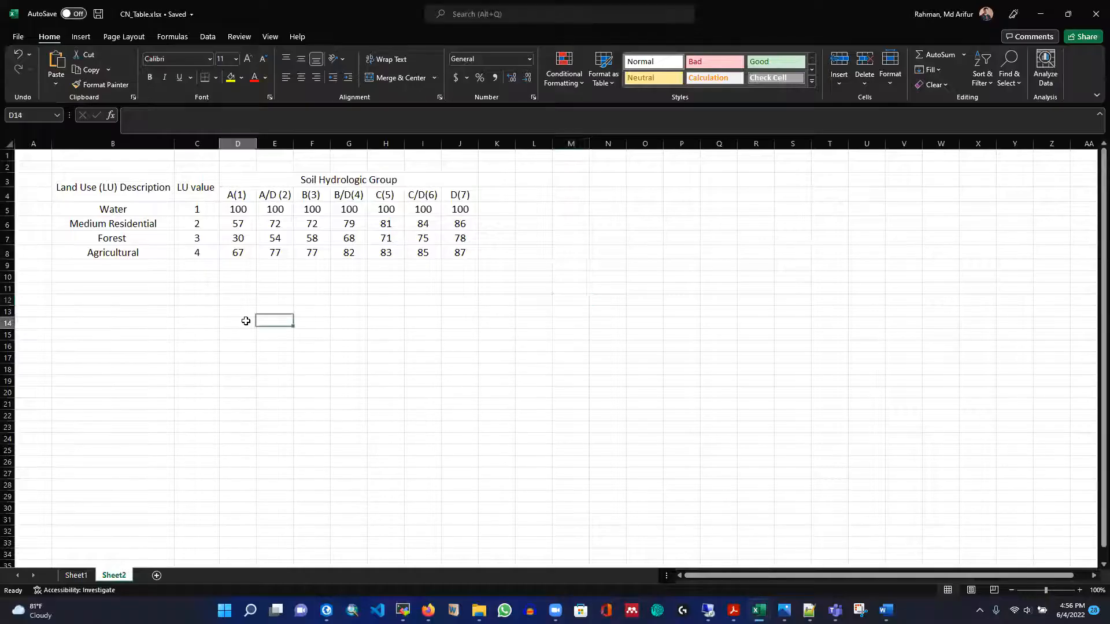
{"action": "left_click", "coordinate": [233, 211]}
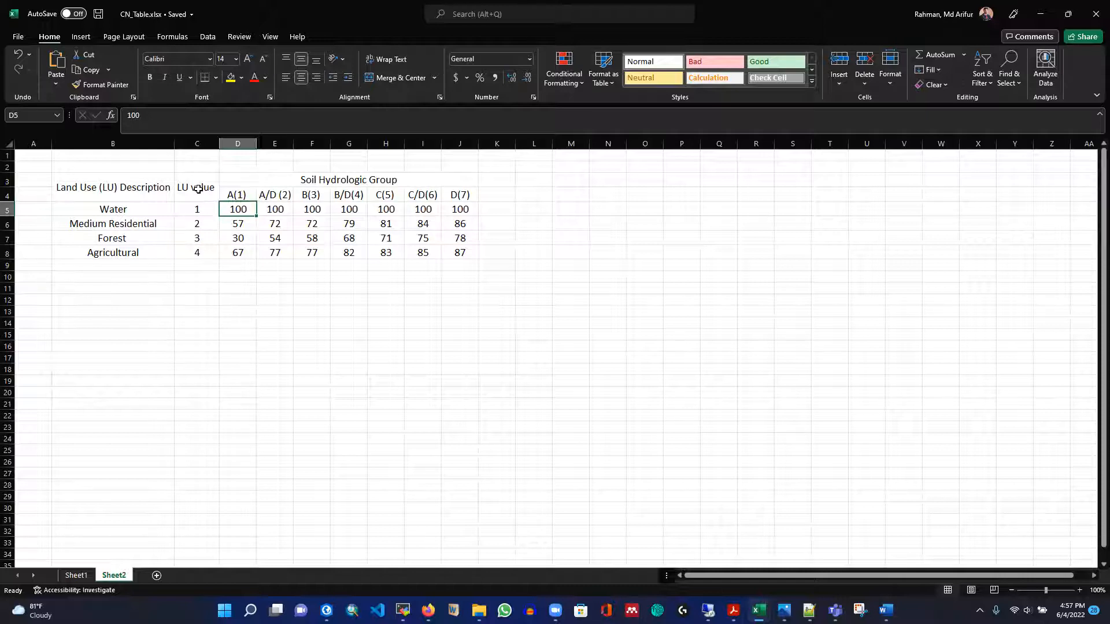
{"action": "left_click", "coordinate": [194, 224]}
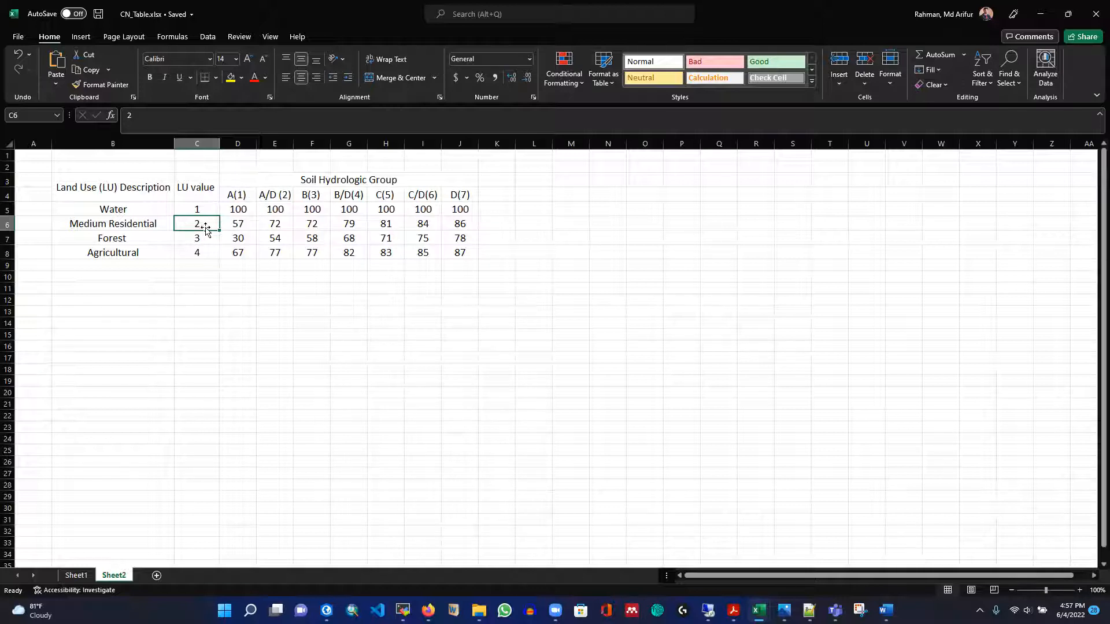
{"action": "left_click", "coordinate": [236, 223]}
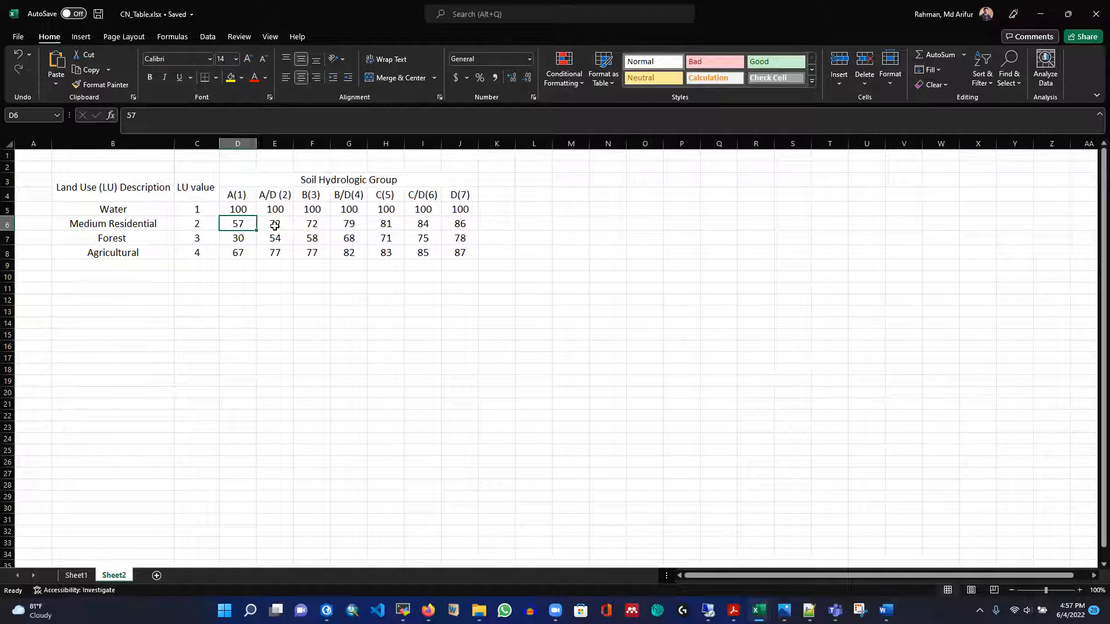
{"action": "left_click", "coordinate": [279, 195]}
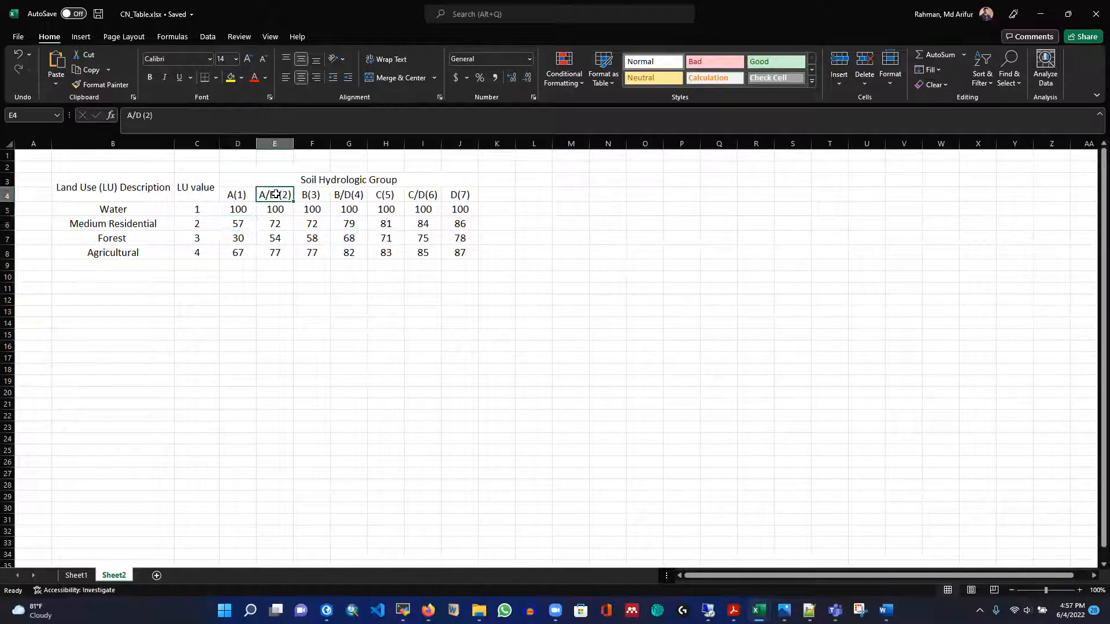
{"action": "left_click", "coordinate": [274, 225]}
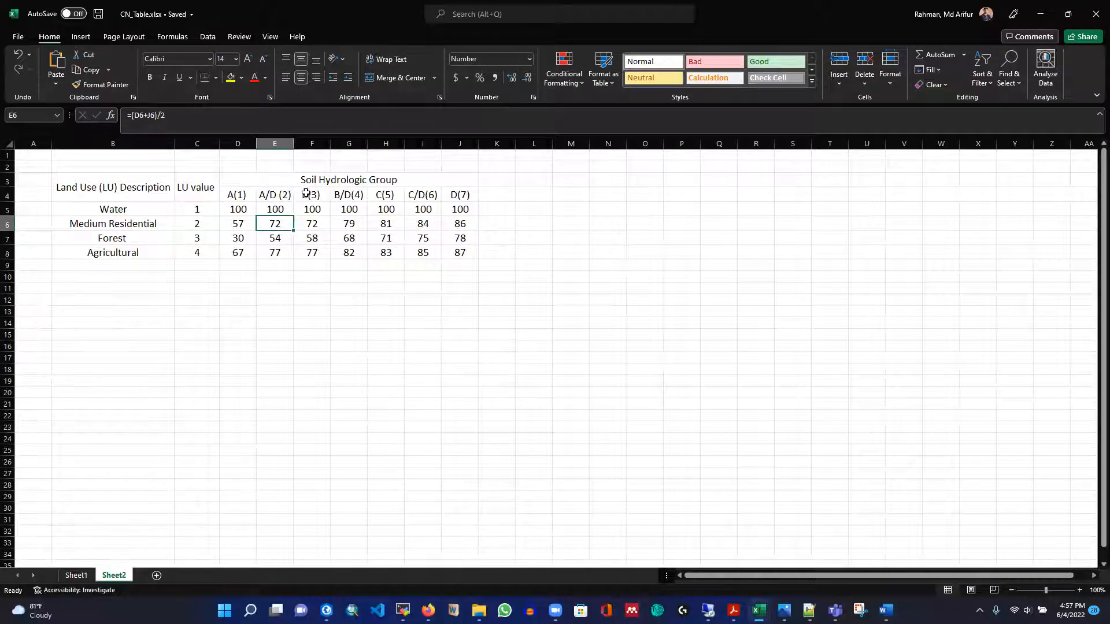
{"action": "left_click", "coordinate": [312, 224]}
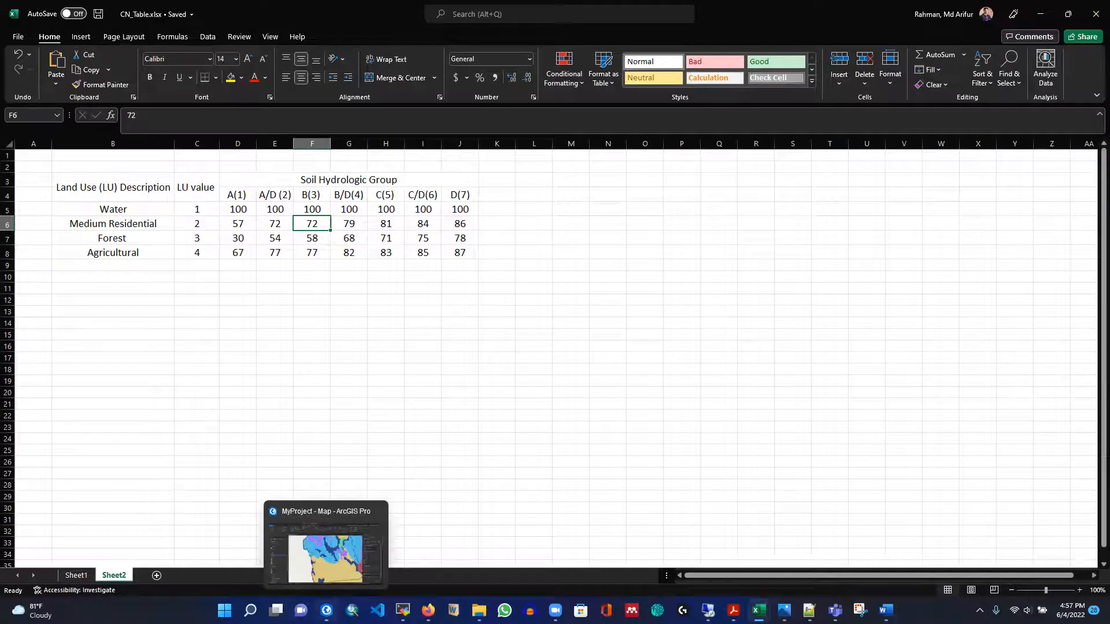
Switch to Notepad++ and select the entire nested Con expression in CN_Grid_Code.txt
{"action": "left_click", "coordinate": [327, 610]}
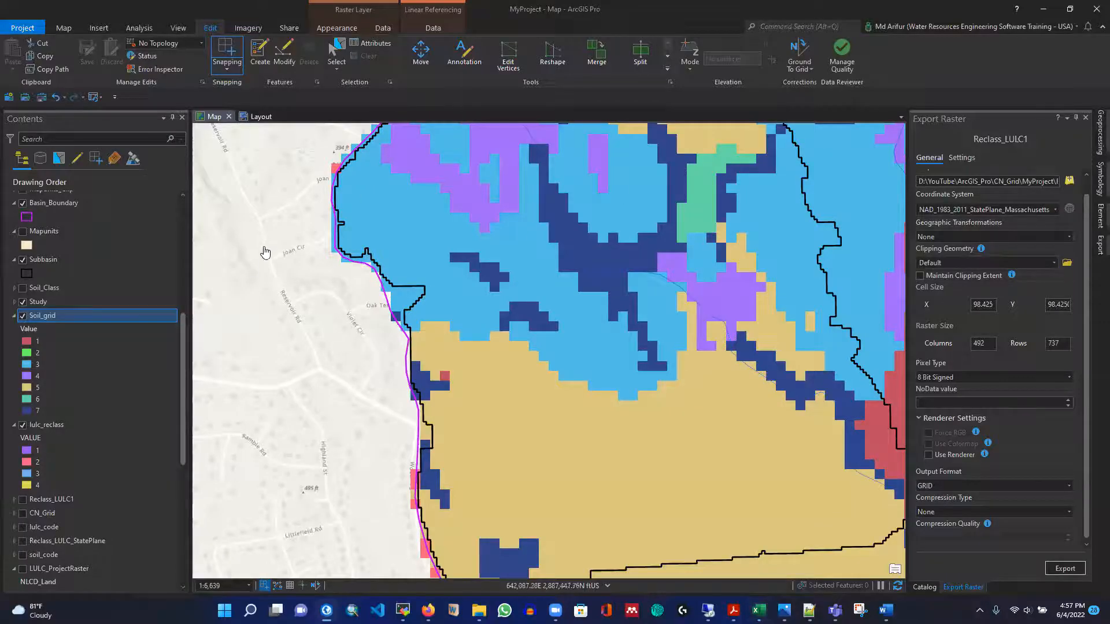
{"action": "scroll", "coordinate": [266, 248], "scroll_direction": "down", "scroll_amount": 2}
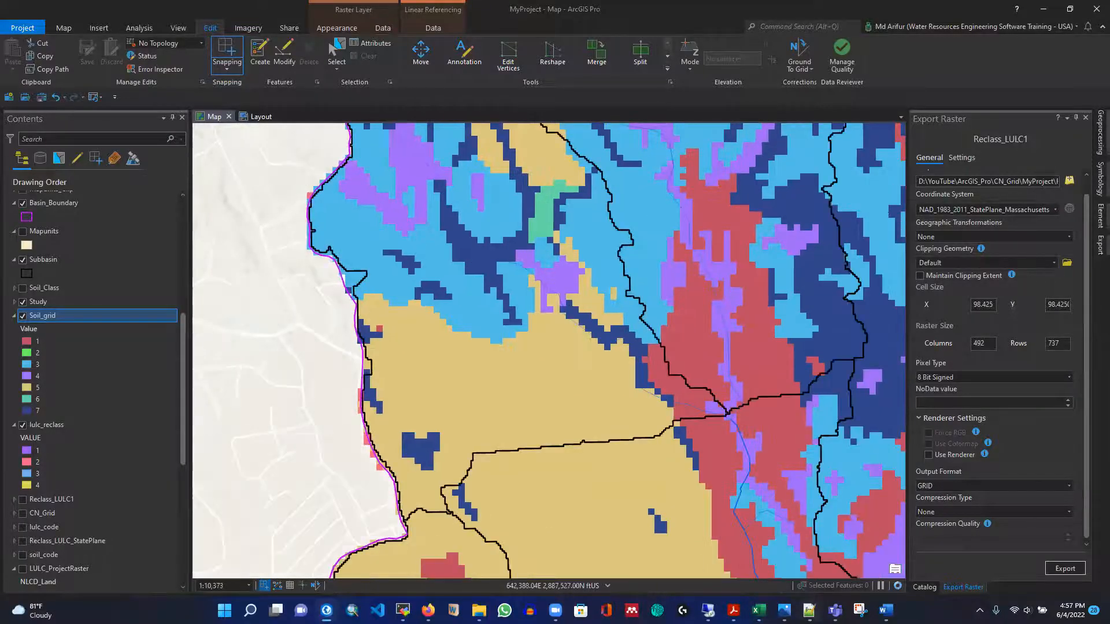
{"action": "mouse_move", "coordinate": [810, 610]}
{"action": "left_click", "coordinate": [812, 552]}
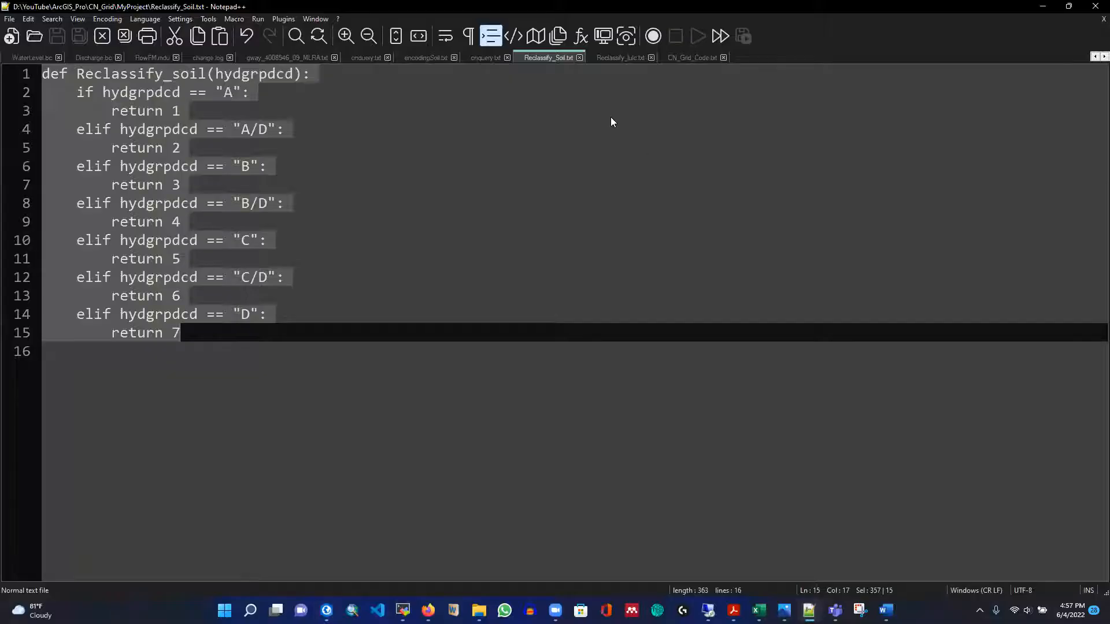
{"action": "left_click", "coordinate": [684, 58]}
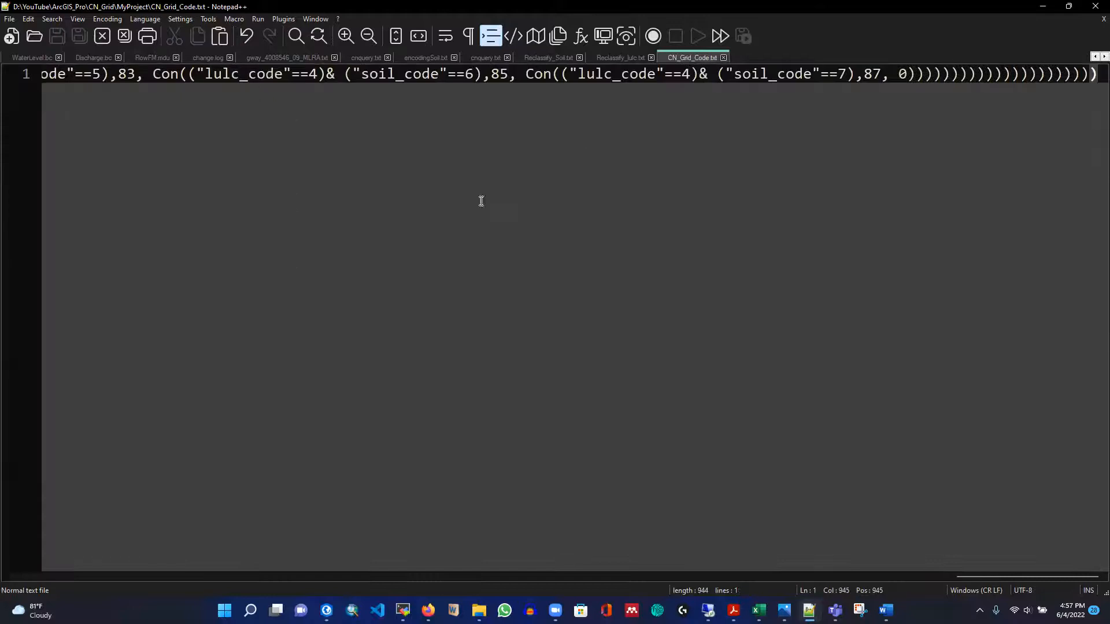
{"action": "left_click_drag", "start_coordinate": [960, 577], "coordinate": [15, 515]}
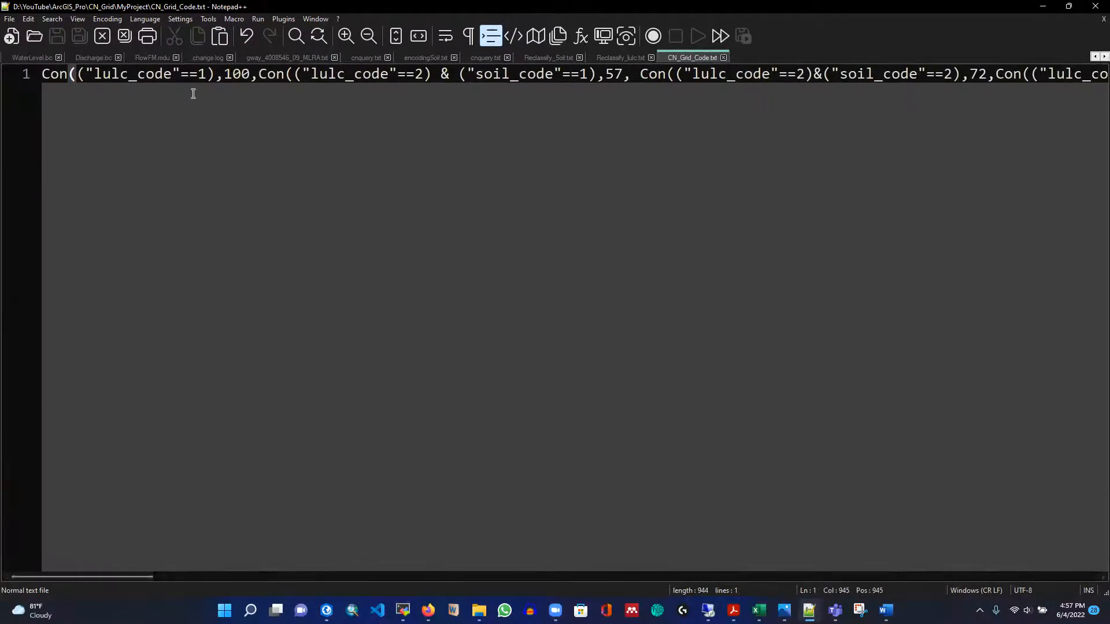
{"action": "left_click", "coordinate": [207, 76]}
{"action": "key", "text": "ctrl+a"}
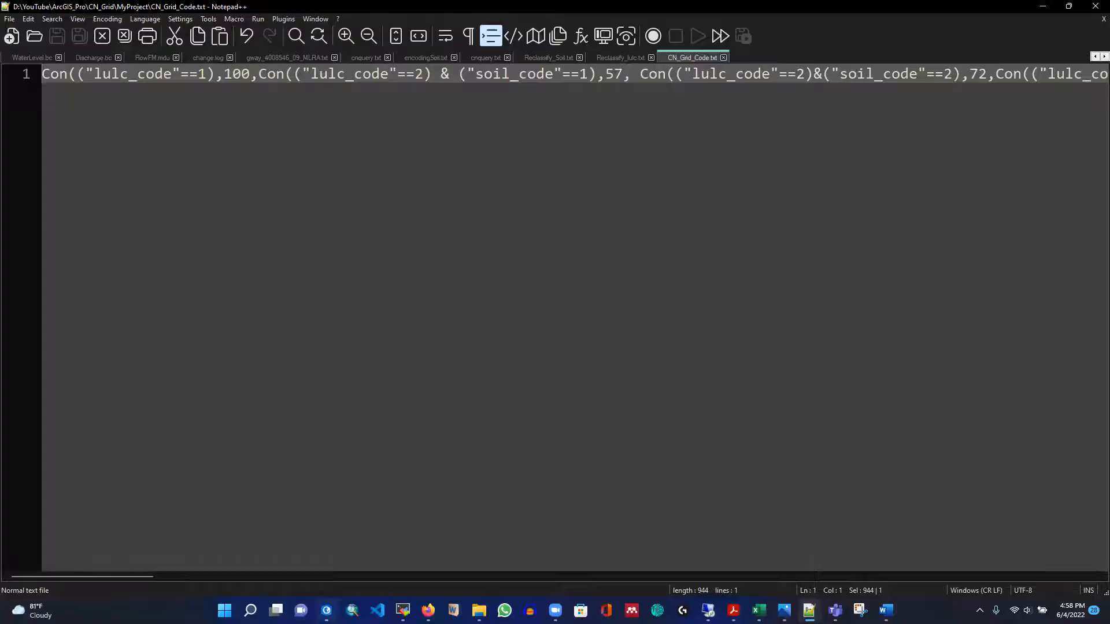
Switch to ArcGIS Pro and open the Raster Calculator from the Map Algebra toolset of the Spatial Analyst Tools
{"action": "left_click", "coordinate": [326, 610]}
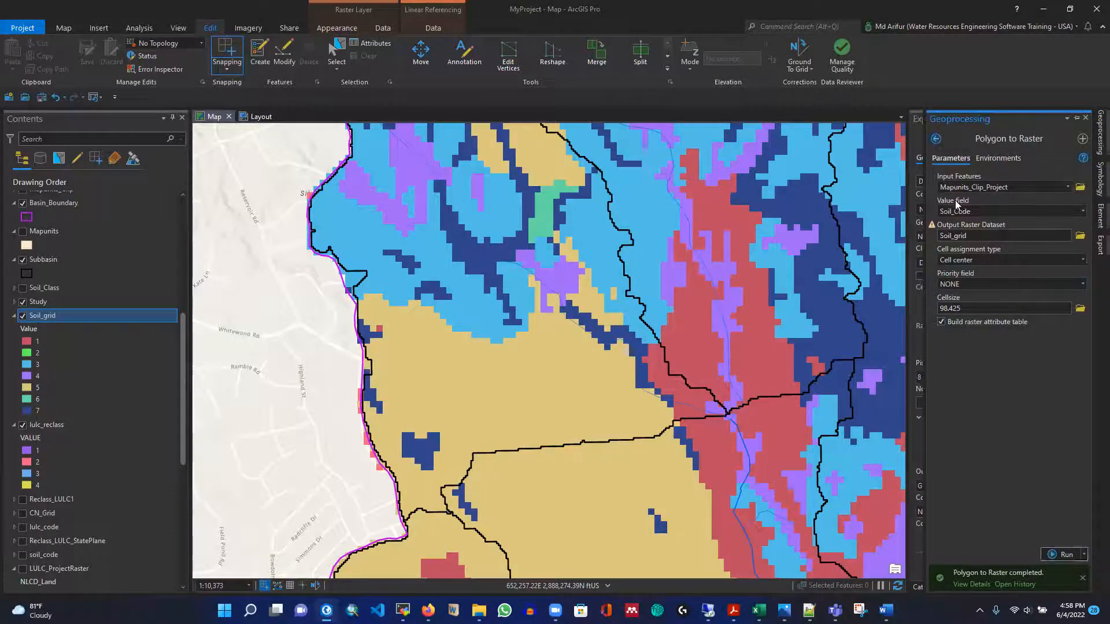
{"action": "left_click", "coordinate": [937, 139]}
{"action": "scroll", "coordinate": [993, 349], "scroll_direction": "down", "scroll_amount": 3}
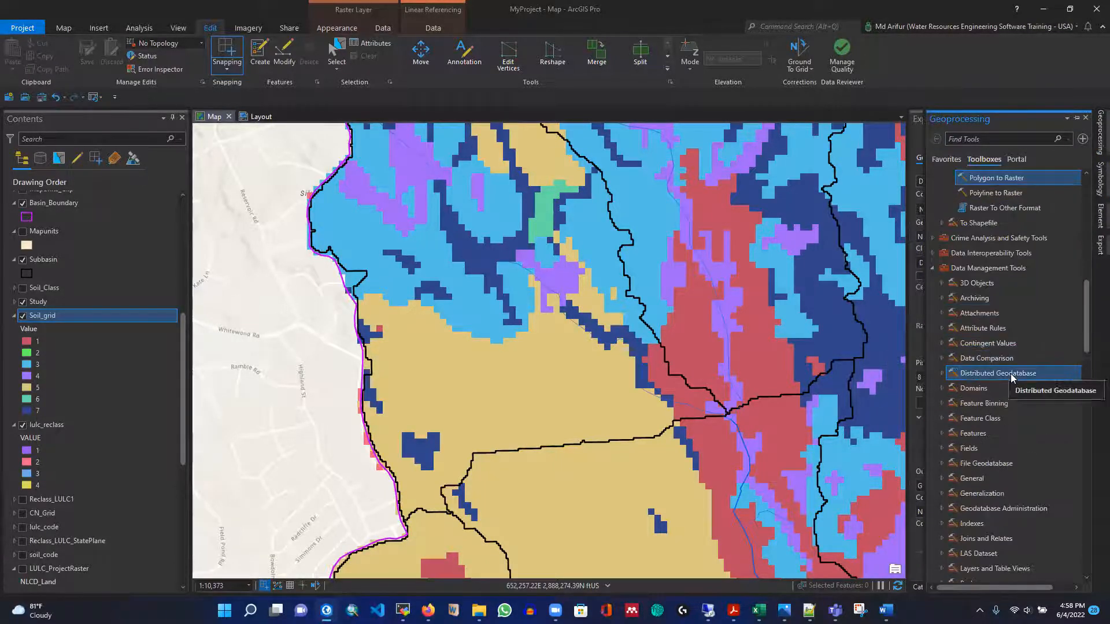
{"action": "scroll", "coordinate": [1013, 373], "scroll_direction": "down", "scroll_amount": 6}
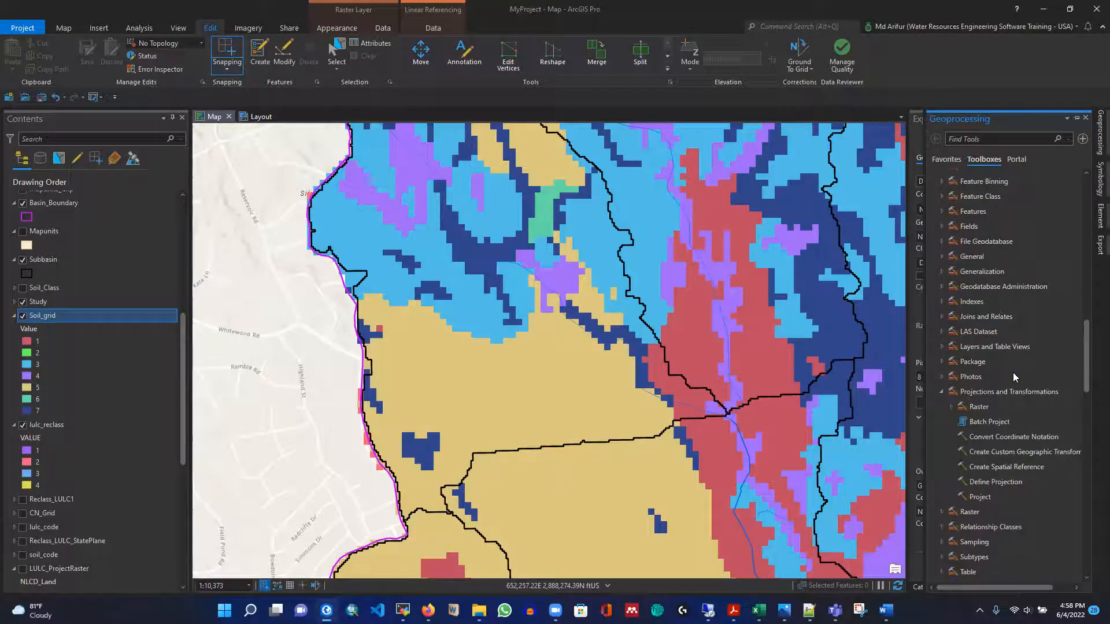
{"action": "scroll", "coordinate": [1013, 378], "scroll_direction": "down", "scroll_amount": 1}
{"action": "scroll", "coordinate": [1015, 378], "scroll_direction": "up", "scroll_amount": 5}
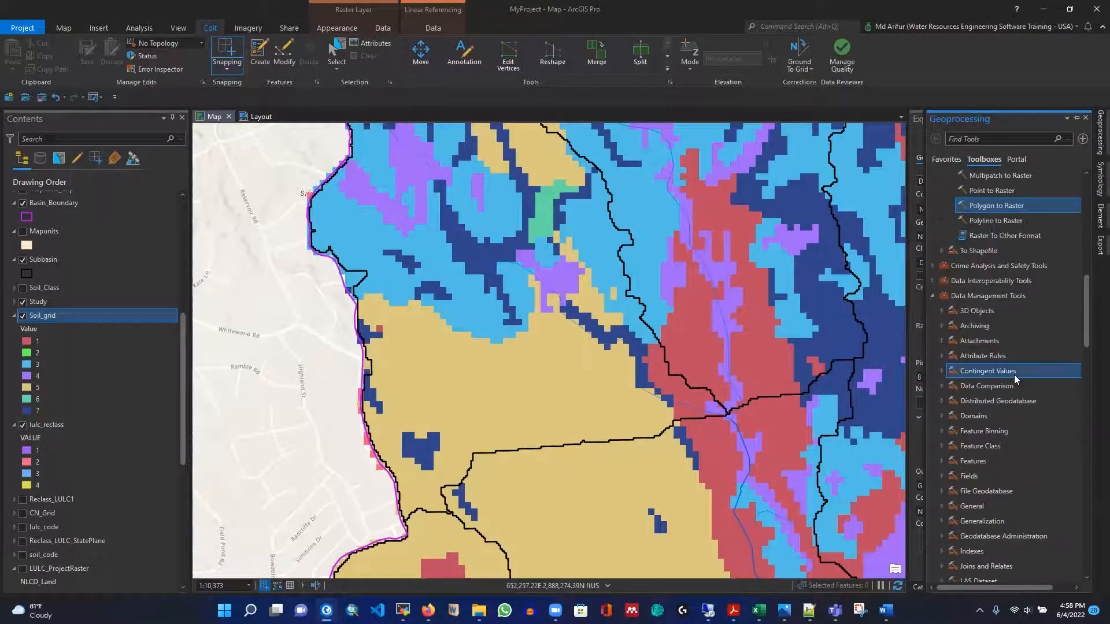
{"action": "scroll", "coordinate": [1014, 374], "scroll_direction": "down", "scroll_amount": 20}
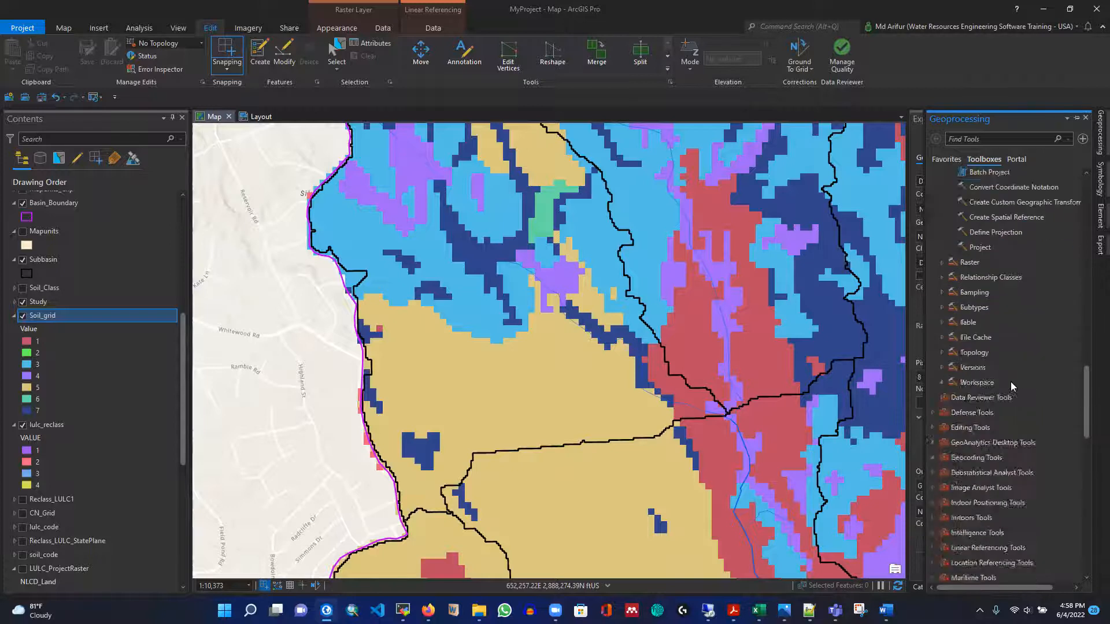
{"action": "scroll", "coordinate": [1011, 384], "scroll_direction": "down", "scroll_amount": 1}
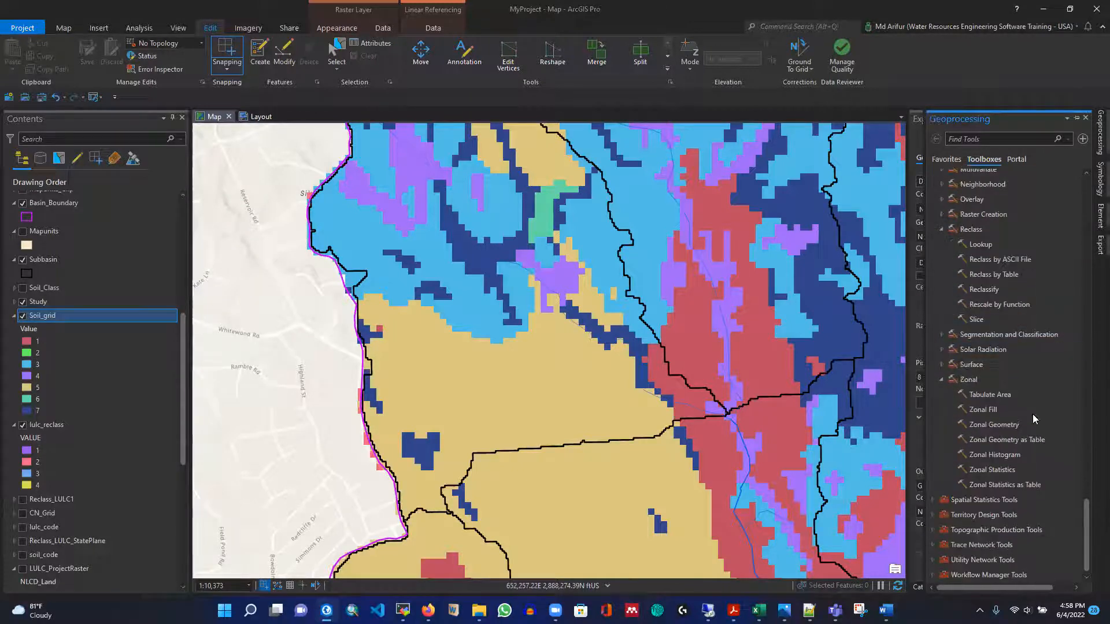
{"action": "scroll", "coordinate": [1036, 455], "scroll_direction": "up", "scroll_amount": 1}
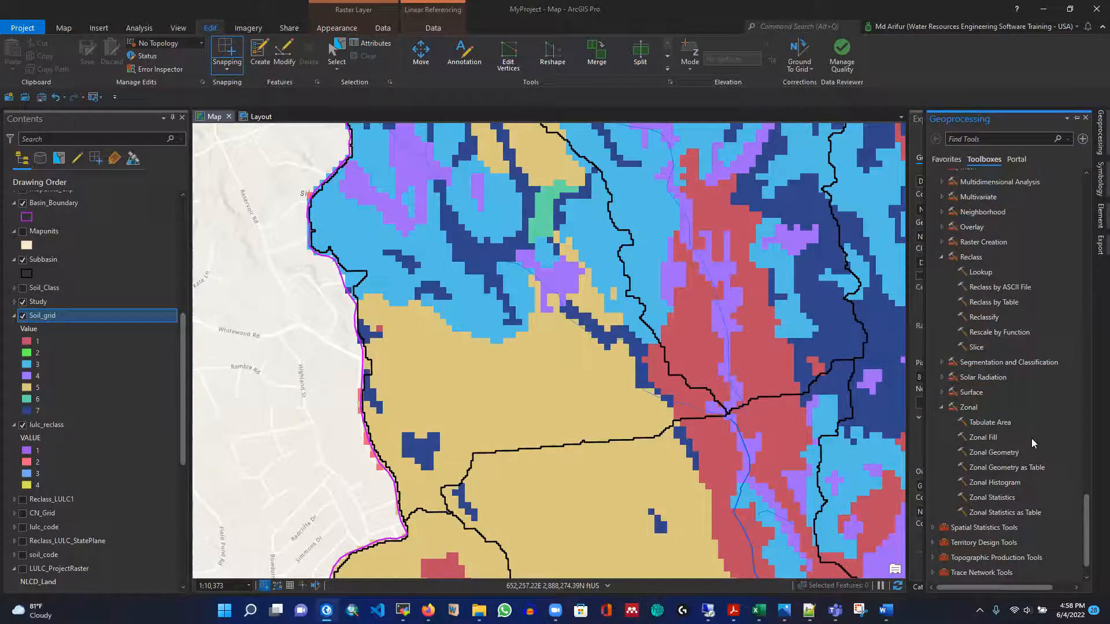
{"action": "scroll", "coordinate": [1032, 438], "scroll_direction": "up", "scroll_amount": 4}
{"action": "scroll", "coordinate": [1018, 370], "scroll_direction": "up", "scroll_amount": 3}
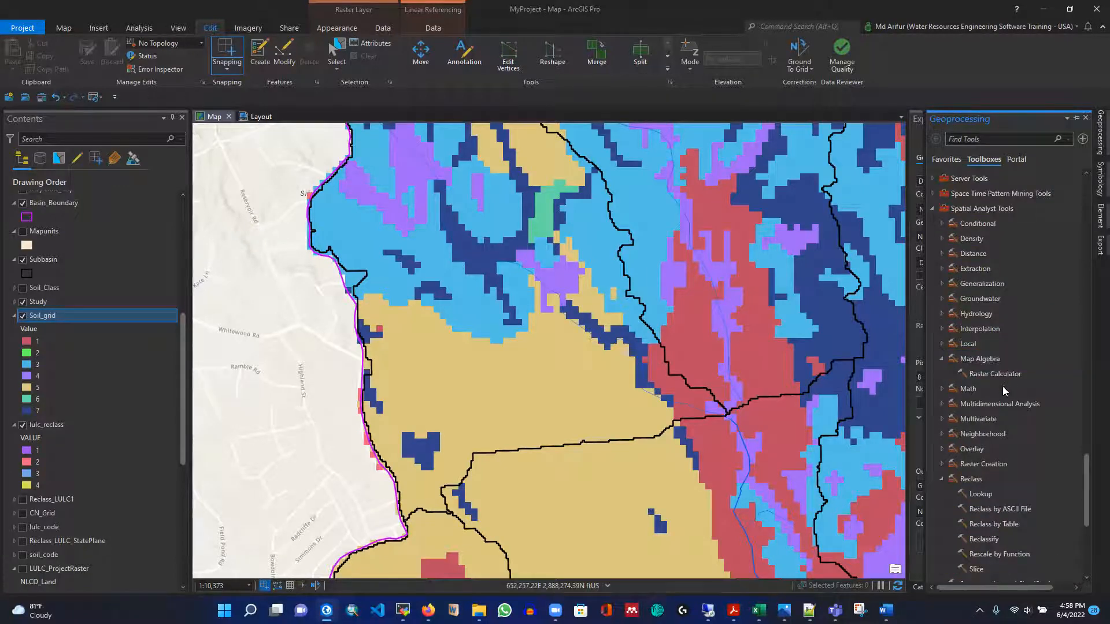
{"action": "double_click", "coordinate": [985, 375]}
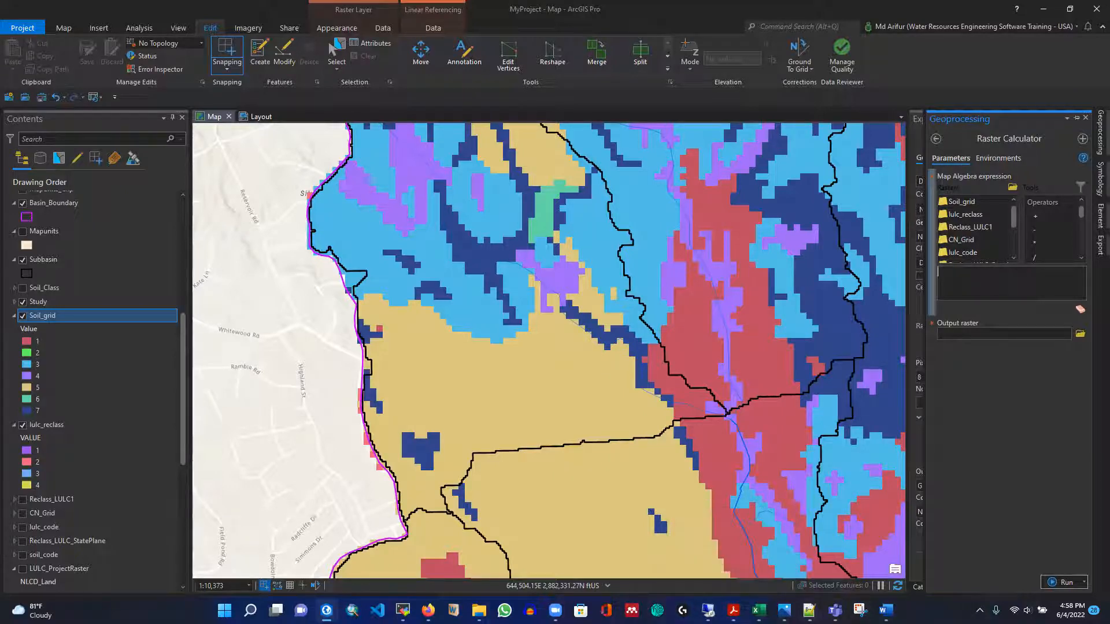
Switch to Notepad++ and select a soil_code reference near the end of the nested Con expression
{"action": "key", "text": "alt+Tab"}
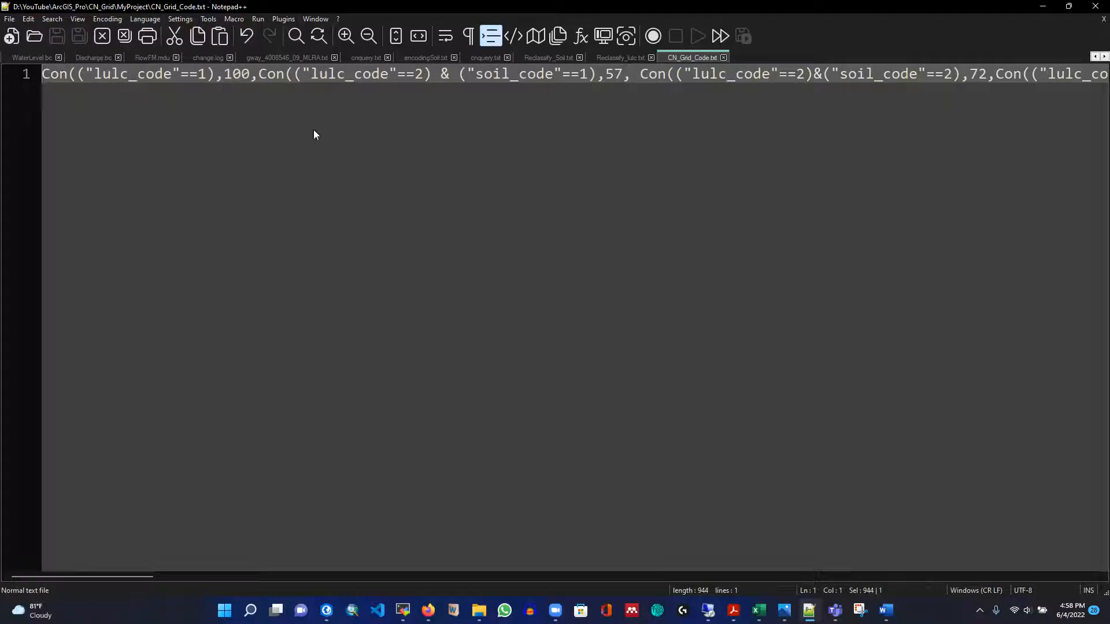
{"action": "key", "text": "End"}
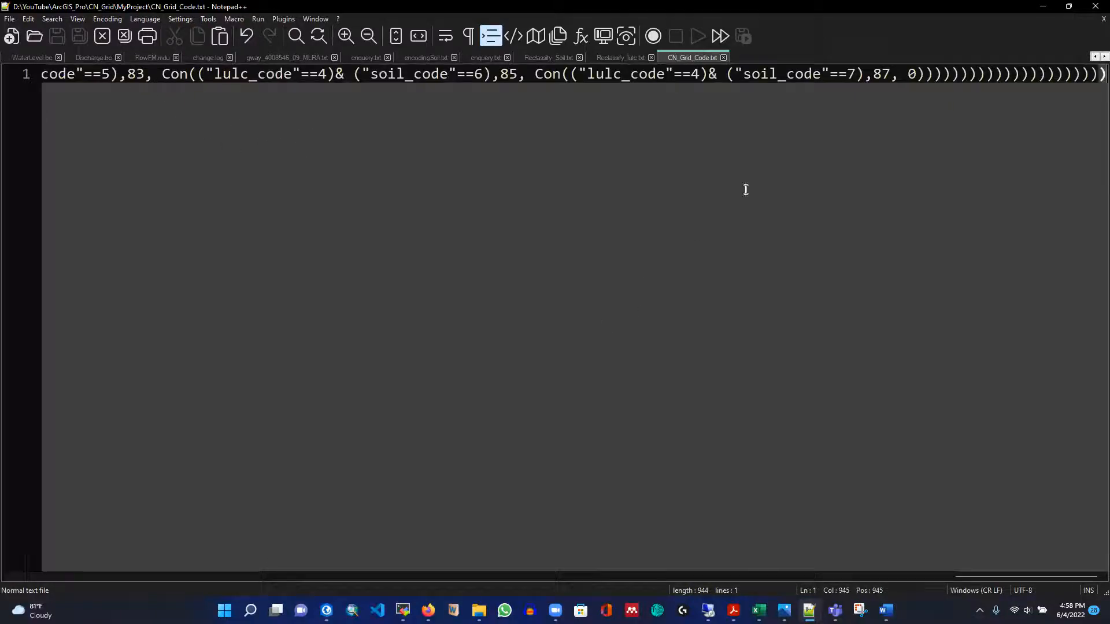
{"action": "double_click", "coordinate": [391, 77]}
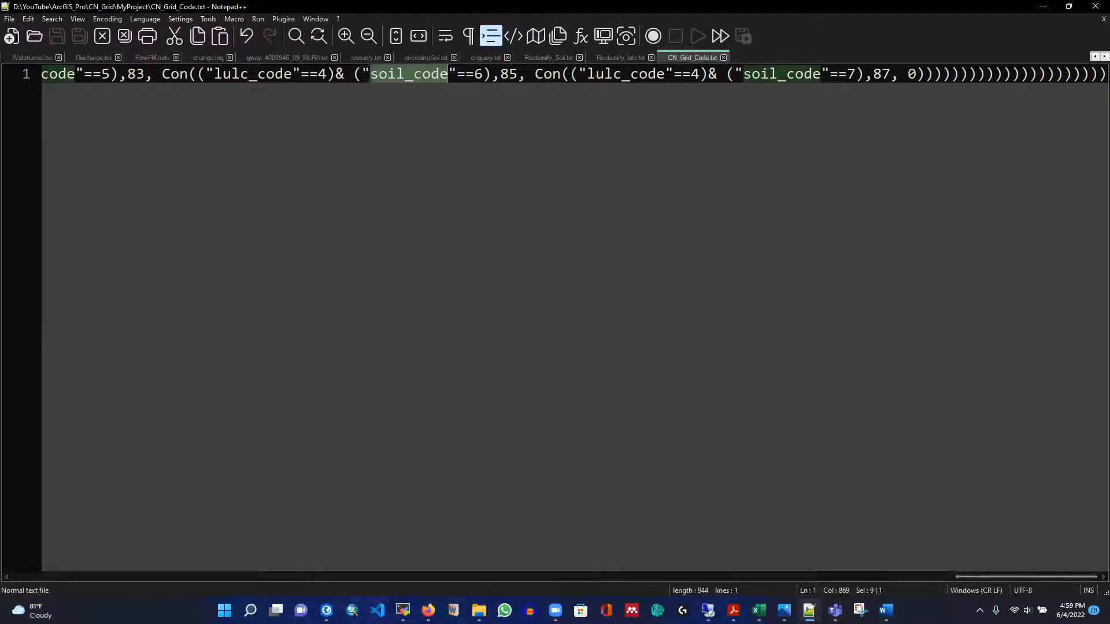
Switch to ArcGIS Pro and copy the raster name Soil_grid from the source properties of the Soil_grid layer
{"action": "left_click", "coordinate": [327, 610]}
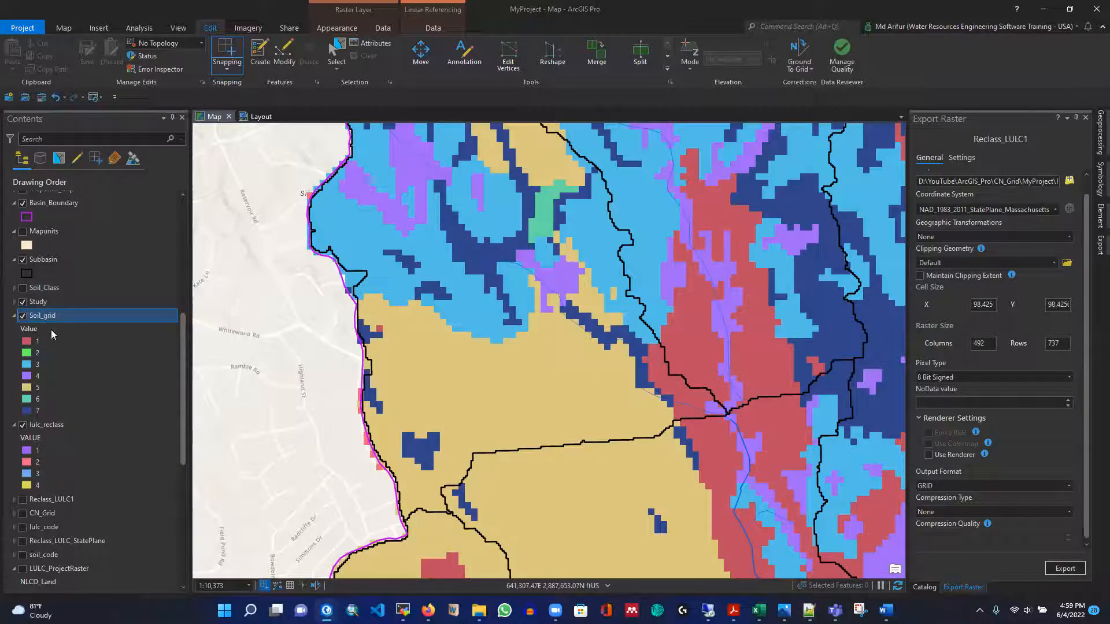
{"action": "right_click", "coordinate": [40, 317]}
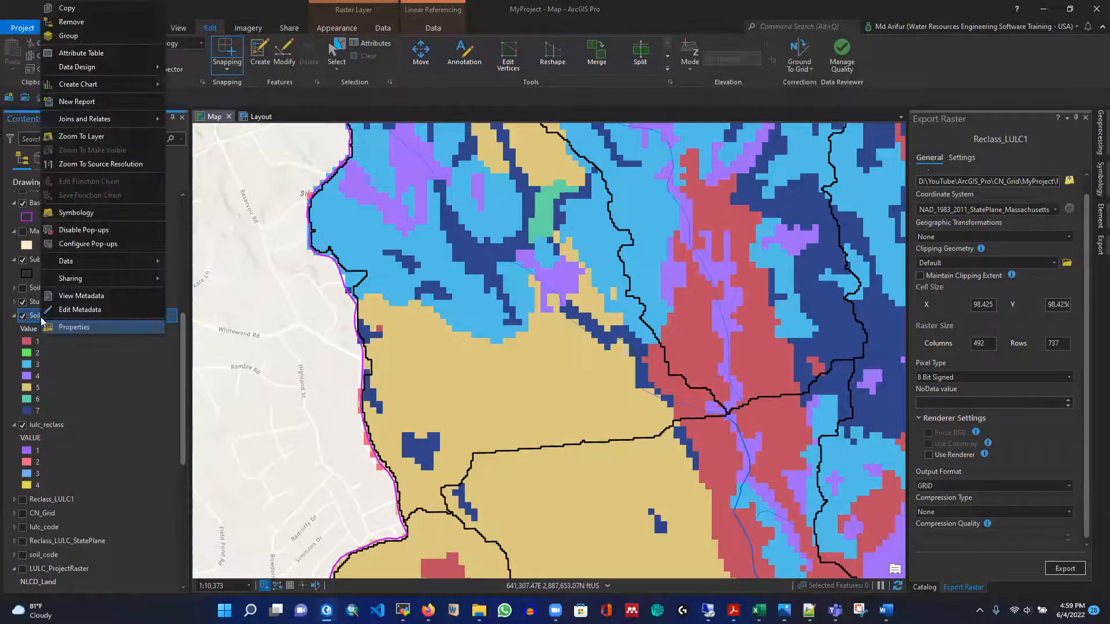
{"action": "left_click", "coordinate": [74, 326]}
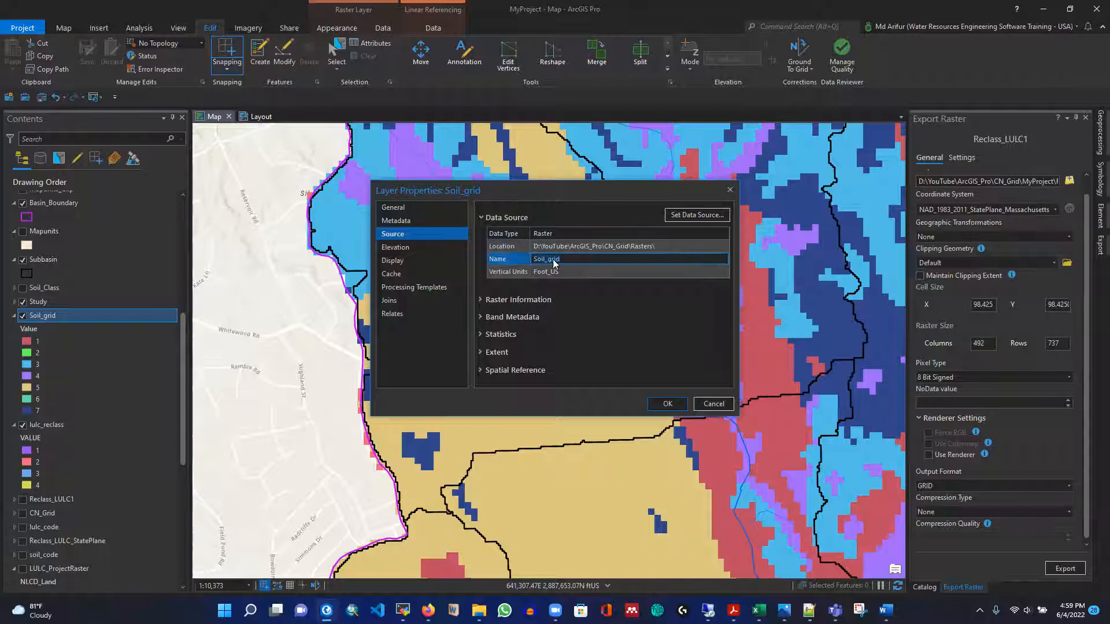
{"action": "right_click", "coordinate": [543, 263]}
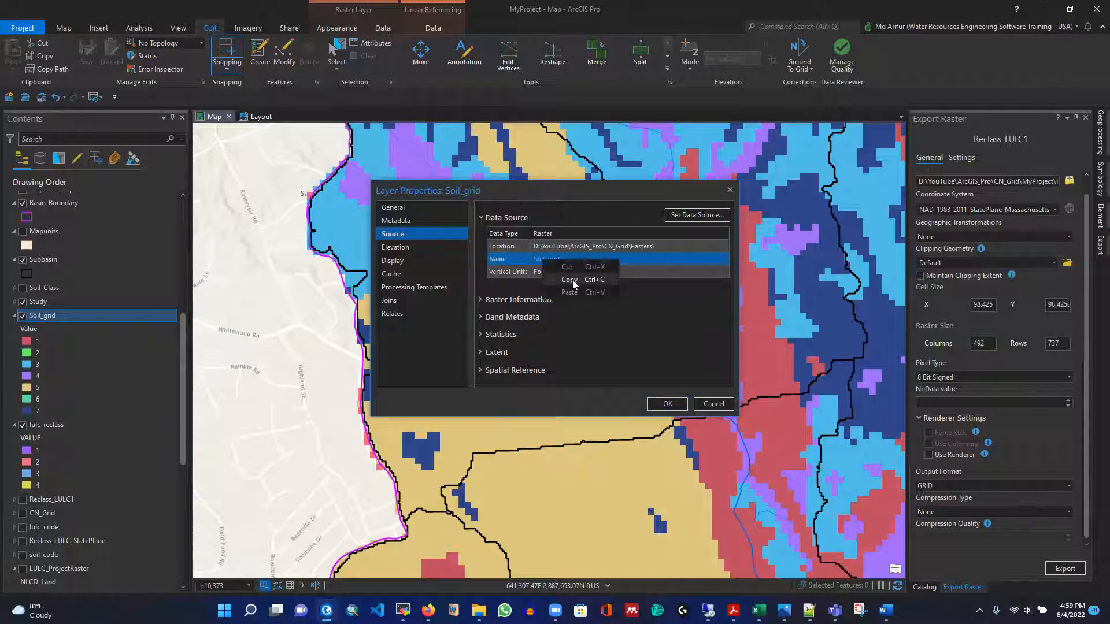
{"action": "left_click", "coordinate": [569, 280]}
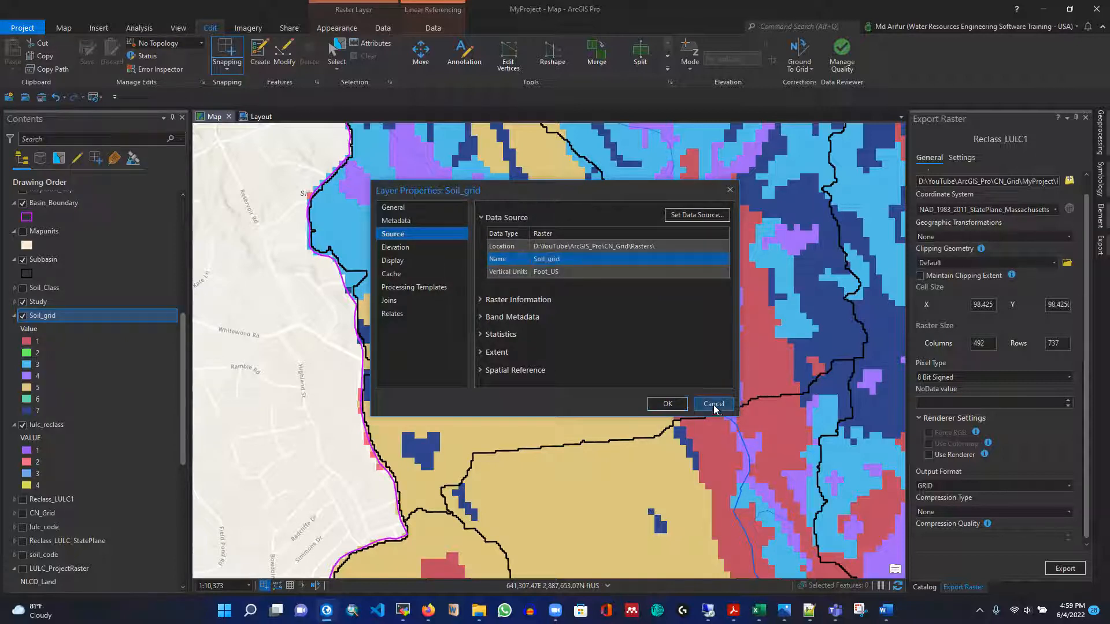
{"action": "left_click", "coordinate": [715, 407]}
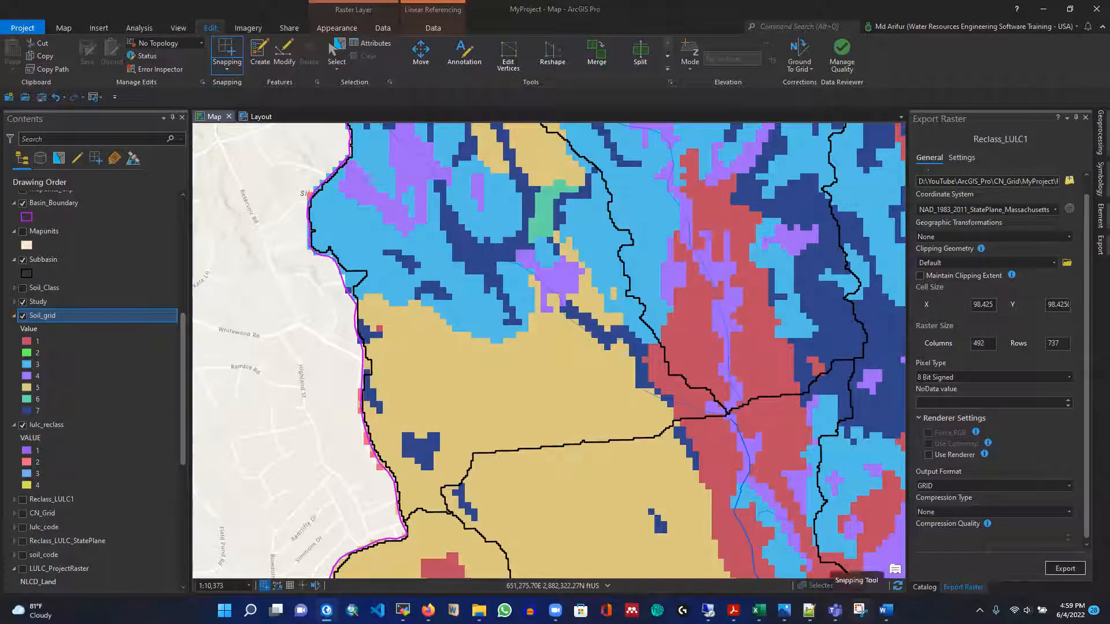
Switch to Notepad++ and replace all occurrences of soil_code with Soil_grid in CN_Grid_Code.txt
{"action": "left_click", "coordinate": [809, 610]}
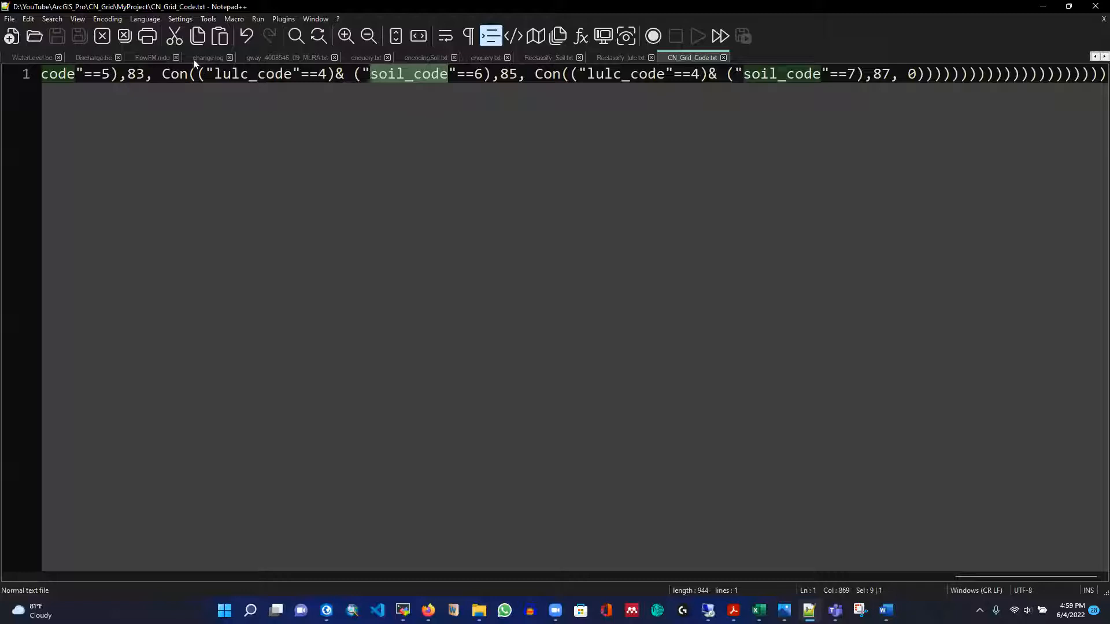
{"action": "left_click", "coordinate": [53, 20]}
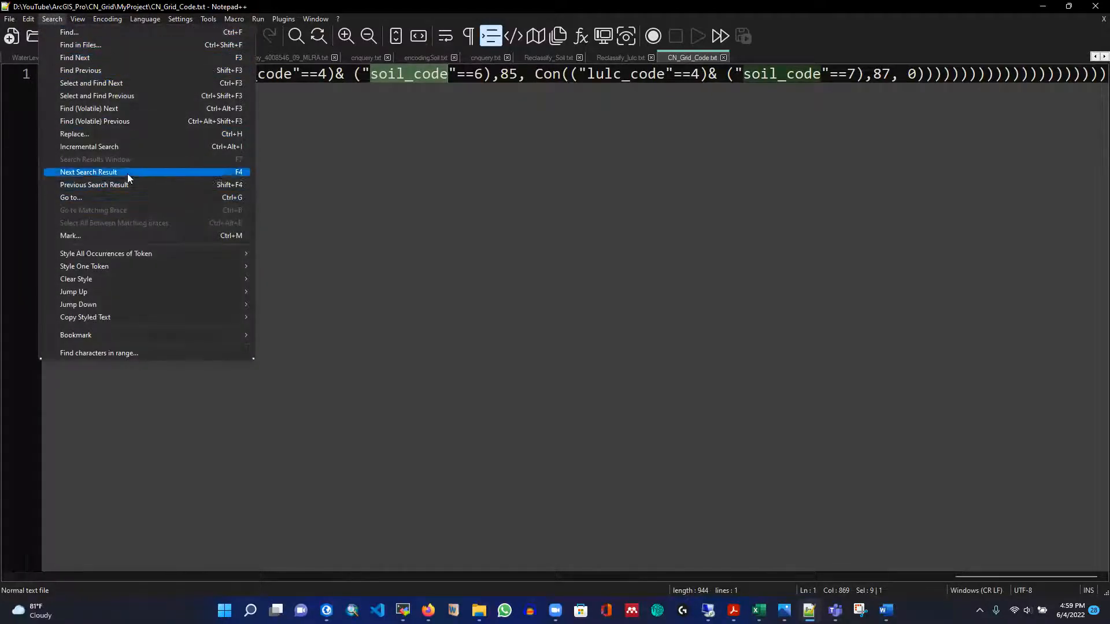
{"action": "left_click", "coordinate": [74, 134]}
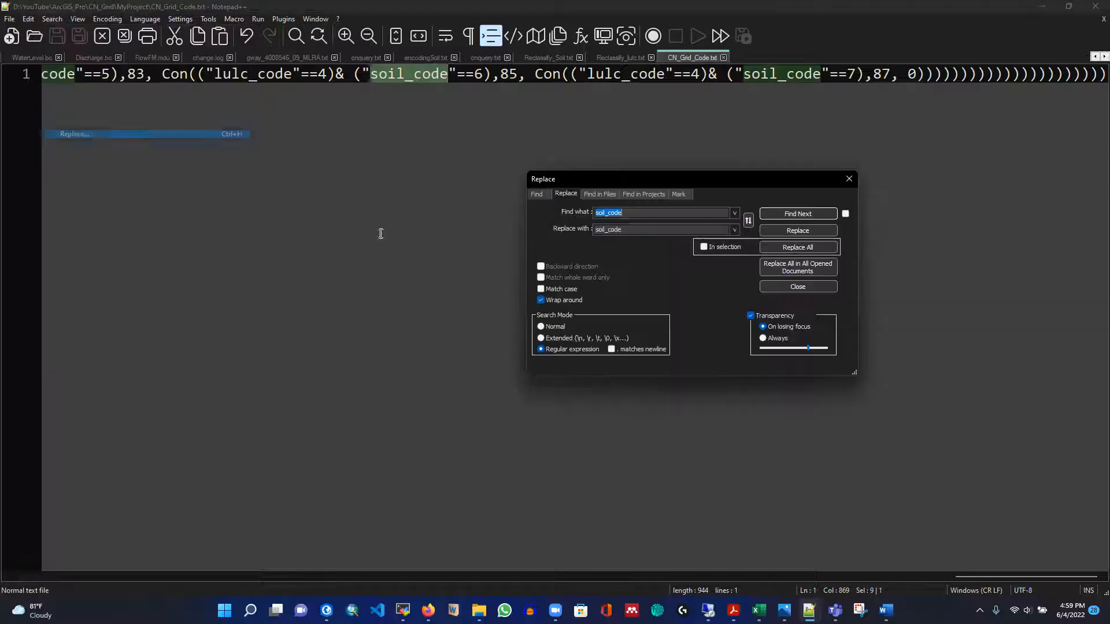
{"action": "double_click", "coordinate": [632, 230]}
{"action": "type", "text": "Soil_grid"}
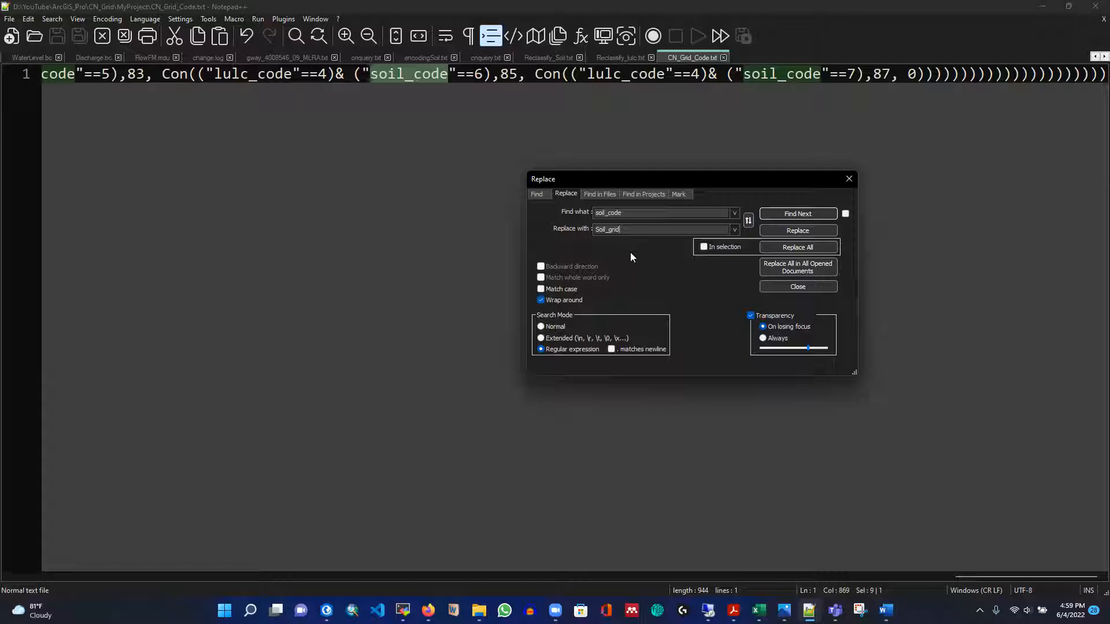
{"action": "left_click", "coordinate": [822, 246]}
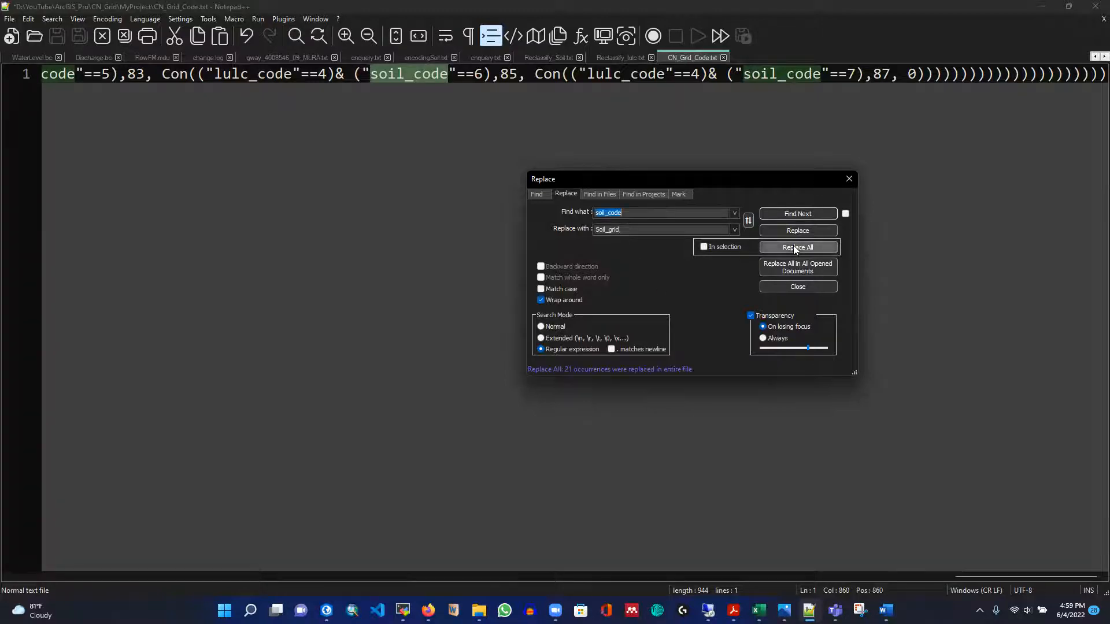
{"action": "left_click", "coordinate": [848, 180]}
Switch to ArcGIS Pro and copy the raster name lulc_reclass from the source properties of the lulc_reclass layer
{"action": "left_click", "coordinate": [326, 610]}
{"action": "right_click", "coordinate": [50, 426]}
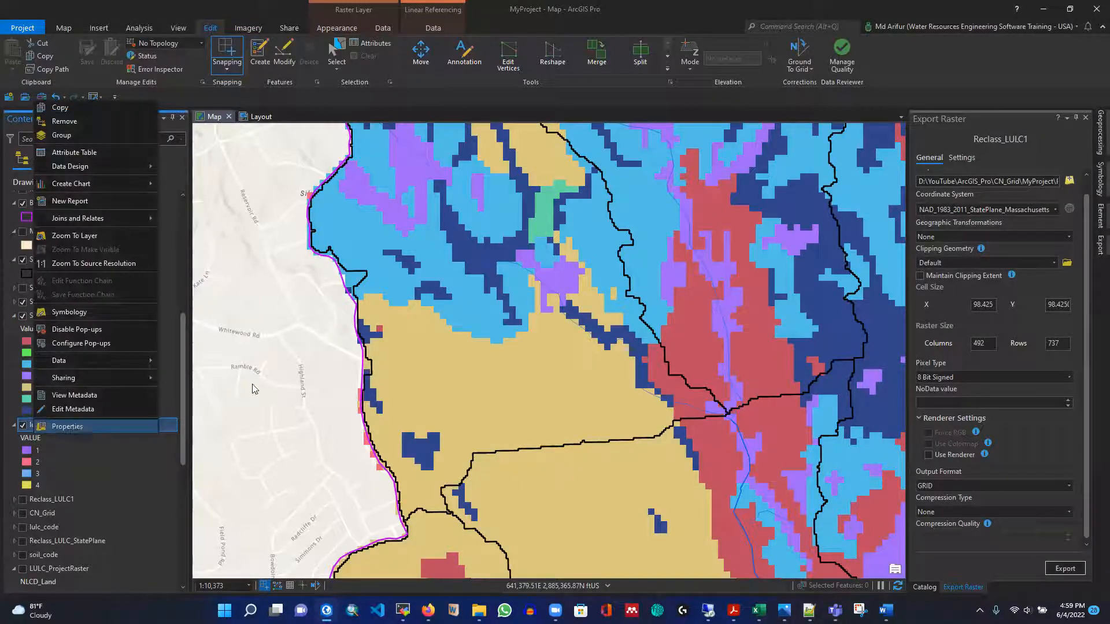
{"action": "left_click", "coordinate": [74, 429]}
{"action": "left_click", "coordinate": [568, 259]}
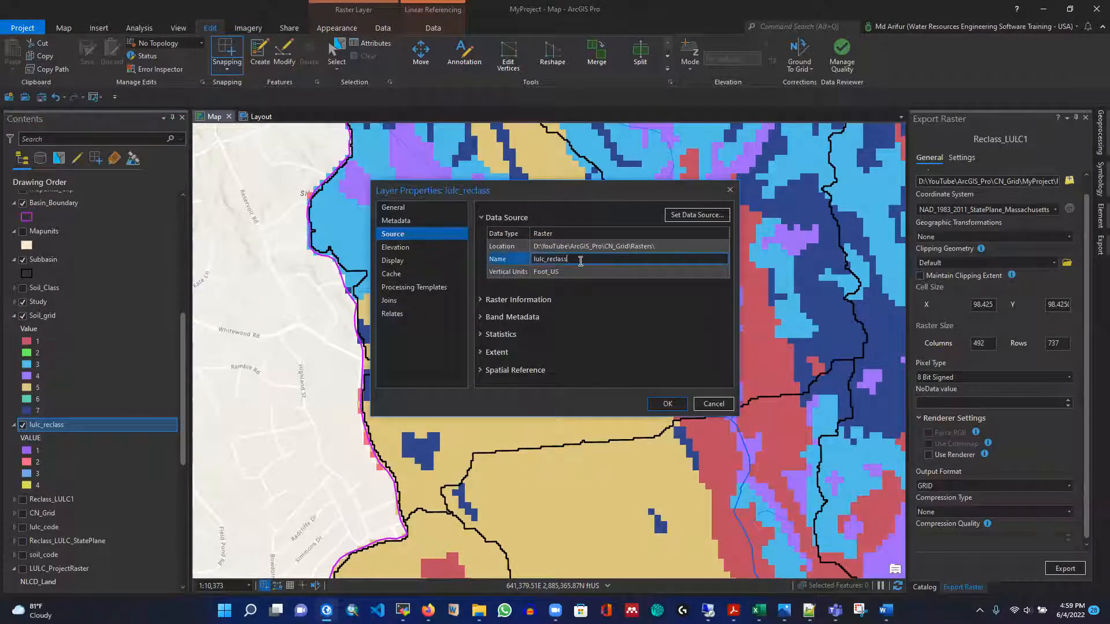
{"action": "left_click", "coordinate": [525, 264]}
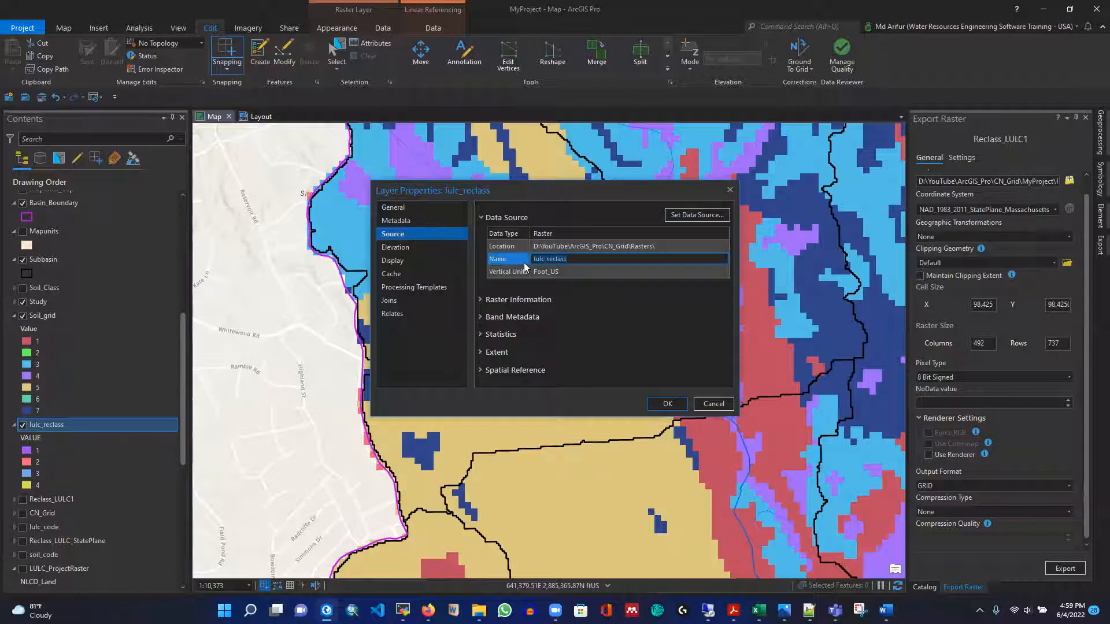
{"action": "left_click", "coordinate": [713, 404]}
Switch to Notepad++ and replace all occurrences of lulc_code with lulc_reclass in CN_Grid_Code.txt
{"action": "key", "text": "alt+Tab"}
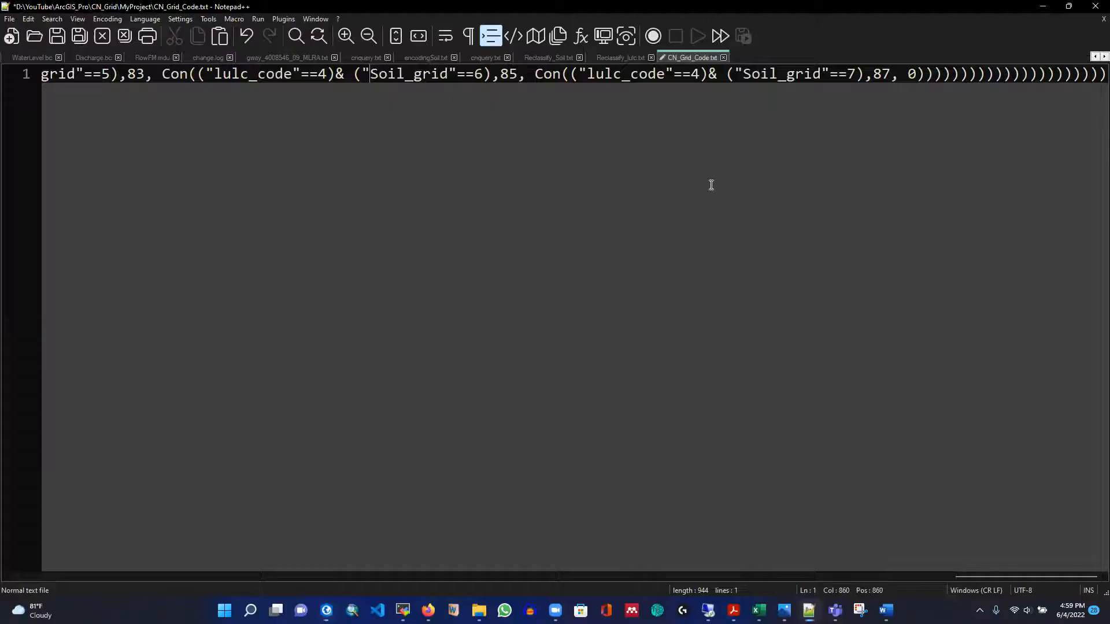
{"action": "double_click", "coordinate": [614, 73]}
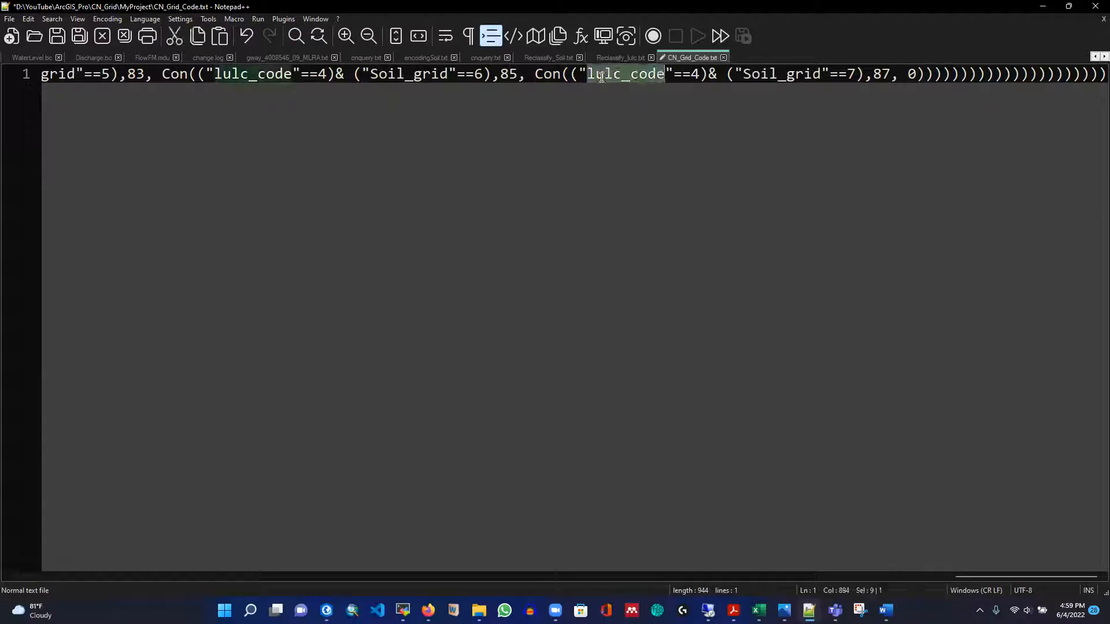
{"action": "left_click", "coordinate": [46, 19]}
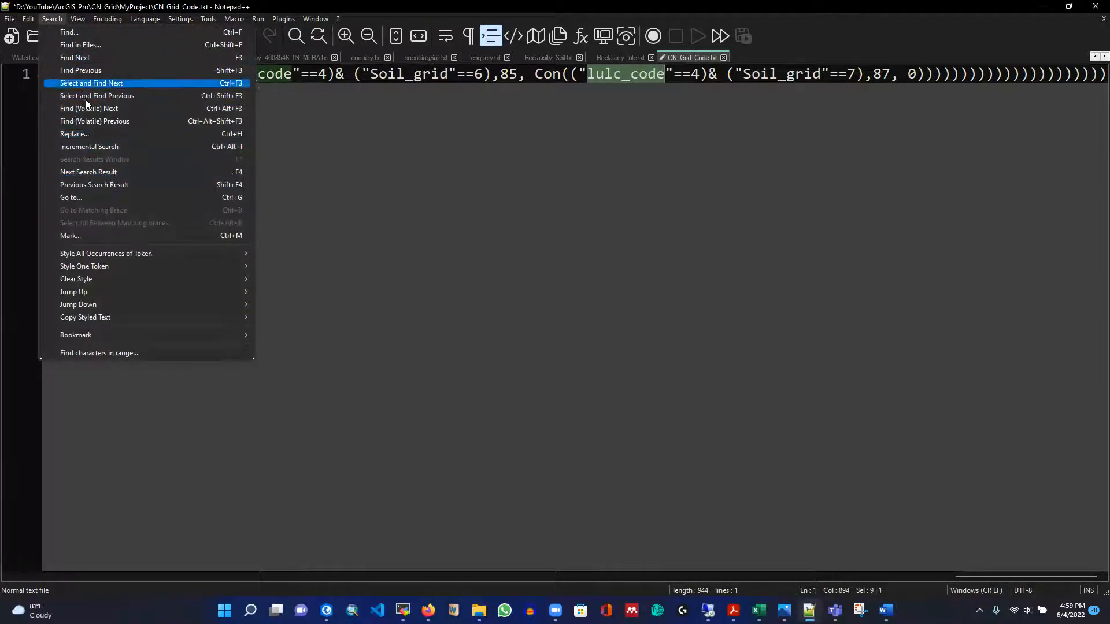
{"action": "left_click", "coordinate": [74, 133]}
{"action": "left_click", "coordinate": [650, 228]}
{"action": "left_click_drag", "start_coordinate": [645, 229], "coordinate": [521, 230]}
{"action": "key", "text": "ctrl+v"}
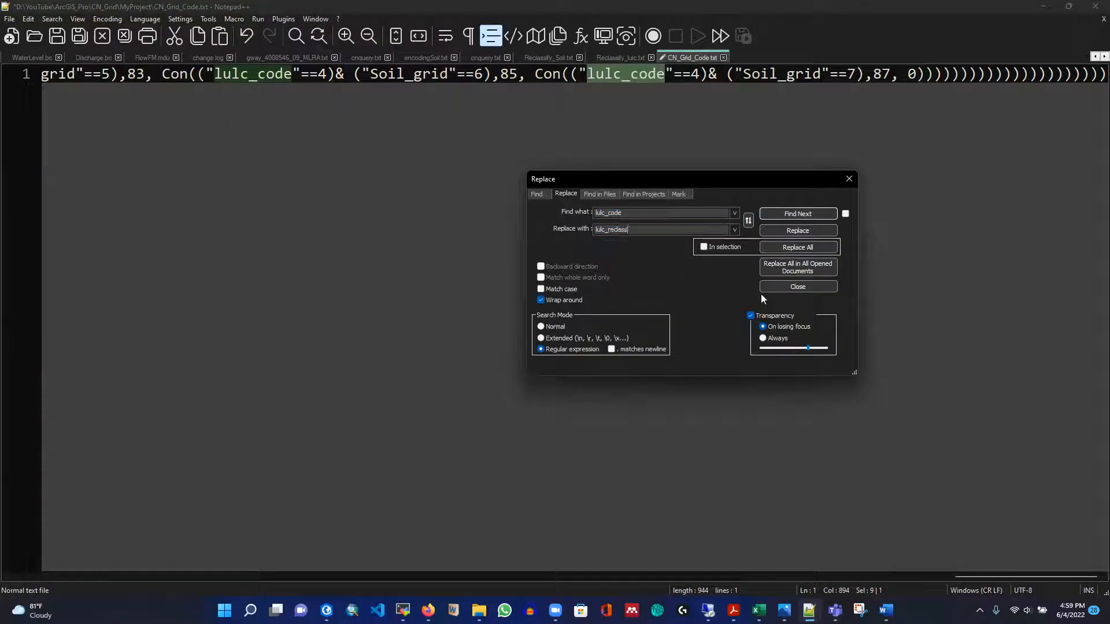
{"action": "left_click", "coordinate": [801, 249]}
{"action": "left_click", "coordinate": [848, 179]}
Select and copy the entire updated Con expression in CN_Grid_Code.txt
{"action": "left_click", "coordinate": [518, 88]}
{"action": "key", "text": "ctrl+a"}
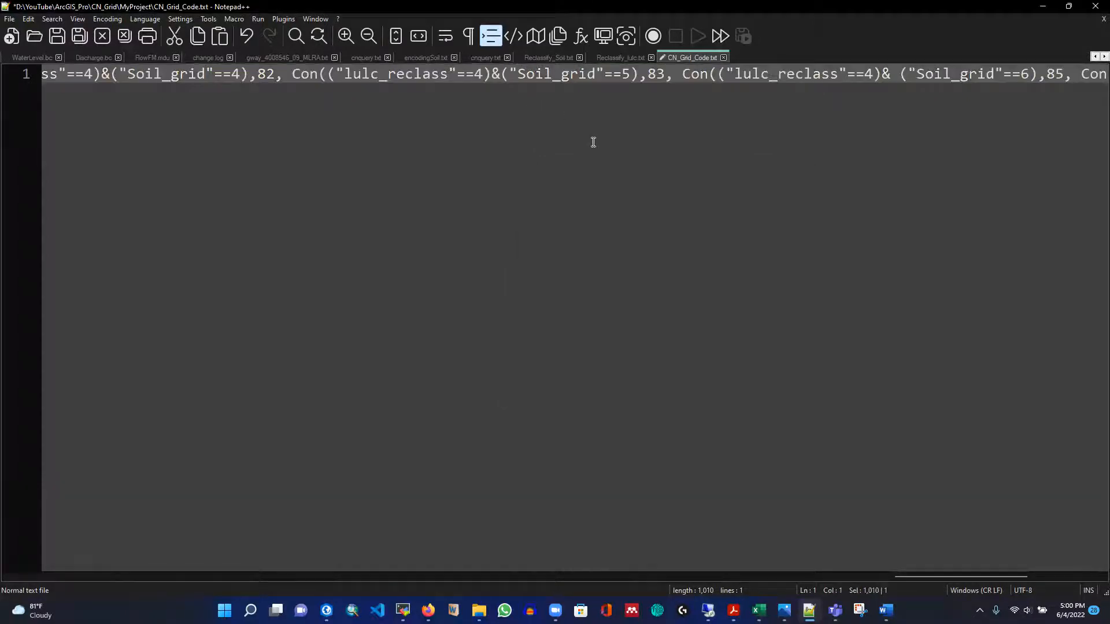
{"action": "left_click", "coordinate": [769, 216]}
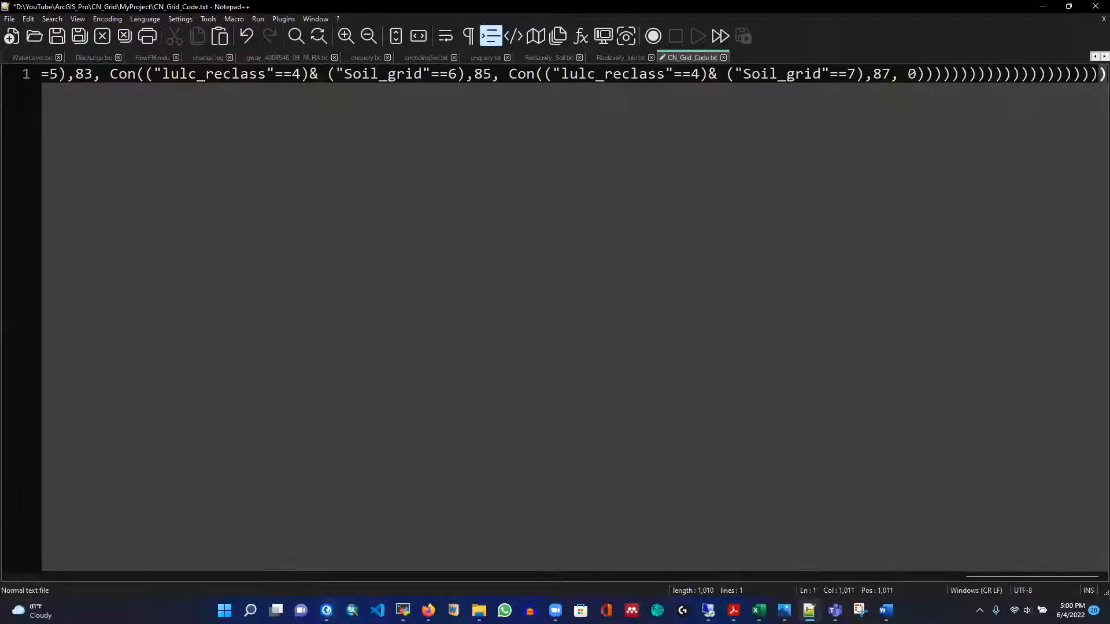
Switch to ArcGIS Pro and paste the copied Con expression as the Raster Calculator's map algebra expression
{"action": "key", "text": "alt+Tab"}
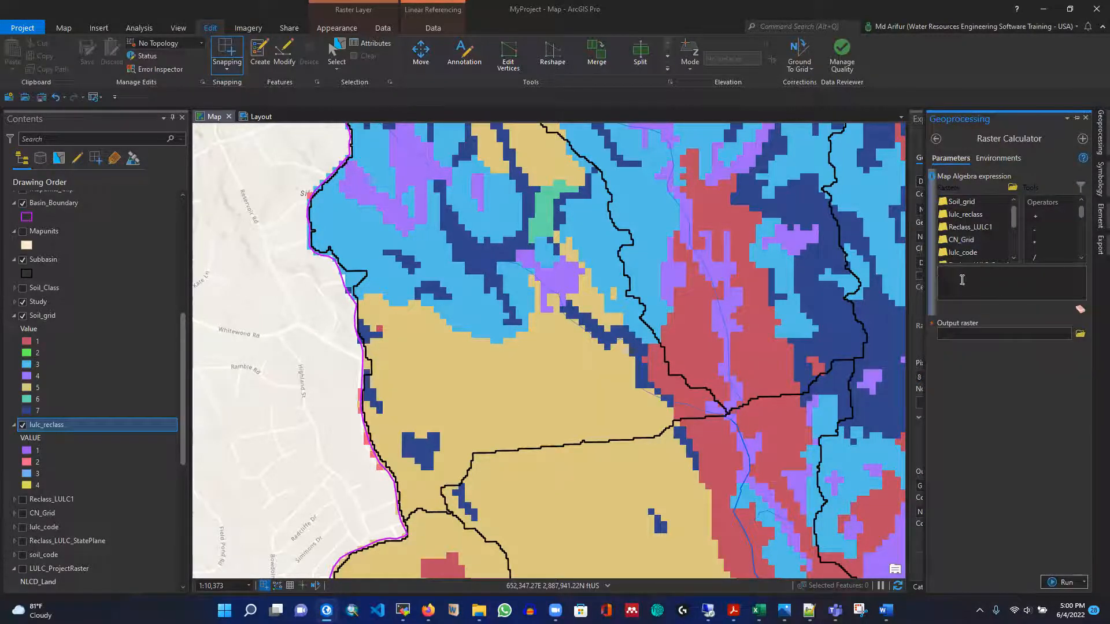
{"action": "left_click", "coordinate": [962, 279]}
{"action": "key", "text": "ctrl+v"}
{"action": "scroll", "coordinate": [1023, 294], "scroll_direction": "up", "scroll_amount": 10}
{"action": "scroll", "coordinate": [1022, 293], "scroll_direction": "down", "scroll_amount": 10}
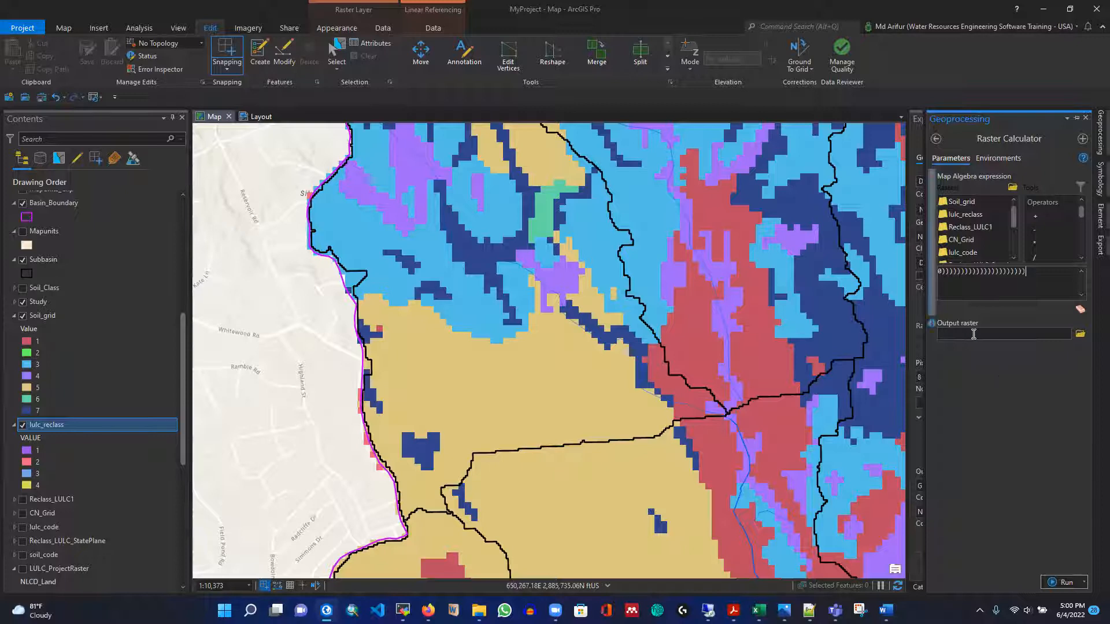
Set the output raster to Curve_Number_Grid in the CN_Grid\Rasters folder
{"action": "left_click", "coordinate": [1081, 335]}
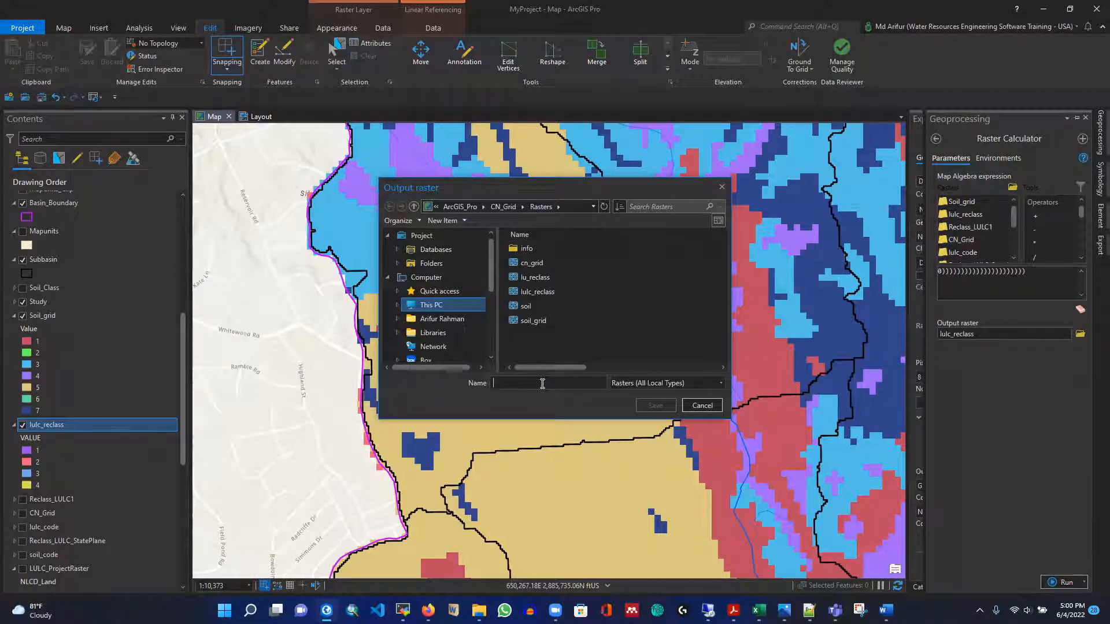
{"action": "left_click", "coordinate": [543, 384]}
{"action": "type", "text": "Curve_Number_Grid"}
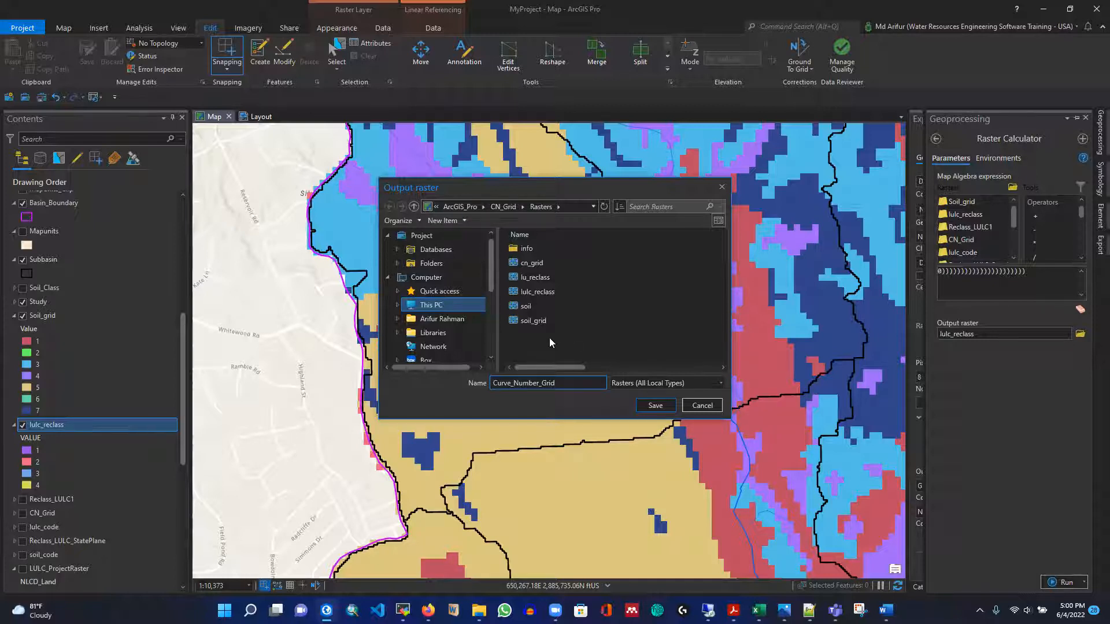
{"action": "left_click", "coordinate": [656, 405]}
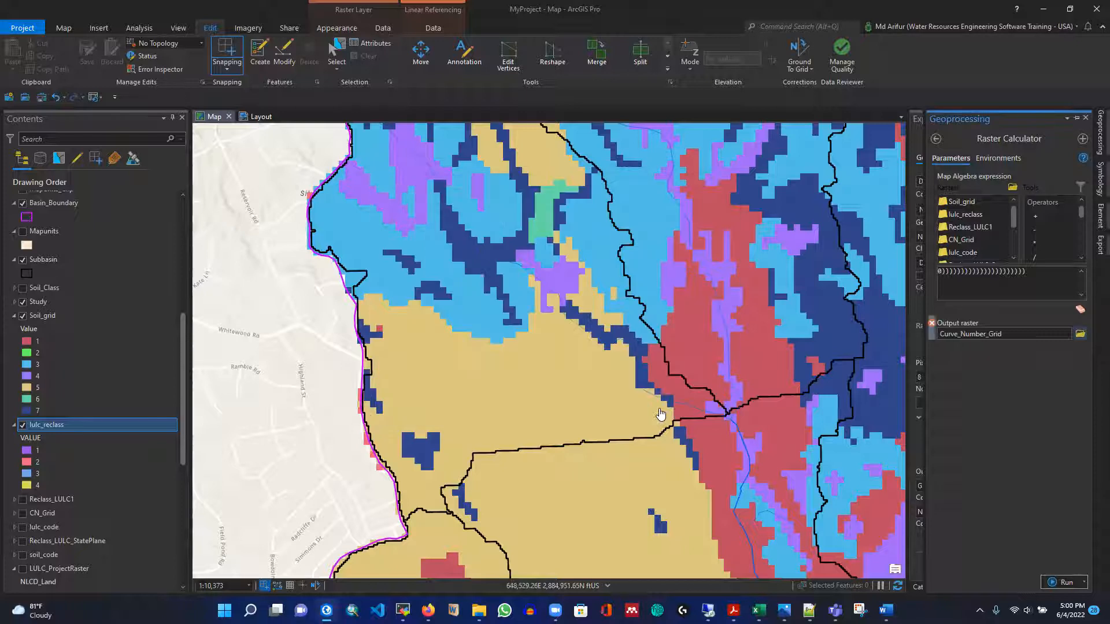
Shorten the output raster's name to CN_Grid, keeping it in the Rasters folder
{"action": "left_click", "coordinate": [1016, 338]}
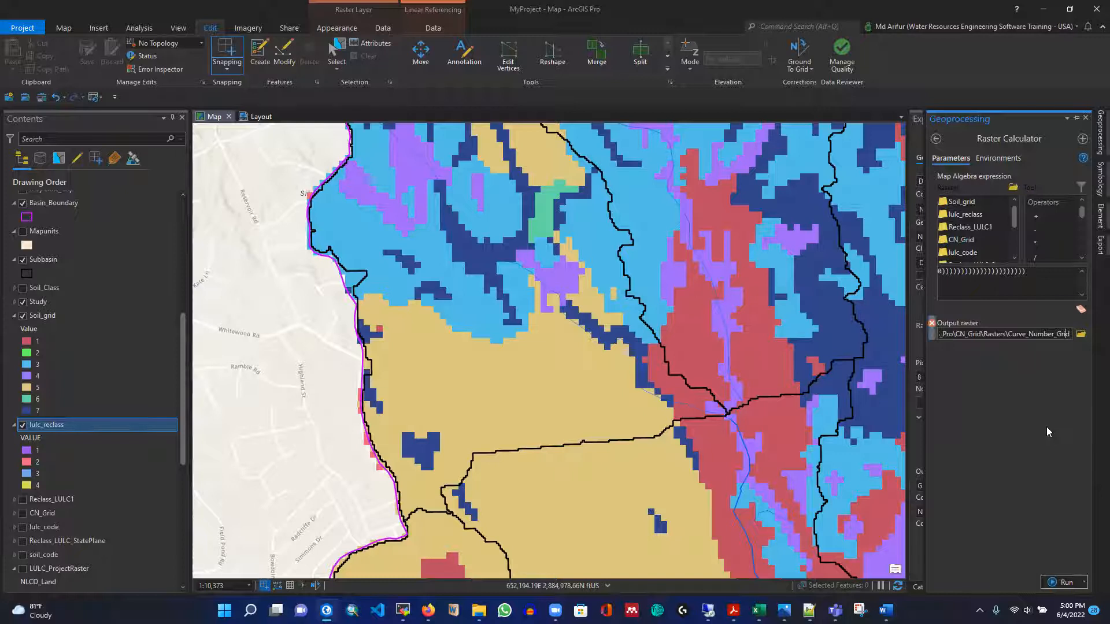
{"action": "key", "text": "Left"}
{"action": "key", "text": "Left"}
{"action": "key", "text": "Left"}
{"action": "key", "text": "Left"}
{"action": "key", "text": "BackSpace"}
{"action": "key", "text": "BackSpace"}
{"action": "key", "text": "BackSpace"}
{"action": "key", "text": "BackSpace"}
{"action": "key", "text": "BackSpace"}
{"action": "key", "text": "BackSpace"}
{"action": "key", "text": "BackSpace"}
{"action": "key", "text": "BackSpace"}
{"action": "key", "text": "BackSpace"}
{"action": "key", "text": "BackSpace"}
{"action": "key", "text": "BackSpace"}
{"action": "key", "text": "BackSpace"}
{"action": "type", "text": "N"}
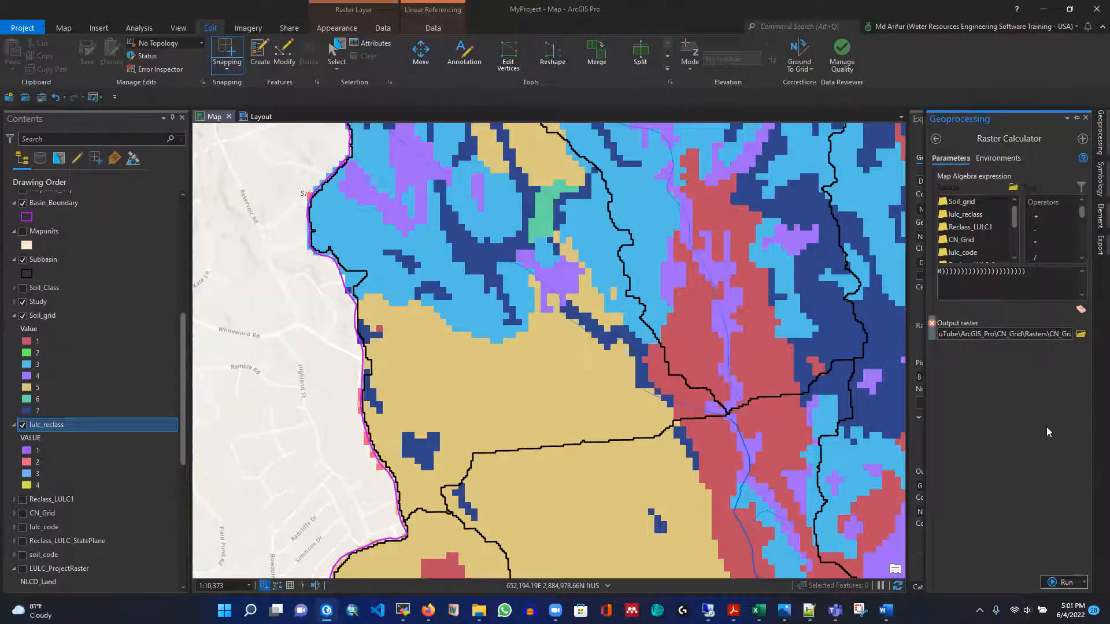
{"action": "left_click", "coordinate": [997, 427]}
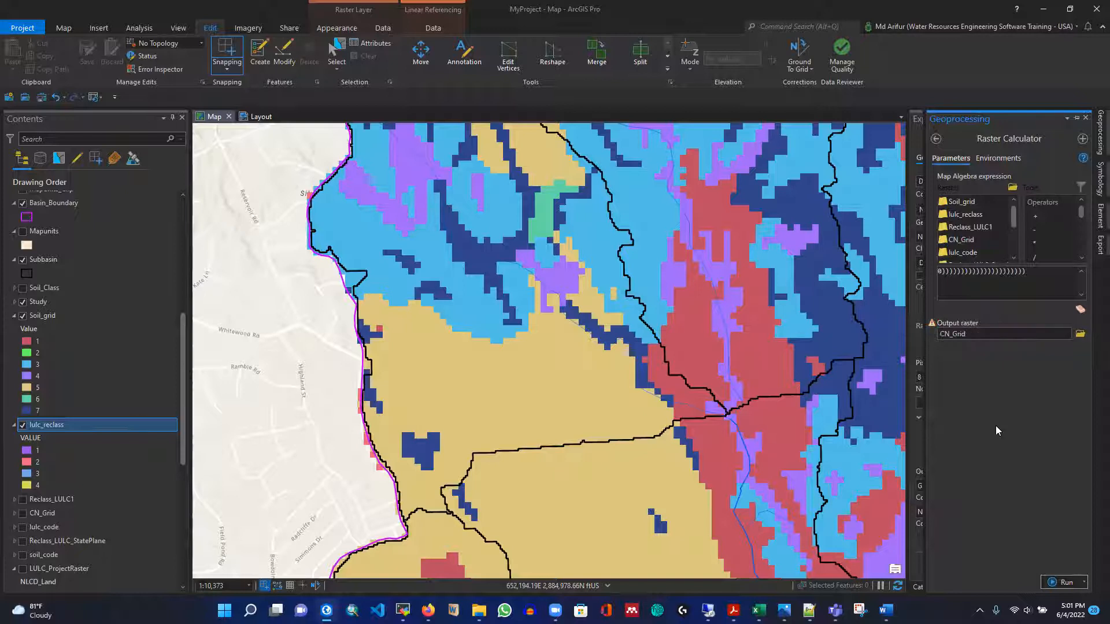
Rename the output raster to CN_Grids and run the Raster Calculator, showing the result for the whole basin
{"action": "left_click", "coordinate": [964, 335]}
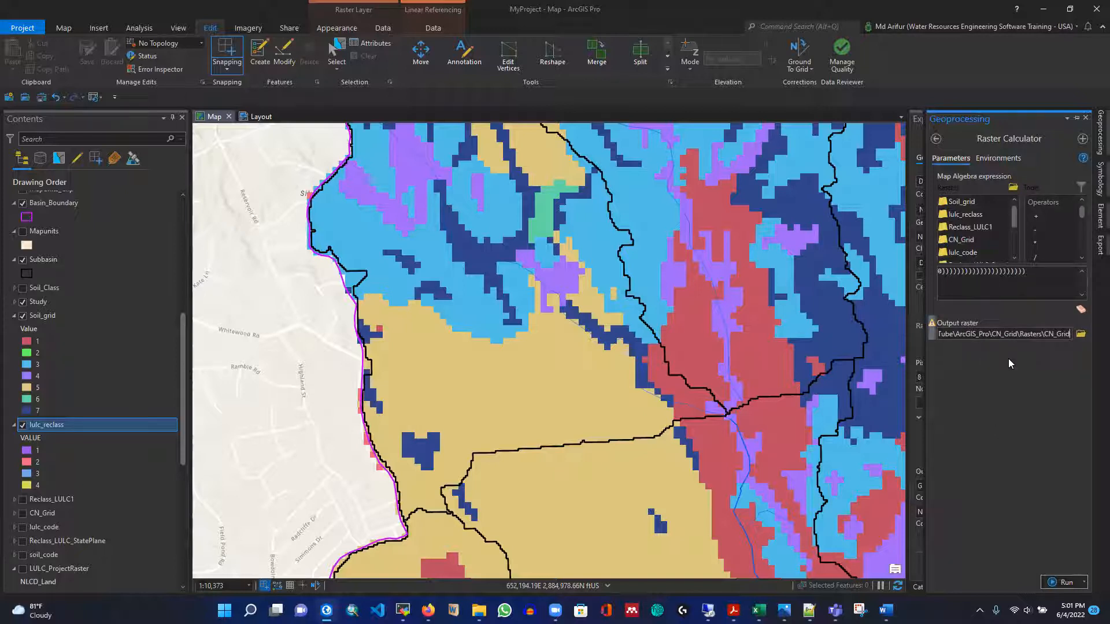
{"action": "type", "text": "s"}
{"action": "left_click", "coordinate": [1021, 419]}
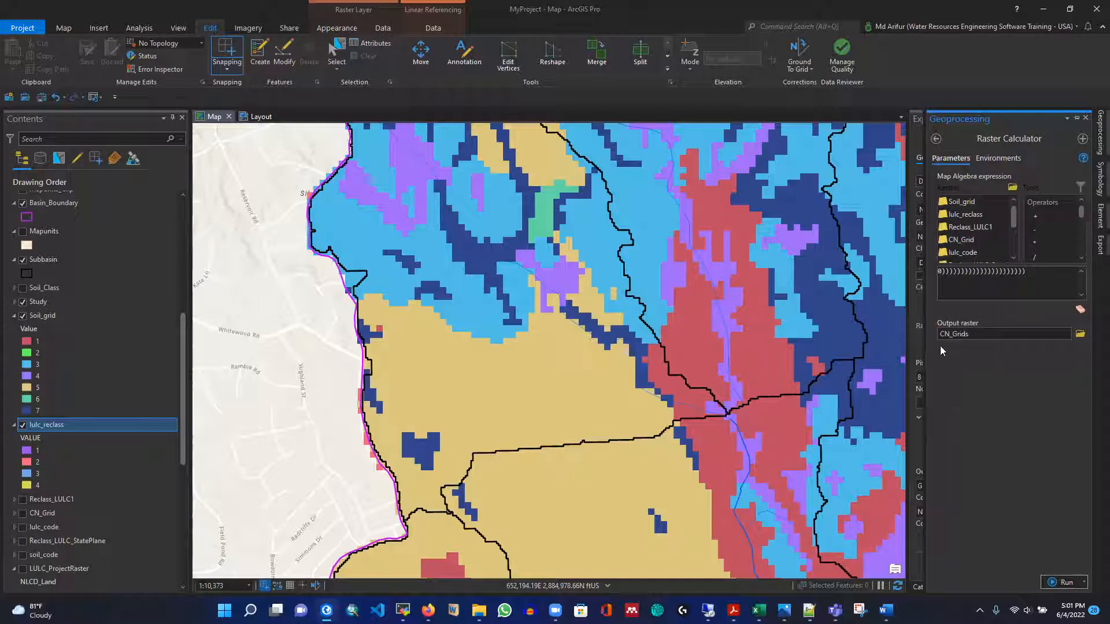
{"action": "left_click", "coordinate": [1064, 583]}
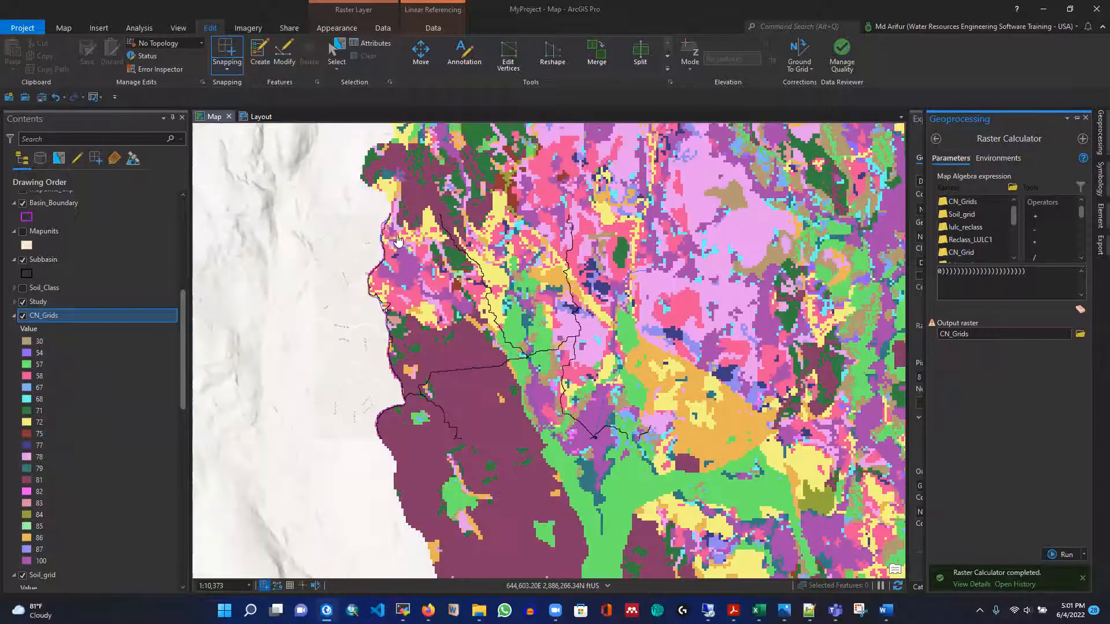
{"action": "scroll", "coordinate": [399, 246], "scroll_direction": "down", "scroll_amount": 5}
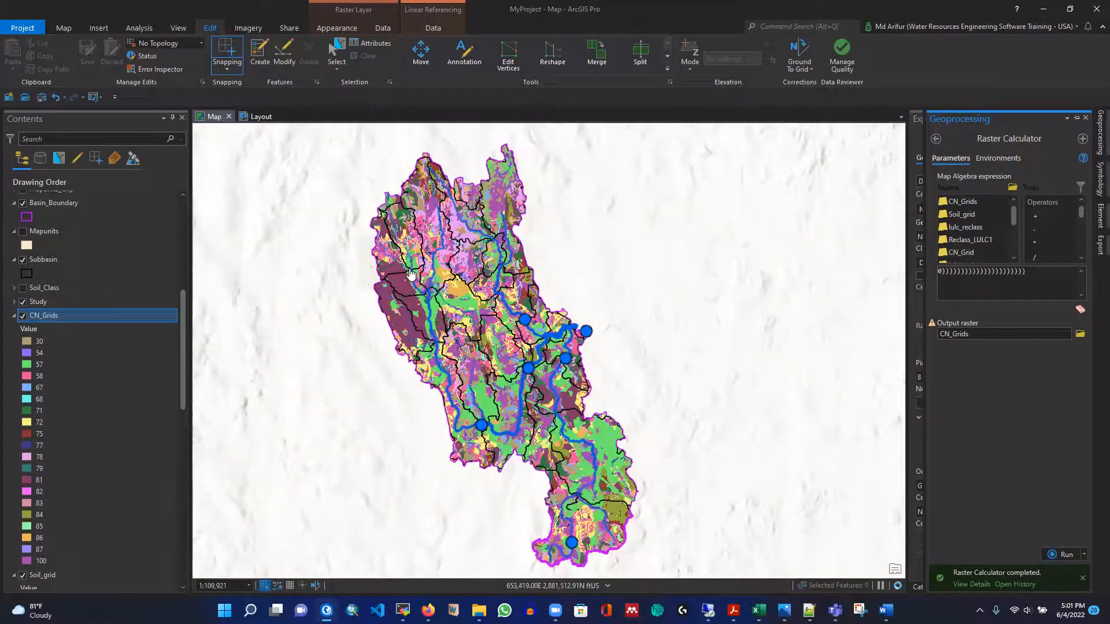
Turn off the visibility of the Soil_grid and lulc_reclass rasters so that CN_Grids stays displayed over the basemap
{"action": "scroll", "coordinate": [416, 276], "scroll_direction": "up", "scroll_amount": 2}
{"action": "scroll", "coordinate": [380, 293], "scroll_direction": "up", "scroll_amount": 2}
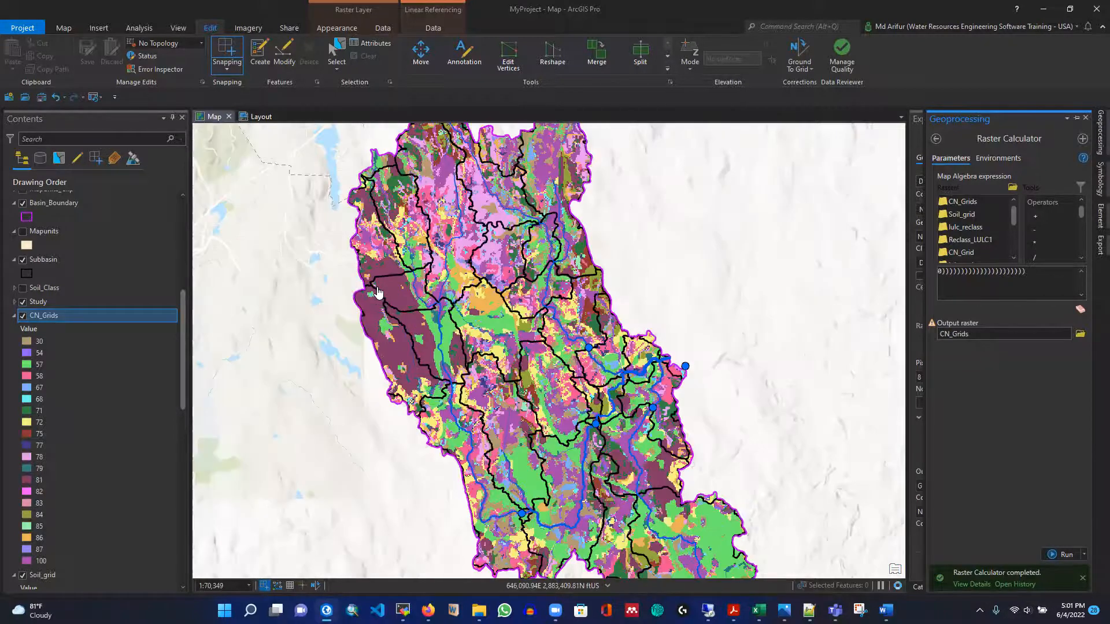
{"action": "scroll", "coordinate": [66, 366], "scroll_direction": "down", "scroll_amount": 2}
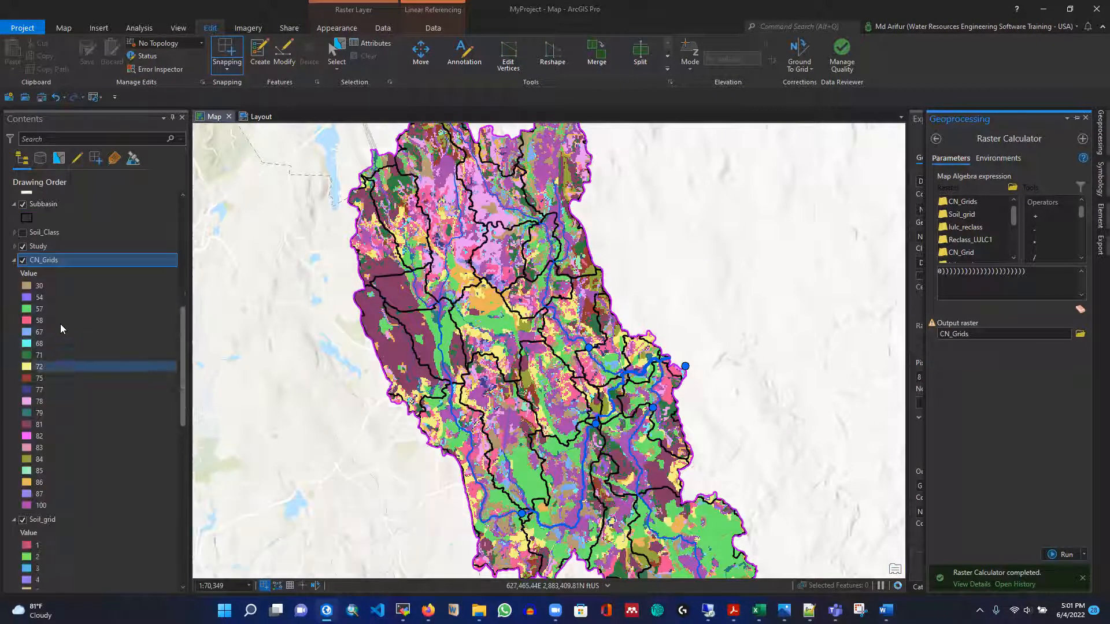
{"action": "scroll", "coordinate": [72, 356], "scroll_direction": "down", "scroll_amount": 2}
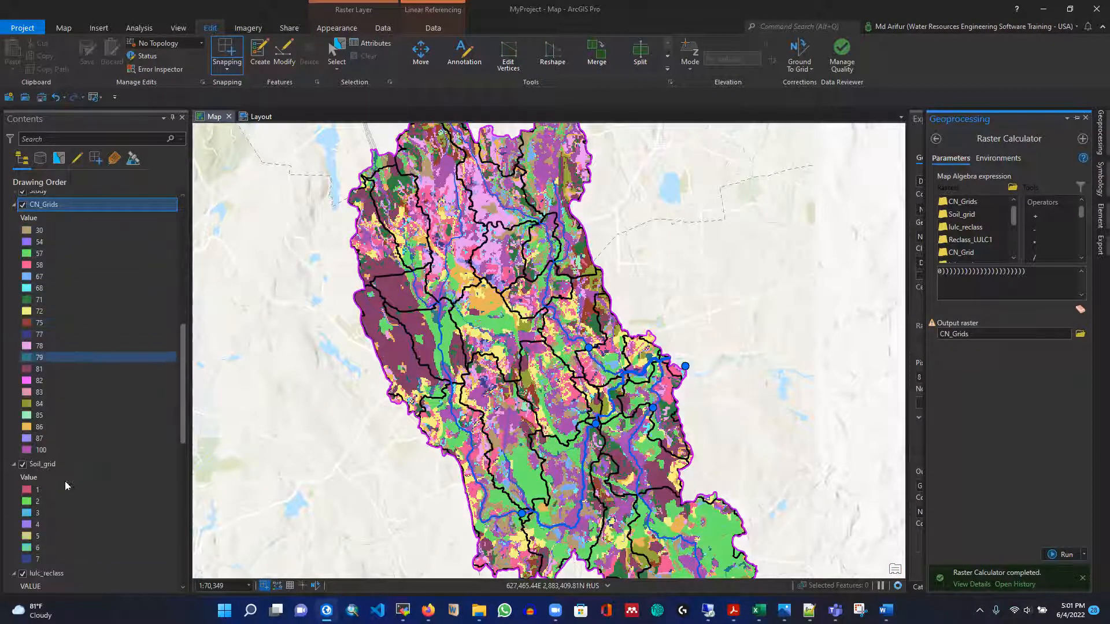
{"action": "left_click", "coordinate": [23, 465]}
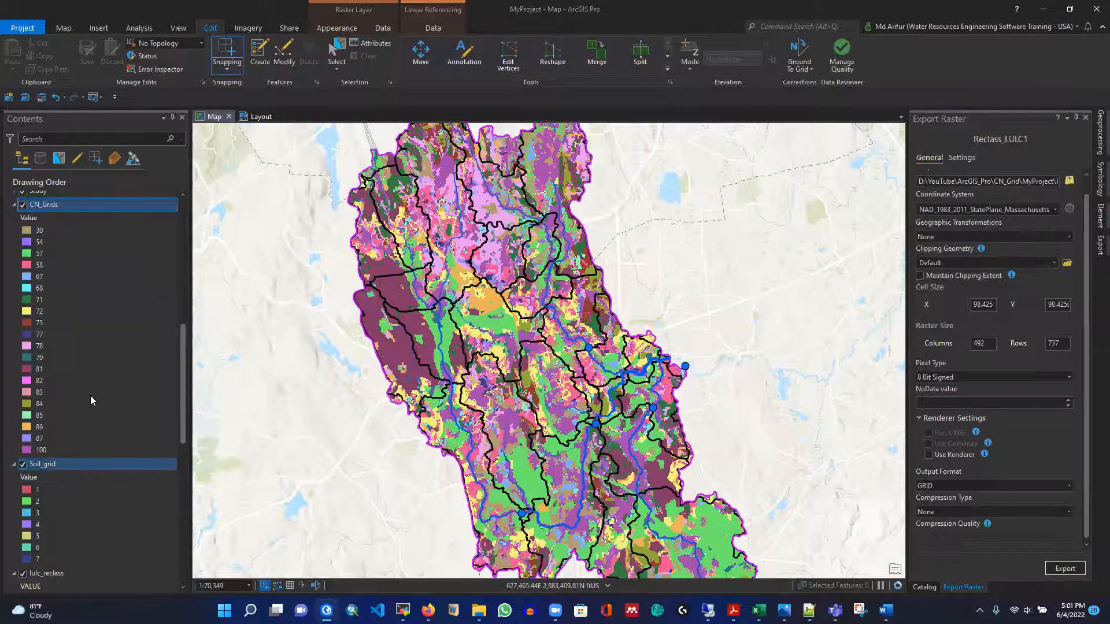
{"action": "left_click", "coordinate": [23, 465]}
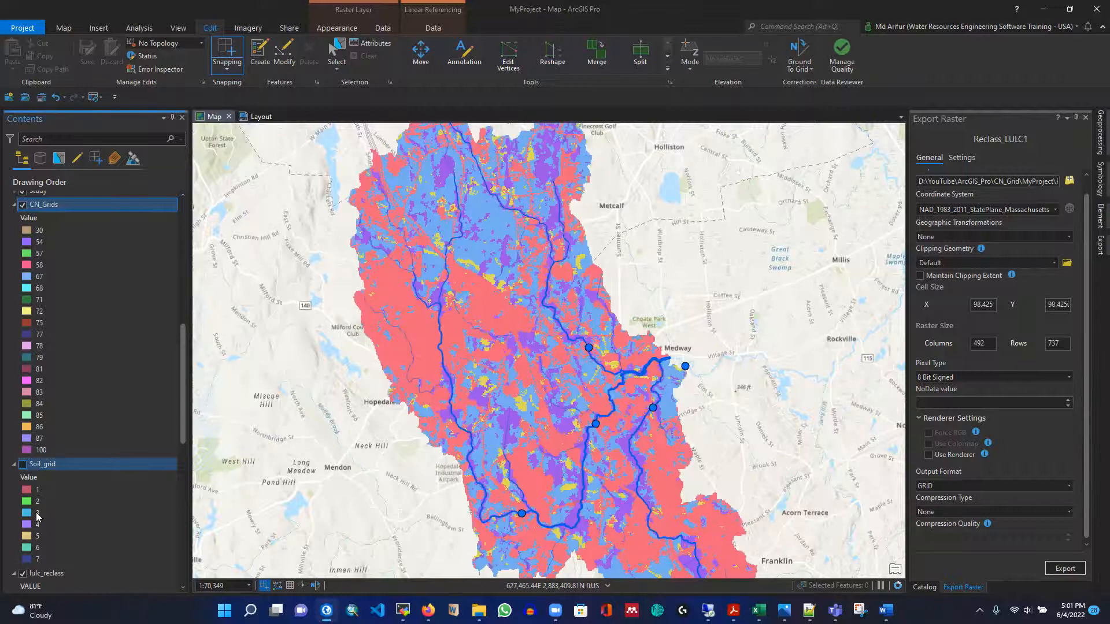
{"action": "scroll", "coordinate": [76, 499], "scroll_direction": "down", "scroll_amount": 1}
{"action": "left_click", "coordinate": [35, 571]}
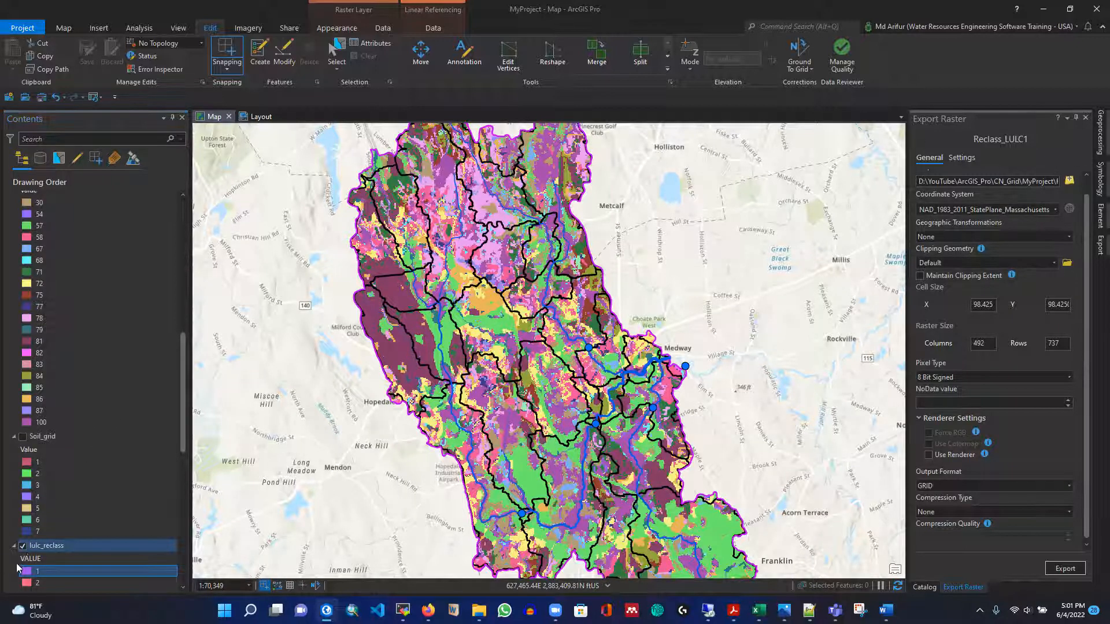
{"action": "left_click", "coordinate": [23, 547]}
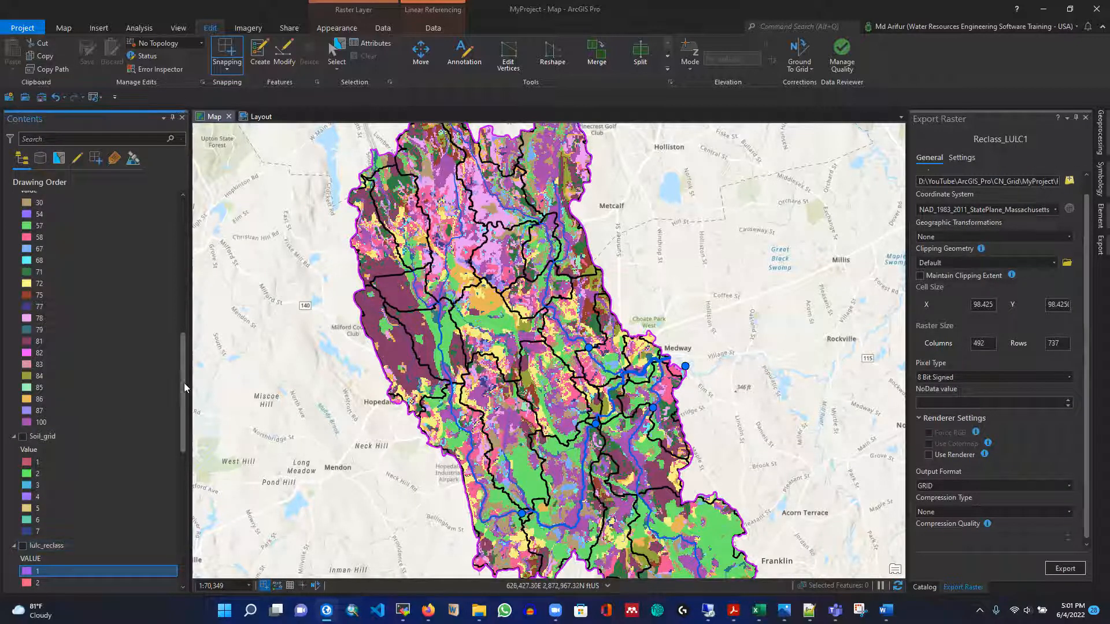
Examine the CN_Grids curve number classes in the legend and compare them with the raster's cells inside the upper basin
{"action": "left_click_drag", "start_coordinate": [181, 390], "coordinate": [183, 406]}
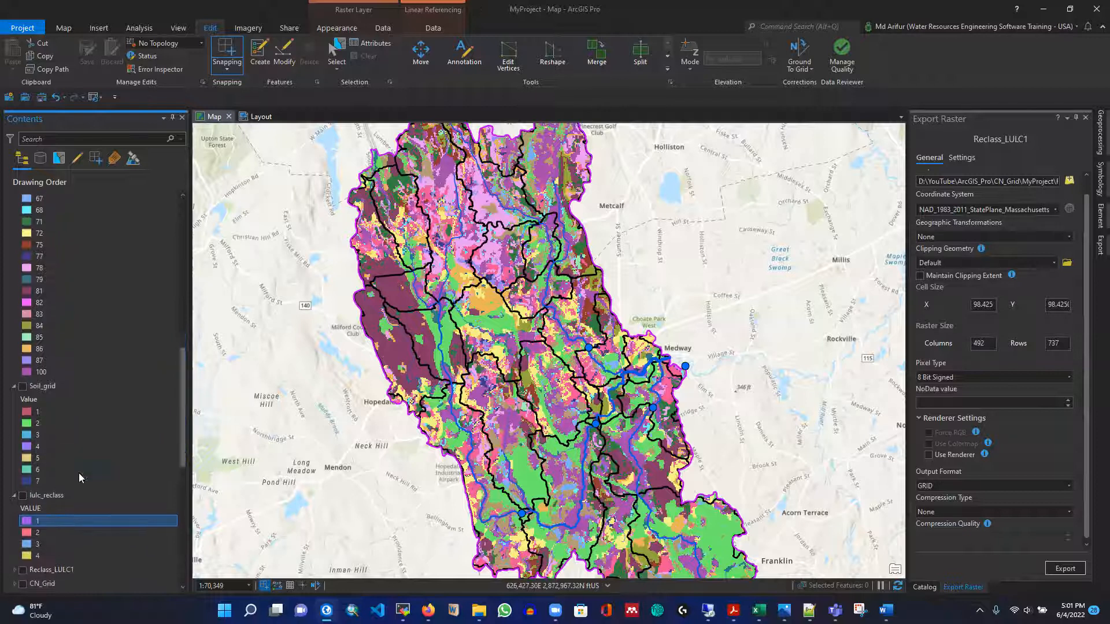
{"action": "scroll", "coordinate": [102, 329], "scroll_direction": "up", "scroll_amount": 2}
{"action": "scroll", "coordinate": [102, 328], "scroll_direction": "up", "scroll_amount": 1}
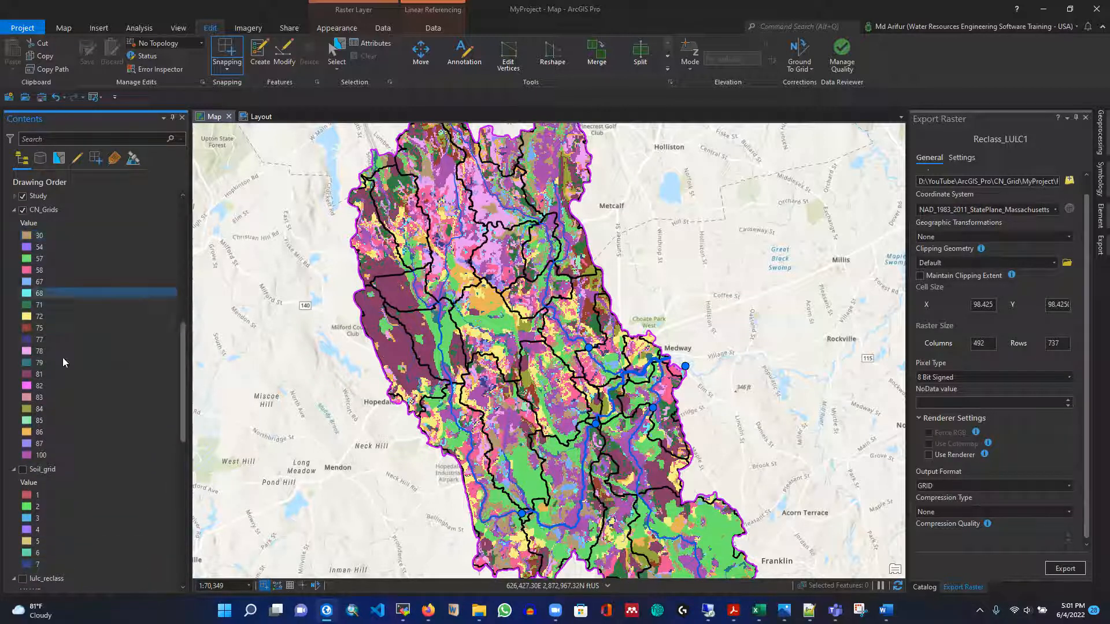
{"action": "left_click", "coordinate": [59, 237]}
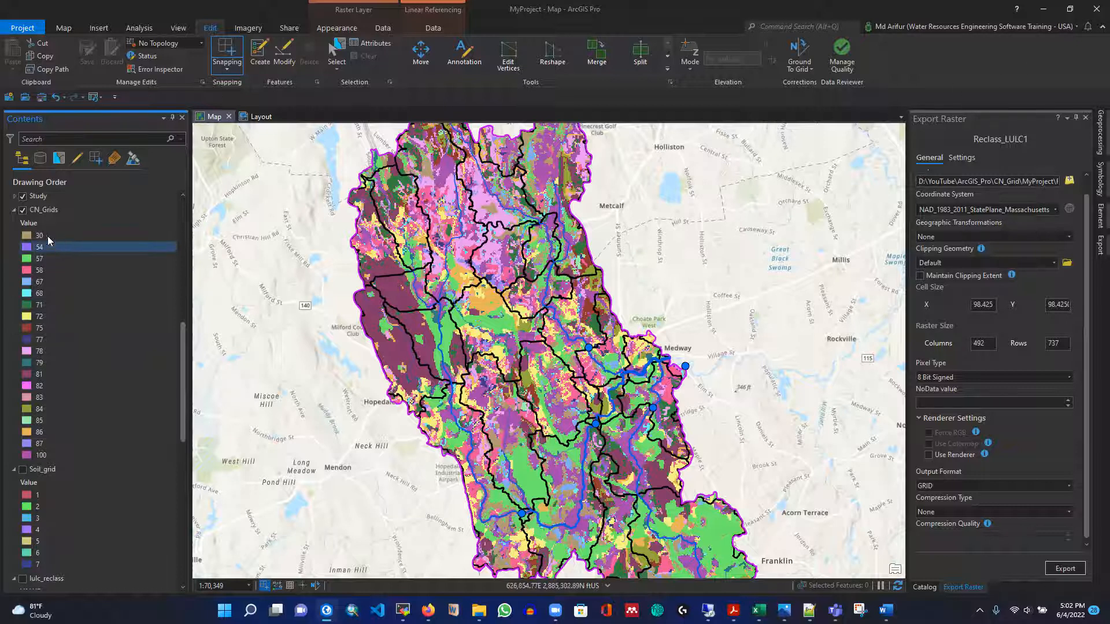
{"action": "mouse_move", "coordinate": [184, 350]}
{"action": "left_mouse_down"}
{"action": "mouse_move", "coordinate": [185, 341]}
{"action": "mouse_move", "coordinate": [182, 356]}
{"action": "left_mouse_up"}
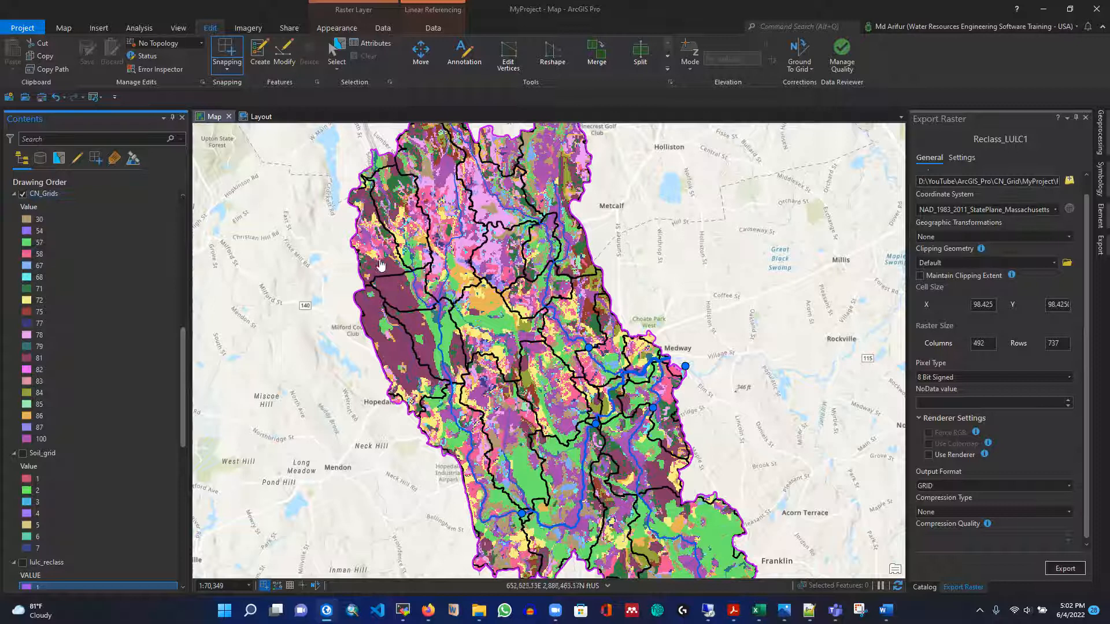
{"action": "scroll", "coordinate": [357, 225], "scroll_direction": "up", "scroll_amount": 1}
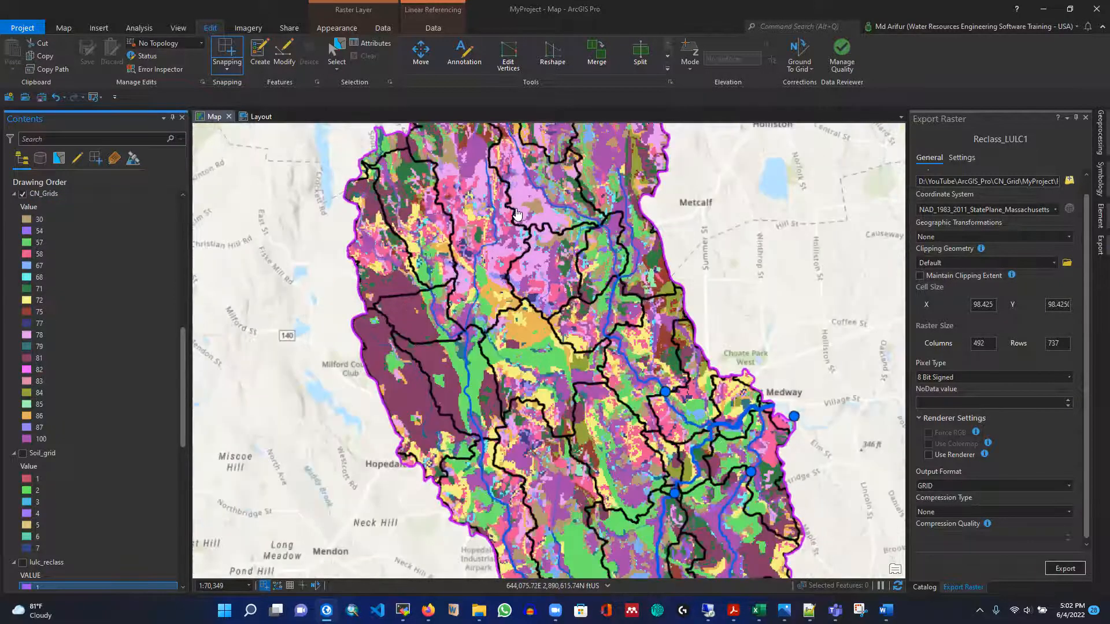
{"action": "scroll", "coordinate": [574, 361], "scroll_direction": "up", "scroll_amount": 2}
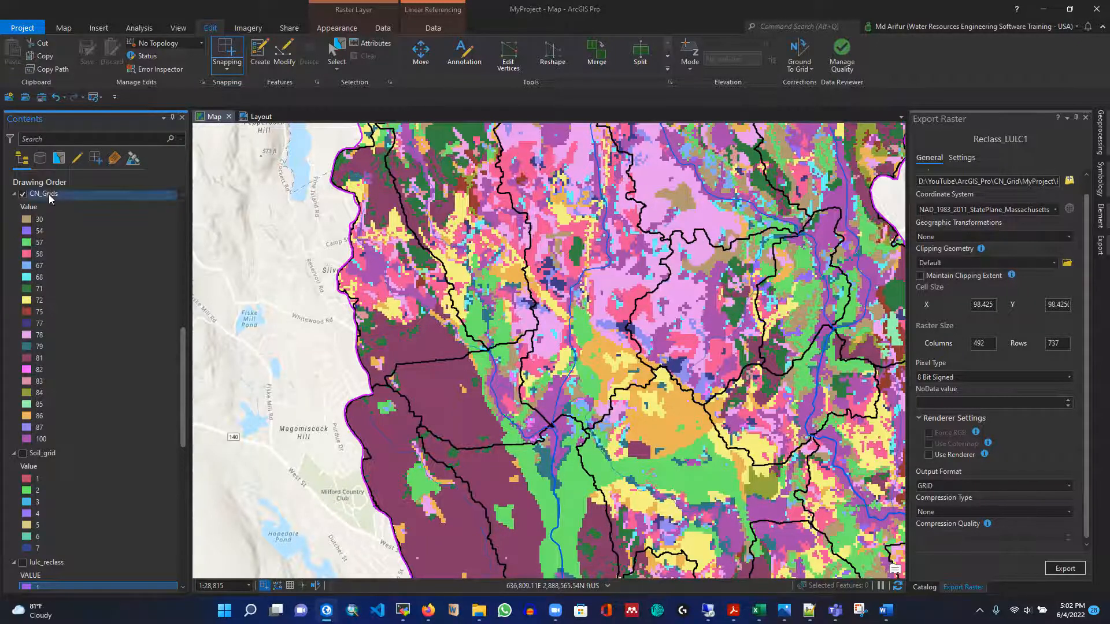
Turn on labels for the Basin_Boundary layer
{"action": "scroll", "coordinate": [101, 301], "scroll_direction": "up", "scroll_amount": 5}
{"action": "left_click", "coordinate": [52, 303]}
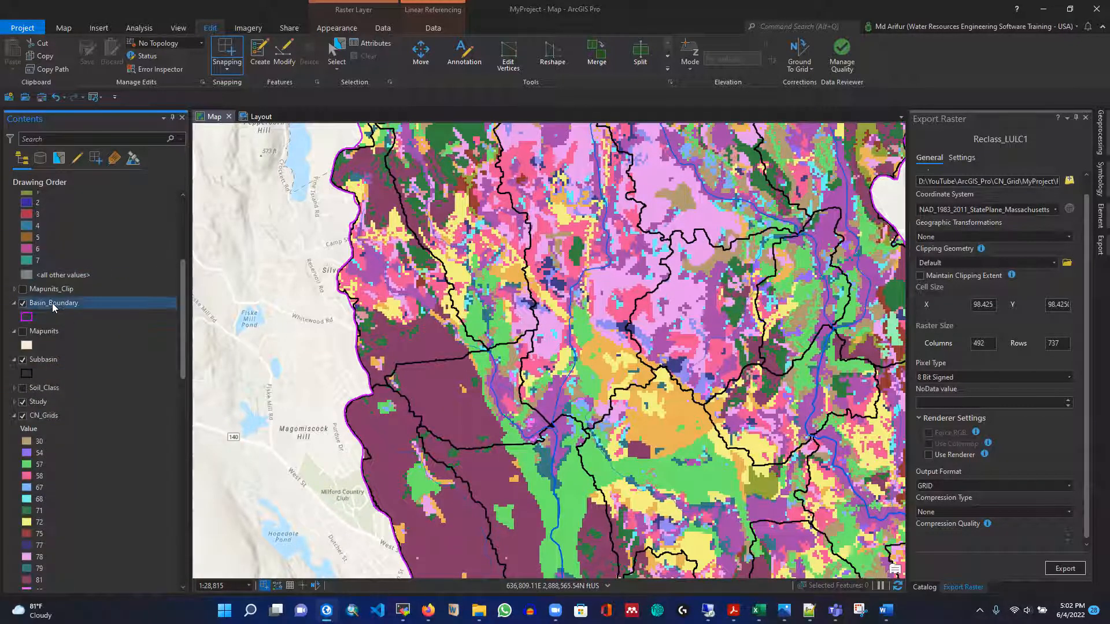
{"action": "right_click", "coordinate": [52, 306]}
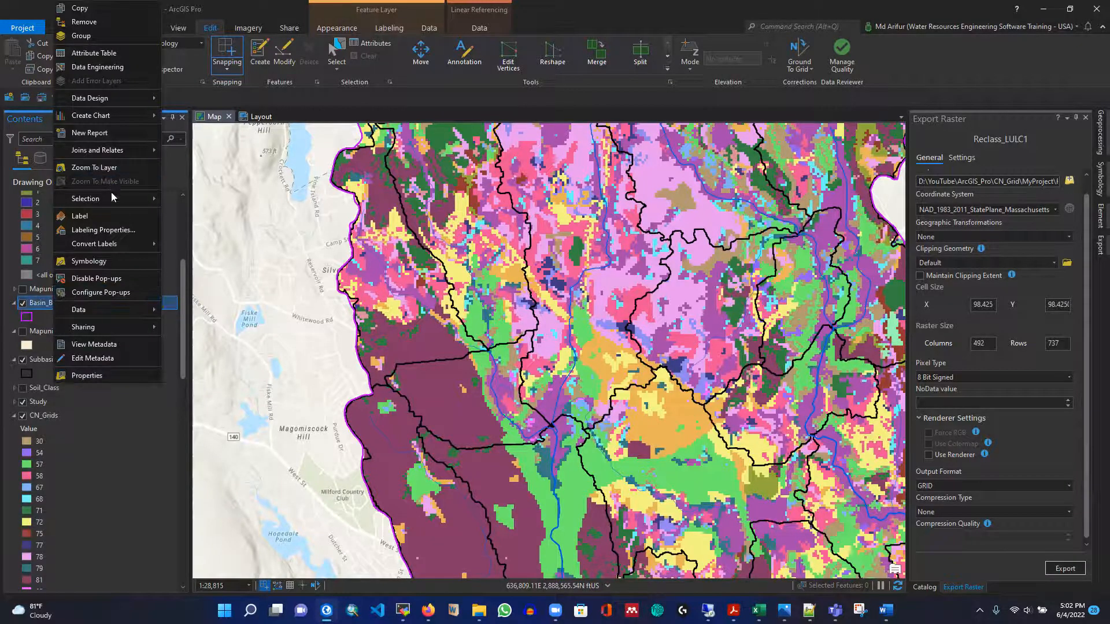
{"action": "left_click", "coordinate": [81, 216]}
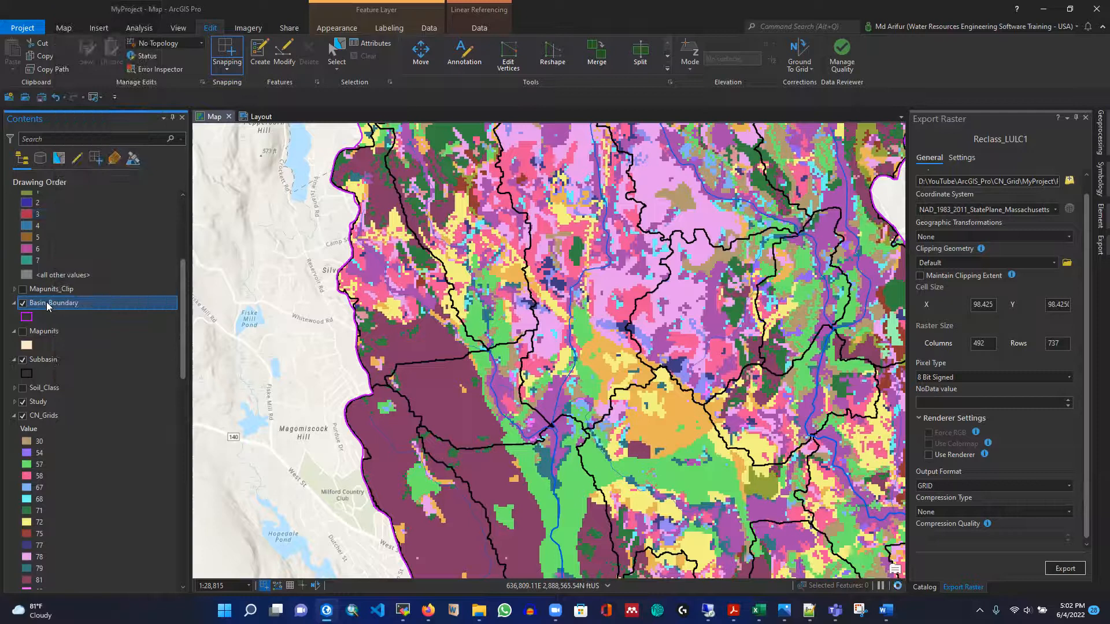
{"action": "right_click", "coordinate": [46, 302]}
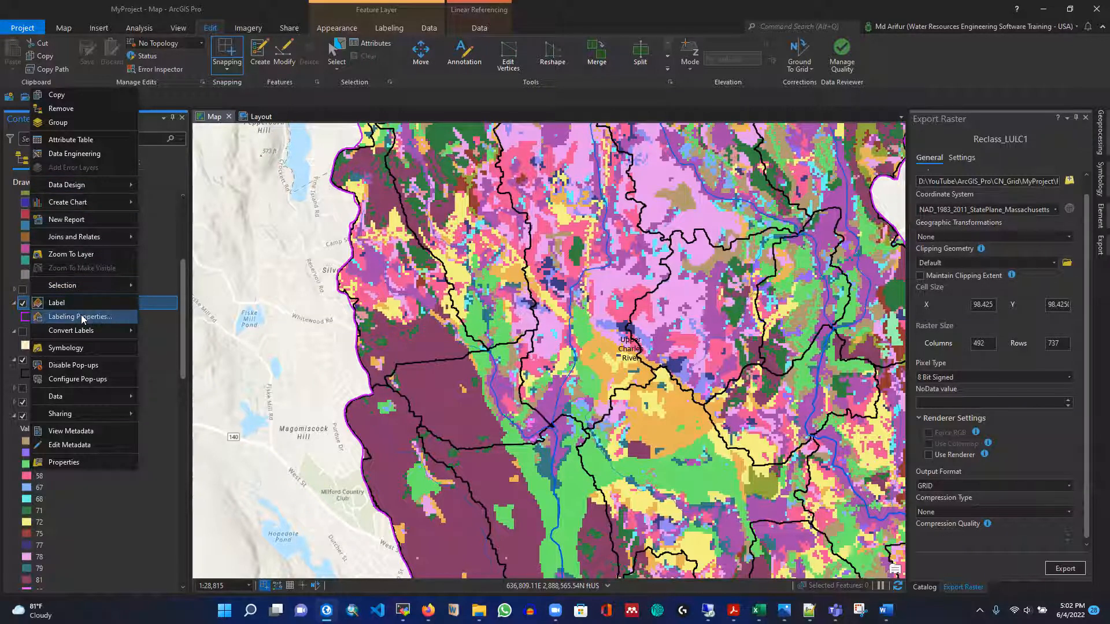
{"action": "key", "text": "Return"}
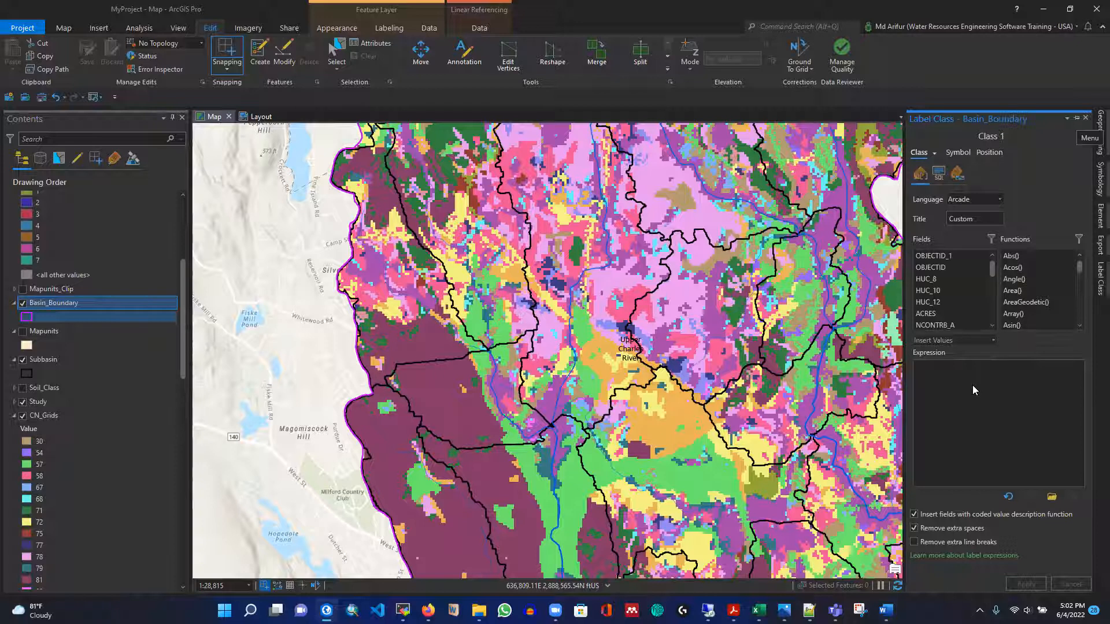
{"action": "left_click", "coordinate": [950, 366]}
{"action": "type", "text": "$feature.HU_10_NAME"}
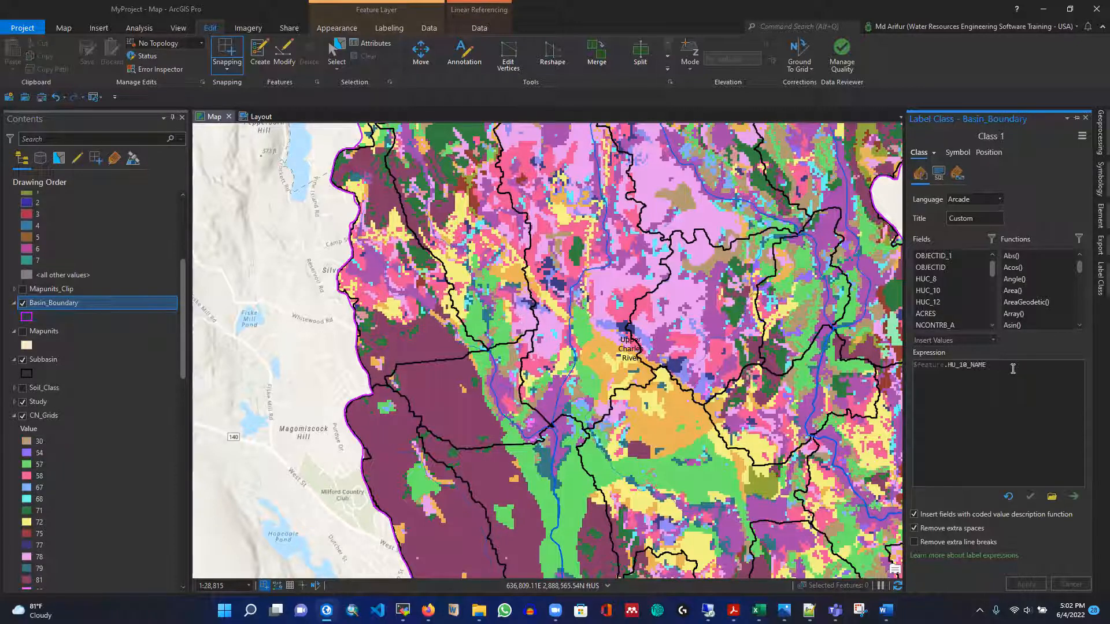
{"action": "key", "text": "ctrl+a"}
{"action": "key", "text": "BackSpace"}
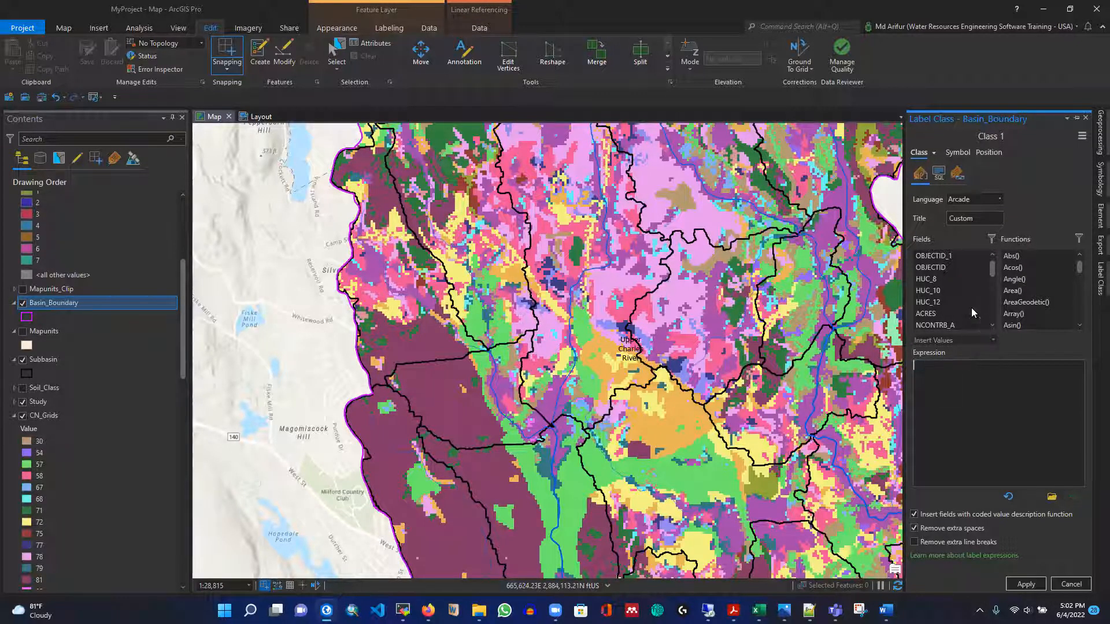
{"action": "scroll", "coordinate": [957, 288], "scroll_direction": "down", "scroll_amount": 5}
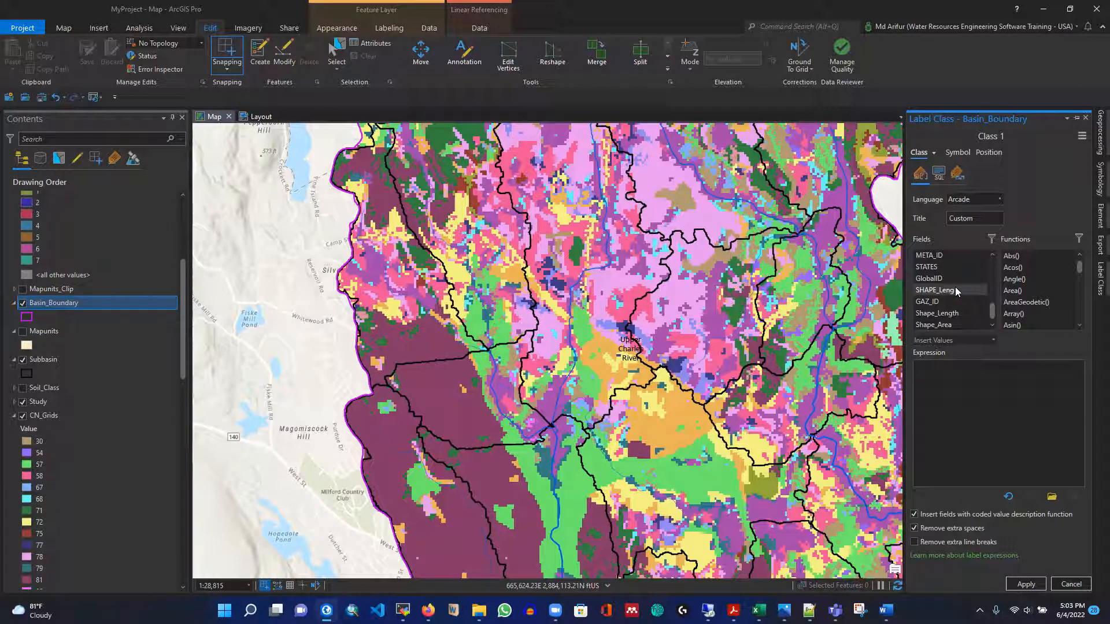
{"action": "scroll", "coordinate": [955, 287], "scroll_direction": "up", "scroll_amount": 2}
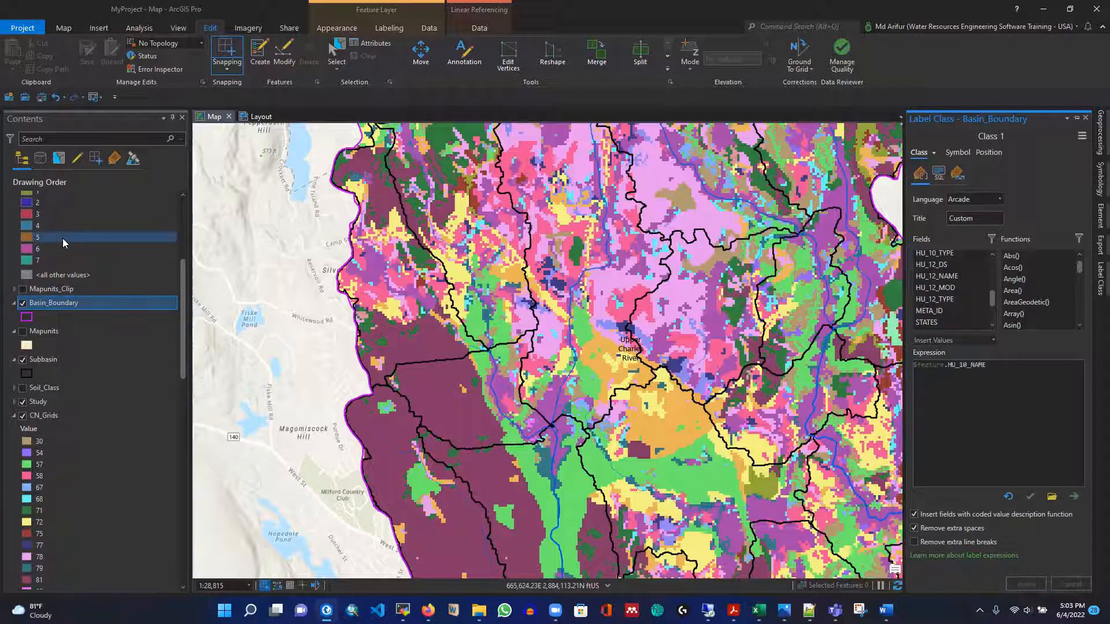
Turn on labels for the Subbasin layer
{"action": "scroll", "coordinate": [38, 363], "scroll_direction": "up", "scroll_amount": 1}
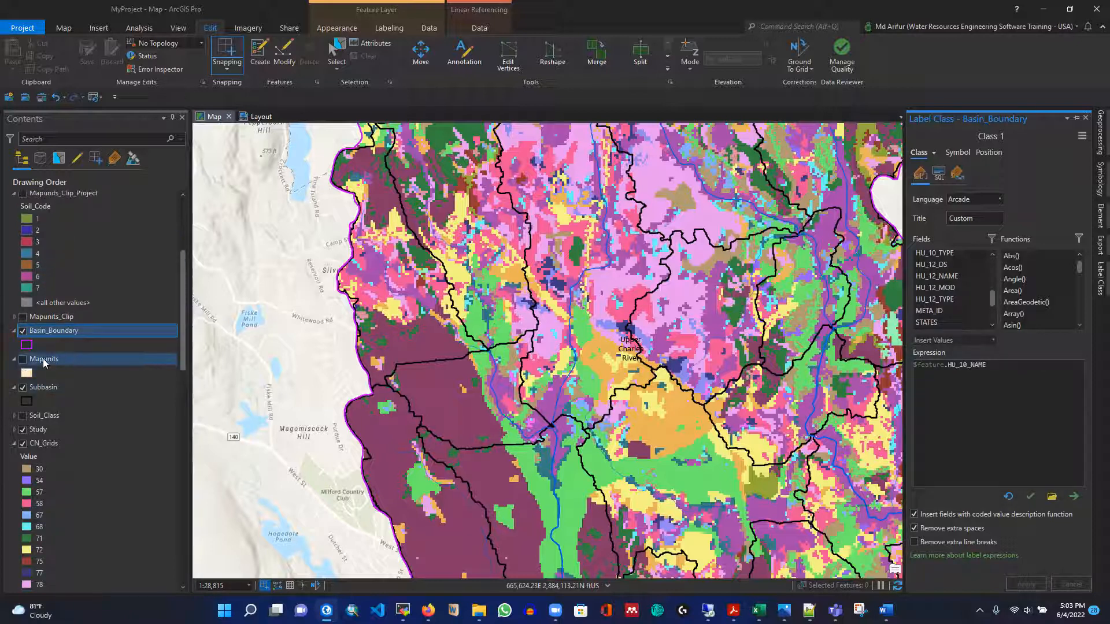
{"action": "right_click", "coordinate": [45, 392]}
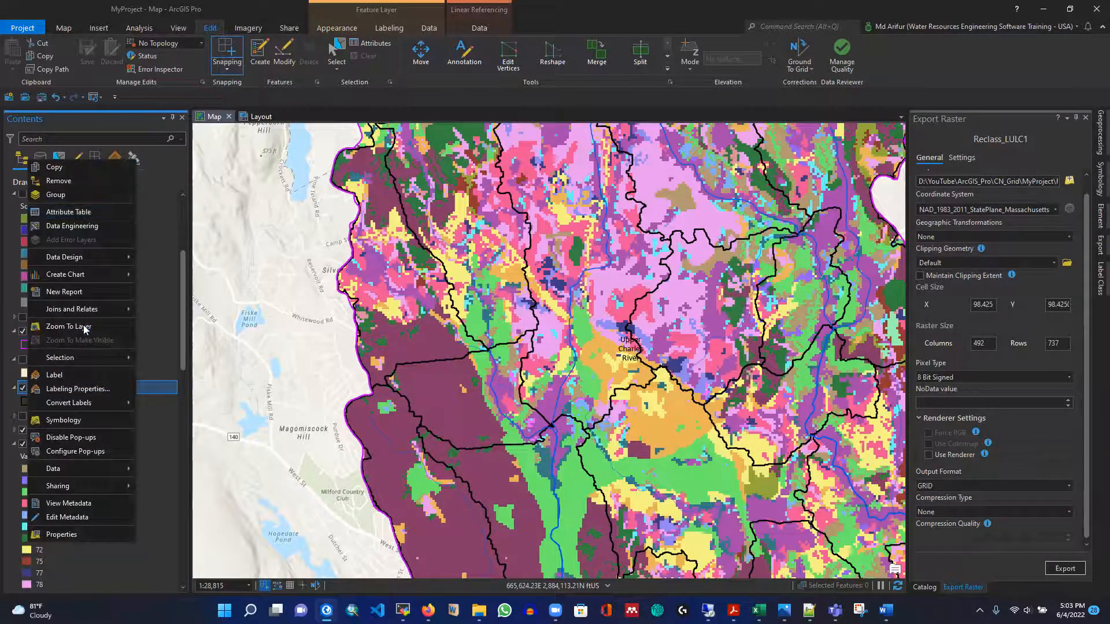
{"action": "left_click", "coordinate": [56, 376]}
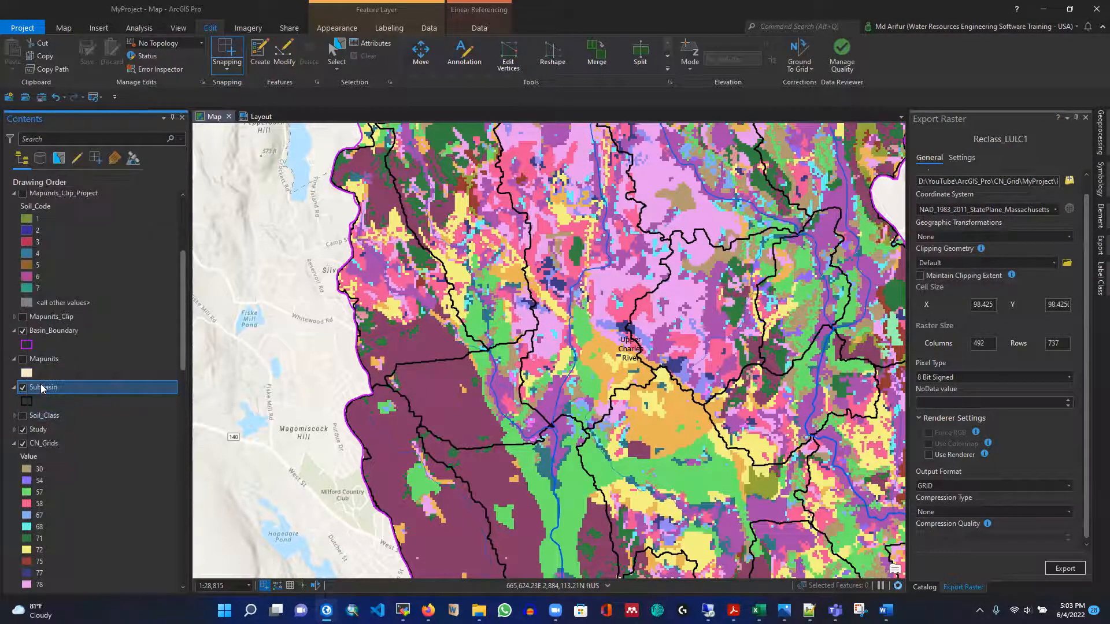
Set the Subbasin labels to bold at 14 pt in their labeling properties and apply the change
{"action": "right_click", "coordinate": [41, 391]}
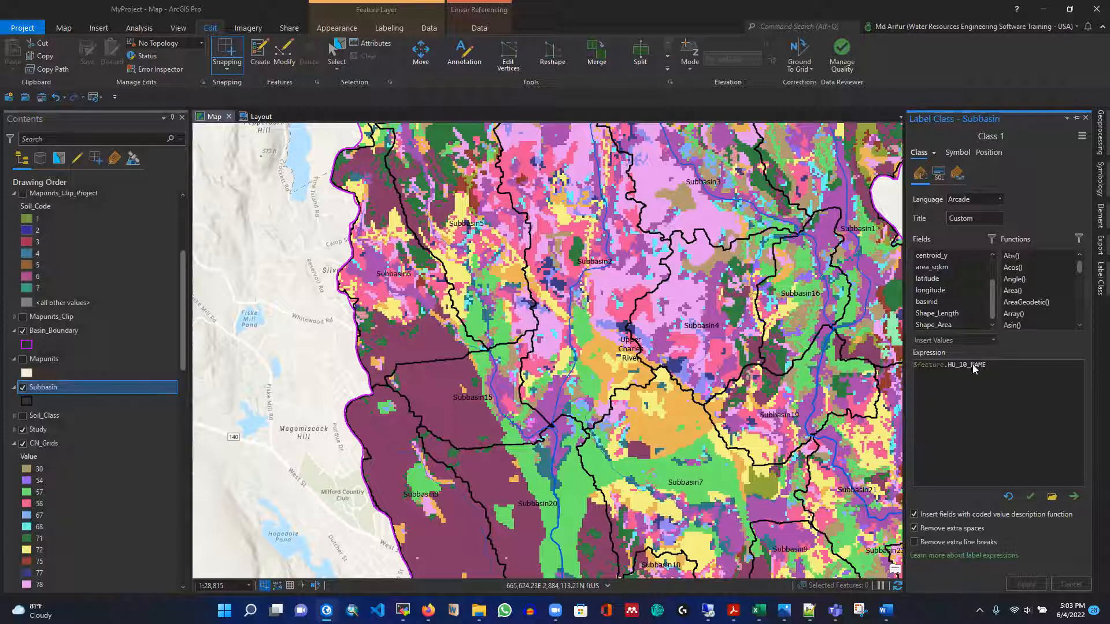
{"action": "left_click", "coordinate": [998, 364]}
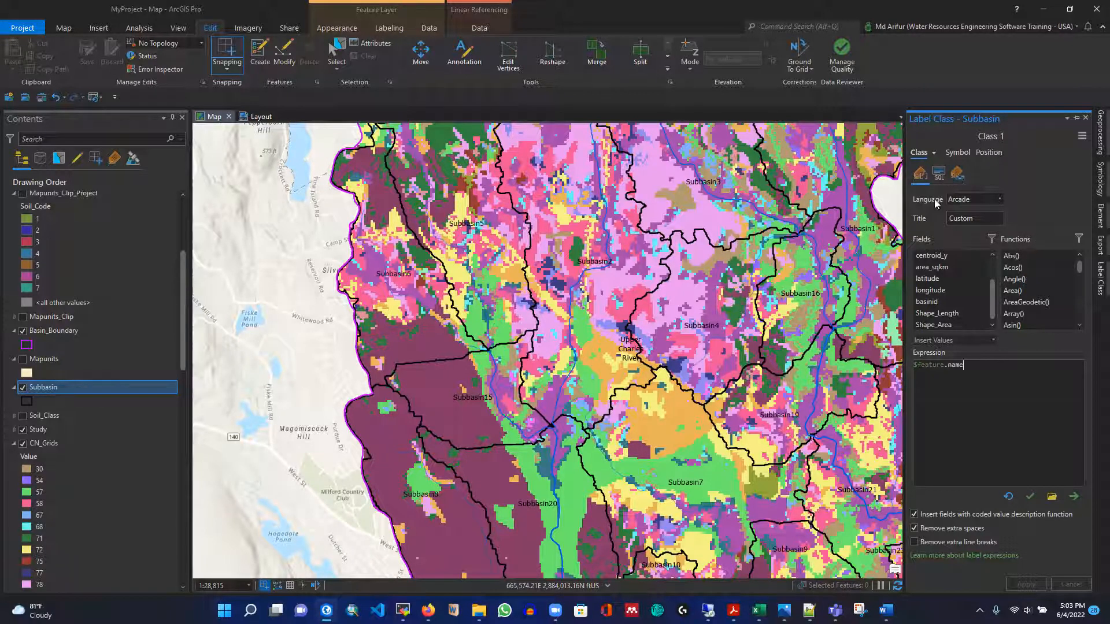
{"action": "left_click", "coordinate": [958, 153]}
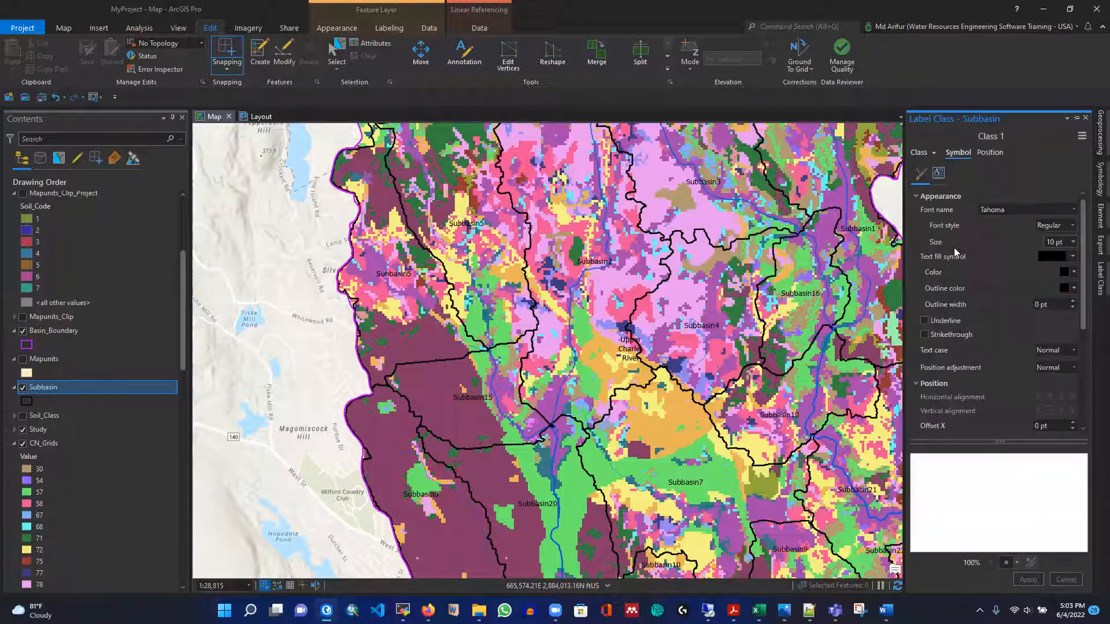
{"action": "left_click", "coordinate": [1074, 226]}
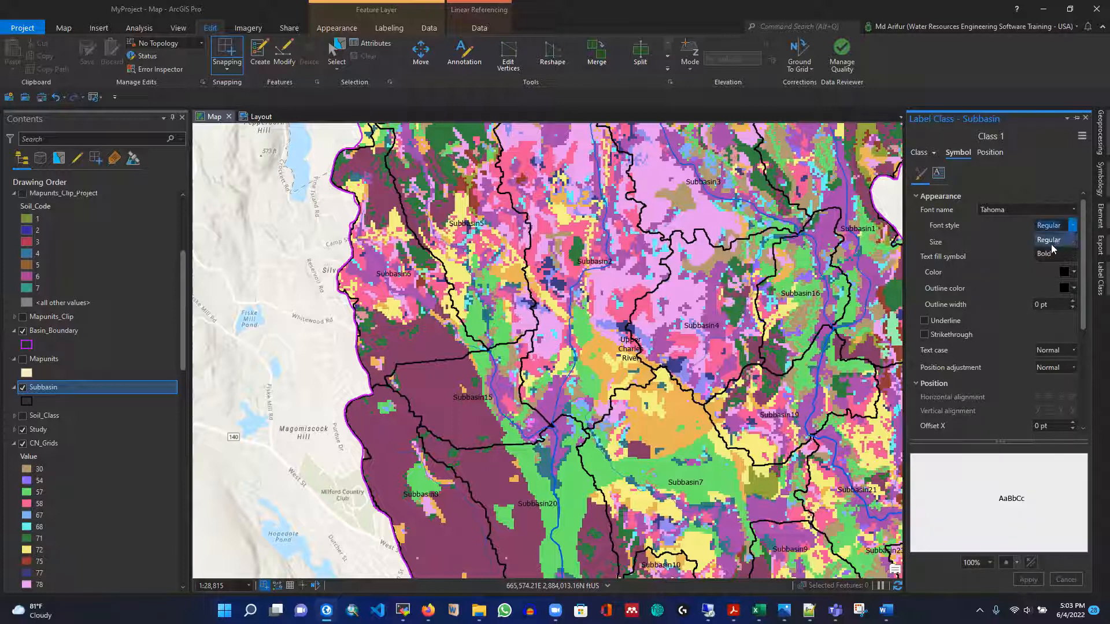
{"action": "left_click", "coordinate": [1073, 243]}
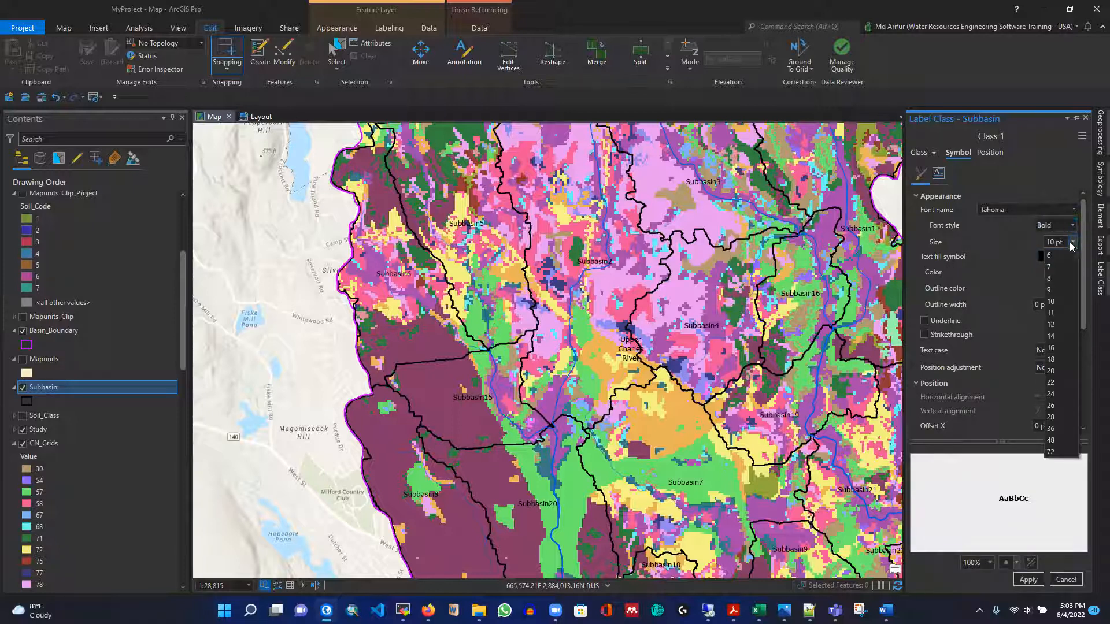
{"action": "left_click", "coordinate": [1050, 337]}
{"action": "left_click", "coordinate": [1028, 580]}
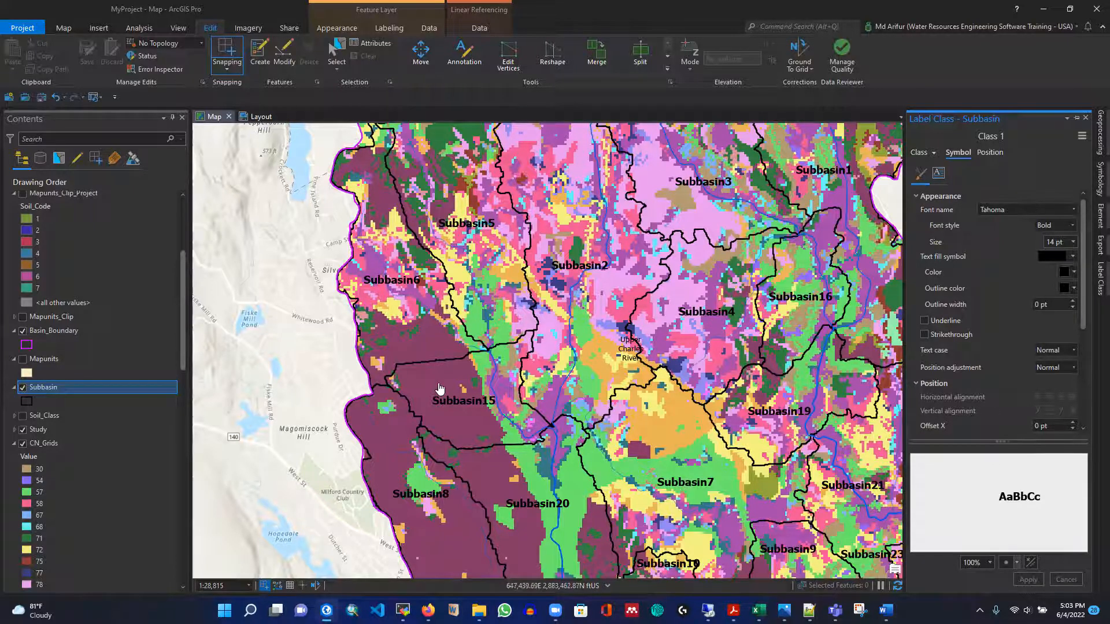
Examine the labeled subbasins against the CN_Grids curve number classes across the upper basin
{"action": "scroll", "coordinate": [262, 237], "scroll_direction": "down", "scroll_amount": 2}
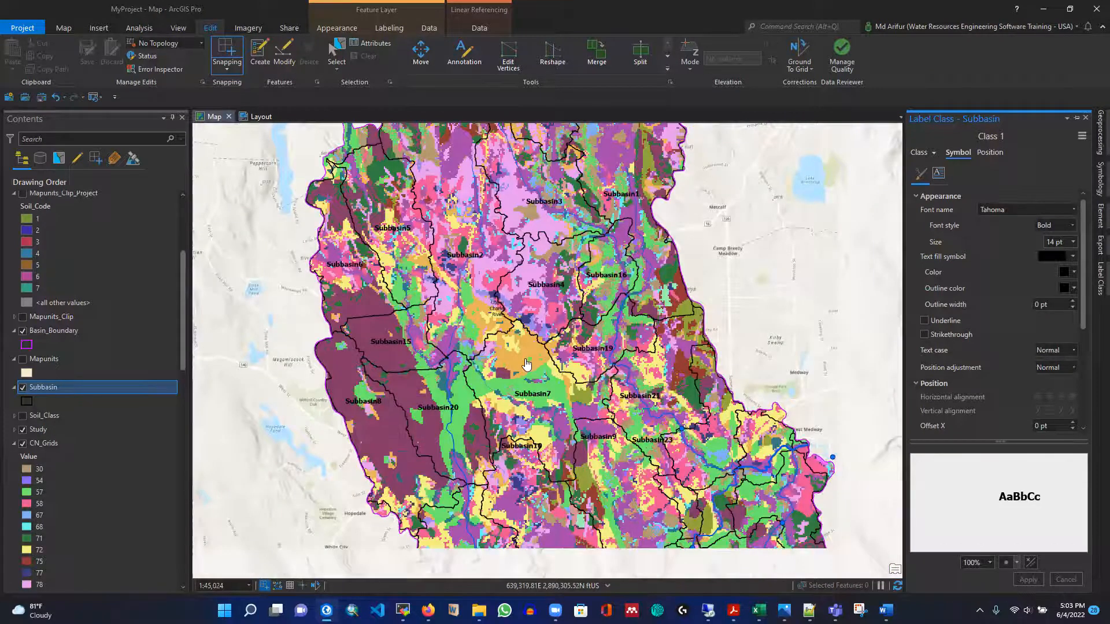
{"action": "scroll", "coordinate": [523, 359], "scroll_direction": "down", "scroll_amount": 2}
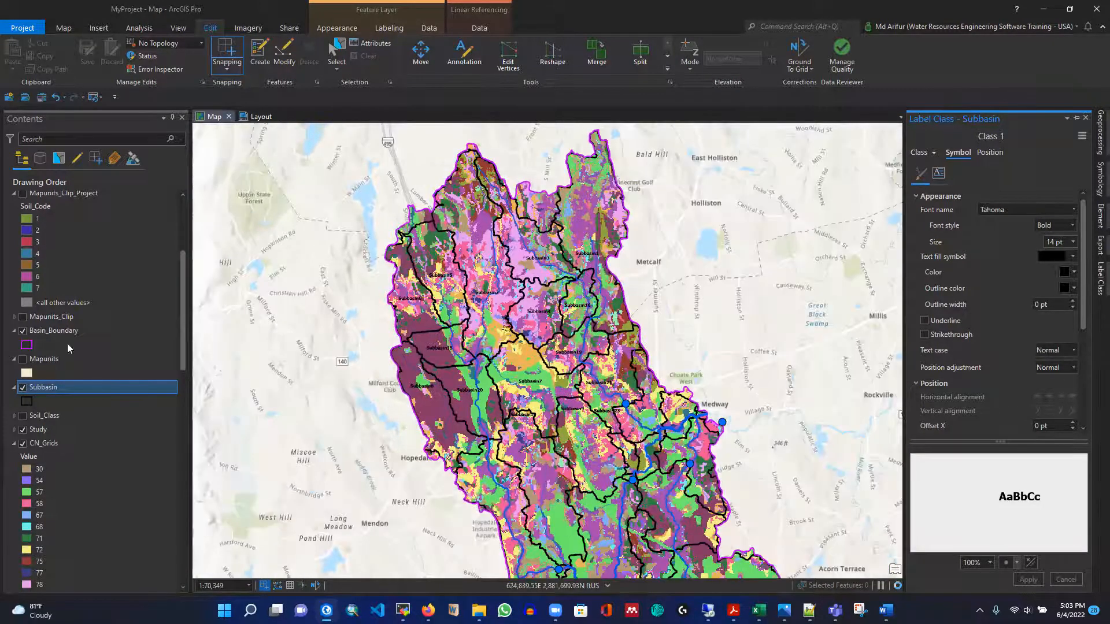
{"action": "scroll", "coordinate": [92, 420], "scroll_direction": "down", "scroll_amount": 4}
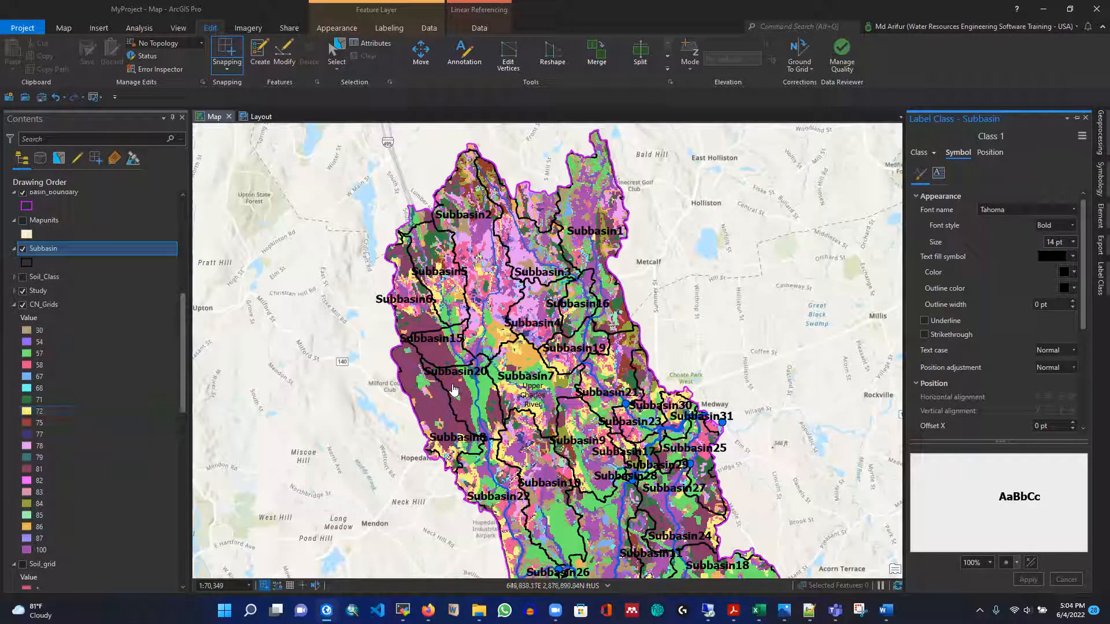
{"action": "scroll", "coordinate": [453, 389], "scroll_direction": "up", "scroll_amount": 2}
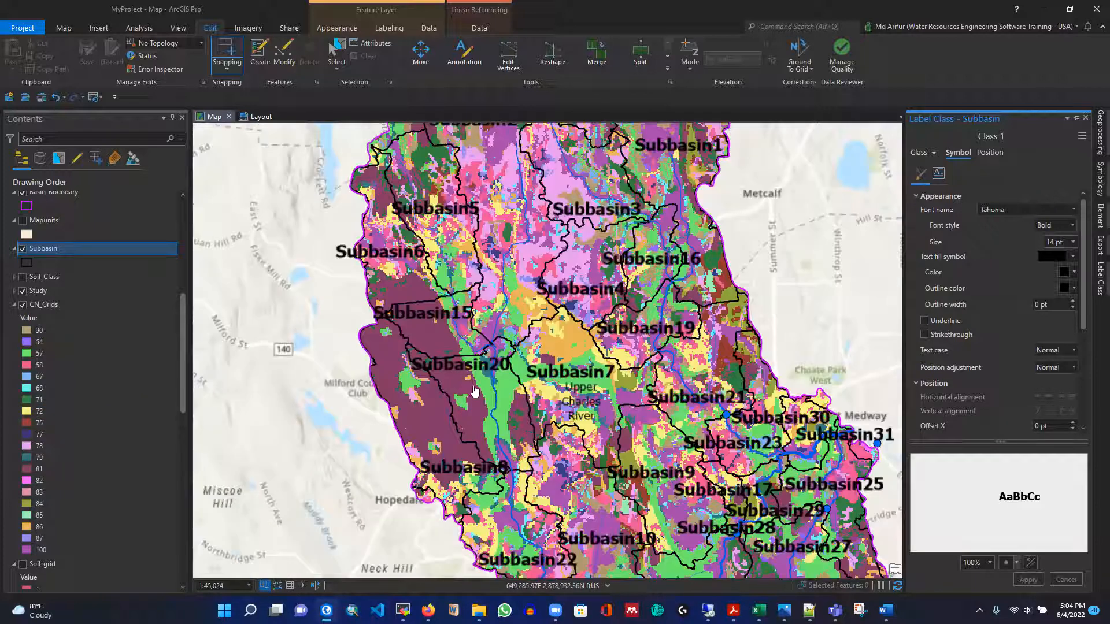
Compare the western subbasins, such as Subbasin8, Subbasin15 and Subbasin20, with the curve number classes in the CN_Grids legend
{"action": "scroll", "coordinate": [485, 404], "scroll_direction": "up", "scroll_amount": 2}
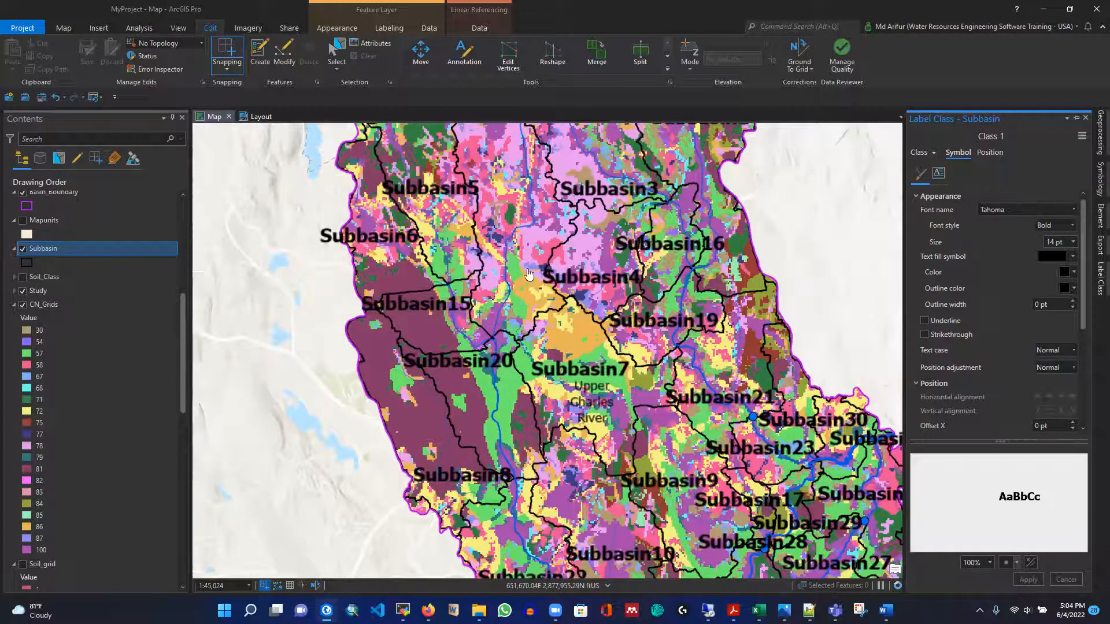
{"action": "scroll", "coordinate": [455, 302], "scroll_direction": "up", "scroll_amount": 2}
{"action": "scroll", "coordinate": [454, 302], "scroll_direction": "down", "scroll_amount": 2}
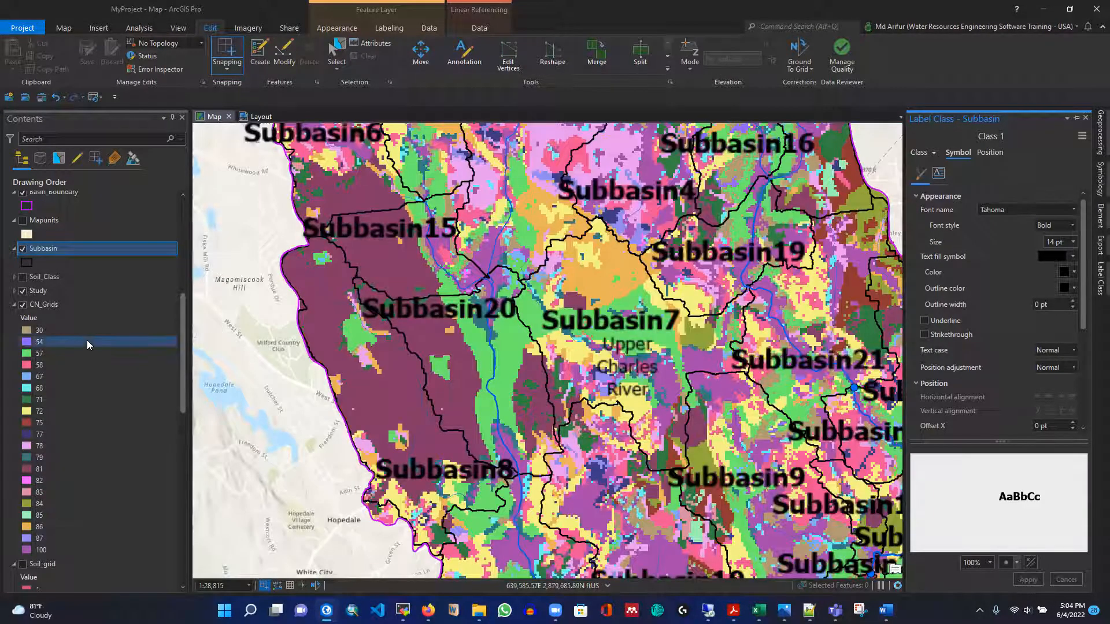
{"action": "scroll", "coordinate": [78, 346], "scroll_direction": "down", "scroll_amount": 1}
{"action": "scroll", "coordinate": [78, 345], "scroll_direction": "down", "scroll_amount": 1}
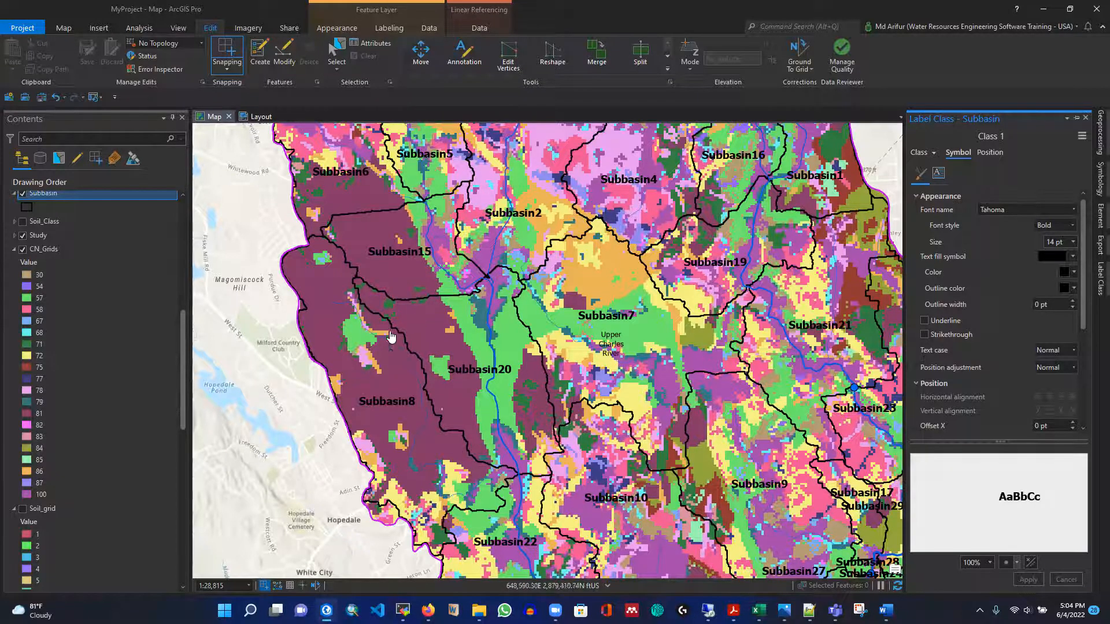
{"action": "scroll", "coordinate": [387, 334], "scroll_direction": "down", "scroll_amount": 1}
{"action": "scroll", "coordinate": [319, 365], "scroll_direction": "down", "scroll_amount": 2}
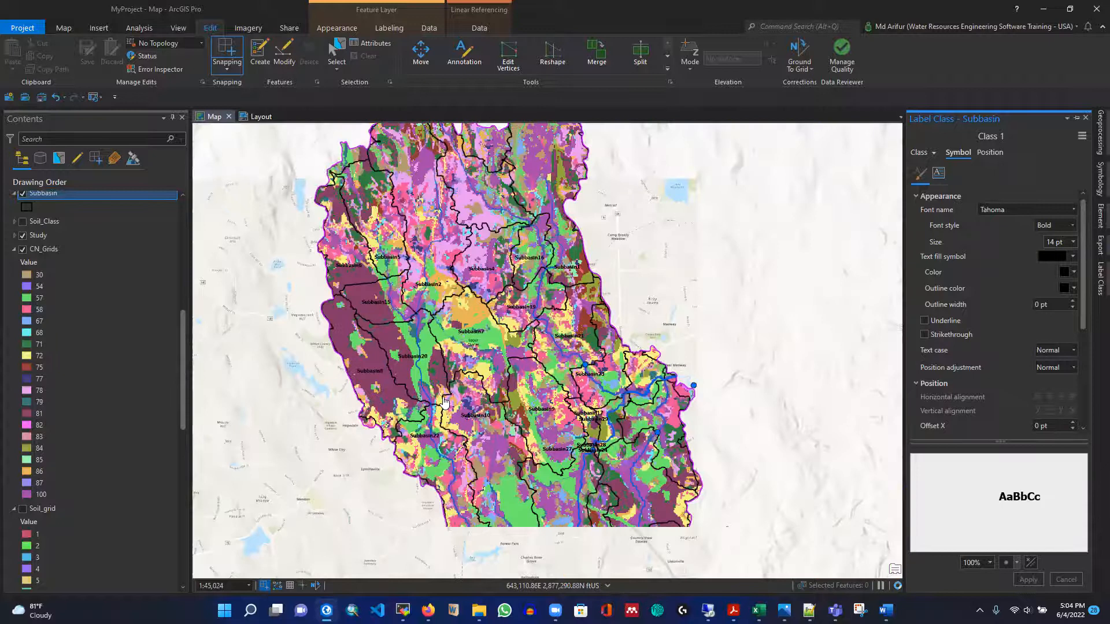
Leave the Raster Calculator and open the Zonal Statistics as Table tool from the Zonal toolset
{"action": "left_click", "coordinate": [1096, 139]}
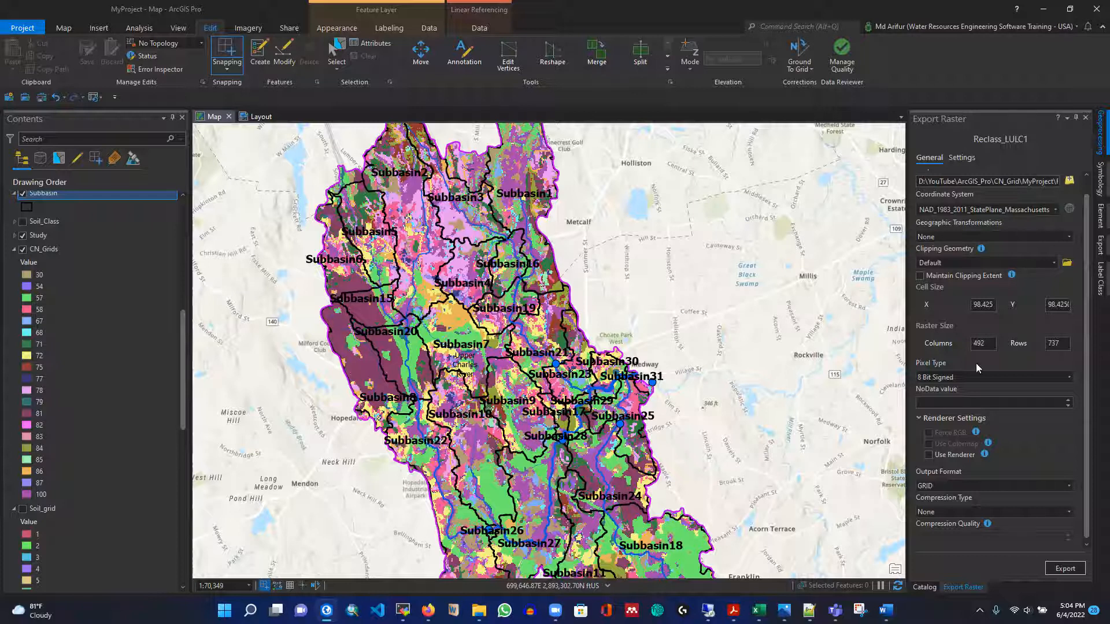
{"action": "left_click", "coordinate": [1098, 139]}
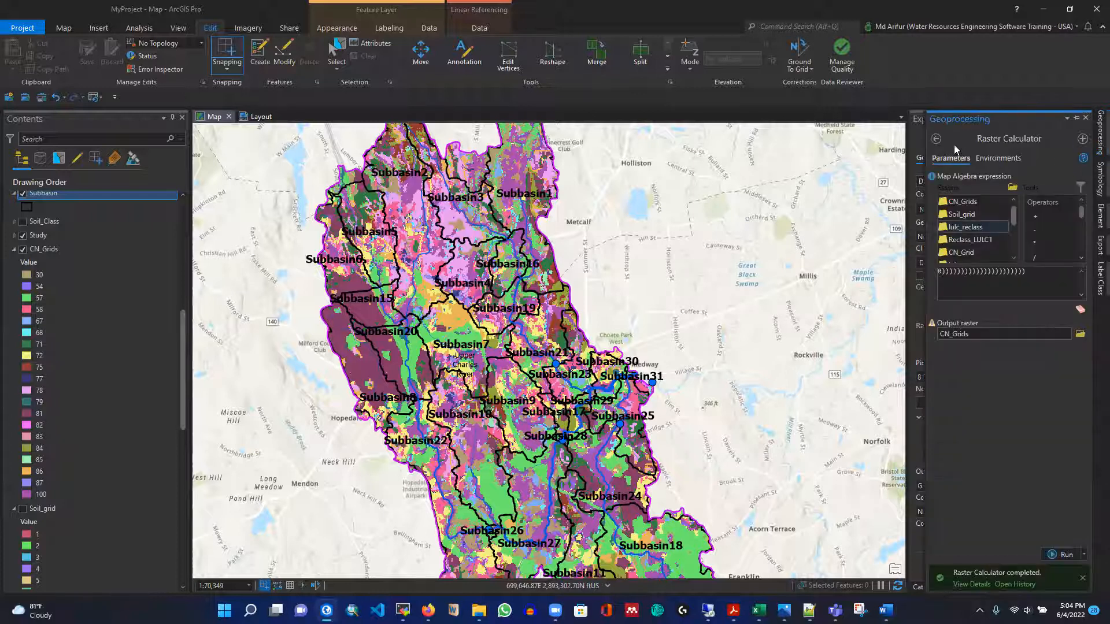
{"action": "left_click", "coordinate": [936, 141]}
{"action": "scroll", "coordinate": [990, 362], "scroll_direction": "down", "scroll_amount": 6}
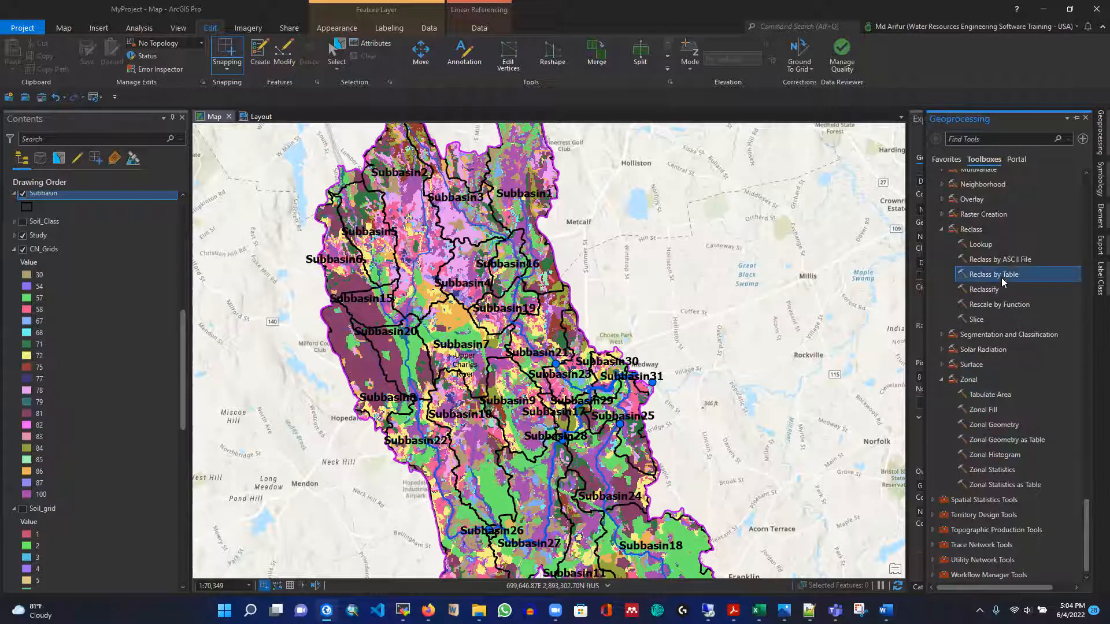
{"action": "scroll", "coordinate": [1020, 340], "scroll_direction": "up", "scroll_amount": 2}
{"action": "scroll", "coordinate": [1020, 343], "scroll_direction": "down", "scroll_amount": 3}
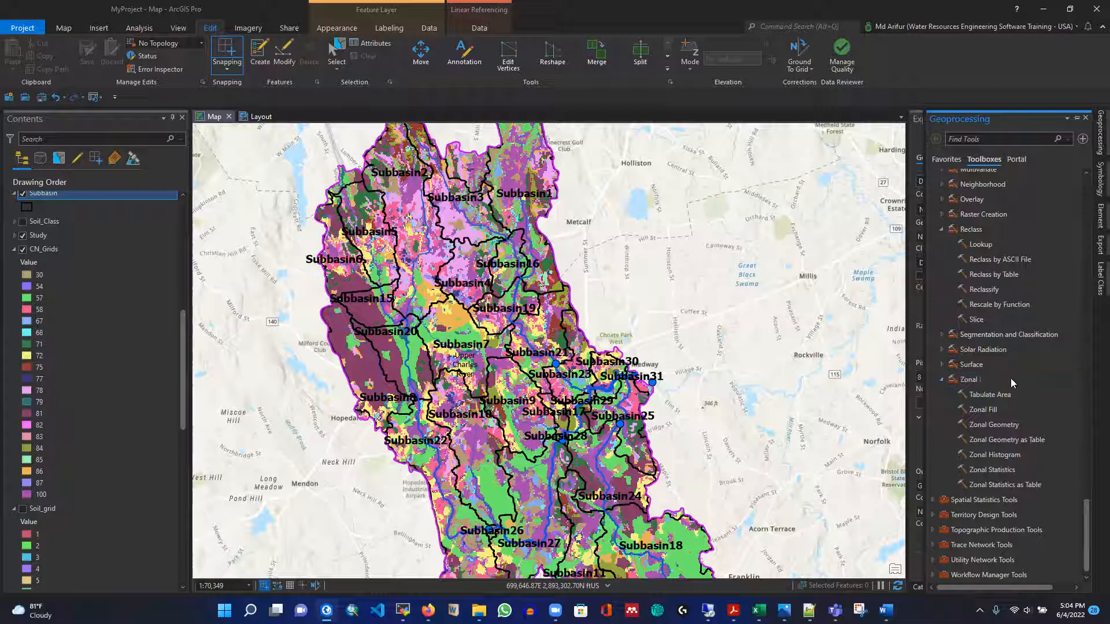
{"action": "left_click", "coordinate": [990, 484]}
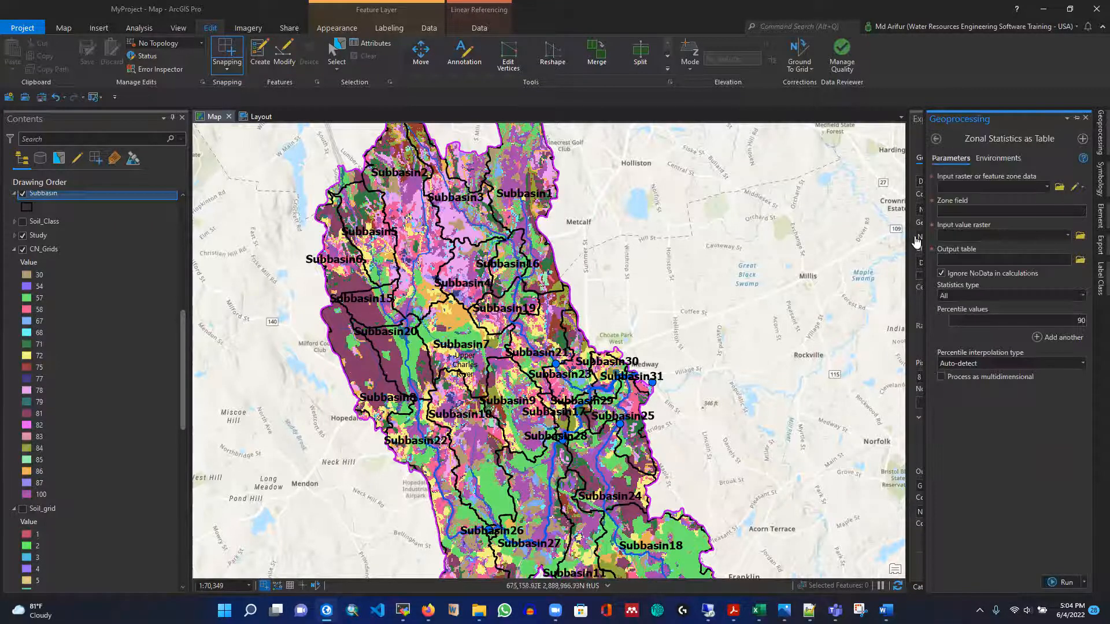
Set the Subbasin layer as the input zone data for Zonal Statistics as Table
{"action": "left_click", "coordinate": [953, 186]}
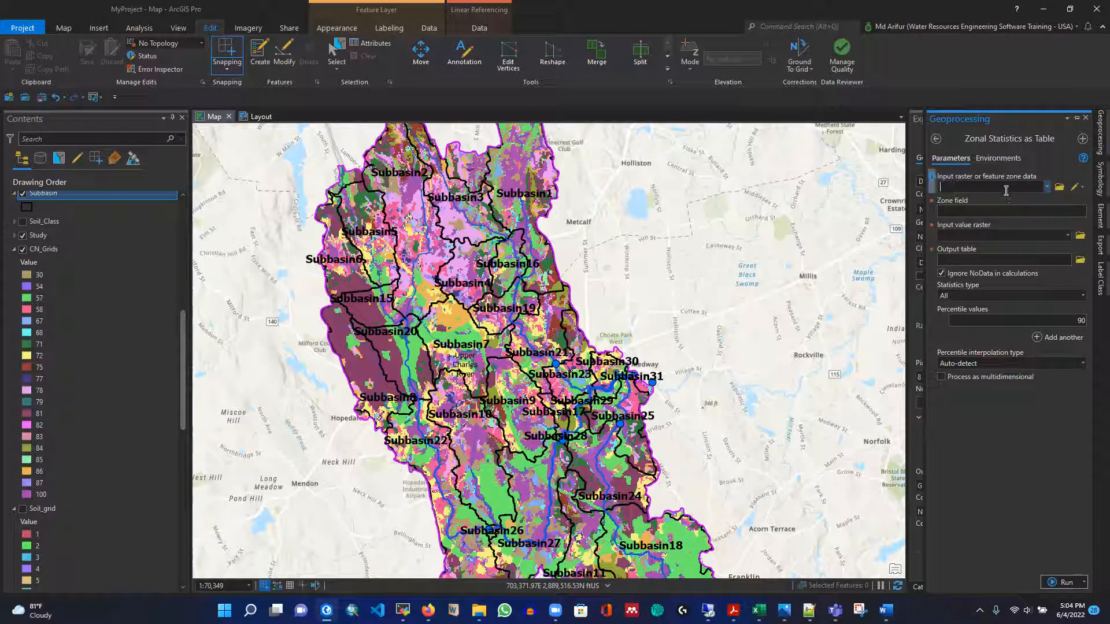
{"action": "left_click", "coordinate": [1048, 187]}
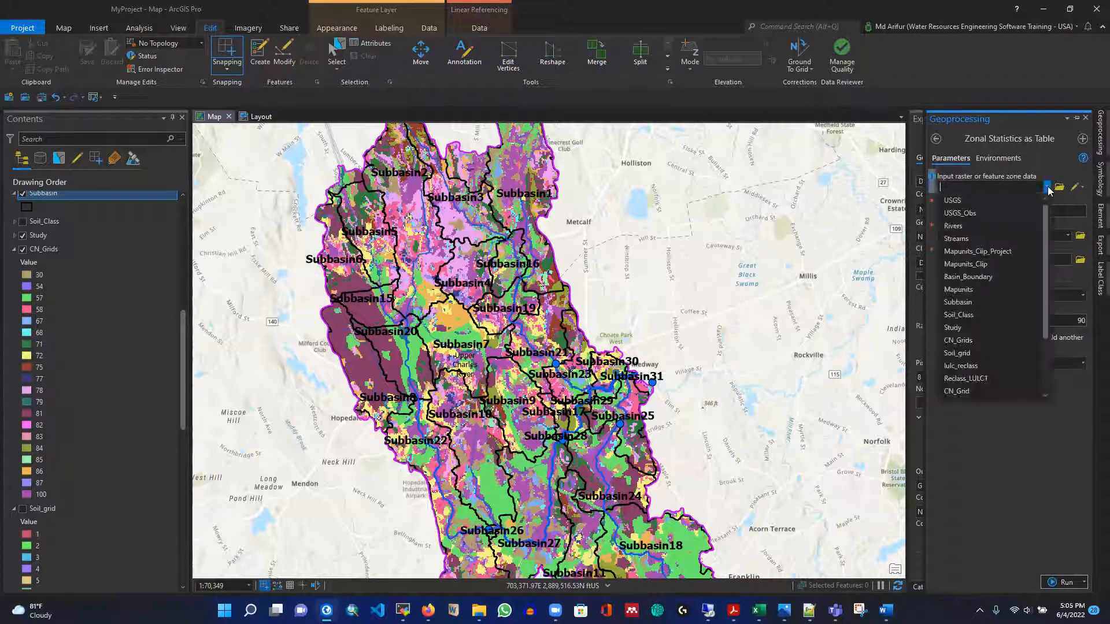
{"action": "left_click", "coordinate": [969, 305]}
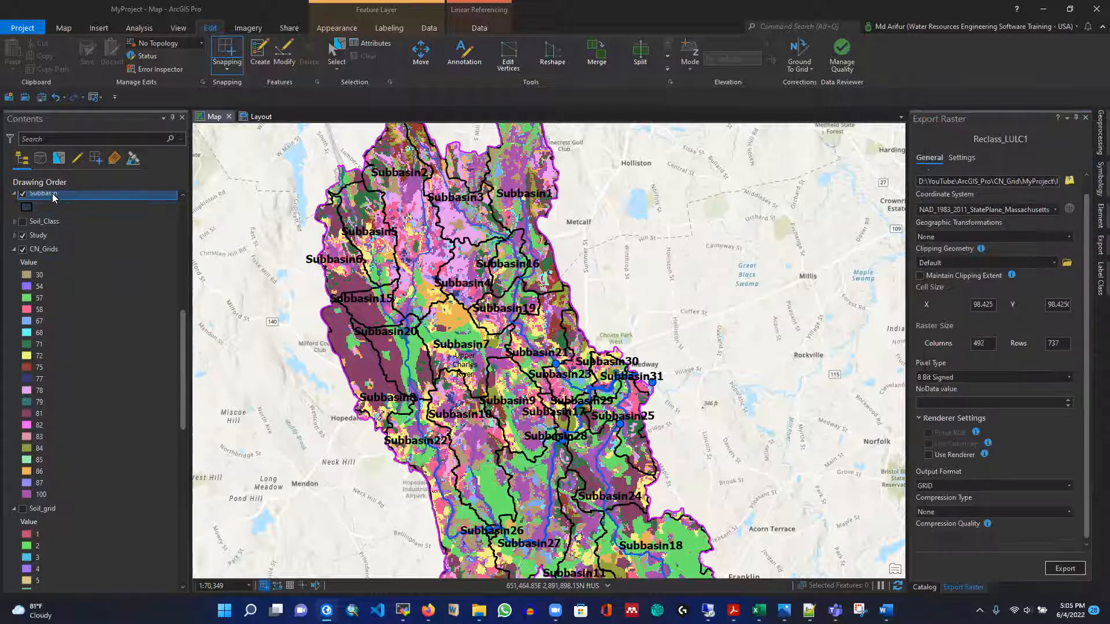
Check the name field in the Subbasin layer's attribute table and close the table
{"action": "right_click", "coordinate": [52, 193]}
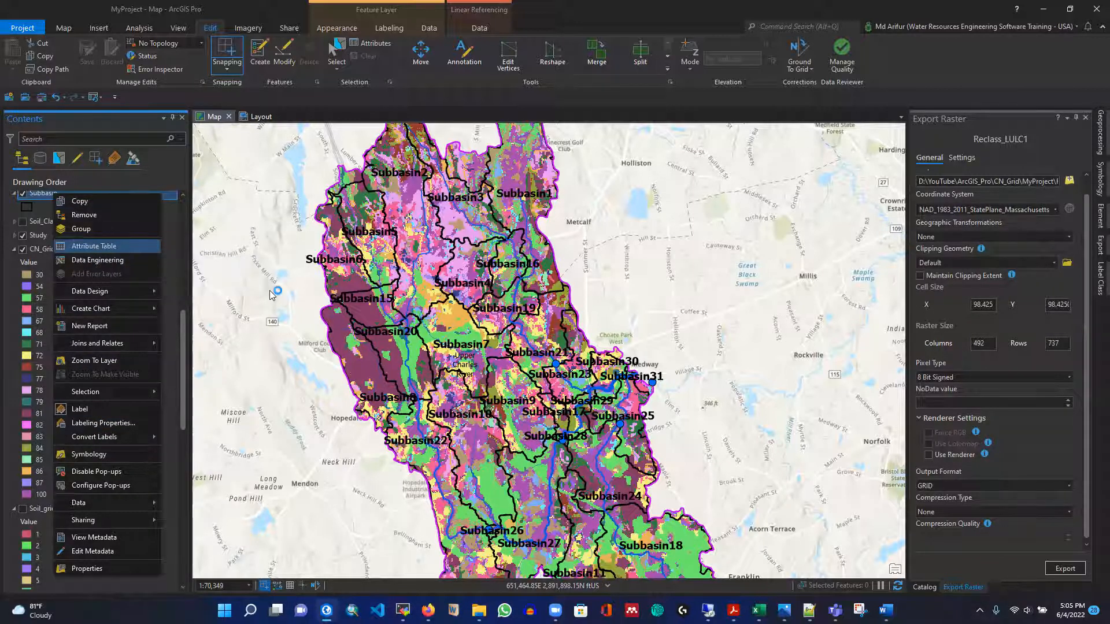
{"action": "key", "text": "Return"}
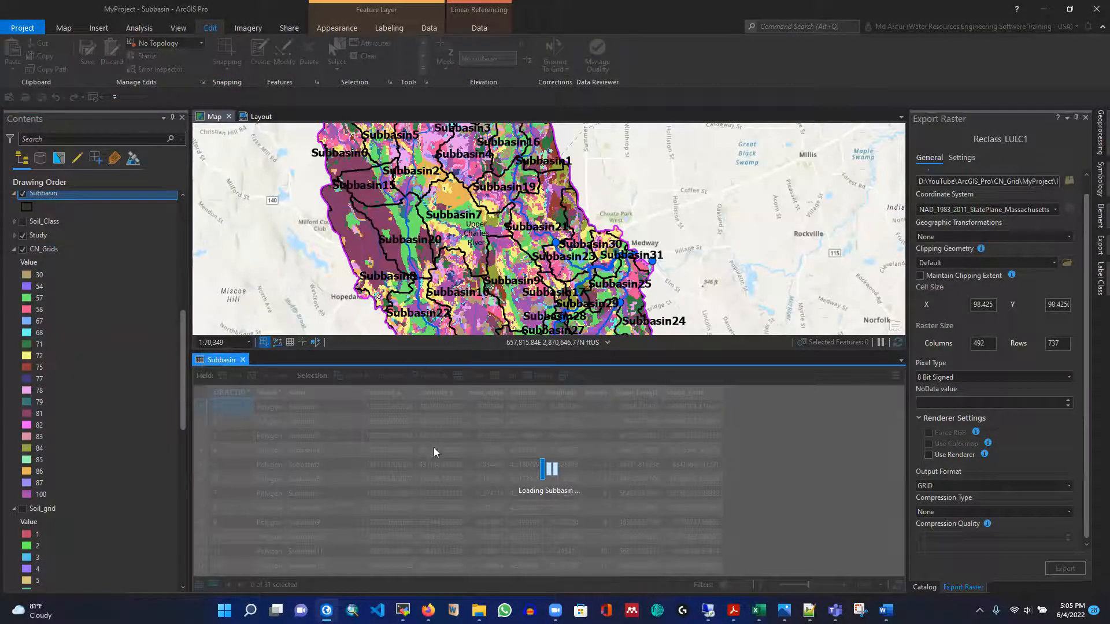
{"action": "scroll", "coordinate": [315, 451], "scroll_direction": "down", "scroll_amount": 4}
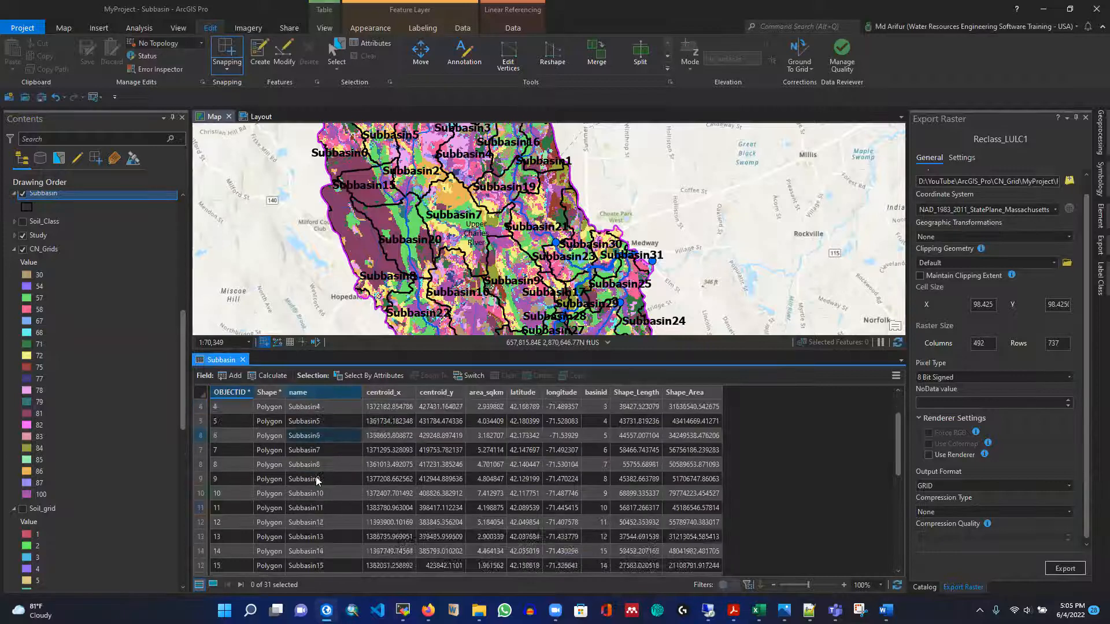
{"action": "scroll", "coordinate": [324, 523], "scroll_direction": "down", "scroll_amount": 3}
{"action": "scroll", "coordinate": [317, 500], "scroll_direction": "up", "scroll_amount": 3}
{"action": "scroll", "coordinate": [312, 496], "scroll_direction": "up", "scroll_amount": 1}
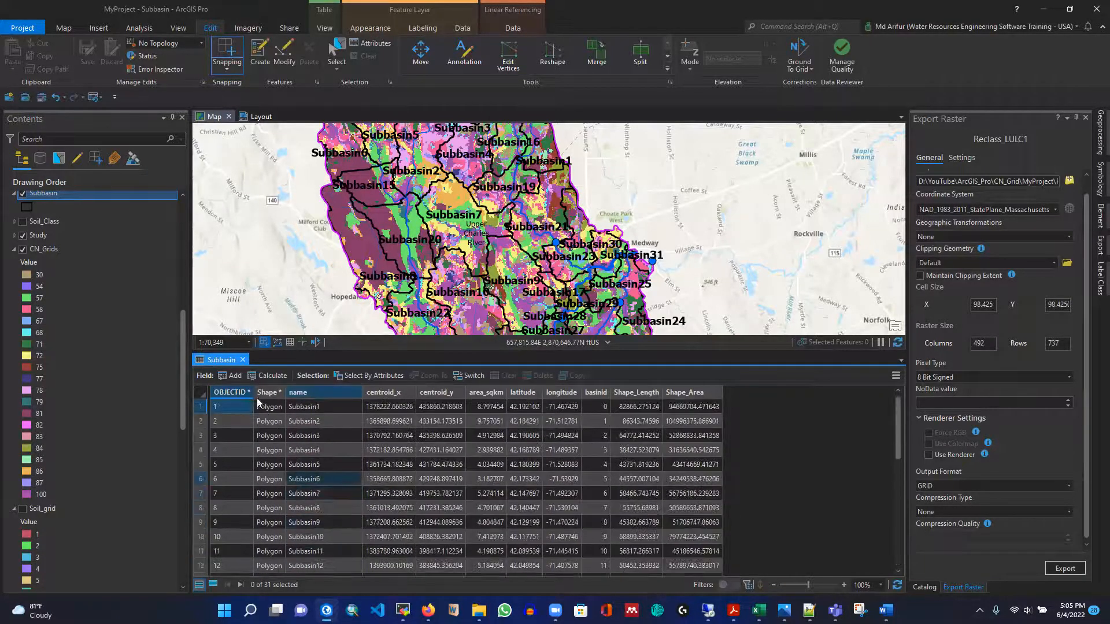
{"action": "left_click", "coordinate": [242, 360]}
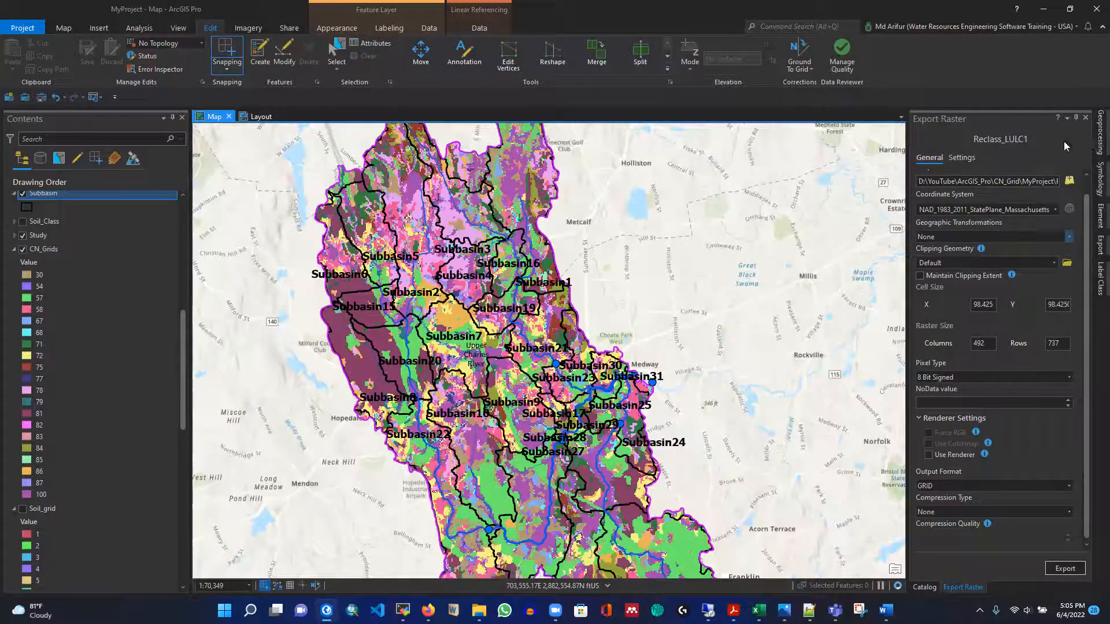
Run Zonal Statistics as Table on Subbasin by name, with CN_Grids as value raster, all statistics and output table ZonalSt_Subbasi2
{"action": "left_click", "coordinate": [1100, 133]}
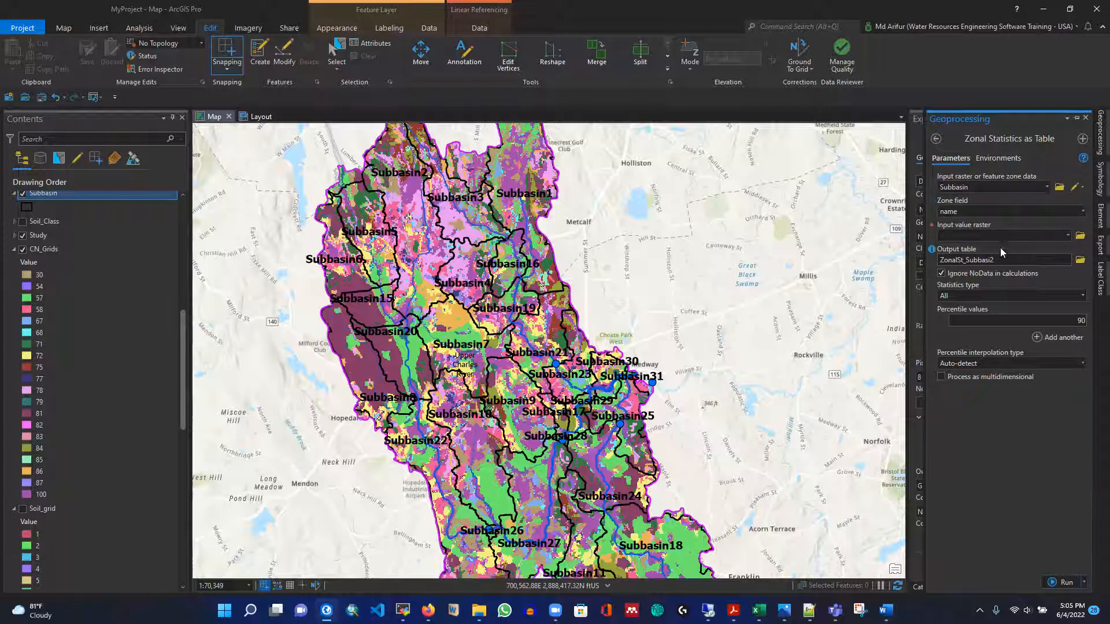
{"action": "left_click", "coordinate": [1067, 236]}
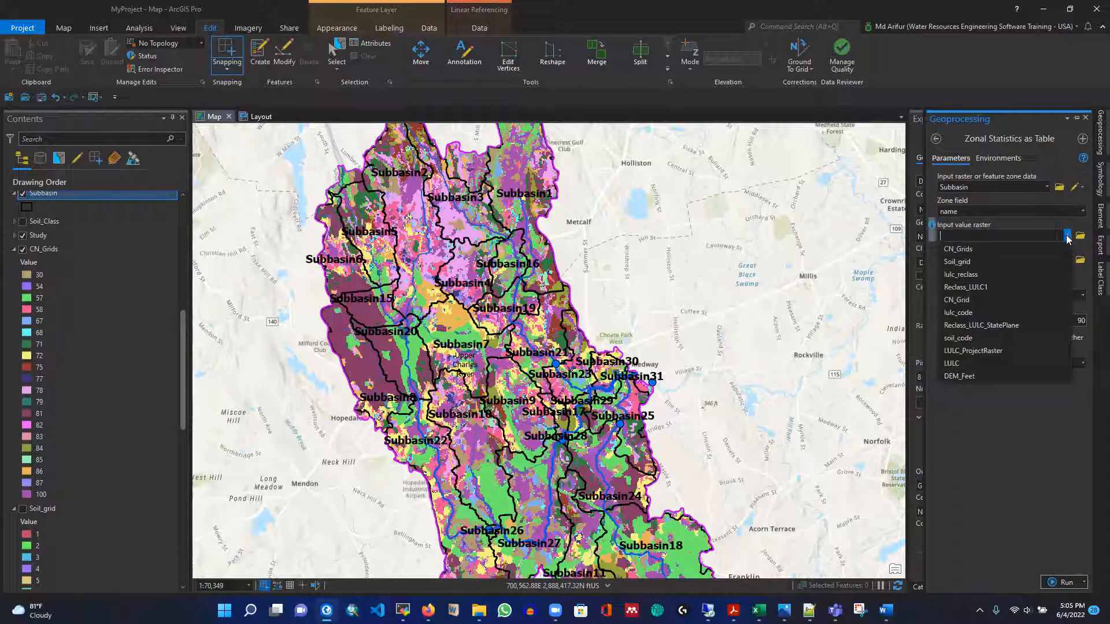
{"action": "left_click", "coordinate": [965, 251]}
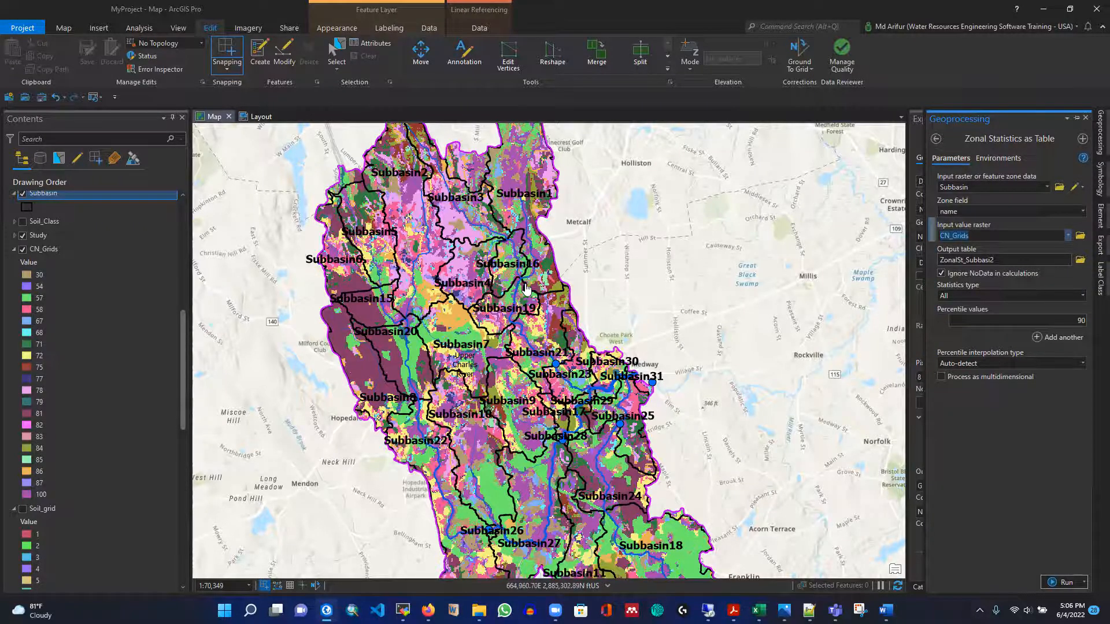
{"action": "left_click", "coordinate": [1083, 296]}
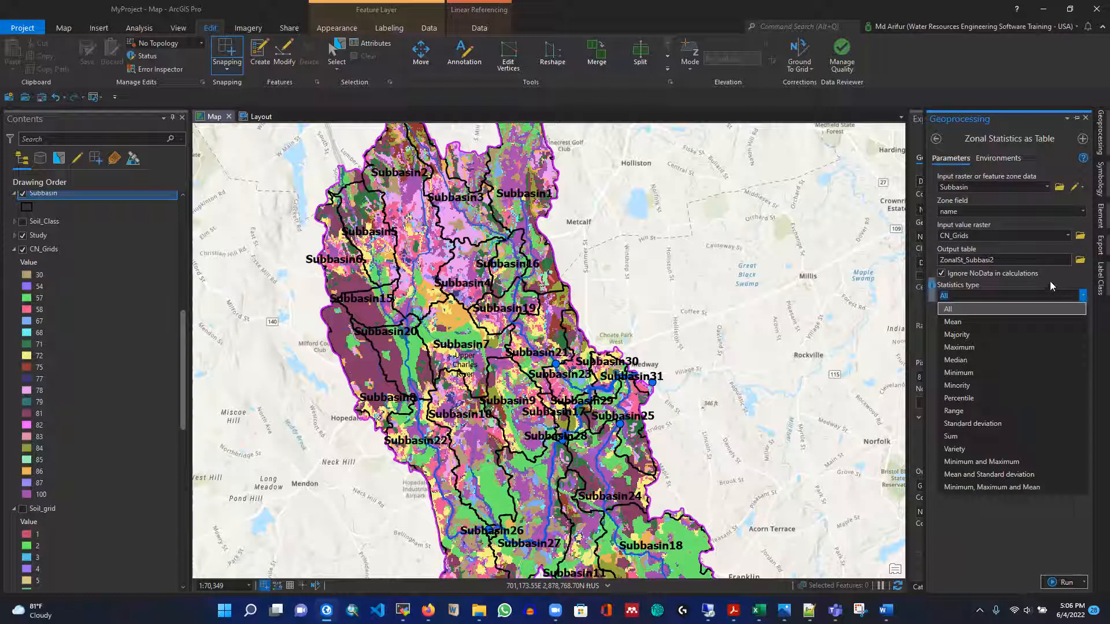
{"action": "left_click", "coordinate": [1069, 281]}
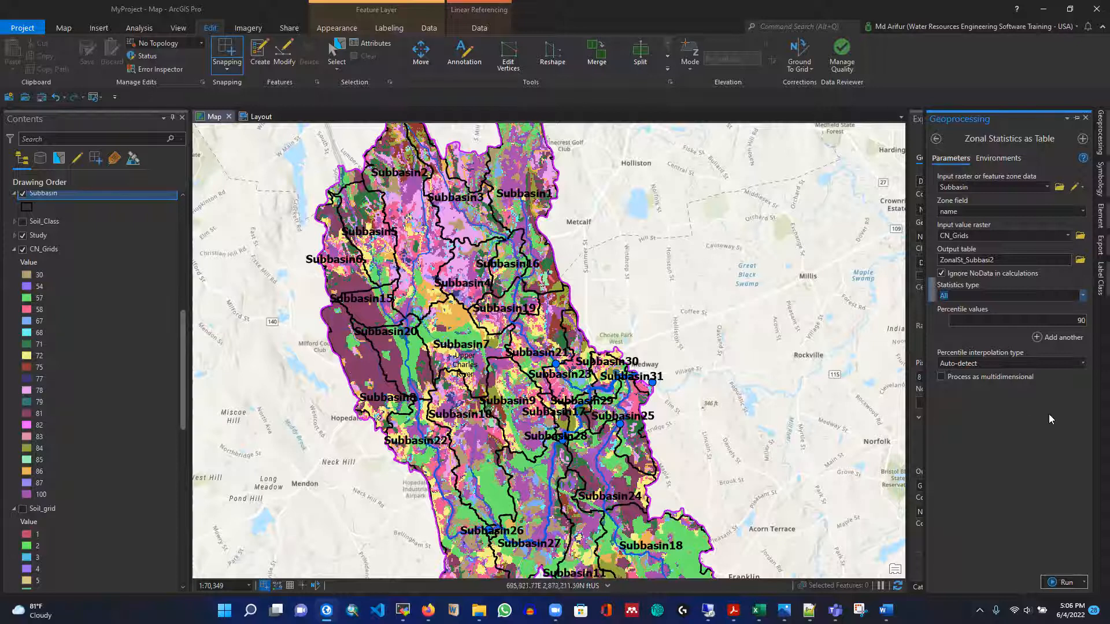
{"action": "left_click", "coordinate": [1068, 583]}
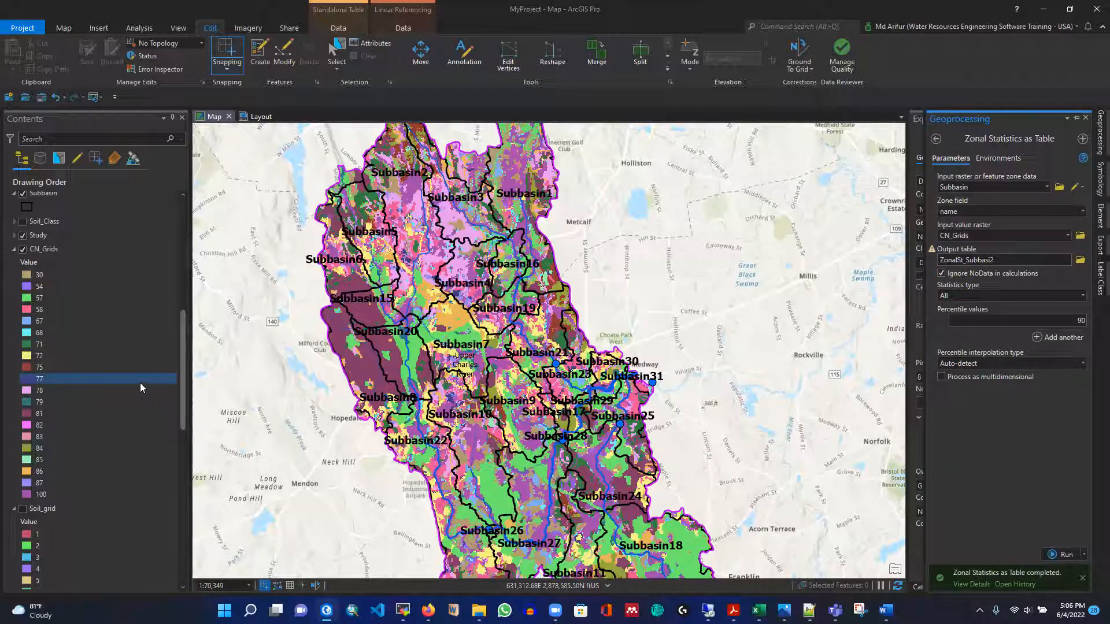
Examine the MEAN curve number of each subbasin in the ZonalSt_Subbasi2 standalone table and close the table
{"action": "scroll", "coordinate": [144, 370], "scroll_direction": "down", "scroll_amount": 5}
{"action": "scroll", "coordinate": [139, 382], "scroll_direction": "down", "scroll_amount": 2}
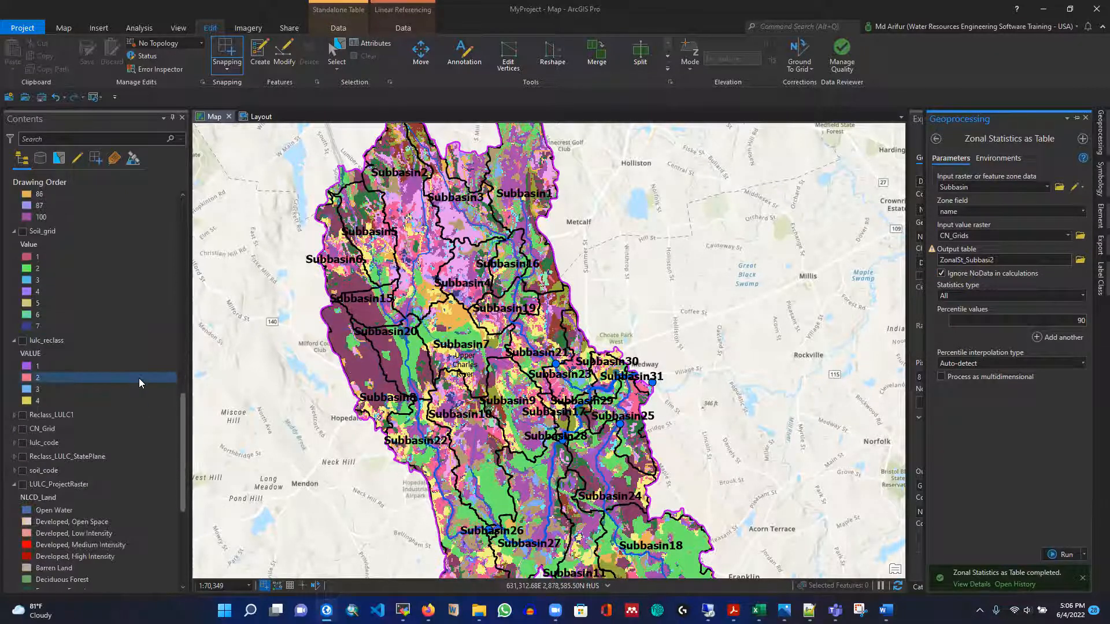
{"action": "scroll", "coordinate": [139, 382], "scroll_direction": "down", "scroll_amount": 2}
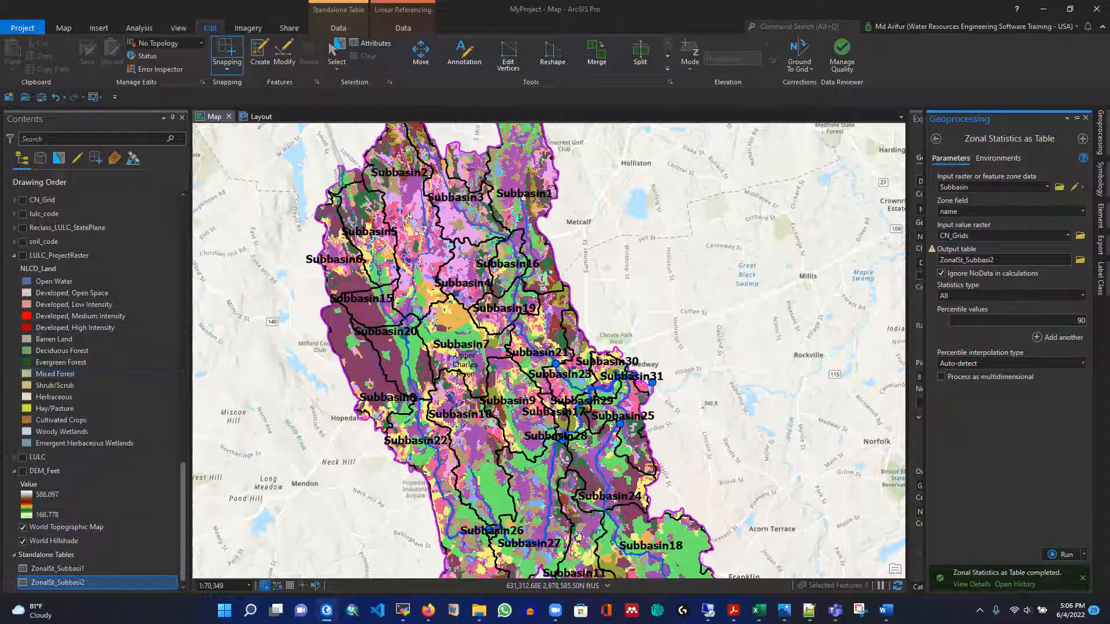
{"action": "right_click", "coordinate": [70, 585]}
{"action": "left_click", "coordinate": [96, 293]}
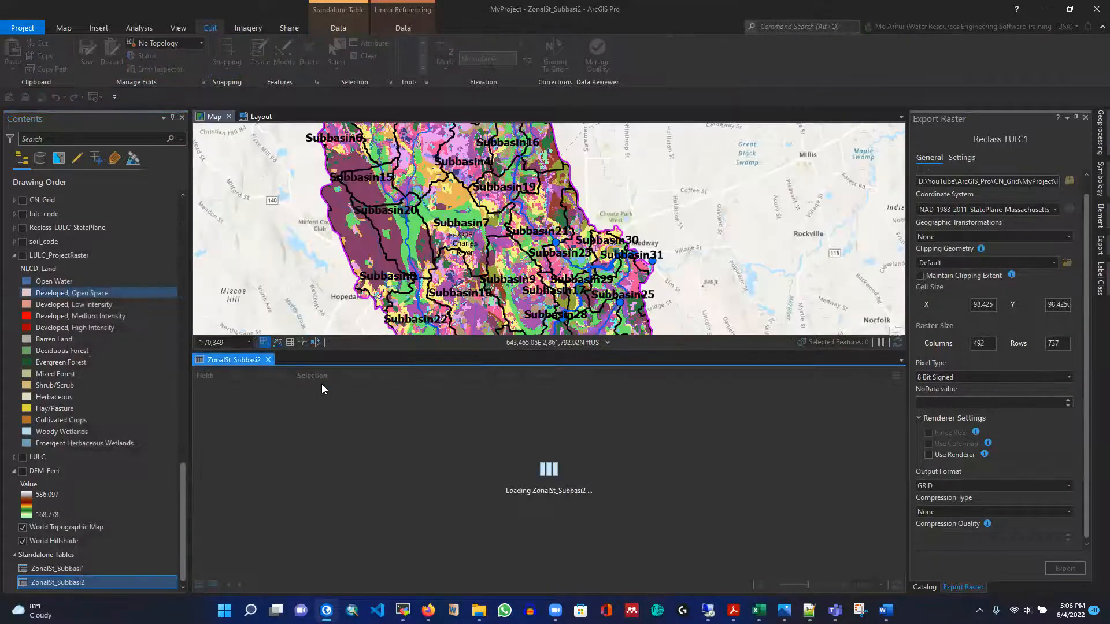
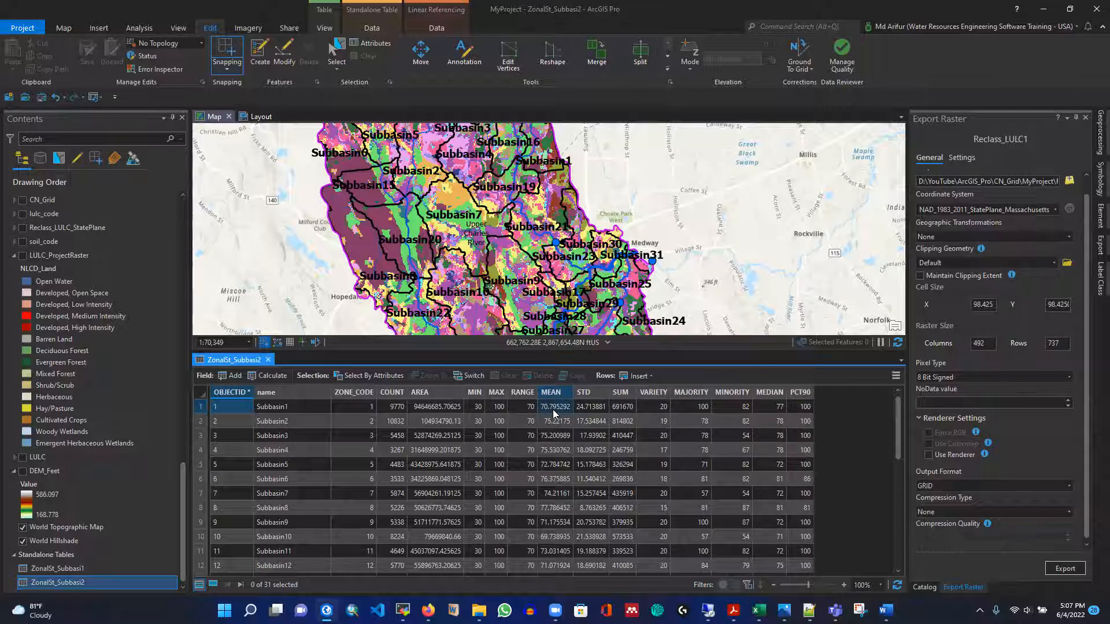
{"action": "left_click", "coordinate": [567, 424]}
{"action": "scroll", "coordinate": [556, 481], "scroll_direction": "down", "scroll_amount": 6}
{"action": "left_click", "coordinate": [561, 495]}
{"action": "scroll", "coordinate": [561, 495], "scroll_direction": "up", "scroll_amount": 4}
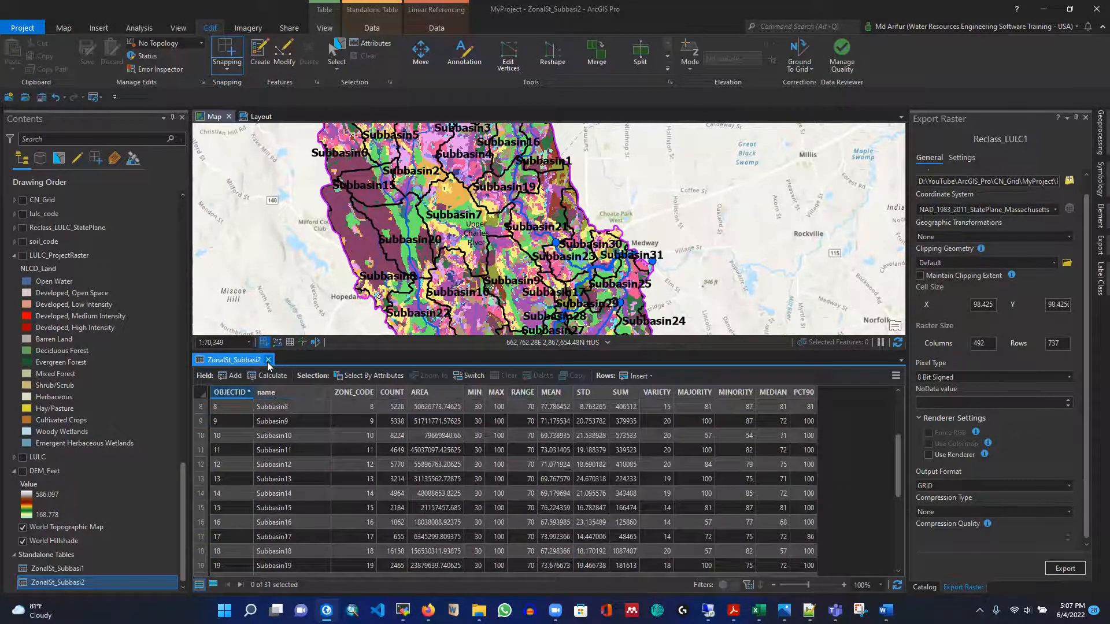
{"action": "left_click", "coordinate": [268, 359]}
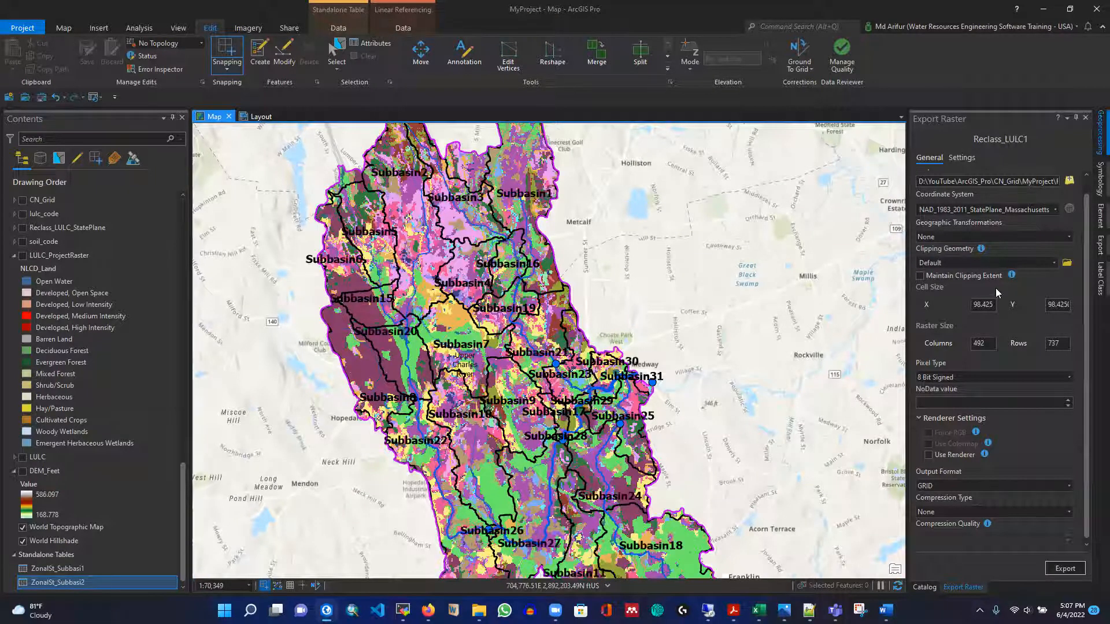
Open the Table To Excel conversion tool and set ZonalSt_Subbasi2 as its input table
{"action": "left_click", "coordinate": [1101, 134]}
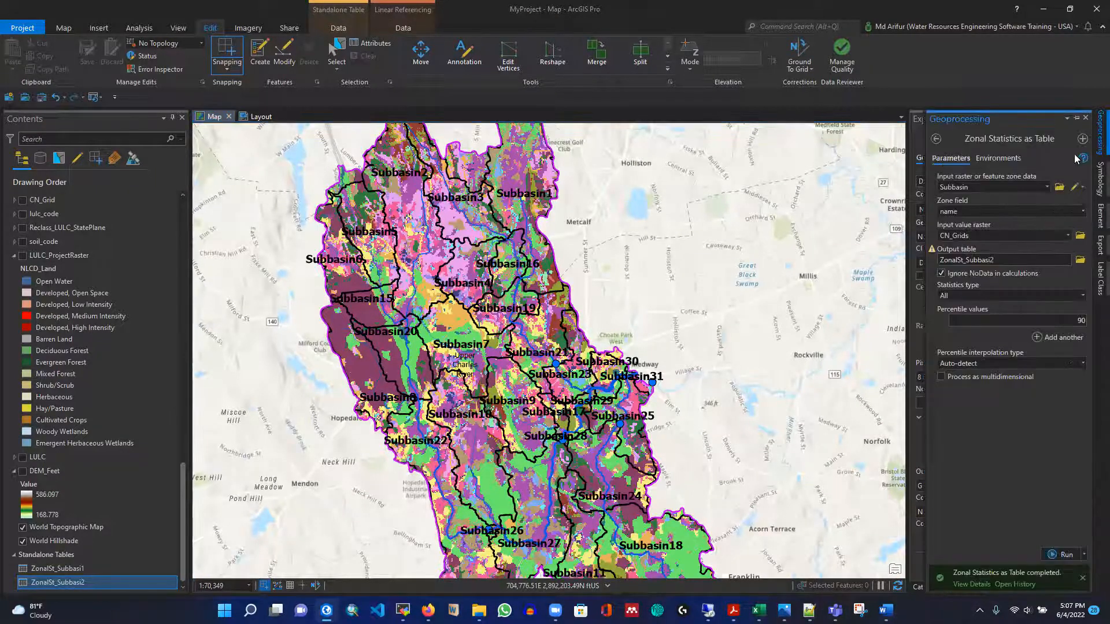
{"action": "left_click", "coordinate": [936, 139]}
{"action": "scroll", "coordinate": [997, 306], "scroll_direction": "up", "scroll_amount": 15}
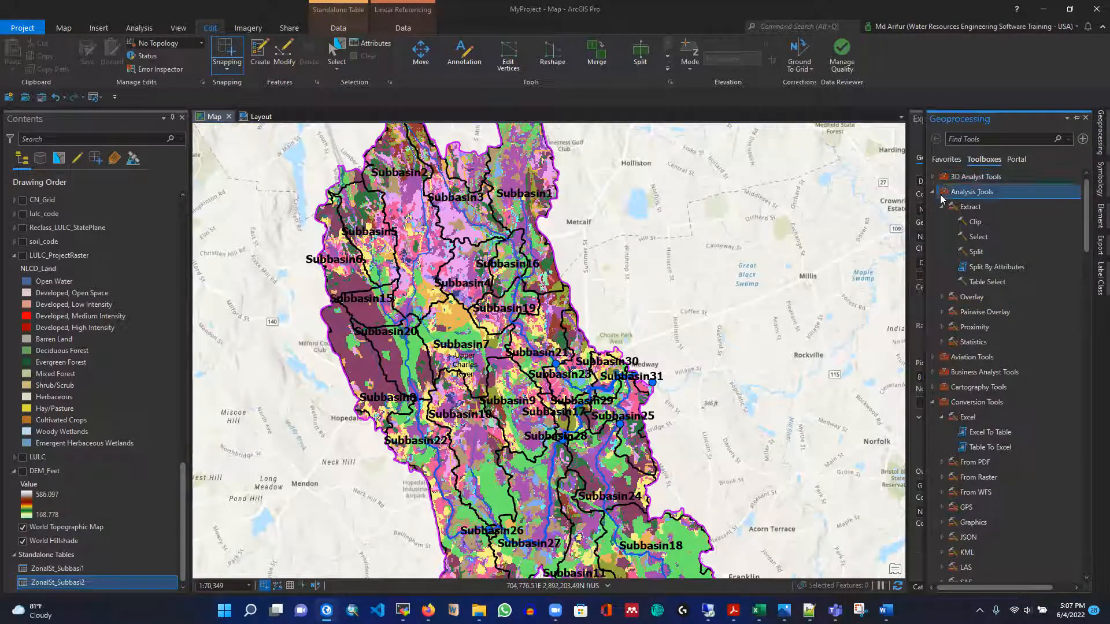
{"action": "scroll", "coordinate": [996, 309], "scroll_direction": "down", "scroll_amount": 15}
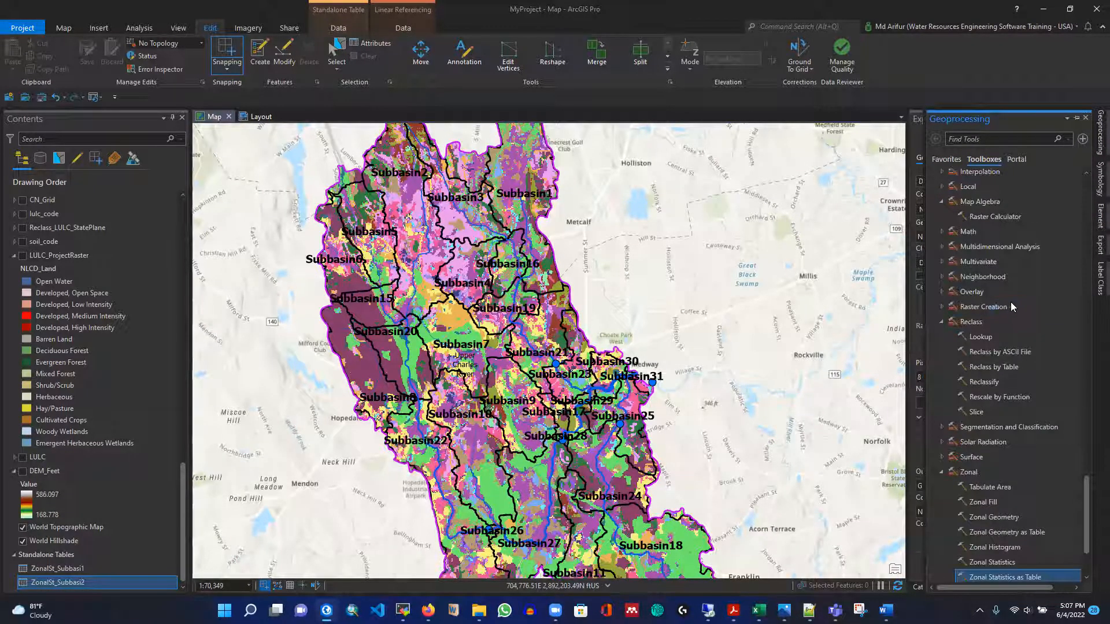
{"action": "scroll", "coordinate": [951, 248], "scroll_direction": "up", "scroll_amount": 15}
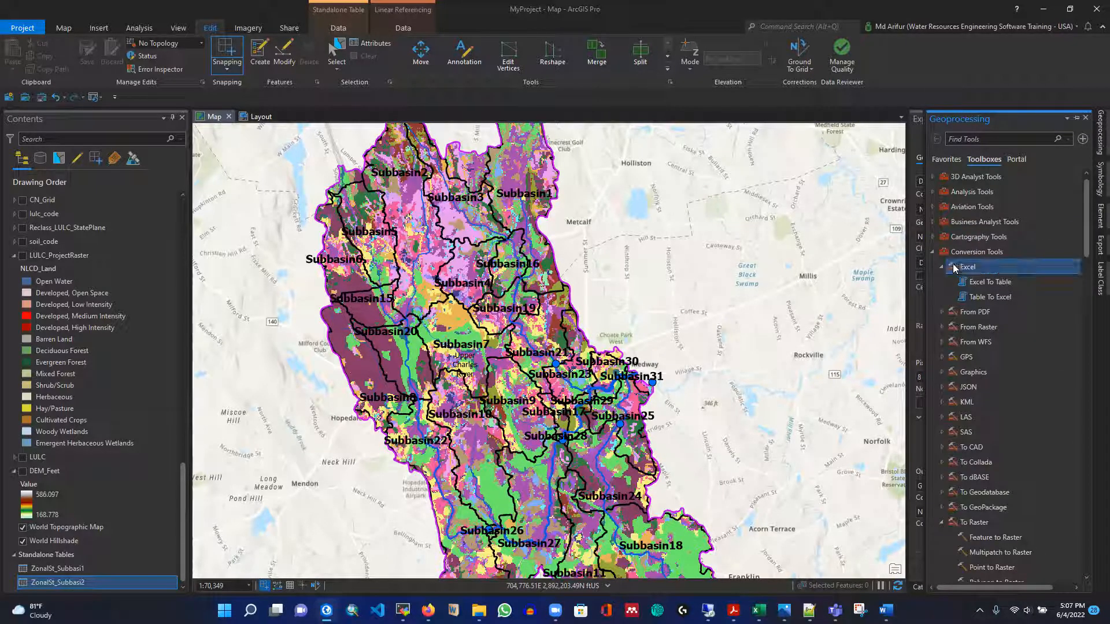
{"action": "scroll", "coordinate": [1011, 286], "scroll_direction": "down", "scroll_amount": 1}
{"action": "left_click", "coordinate": [970, 242]}
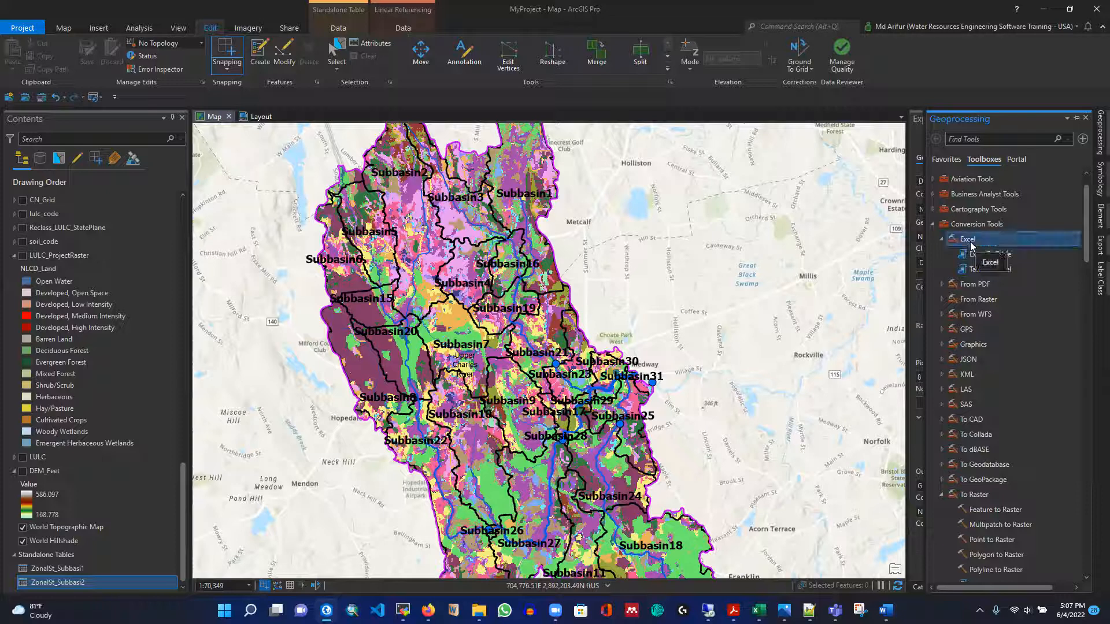
{"action": "left_click", "coordinate": [980, 269]}
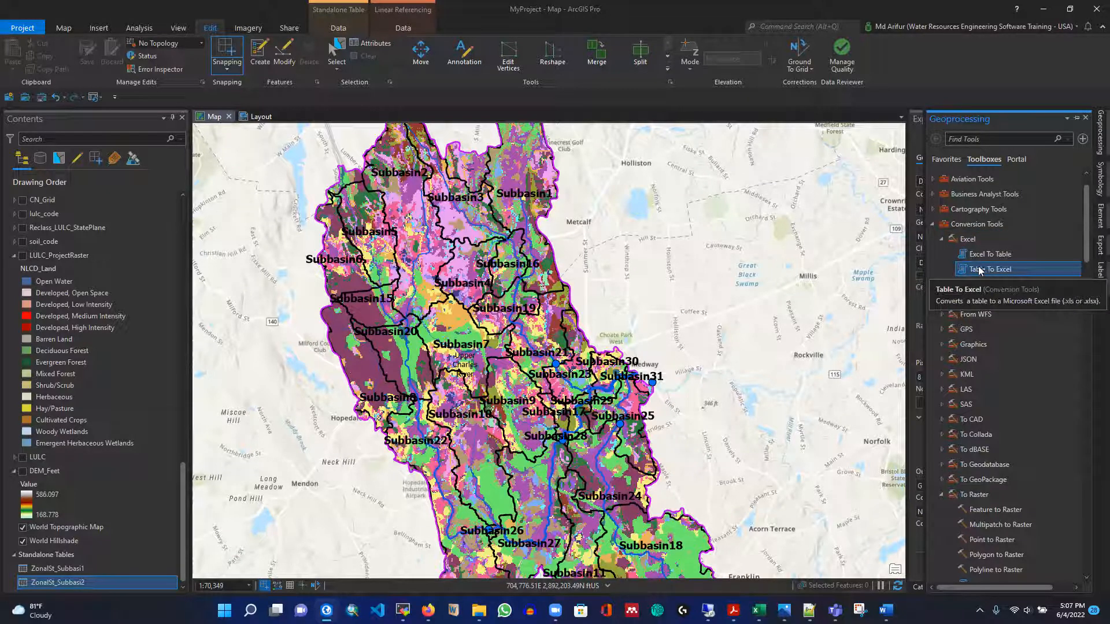
{"action": "double_click", "coordinate": [980, 269]}
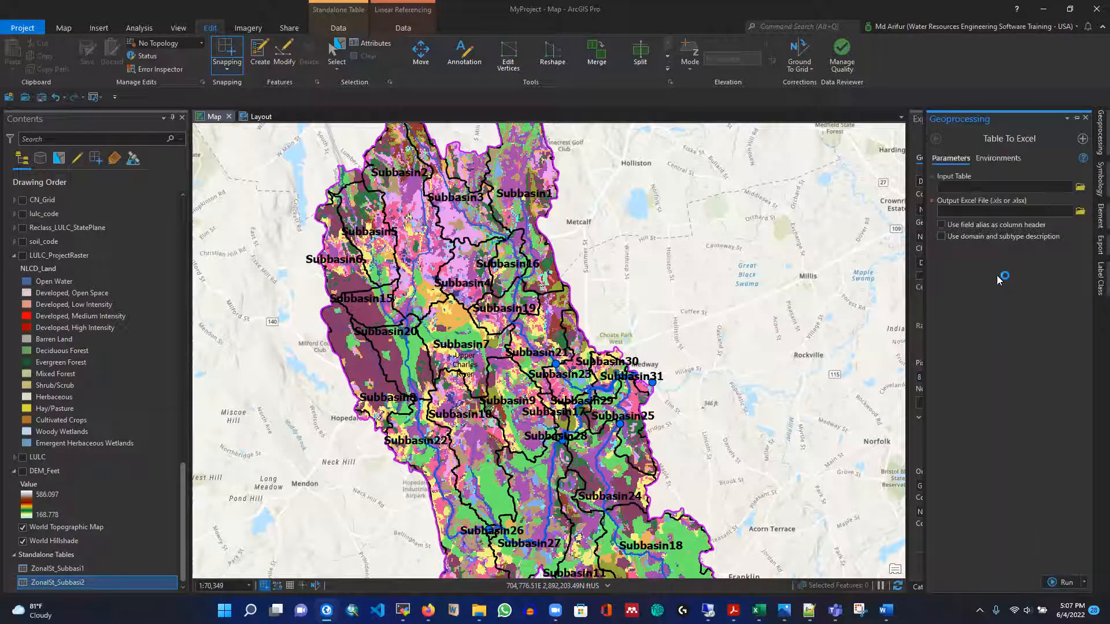
{"action": "left_click", "coordinate": [1068, 188]}
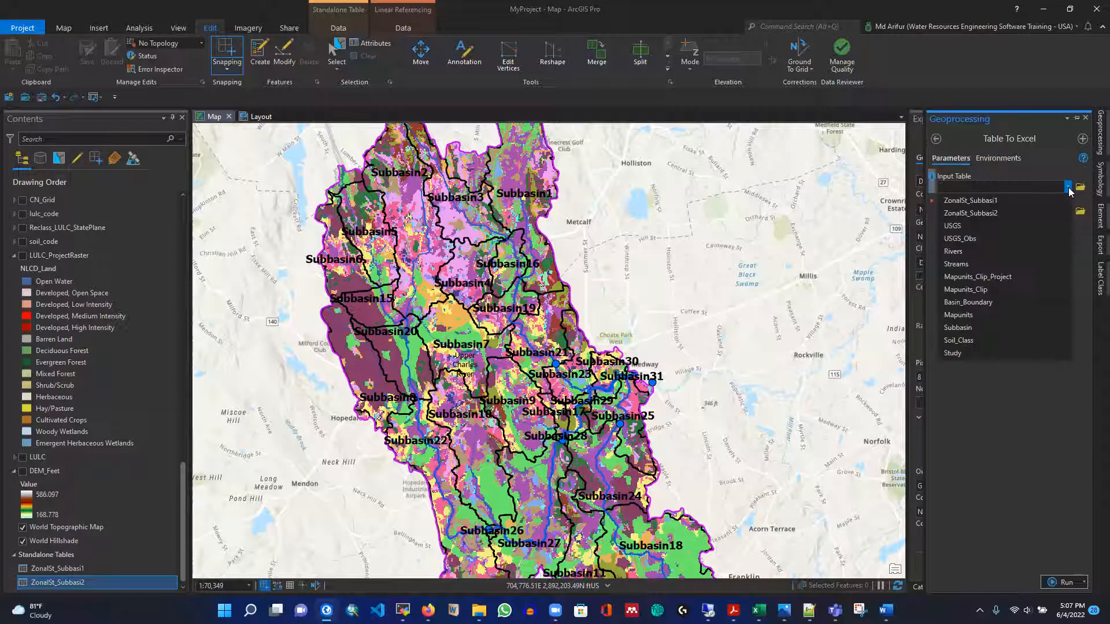
{"action": "left_click", "coordinate": [983, 213]}
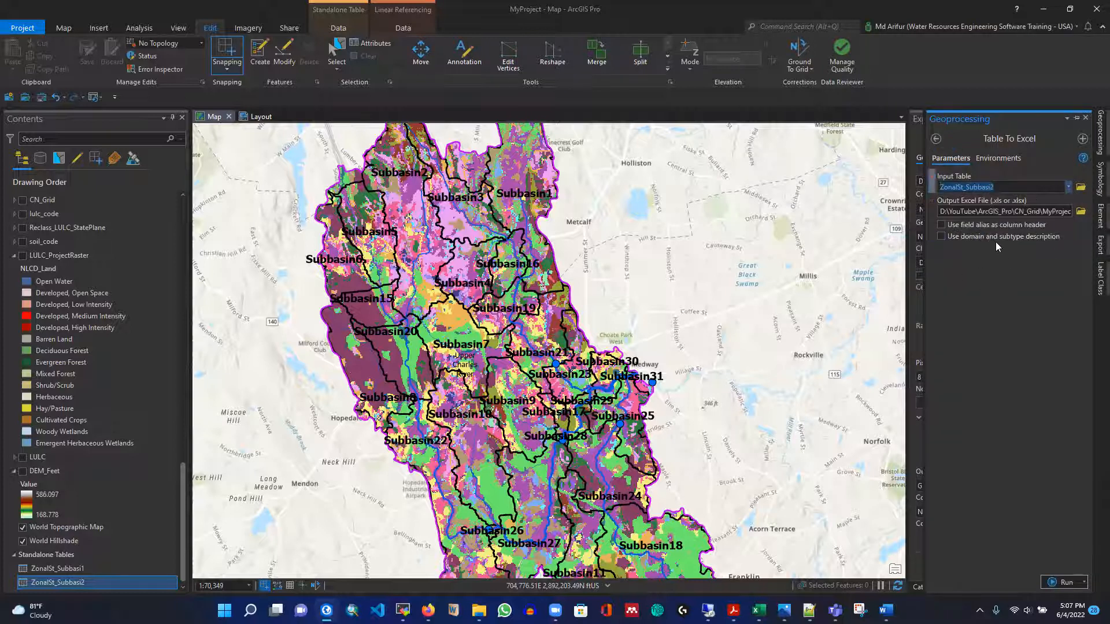
{"action": "left_click", "coordinate": [1081, 212]}
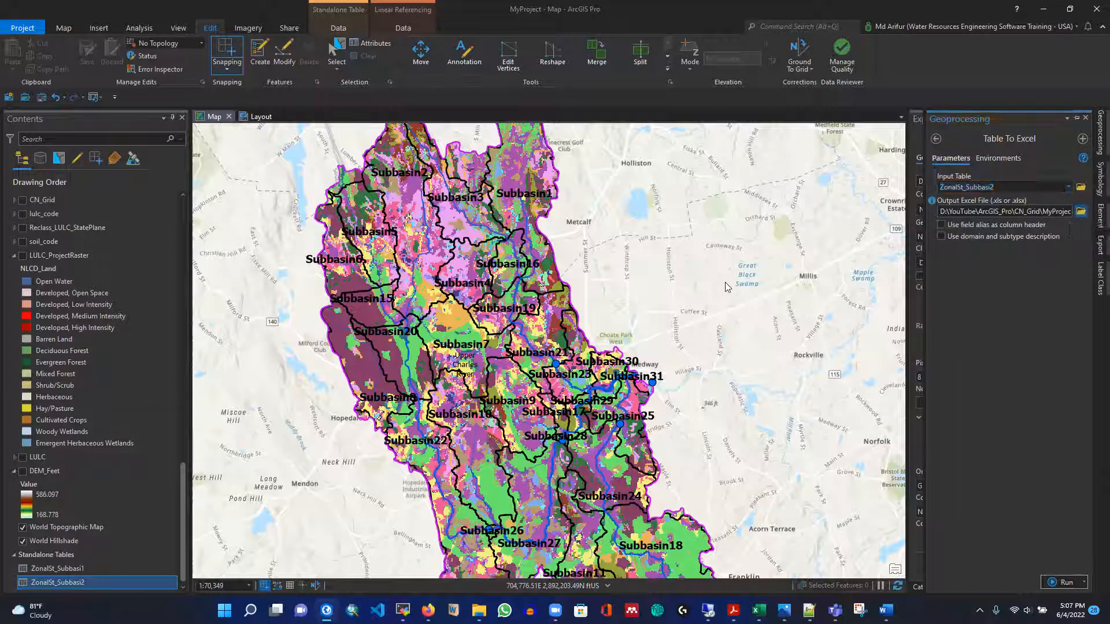
{"action": "left_click", "coordinate": [571, 206]}
{"action": "left_click", "coordinate": [536, 206]}
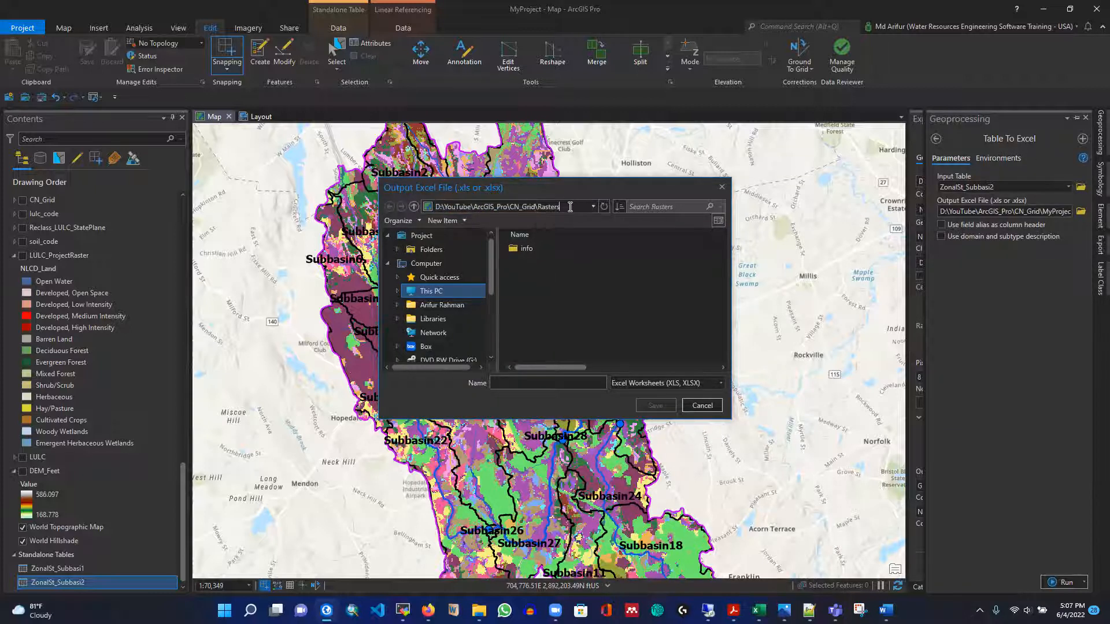
{"action": "left_click_drag", "start_coordinate": [573, 206], "coordinate": [427, 209]}
{"action": "right_click", "coordinate": [493, 206]}
{"action": "left_click", "coordinate": [514, 225]}
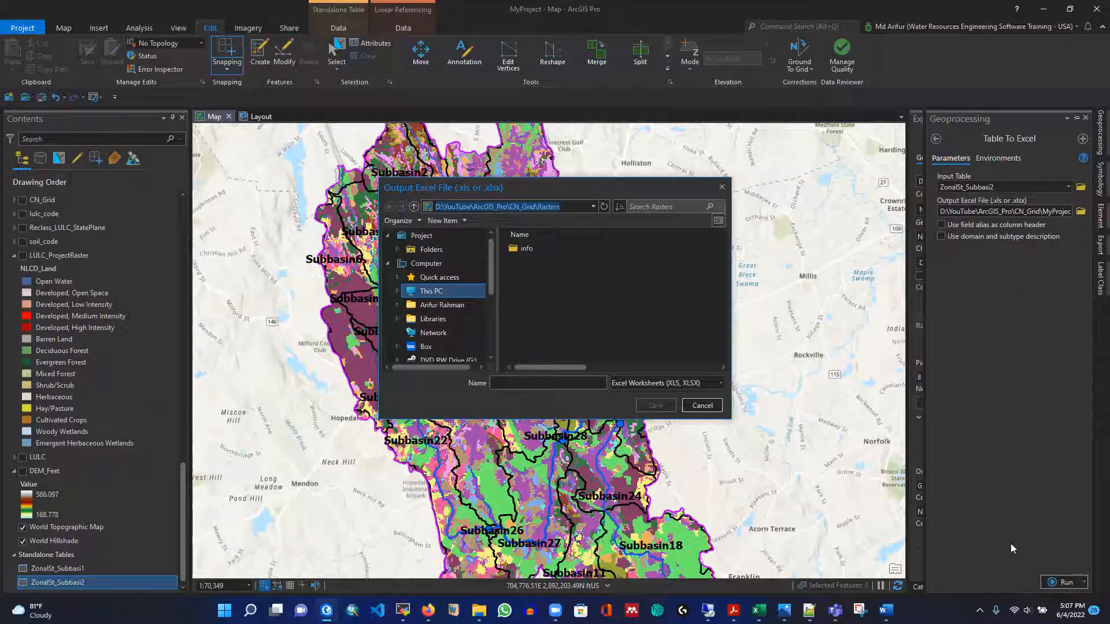
{"action": "left_click", "coordinate": [698, 407]}
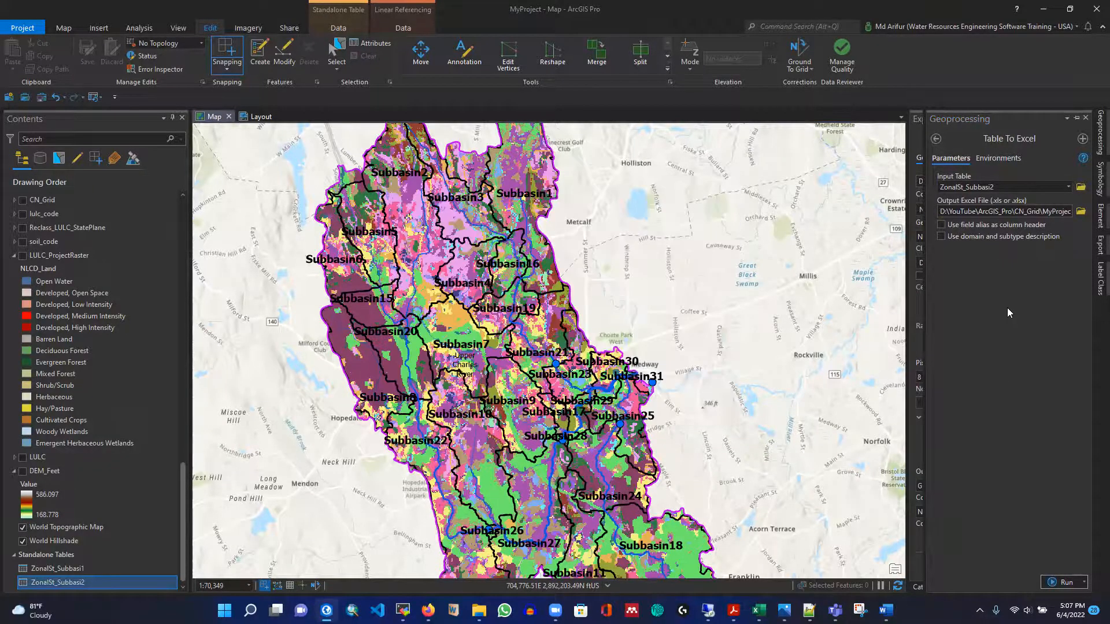
Run Table To Excel on ZonalSt_Subbasi2 with the default output file in the MyProject folder
{"action": "left_click", "coordinate": [1064, 583]}
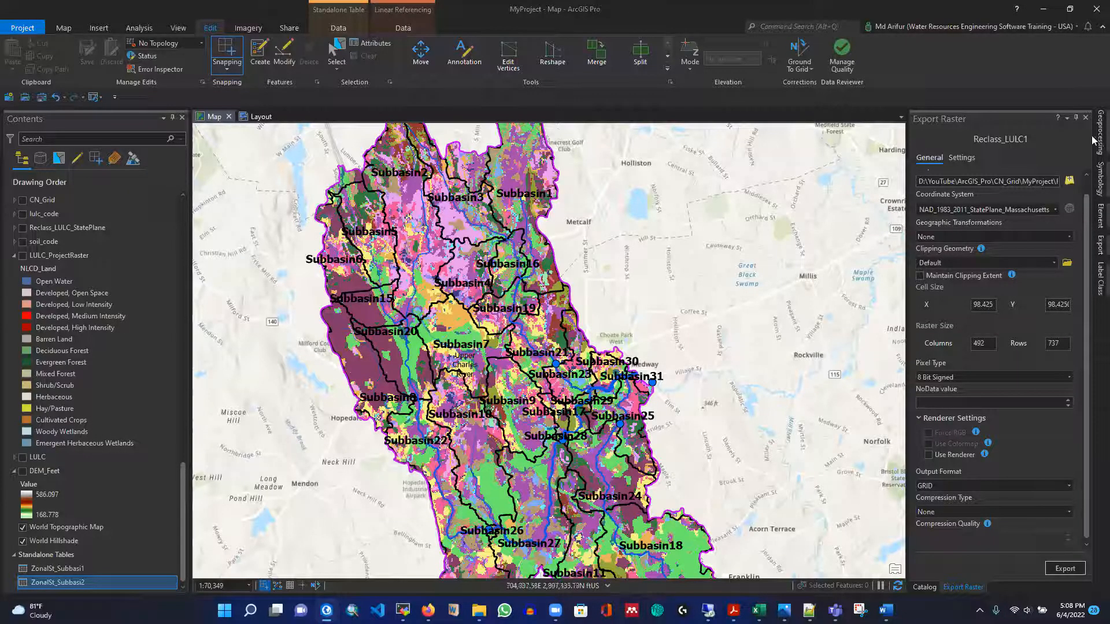
Switch to File Explorer and look for the exported Excel file in the CN_Grid\Rasters folder
{"action": "mouse_move", "coordinate": [479, 610]}
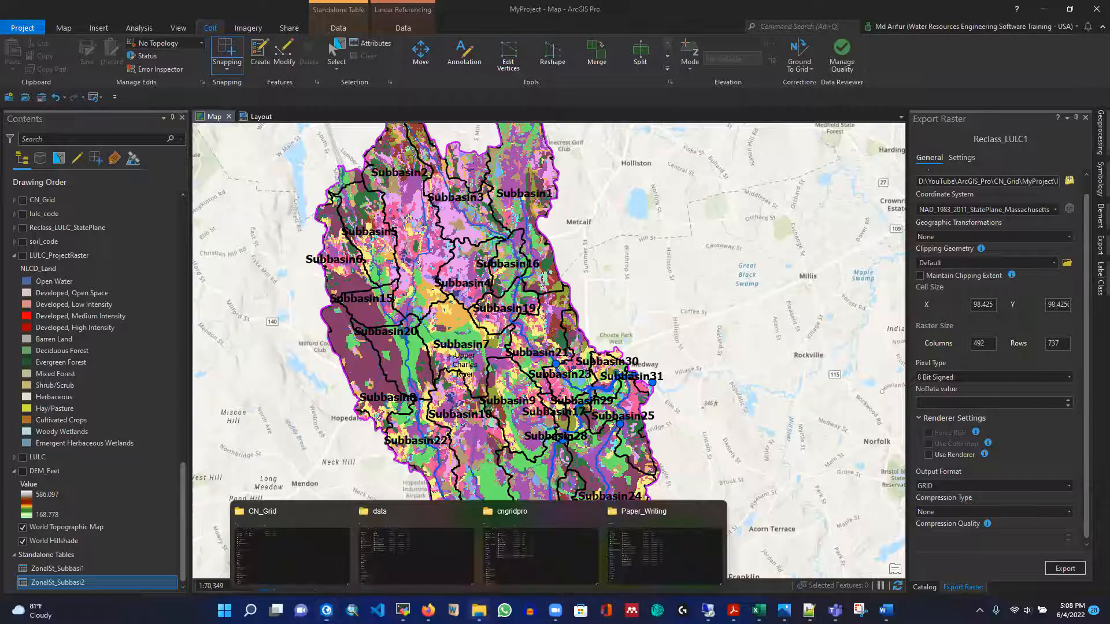
{"action": "left_click", "coordinate": [339, 547]}
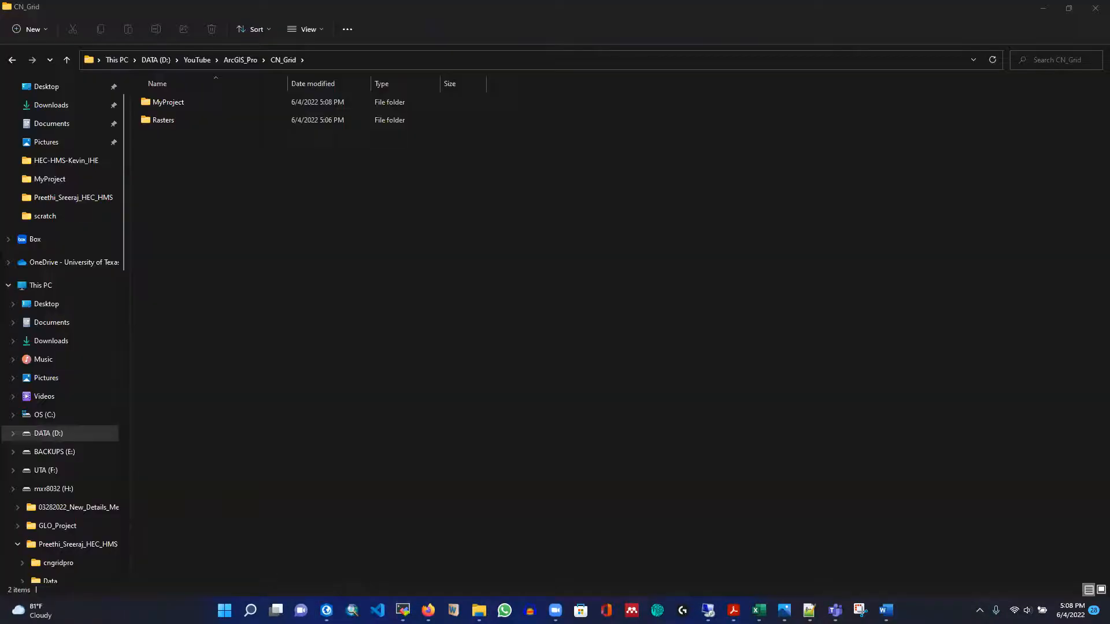
{"action": "double_click", "coordinate": [168, 119]}
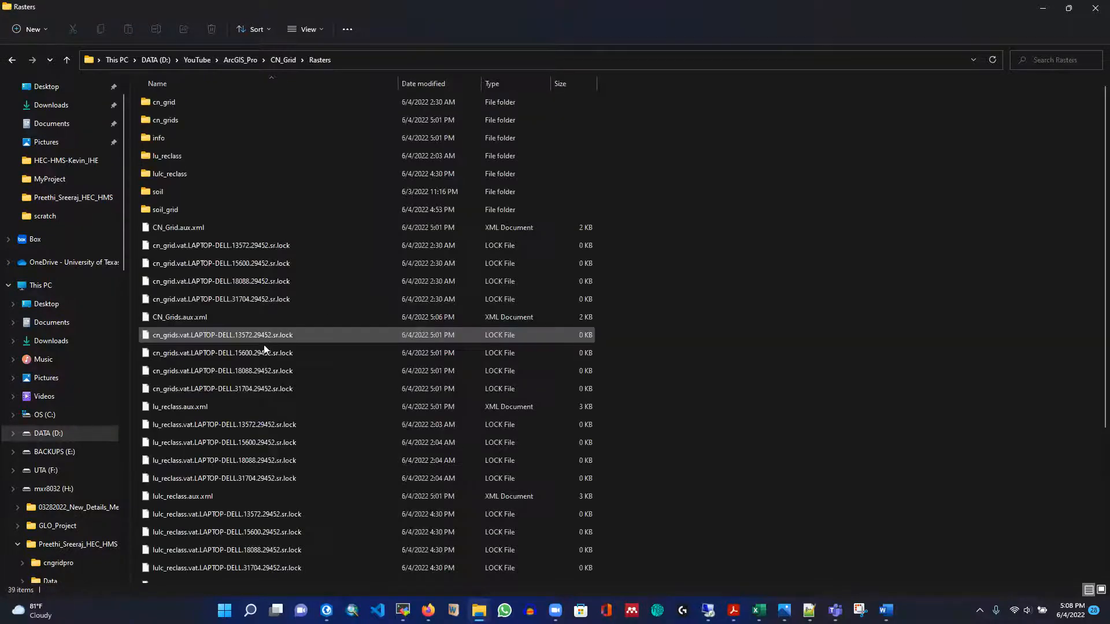
{"action": "scroll", "coordinate": [310, 265], "scroll_direction": "down", "scroll_amount": 5}
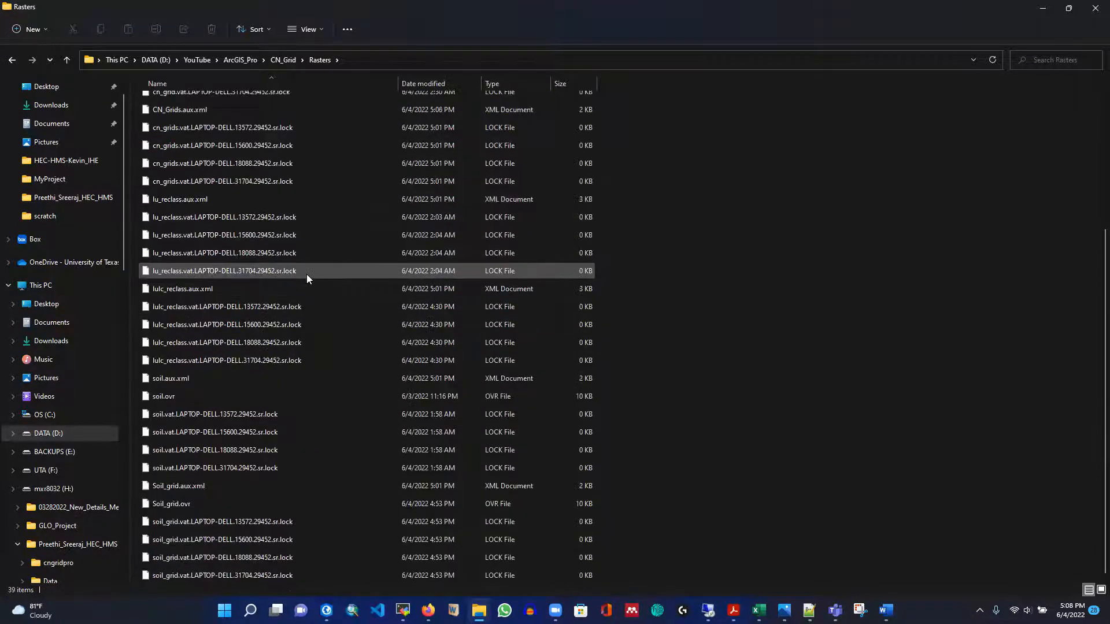
{"action": "scroll", "coordinate": [304, 286], "scroll_direction": "up", "scroll_amount": 4}
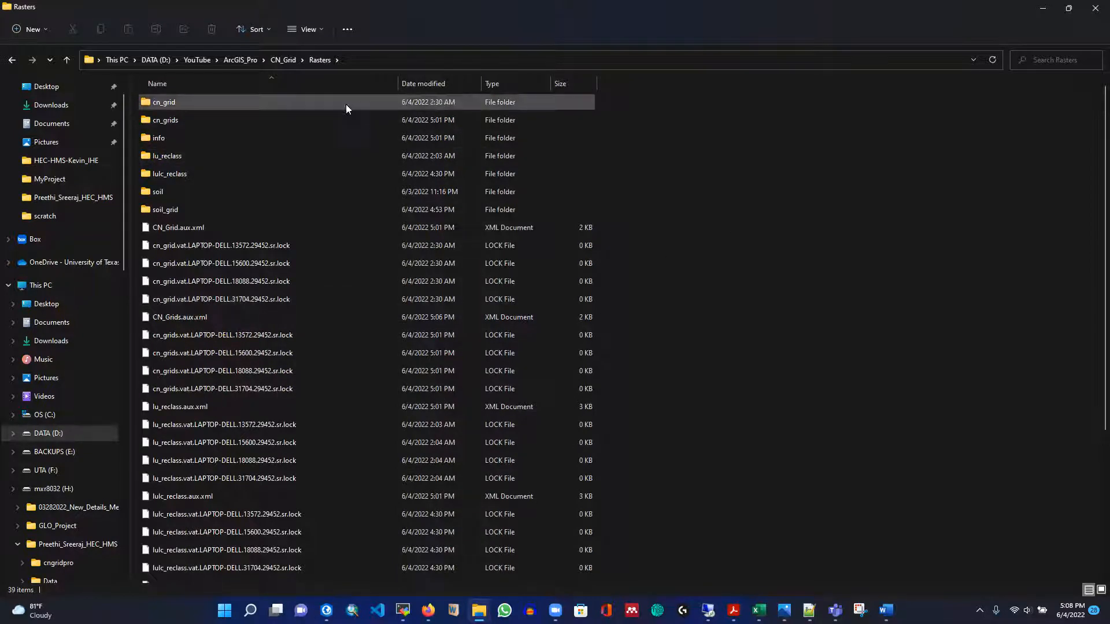
{"action": "left_click", "coordinate": [237, 60]}
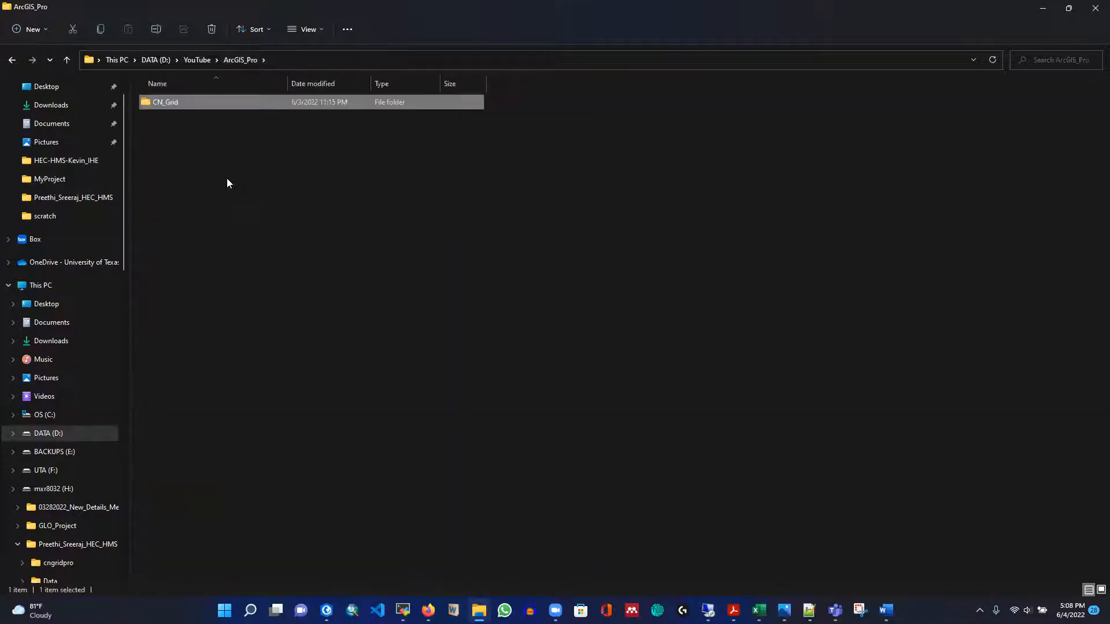
{"action": "double_click", "coordinate": [170, 102]}
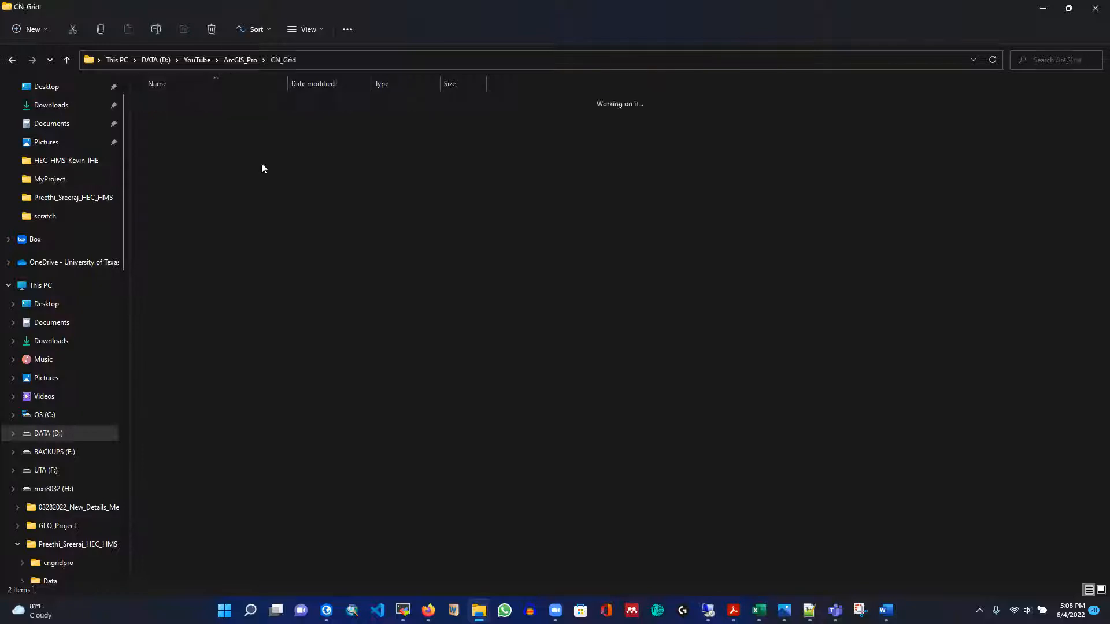
{"action": "double_click", "coordinate": [161, 118]}
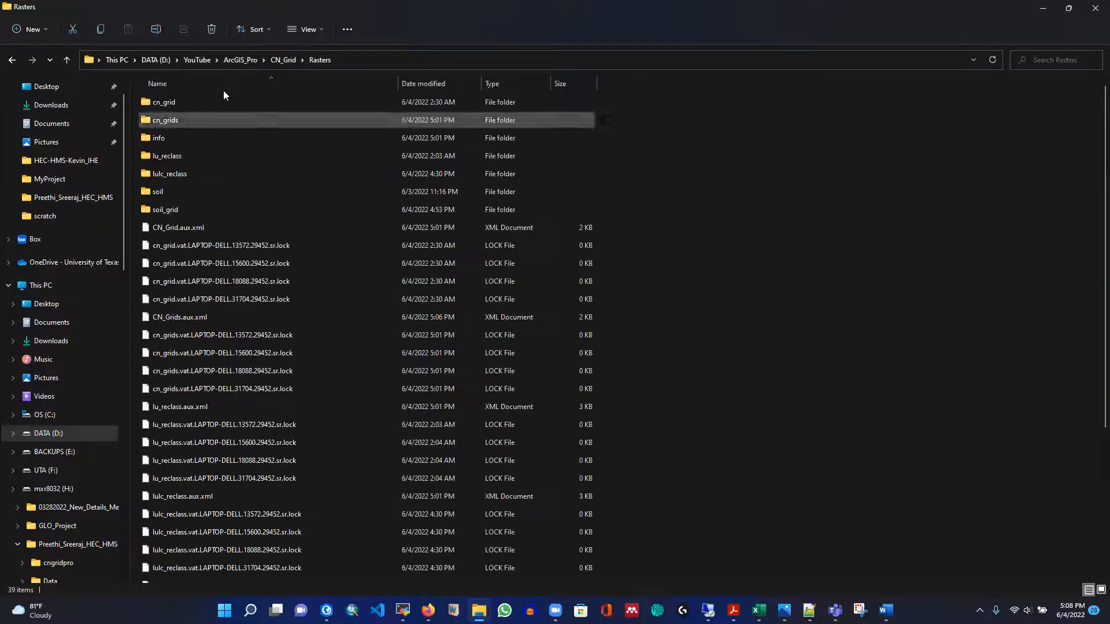
{"action": "scroll", "coordinate": [283, 243], "scroll_direction": "down", "scroll_amount": 1}
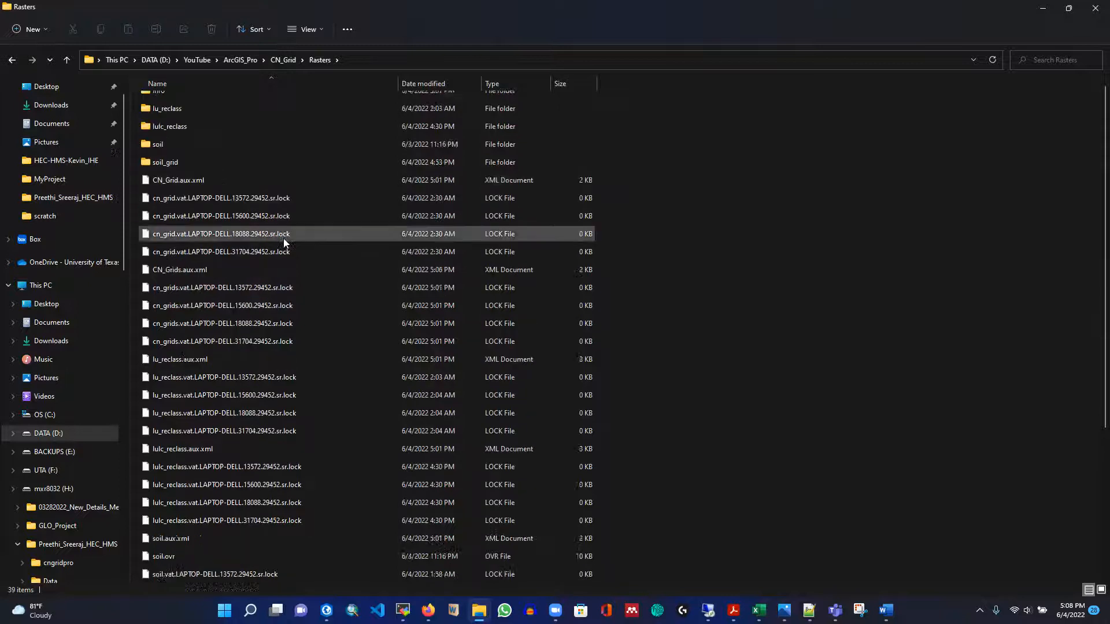
Check the Table To Excel output path in ArcGIS Pro and open ZonalSt_Subbasi2_TableToExcel.xlsx from the CN_Grid\MyProject folder
{"action": "left_click", "coordinate": [326, 610]}
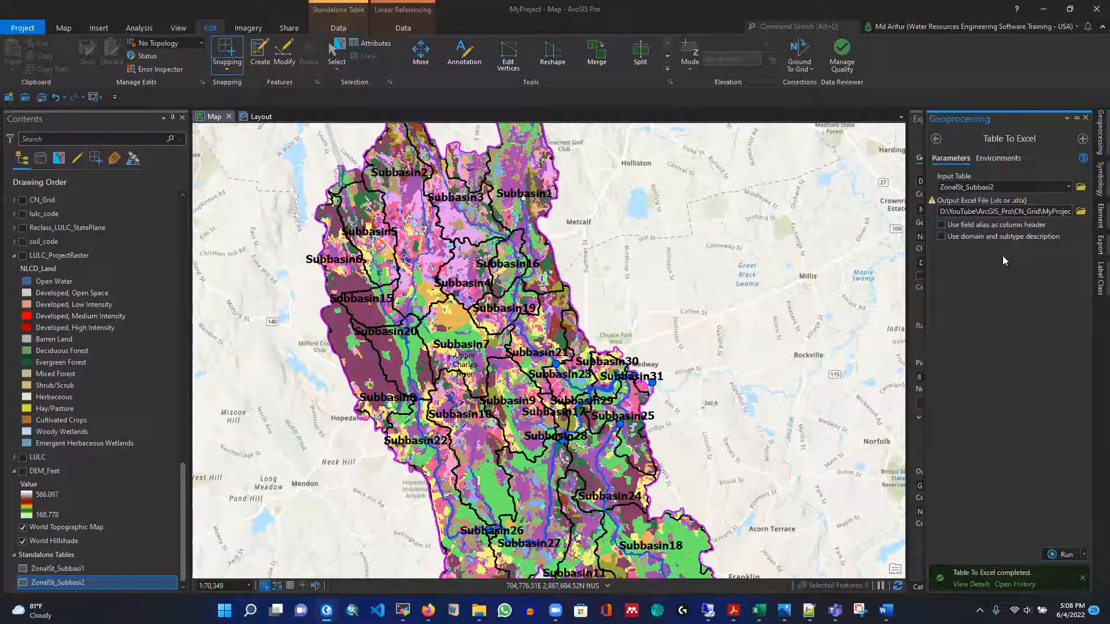
{"action": "mouse_move", "coordinate": [970, 593]}
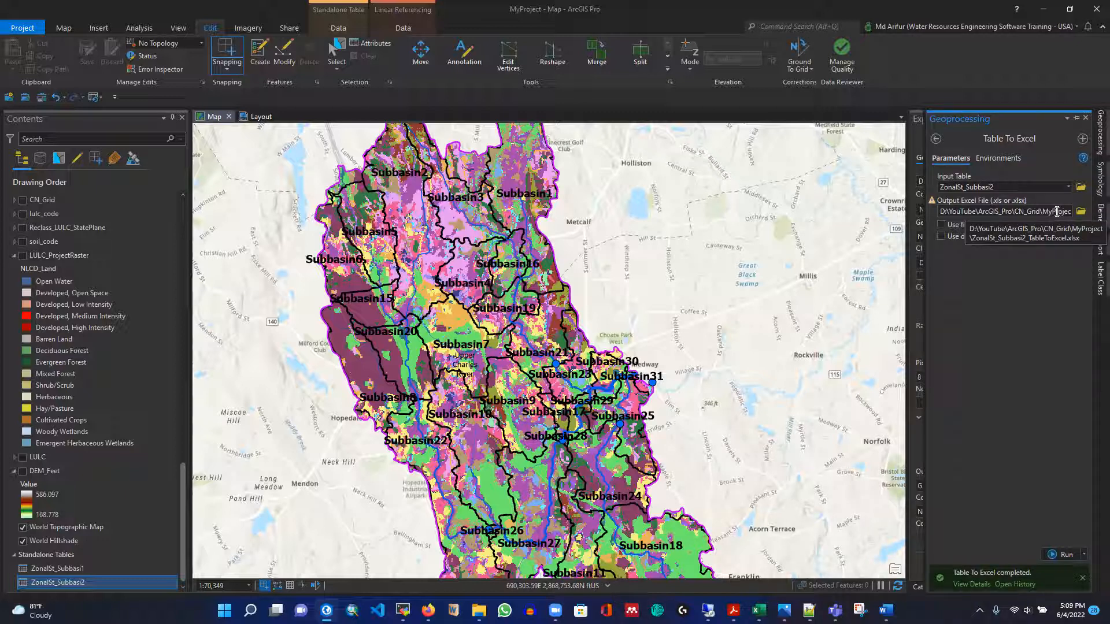
{"action": "mouse_move", "coordinate": [478, 610]}
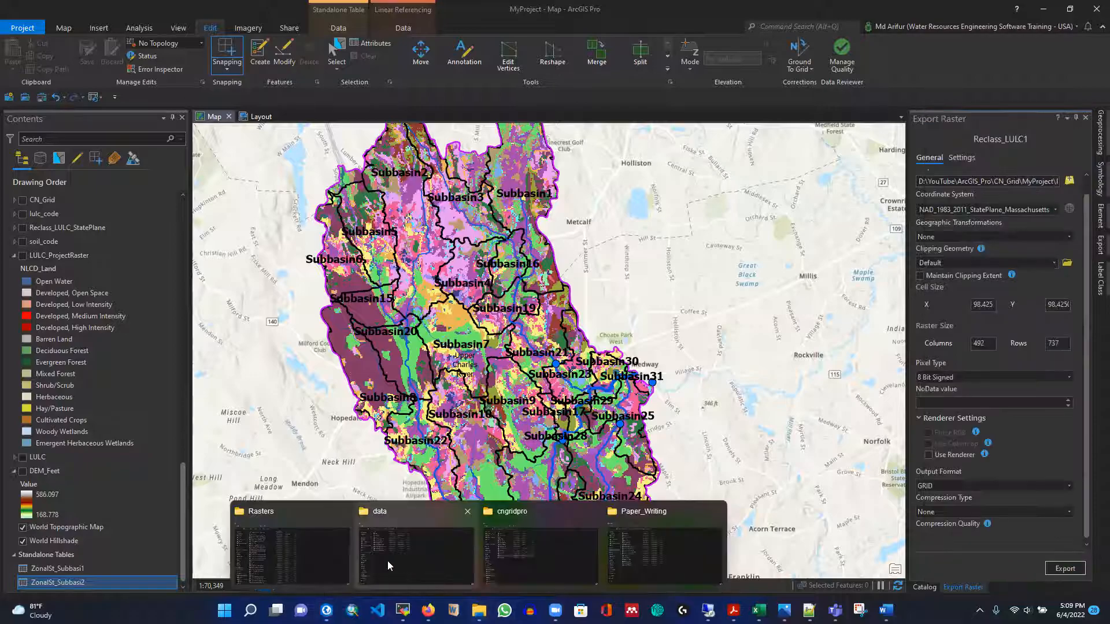
{"action": "left_click", "coordinate": [321, 555]}
{"action": "scroll", "coordinate": [310, 248], "scroll_direction": "up", "scroll_amount": 4}
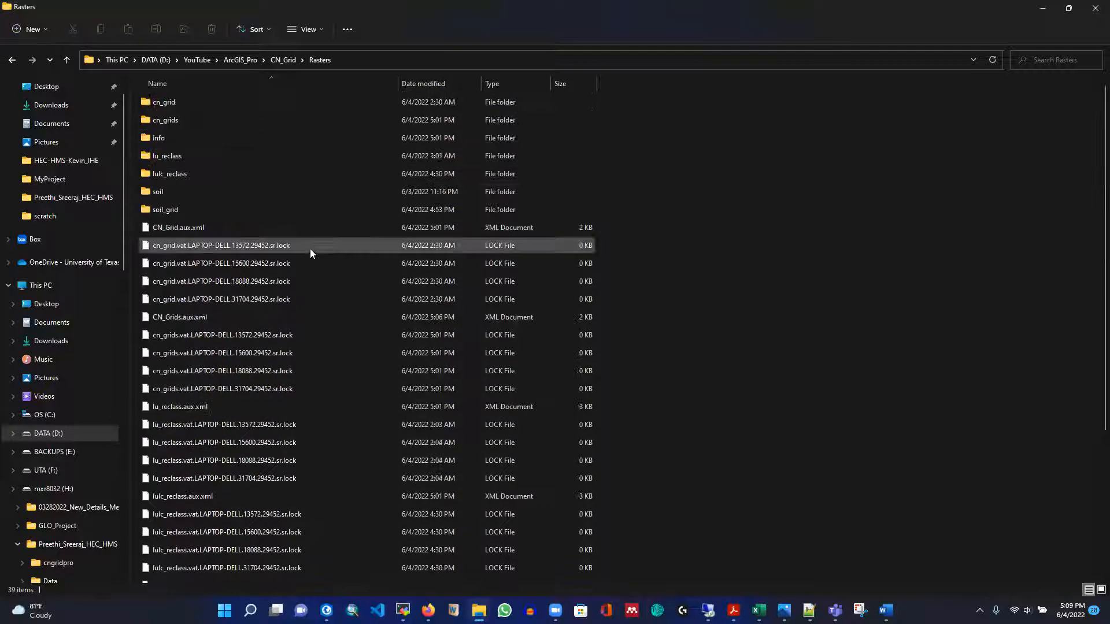
{"action": "left_click", "coordinate": [276, 60]}
{"action": "left_click", "coordinate": [176, 103]}
{"action": "double_click", "coordinate": [176, 103]}
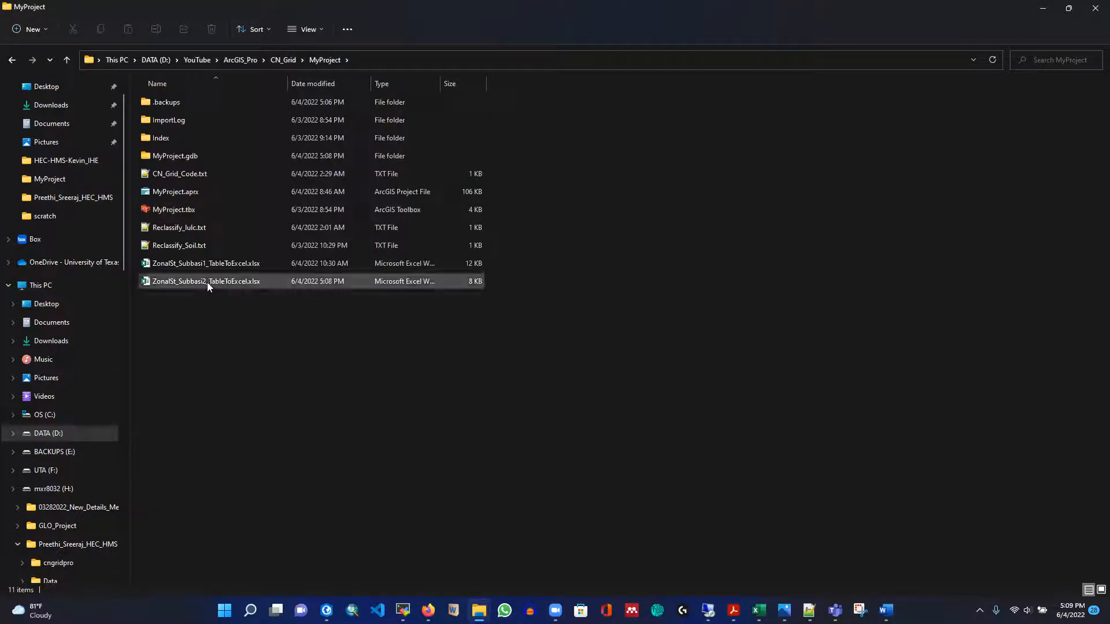
{"action": "left_click", "coordinate": [306, 284]}
{"action": "left_click", "coordinate": [193, 282]}
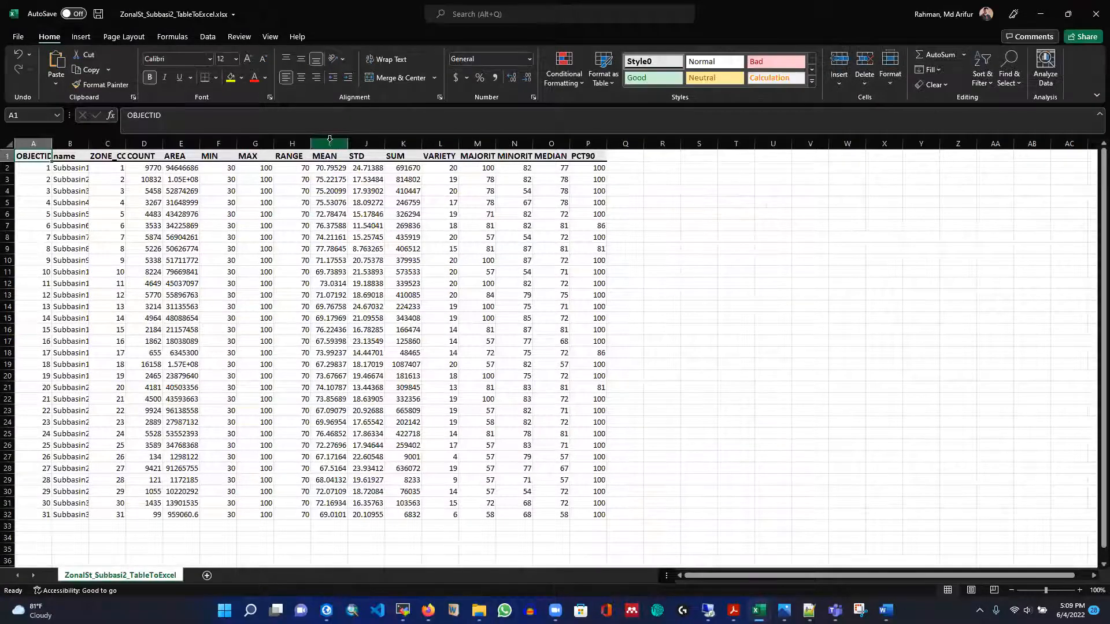
Fit the MEAN column's width to its contents and format cells I1:I32 as Number with two decimals
{"action": "double_click", "coordinate": [350, 142]}
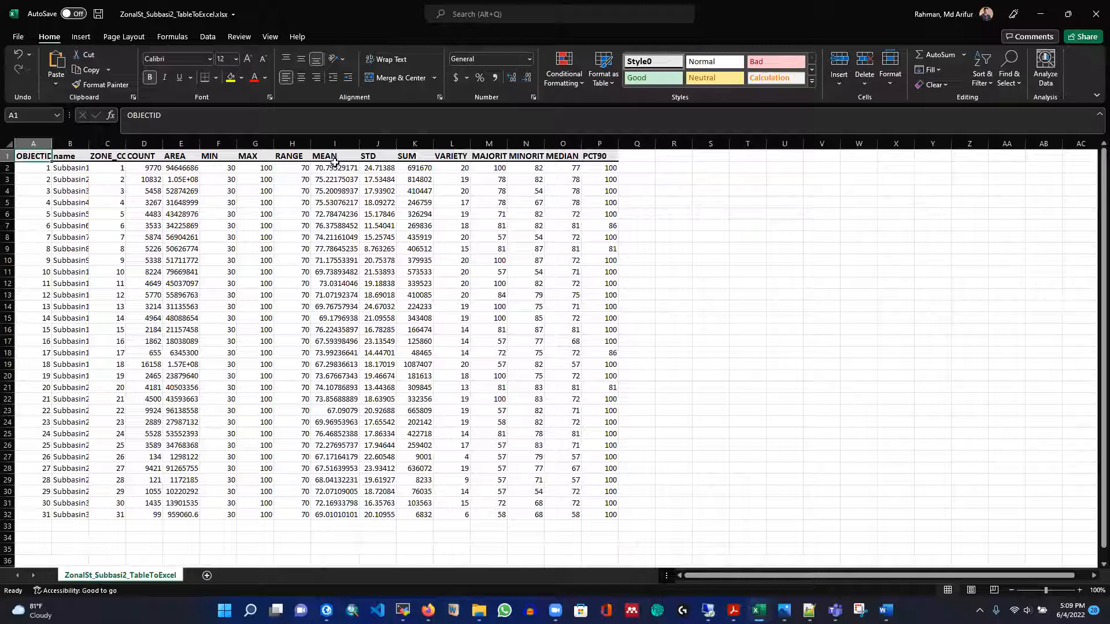
{"action": "left_click_drag", "start_coordinate": [331, 156], "coordinate": [342, 516]}
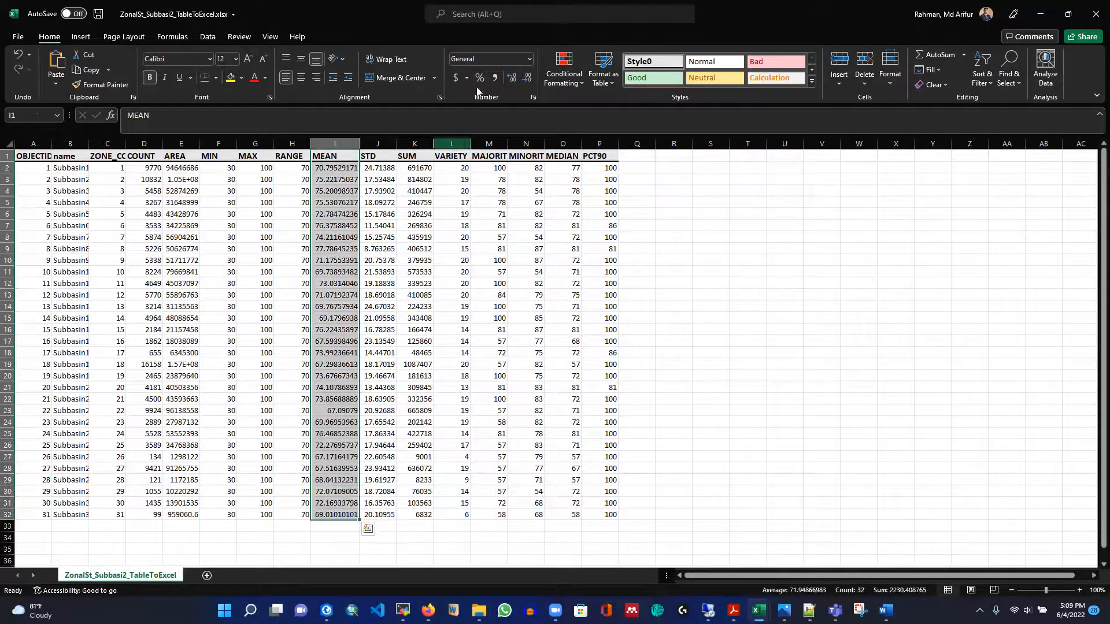
{"action": "left_click", "coordinate": [534, 100]}
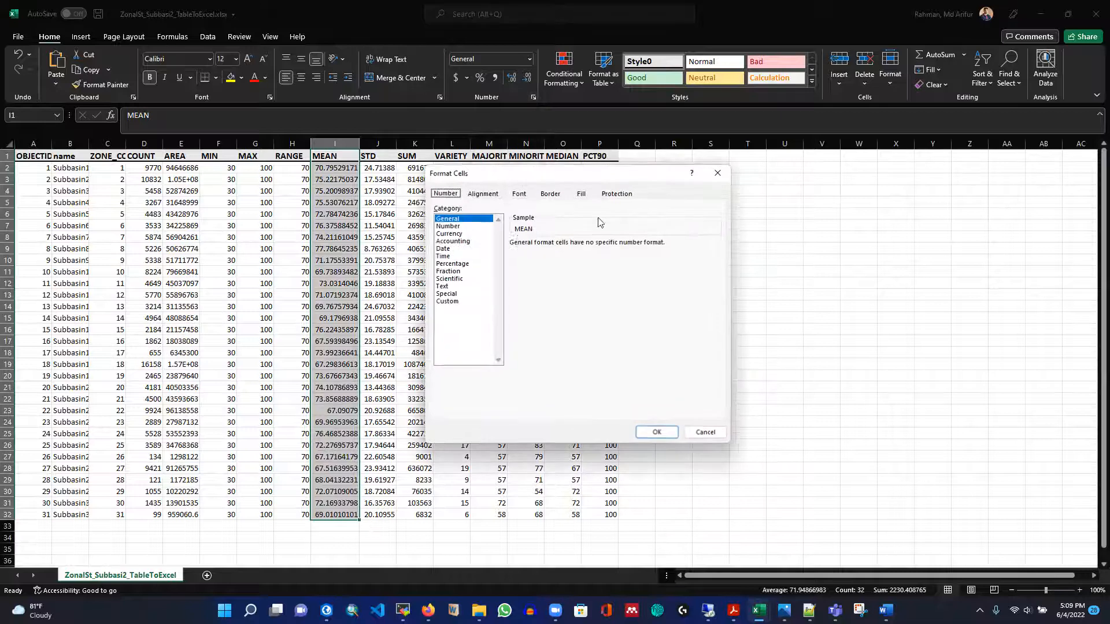
{"action": "left_click", "coordinate": [450, 226]}
{"action": "left_click", "coordinate": [657, 433]}
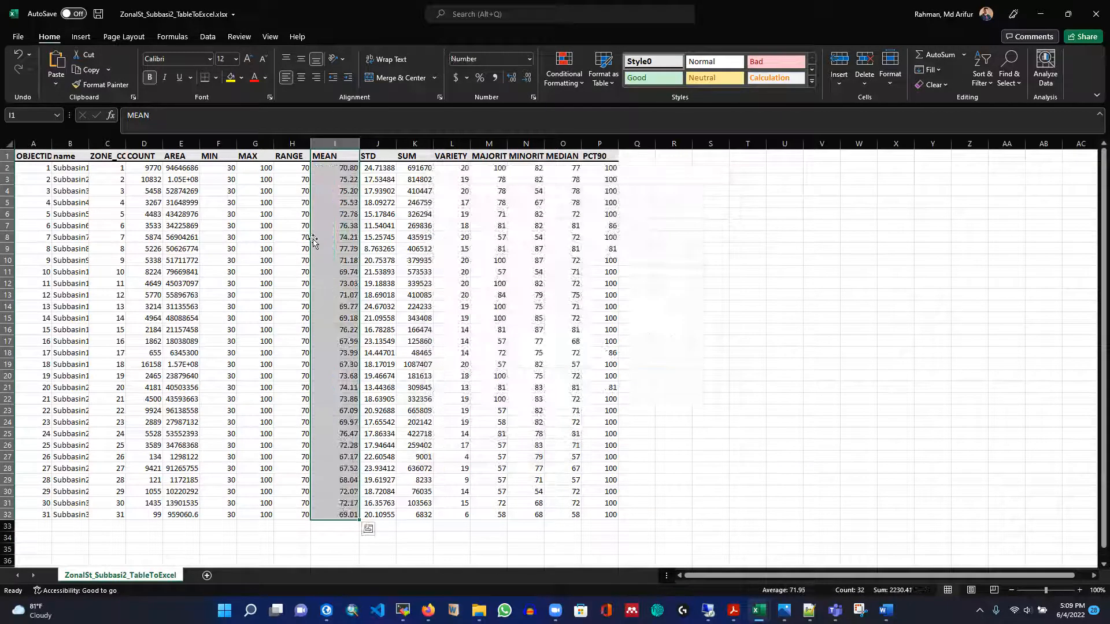
{"action": "left_click", "coordinate": [693, 261]}
Center the header and values of the MEAN column horizontally
{"action": "left_click_drag", "start_coordinate": [334, 156], "coordinate": [342, 516]}
{"action": "left_click", "coordinate": [301, 77]}
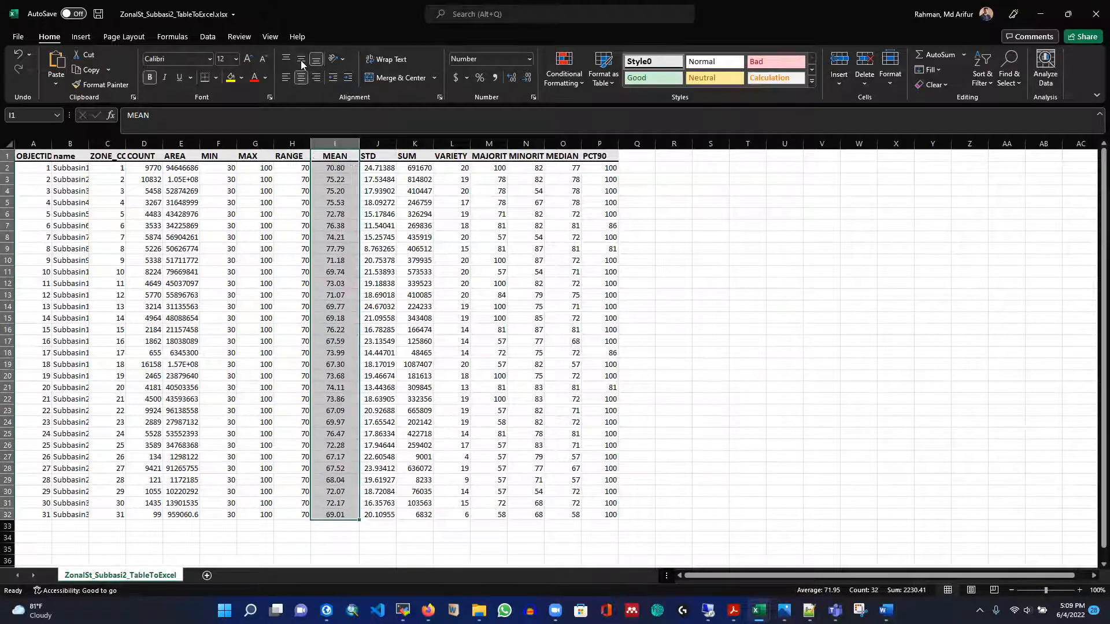
{"action": "left_click", "coordinate": [729, 261]}
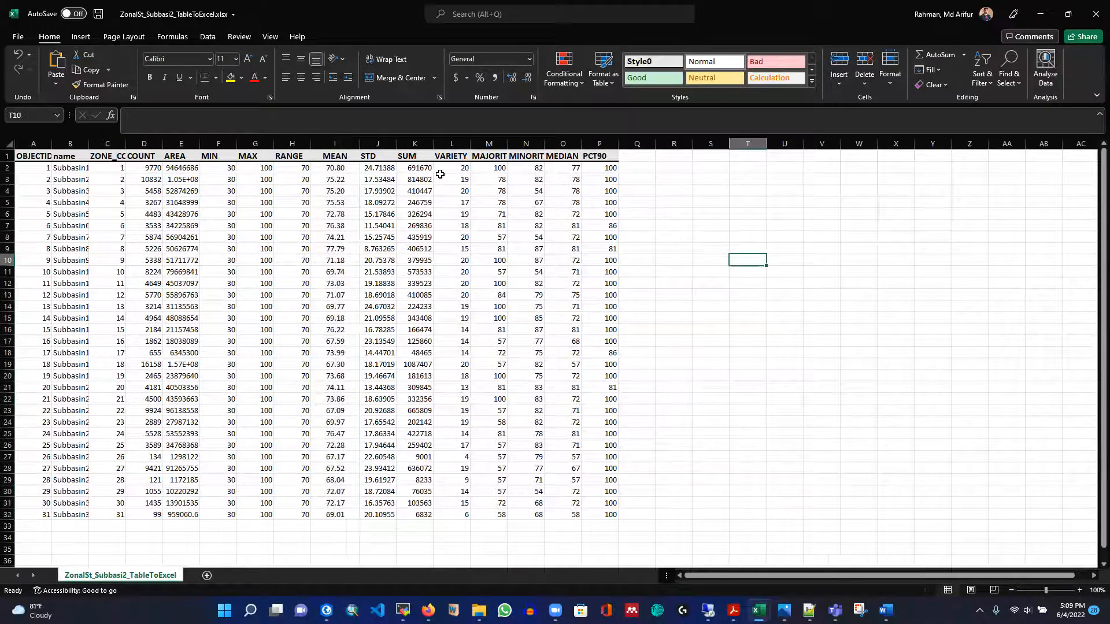
Fit the name column's width to its contents in Excel and switch to the layout view in ArcGIS Pro
{"action": "double_click", "coordinate": [88, 144]}
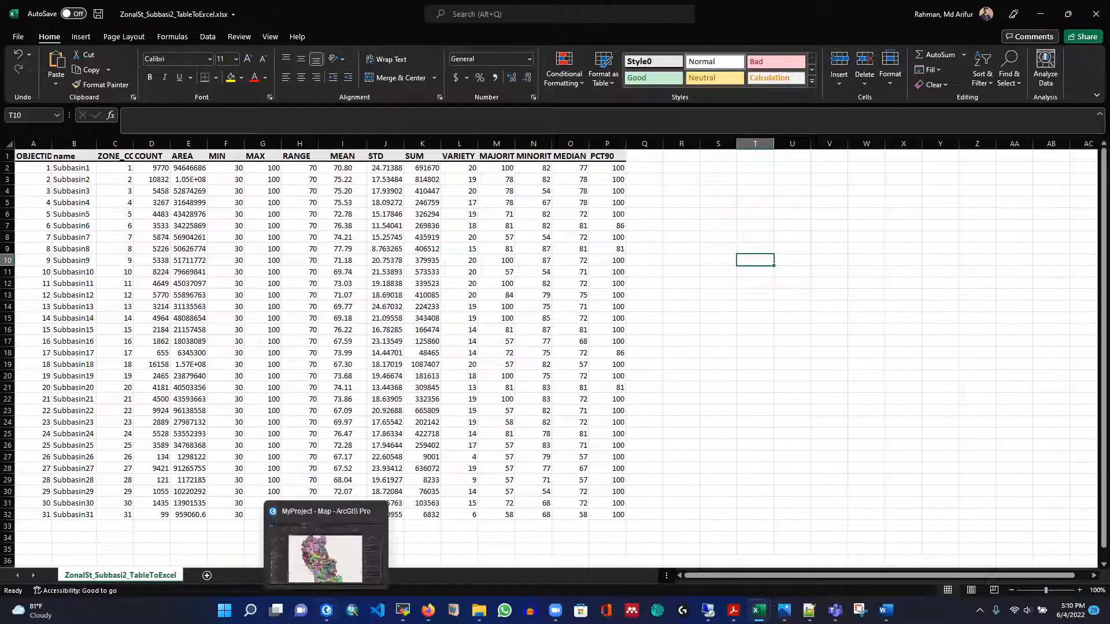
{"action": "left_click", "coordinate": [326, 547]}
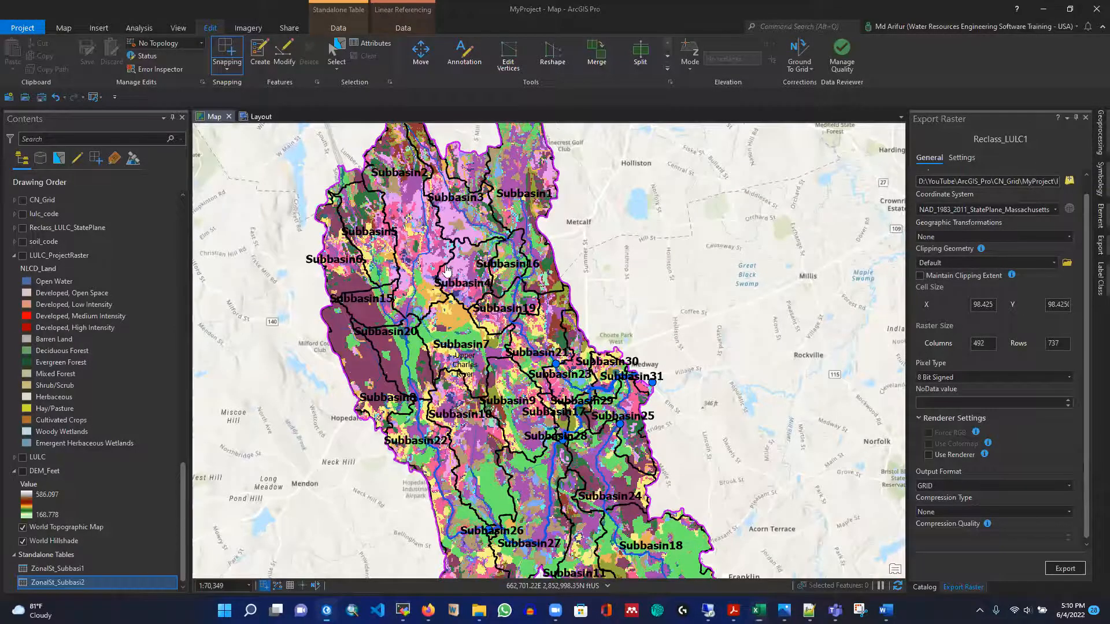
{"action": "scroll", "coordinate": [438, 261], "scroll_direction": "down", "scroll_amount": 2}
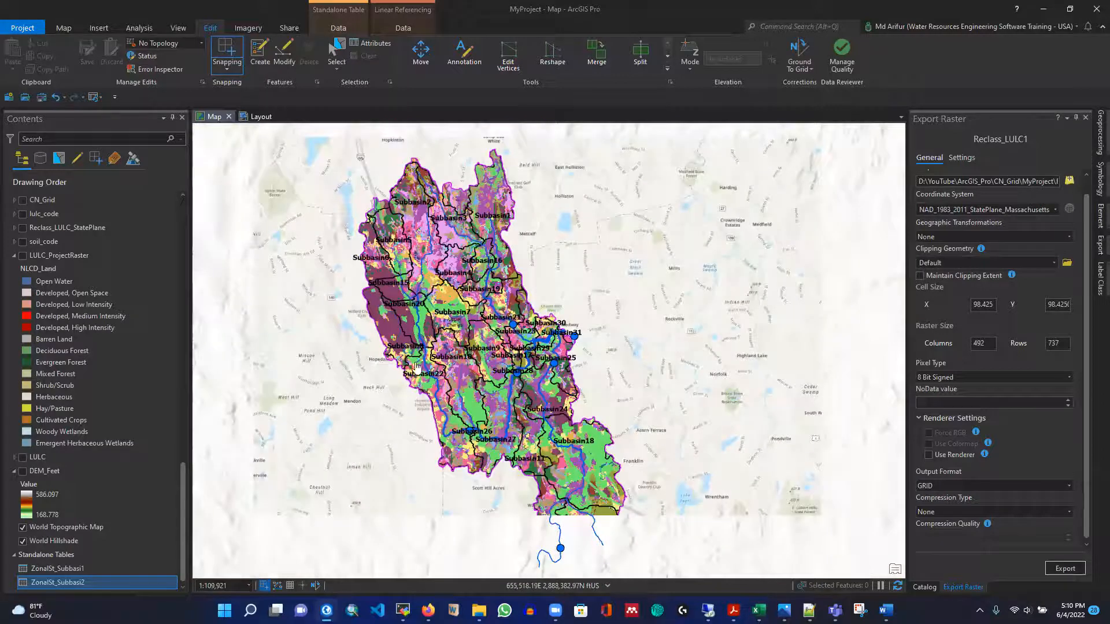
{"action": "left_click", "coordinate": [261, 116]}
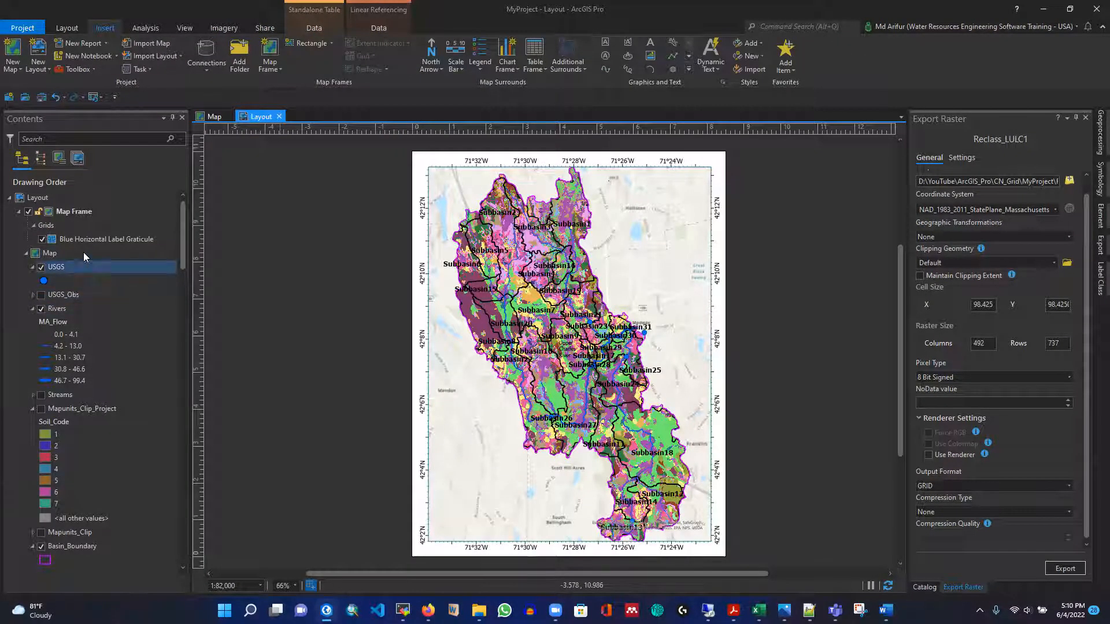
Hide the Subbasin layer in the layout's map frame
{"action": "scroll", "coordinate": [106, 348], "scroll_direction": "down", "scroll_amount": 5}
{"action": "scroll", "coordinate": [105, 348], "scroll_direction": "down", "scroll_amount": 6}
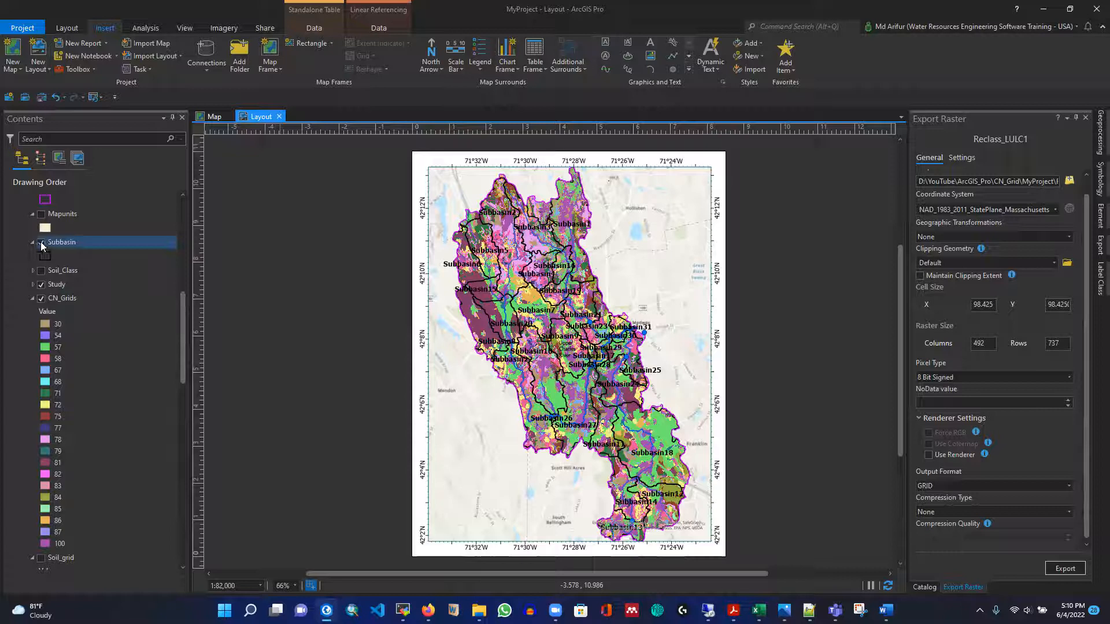
{"action": "scroll", "coordinate": [41, 242], "scroll_direction": "up", "scroll_amount": 10}
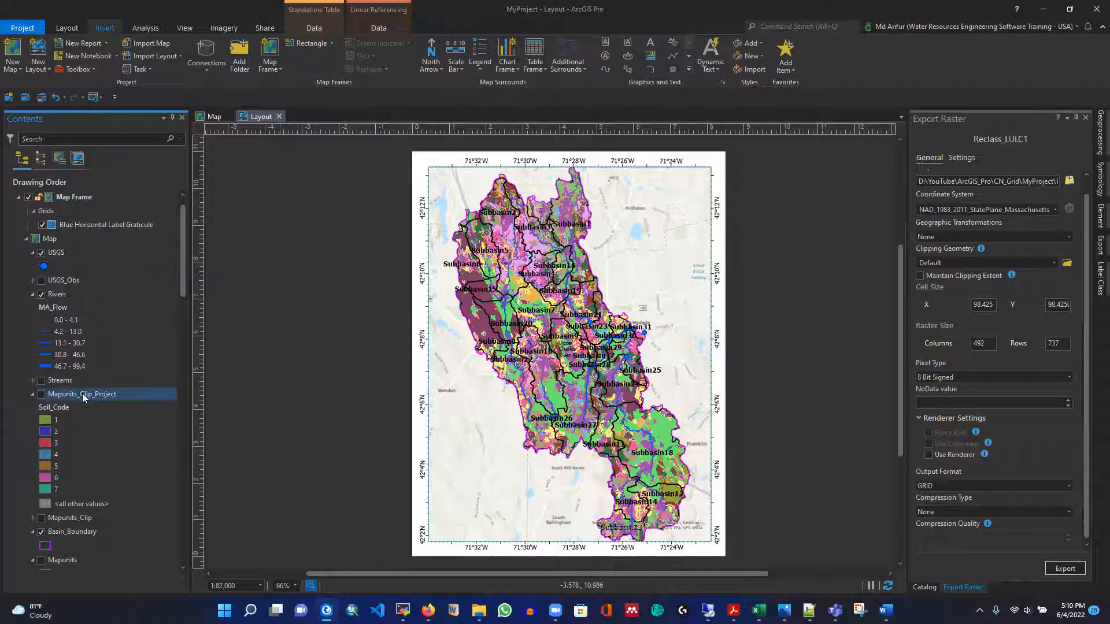
{"action": "scroll", "coordinate": [69, 330], "scroll_direction": "up", "scroll_amount": 1}
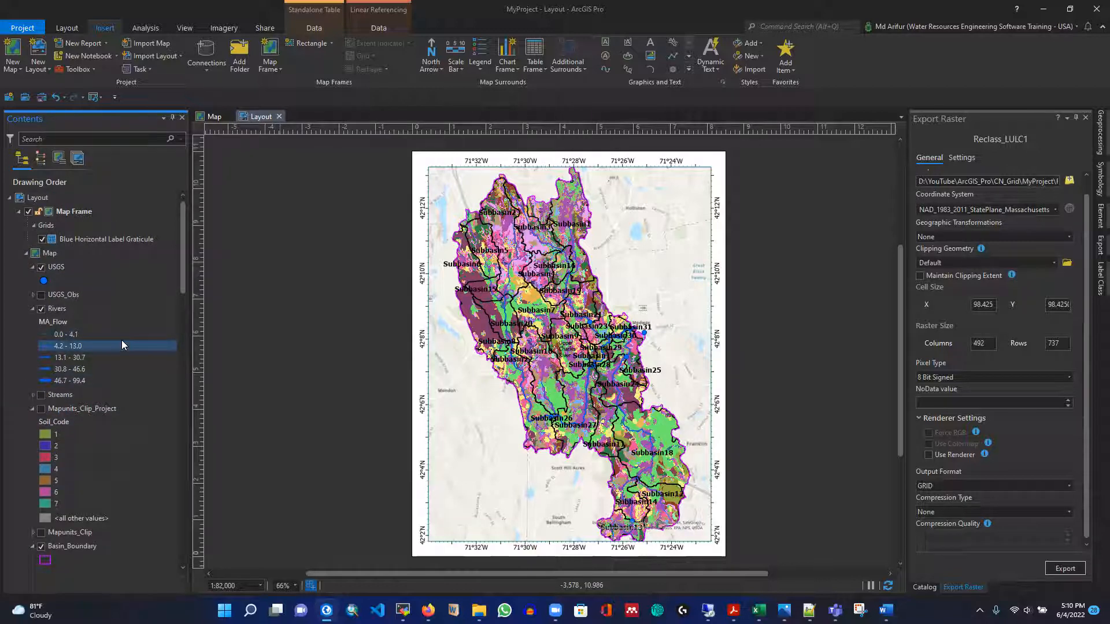
{"action": "scroll", "coordinate": [121, 345], "scroll_direction": "down", "scroll_amount": 1}
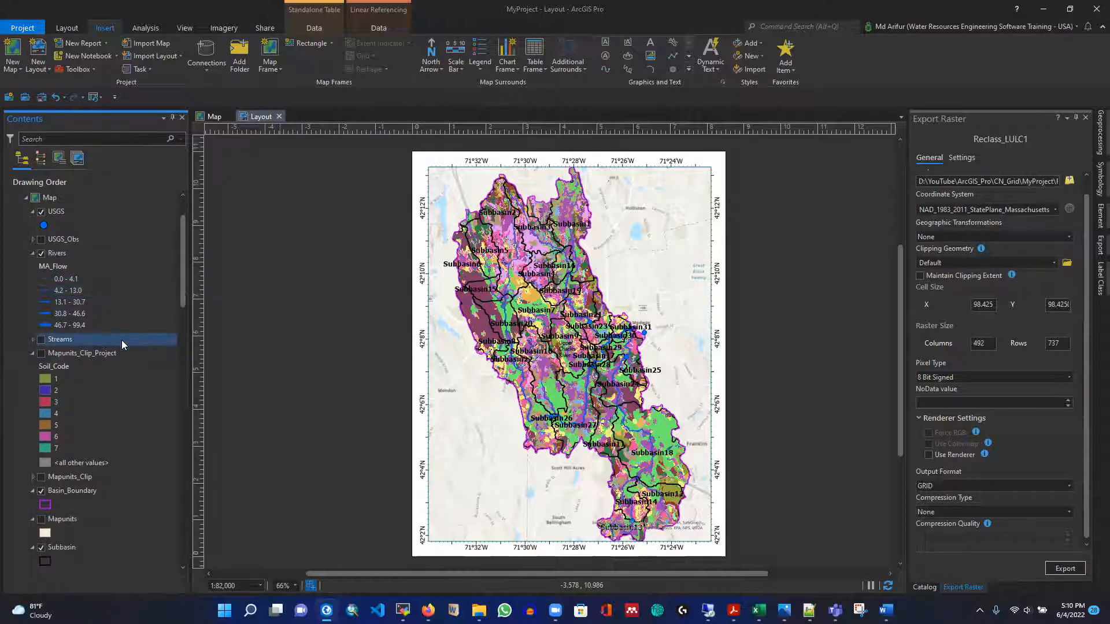
{"action": "scroll", "coordinate": [121, 340], "scroll_direction": "down", "scroll_amount": 2}
{"action": "left_click", "coordinate": [41, 465]}
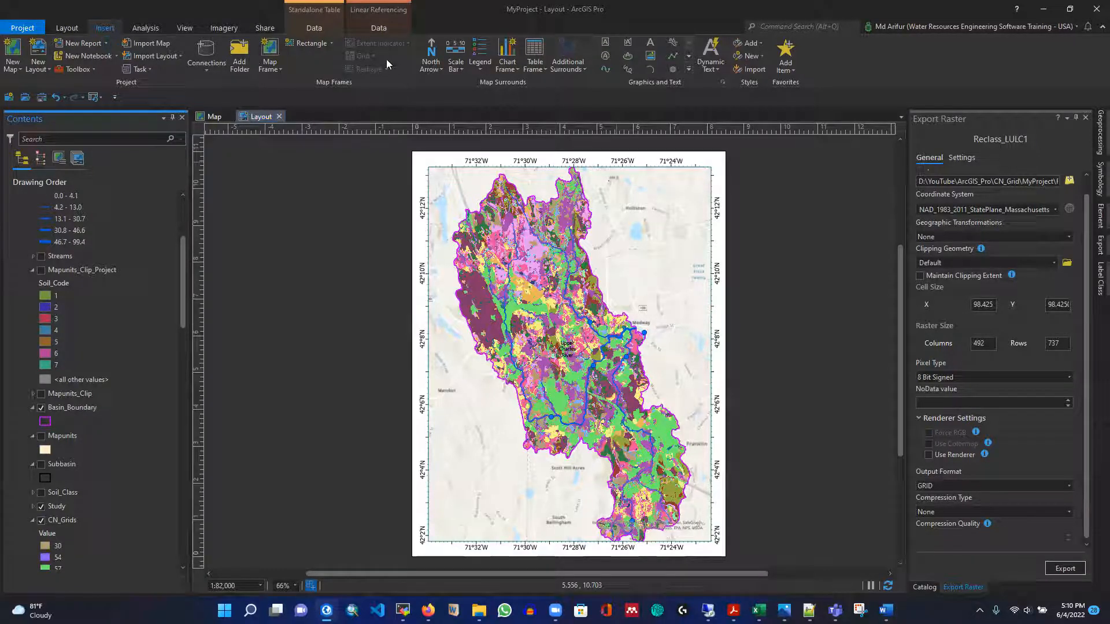
Open the layout export settings and get the path D:\YouTube\ArcGIS_Pro\CN_Grid\MyProject from File Explorer
{"action": "left_click", "coordinate": [263, 28]}
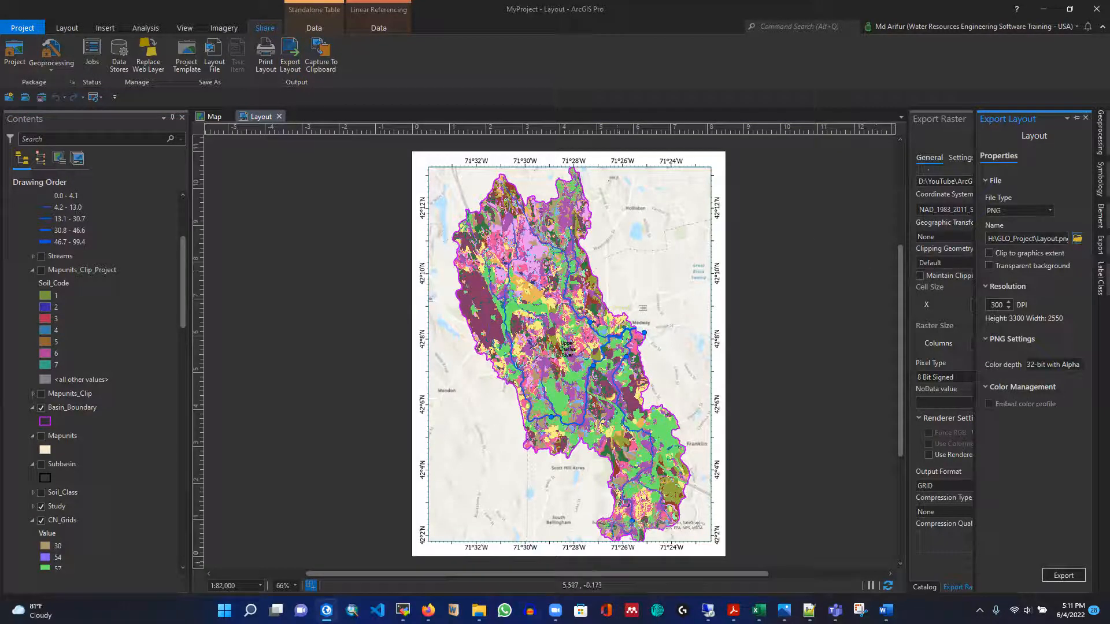
{"action": "mouse_move", "coordinate": [479, 611]}
{"action": "left_click", "coordinate": [292, 540]}
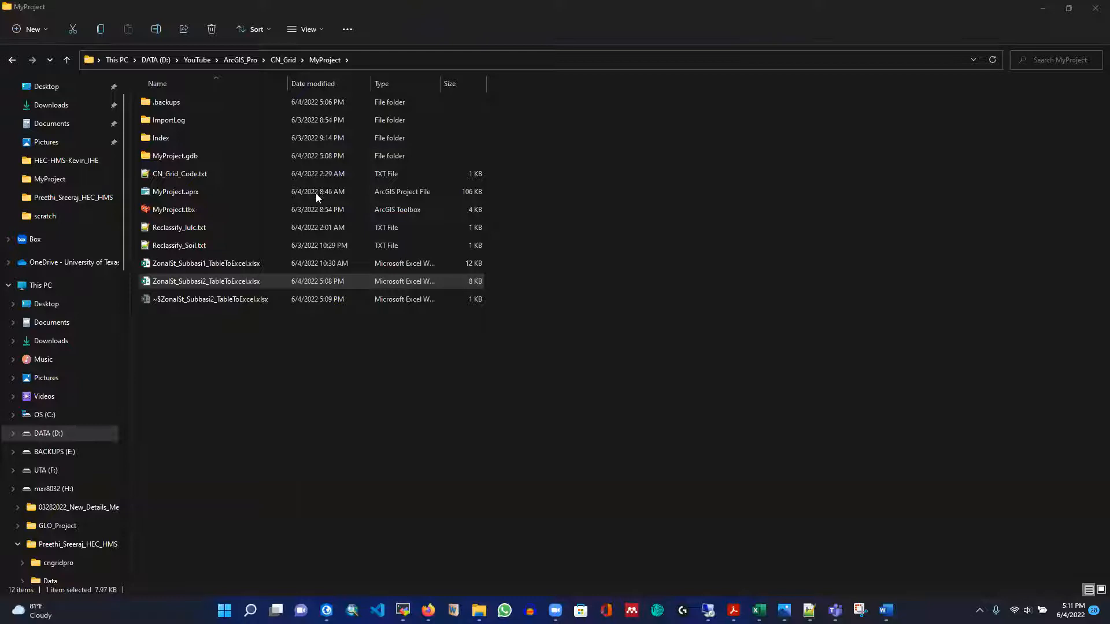
{"action": "left_click", "coordinate": [376, 60]}
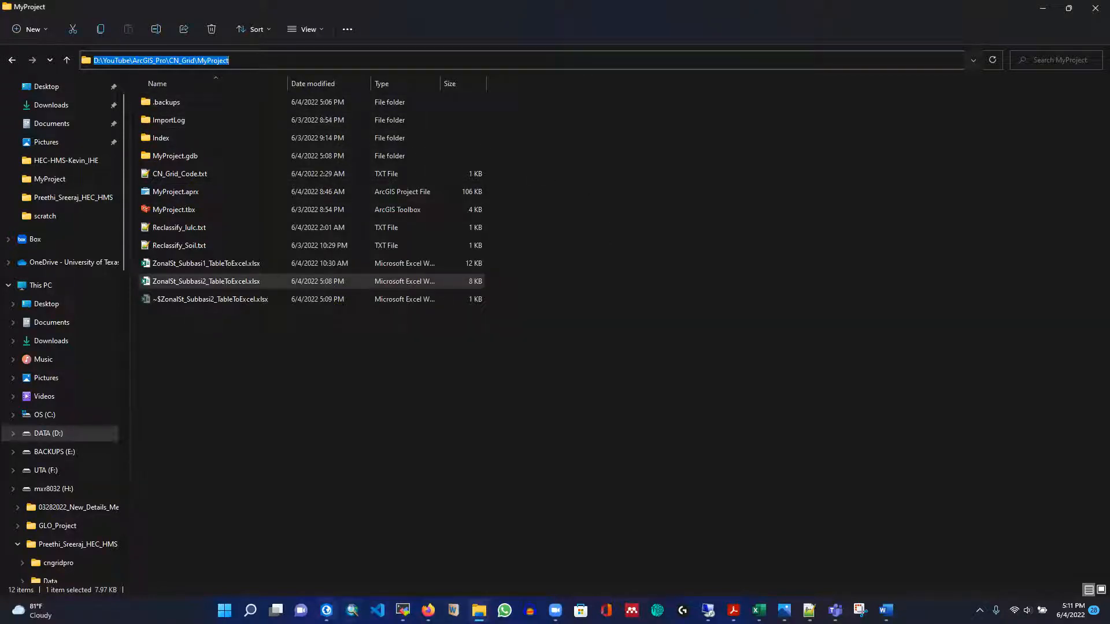
Back in ArcGIS Pro, export the Reclass_LULC1 raster to the MyProject folder under the name CN
{"action": "left_click", "coordinate": [327, 610]}
{"action": "left_click", "coordinate": [1069, 181]}
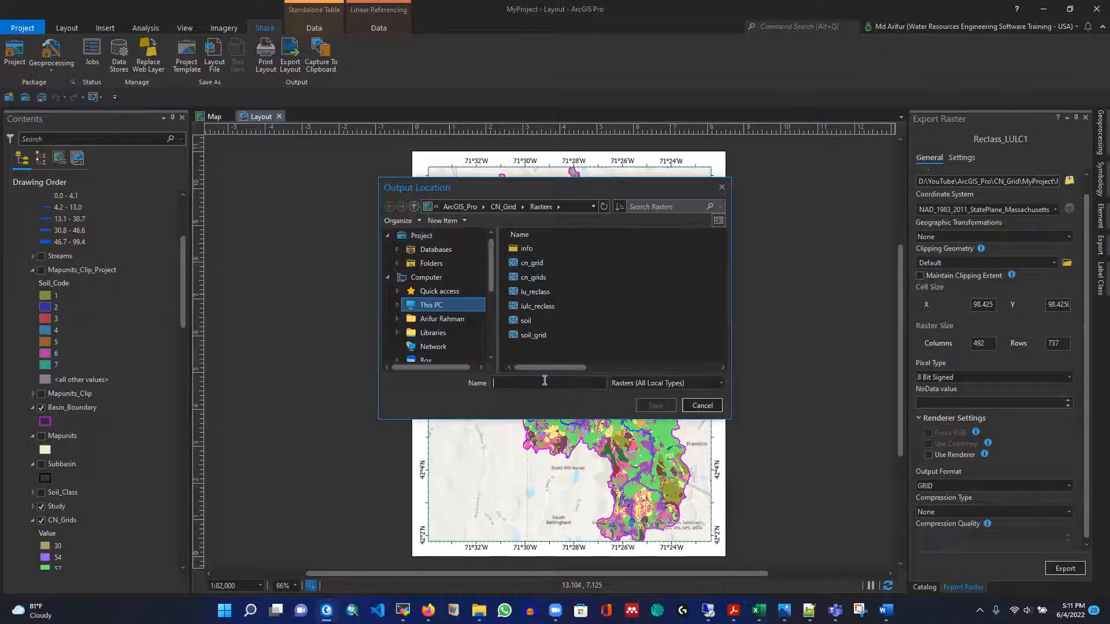
{"action": "left_click", "coordinate": [557, 387]}
{"action": "key", "text": "ctrl+v"}
{"action": "left_click", "coordinate": [655, 406]}
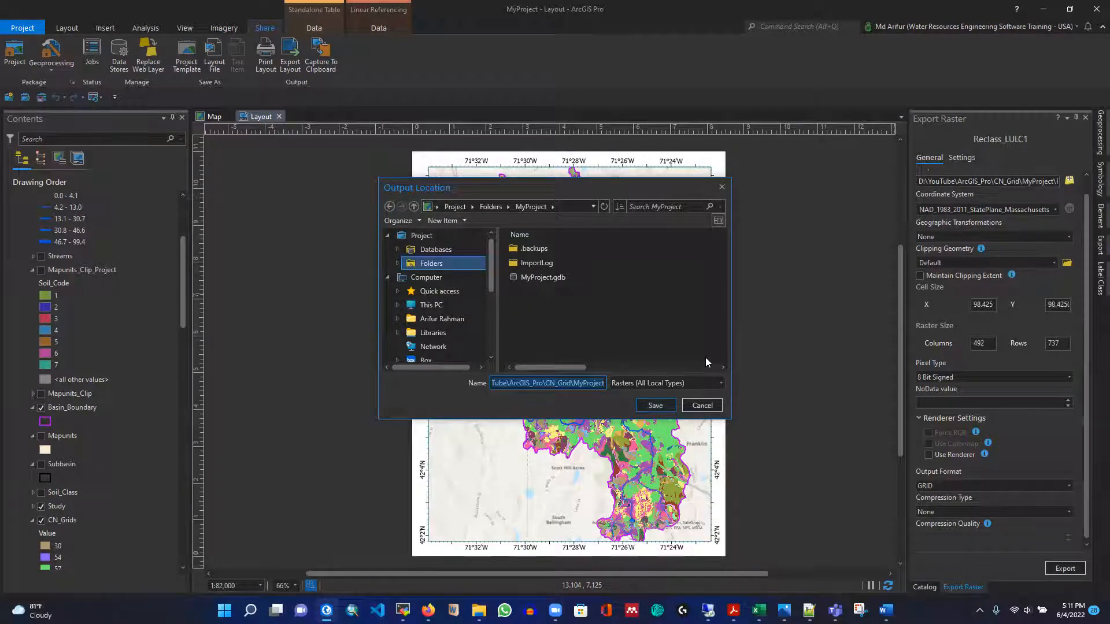
{"action": "type", "text": "CN"}
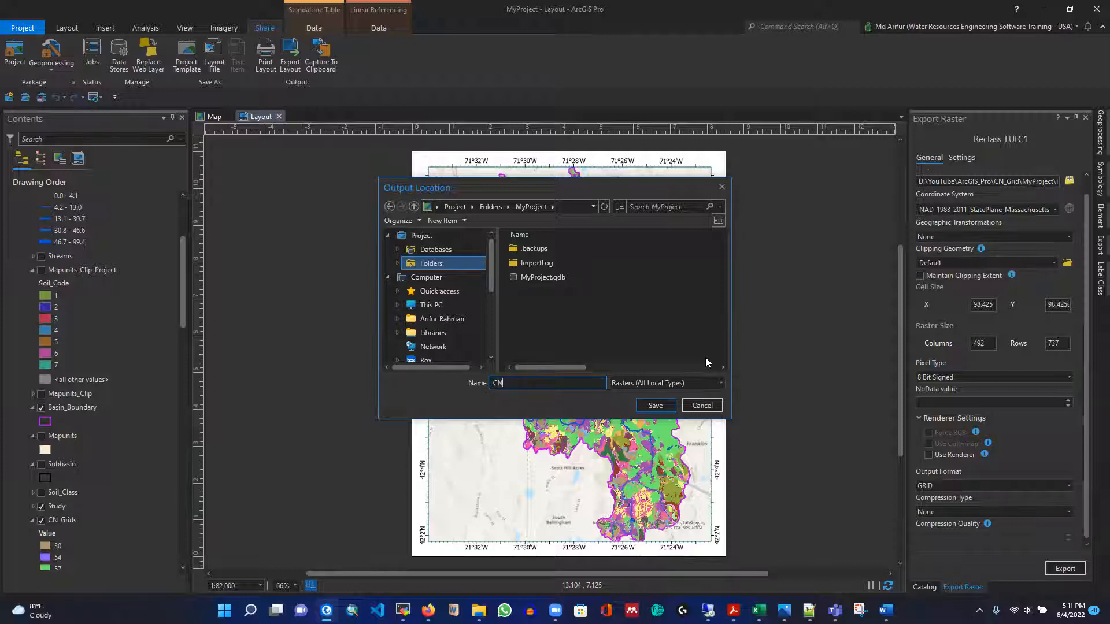
{"action": "left_click", "coordinate": [657, 405]}
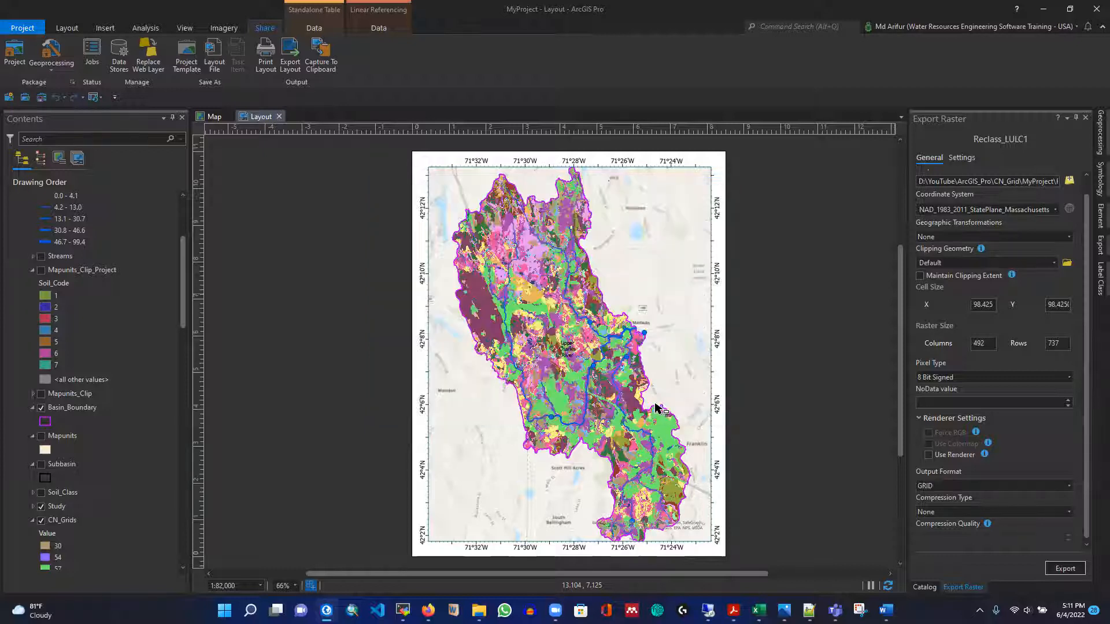
{"action": "left_click", "coordinate": [1070, 571]}
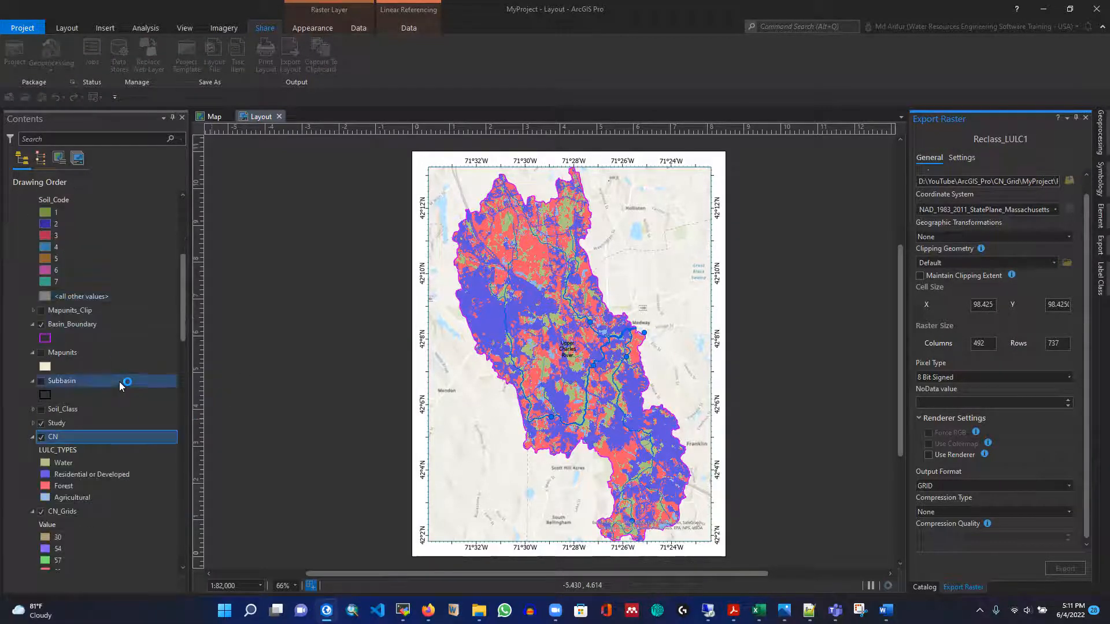
Hide the newly added CN layer in the layout's map
{"action": "scroll", "coordinate": [121, 383], "scroll_direction": "down", "scroll_amount": 3}
{"action": "scroll", "coordinate": [119, 382], "scroll_direction": "down", "scroll_amount": 3}
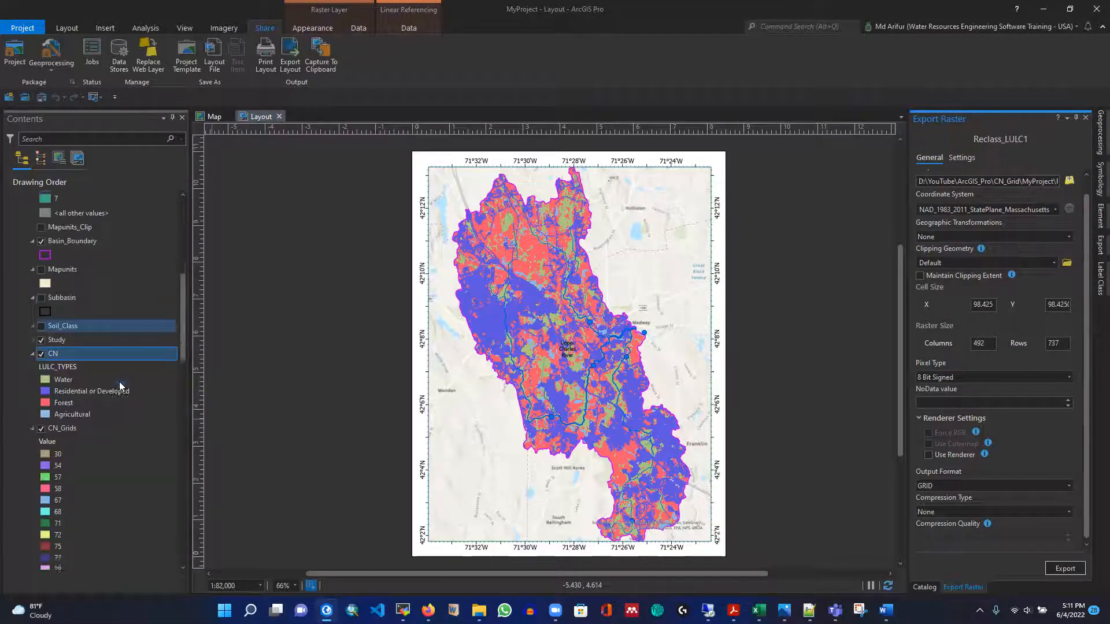
{"action": "left_click", "coordinate": [41, 270]}
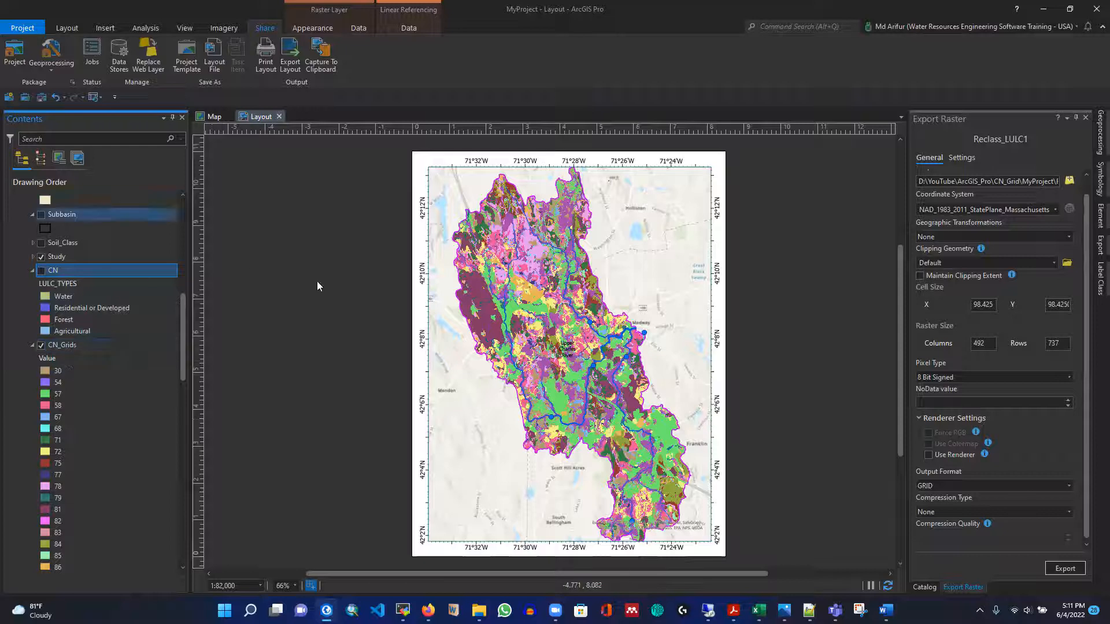
Export the Reclass_LULC1 raster again to the MyProject folder under the name CN1
{"action": "left_click", "coordinate": [1070, 183]}
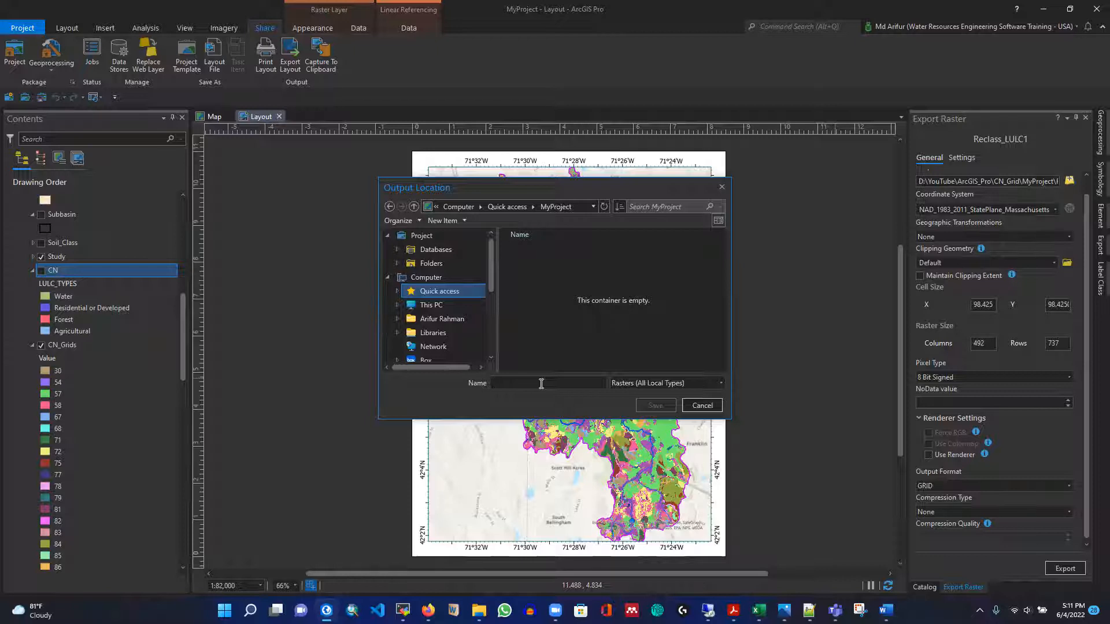
{"action": "type", "text": "CN1"}
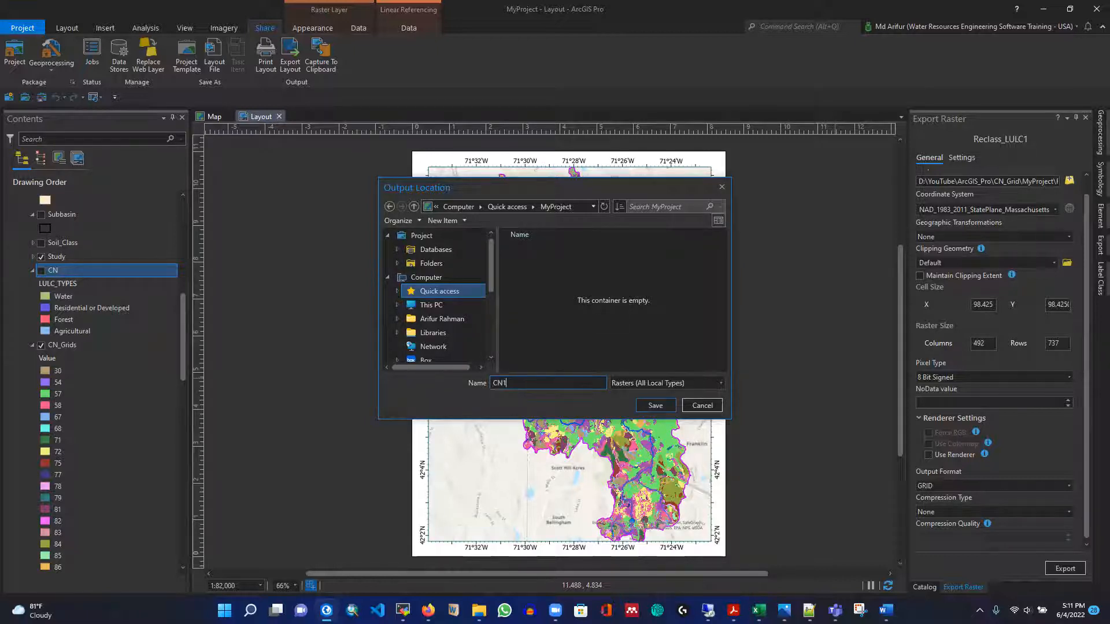
{"action": "left_click", "coordinate": [657, 408]}
{"action": "left_click", "coordinate": [1064, 570]}
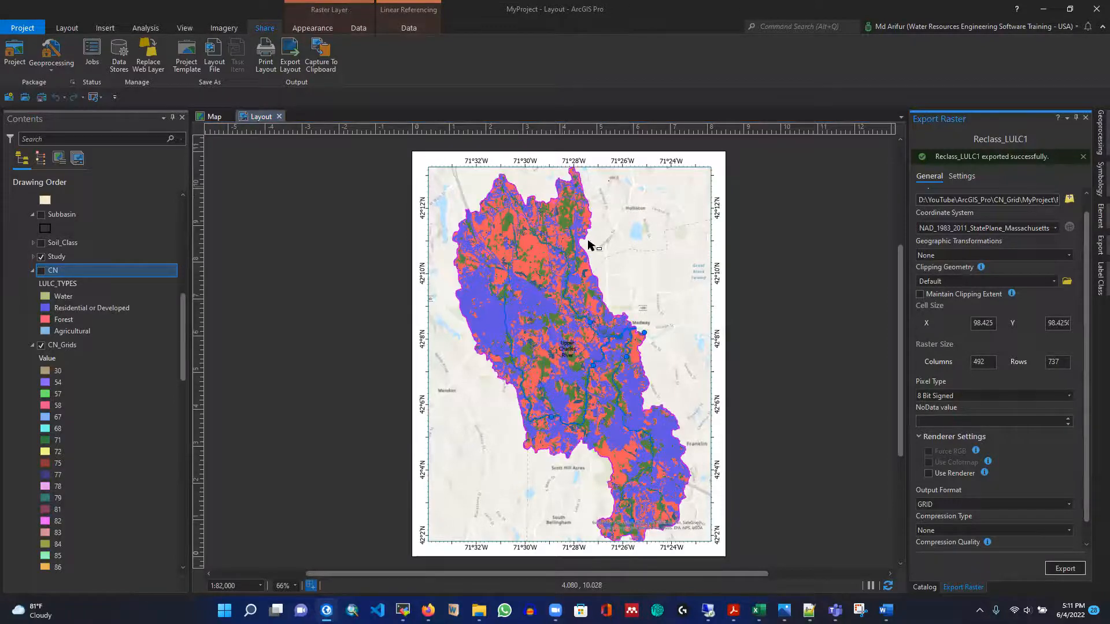
Switch to File Explorer, check the exported rasters in the MyProject folder and go up to the CN_Grid folder
{"action": "mouse_move", "coordinate": [479, 610]}
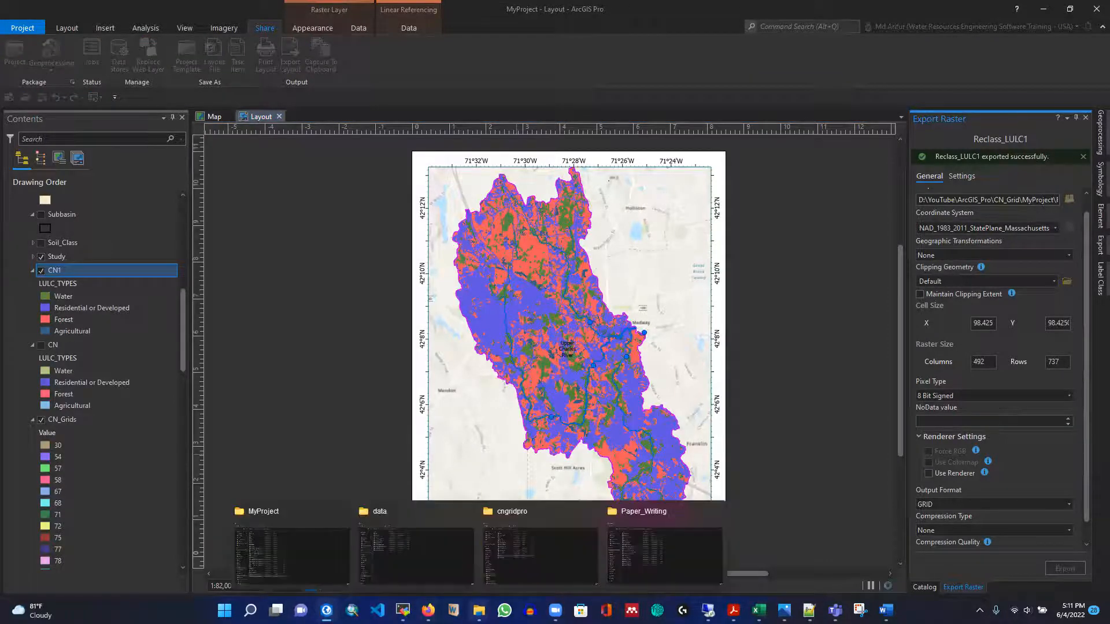
{"action": "left_click", "coordinate": [336, 551]}
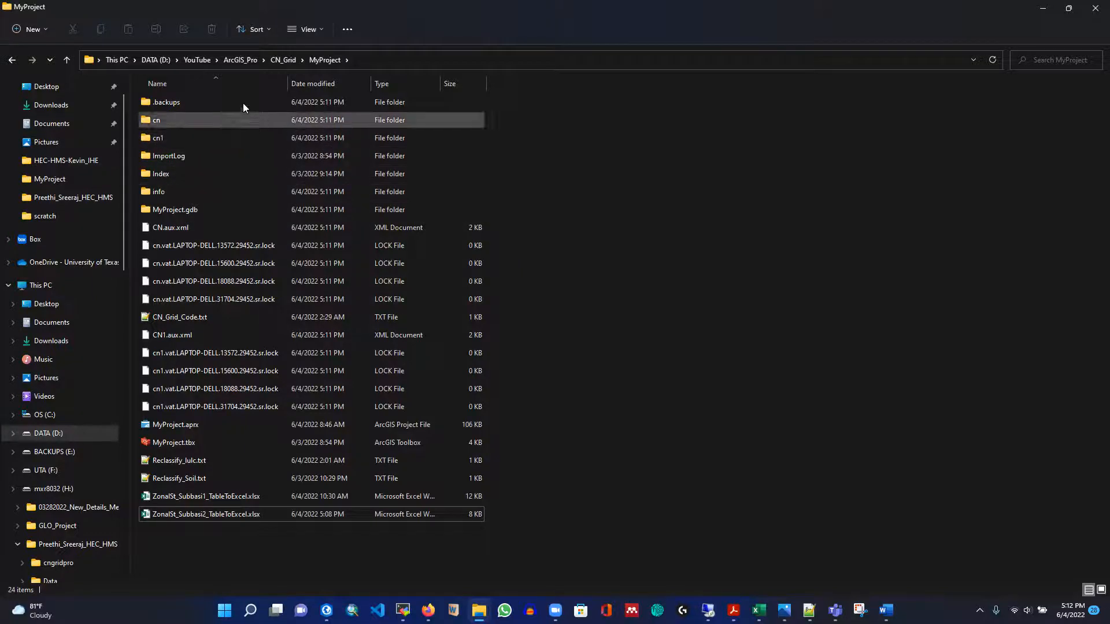
{"action": "left_click", "coordinate": [285, 60]}
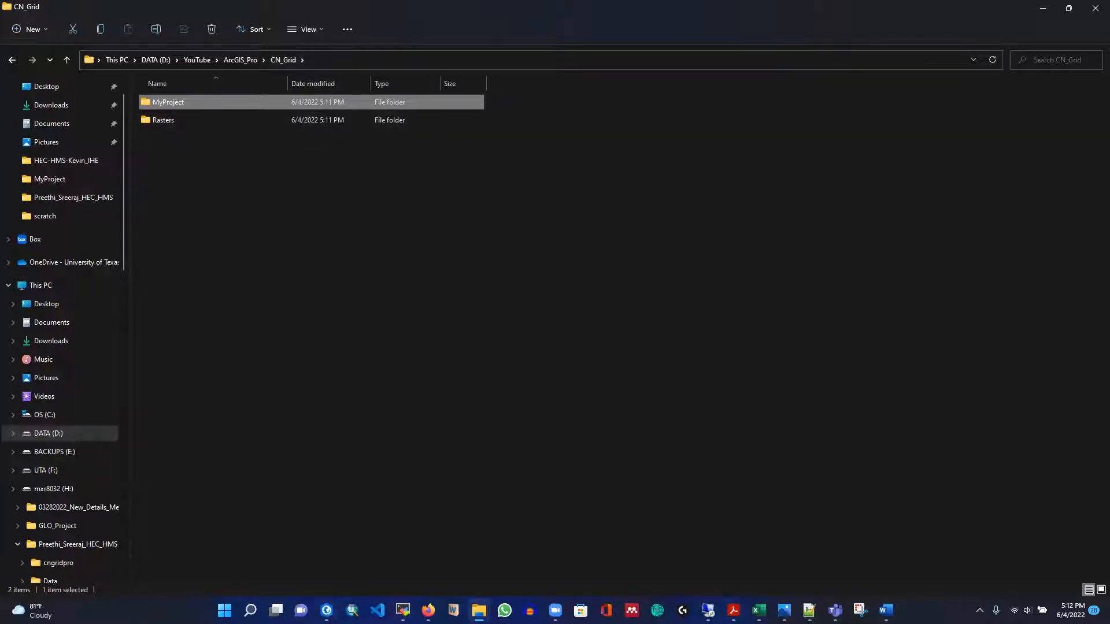
Return to ArcGIS Pro and hide the CN1 layer in the layout's map
{"action": "left_click", "coordinate": [326, 611]}
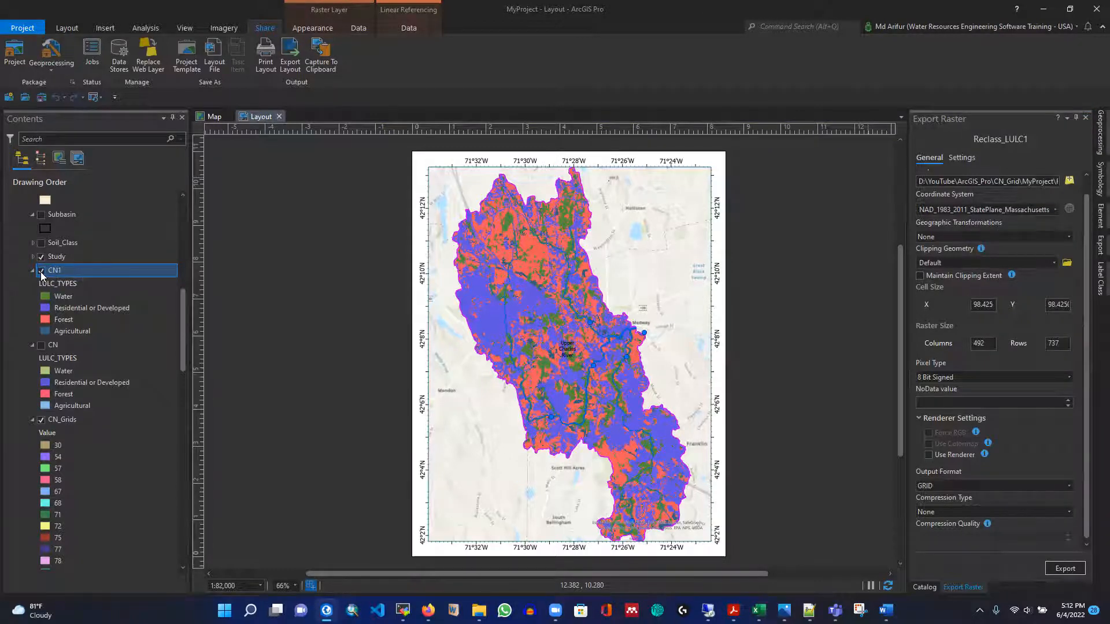
{"action": "left_click", "coordinate": [41, 272]}
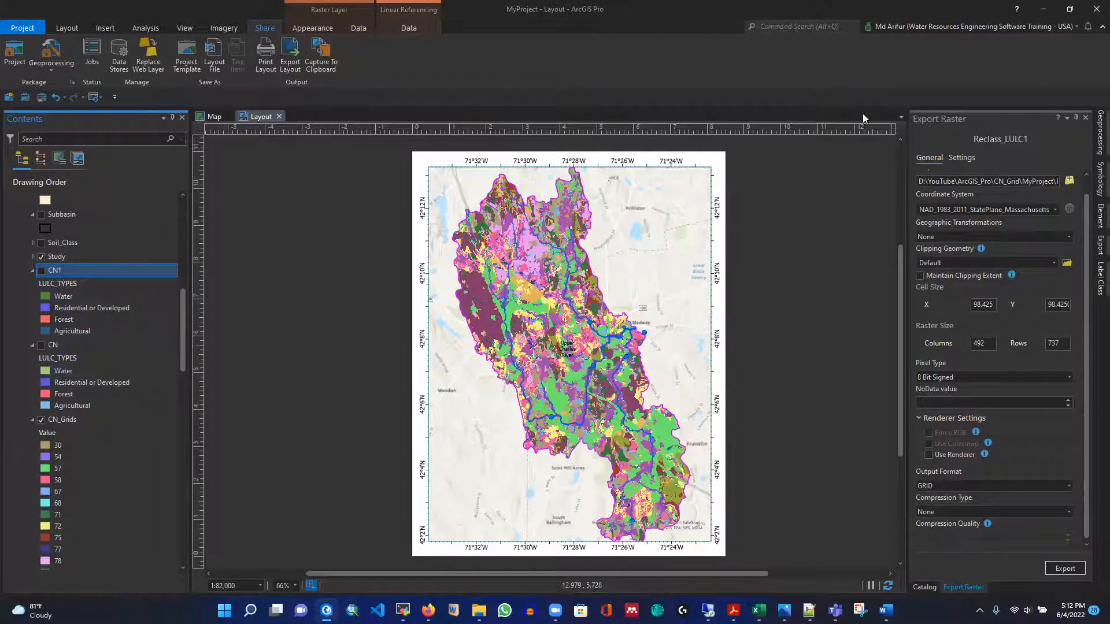
Export the layout as a PNG named CN into the CN folder inside CN_Grid\MyProject
{"action": "left_click", "coordinate": [290, 57]}
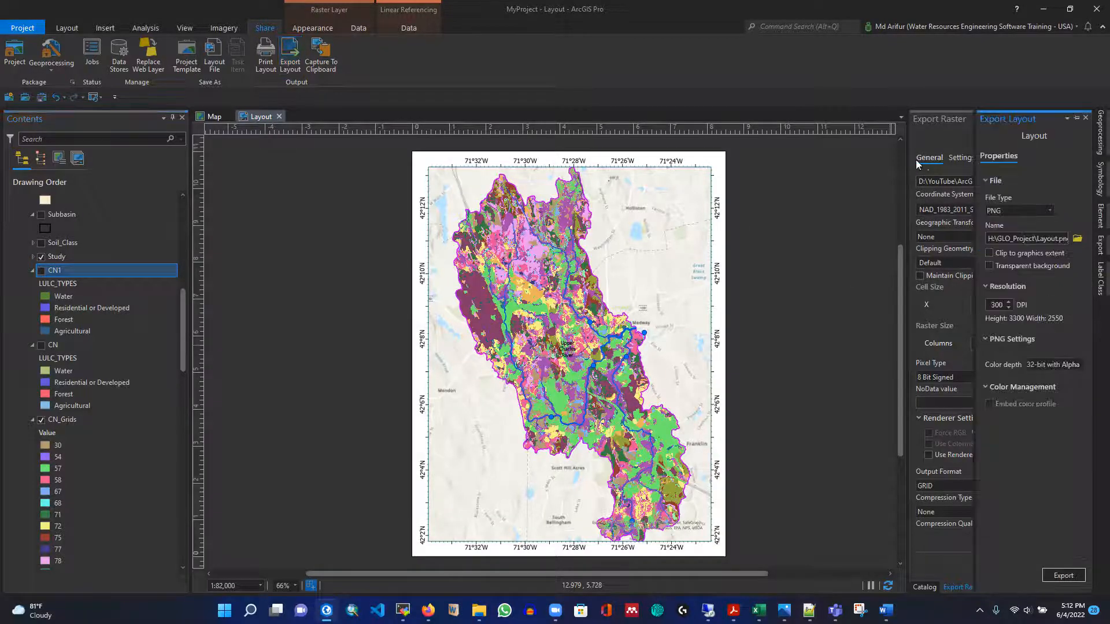
{"action": "left_click", "coordinate": [1077, 240]}
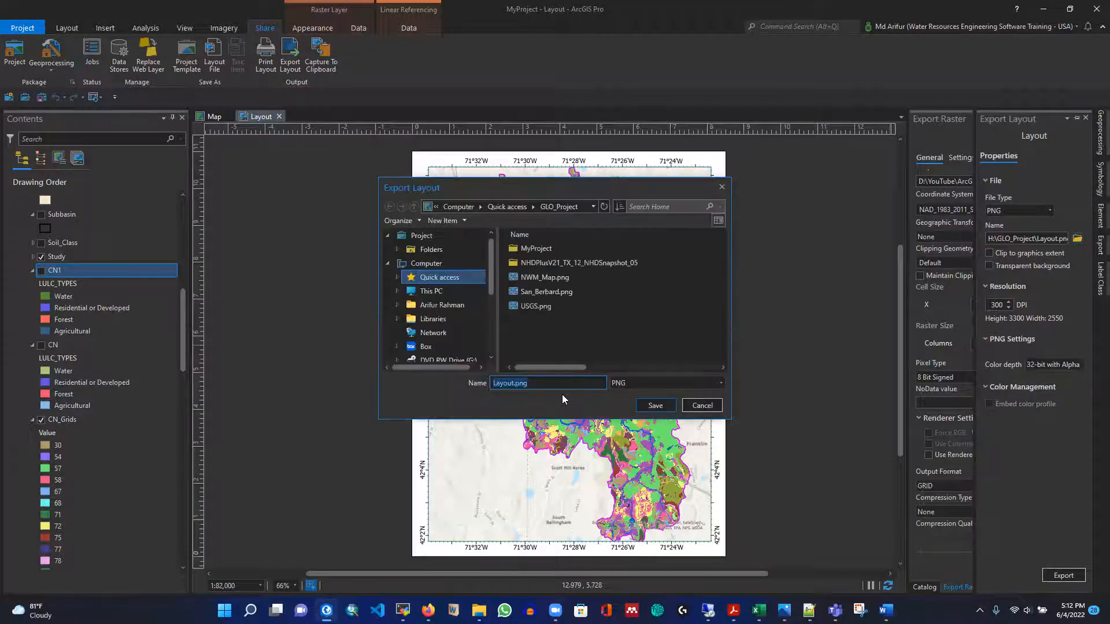
{"action": "key", "text": "ctrl+v"}
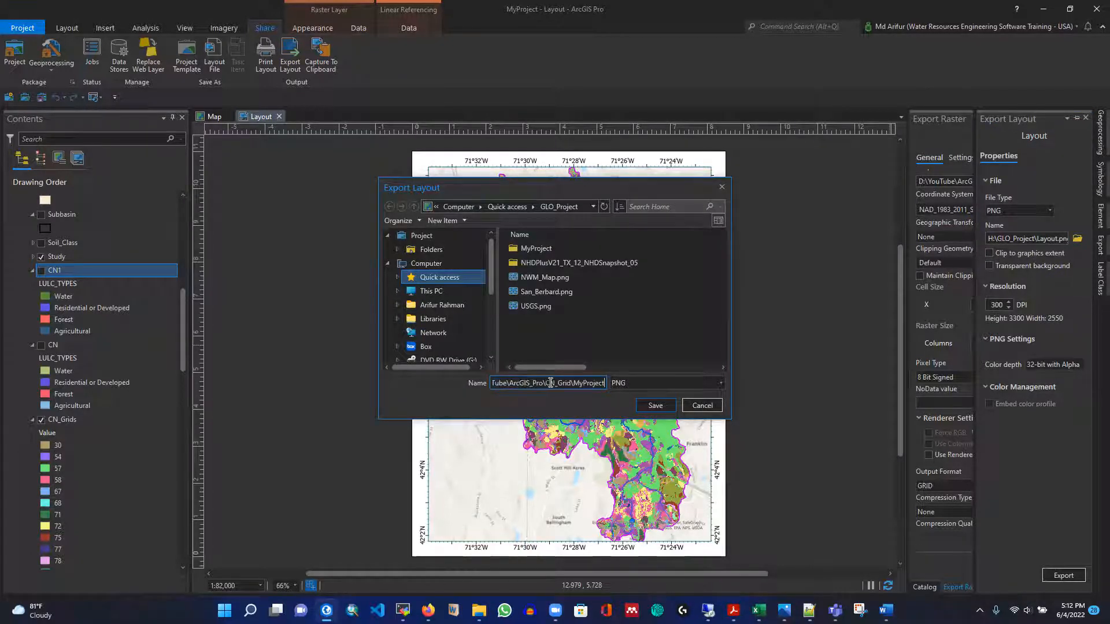
{"action": "left_click", "coordinate": [655, 406]}
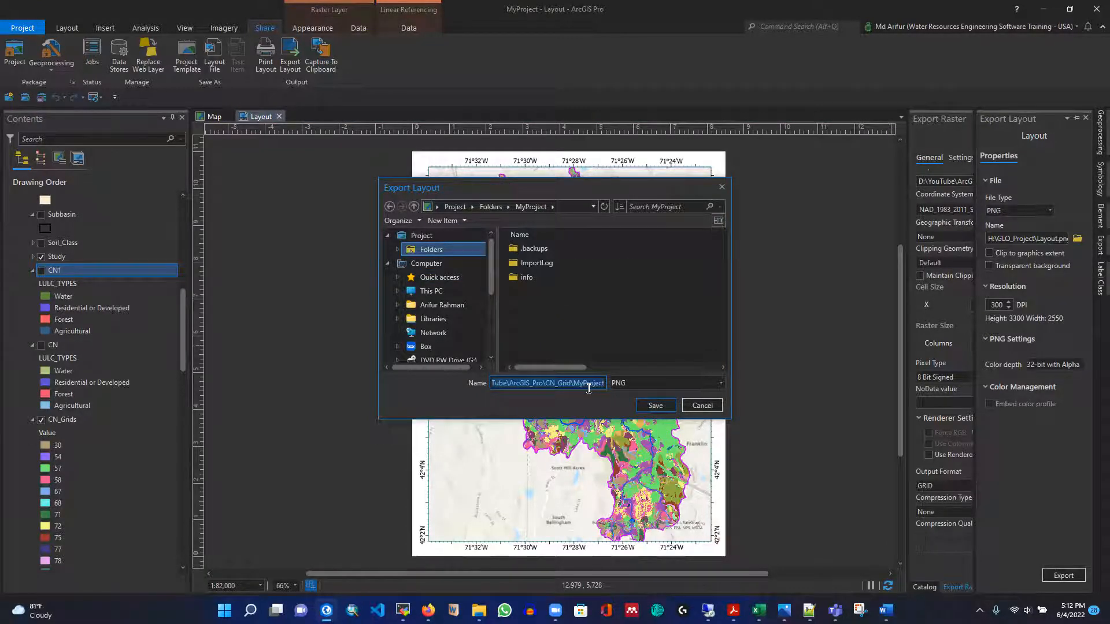
{"action": "type", "text": "CN"}
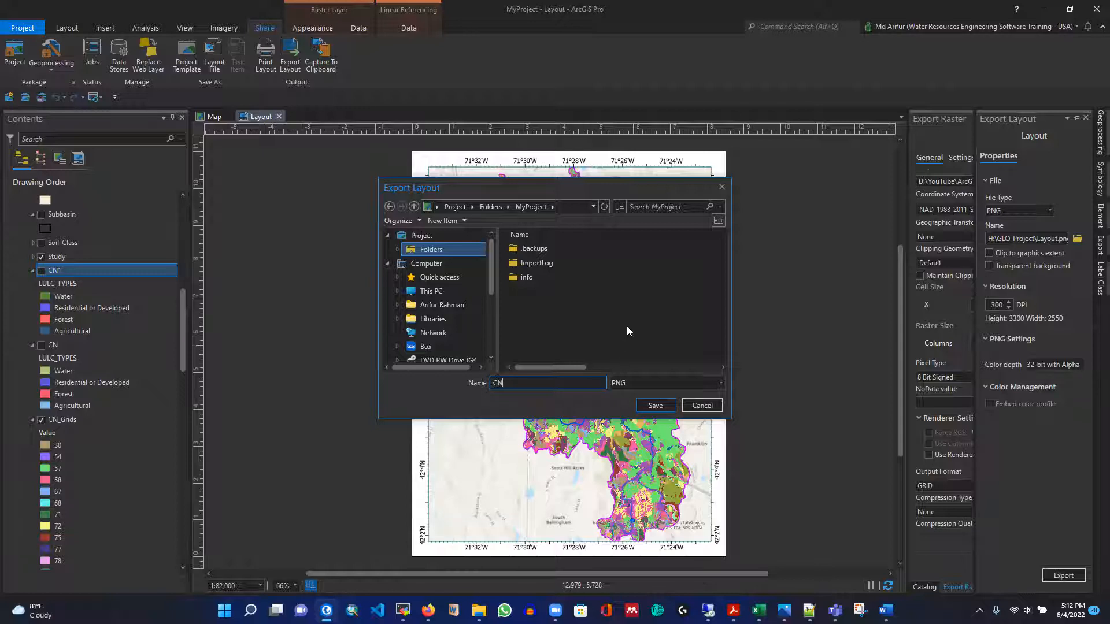
{"action": "left_click", "coordinate": [655, 406]}
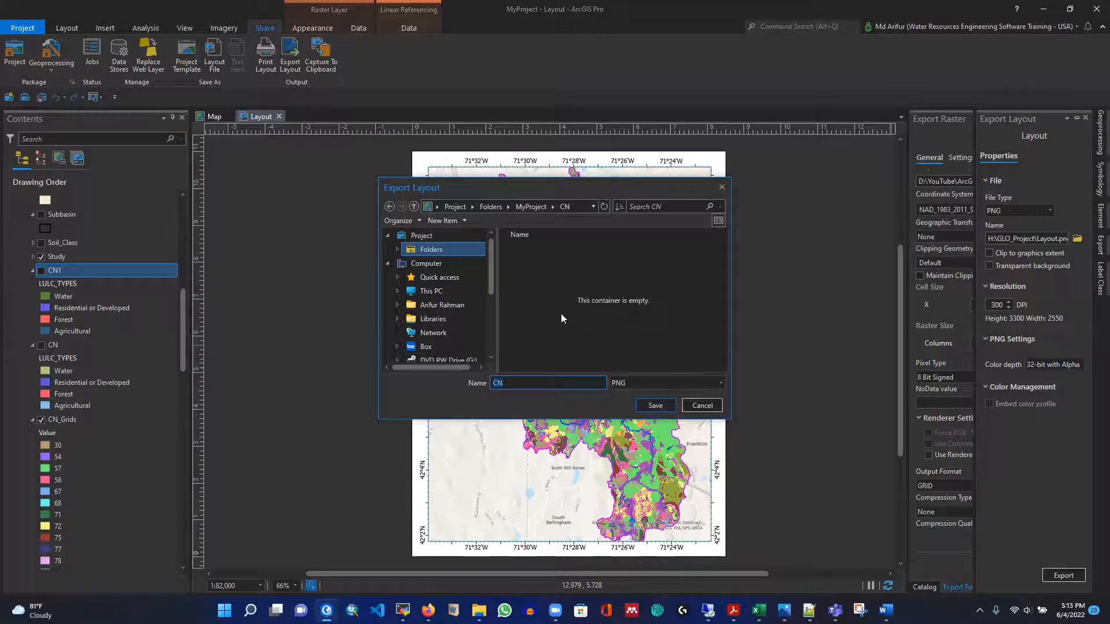
{"action": "left_click", "coordinate": [662, 404]}
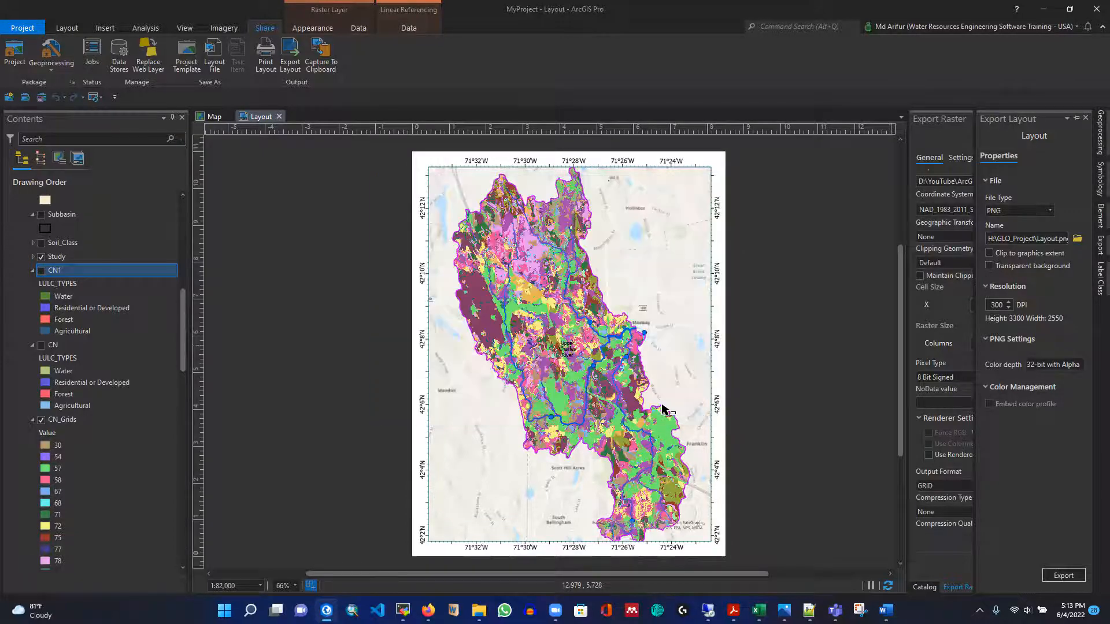
{"action": "left_click", "coordinate": [1062, 576]}
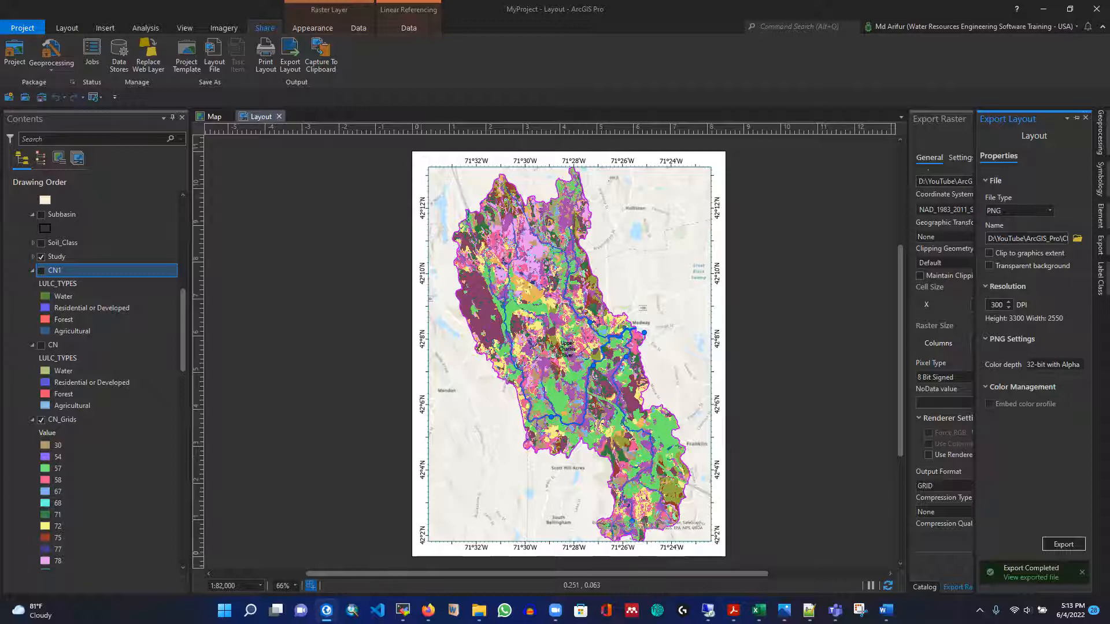
Switch to File Explorer and look for the exported layout image in the MyProject and Rasters folders of CN_Grid
{"action": "mouse_move", "coordinate": [479, 610]}
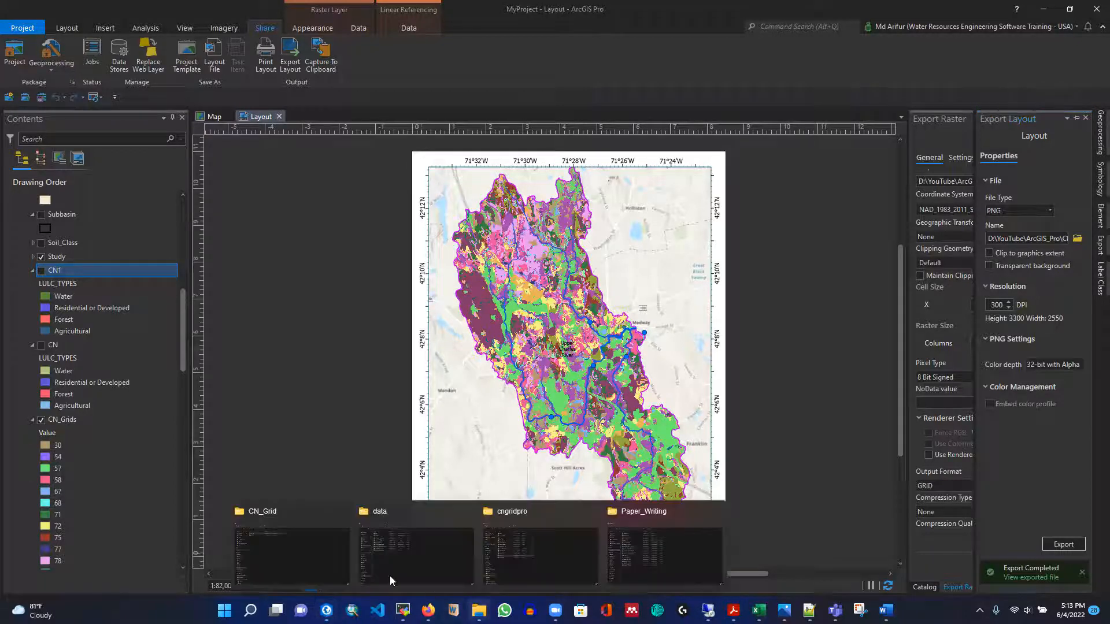
{"action": "left_click", "coordinate": [307, 540]}
{"action": "double_click", "coordinate": [182, 102]}
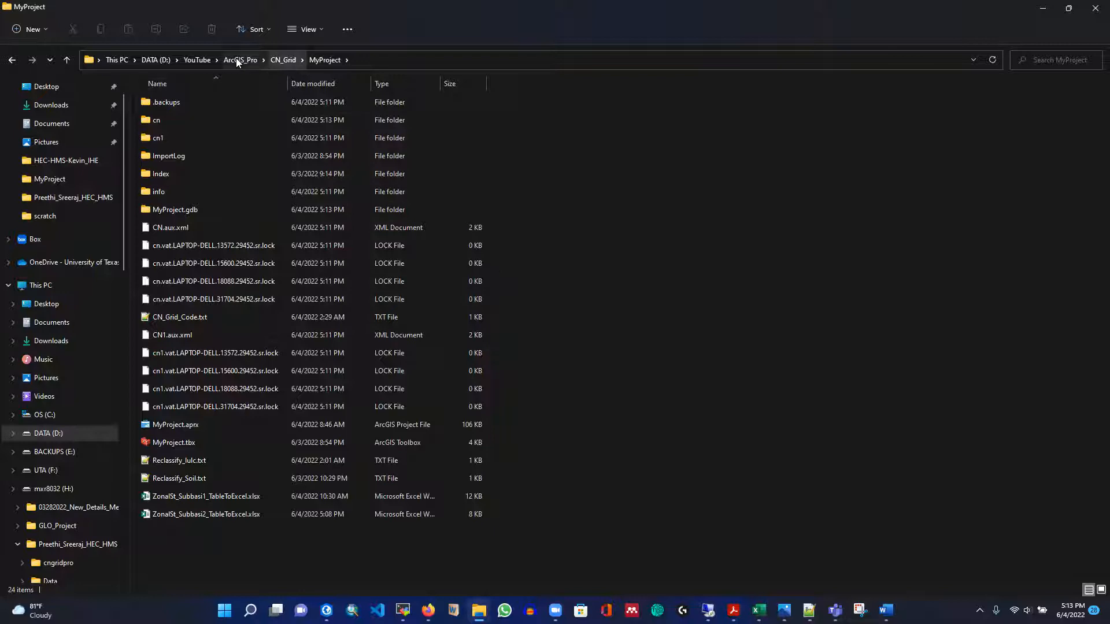
{"action": "left_click", "coordinate": [282, 59]}
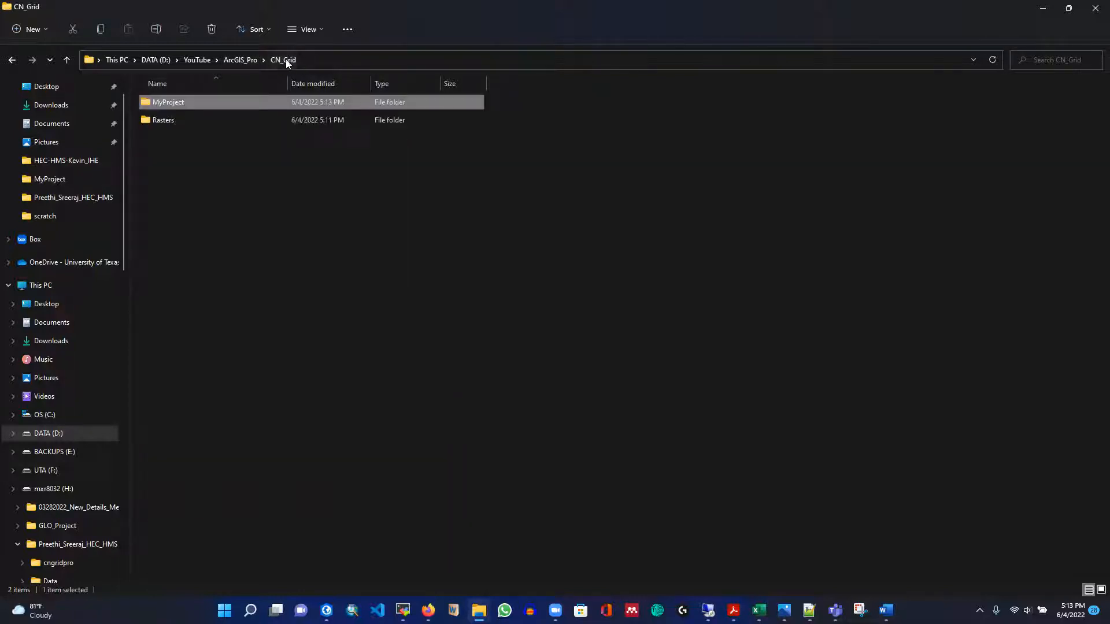
{"action": "double_click", "coordinate": [174, 124]}
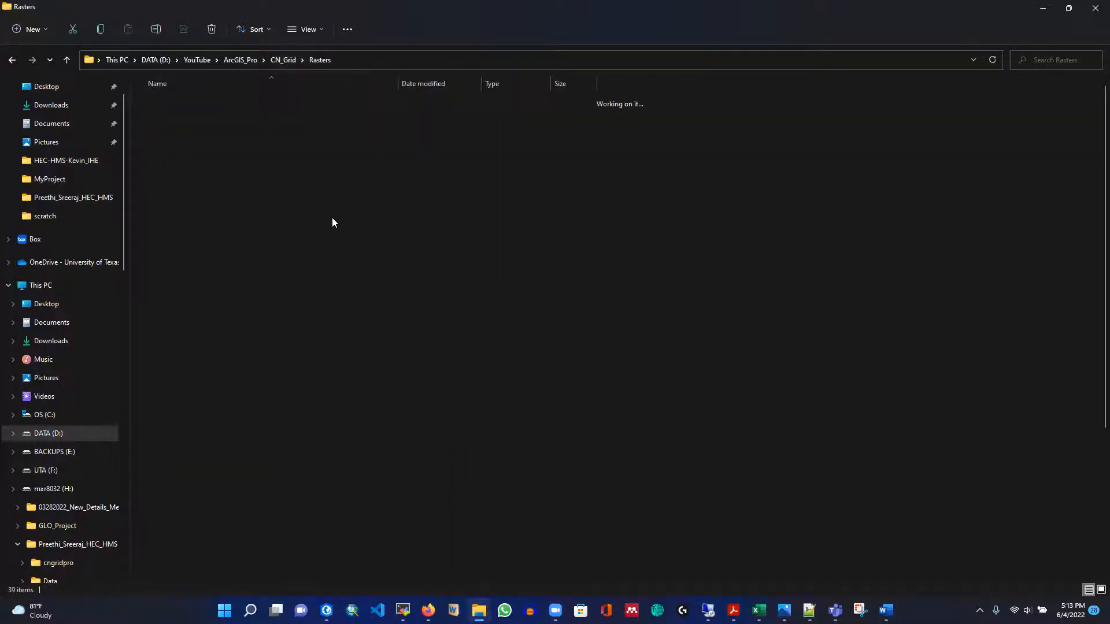
{"action": "scroll", "coordinate": [336, 262], "scroll_direction": "down", "scroll_amount": 4}
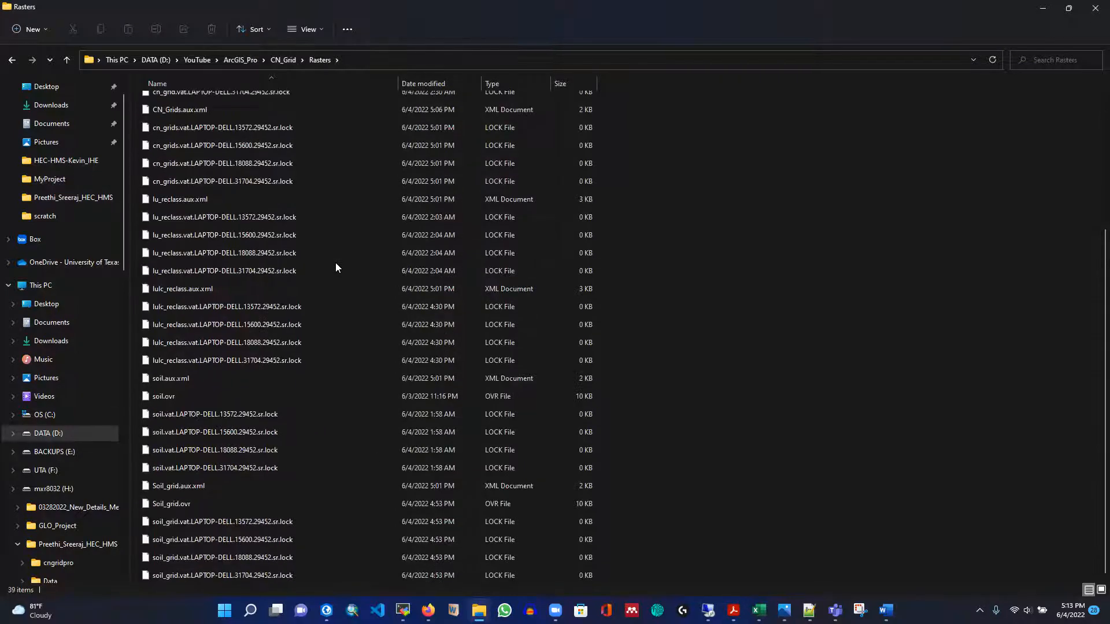
{"action": "scroll", "coordinate": [336, 262], "scroll_direction": "up", "scroll_amount": 4}
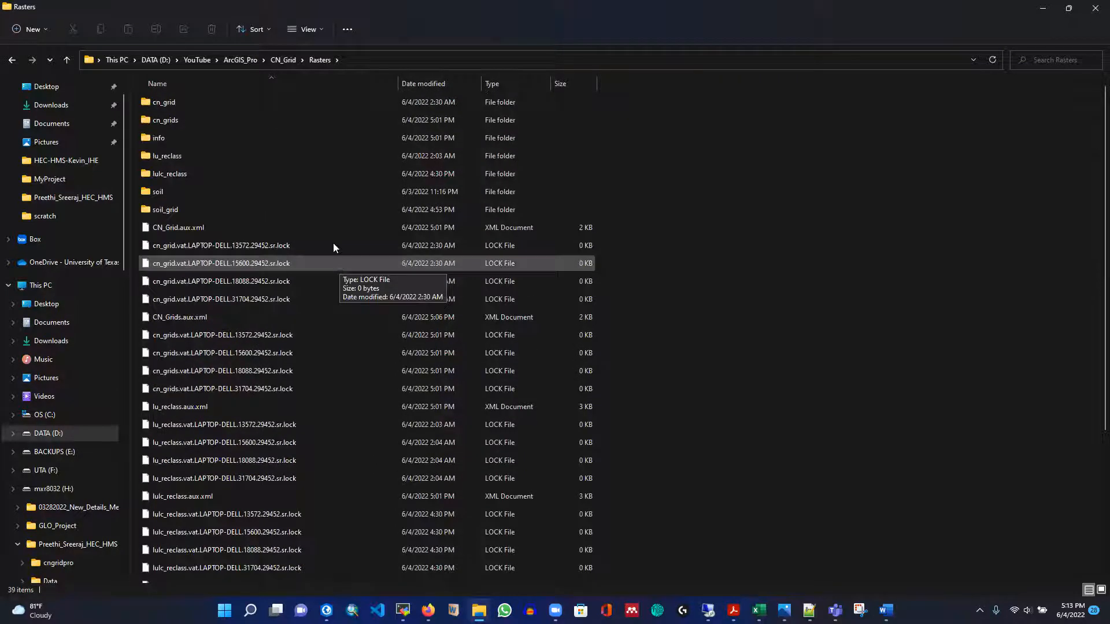
{"action": "left_click", "coordinate": [285, 60]}
{"action": "double_click", "coordinate": [174, 106]}
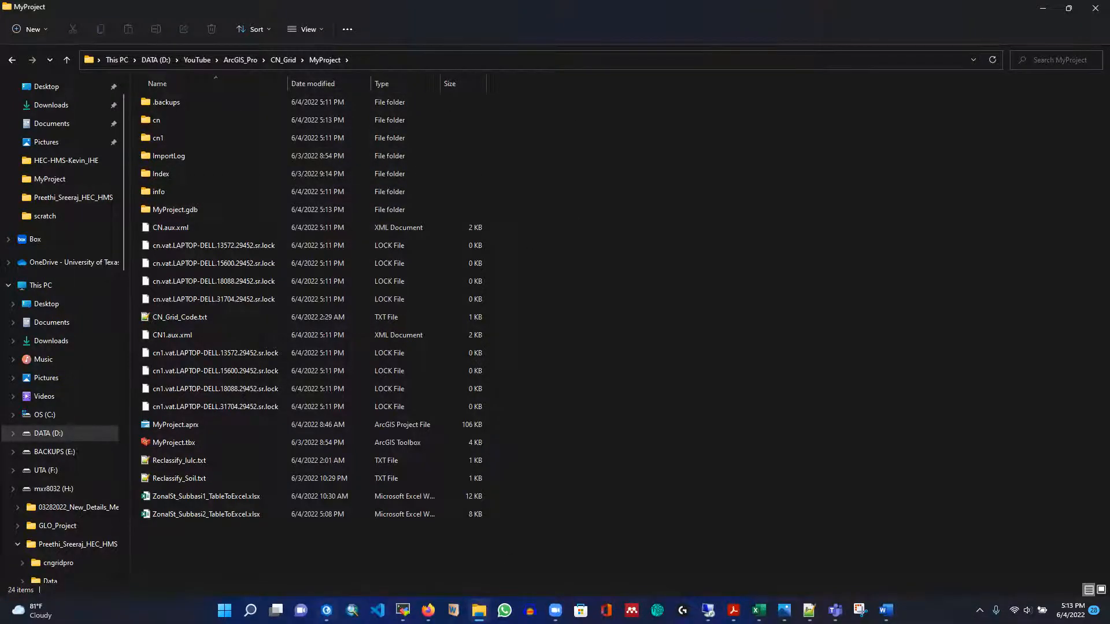
Return to ArcGIS Pro and check the full destination path used for the layout's PNG export
{"action": "left_click", "coordinate": [327, 612]}
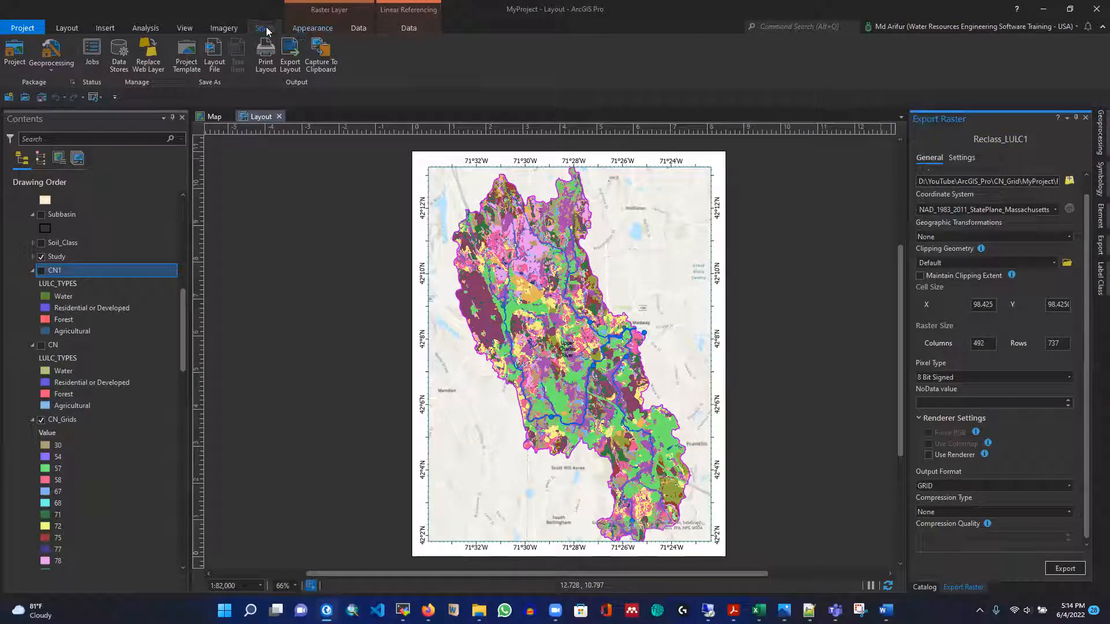
{"action": "left_click", "coordinate": [290, 58]}
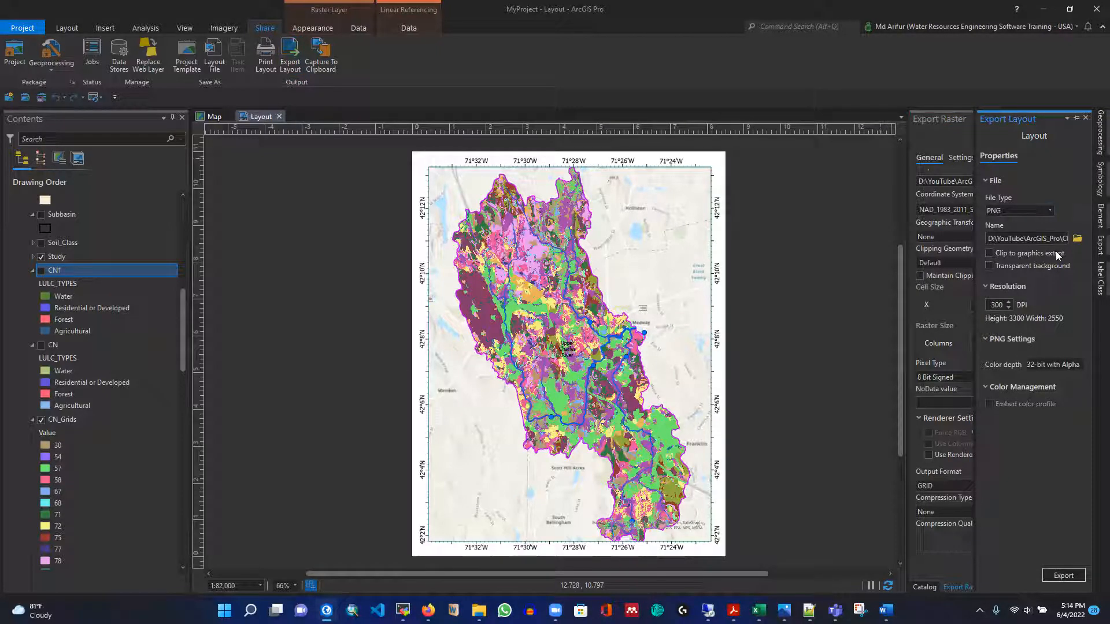
{"action": "left_click", "coordinate": [1078, 239]}
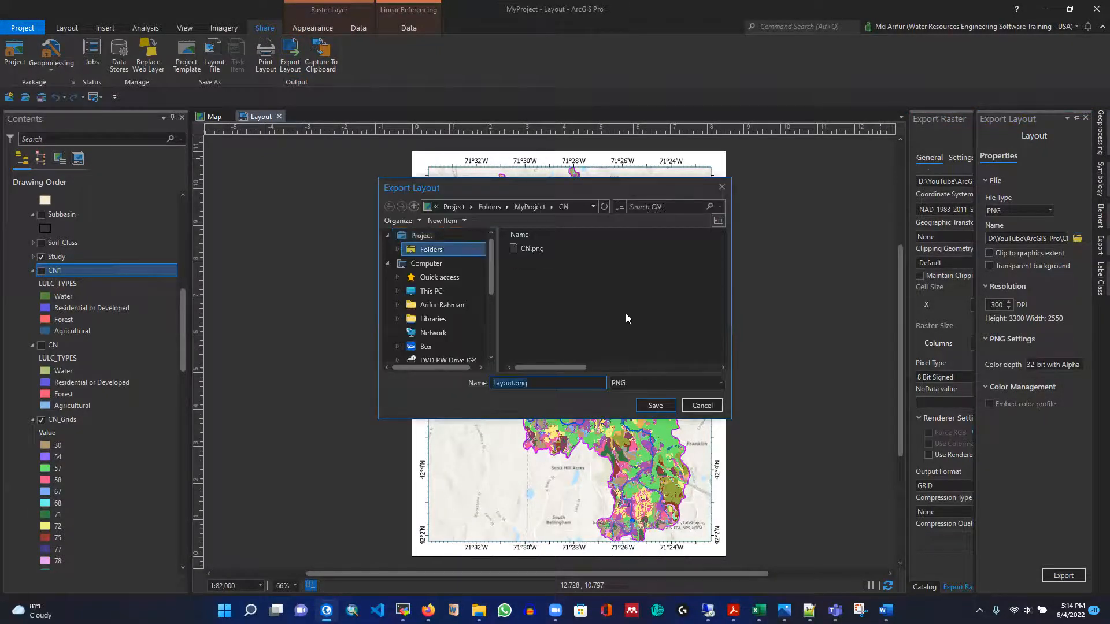
{"action": "left_click", "coordinate": [572, 209]}
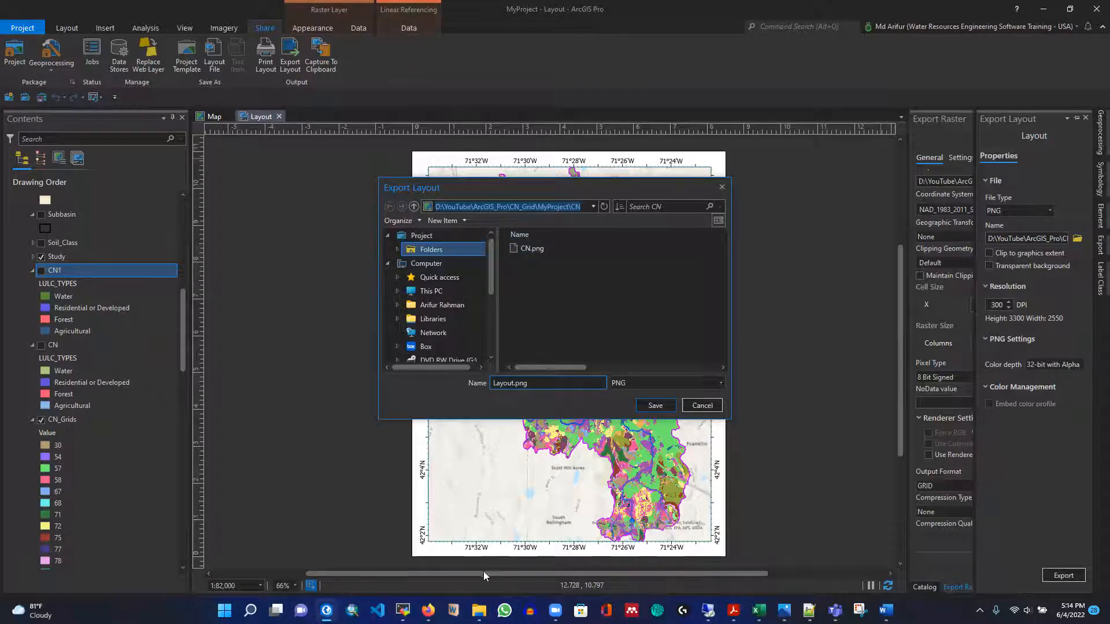
Go to the MyProject\CN folder in File Explorer, view CN.png, and cancel the pending layout export in ArcGIS Pro
{"action": "left_click", "coordinate": [479, 610]}
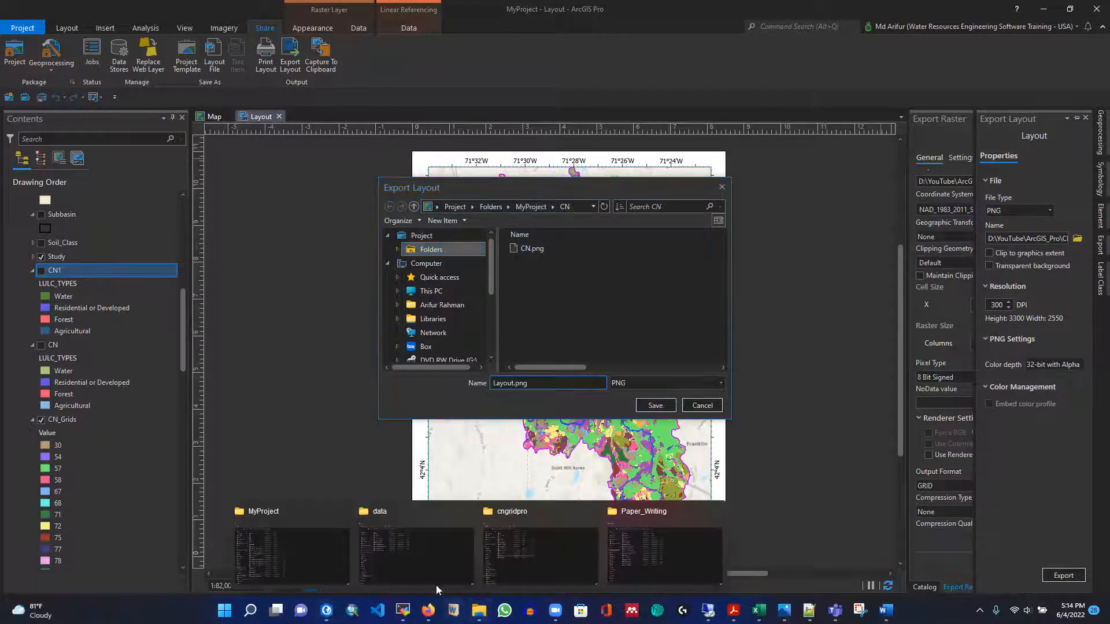
{"action": "left_click", "coordinate": [326, 551]}
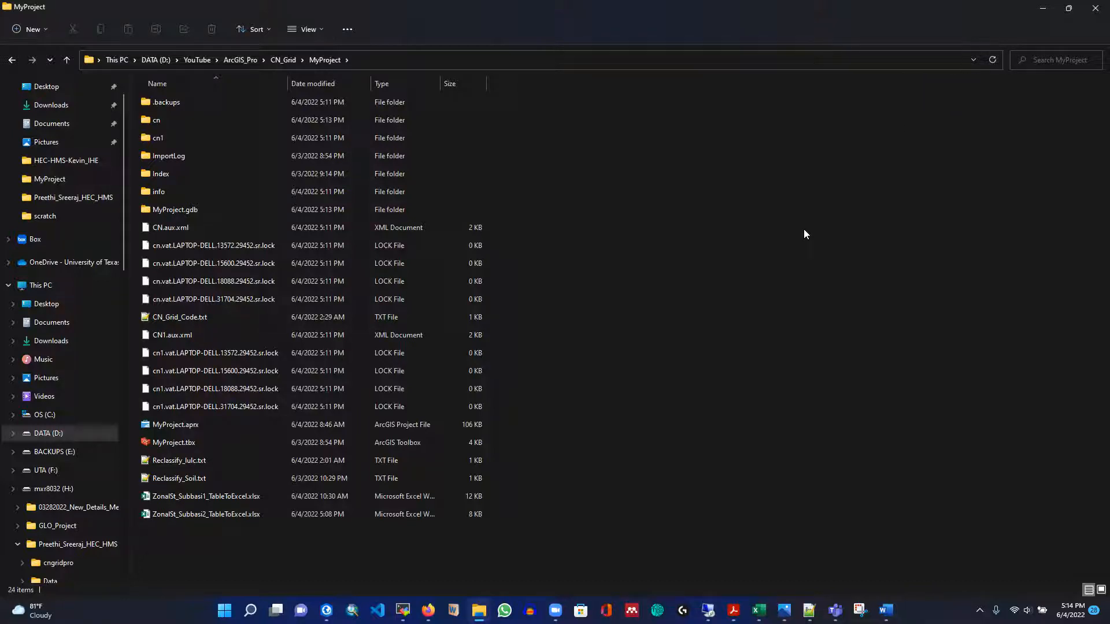
{"action": "left_click", "coordinate": [425, 67]}
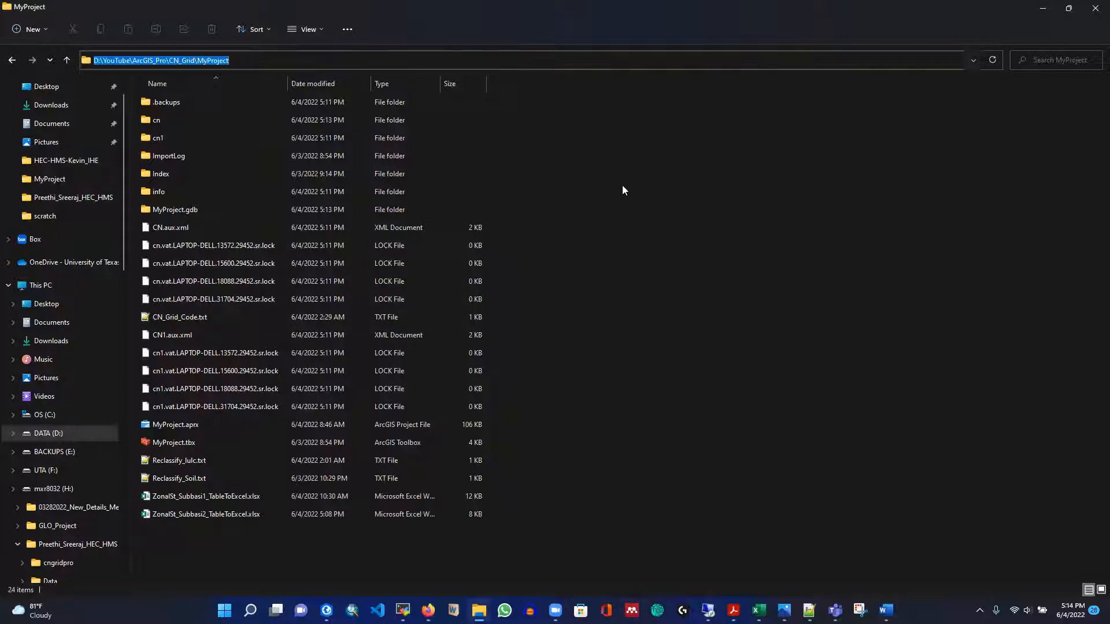
{"action": "key", "text": "End"}
{"action": "type", "text": "\\CN"}
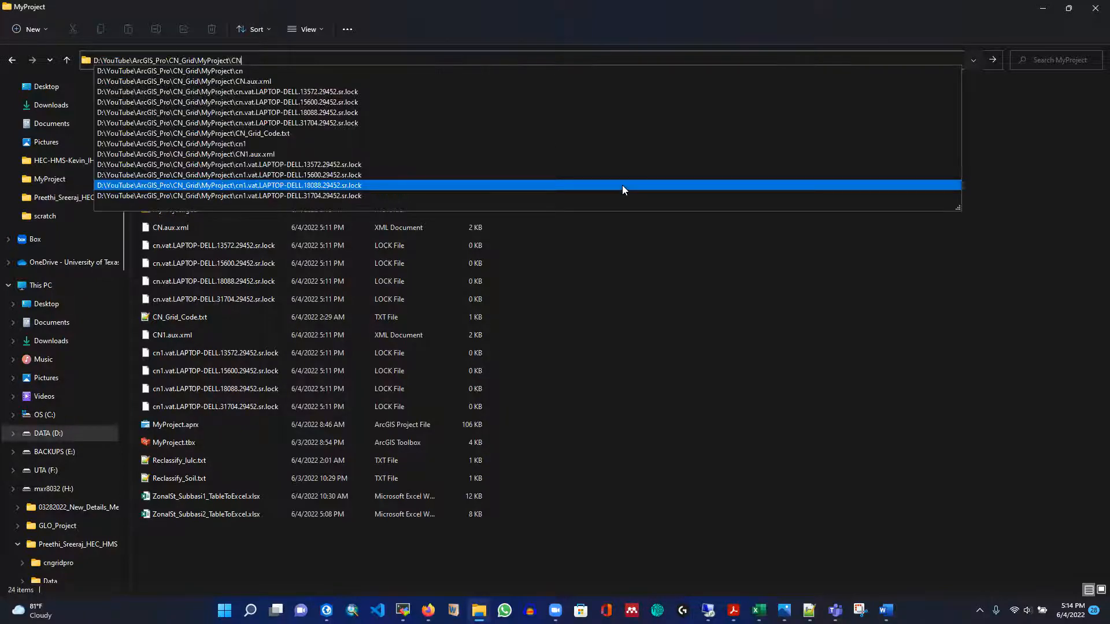
{"action": "key", "text": "Return"}
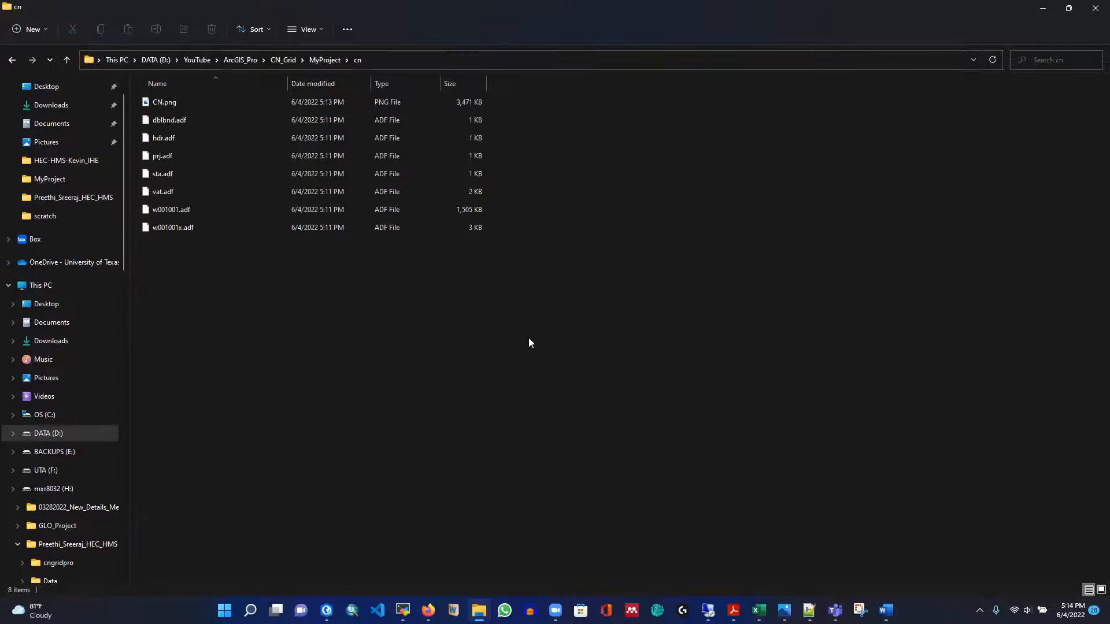
{"action": "double_click", "coordinate": [168, 103]}
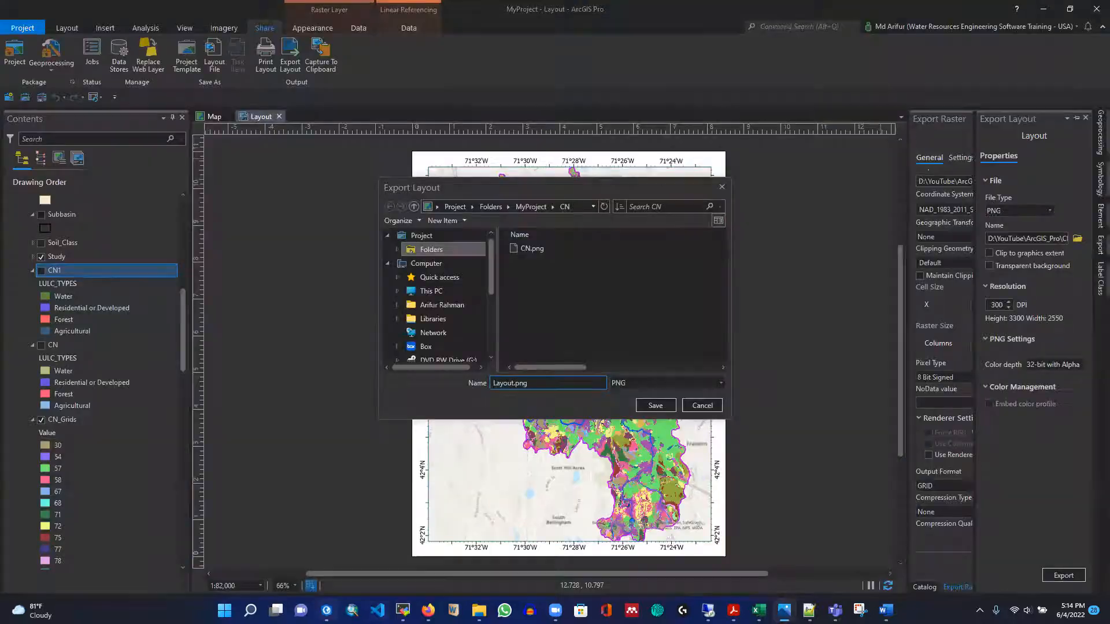
{"action": "left_click", "coordinate": [702, 405]}
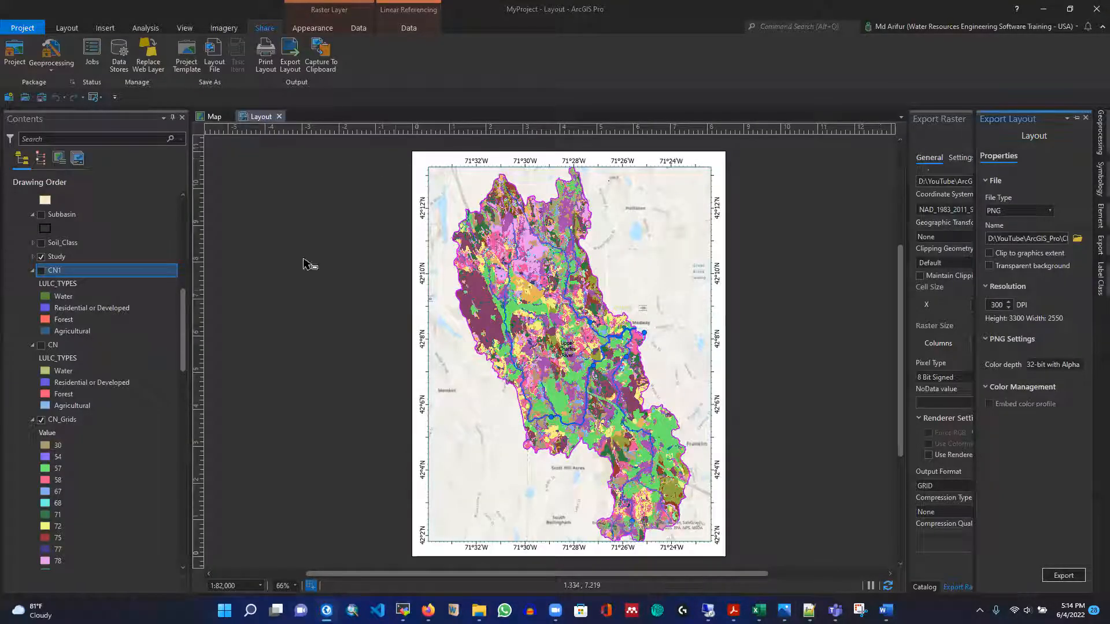
Switch to the Map view and examine the legend classes of the CN_Grids, Soil_grid and lulc_reclass layers
{"action": "left_click", "coordinate": [212, 115]}
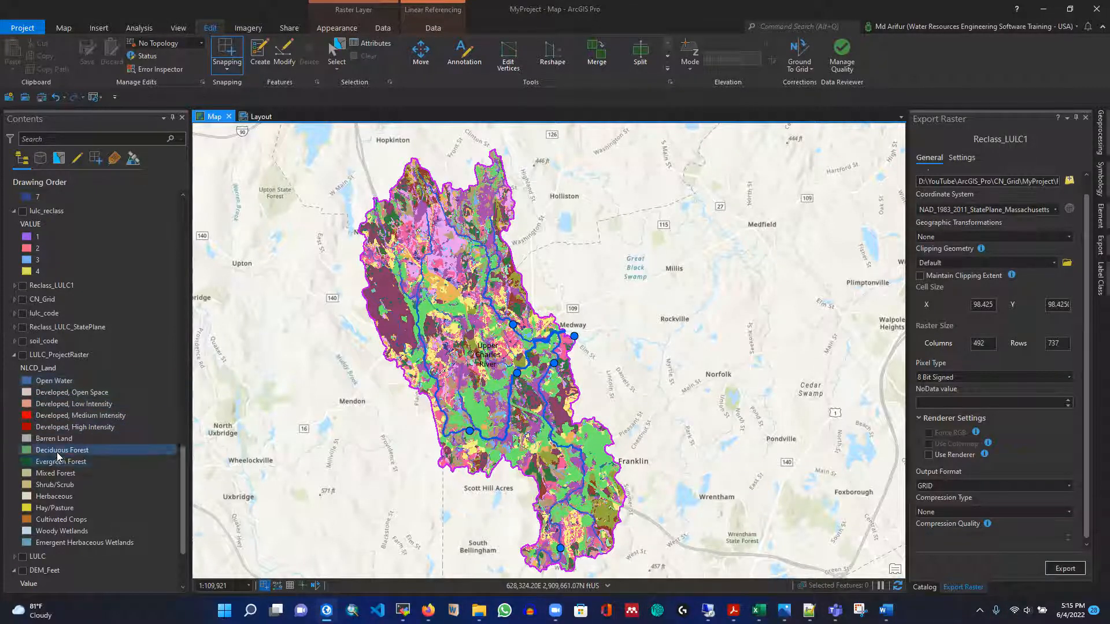
{"action": "scroll", "coordinate": [69, 443], "scroll_direction": "up", "scroll_amount": 10}
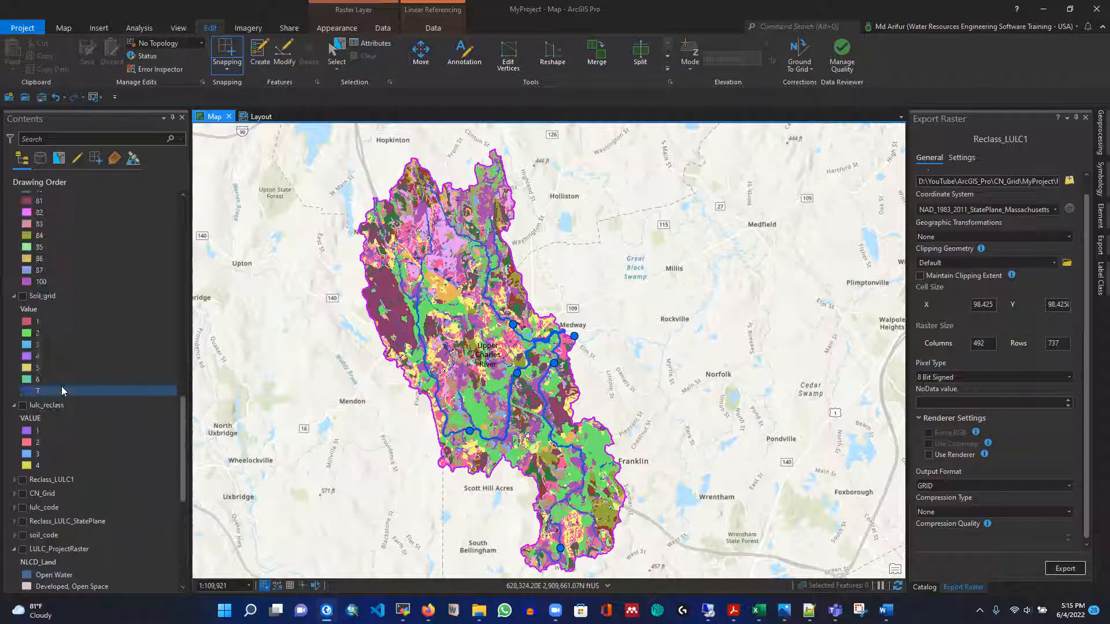
{"action": "scroll", "coordinate": [58, 352], "scroll_direction": "down", "scroll_amount": 3}
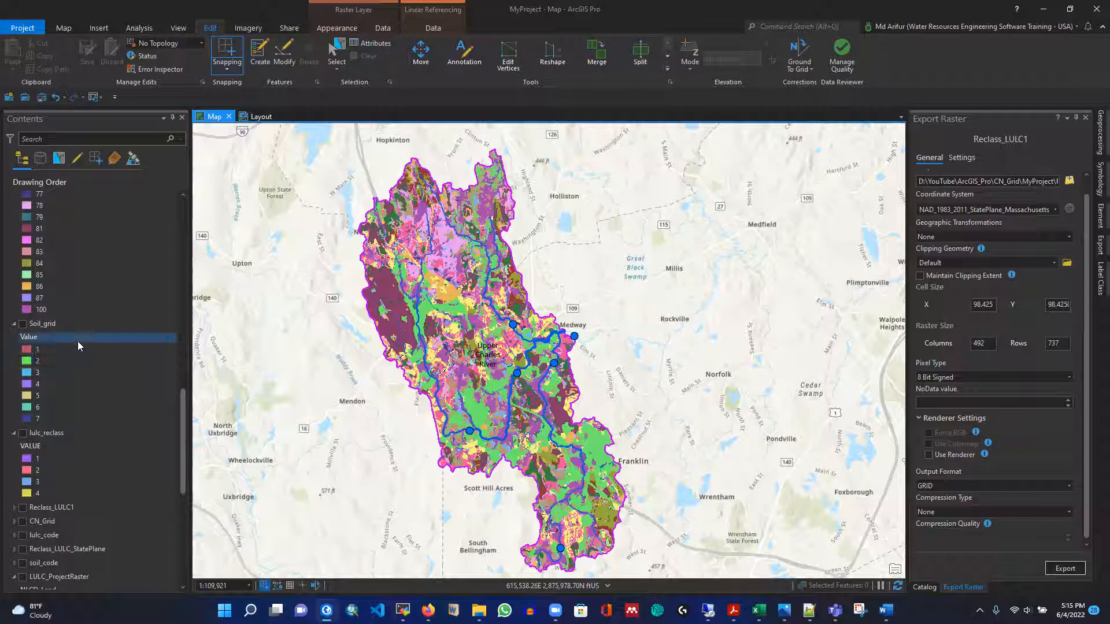
{"action": "left_click", "coordinate": [92, 328]}
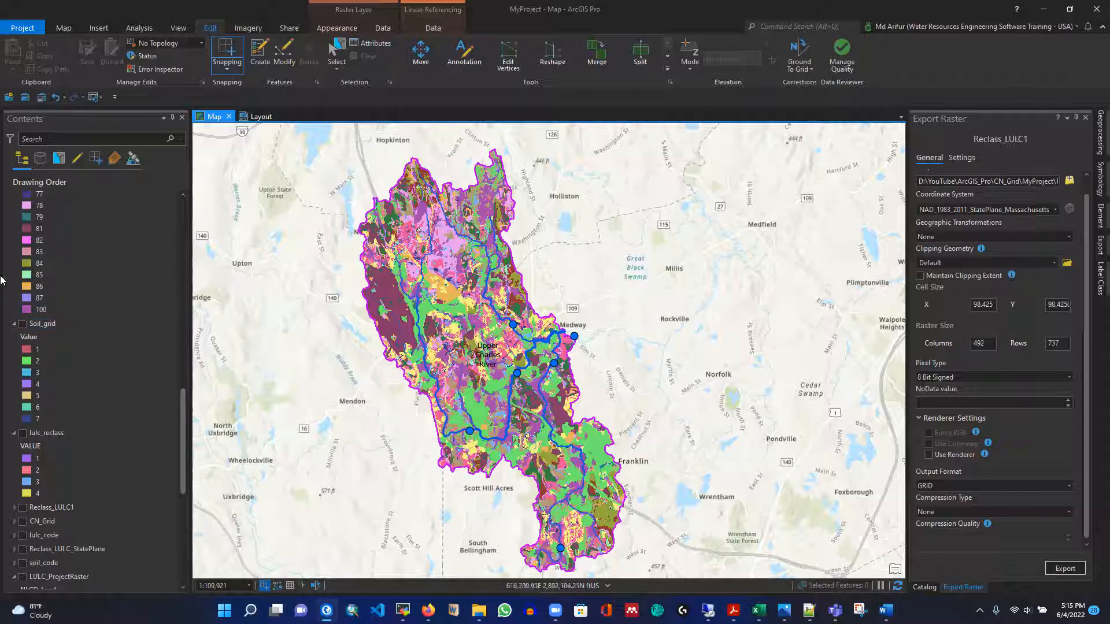
{"action": "scroll", "coordinate": [112, 286], "scroll_direction": "up", "scroll_amount": 1}
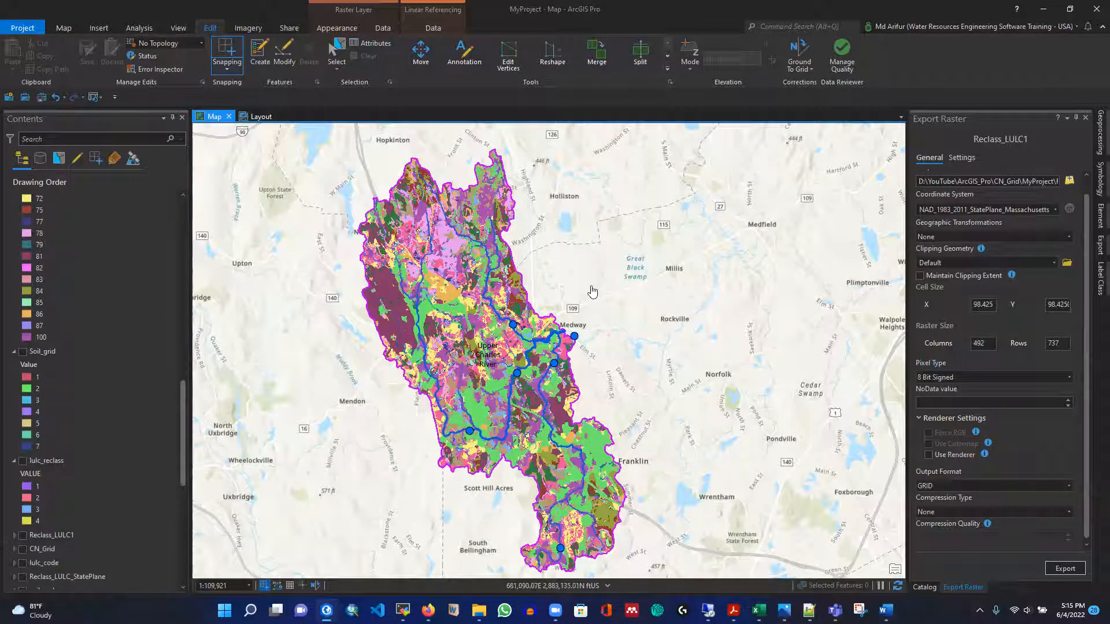
{"action": "left_click", "coordinate": [37, 378]}
{"action": "scroll", "coordinate": [37, 378], "scroll_direction": "down", "scroll_amount": 1}
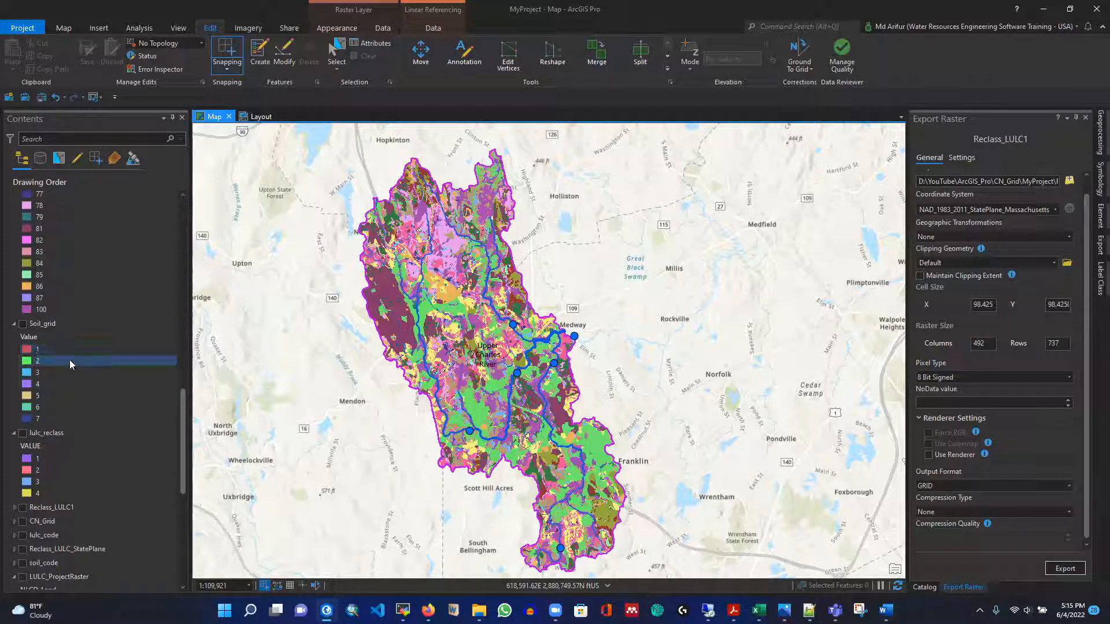
{"action": "left_click", "coordinate": [48, 338]}
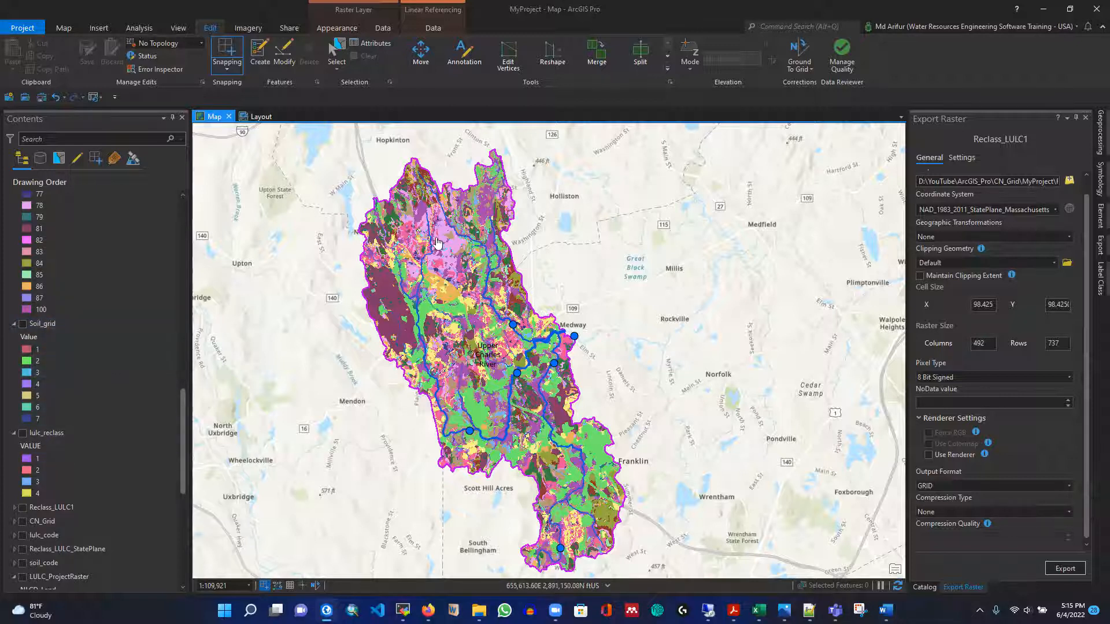
{"action": "scroll", "coordinate": [73, 232], "scroll_direction": "up", "scroll_amount": 4}
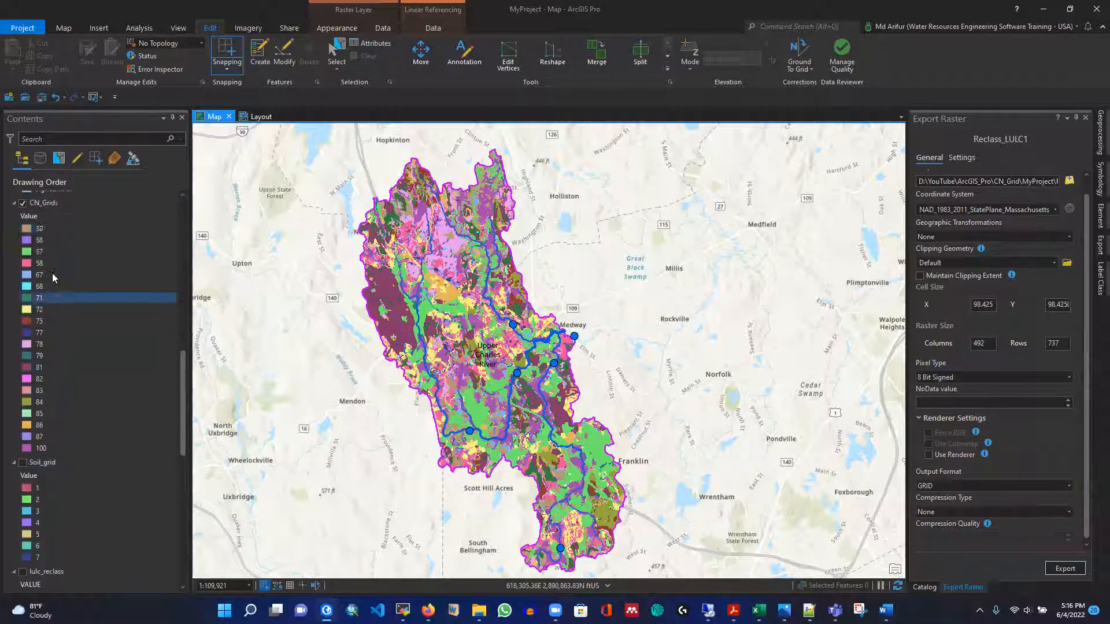